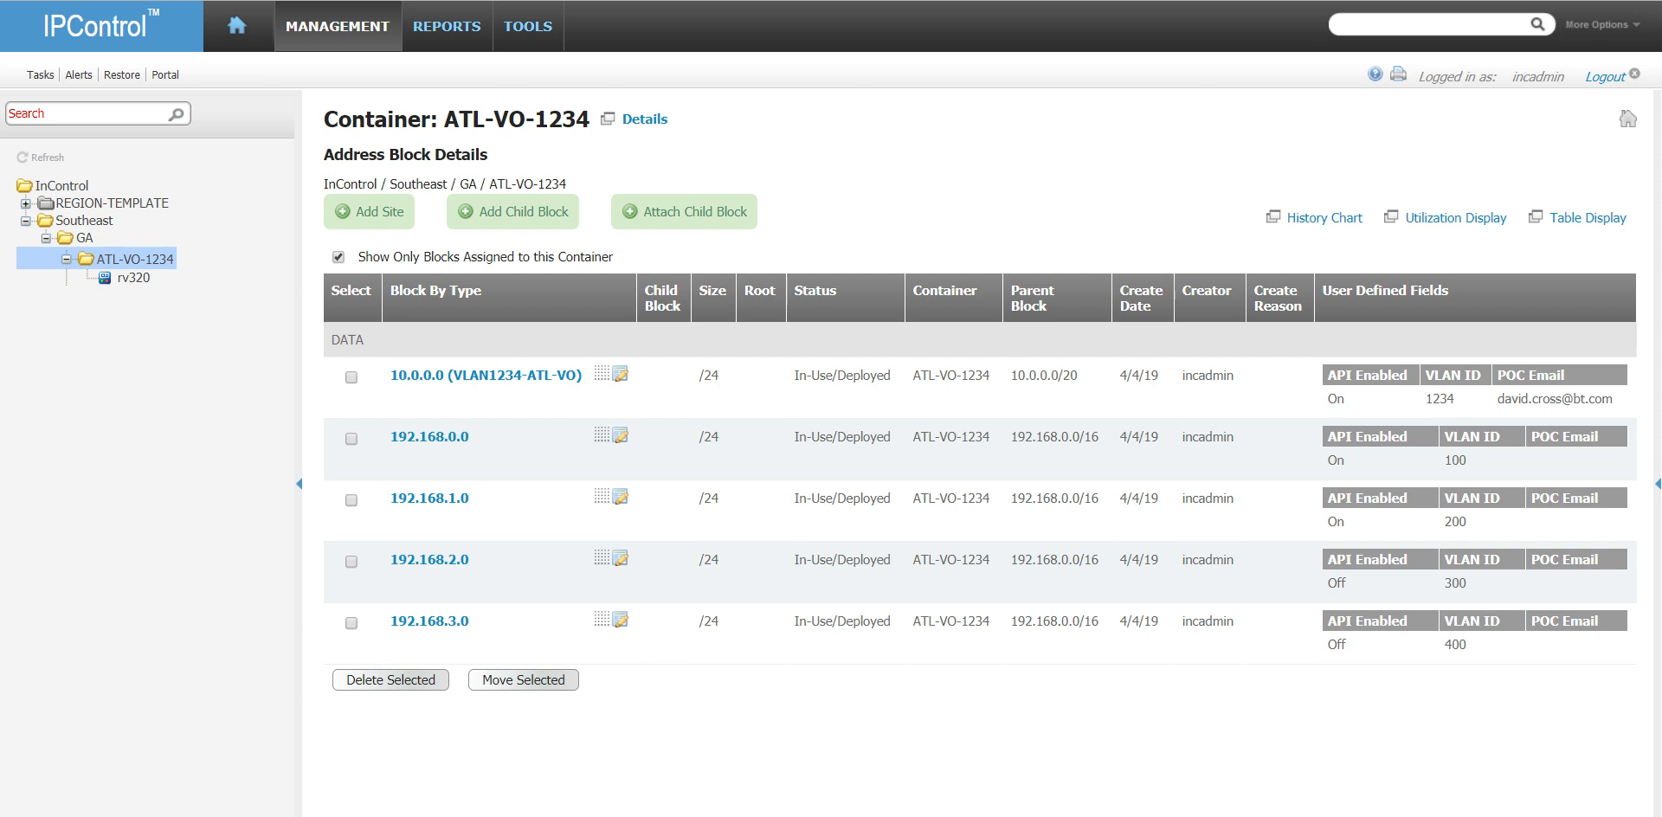
- Switch to DNS Admin ToolBox and add the daves-update-test A record with data 192.168.3.10 and TTL 3600 to home.local by dynamic update
key("alt+Tab")
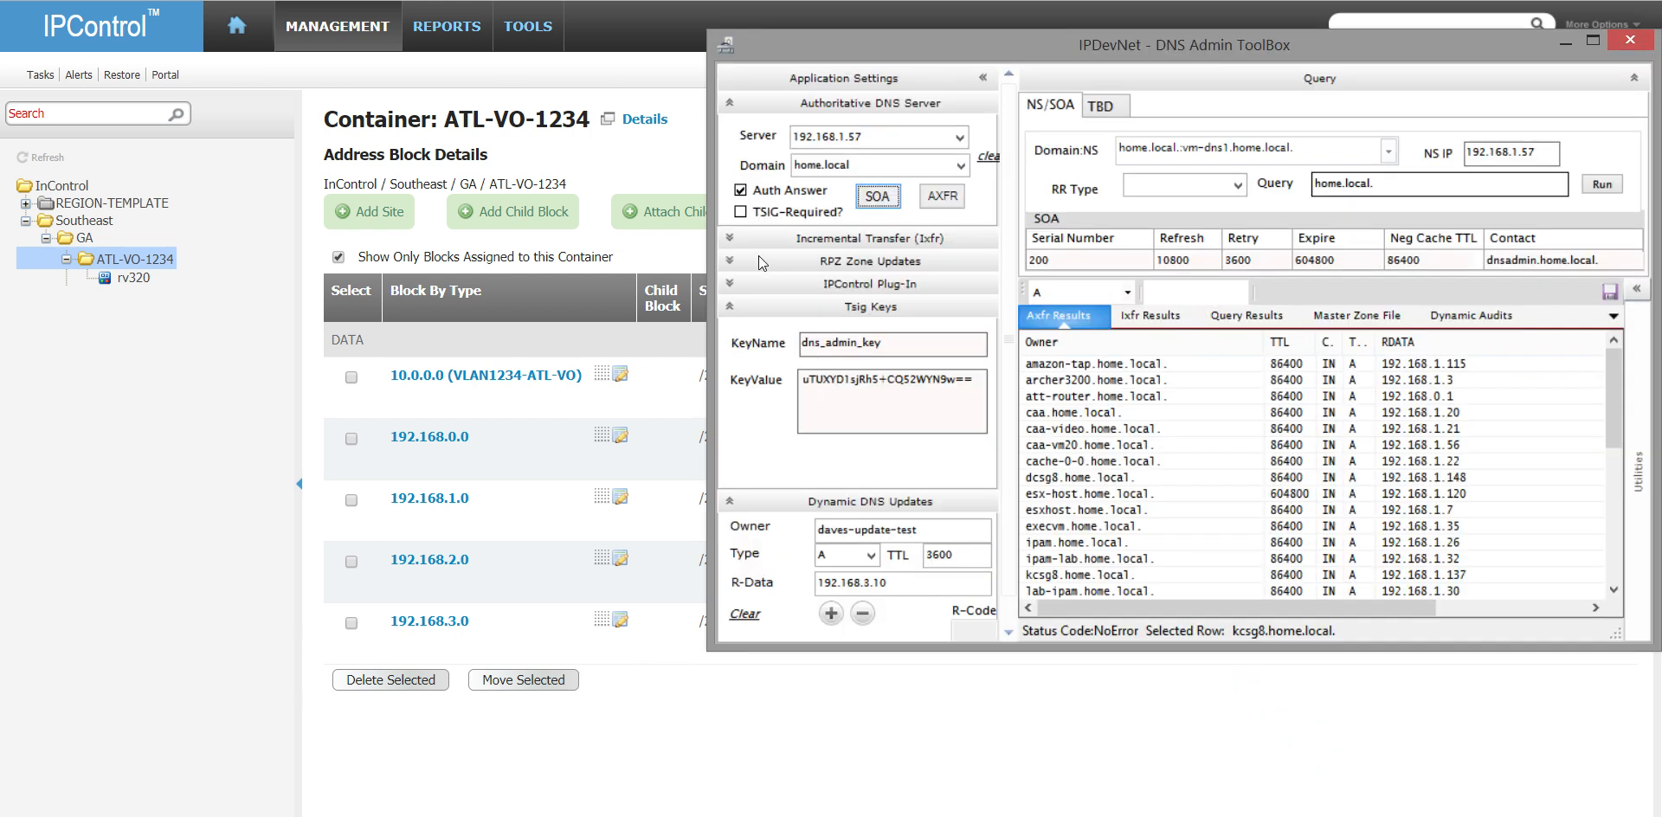
left_click(752, 308)
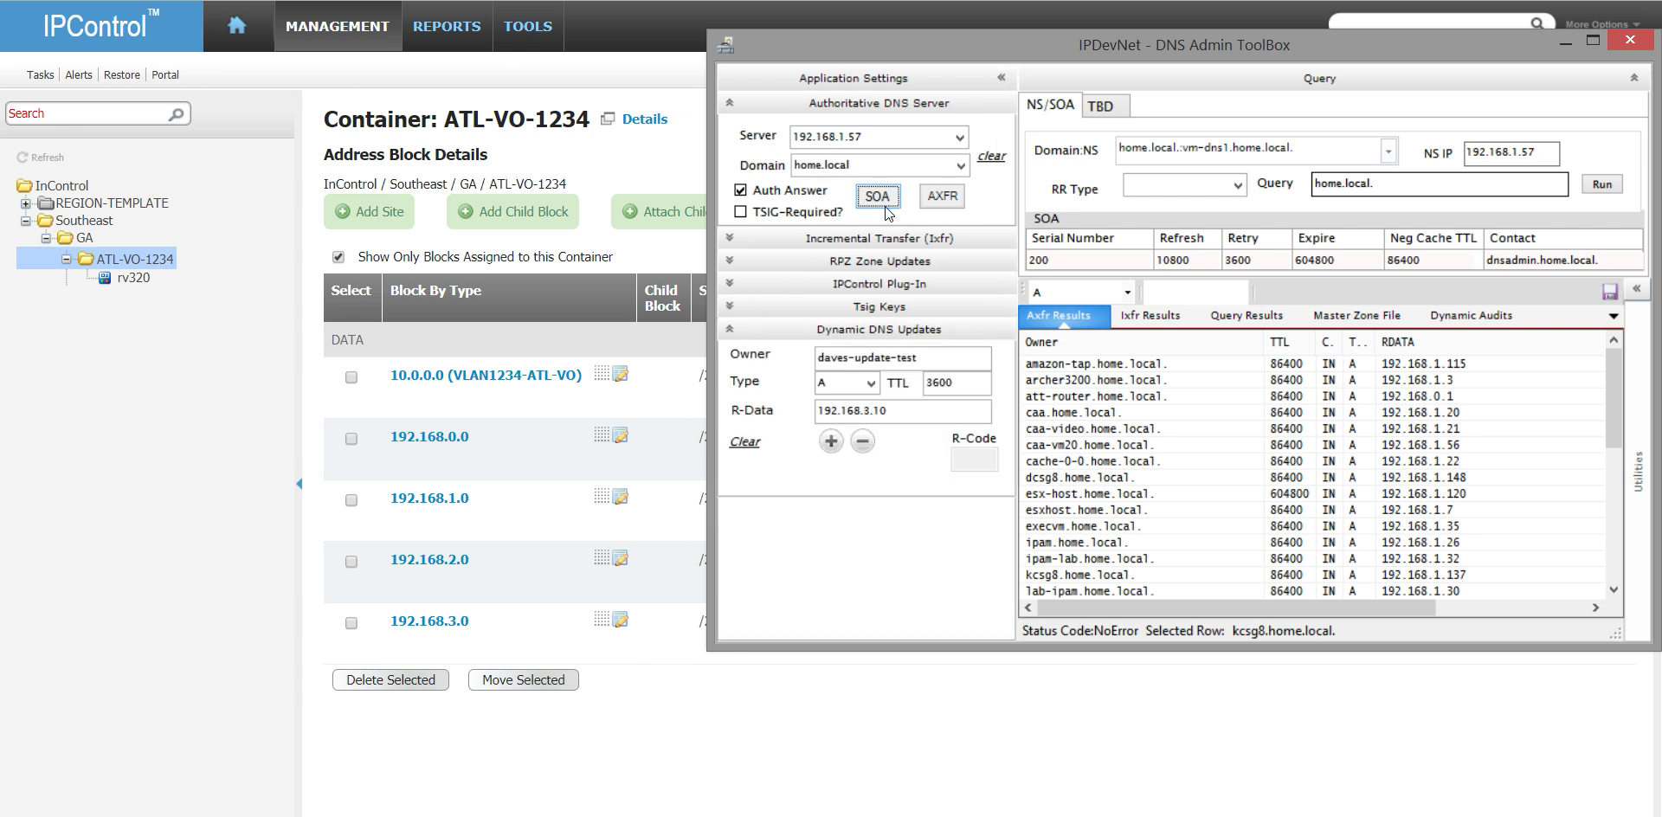
left_click(942, 198)
left_click(830, 441)
left_click(1161, 540)
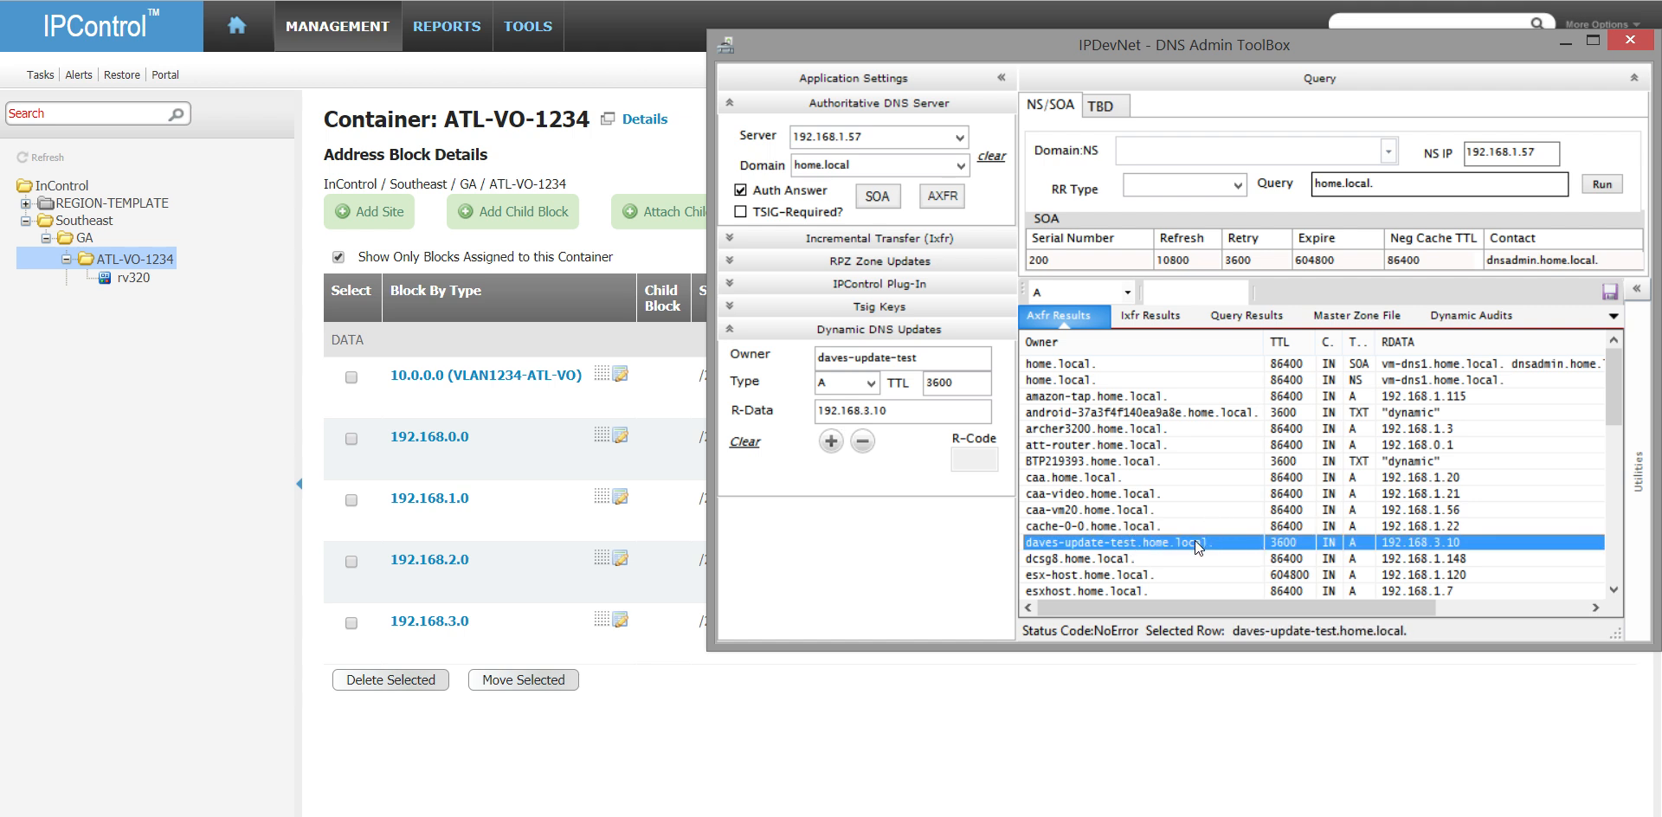
- Return to IPControl and check the resource records of the home.local domain for the daves-update-test record
left_click(204, 237)
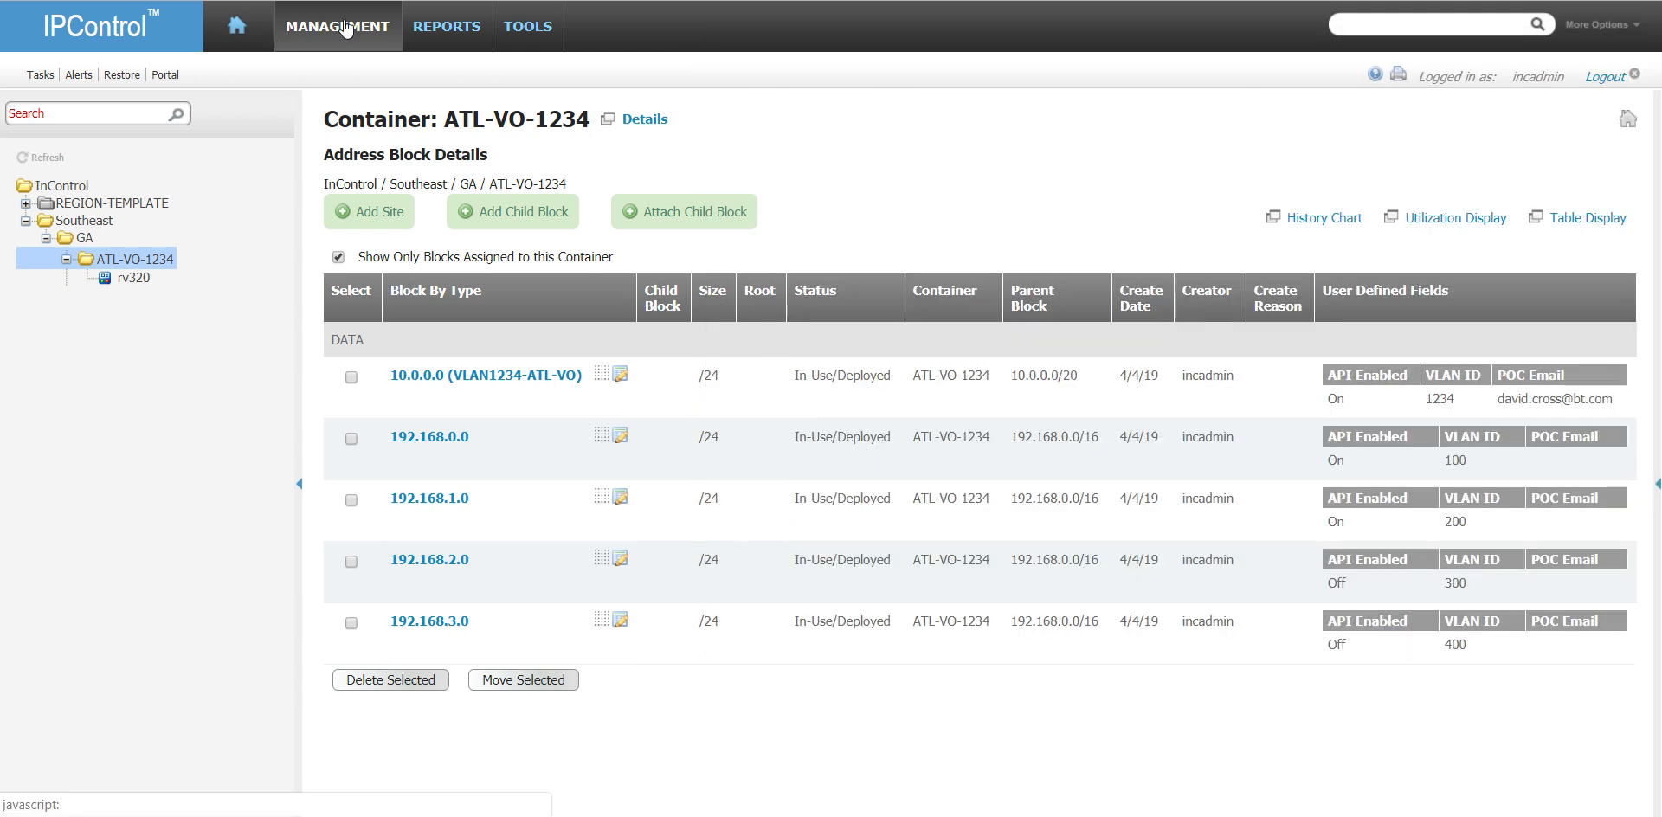
left_click(345, 29)
left_click(516, 152)
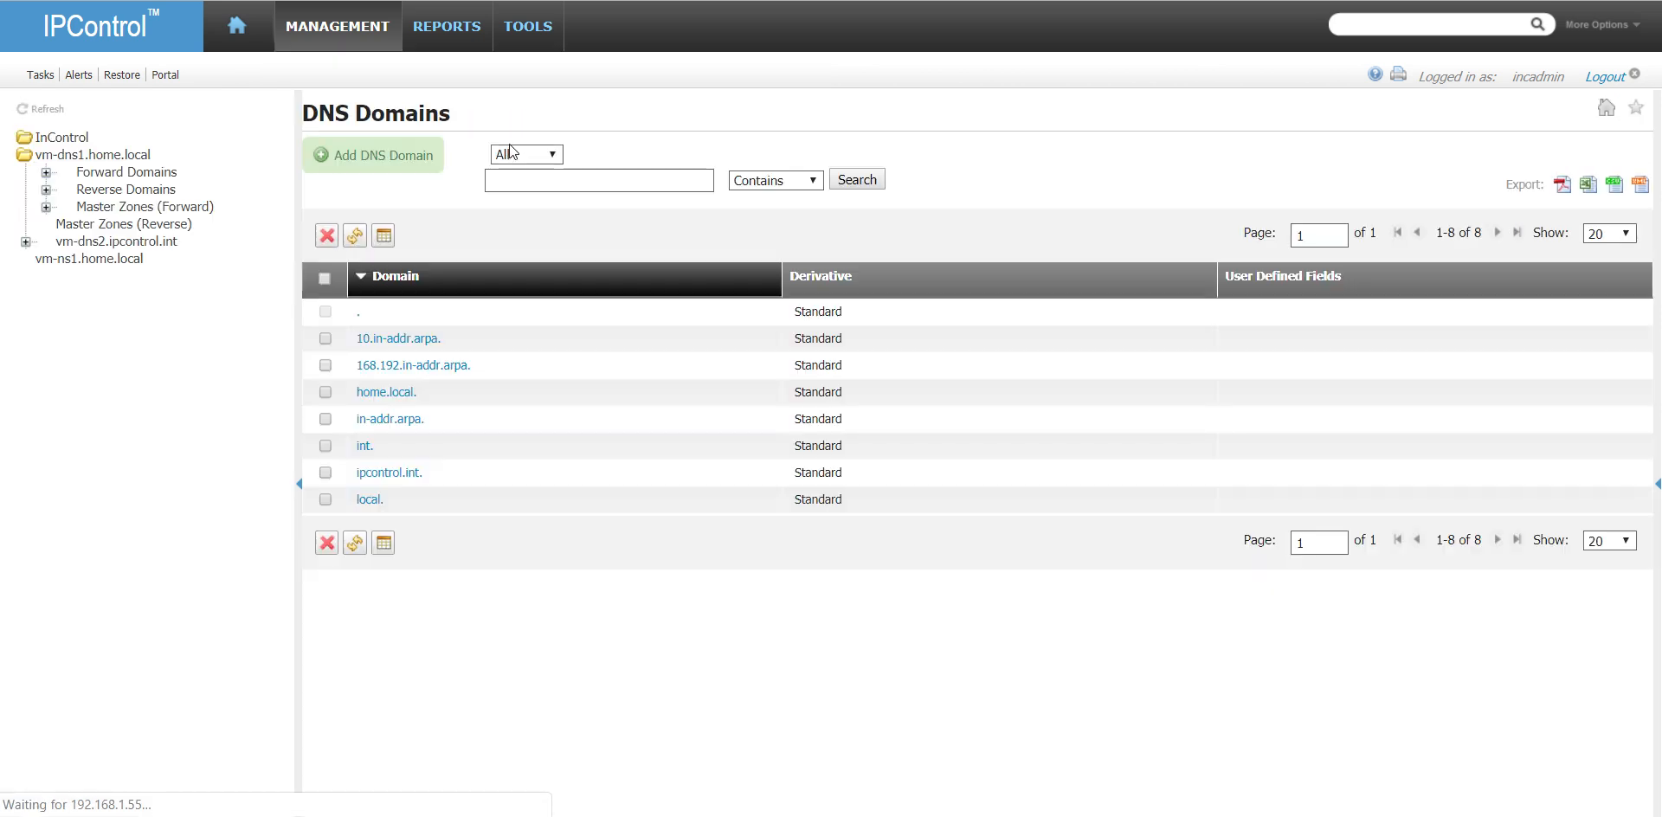
left_click(379, 394)
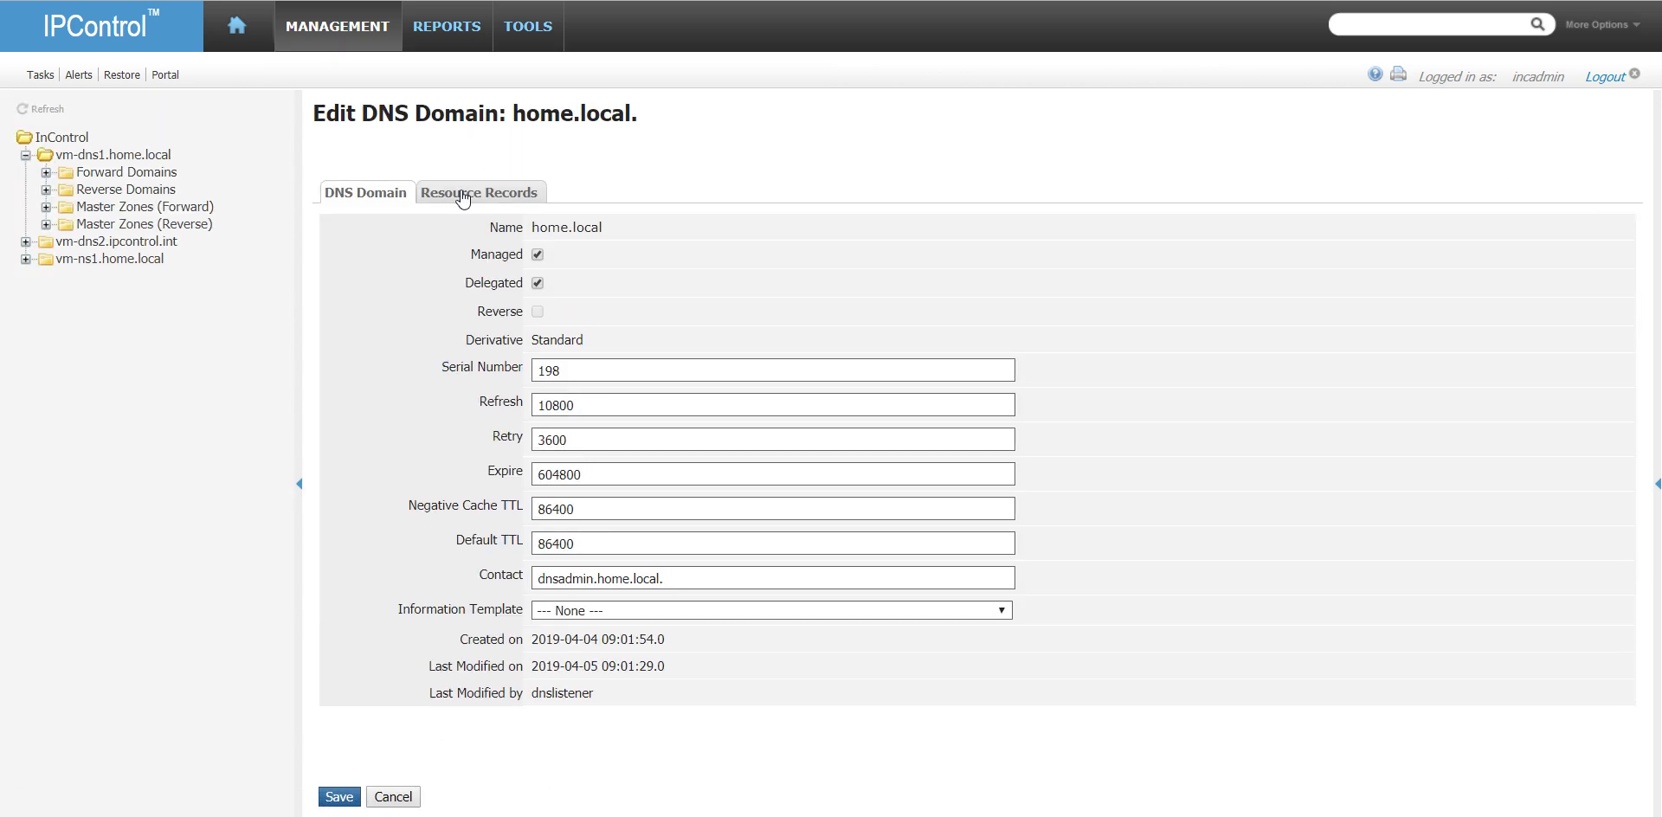
left_click(464, 194)
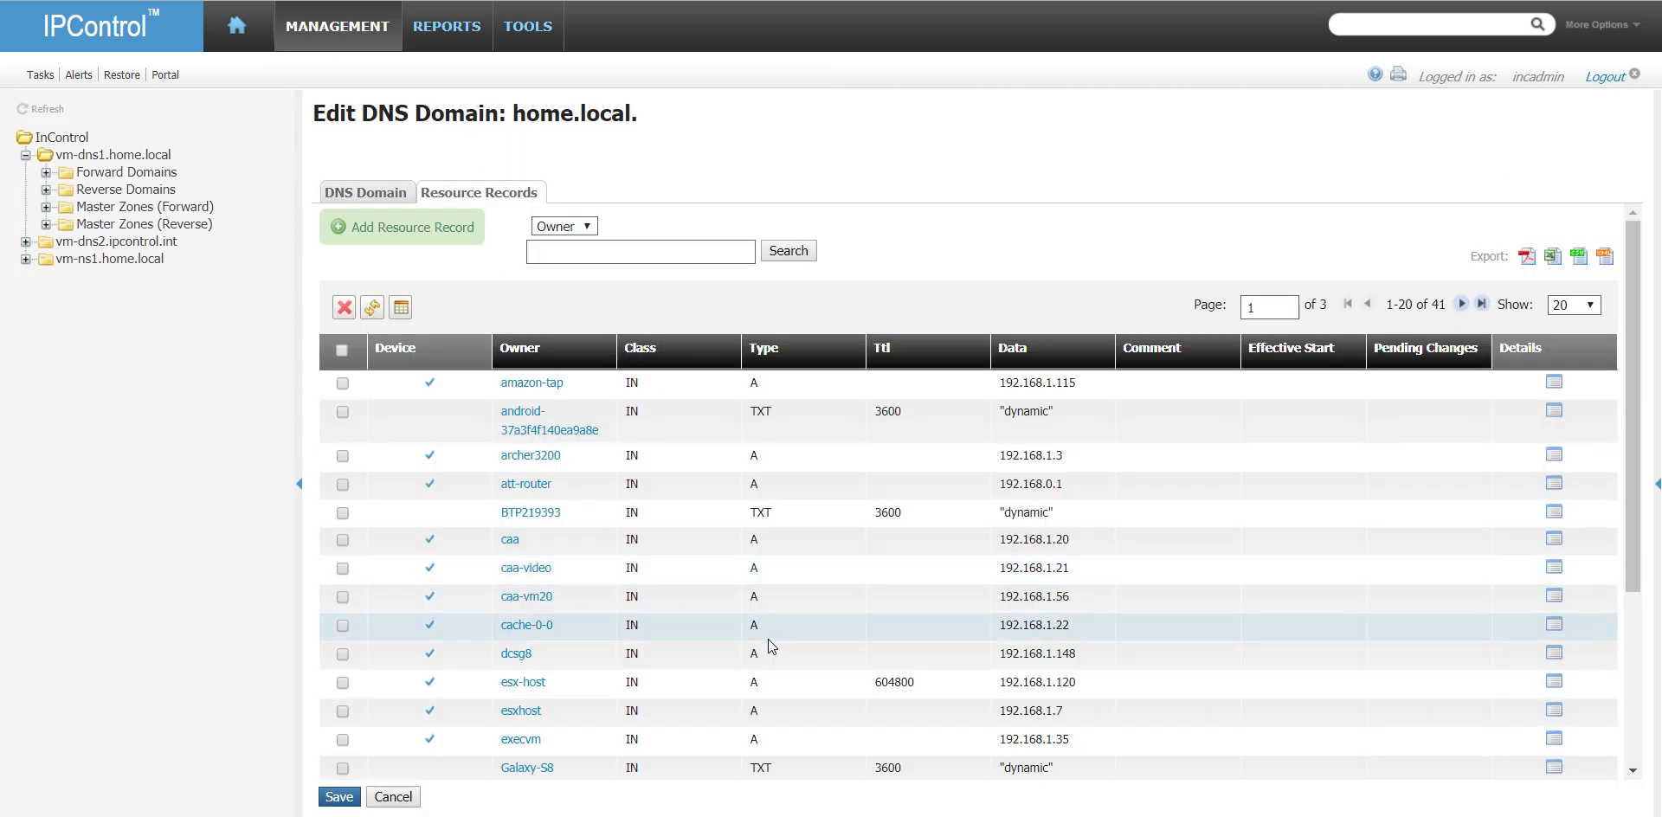
scroll(771, 646, "down", 3)
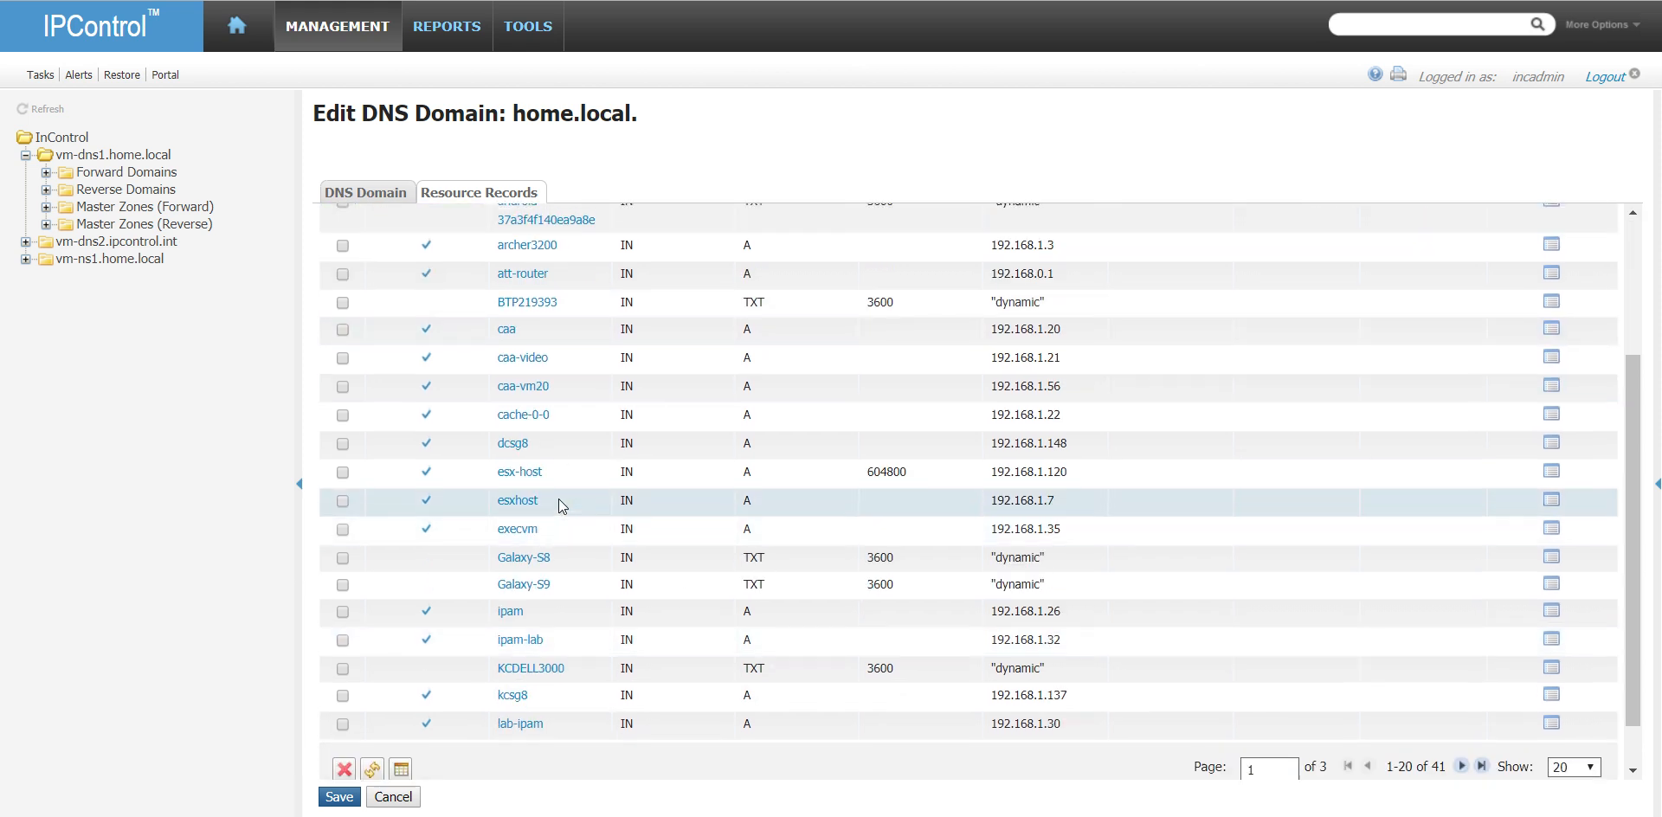
scroll(559, 499, "up", 2)
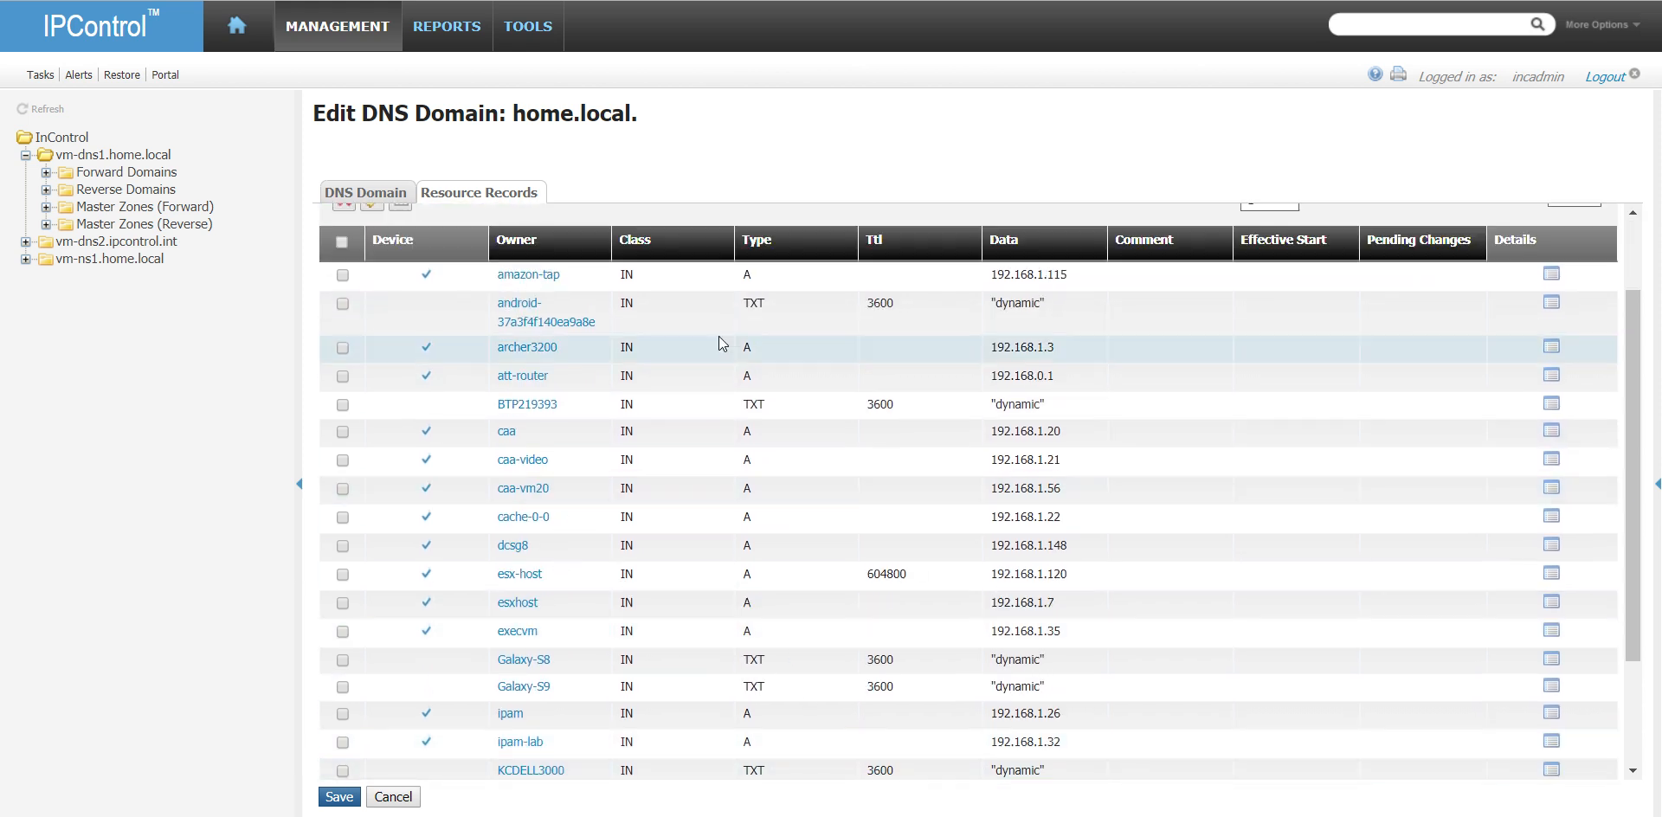
- Open the zone options of home.local on DNS server vm-dns1.home.local and show all product options
left_click(346, 27)
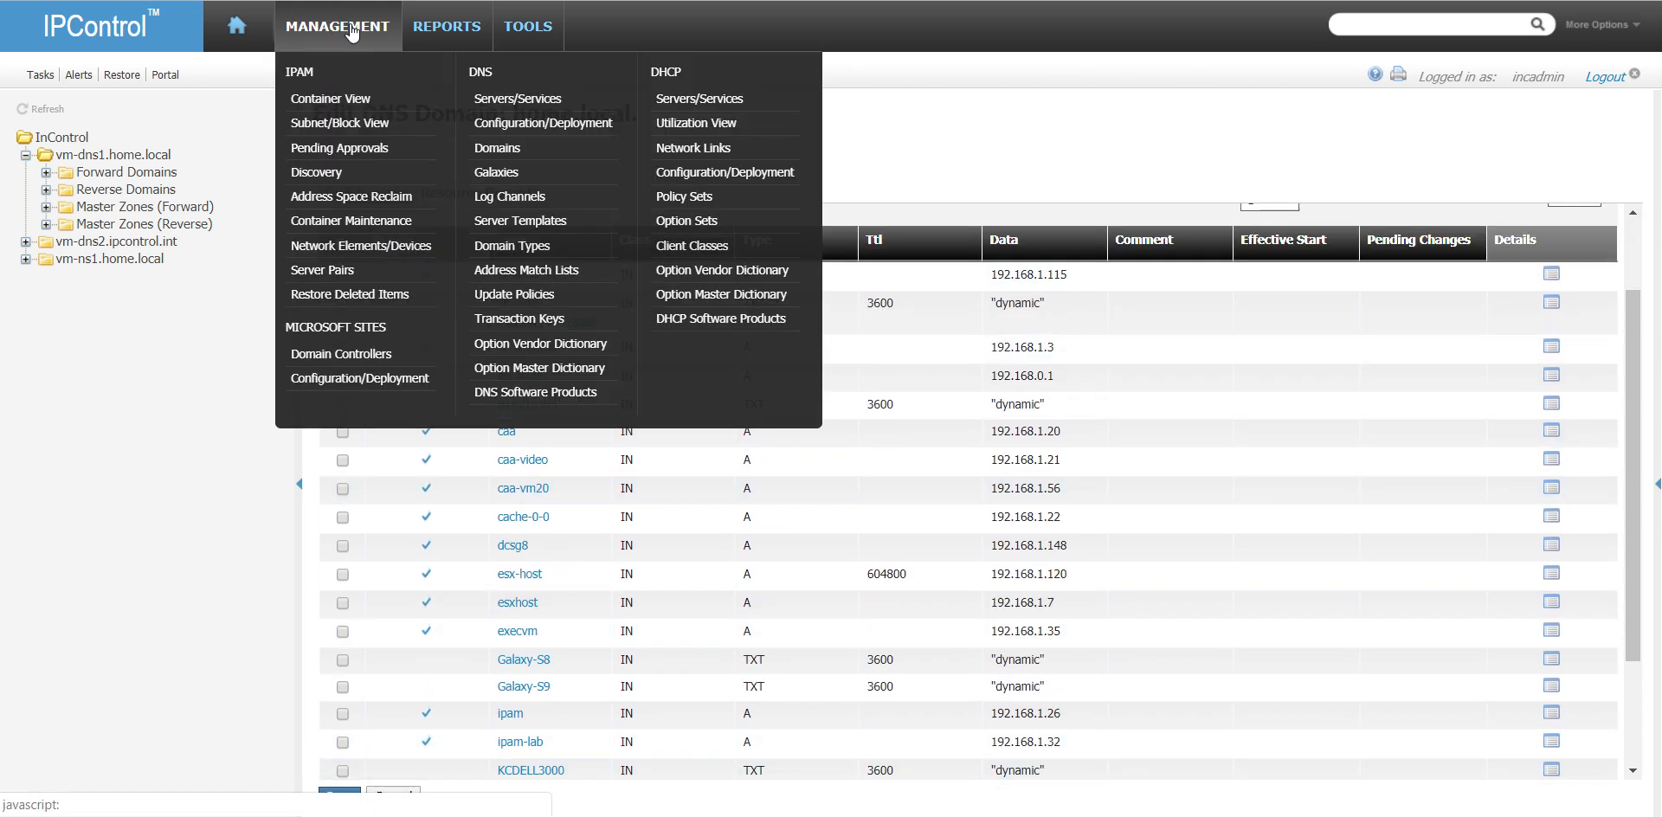
left_click(543, 101)
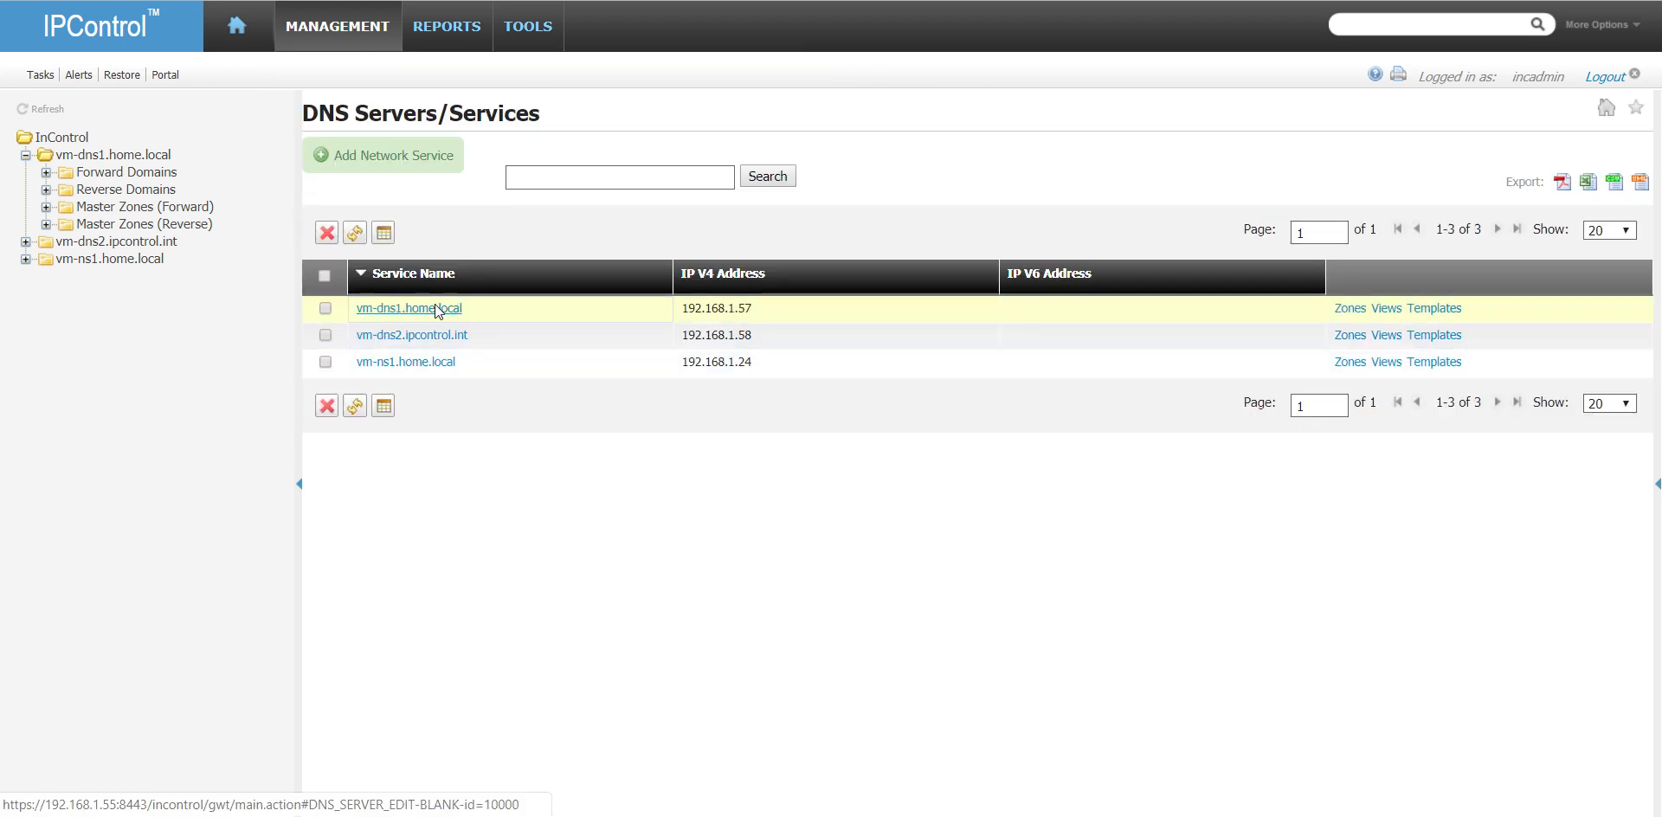
left_click(437, 309)
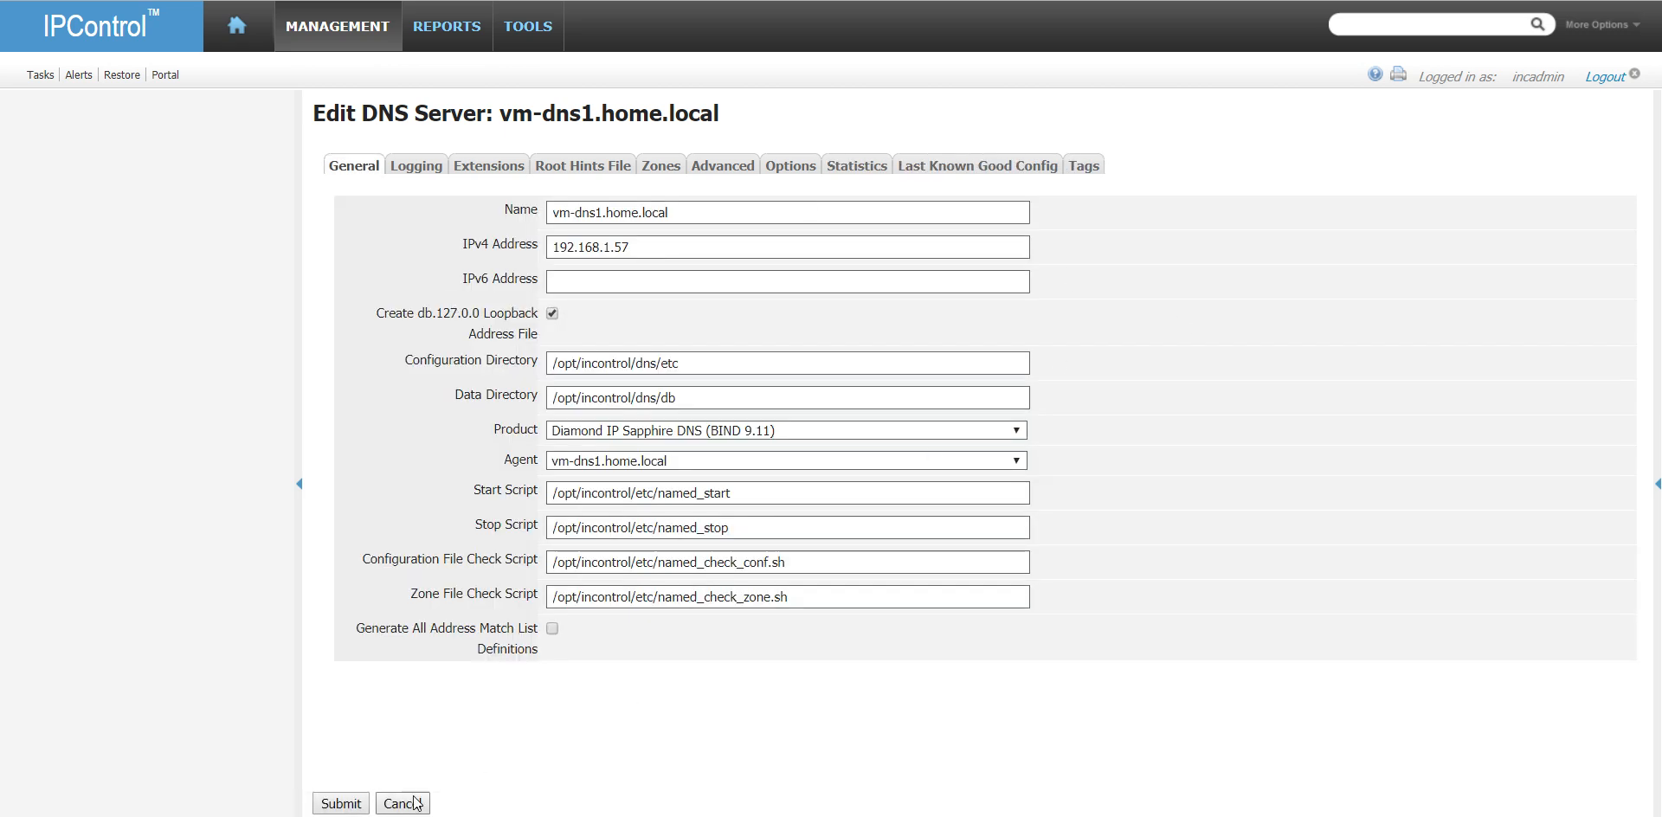
left_click(407, 803)
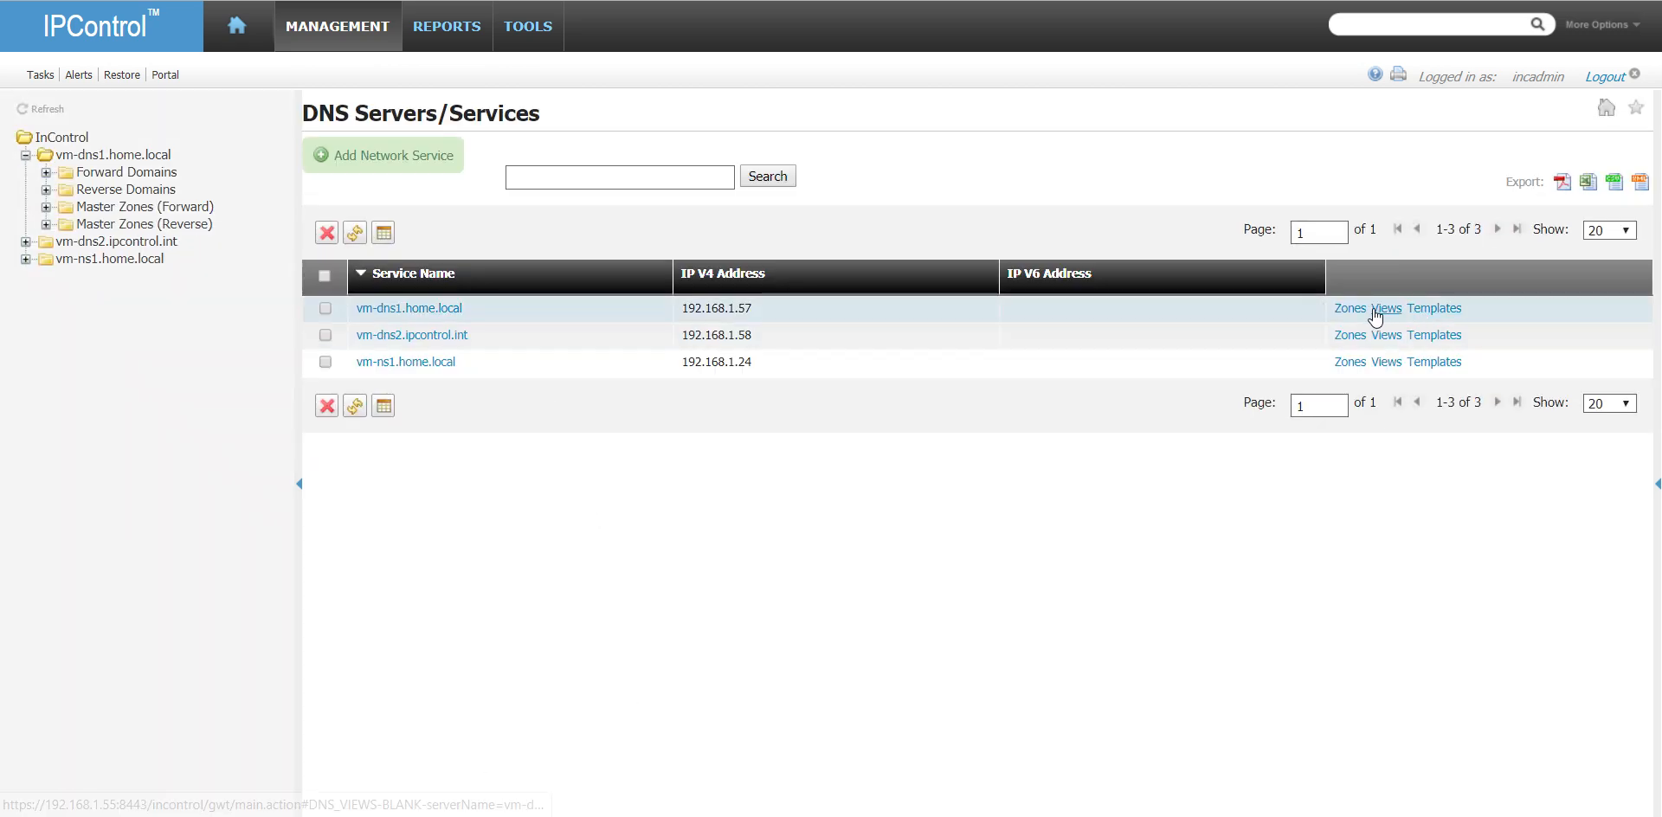
left_click(1347, 310)
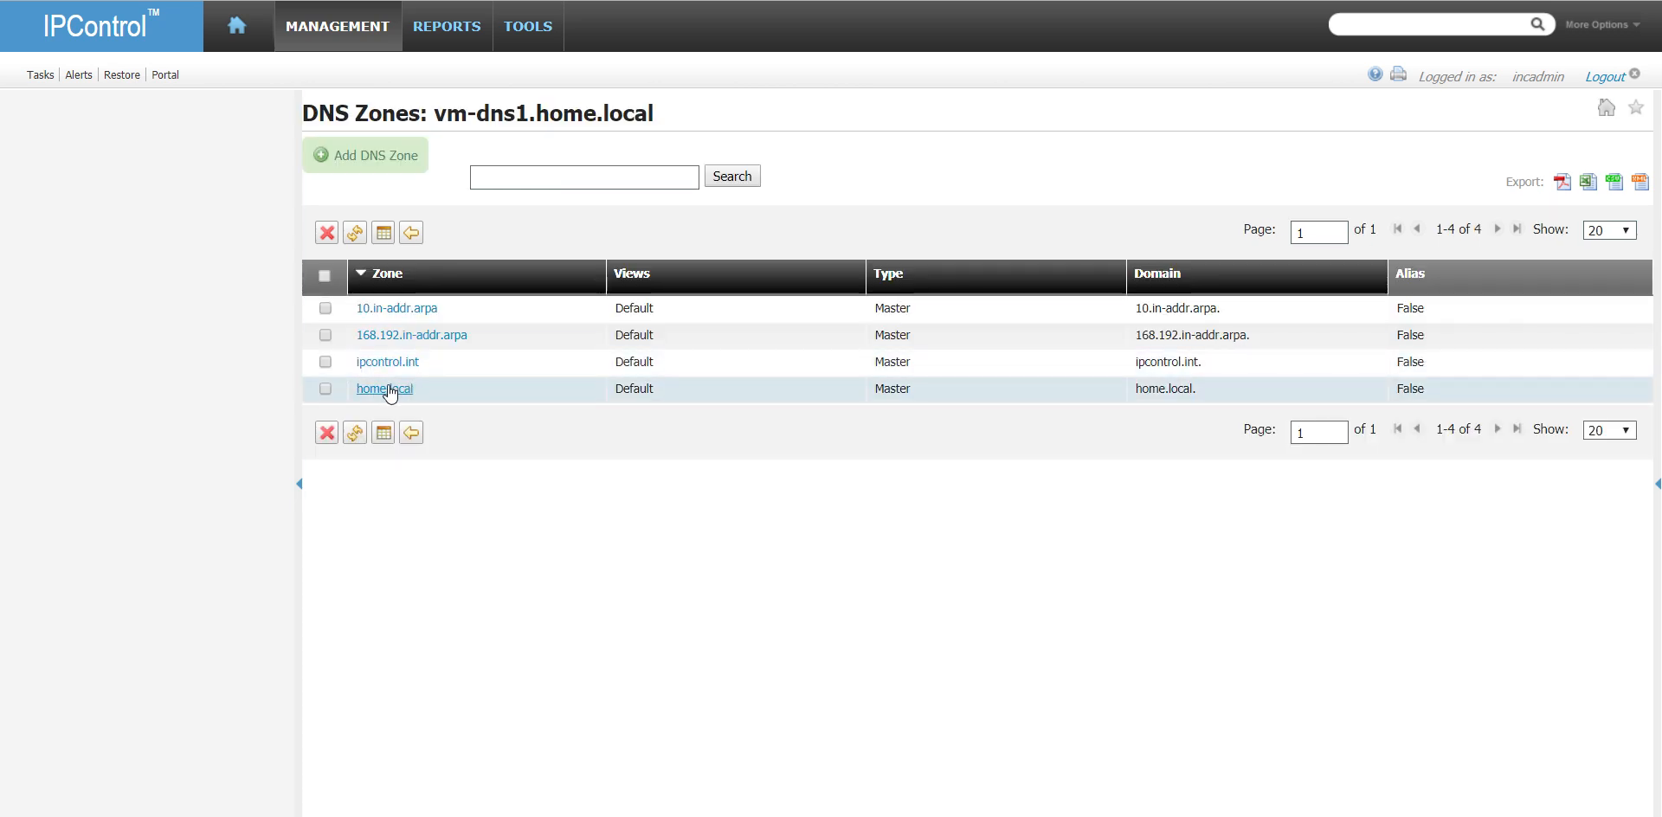
left_click(394, 385)
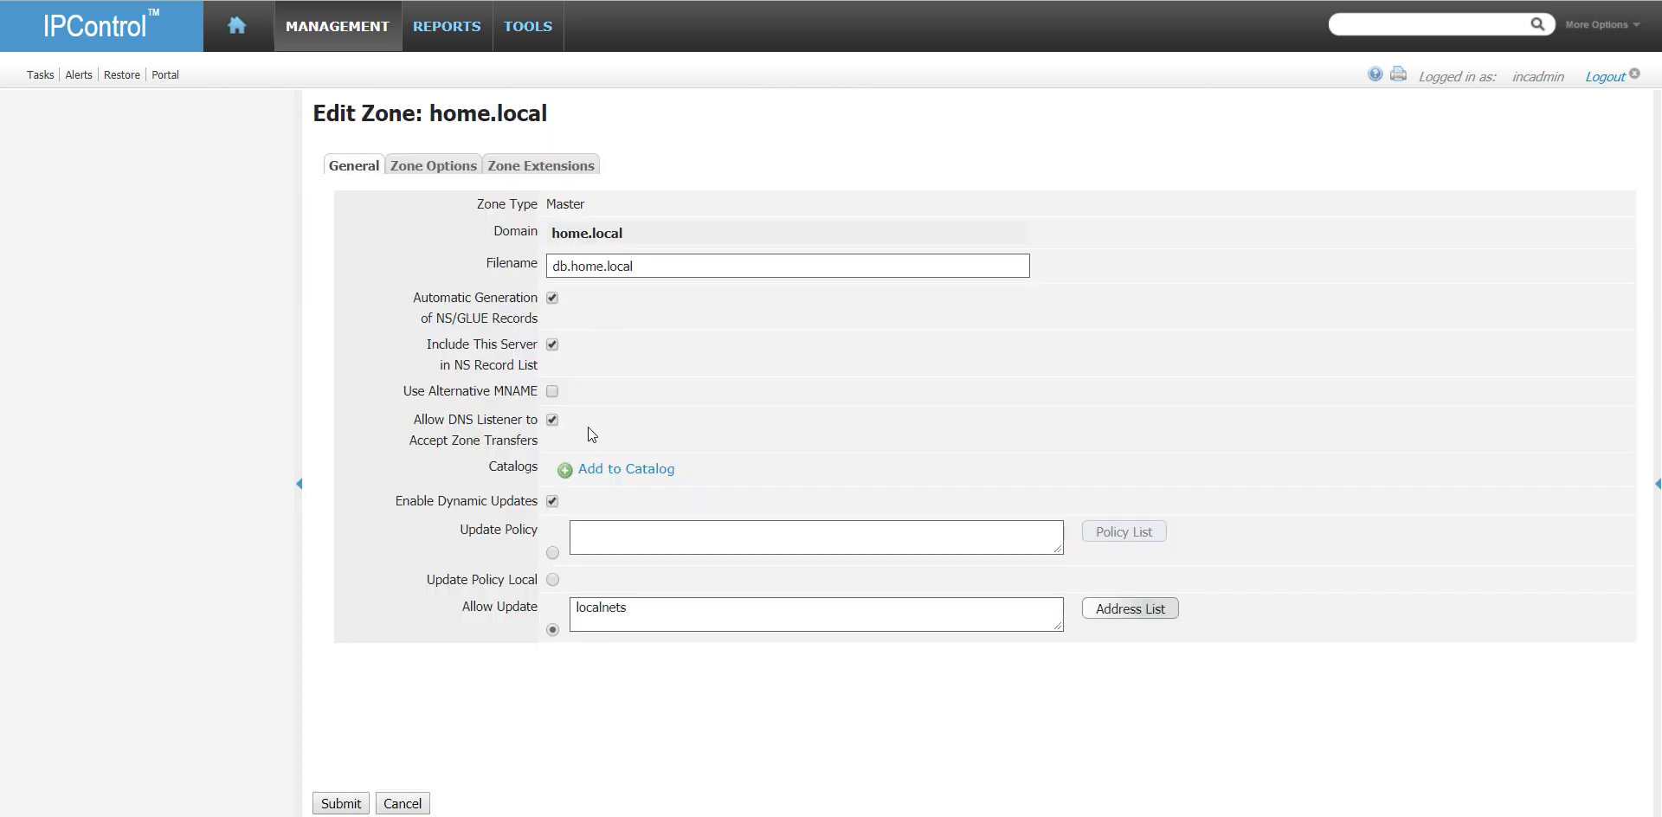
left_click(433, 165)
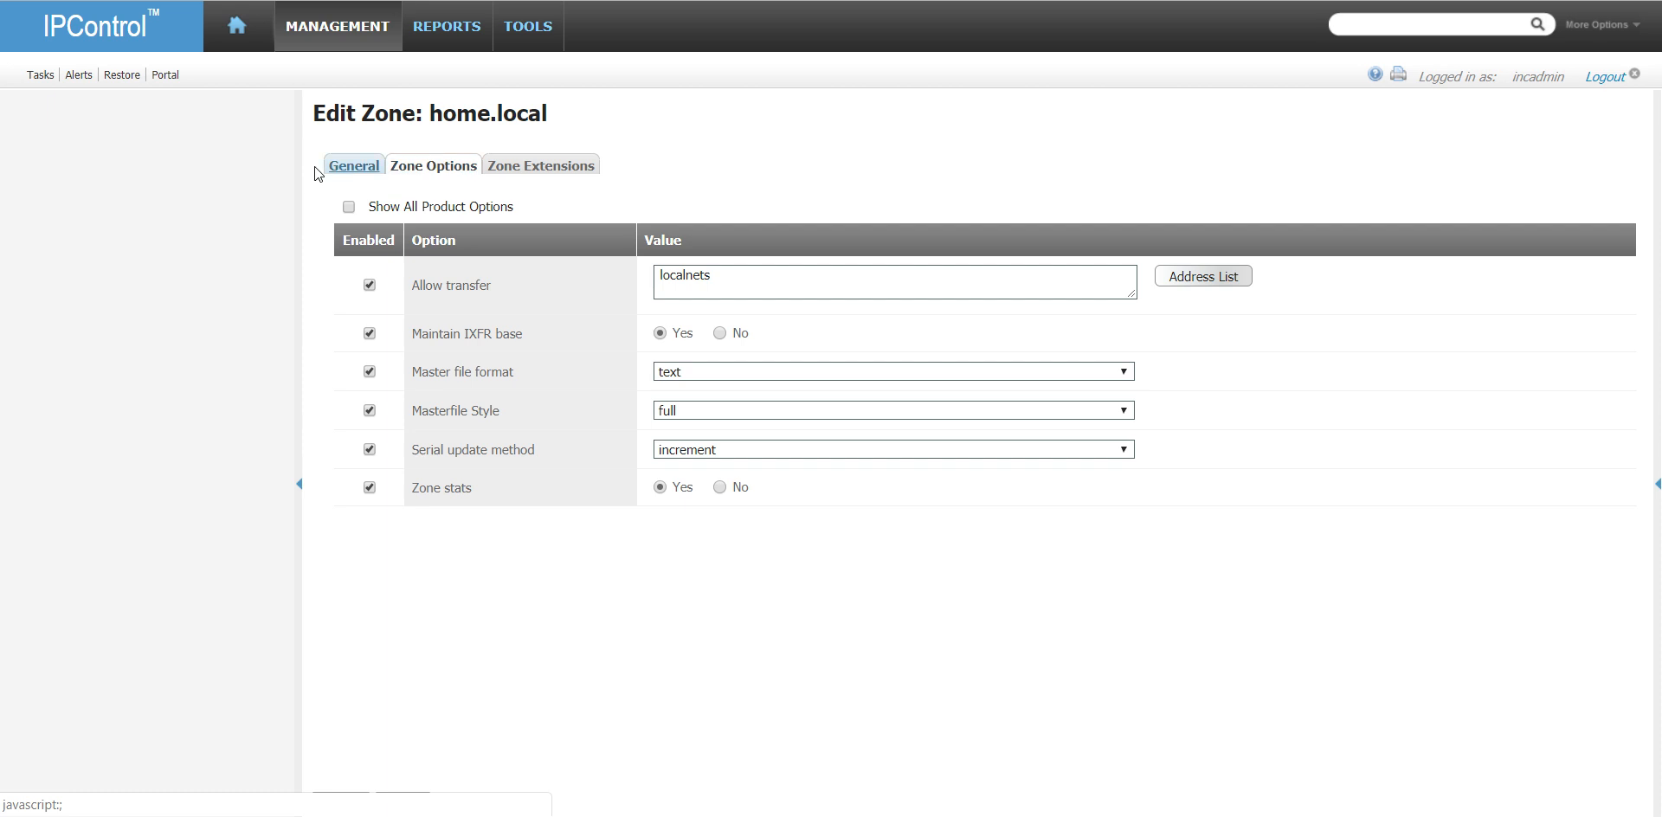
left_click(349, 207)
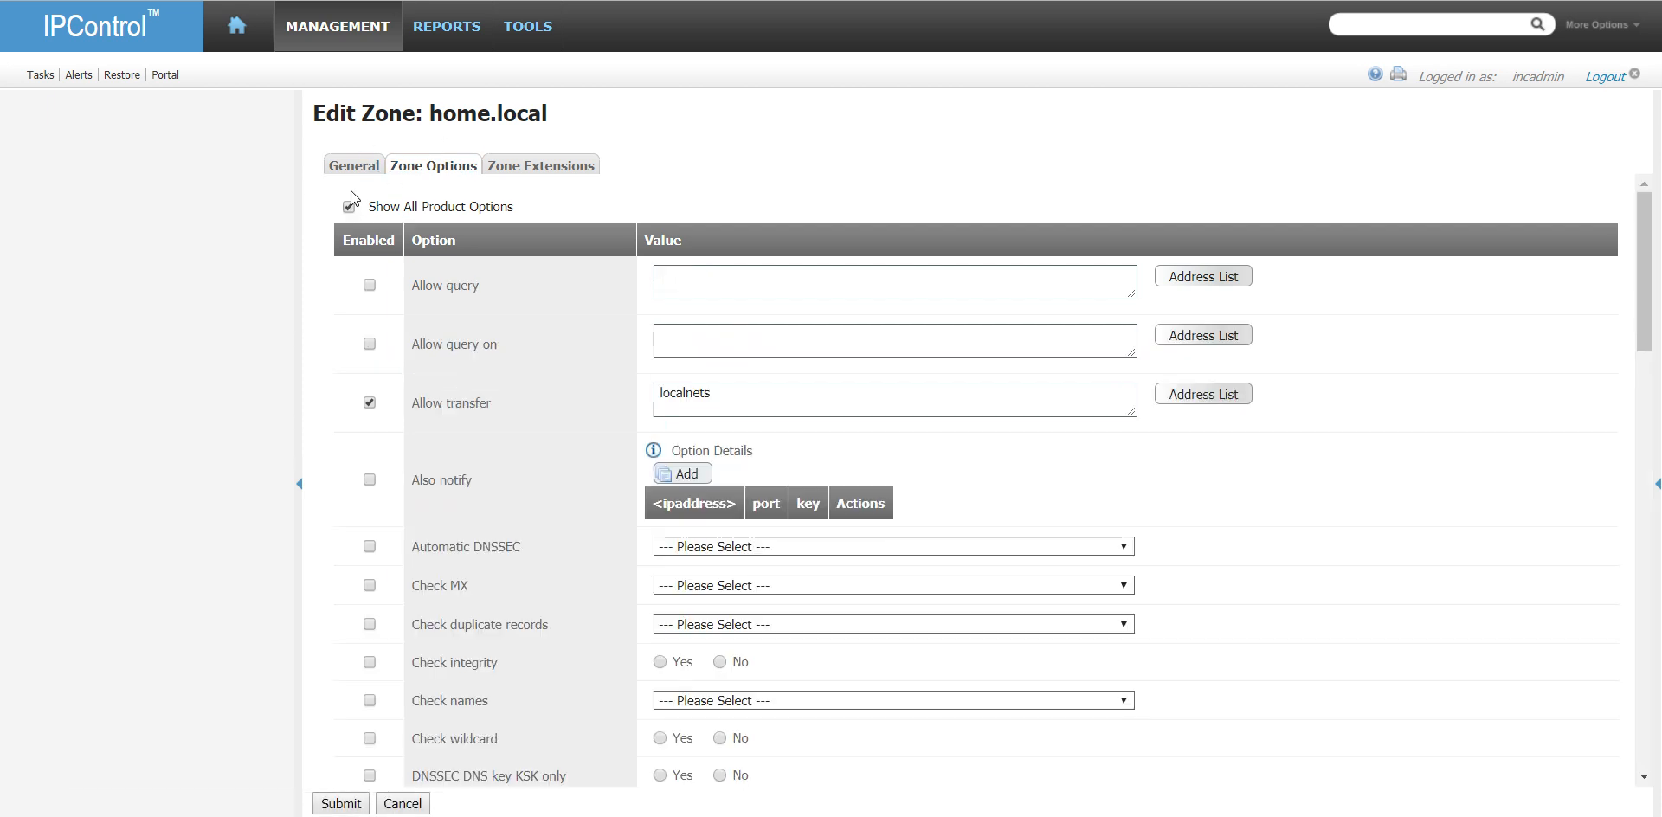
- Add 192.168.1.55 as an Also notify address for the home.local zone and submit the zone changes
scroll(490, 432, "down", 2)
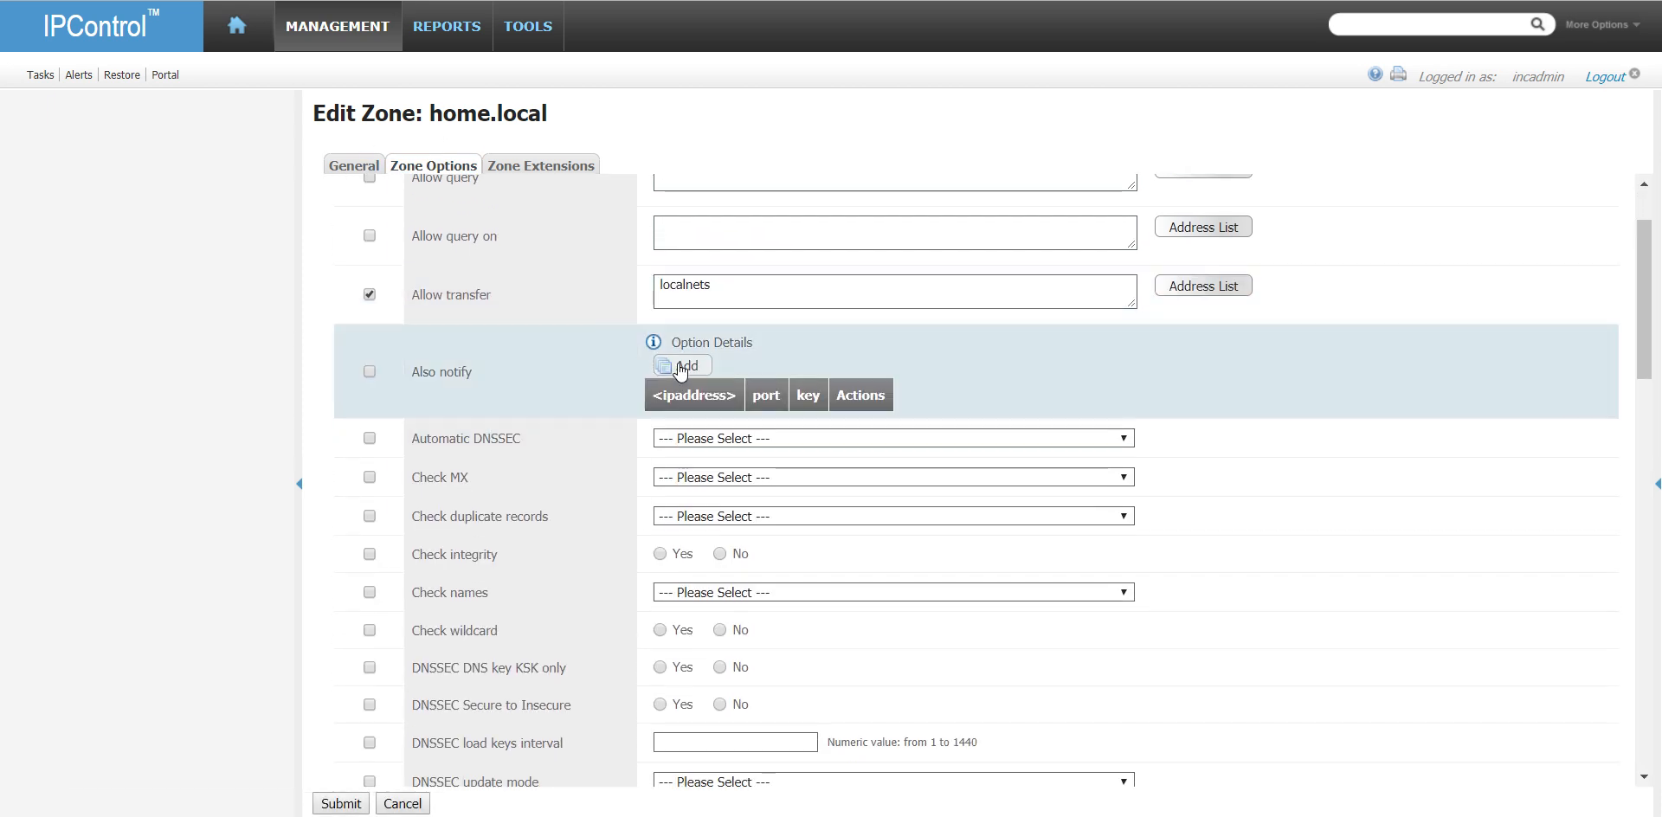
left_click(681, 368)
left_click(686, 291)
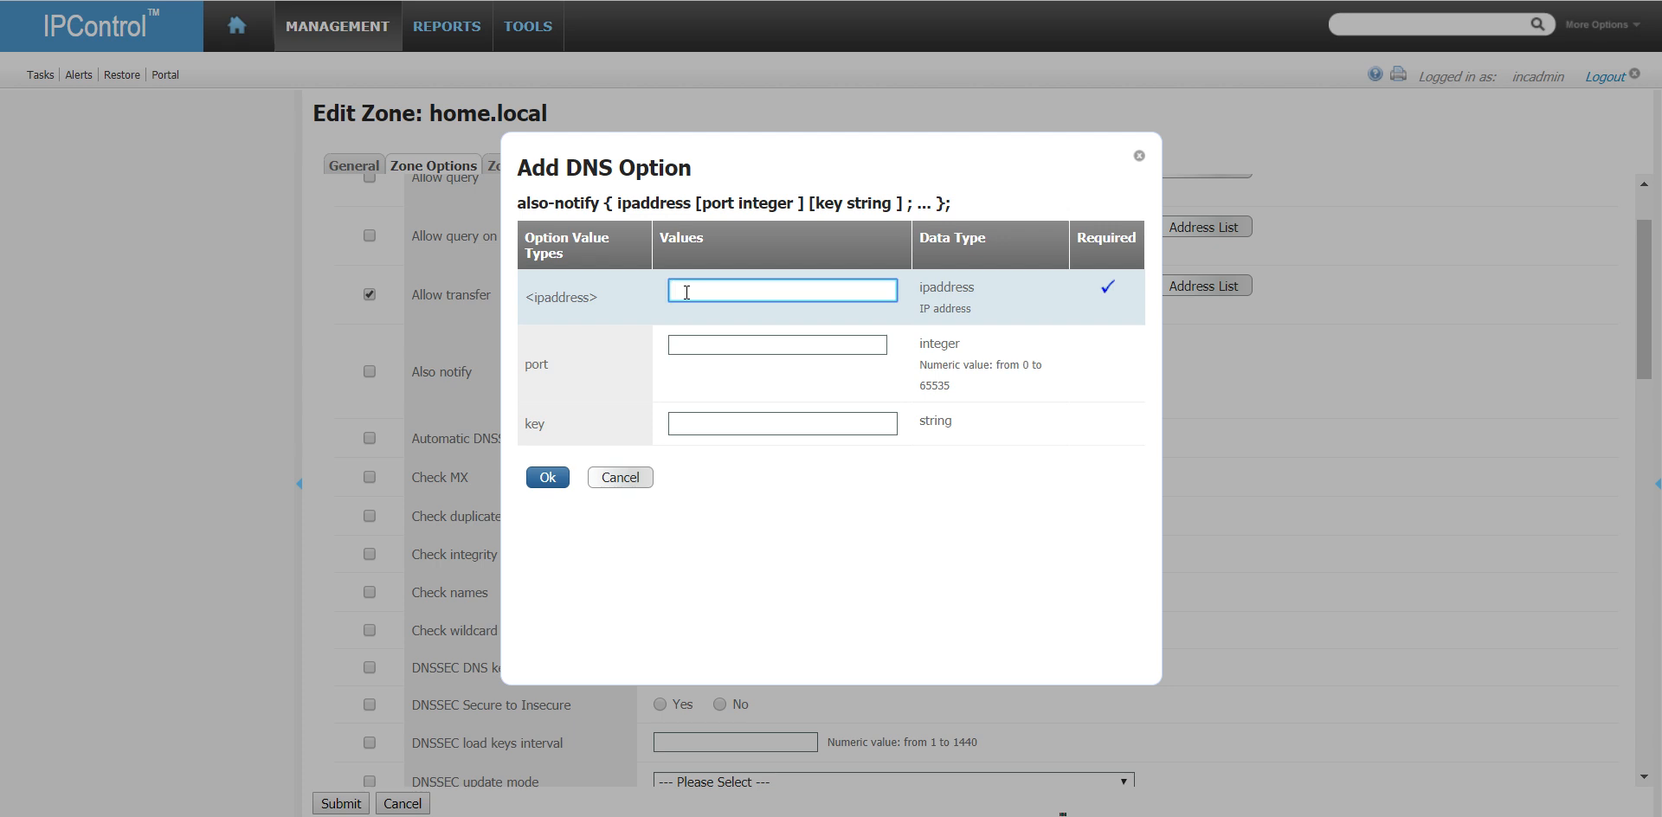
type("192.168.1.55")
key("Tab")
left_click(548, 477)
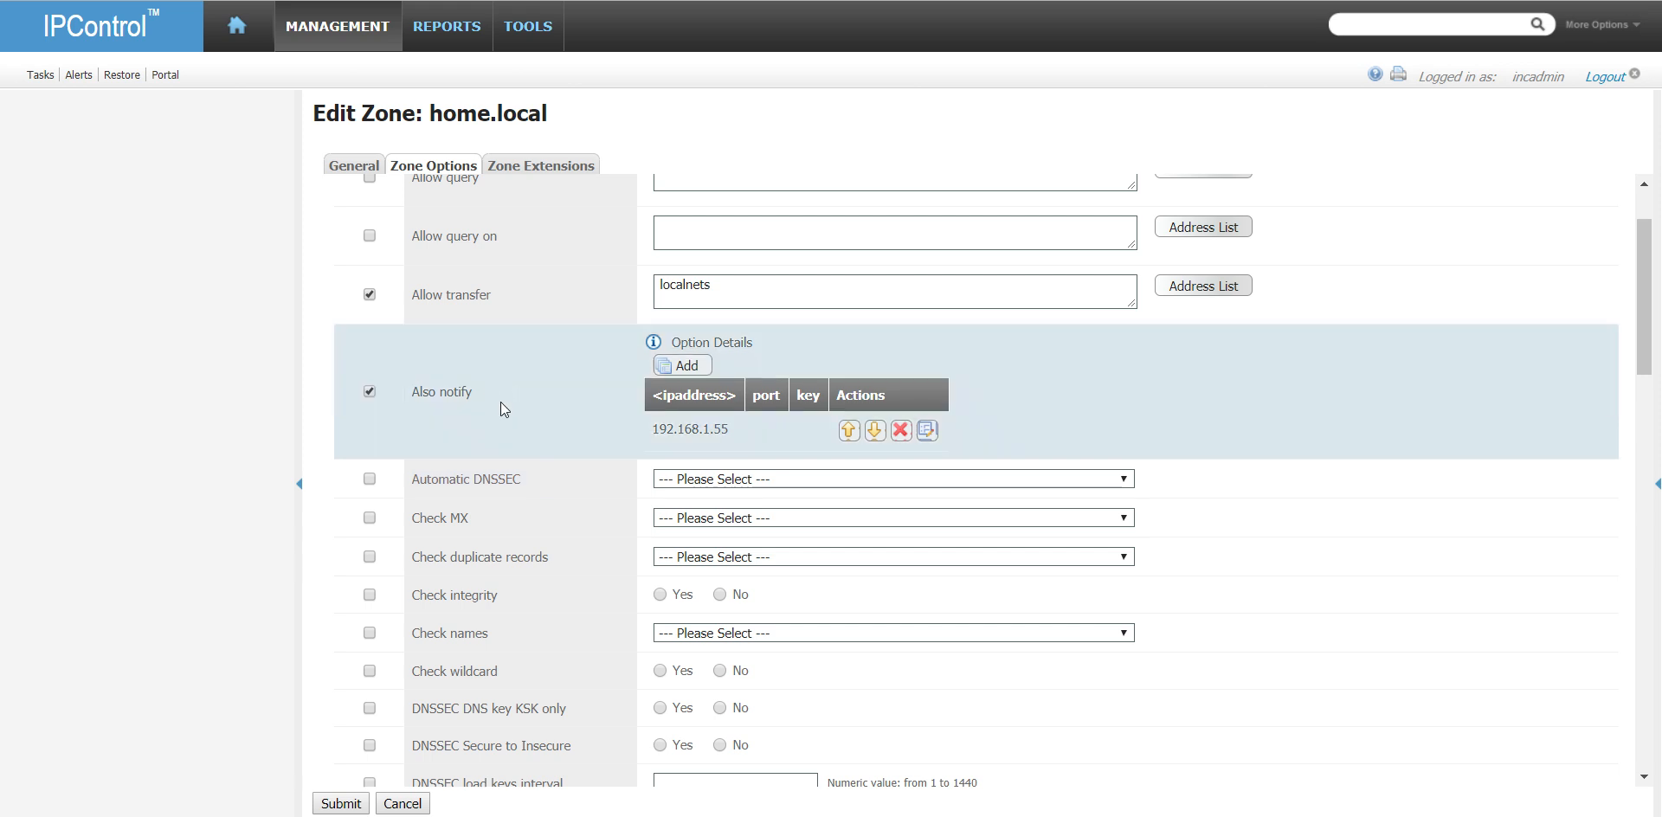
left_click(342, 803)
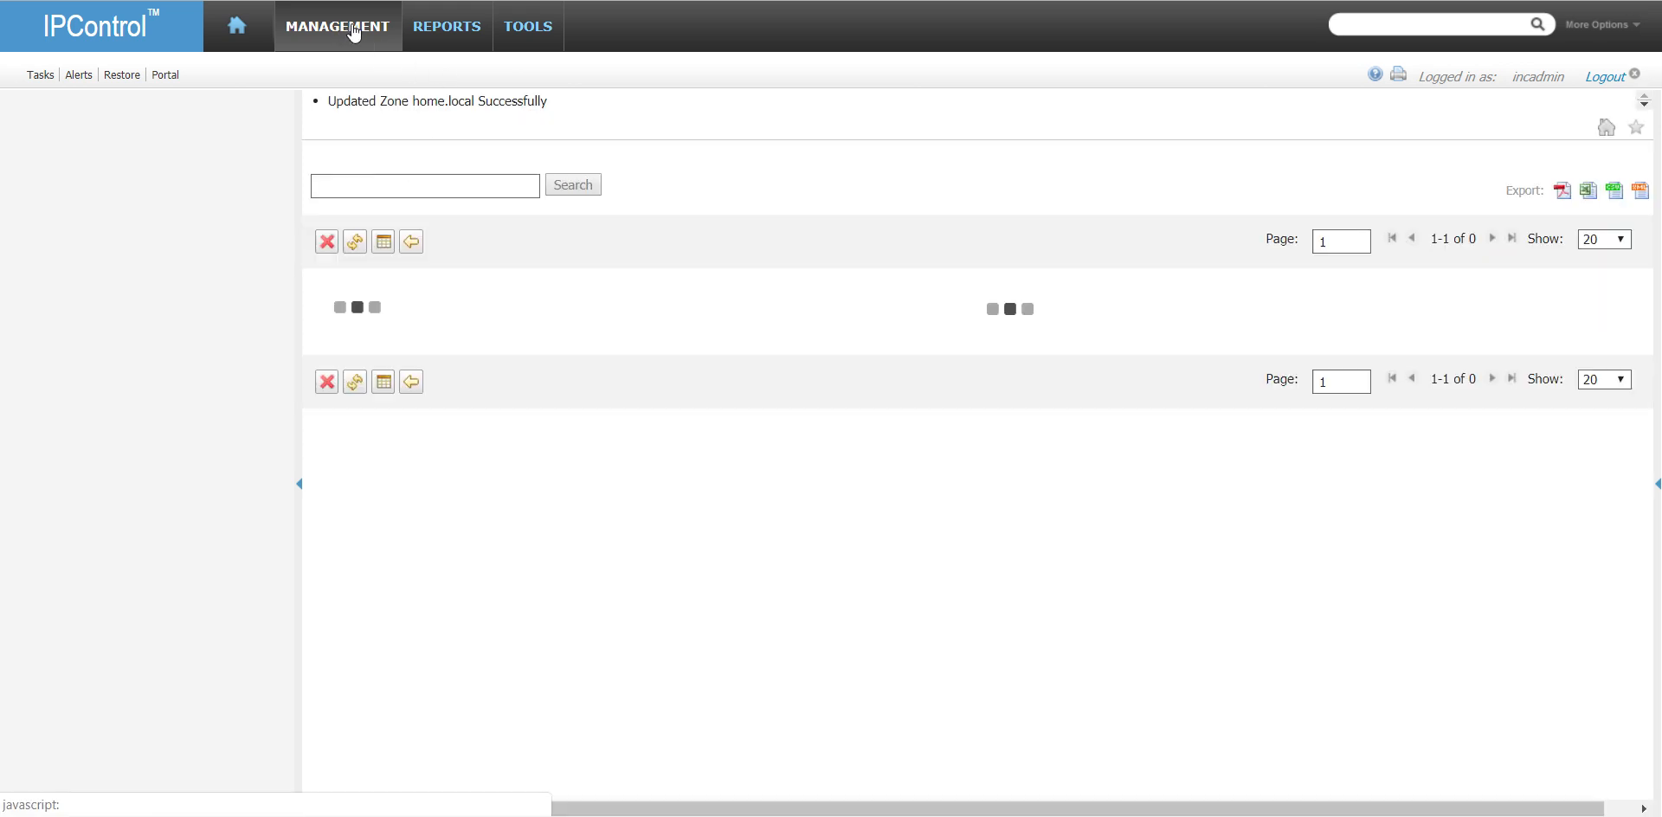
- Submit an immediate DNS Configuration - Configuration Only deployment task for vm-dns1.home.local
mouse_move(353, 32)
left_click(551, 122)
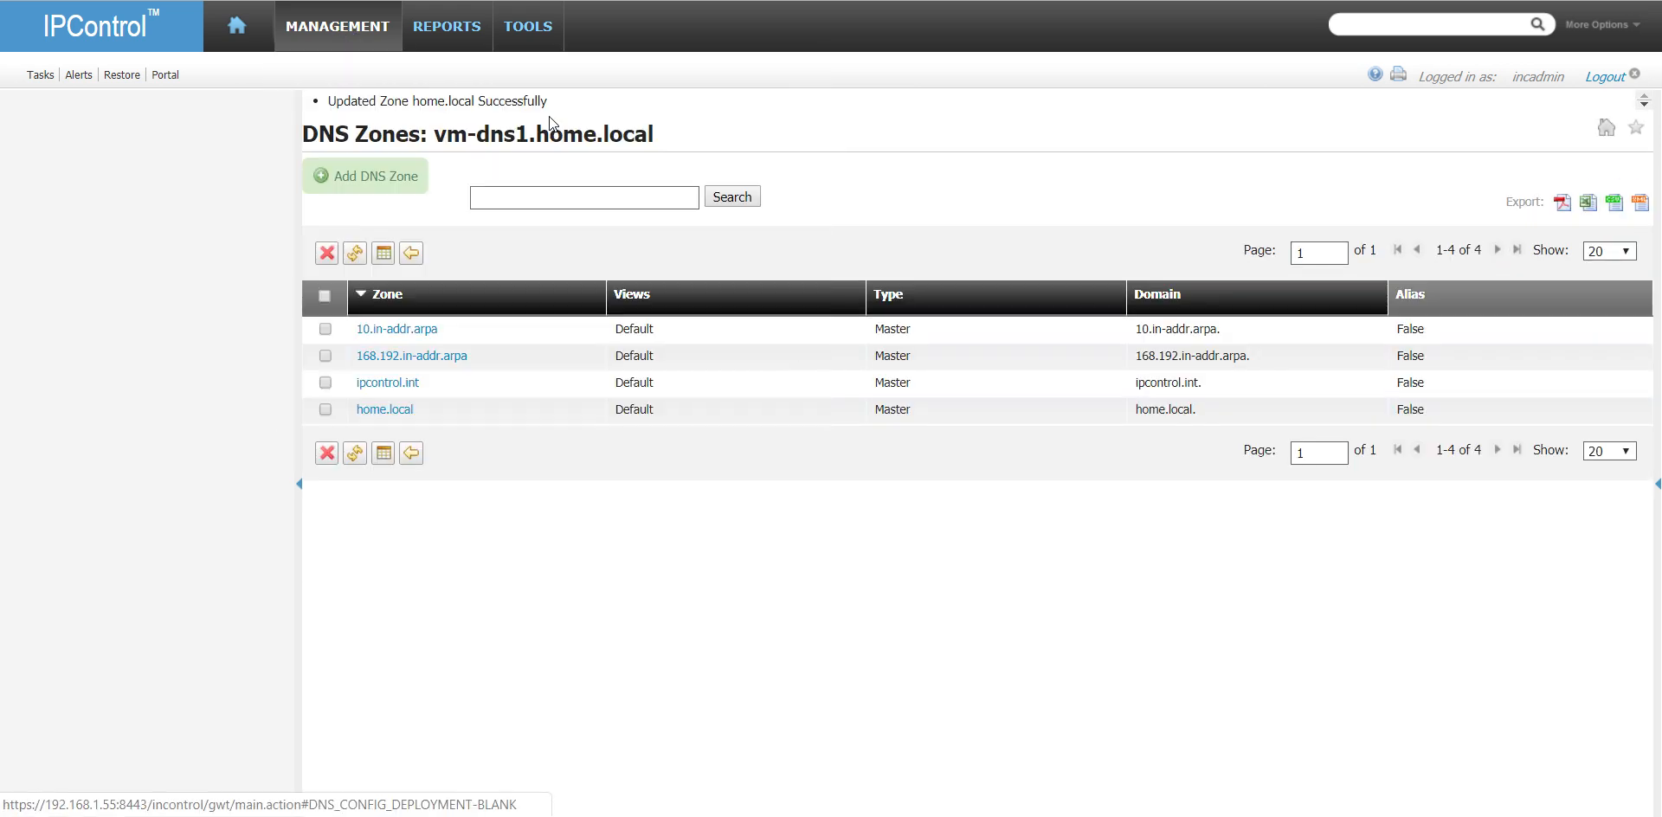
left_click(1110, 161)
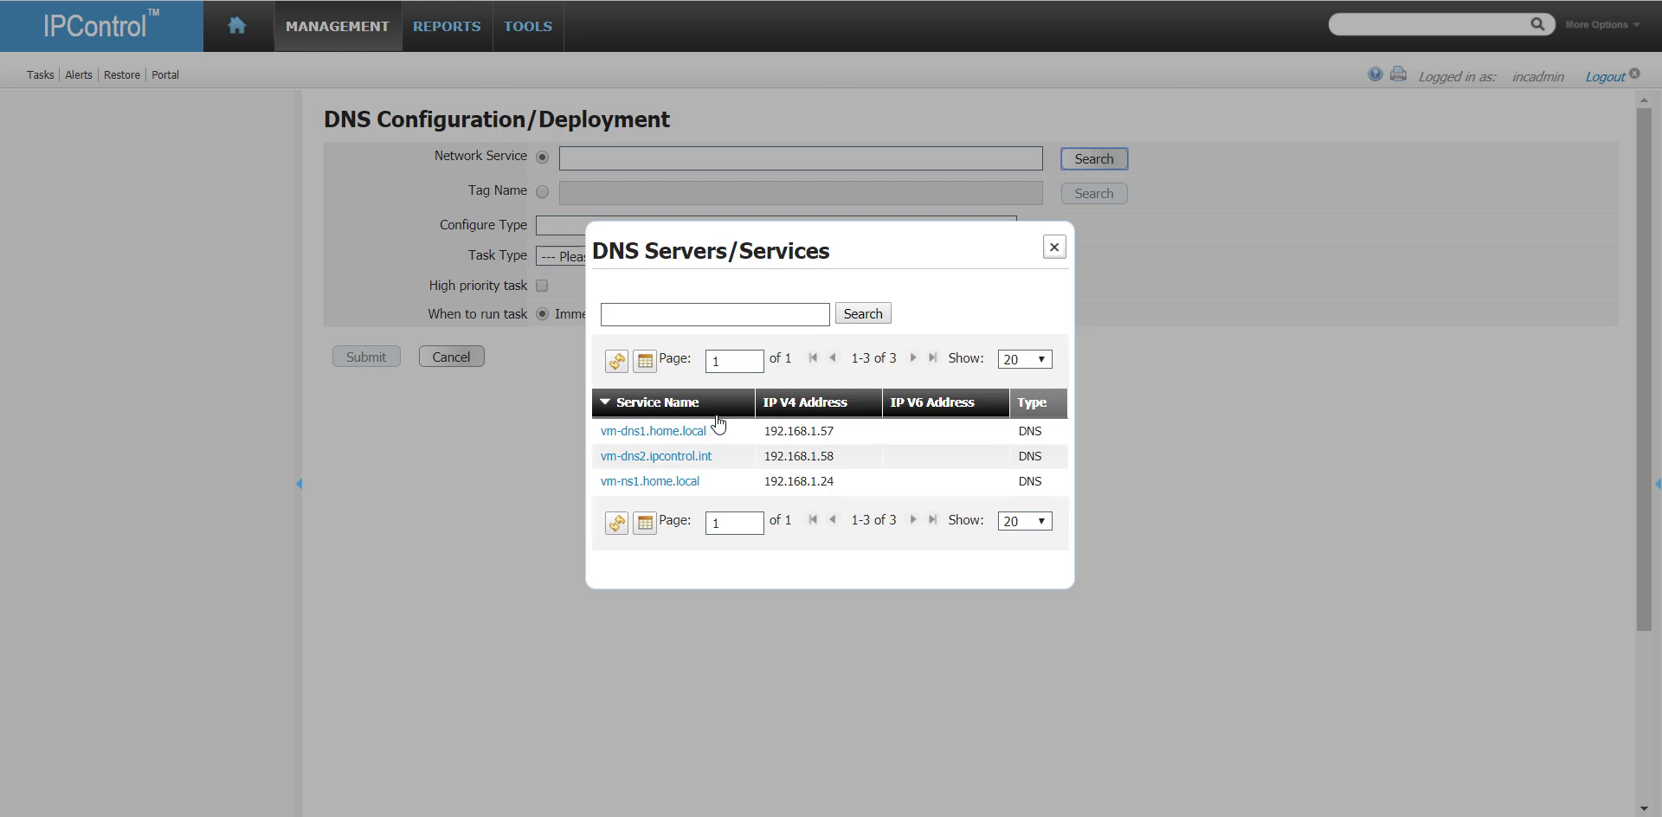
left_click(651, 431)
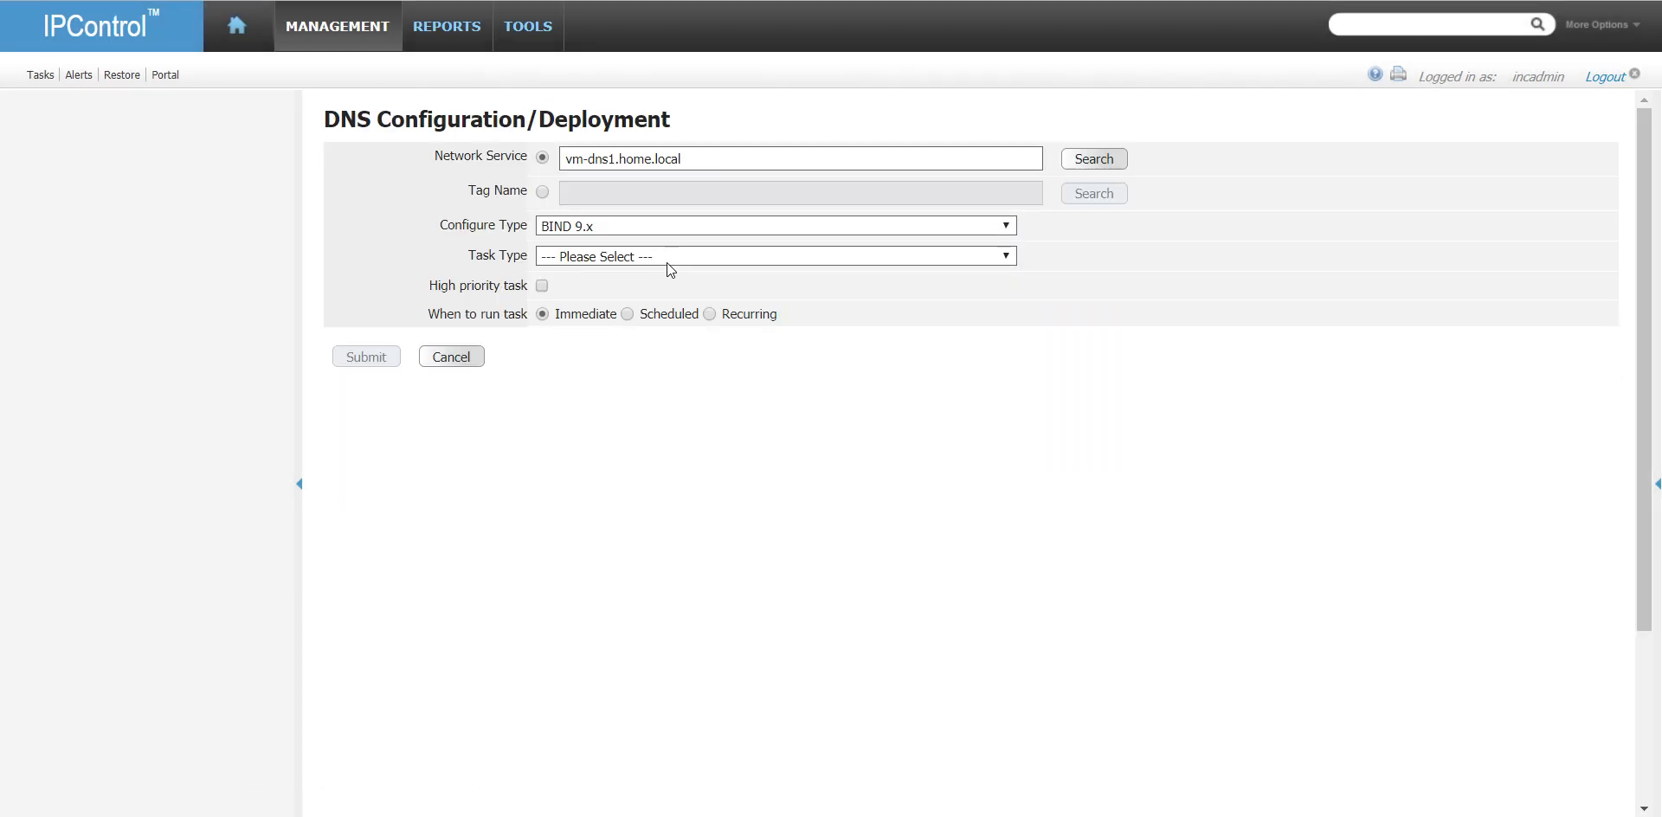
left_click(666, 256)
left_click(718, 338)
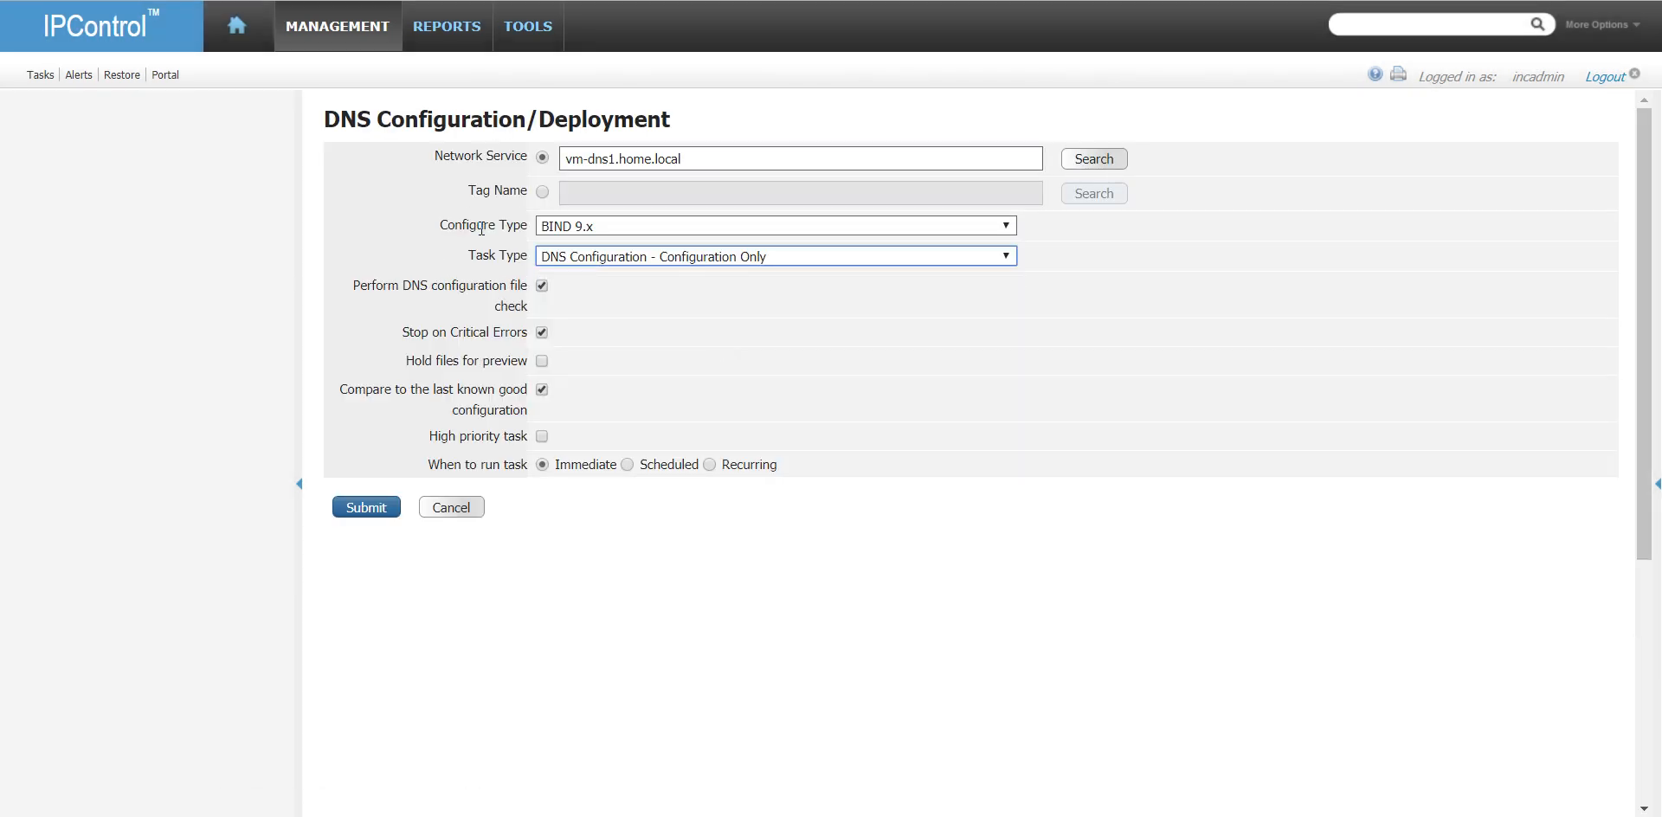
left_click(366, 508)
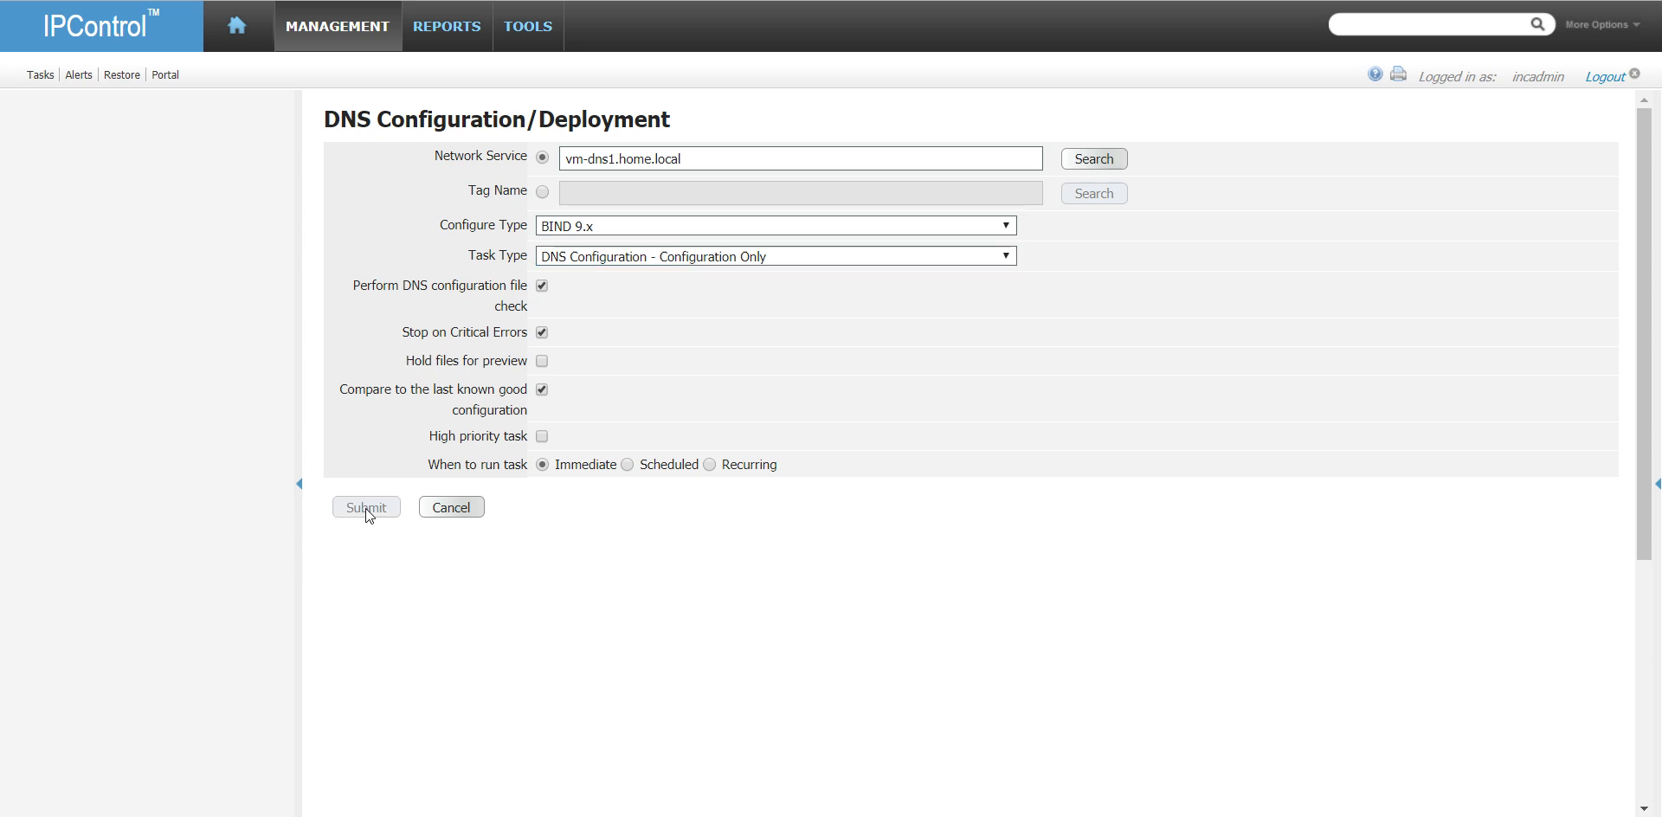
- Check the status of the submitted DNS configuration task in the task list, refreshing it as needed
left_click(39, 76)
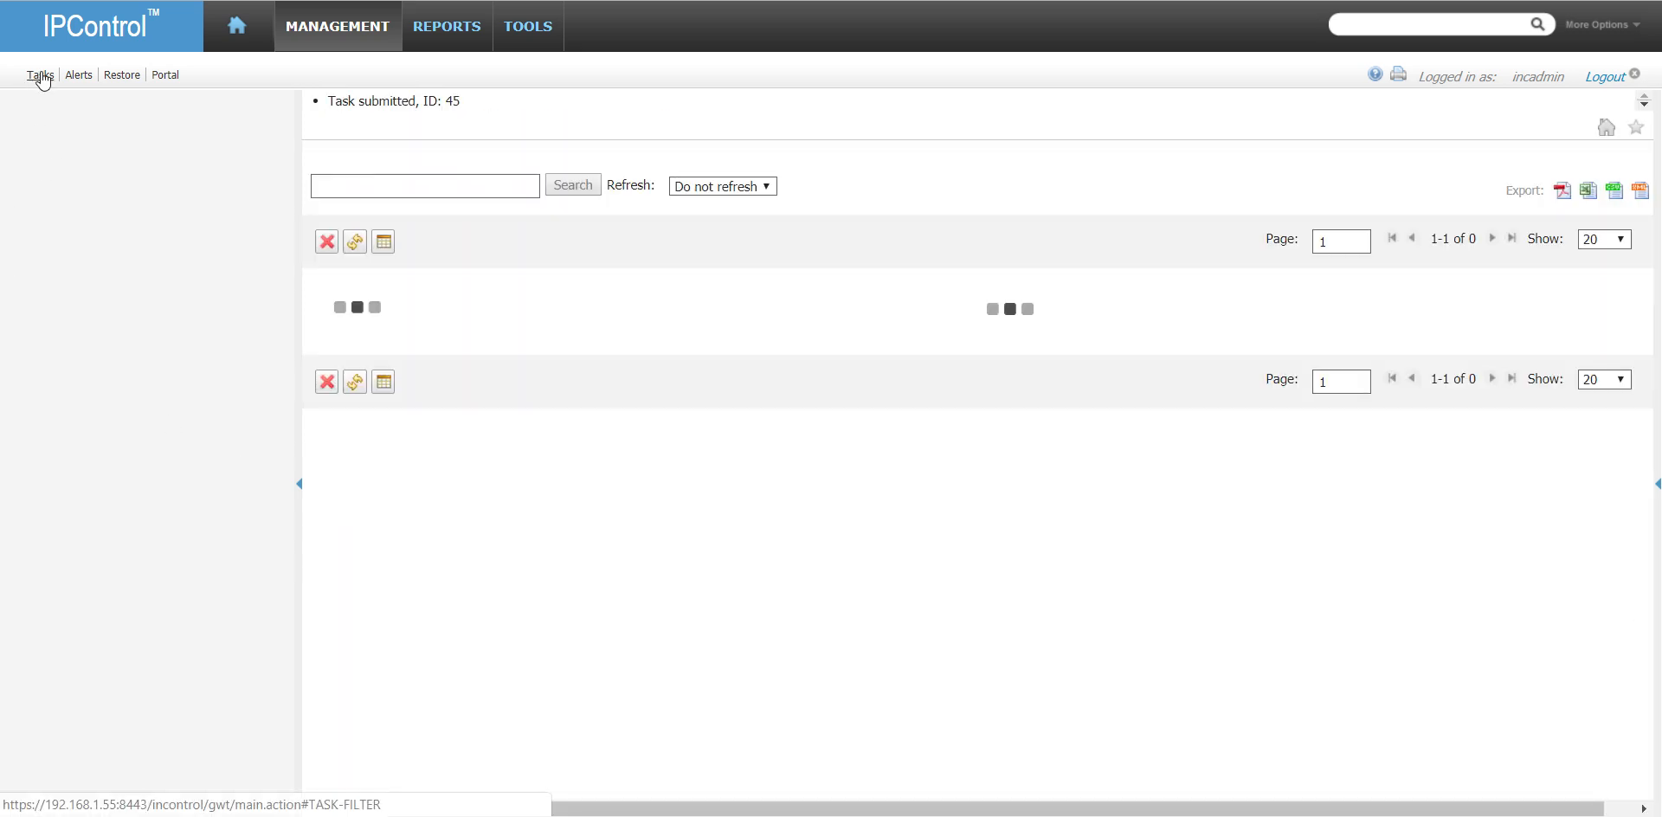
left_click(354, 232)
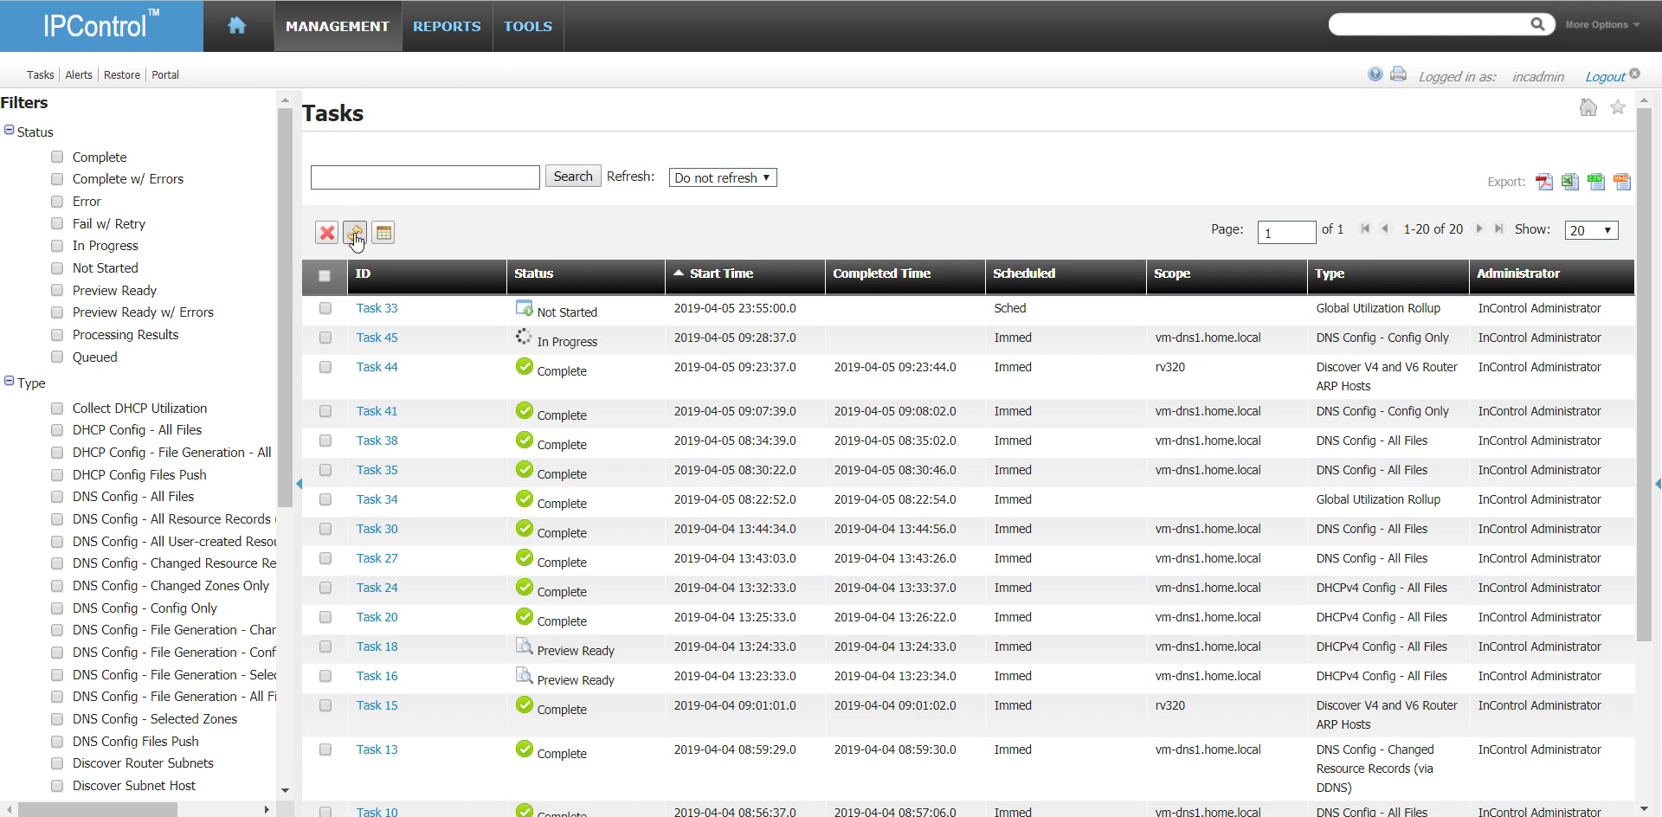
left_click(355, 233)
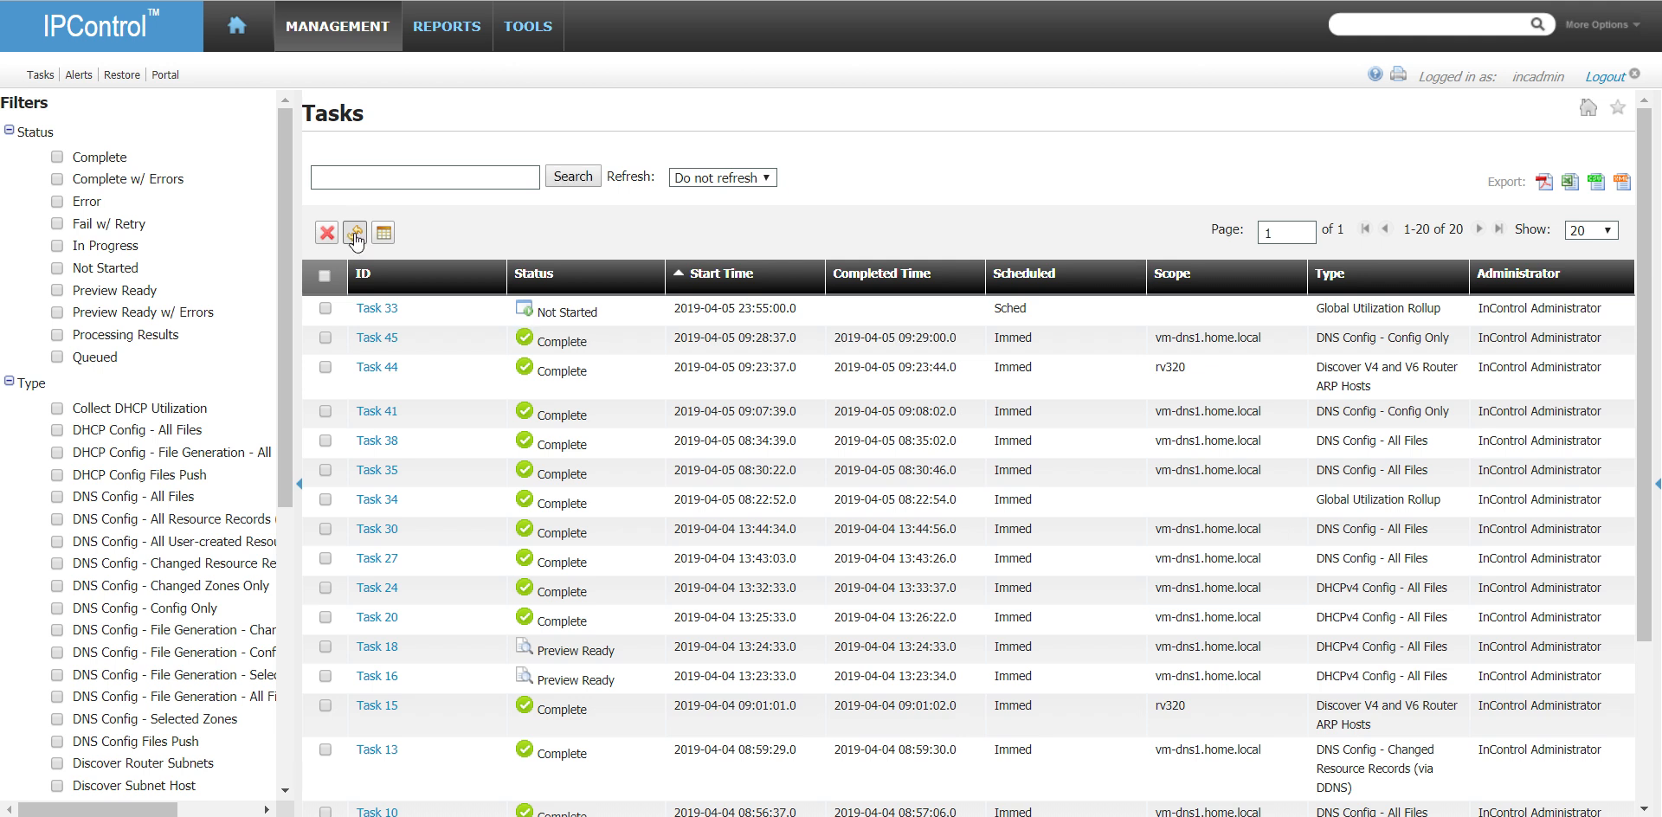
- Switch to DNS Admin ToolBox, then delete and re-add the daves-update-test A record (192.168.3.10) by dynamic update
left_click(744, 816)
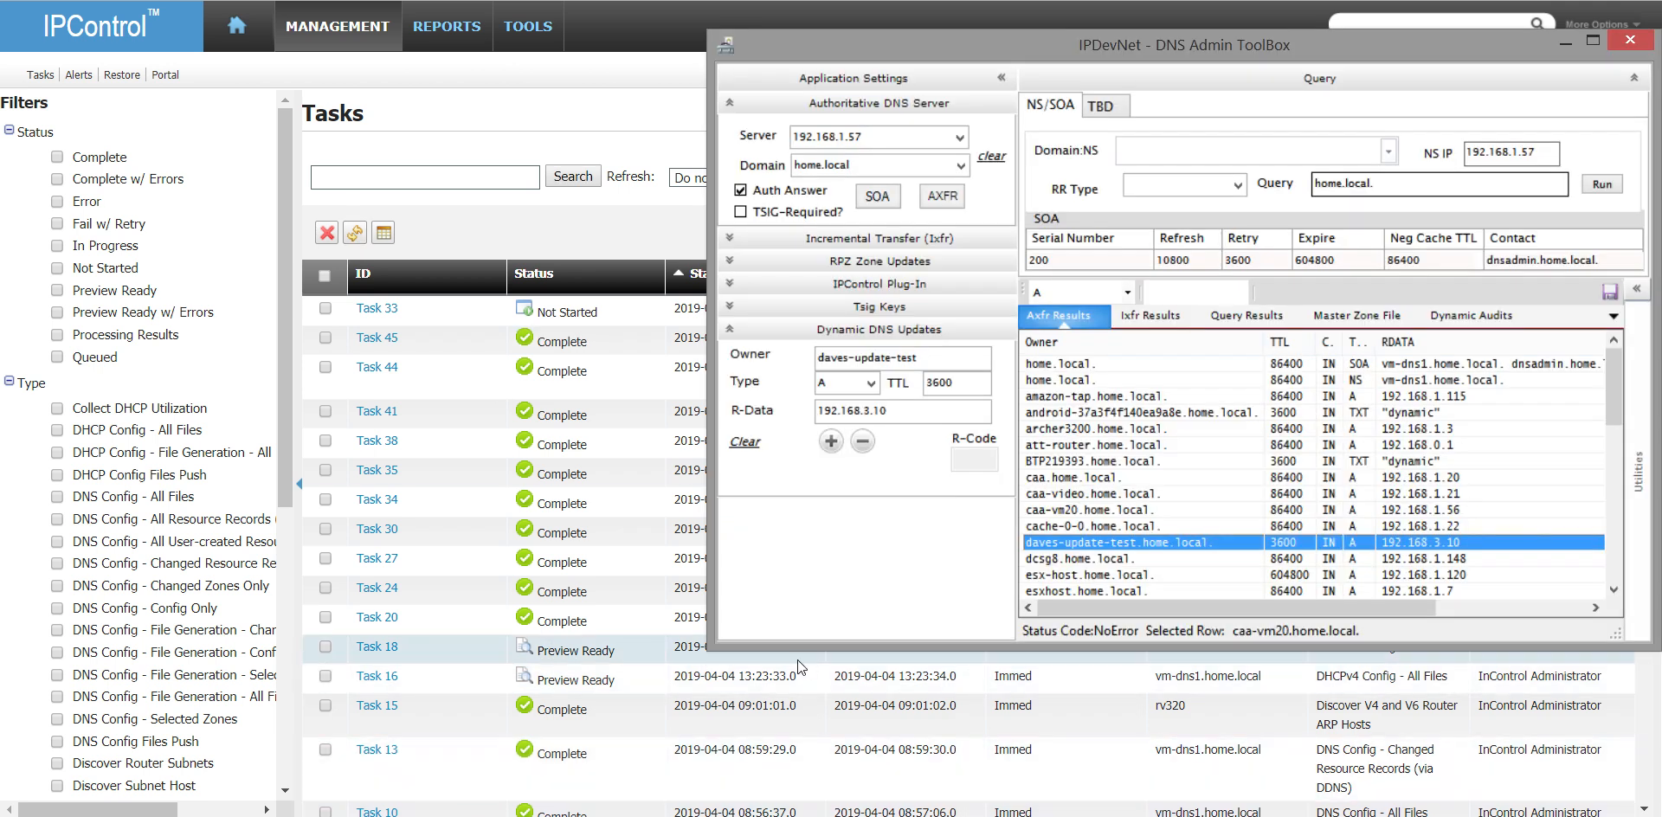
left_click(863, 442)
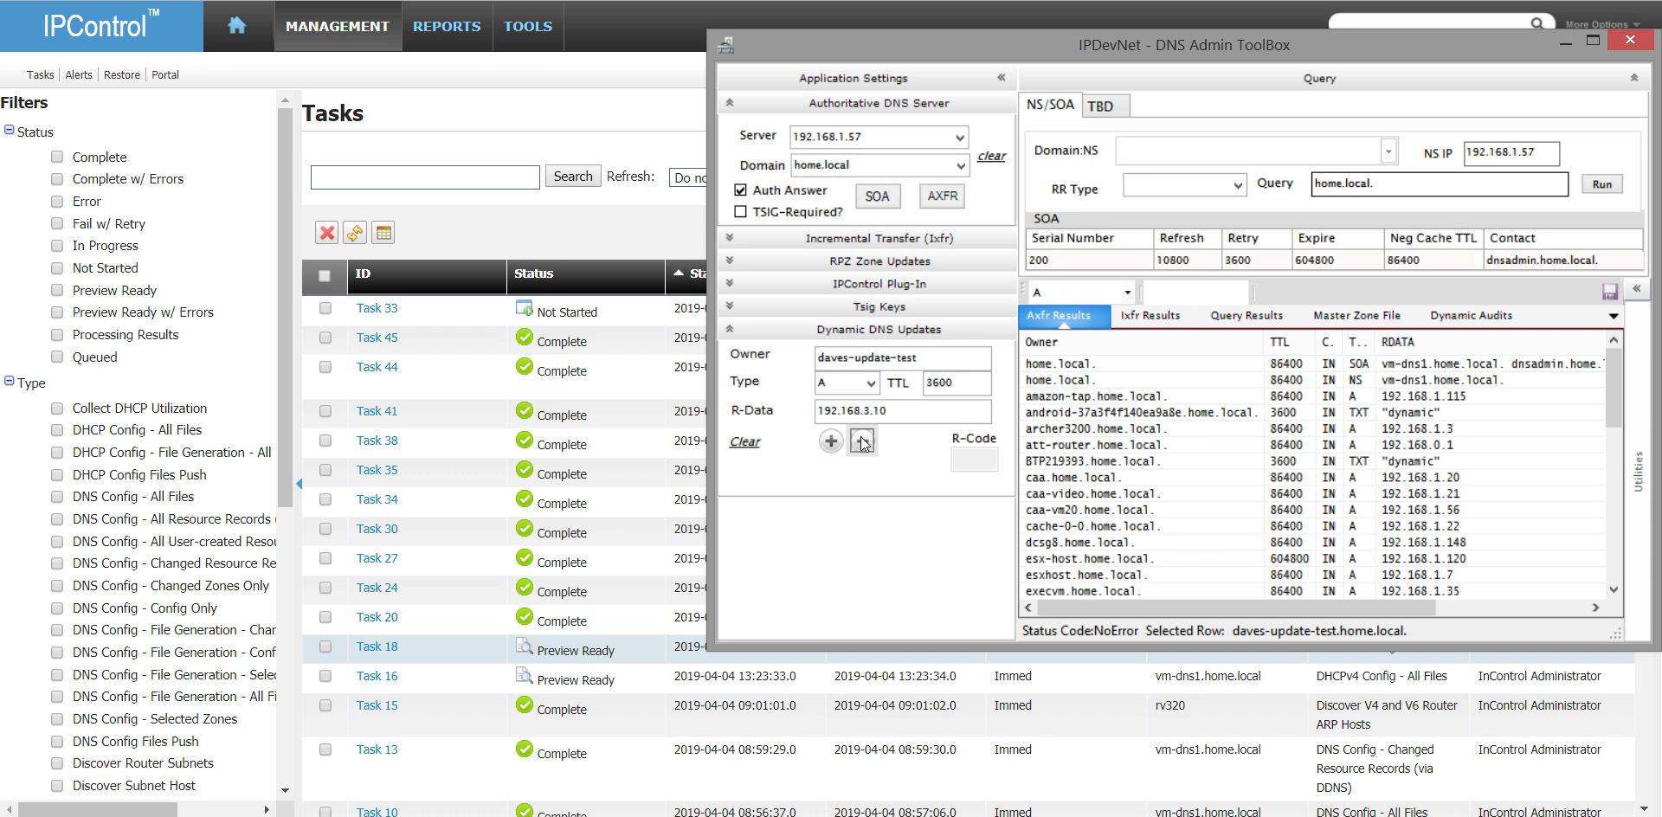
left_click(830, 441)
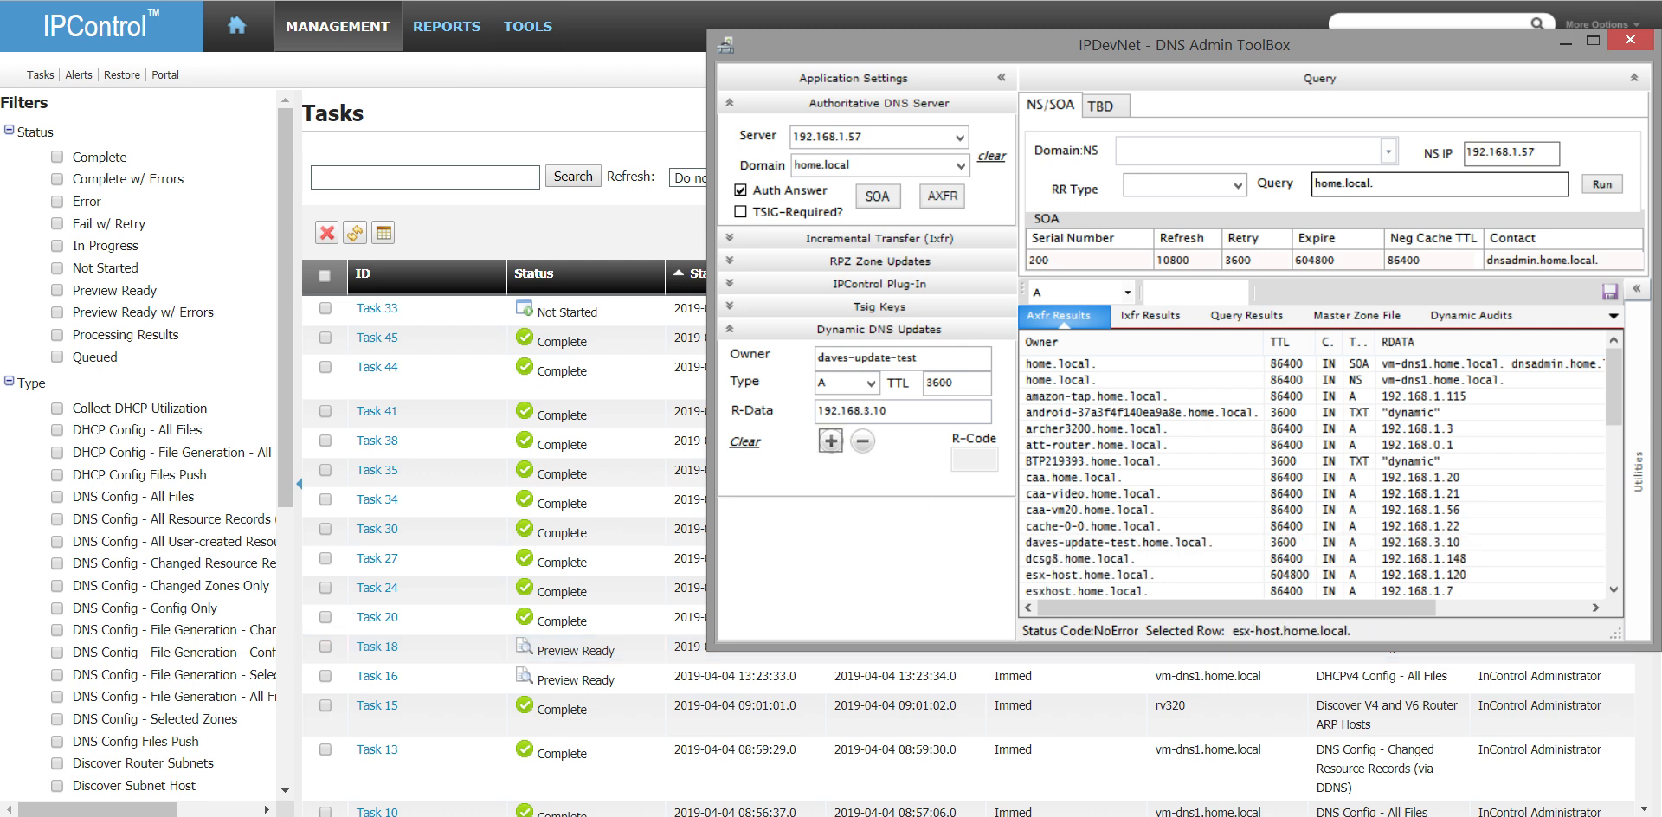
- Switch to IPControl and view the resource records of the home.local domain to check the daves-update-test record
left_click(745, 816)
mouse_move(357, 36)
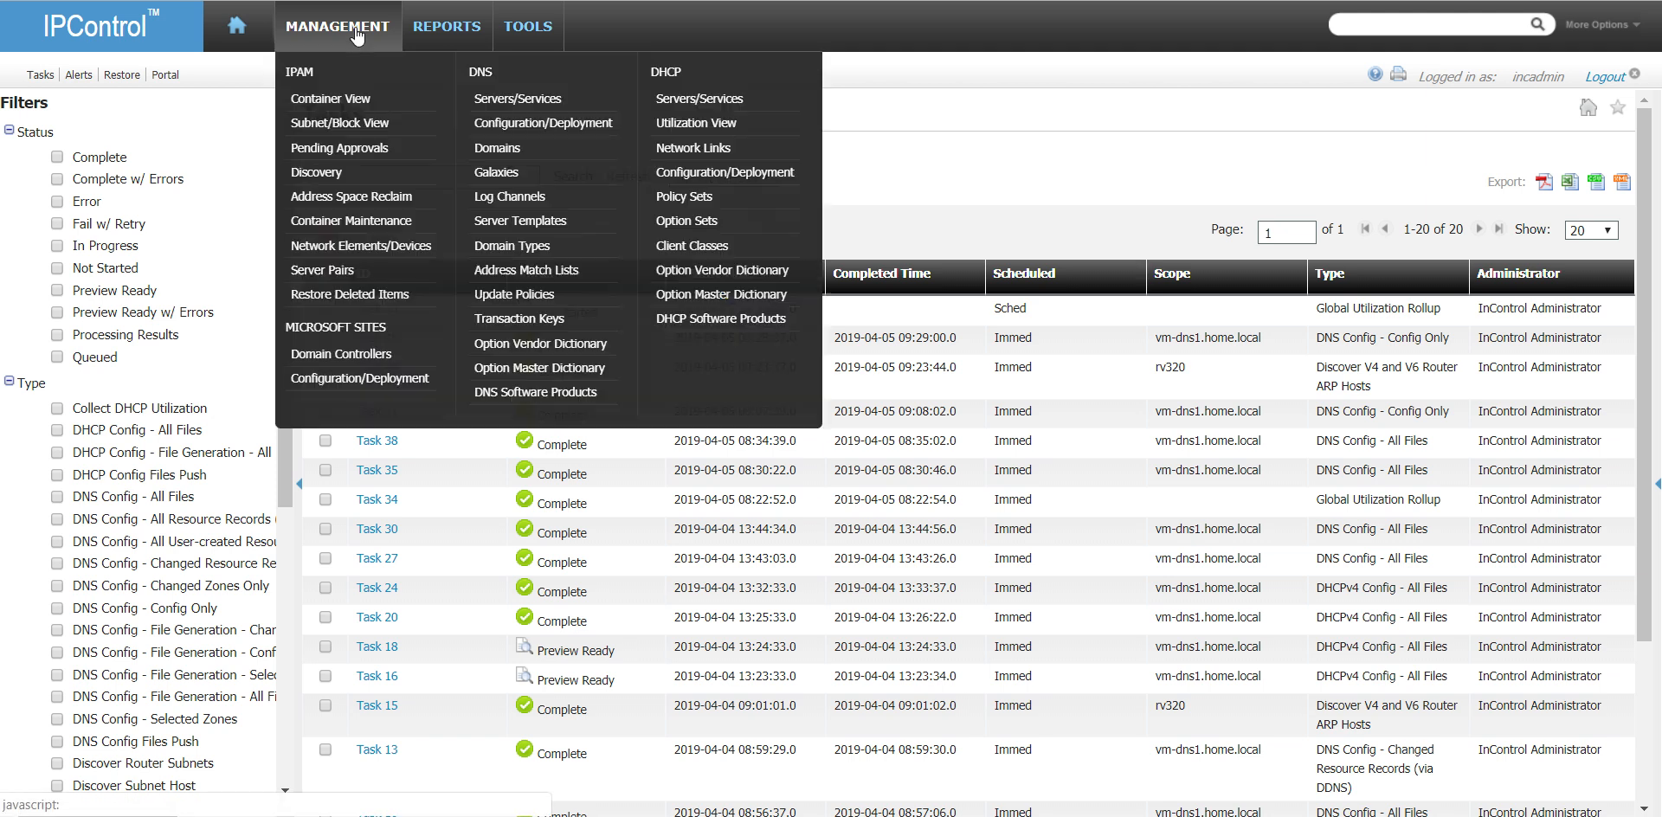
left_click(546, 155)
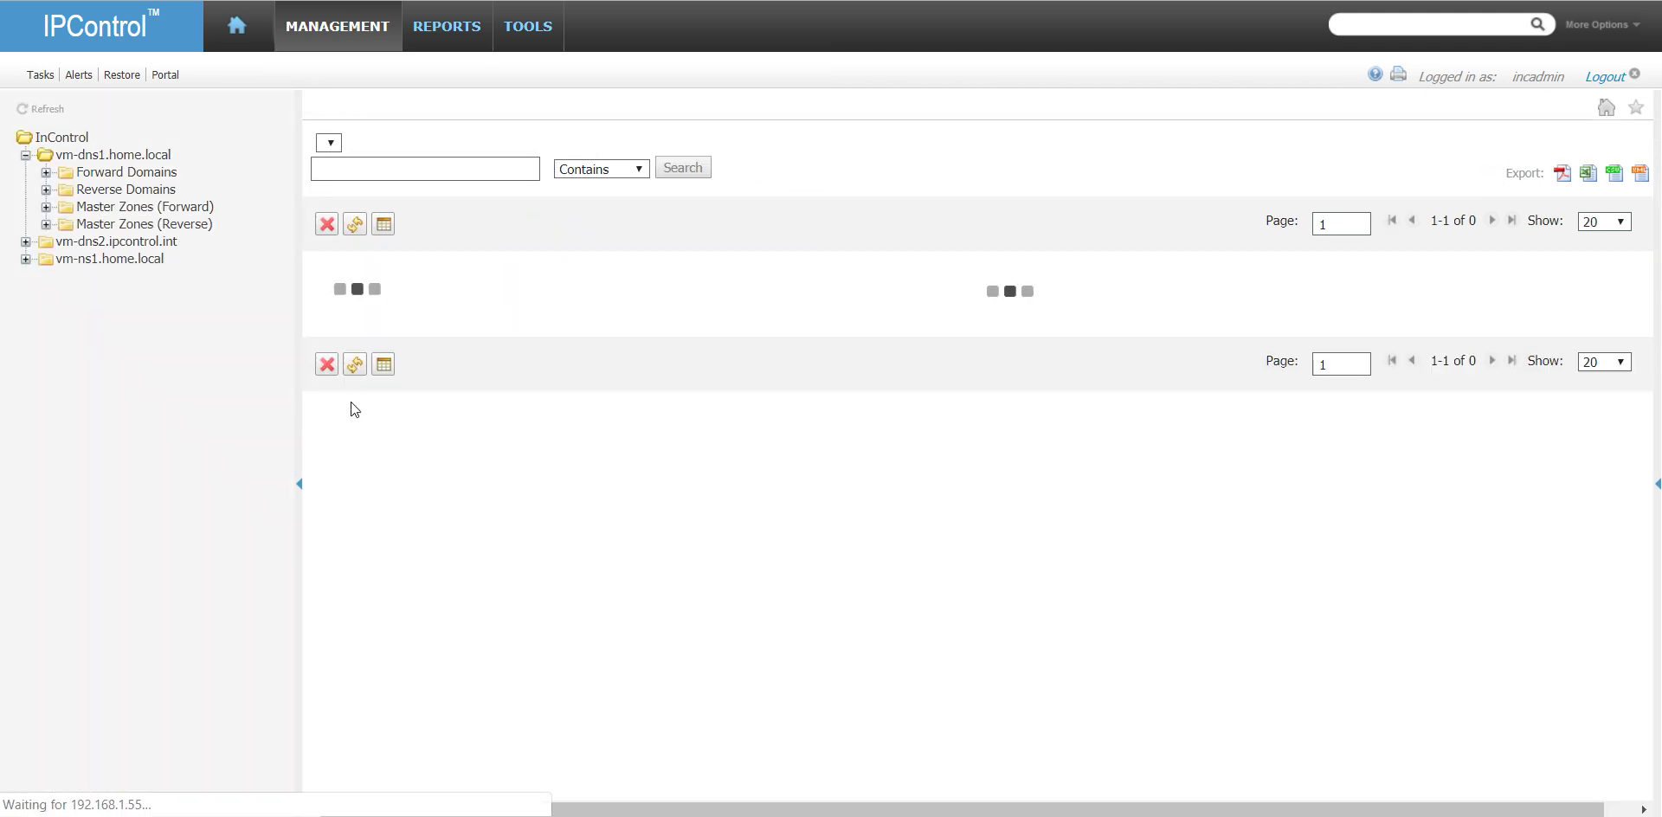
left_click(394, 392)
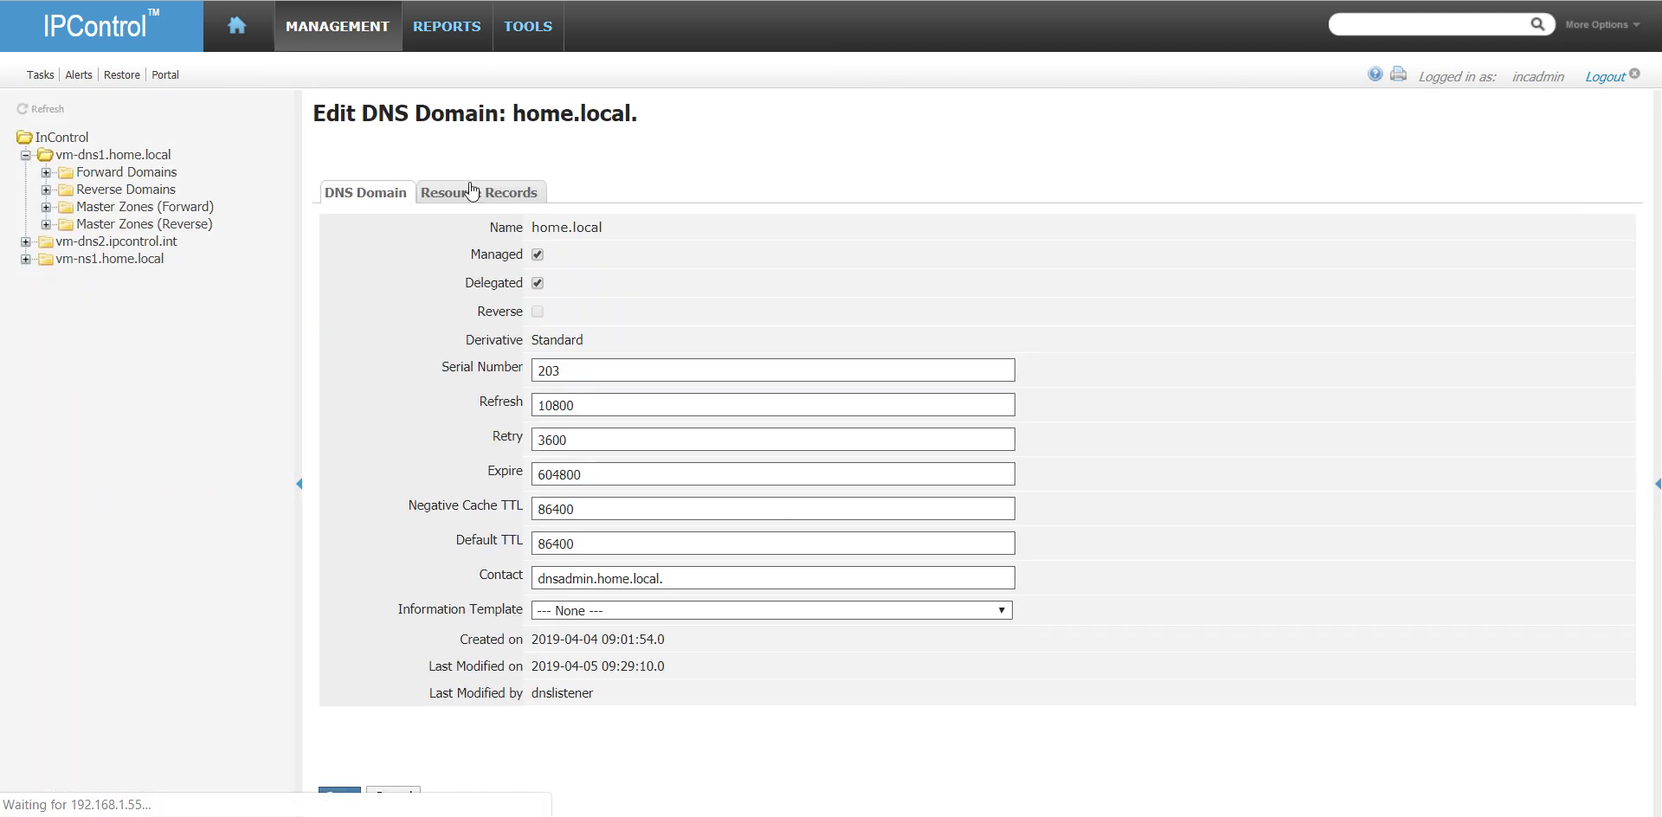
left_click(475, 192)
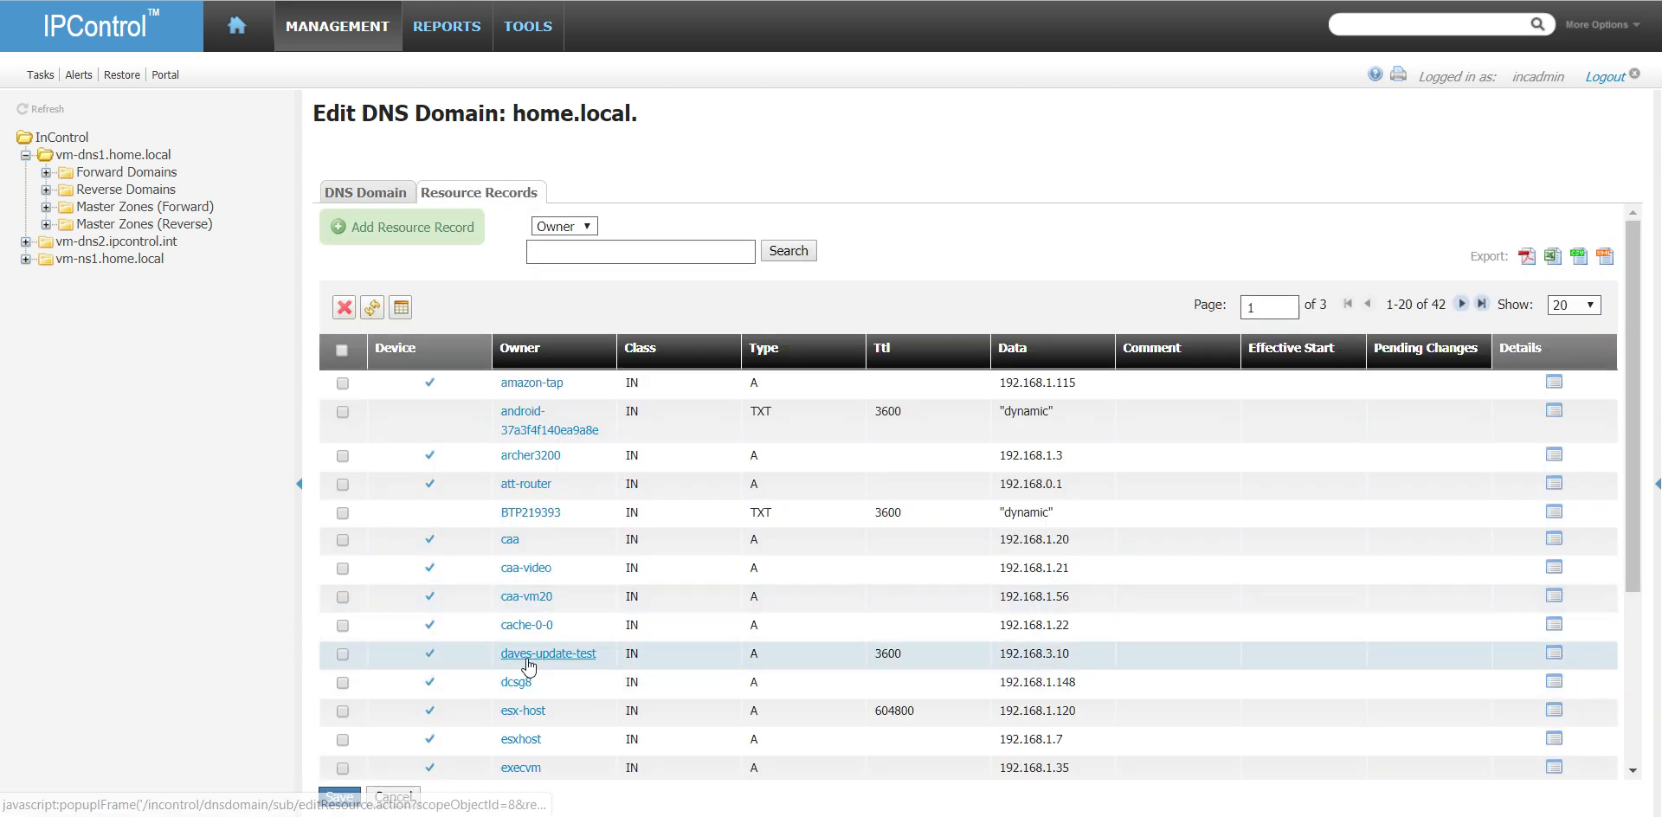
- Delete the daves-update-test A record by dynamic update in DNS Admin ToolBox, and refresh home.local's resource records in IPControl
key("alt+Tab")
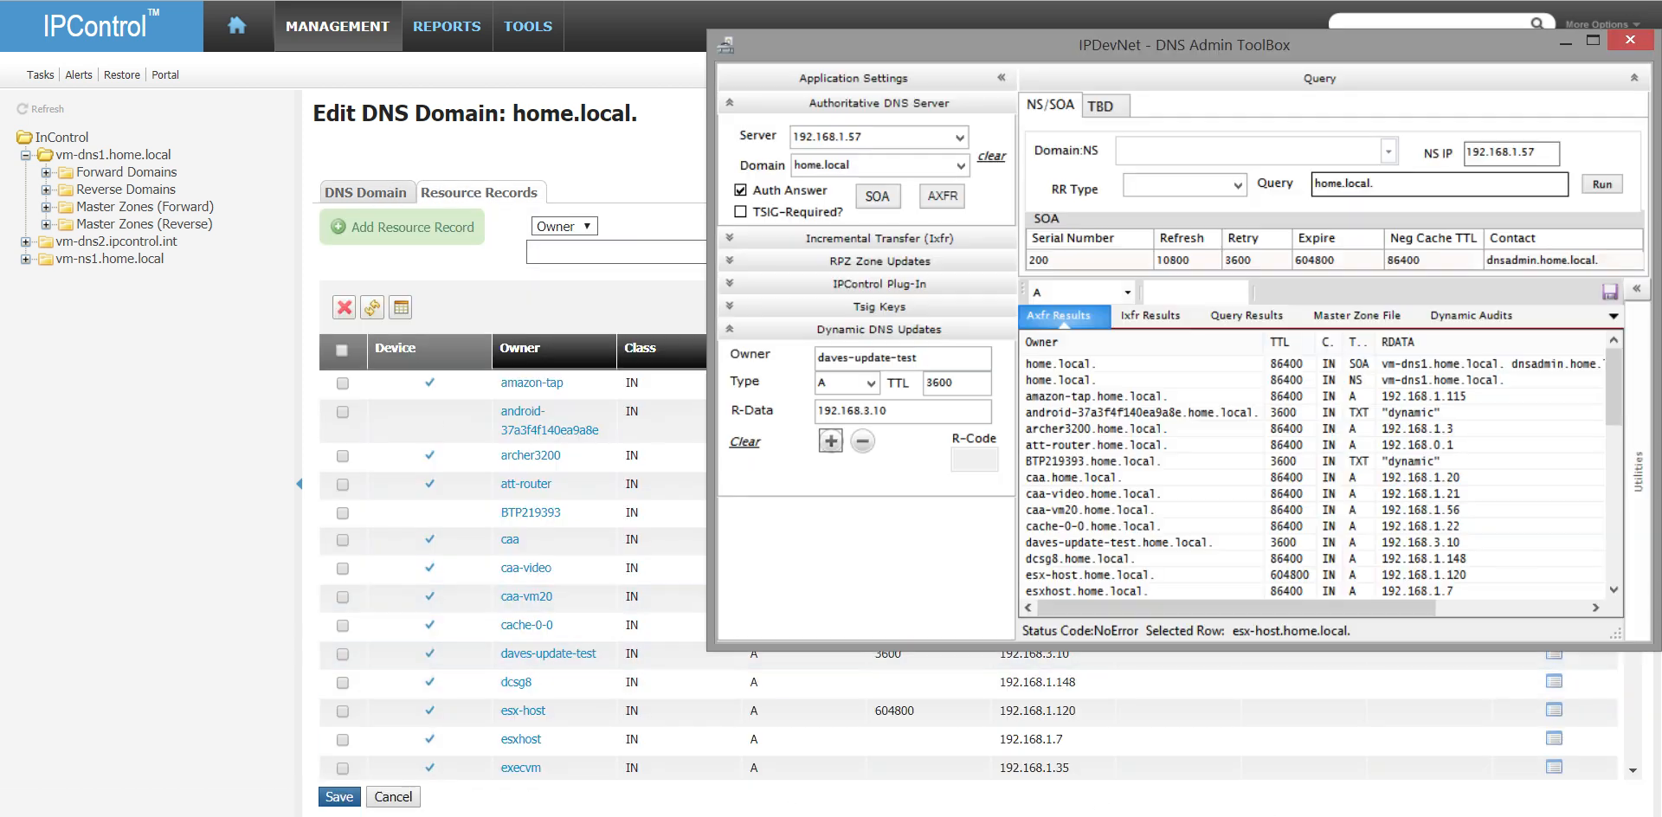
left_click(863, 443)
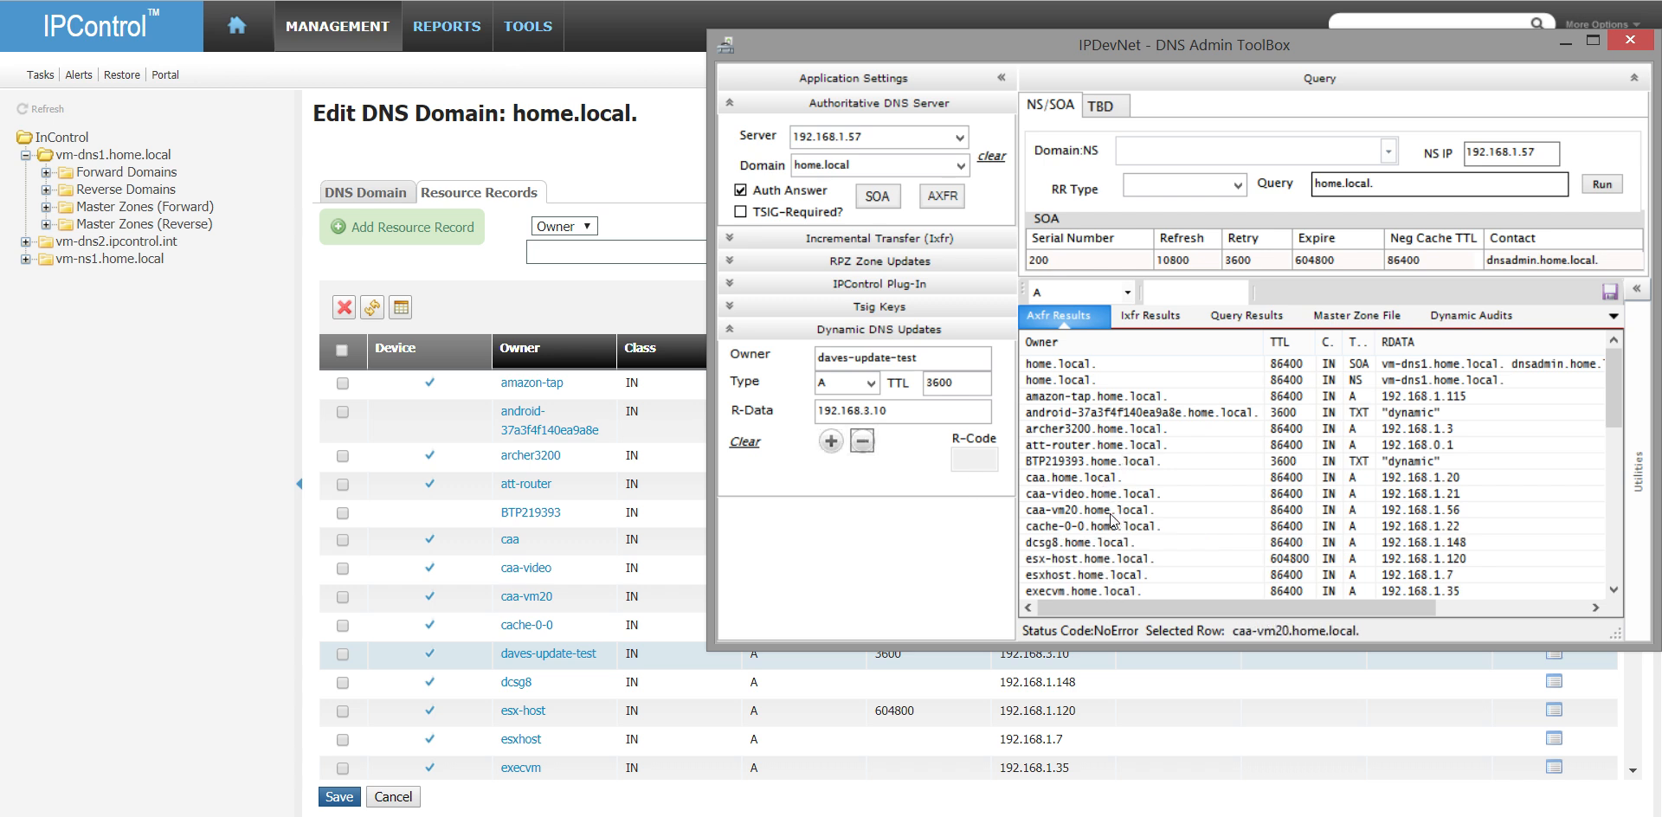
left_click(265, 504)
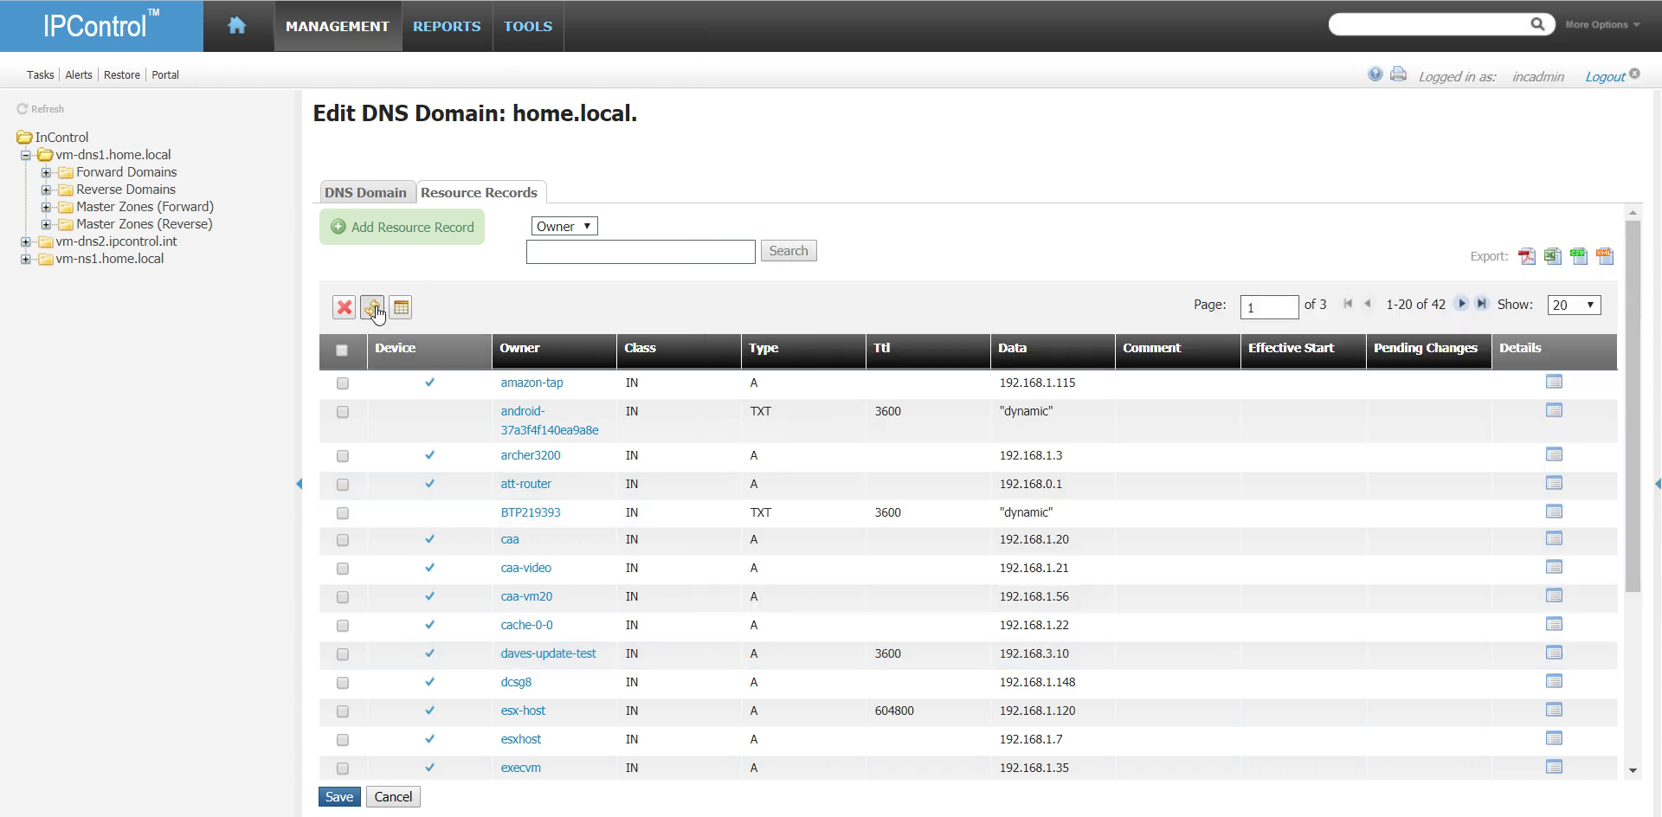
left_click(372, 308)
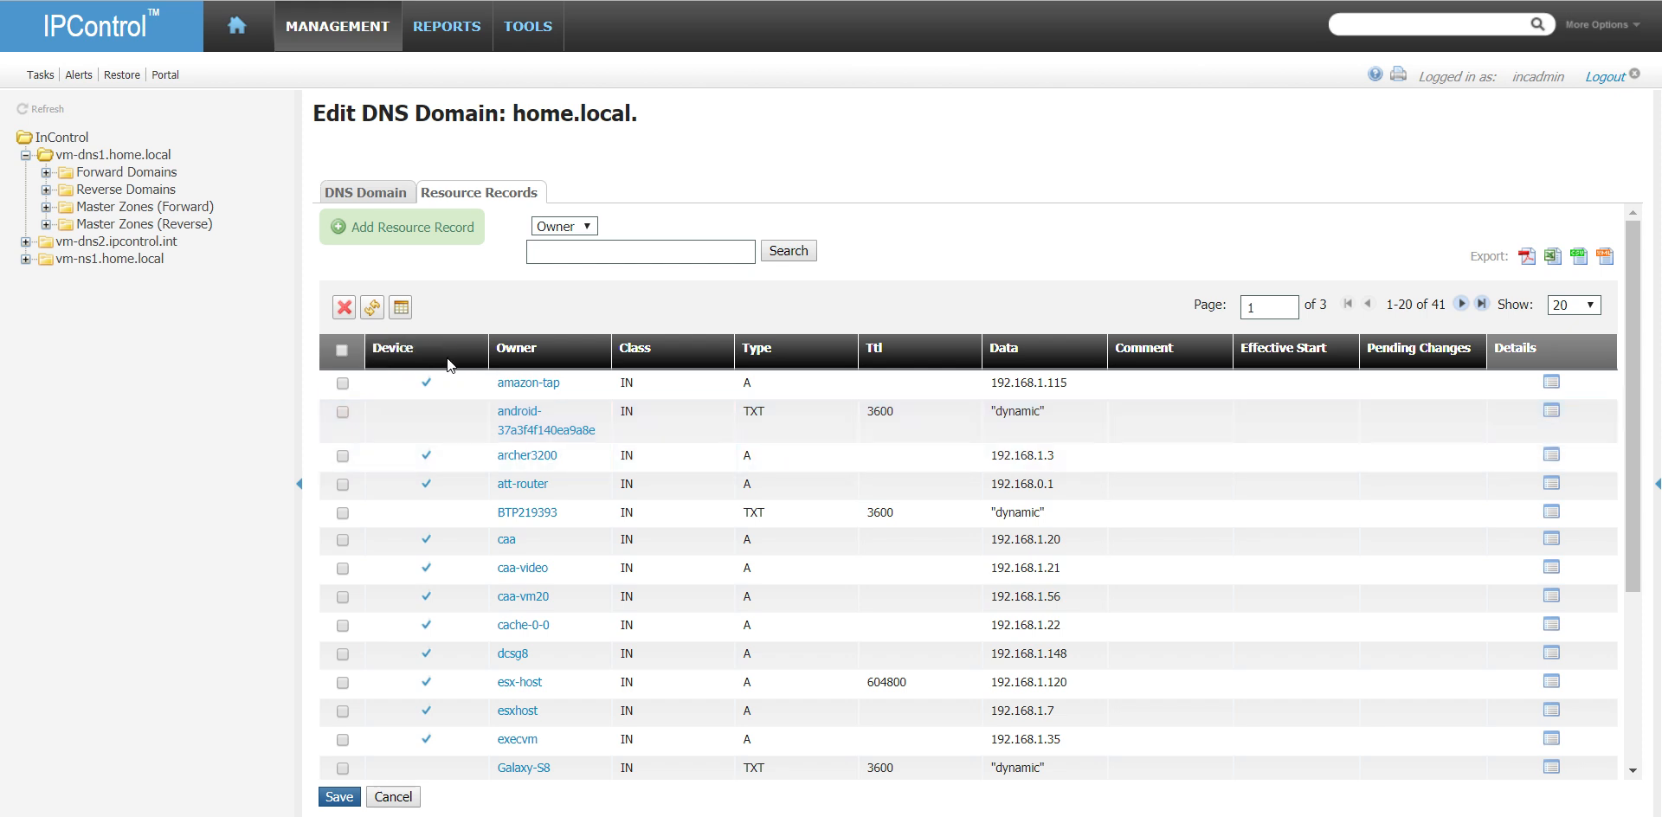
- Return to home.local's general domain settings and save the domain
left_click(365, 192)
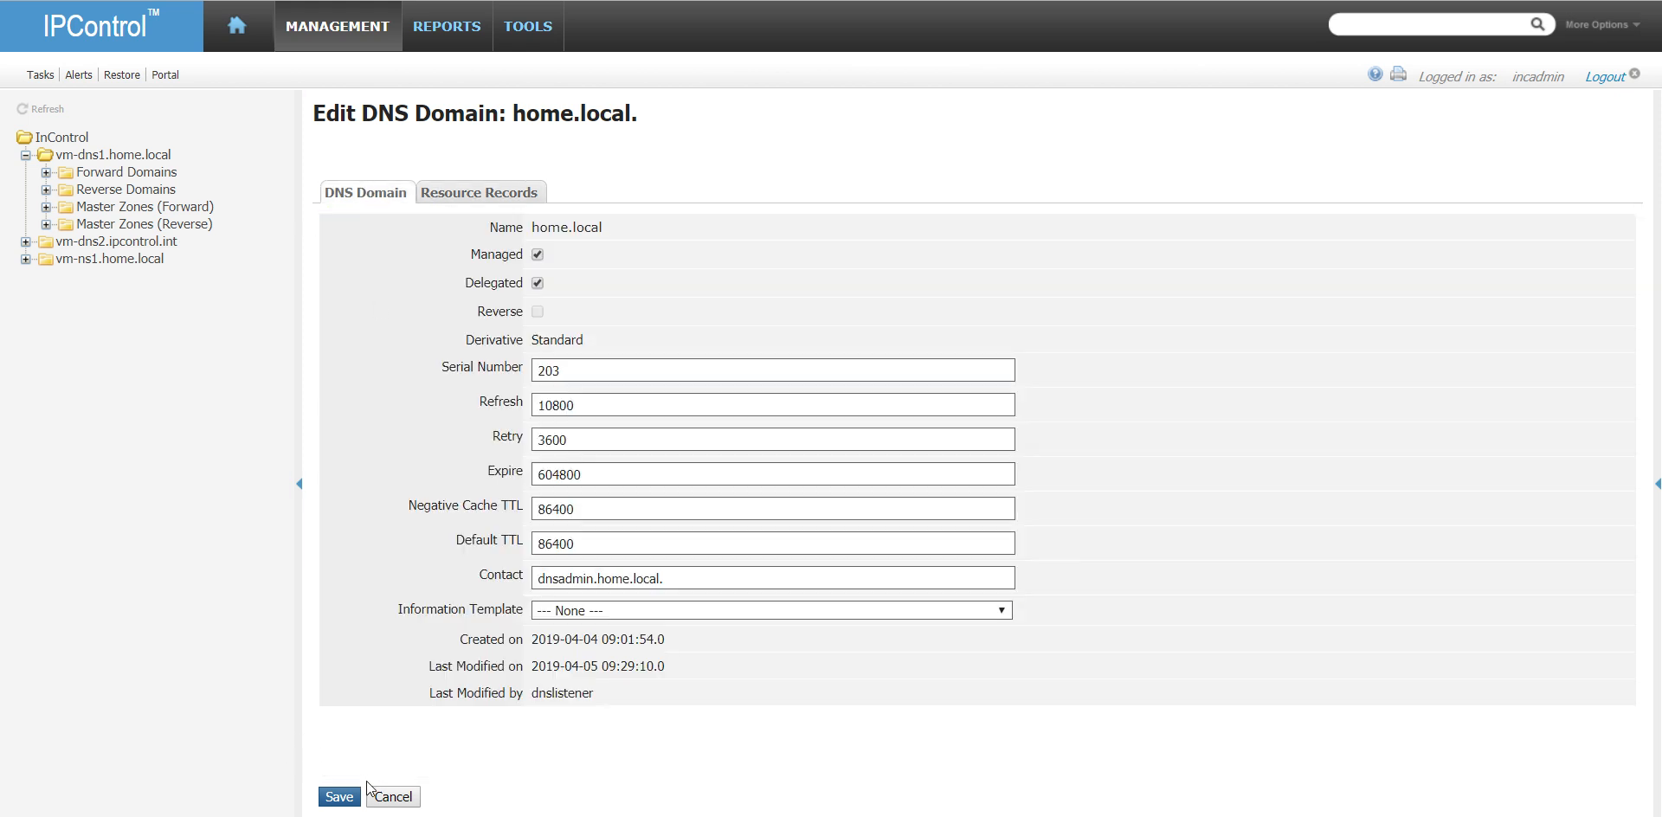
left_click(342, 797)
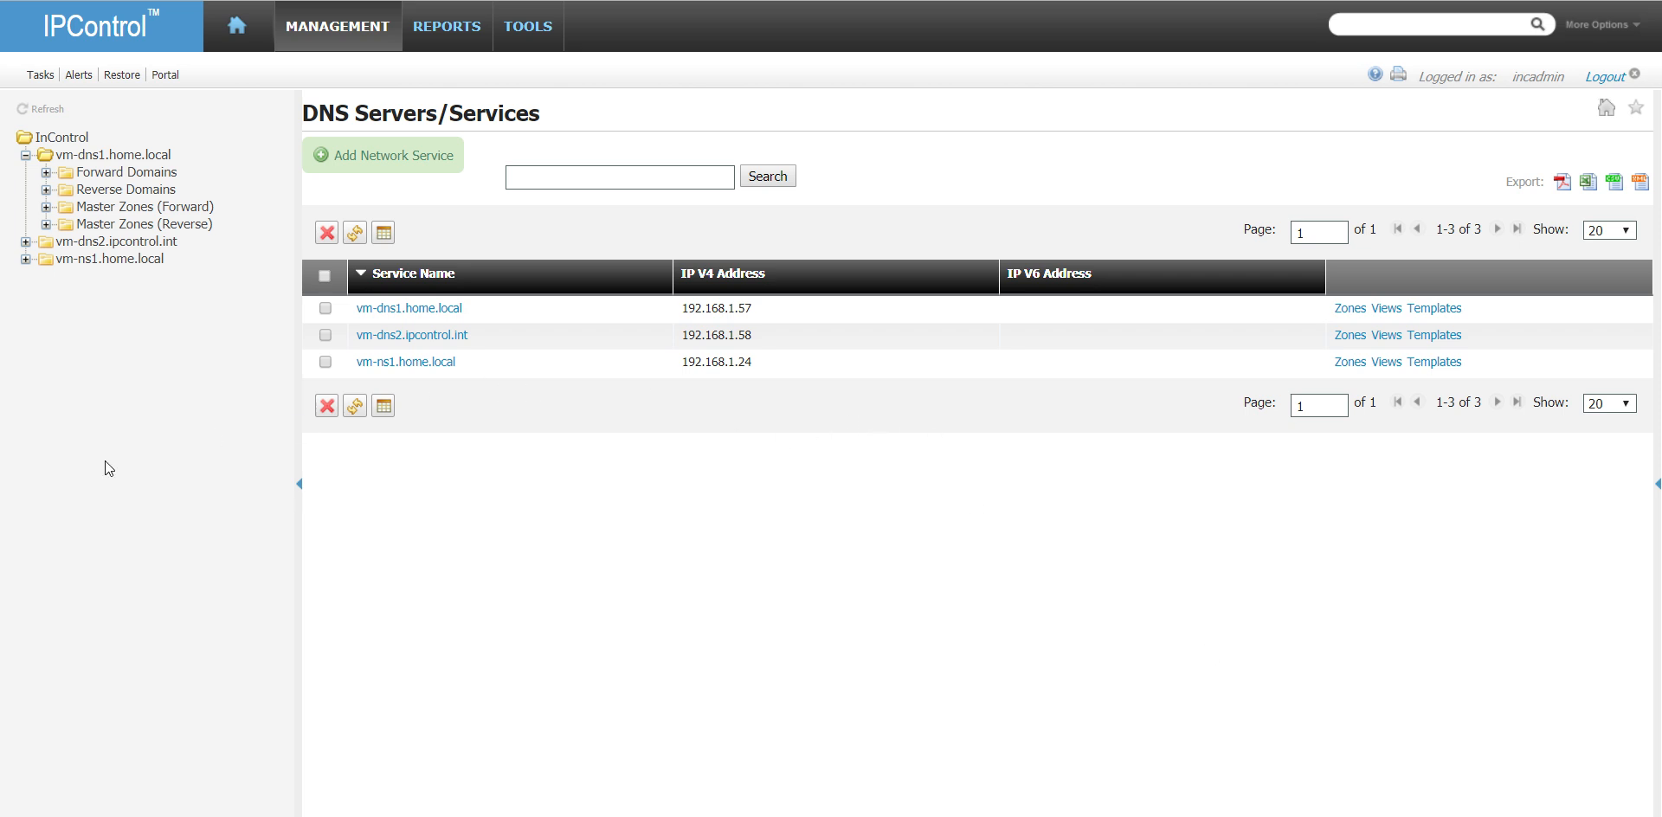
- Start a new DNS address match list and name it DnsAdmins
left_click(342, 28)
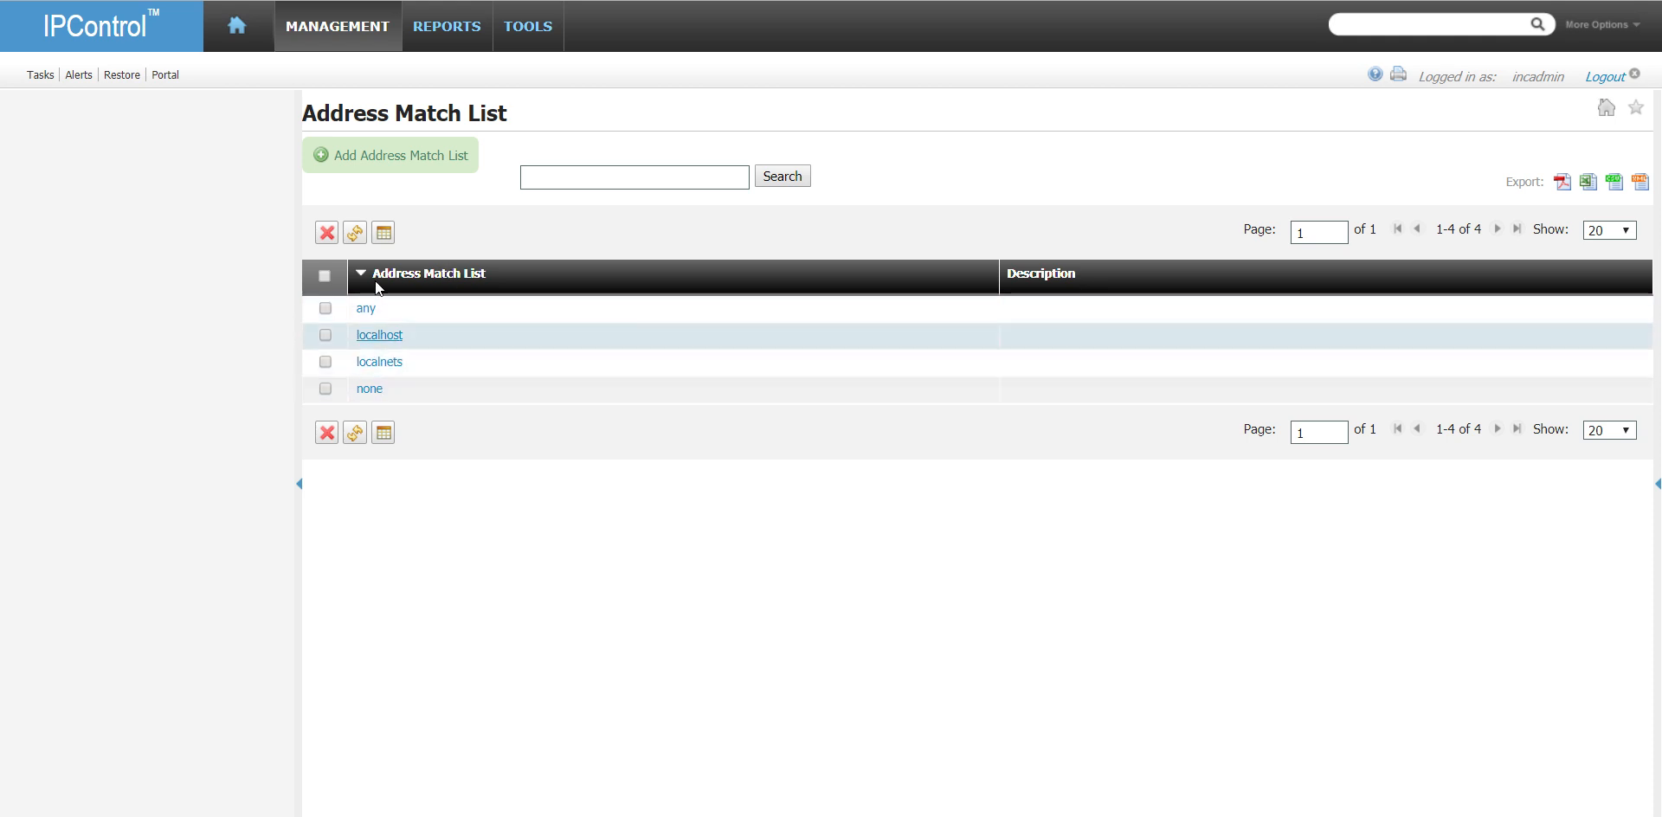
left_click(435, 161)
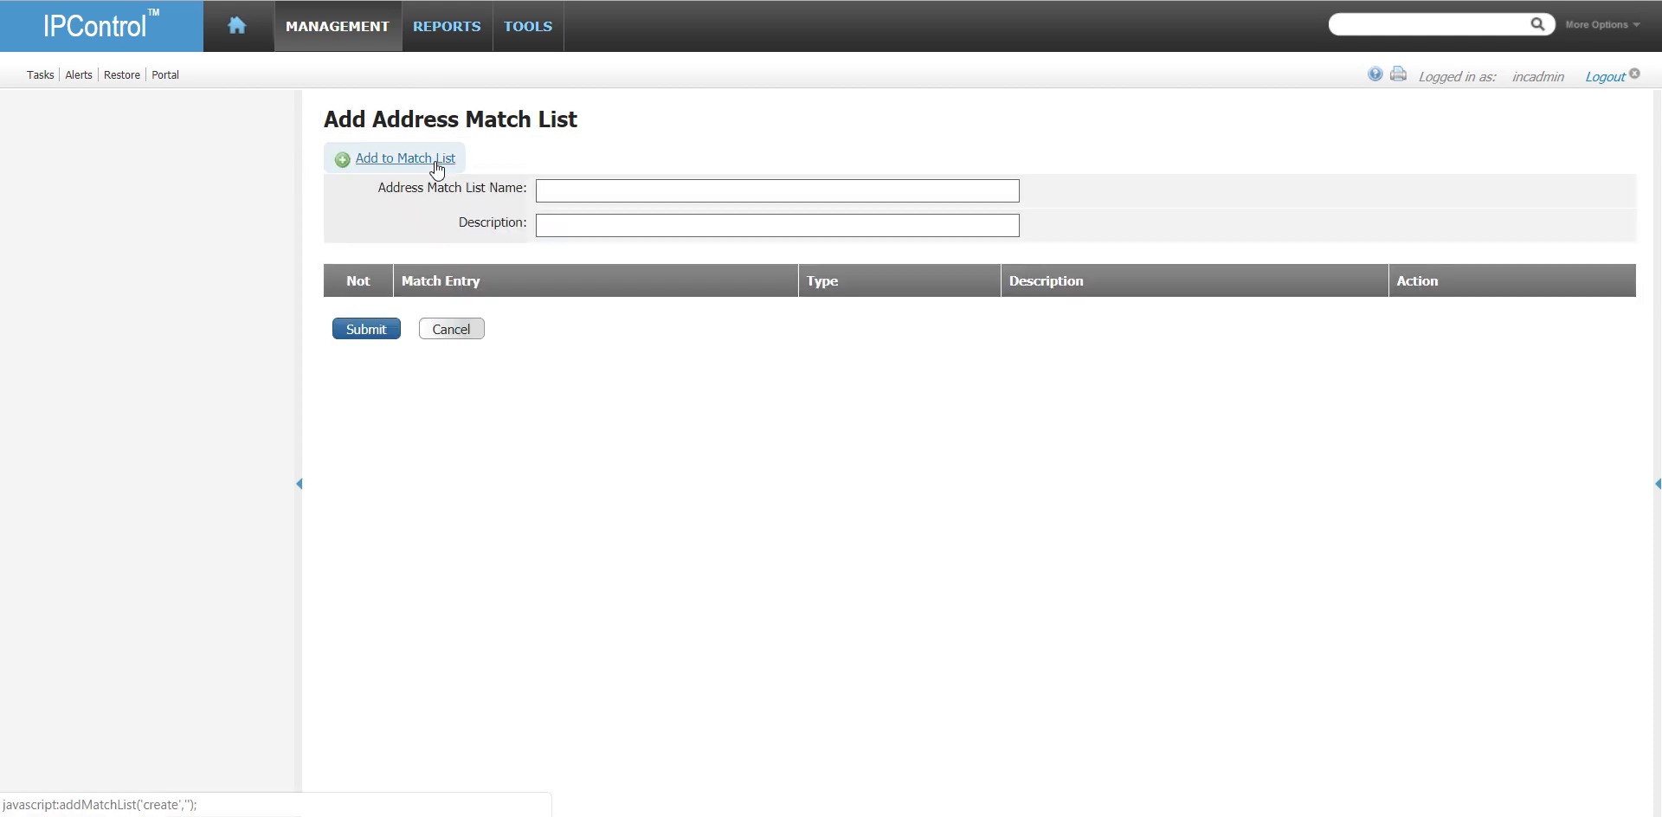
left_click(586, 187)
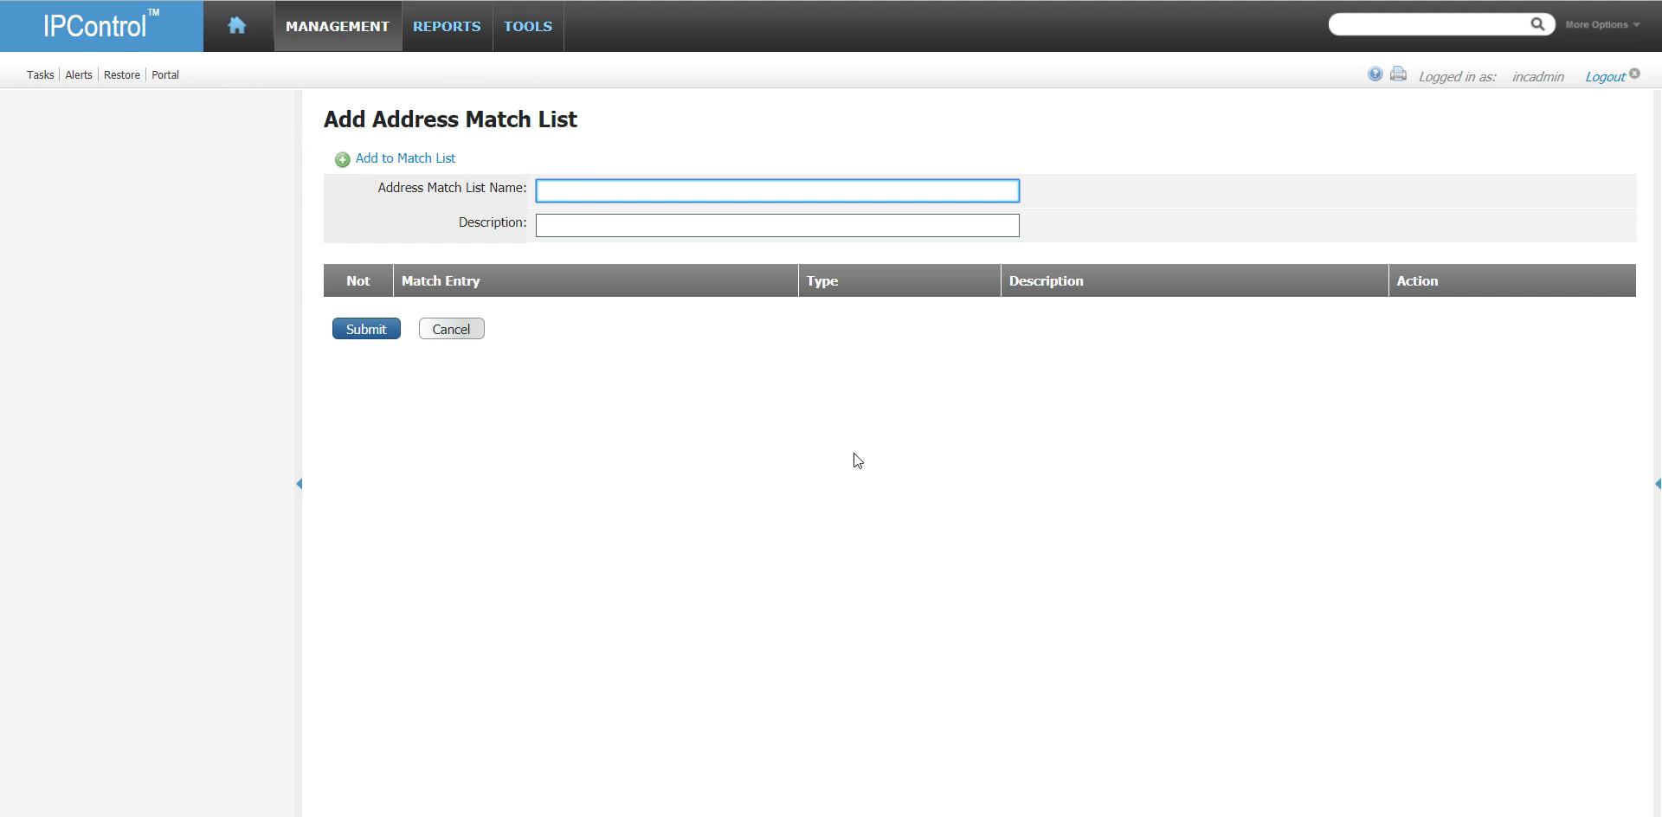
key("alt+Tab")
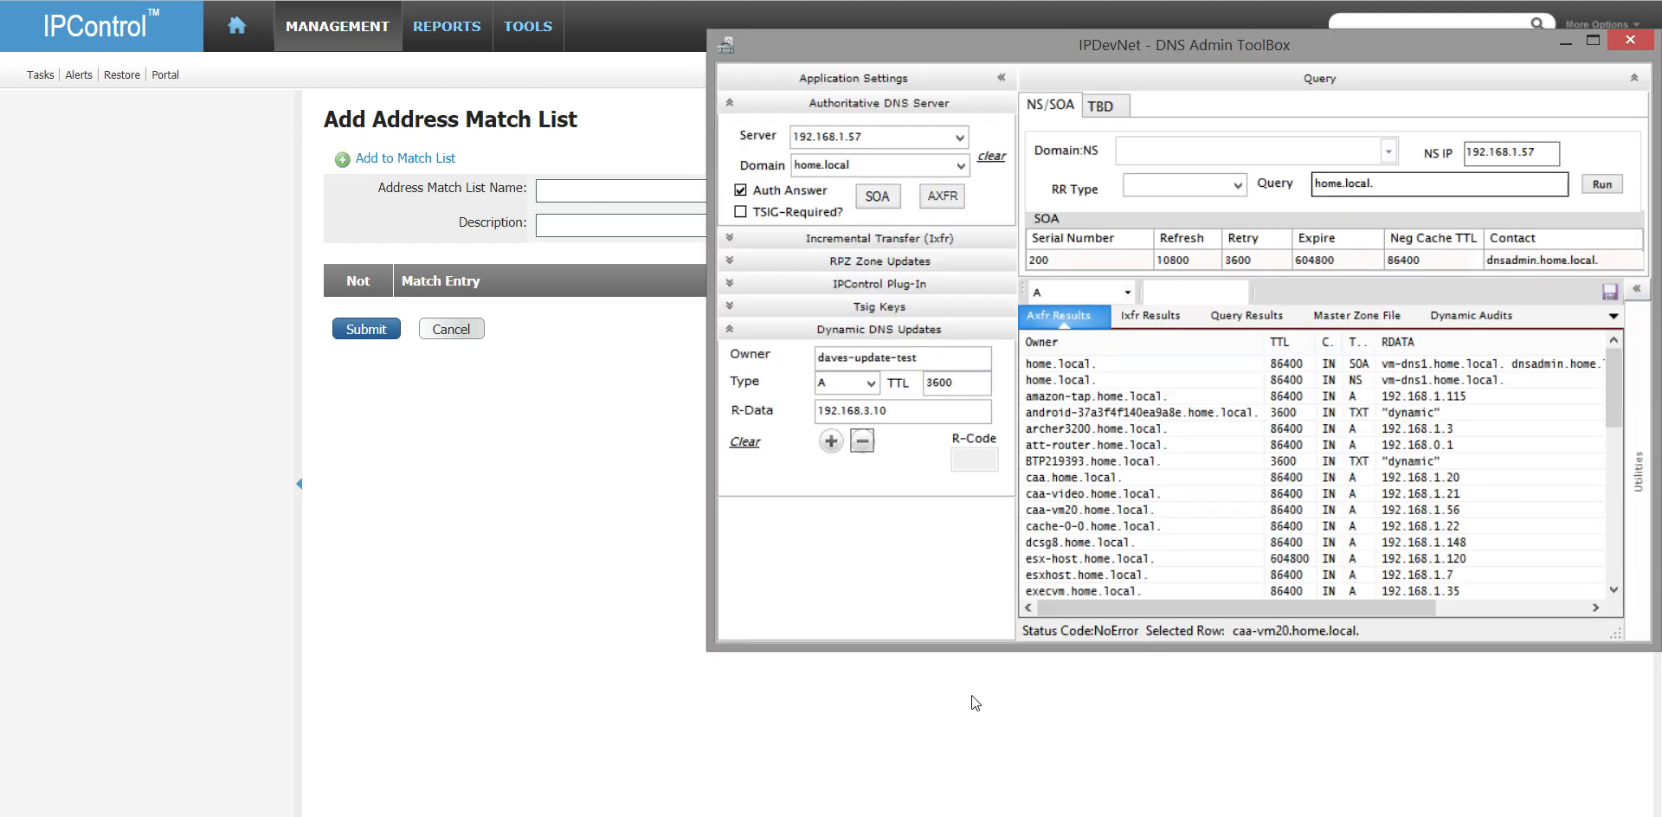
left_click(627, 188)
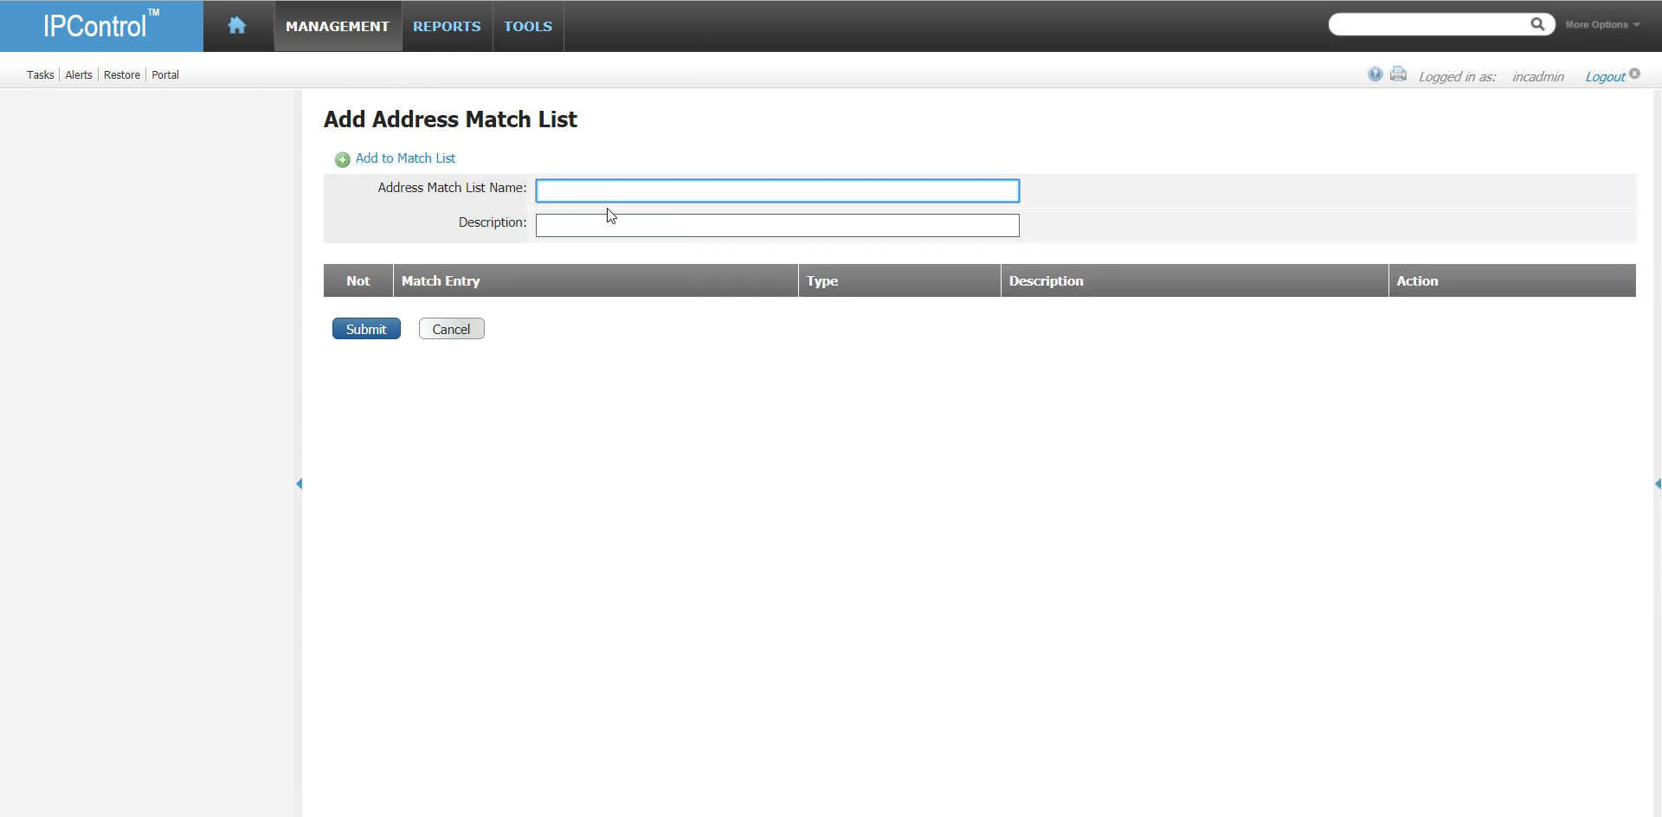
type("DnsAdmins")
- Enter "This match list is for any application or utility that needs to administer DNS" as the DnsAdmins list's description
key("Tab")
type("This")
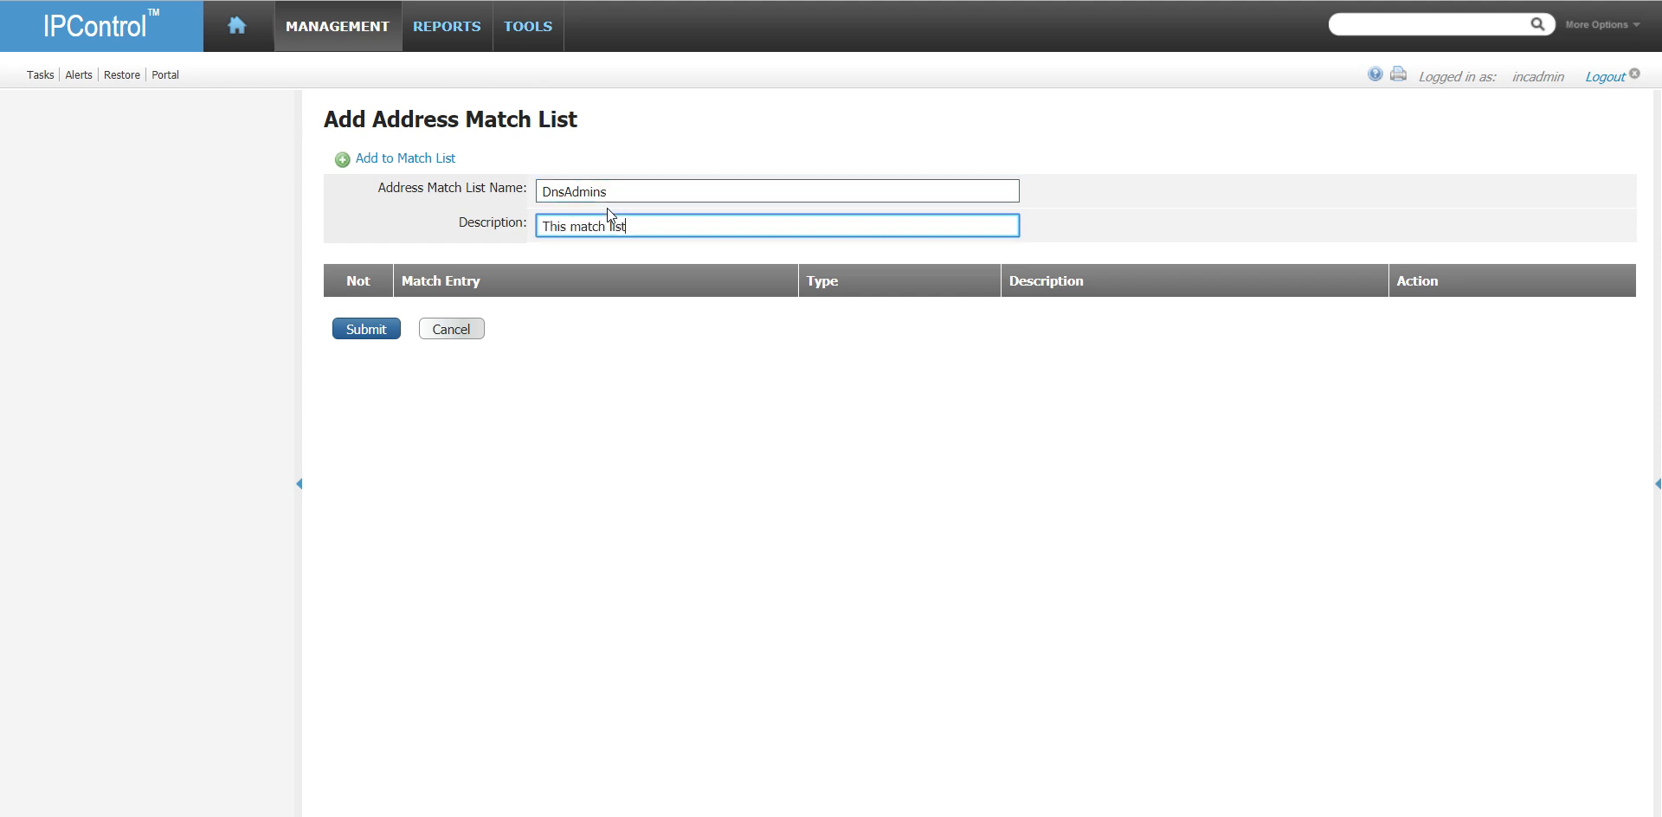
type(" match list is for any")
type("application or utility that n")
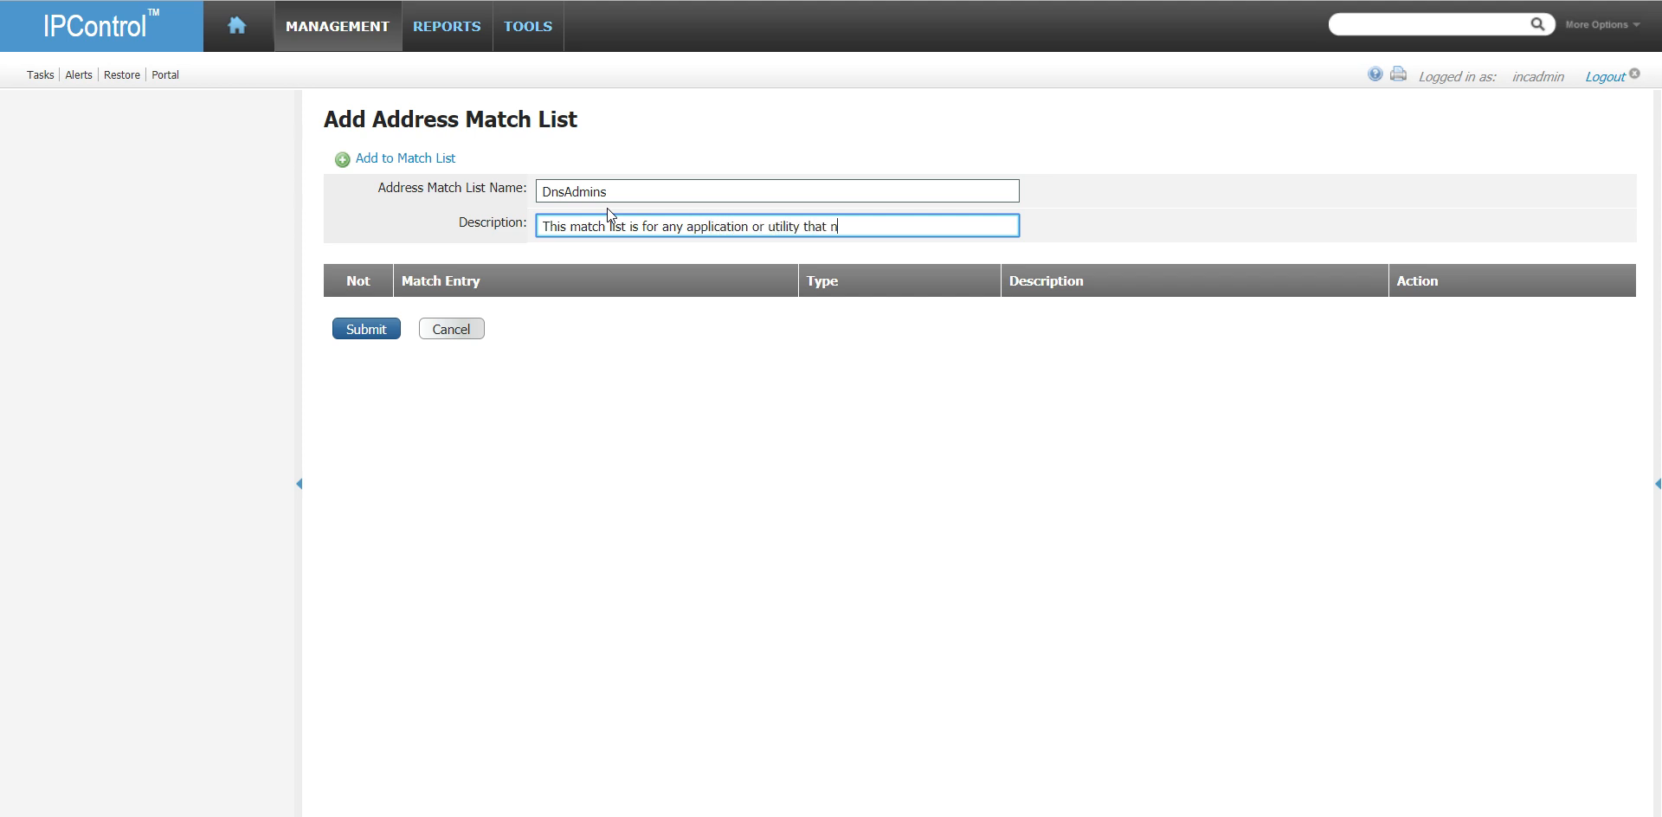
type("eeds to administer DNS")
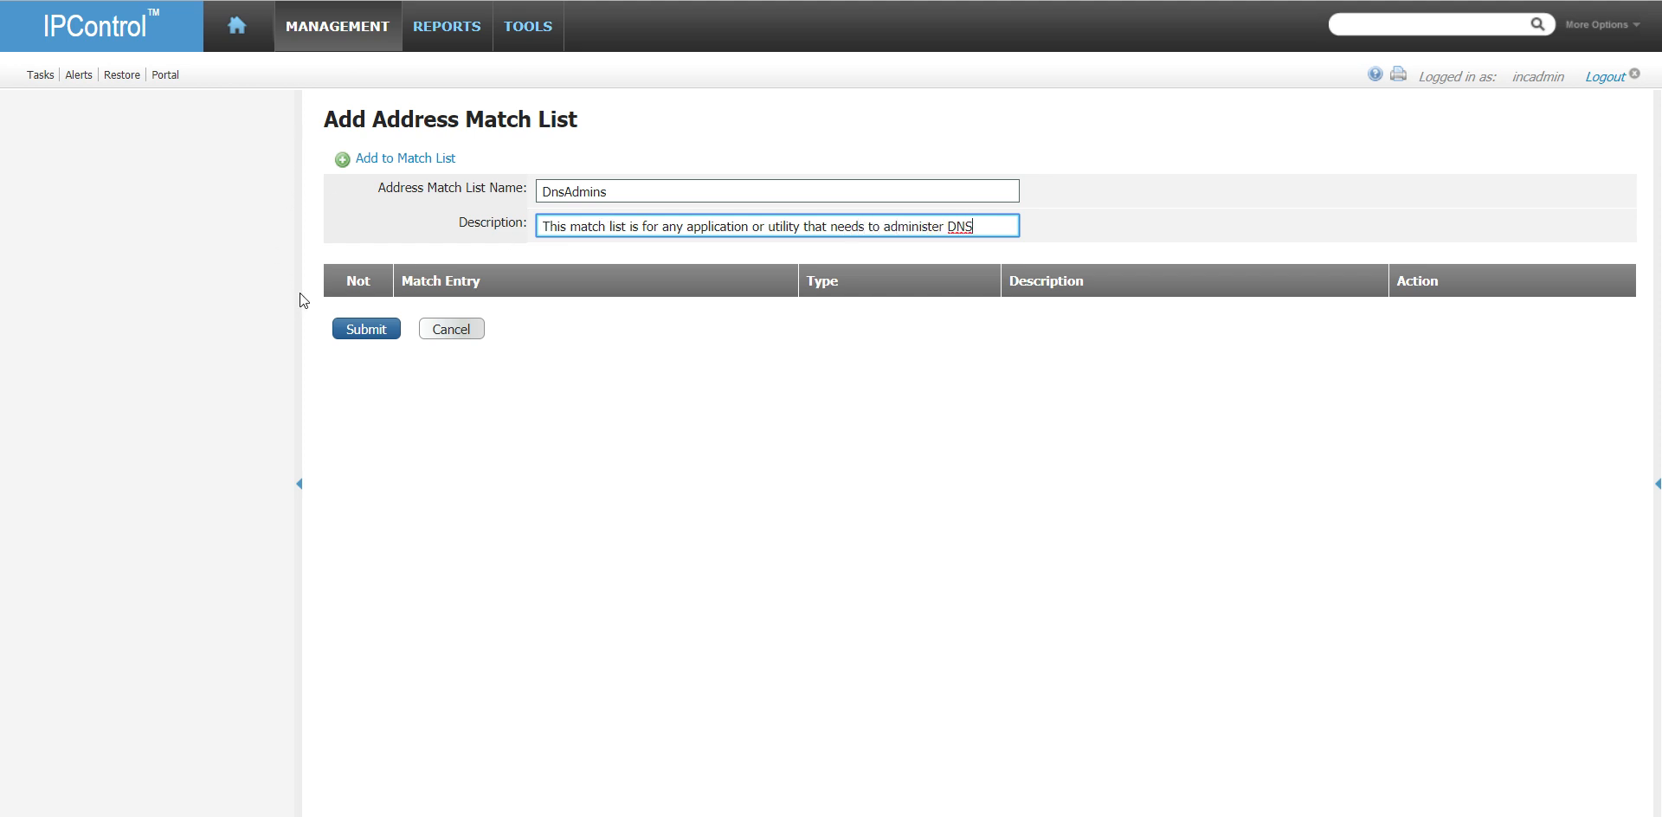
- Start a new entry for the DnsAdmins match list and check which TSIG keys are available
left_click(423, 164)
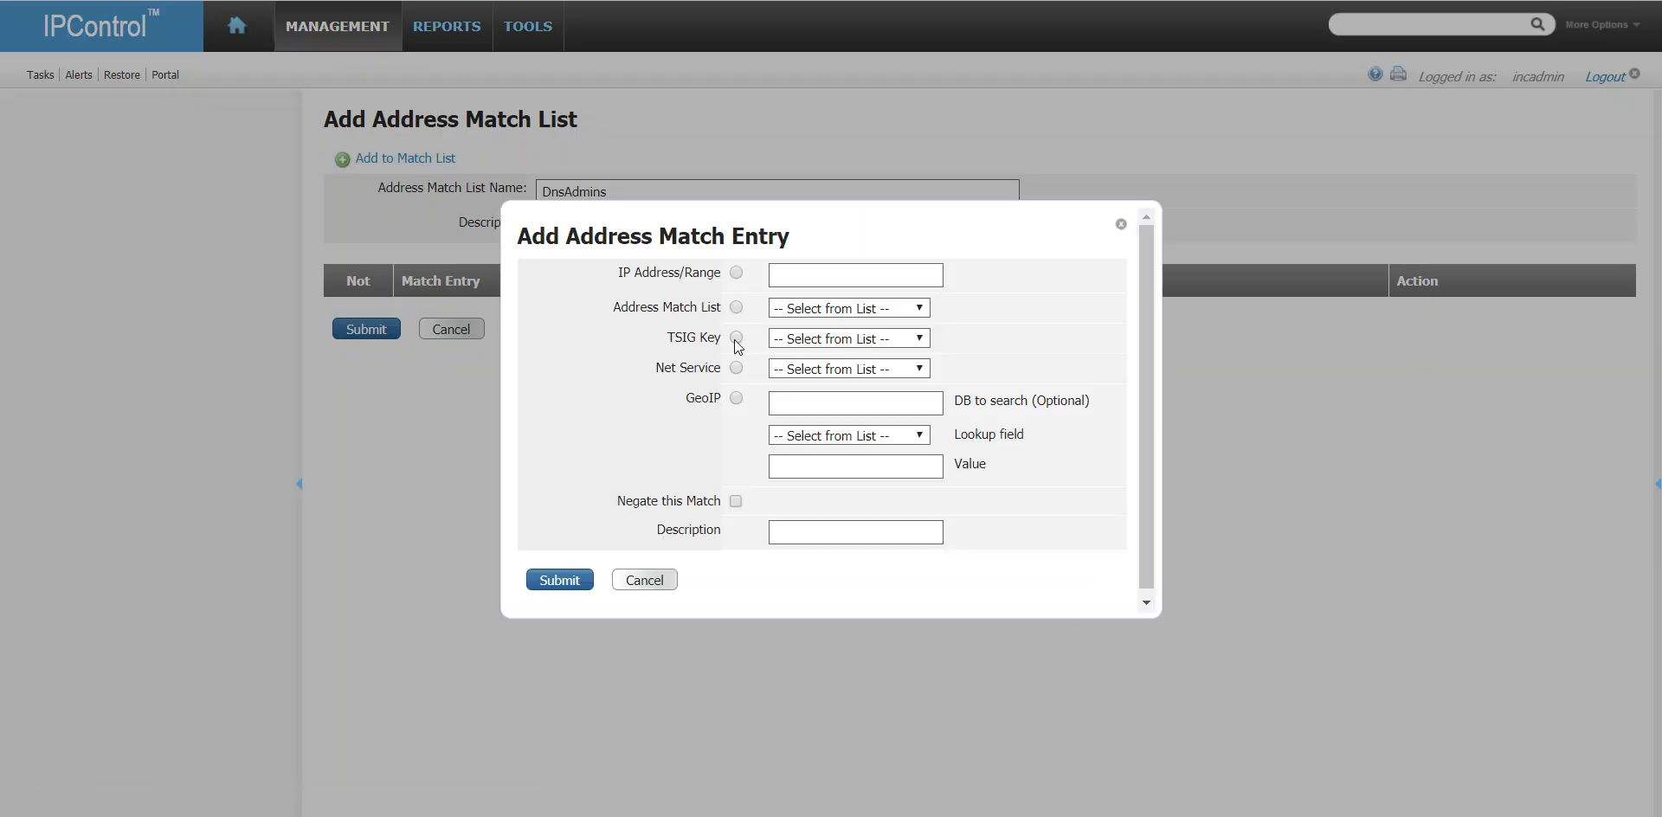
left_click(736, 339)
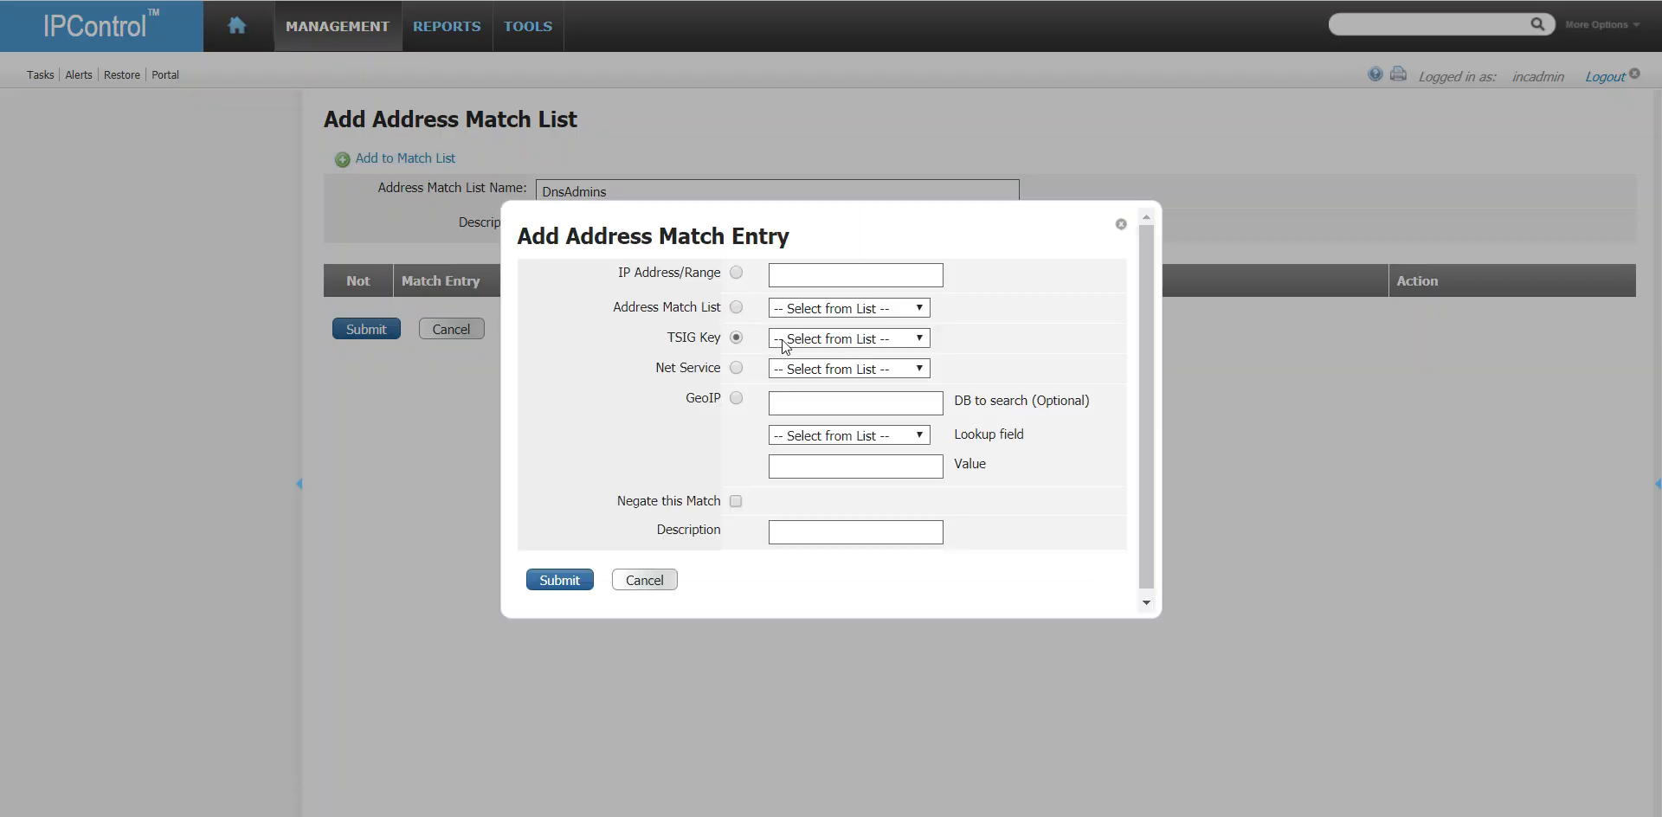
left_click(870, 340)
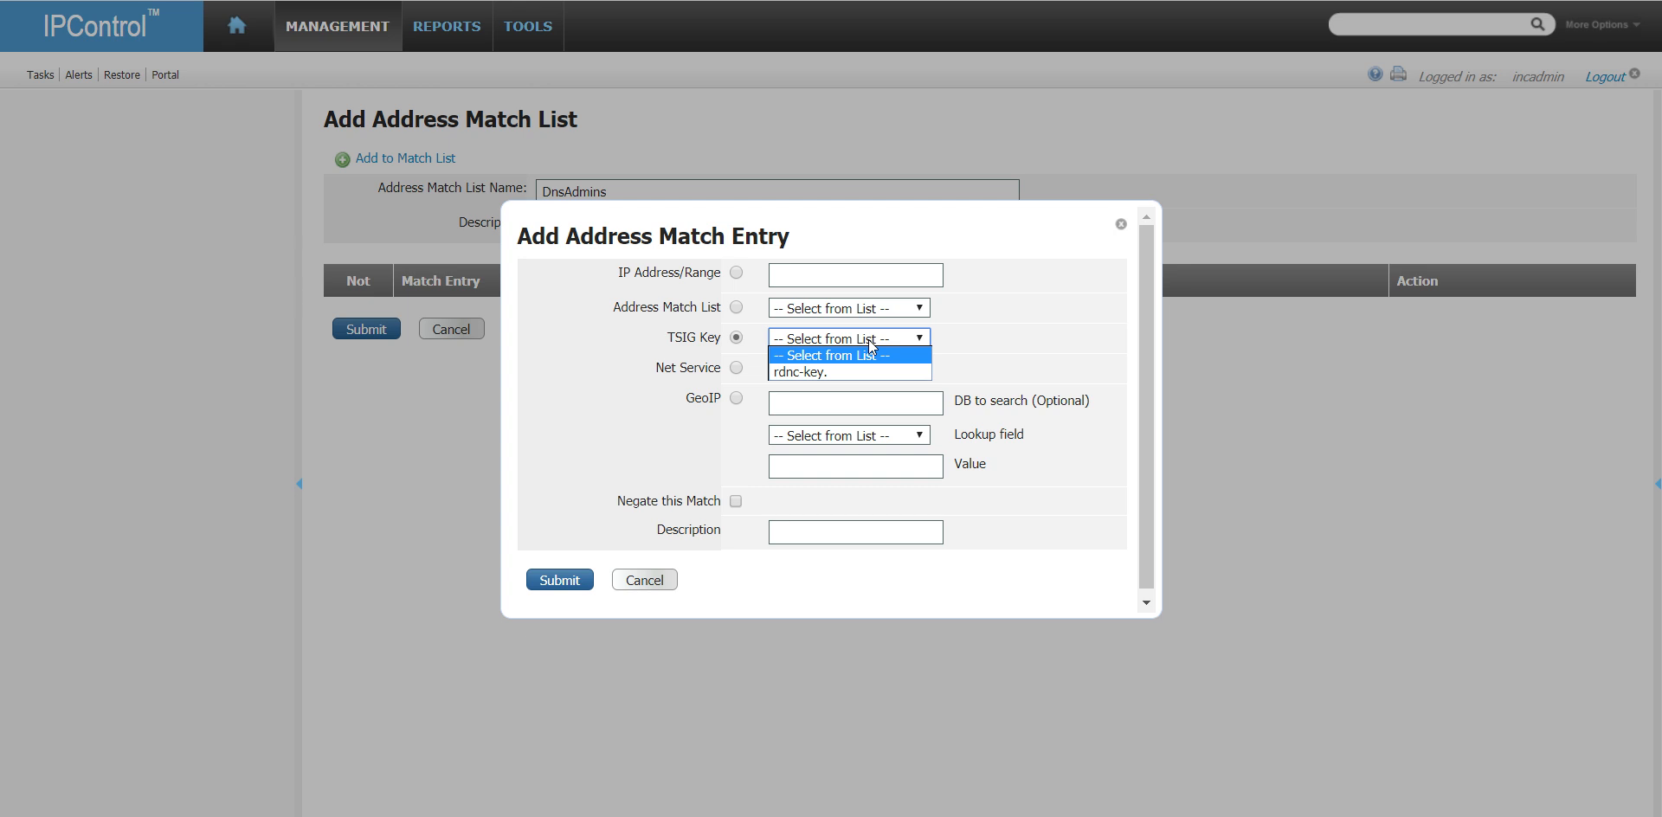
left_click(870, 339)
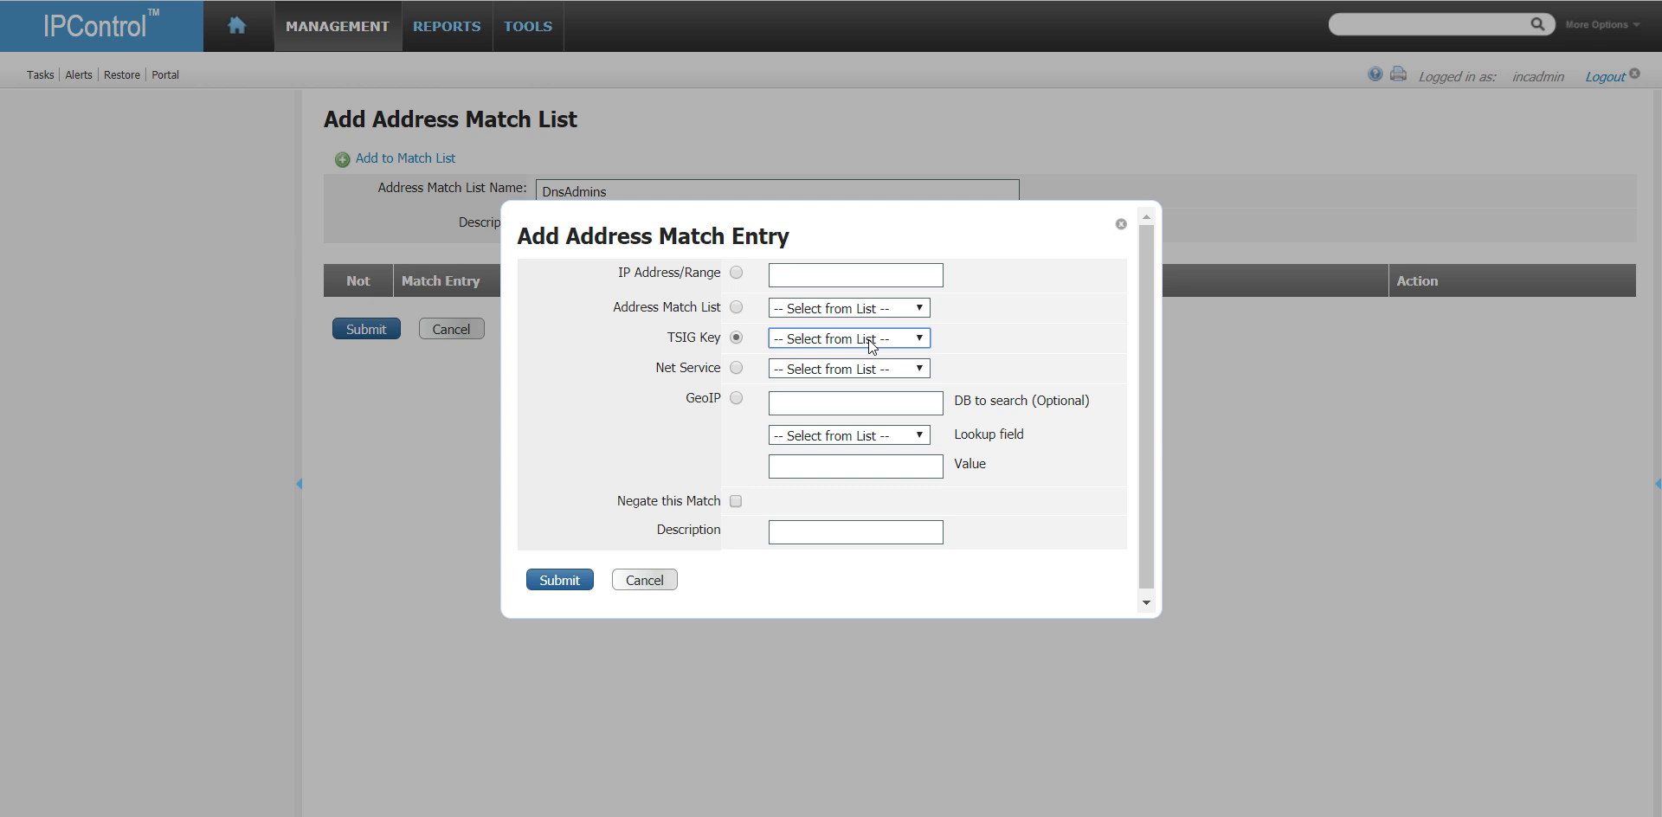
- Add 192.168.1.55 to the DnsAdmins match list as an IP Address/Range entry
left_click(826, 272)
type("192.168.1.")
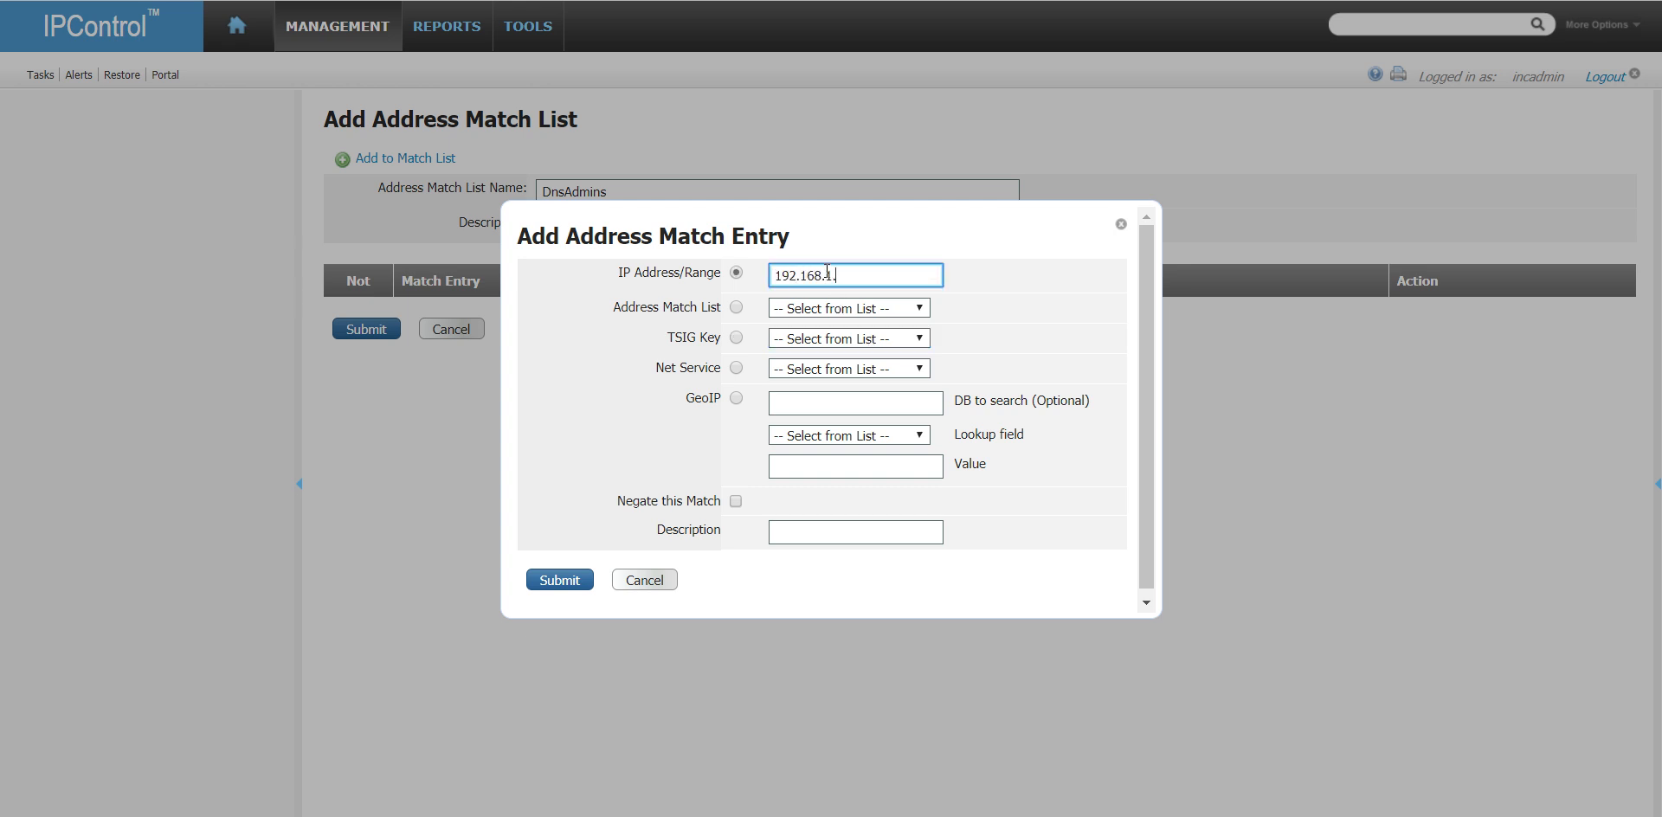
type("55")
left_click(568, 578)
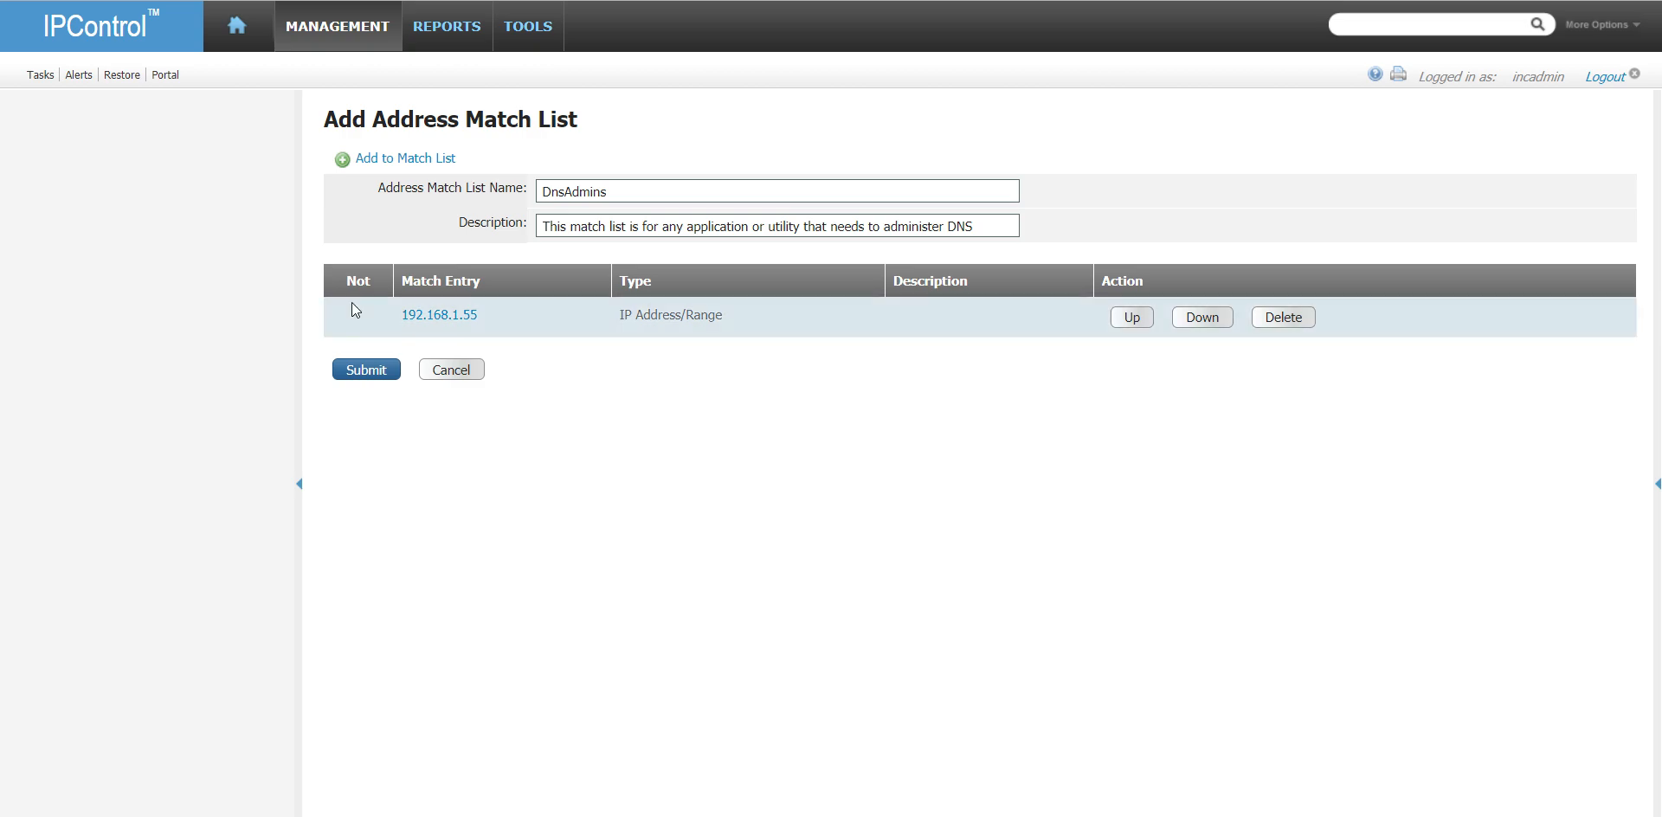
left_click(422, 161)
left_click(877, 271)
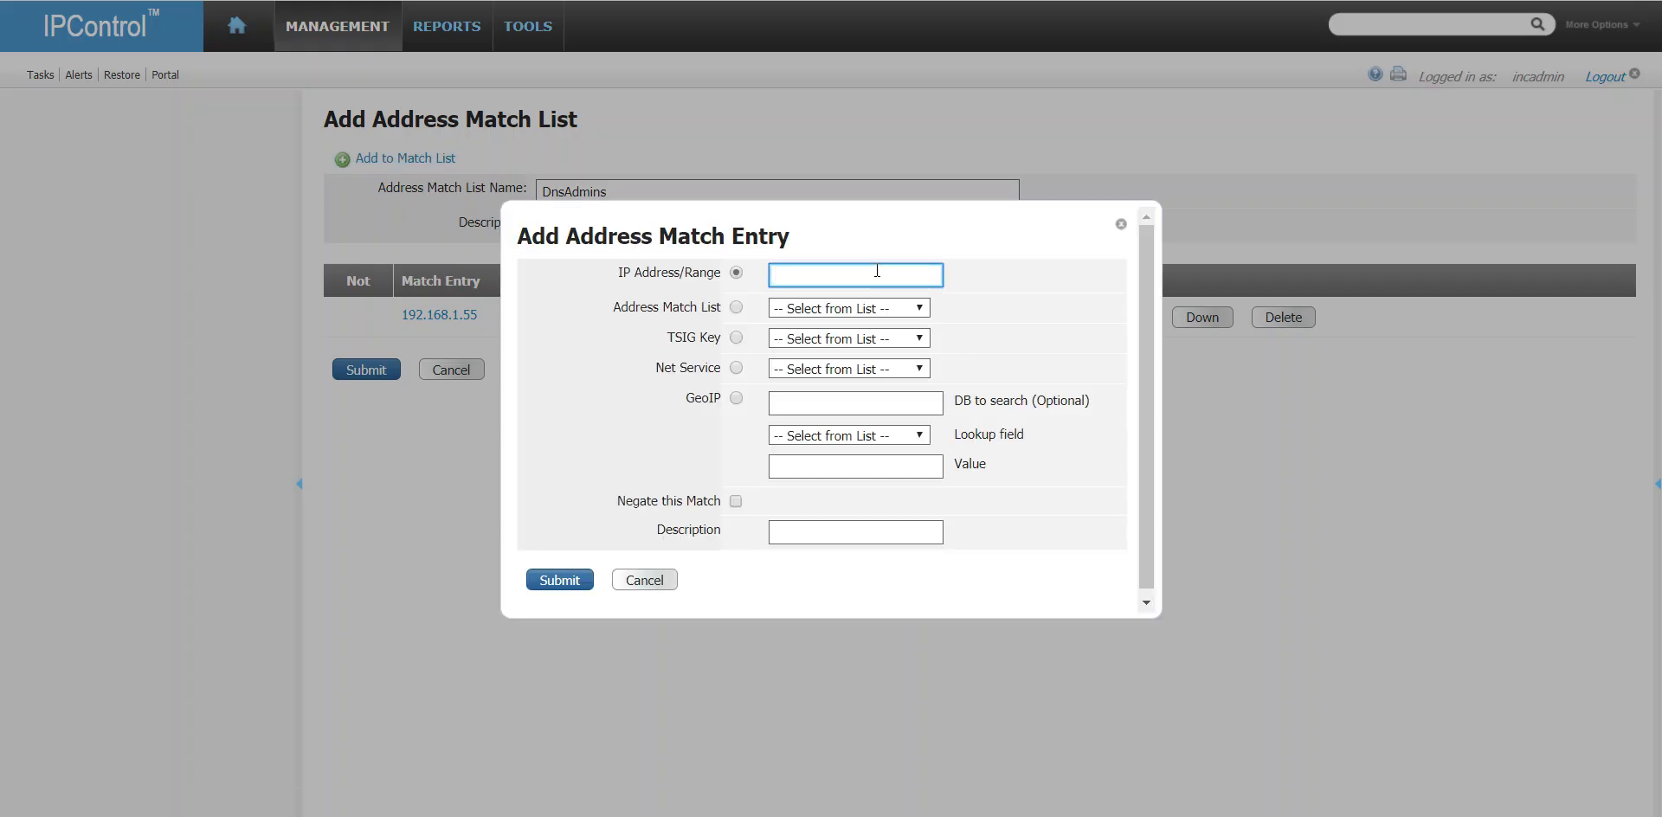
left_click(665, 587)
- Submit the DnsAdmins address match list
left_click(366, 369)
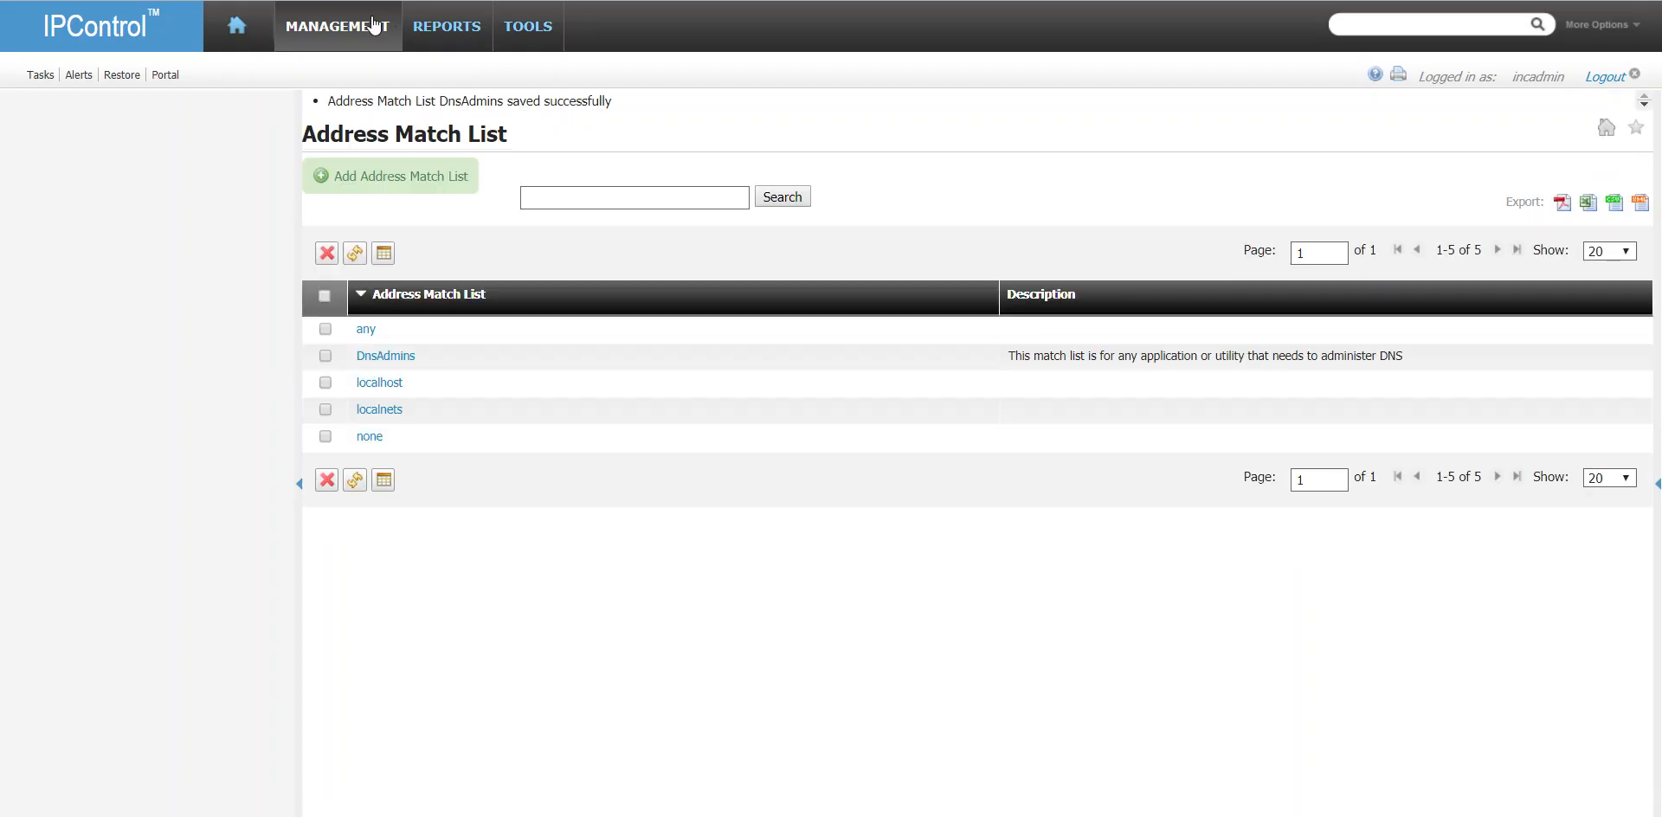
- Open the DNS transaction keys and examine the settings of the existing rdnc-key. entry without changing it
mouse_move(374, 26)
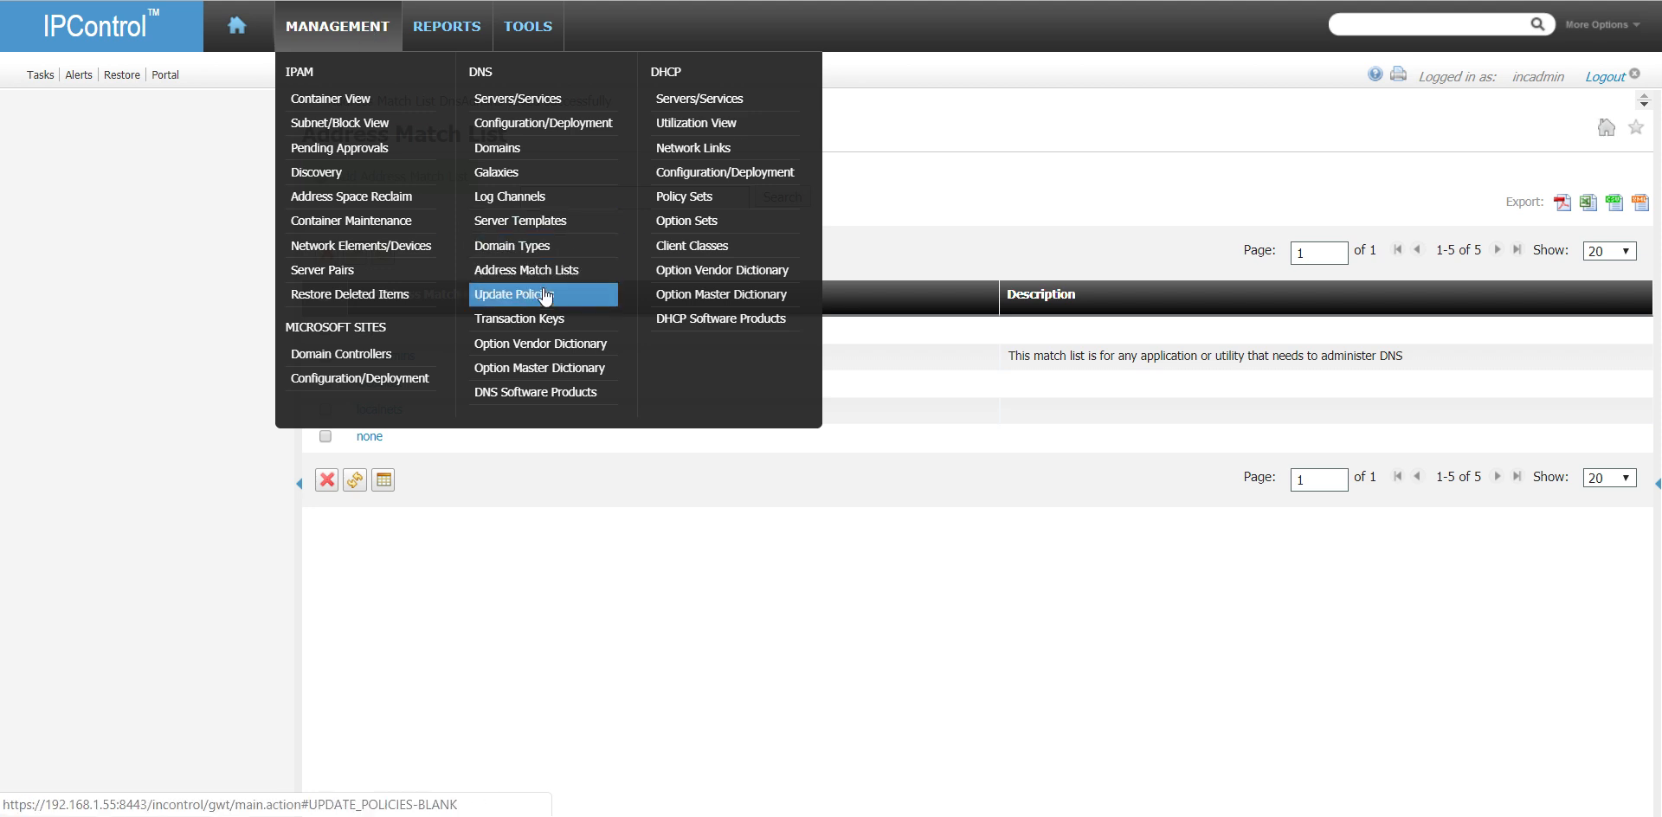
left_click(554, 320)
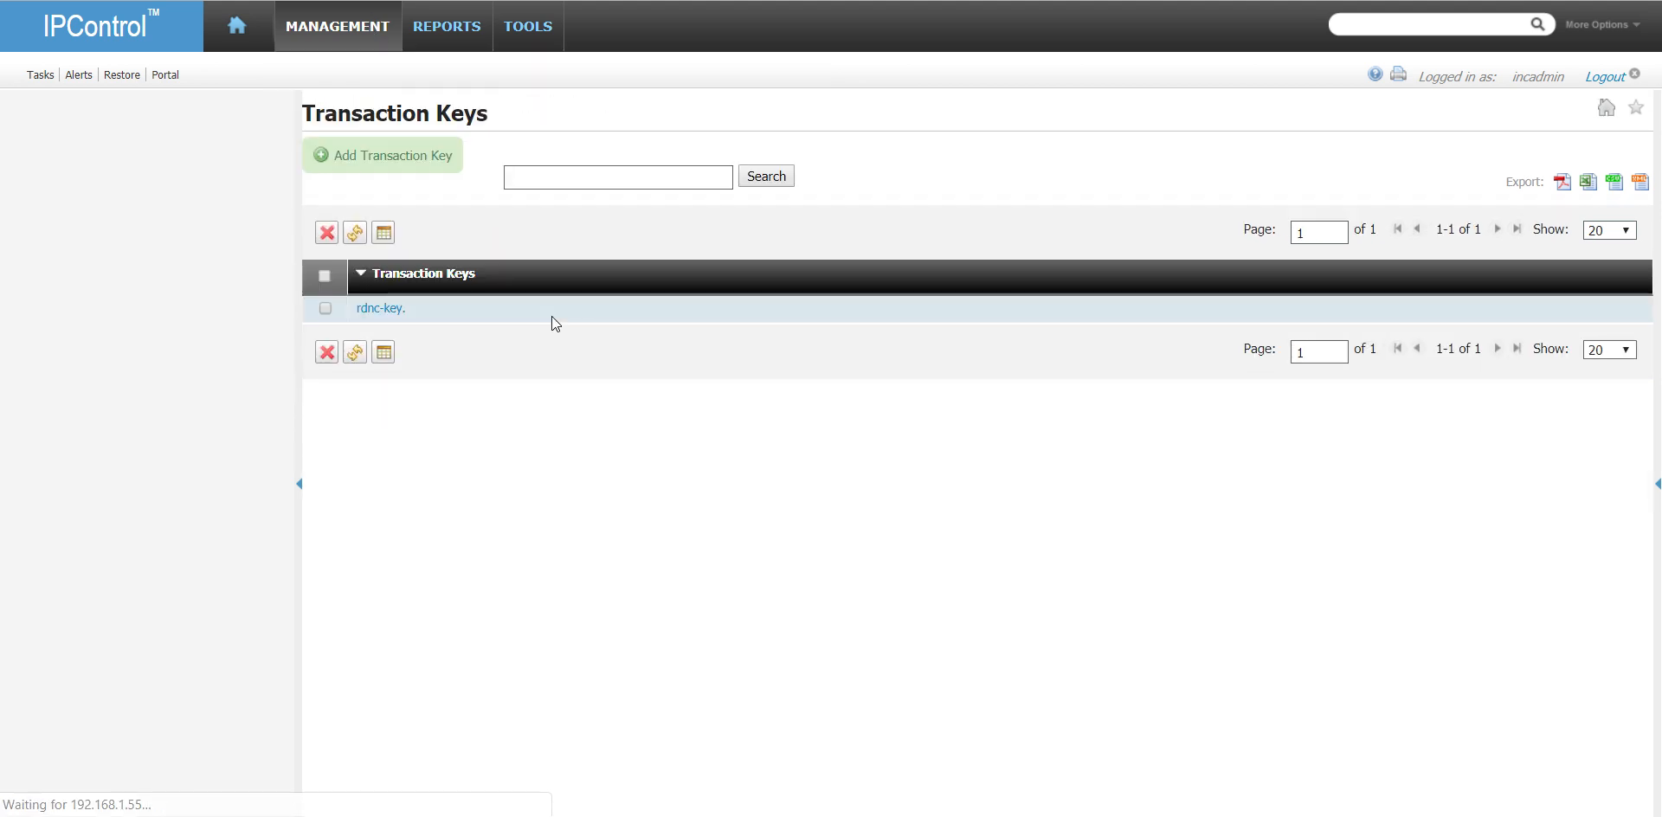
left_click(388, 310)
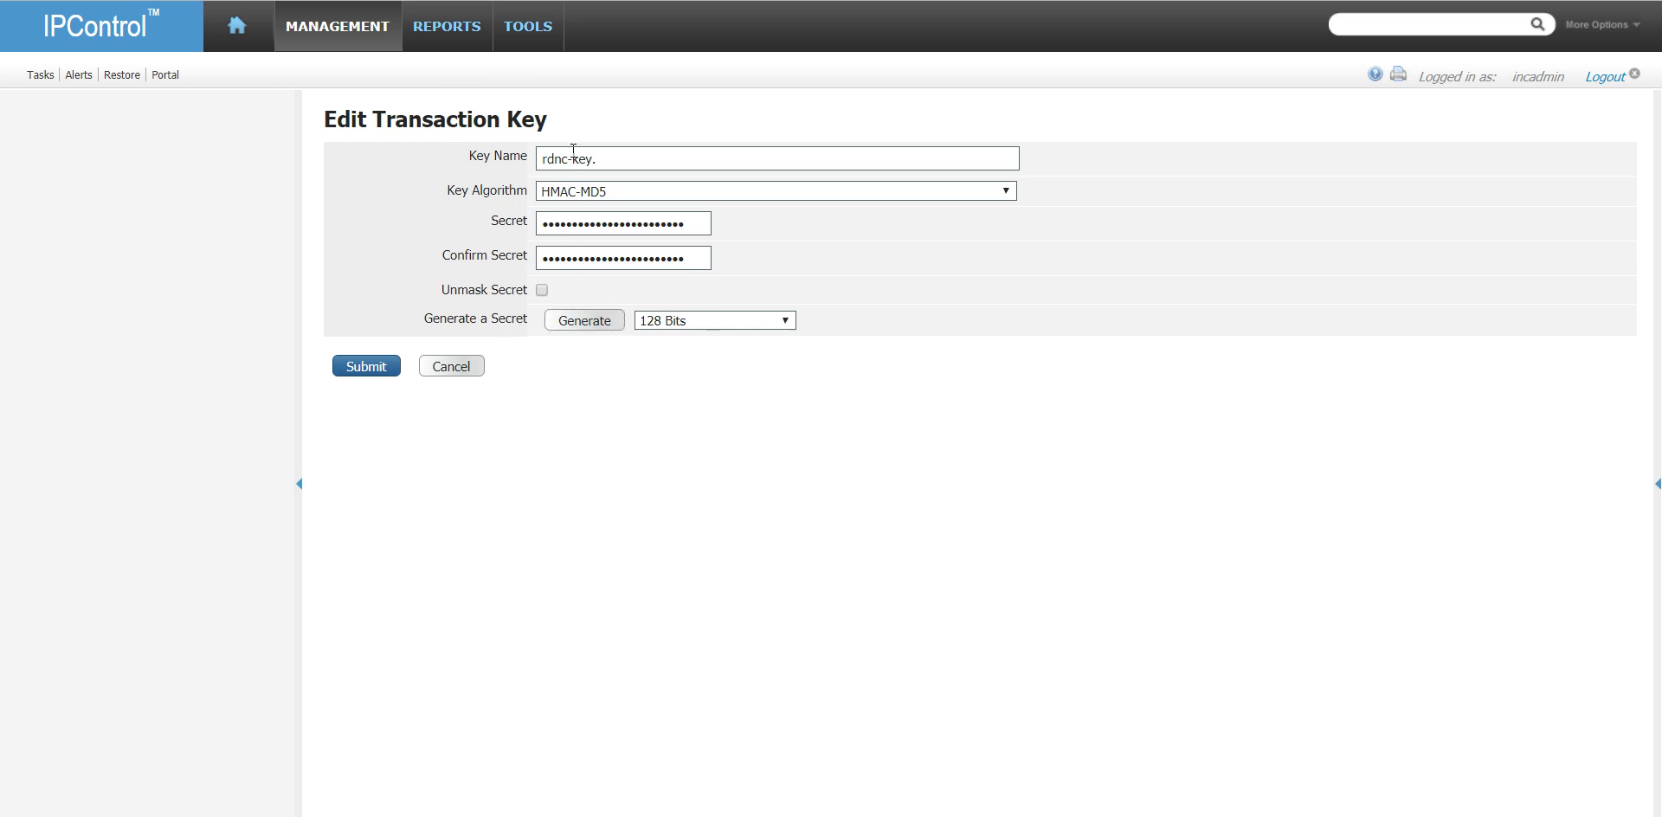
left_click(445, 367)
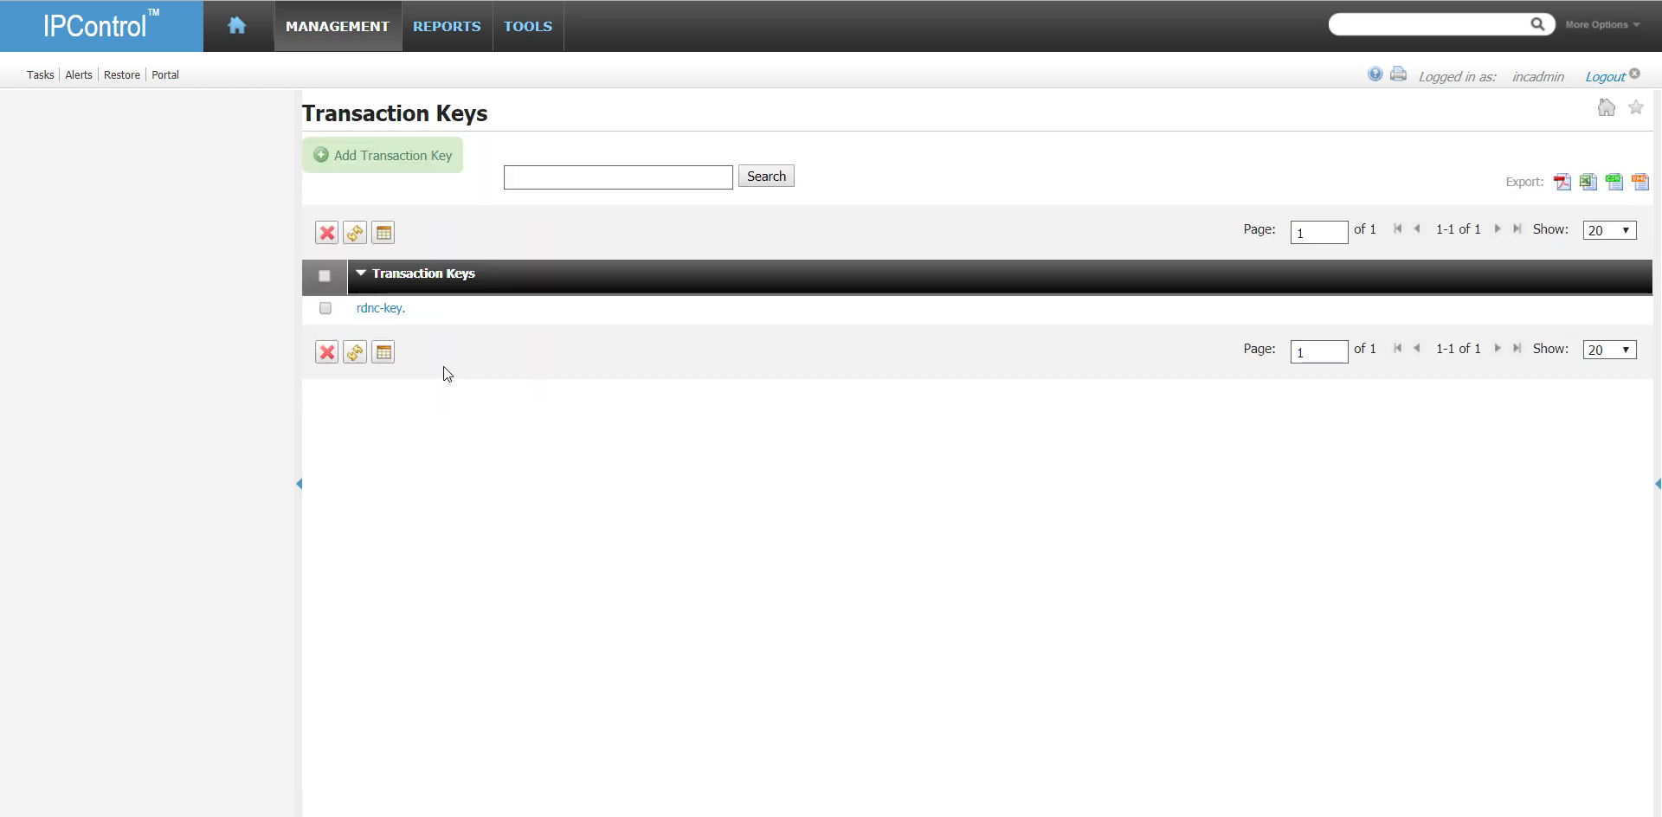
- Start a new transaction key with the name dns_admins
left_click(398, 161)
left_click(693, 156)
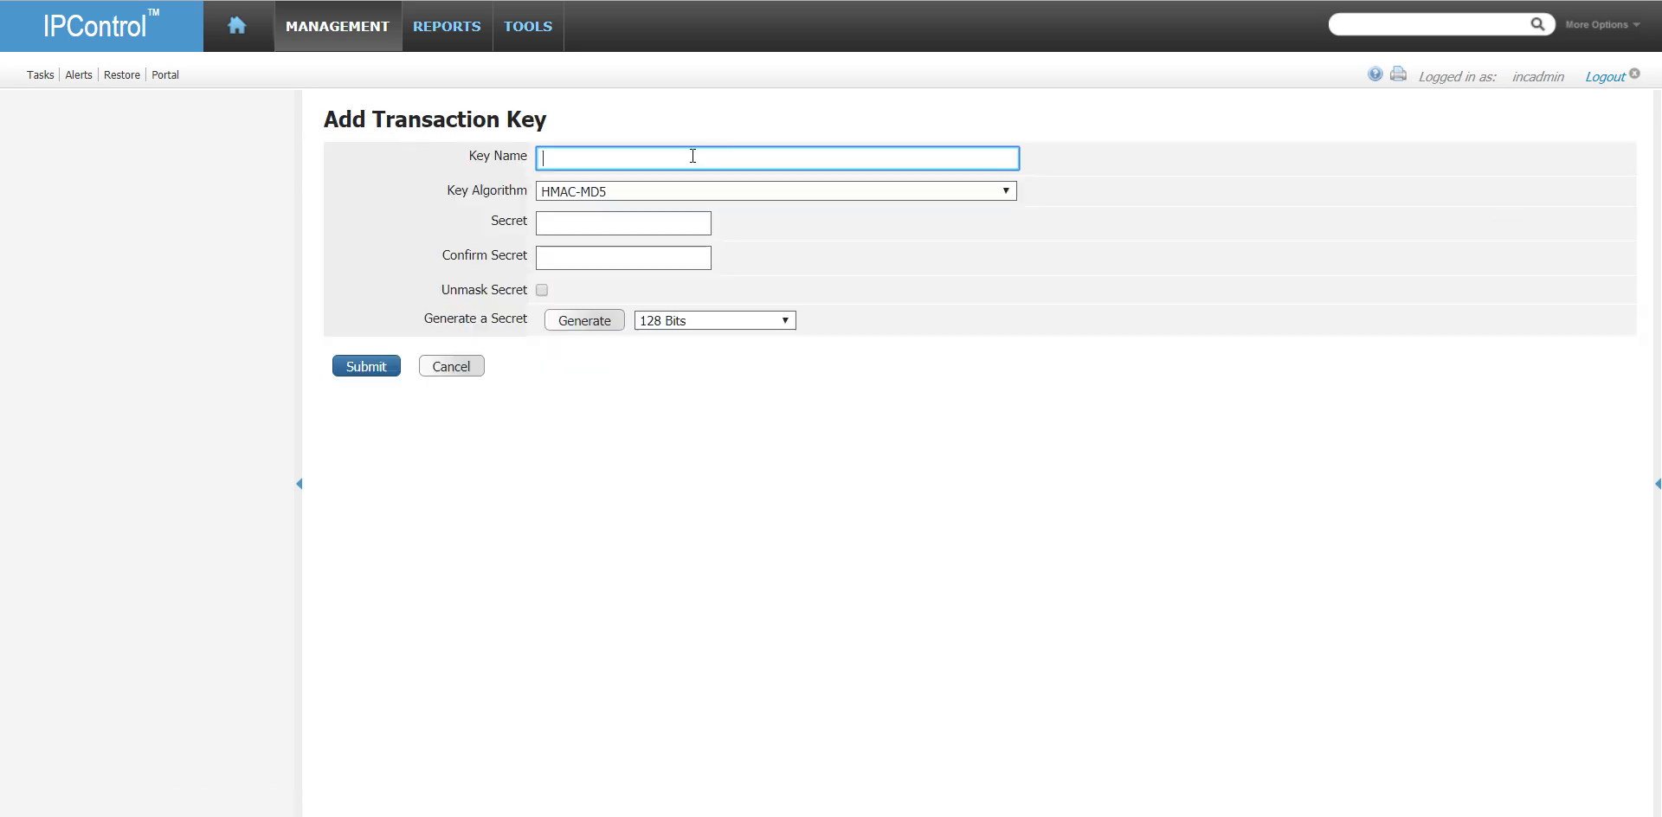
type("dns_admins")
- Replace the new transaction key's name with dns_admin_key, copied from the TSIG key settings in DNS Admin ToolBox
key("alt+Tab")
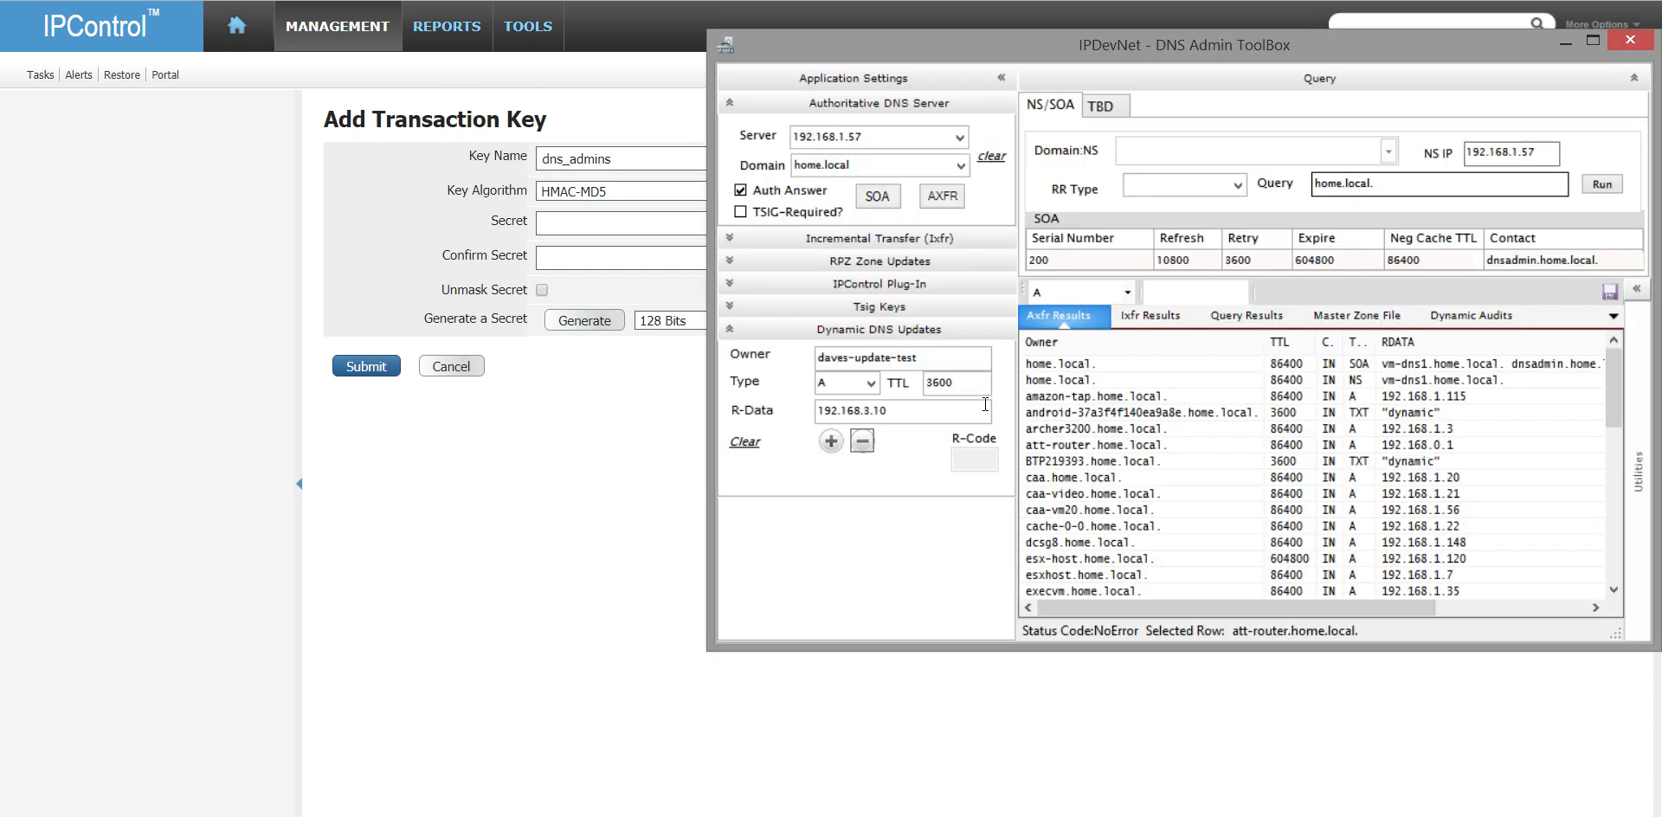
left_click(880, 306)
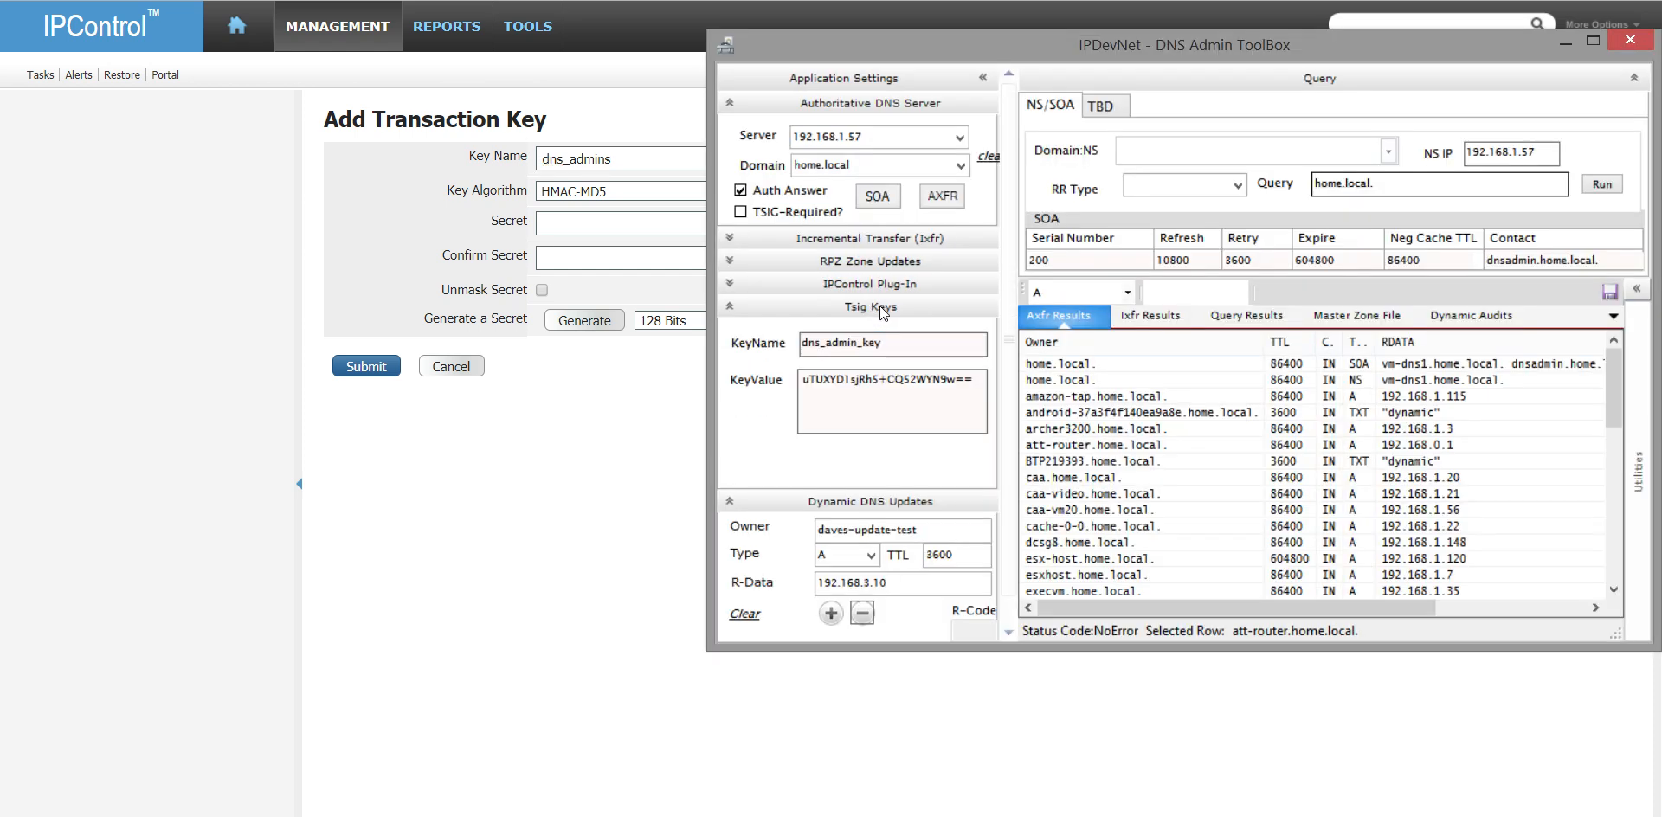
double_click(902, 346)
key("ctrl+c")
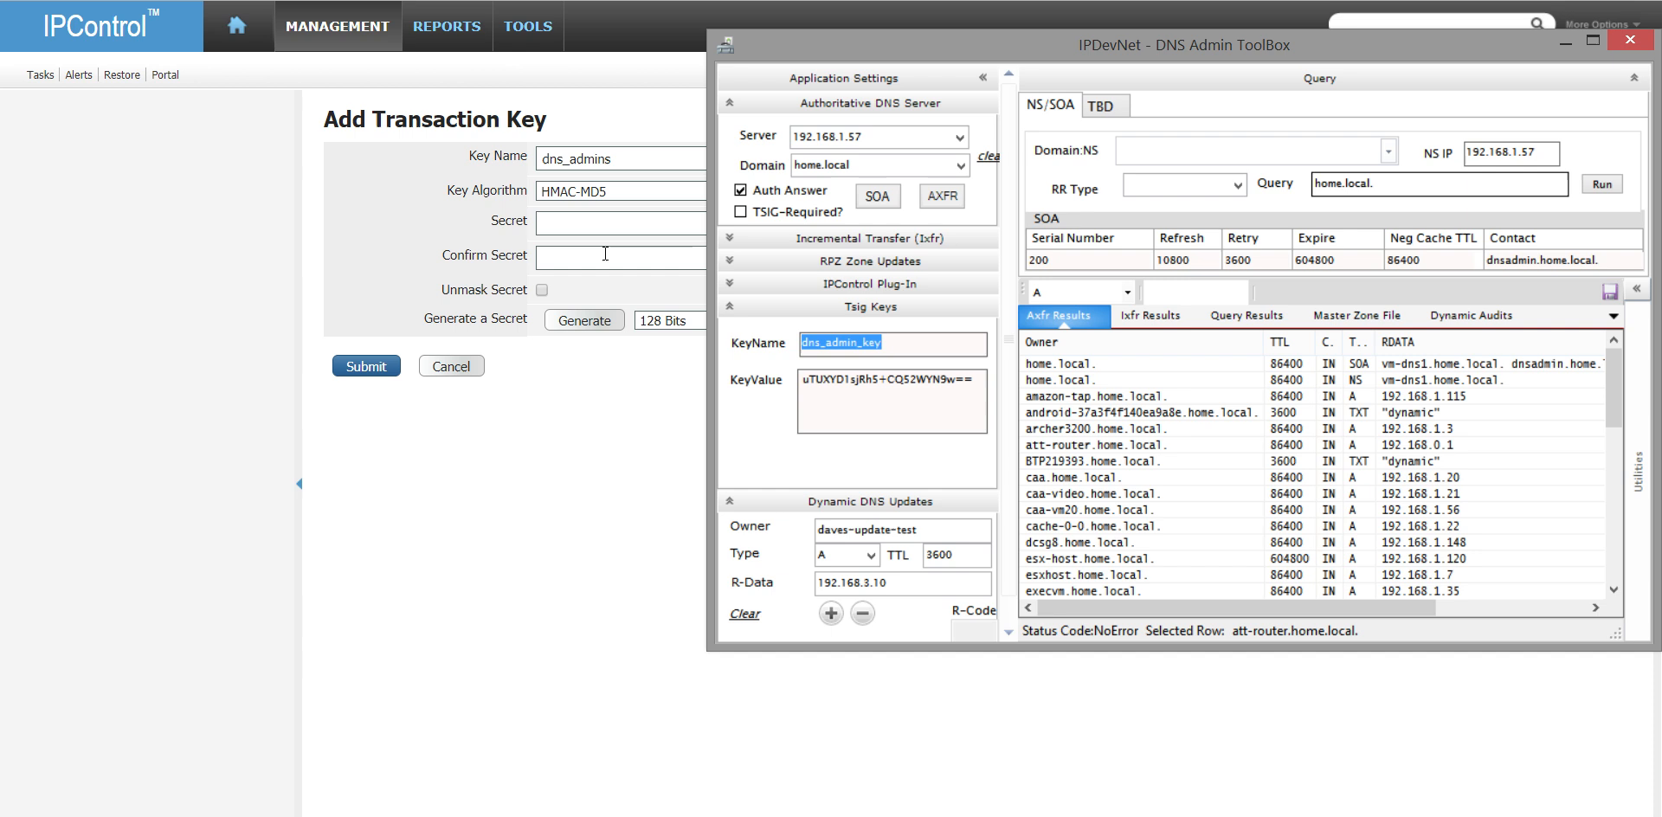
left_click(667, 170)
left_click_drag(661, 158, 490, 150)
key("ctrl+v")
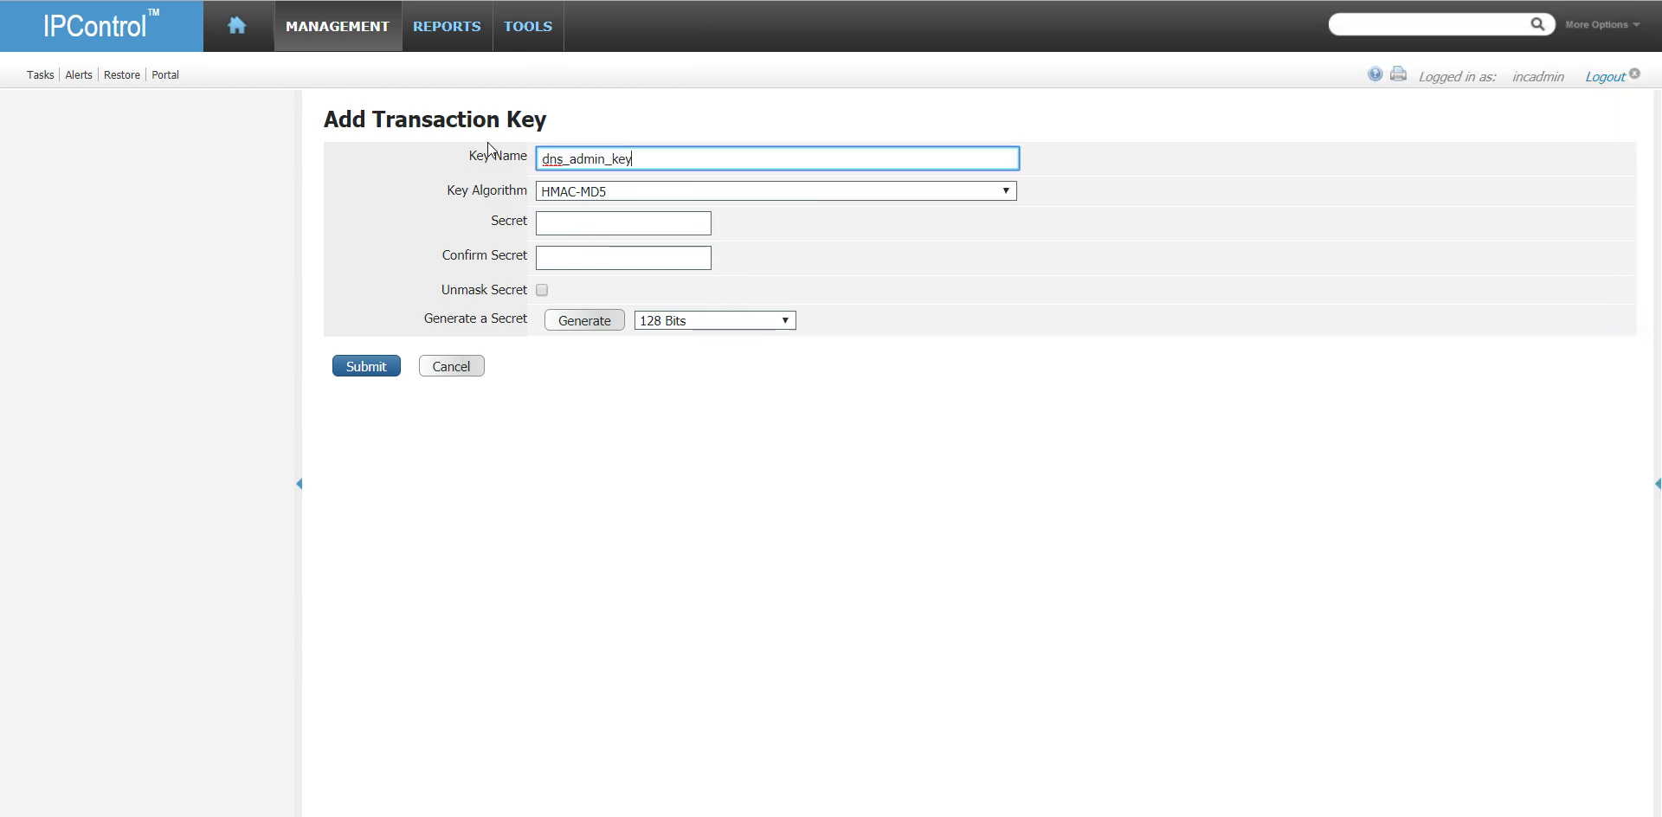
- End the key name with a period, fill both secret fields with the TSIG key value copied from DNS Admin ToolBox, and submit the transaction key
key("Tab")
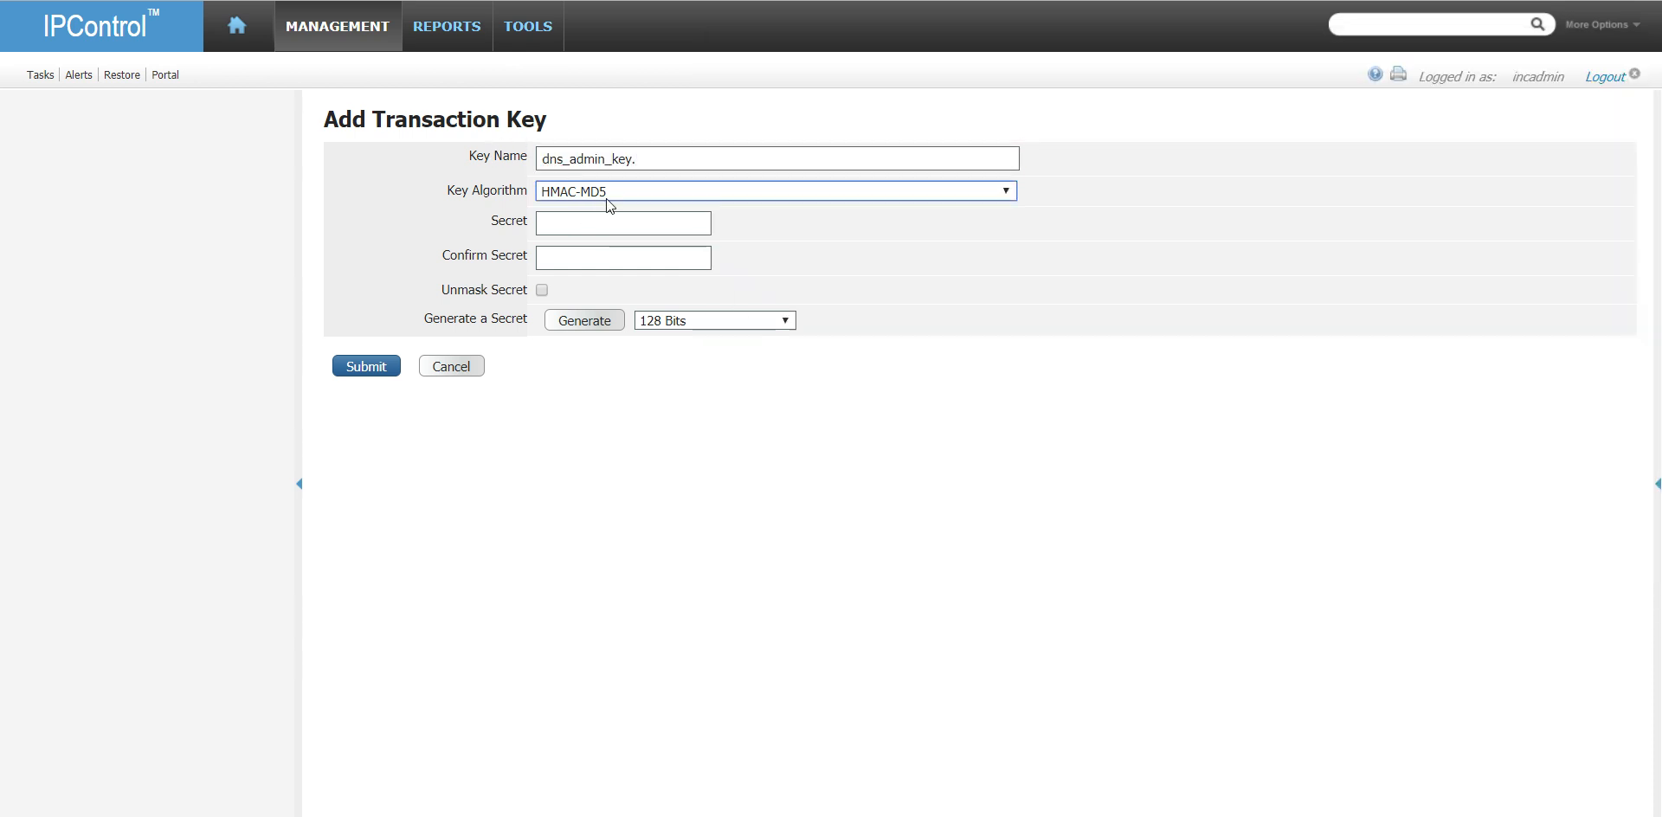
left_click(584, 219)
key("alt+Tab")
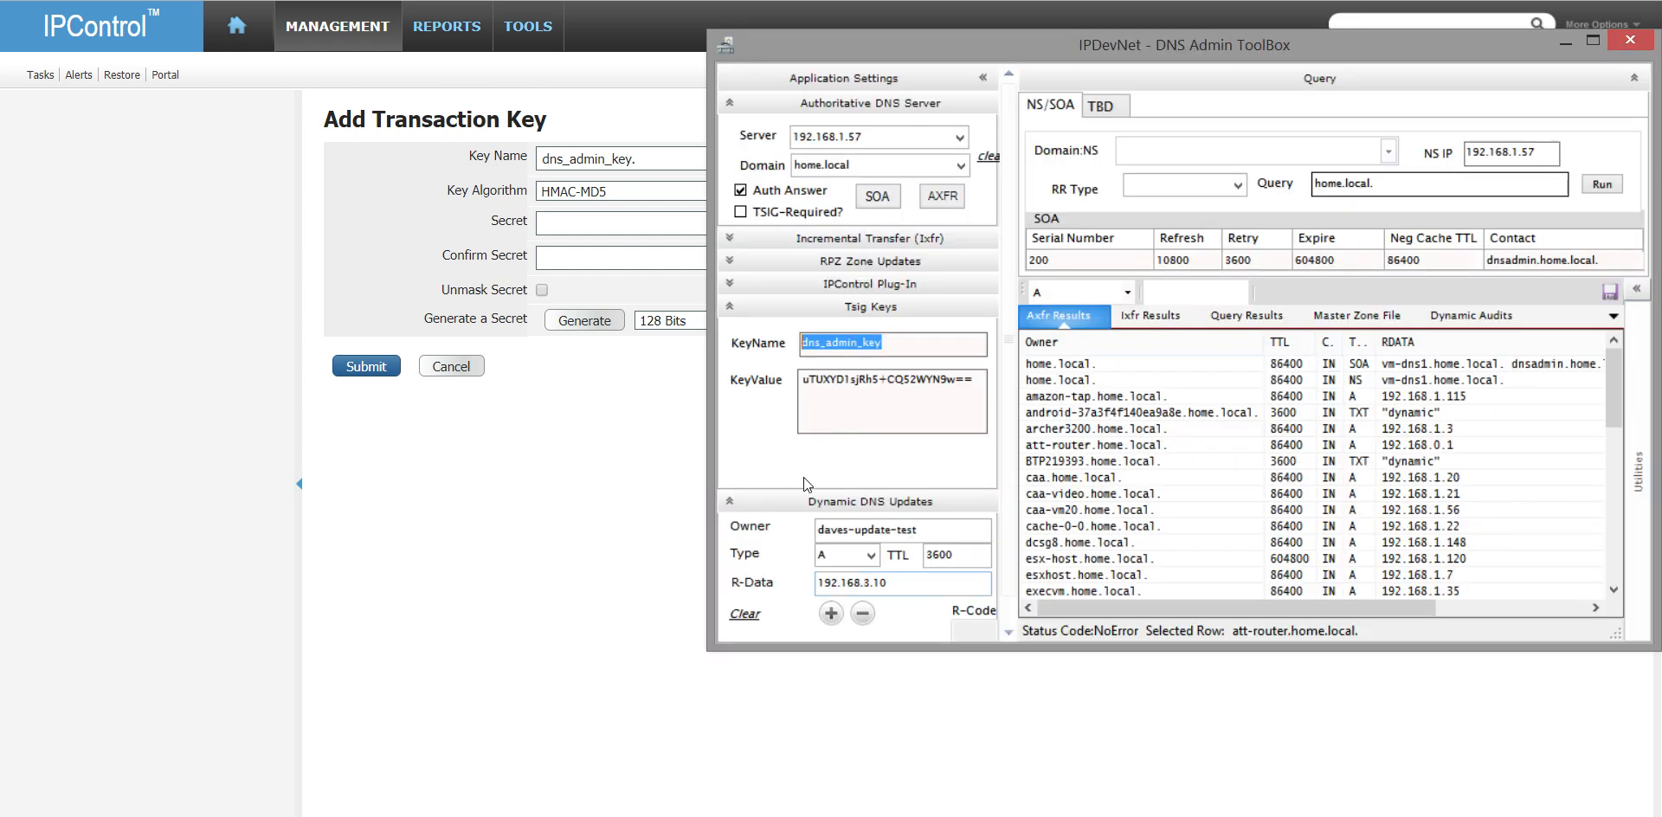
left_click(947, 378)
left_click_drag(977, 381, 784, 363)
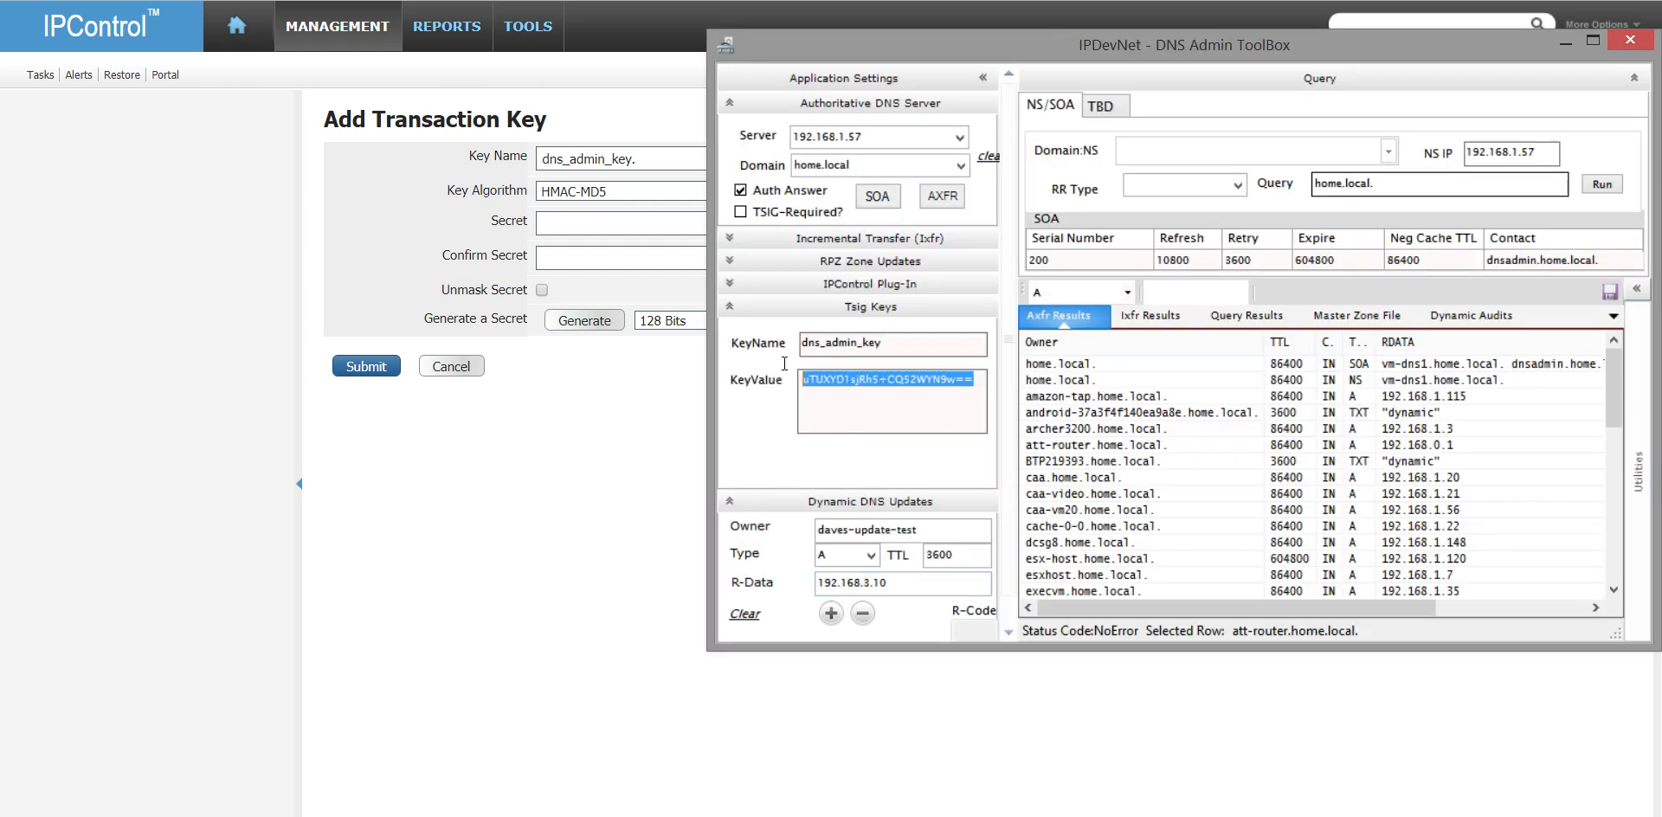
key("alt+Tab")
key("ctrl+v")
left_click(606, 256)
key("ctrl+v")
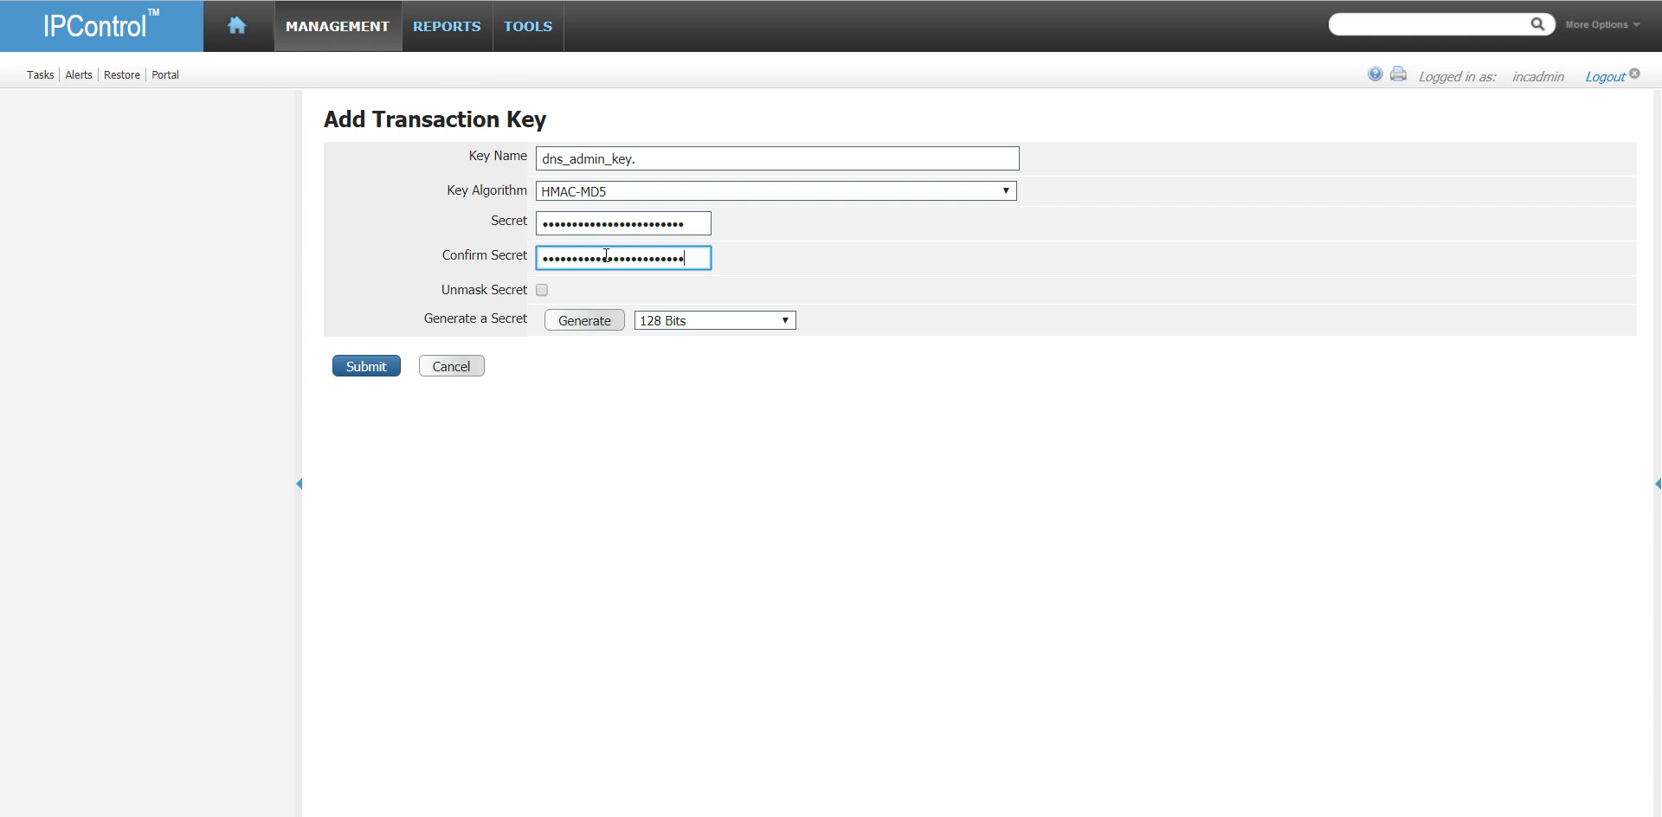
left_click(367, 369)
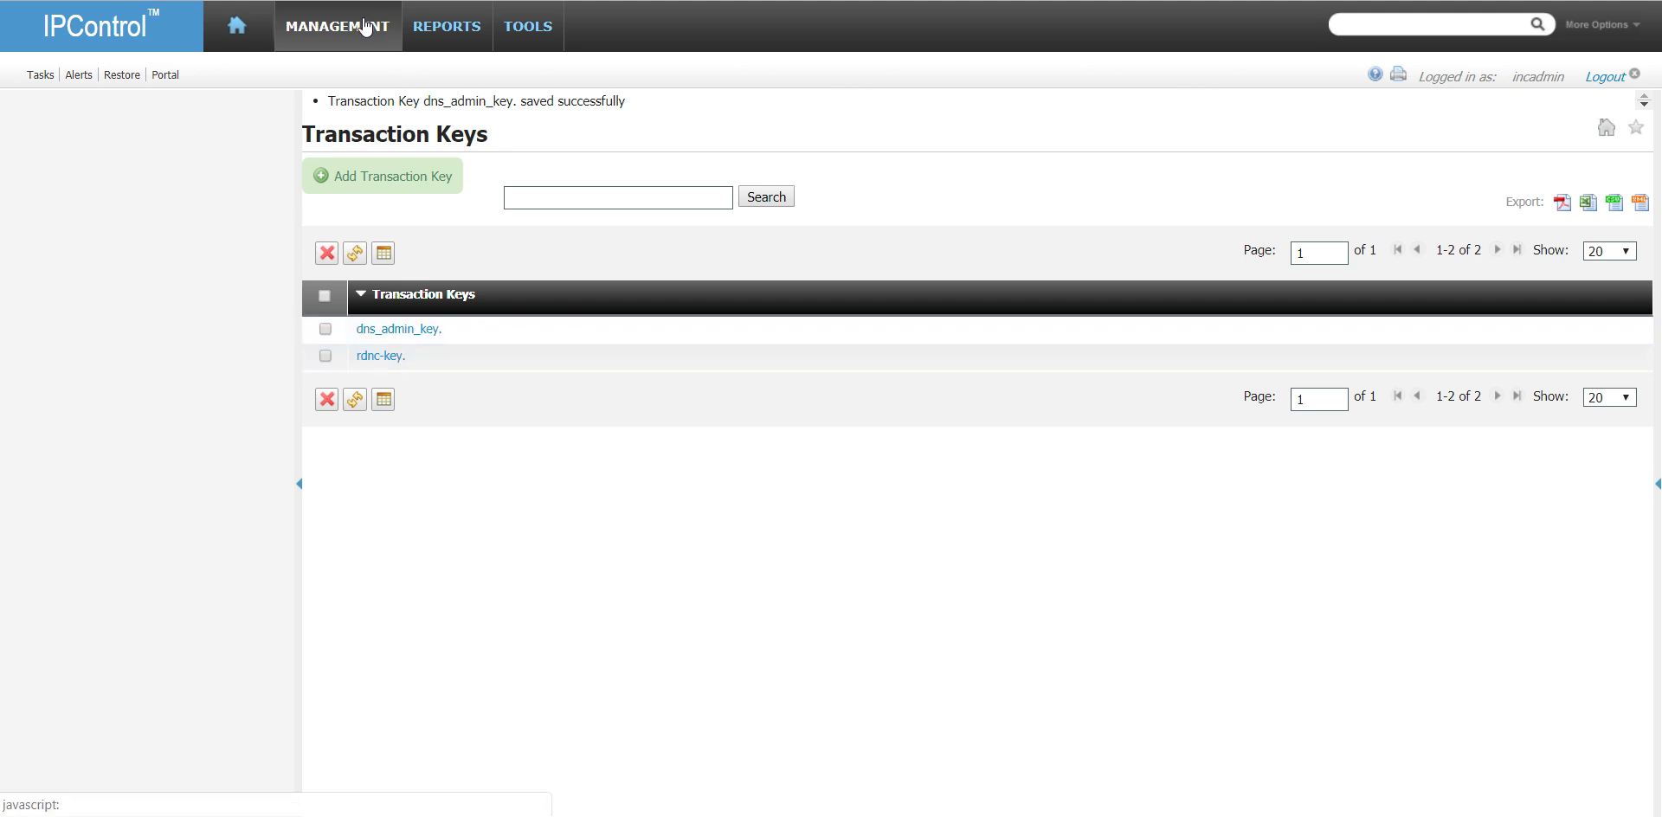
- Add the TSIG key dns_admin_key. as an entry in the DnsAdmins address match list and submit the list
mouse_move(365, 28)
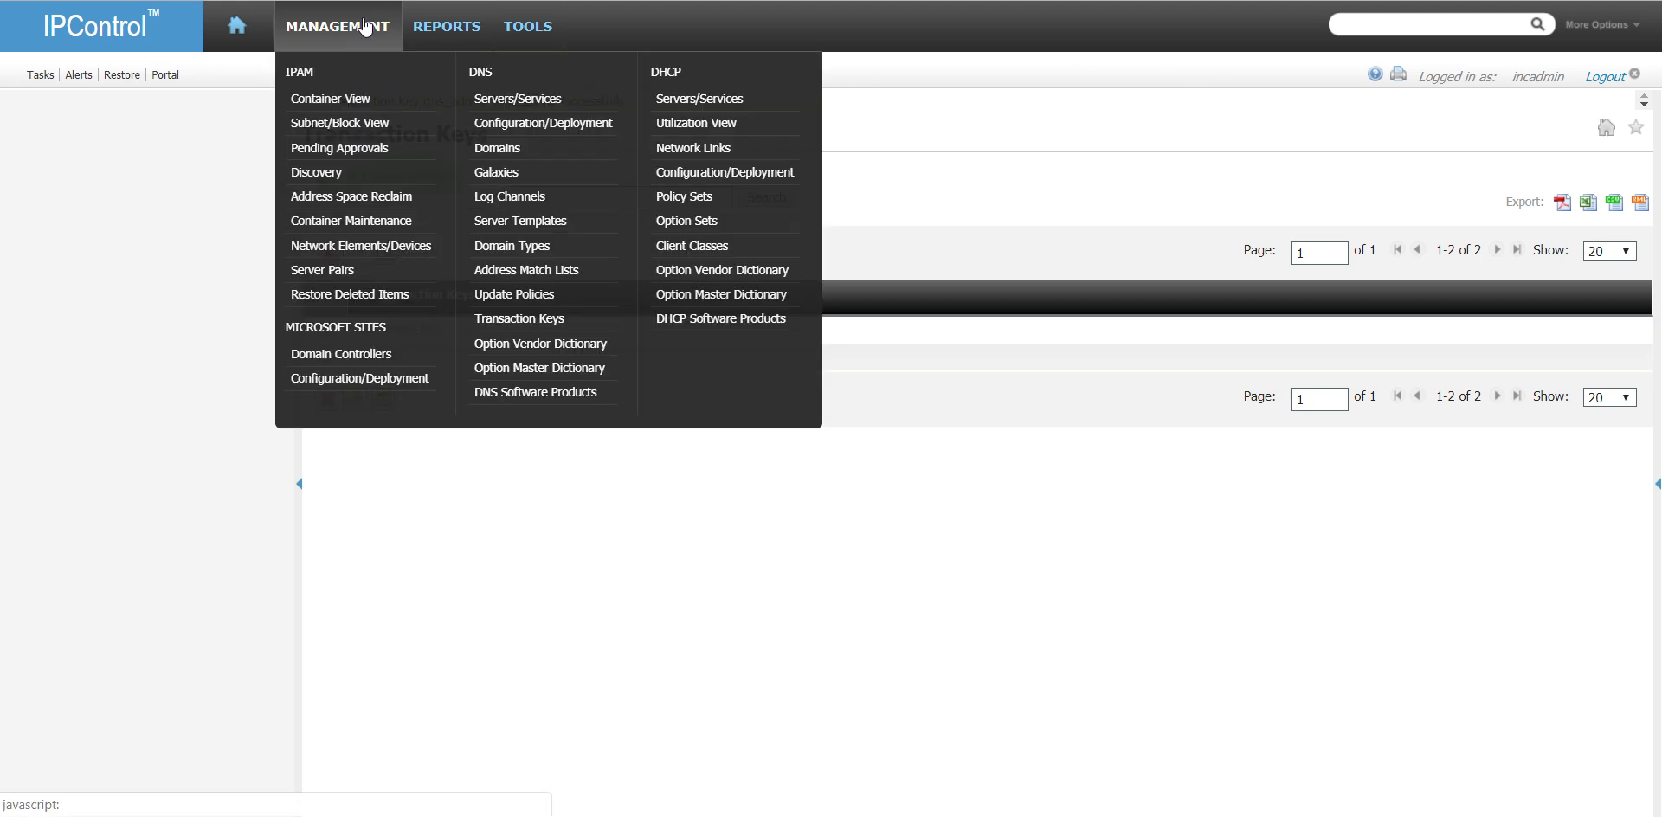
left_click(554, 270)
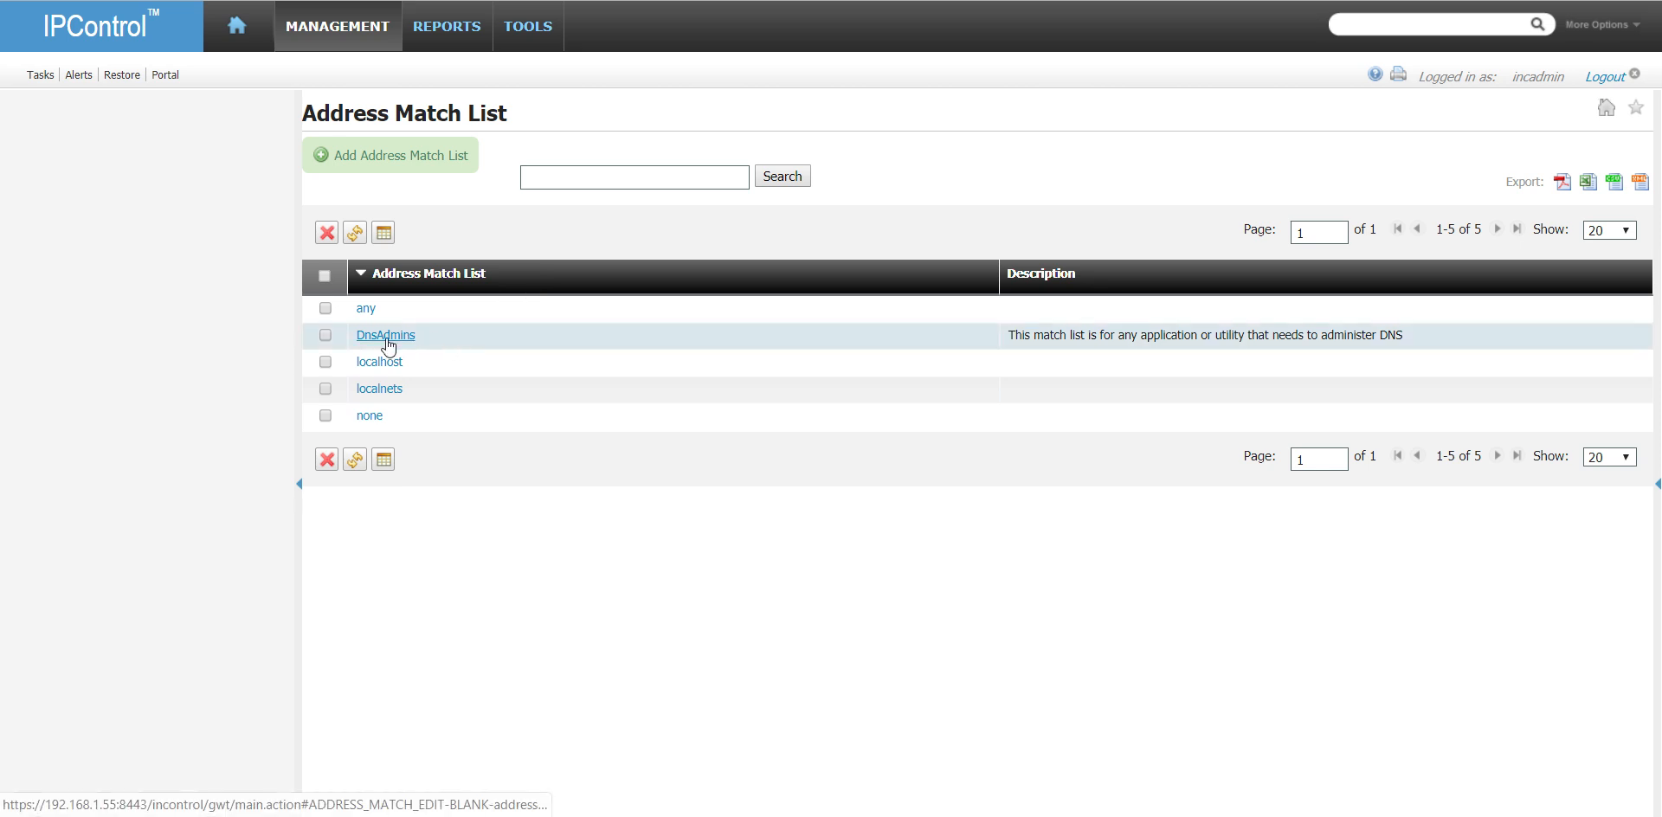
left_click(386, 338)
left_click(437, 188)
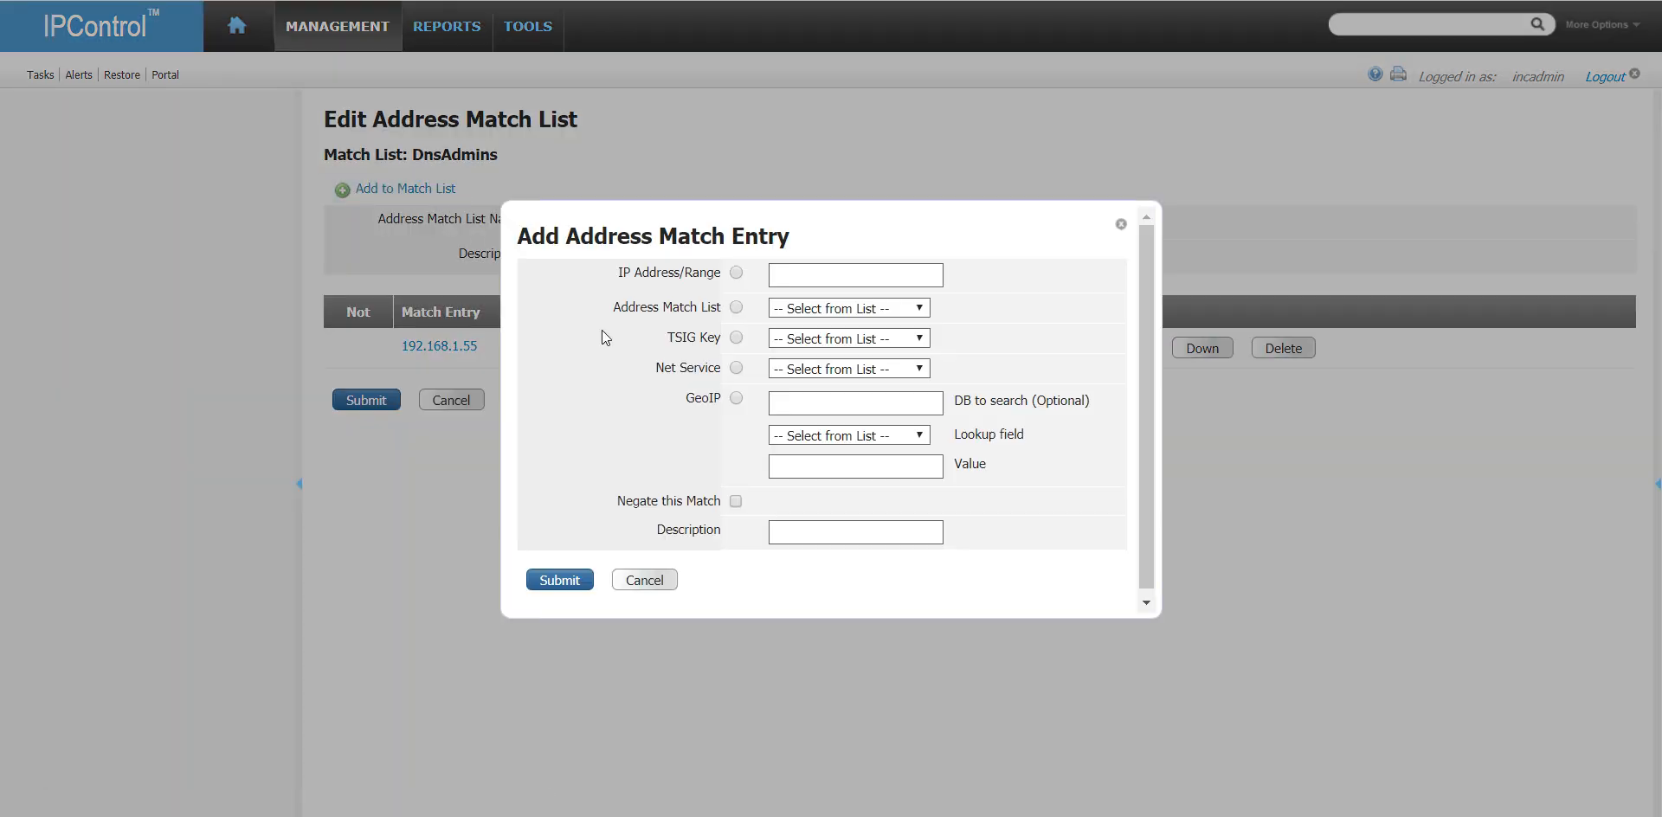
left_click(920, 340)
left_click(862, 367)
left_click(560, 581)
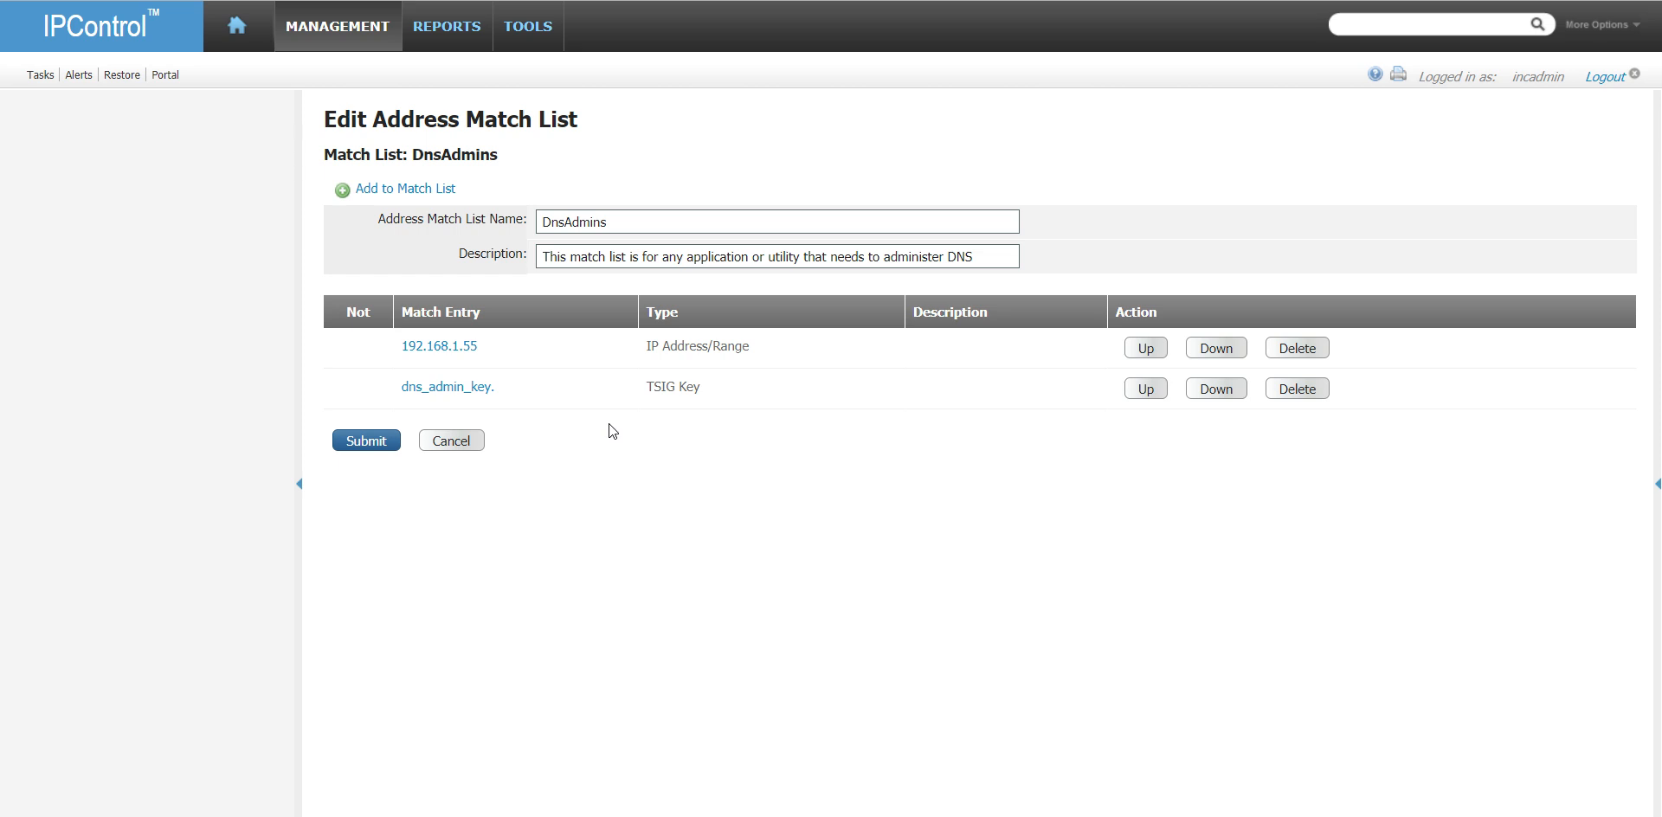
left_click(379, 443)
mouse_move(354, 37)
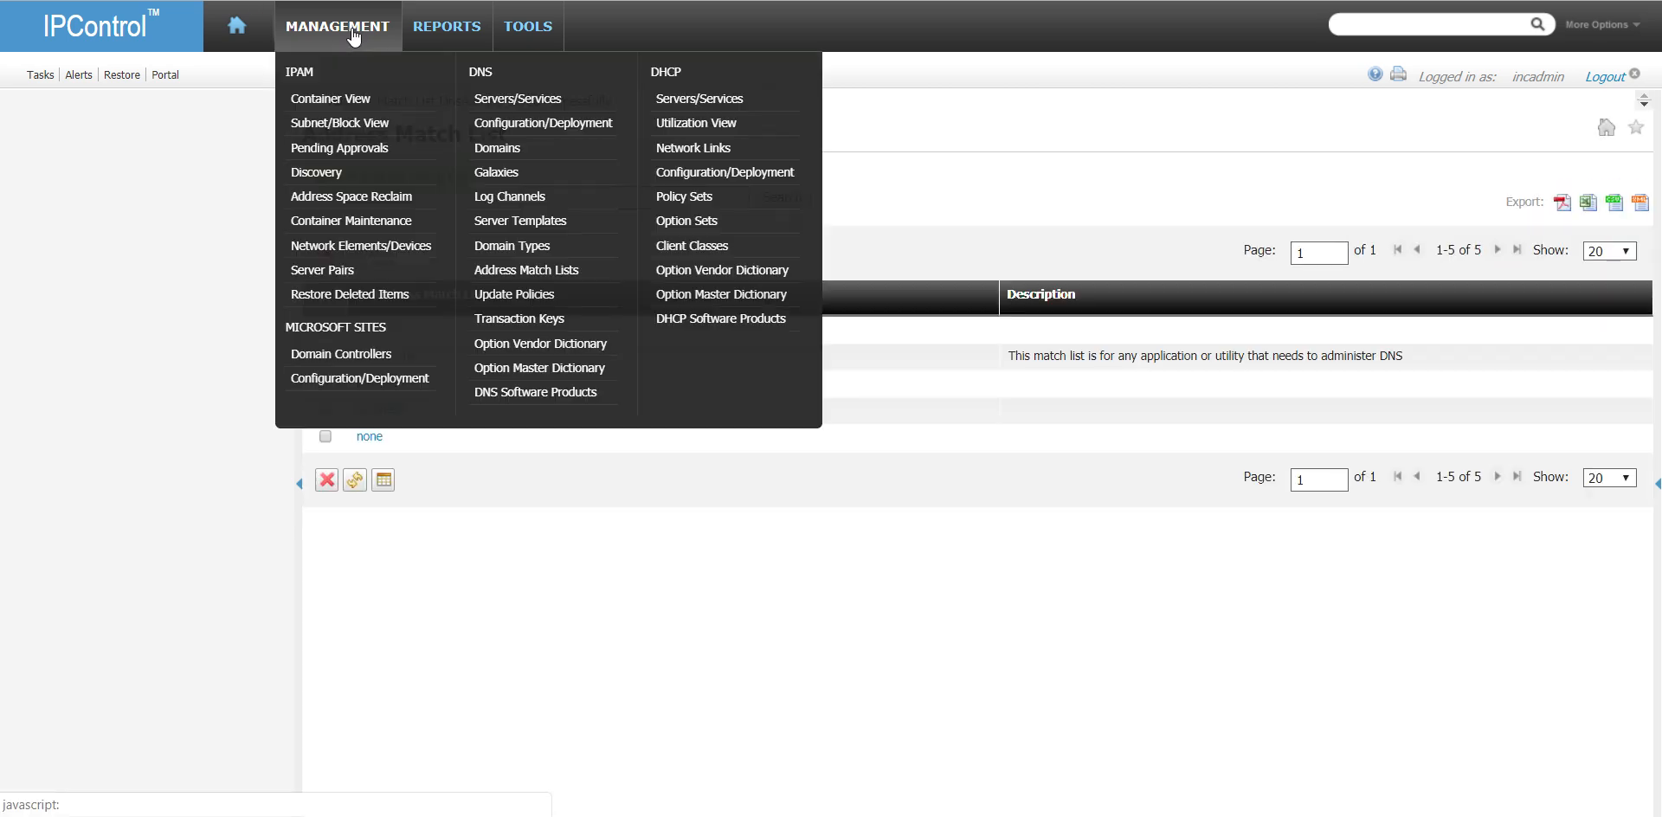
left_click(586, 129)
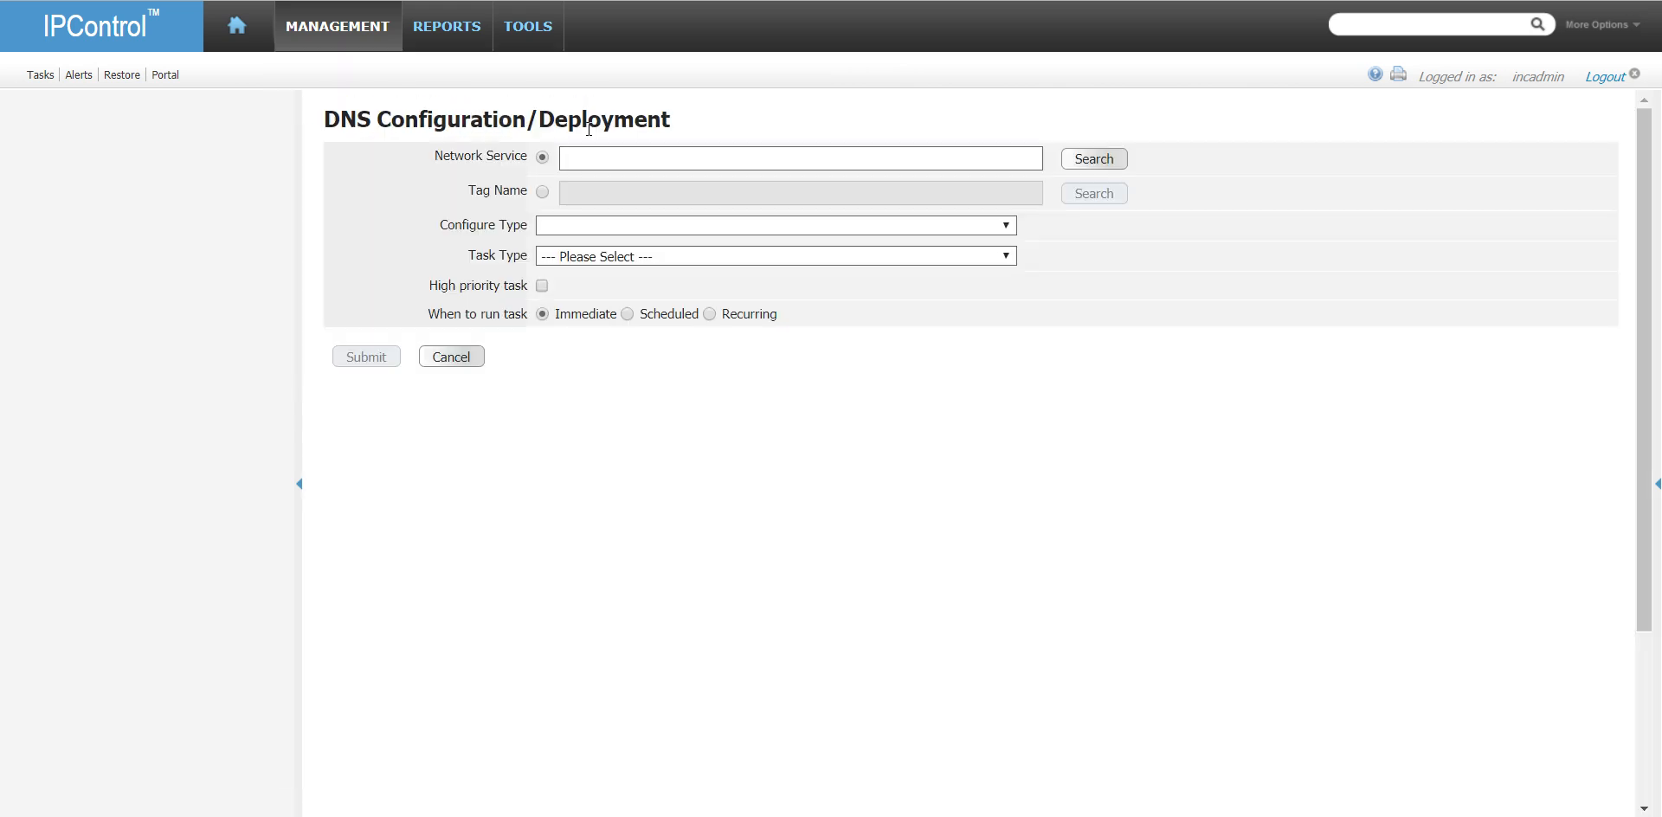
left_click(477, 360)
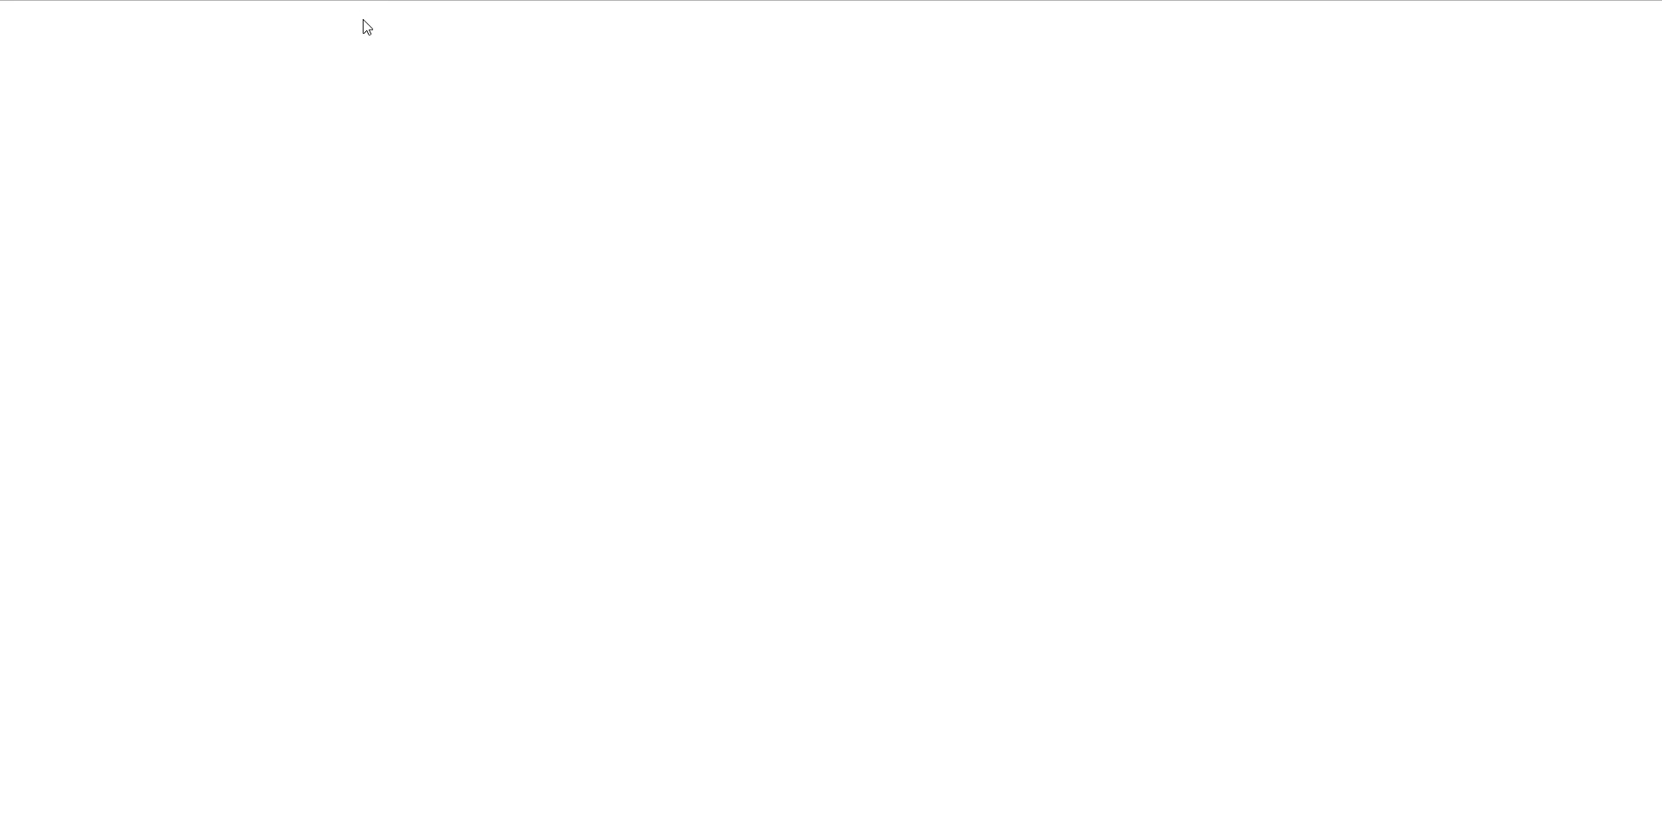
- Open the zone options of the home.local zone on the DNS server vm-dns1.home.local
mouse_move(358, 28)
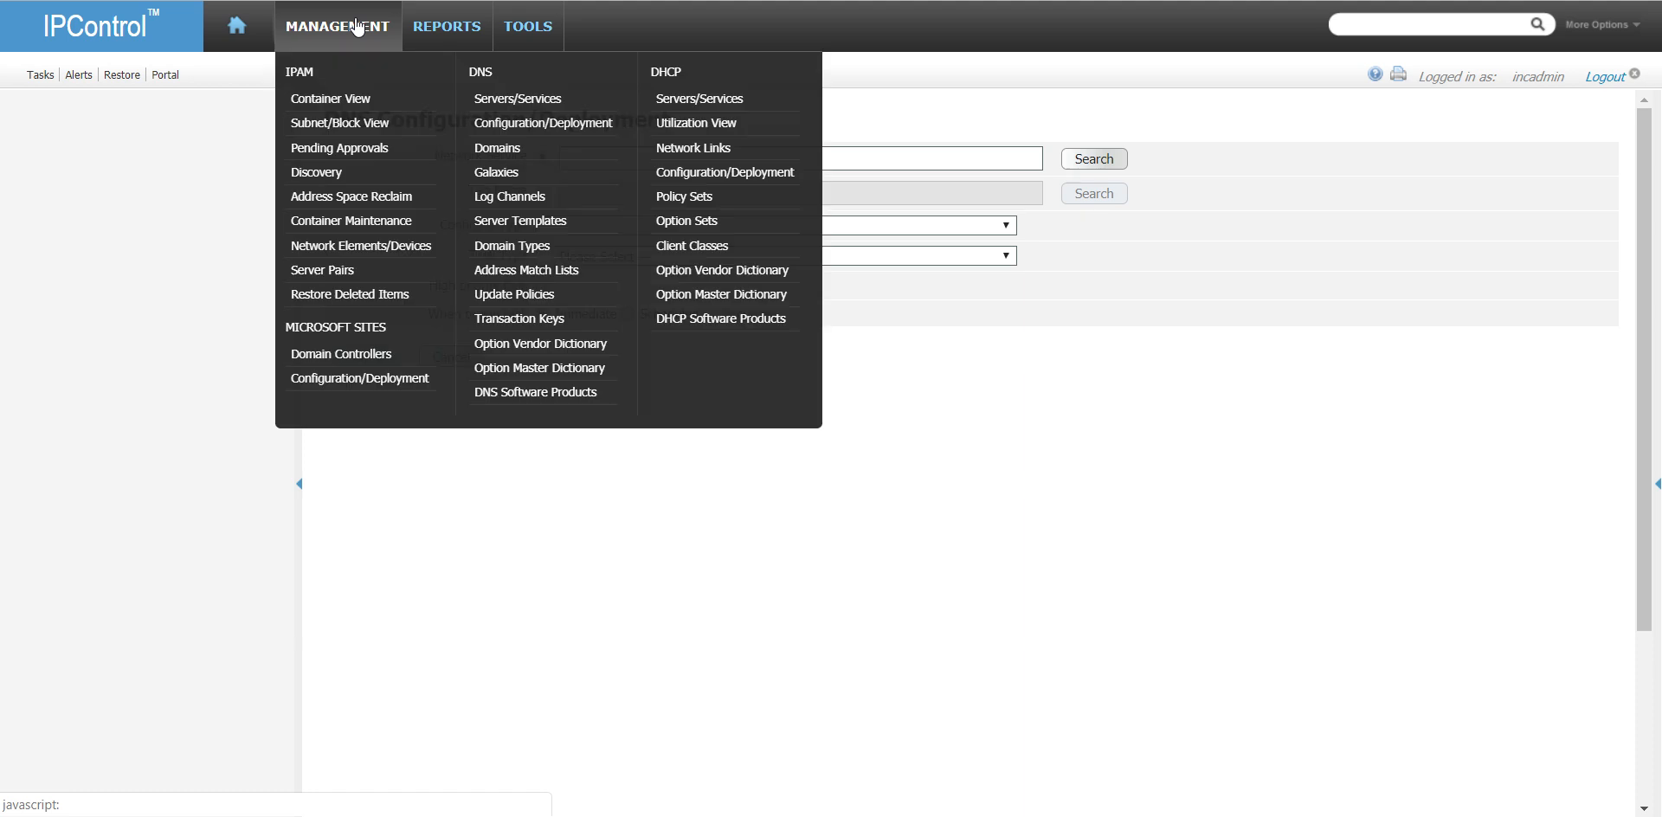
left_click(517, 99)
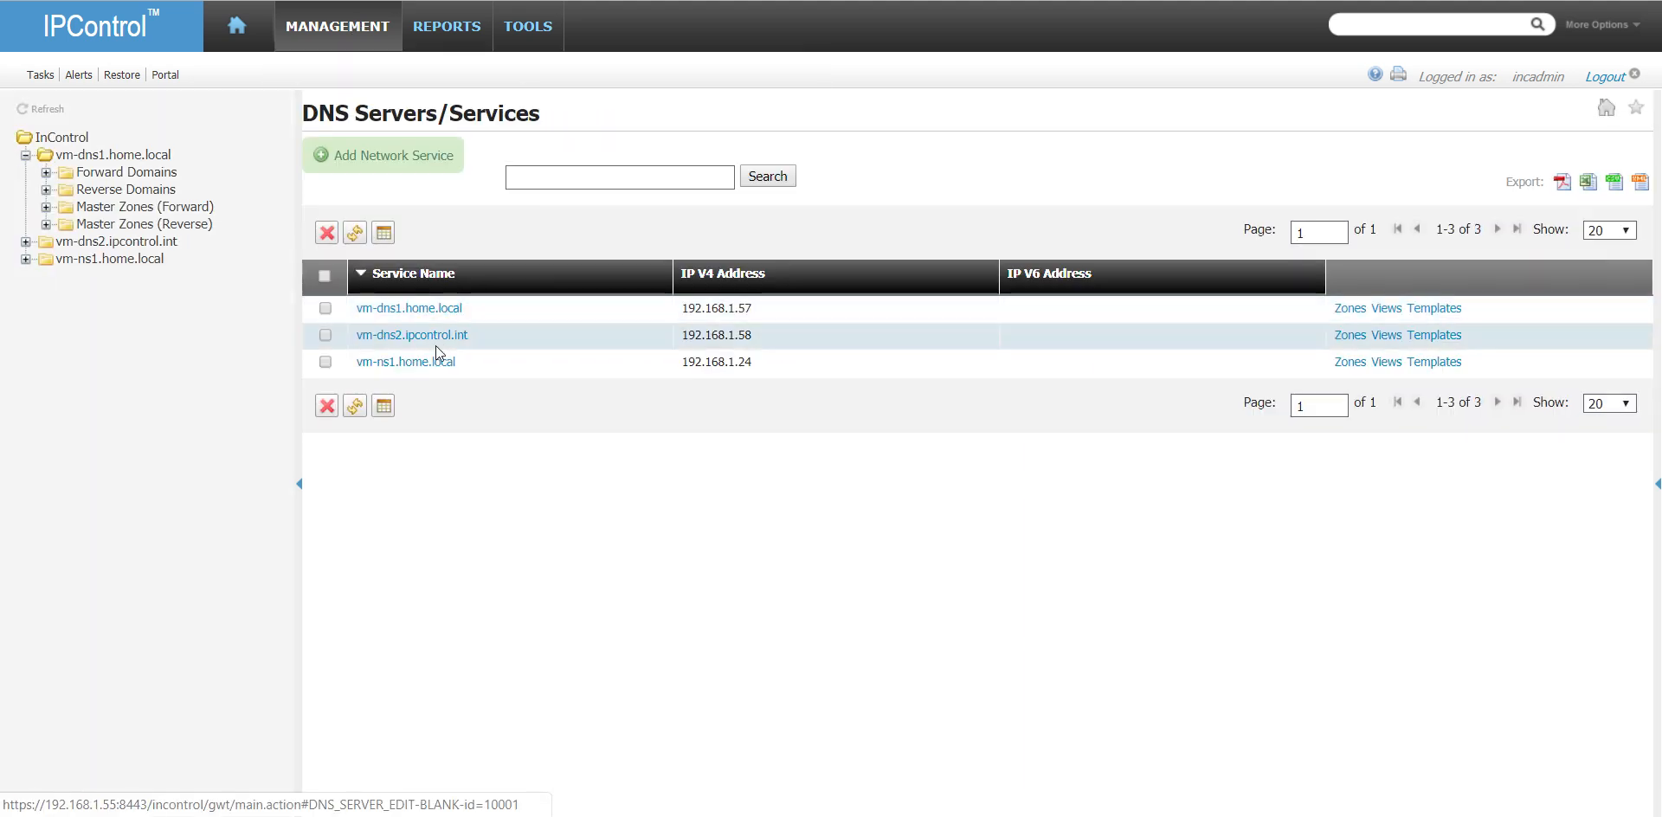
left_click(1349, 310)
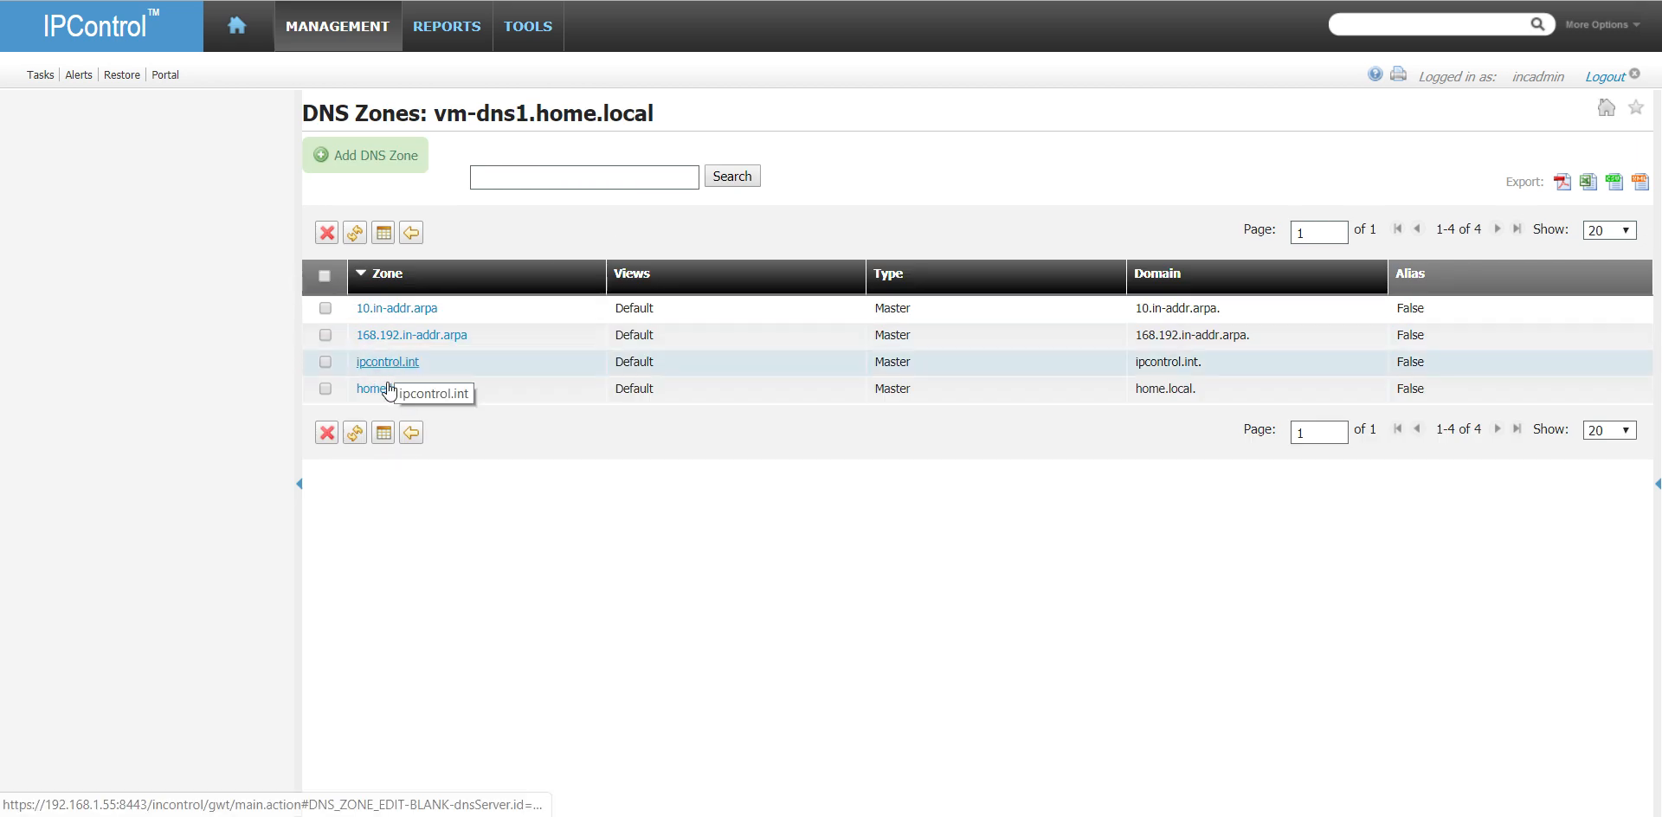
left_click(376, 389)
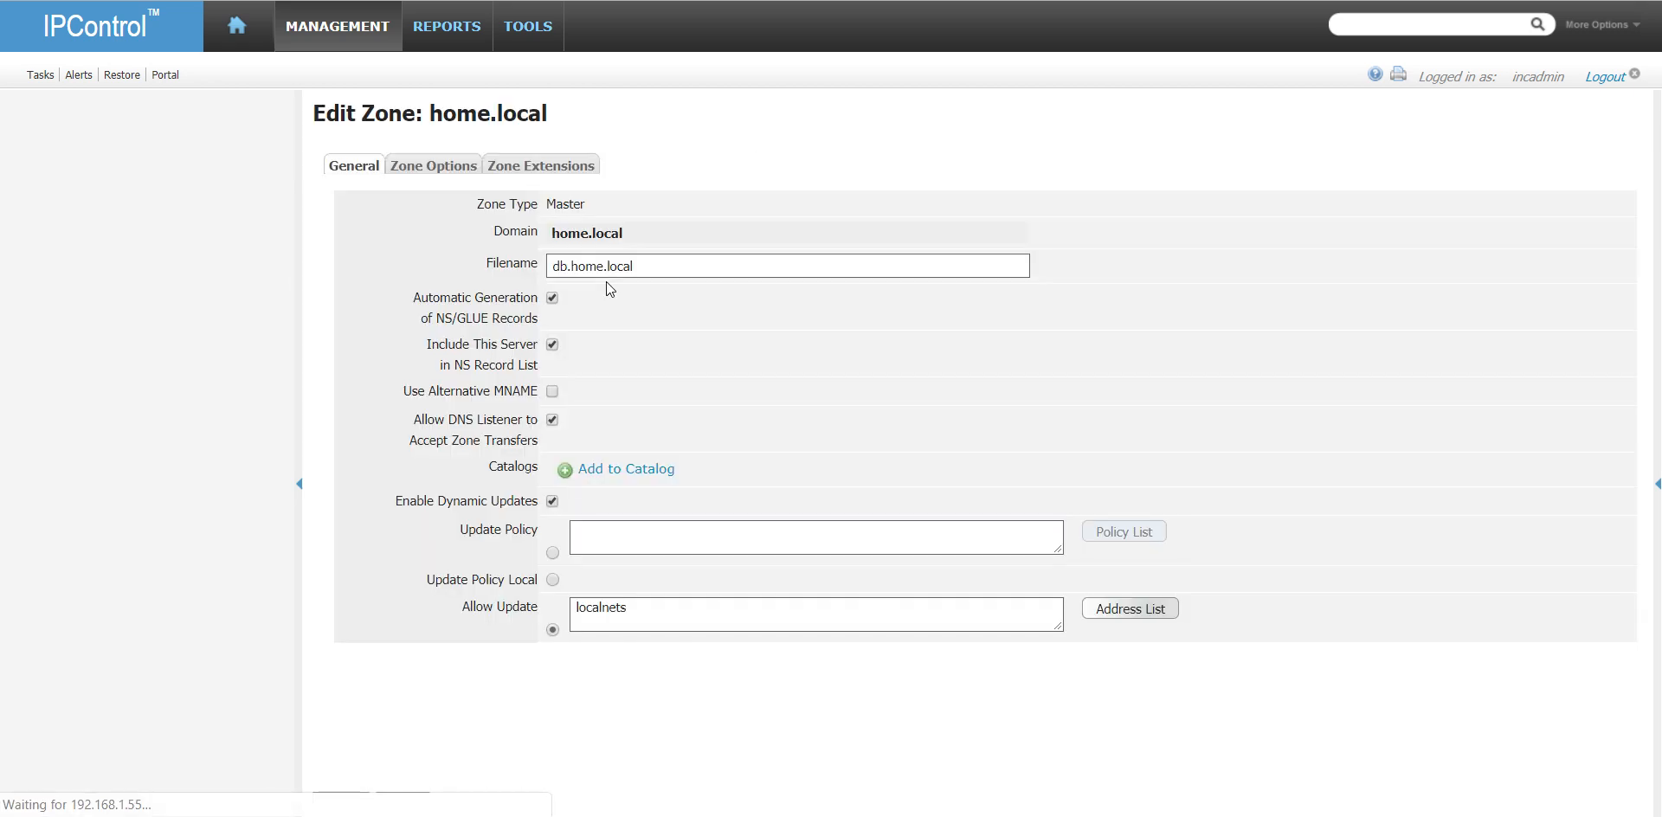
left_click(443, 167)
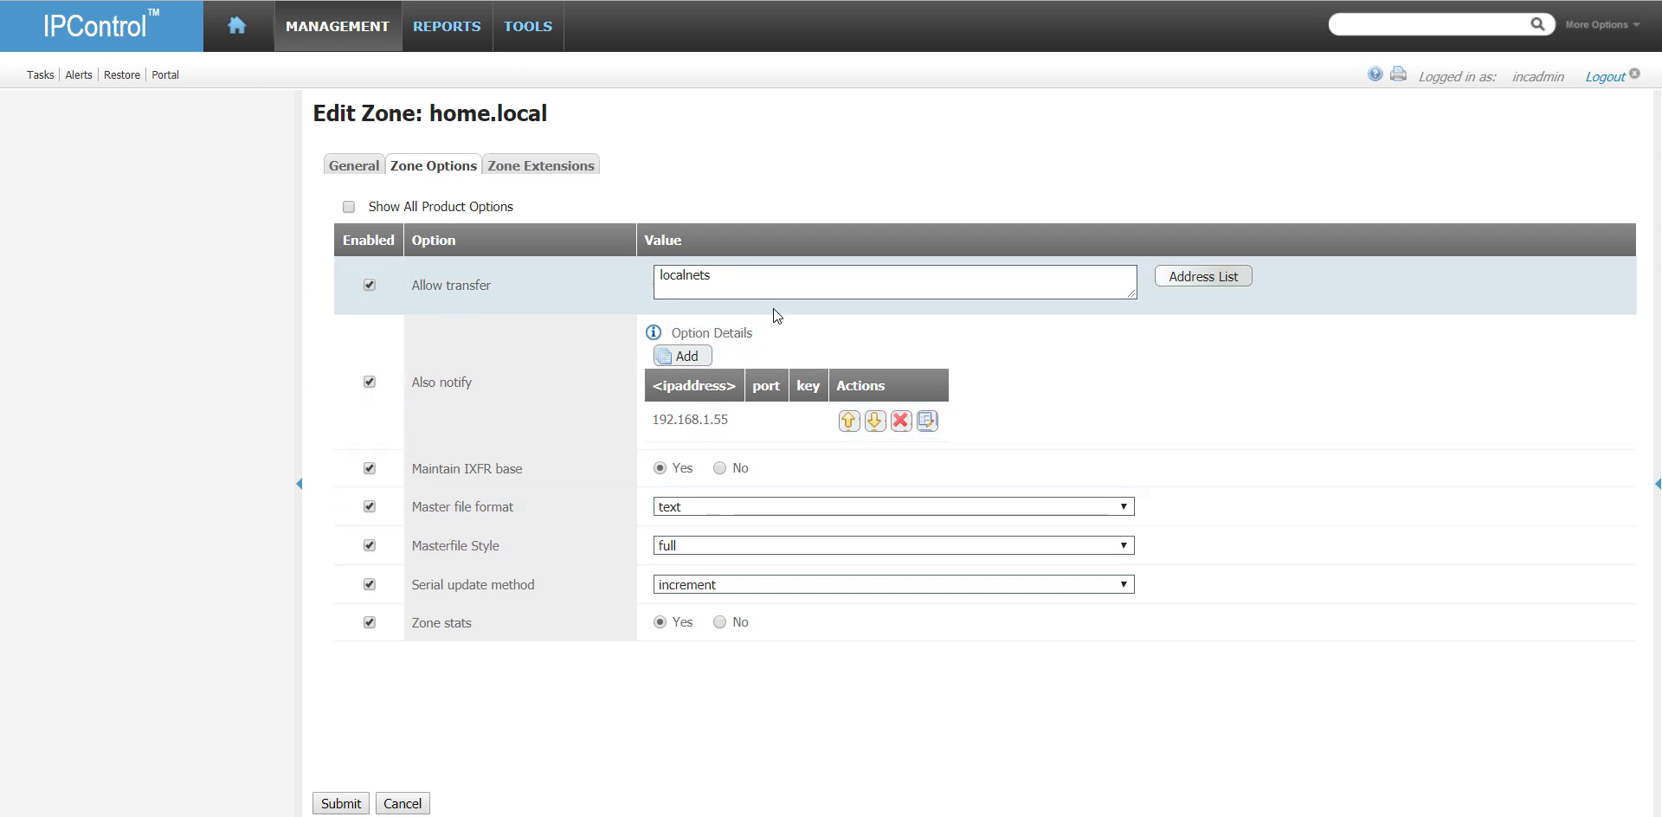
- Replace localnets with the DnsAdmins match list in the zone's Allow transfer option and submit the zone
left_click(750, 282)
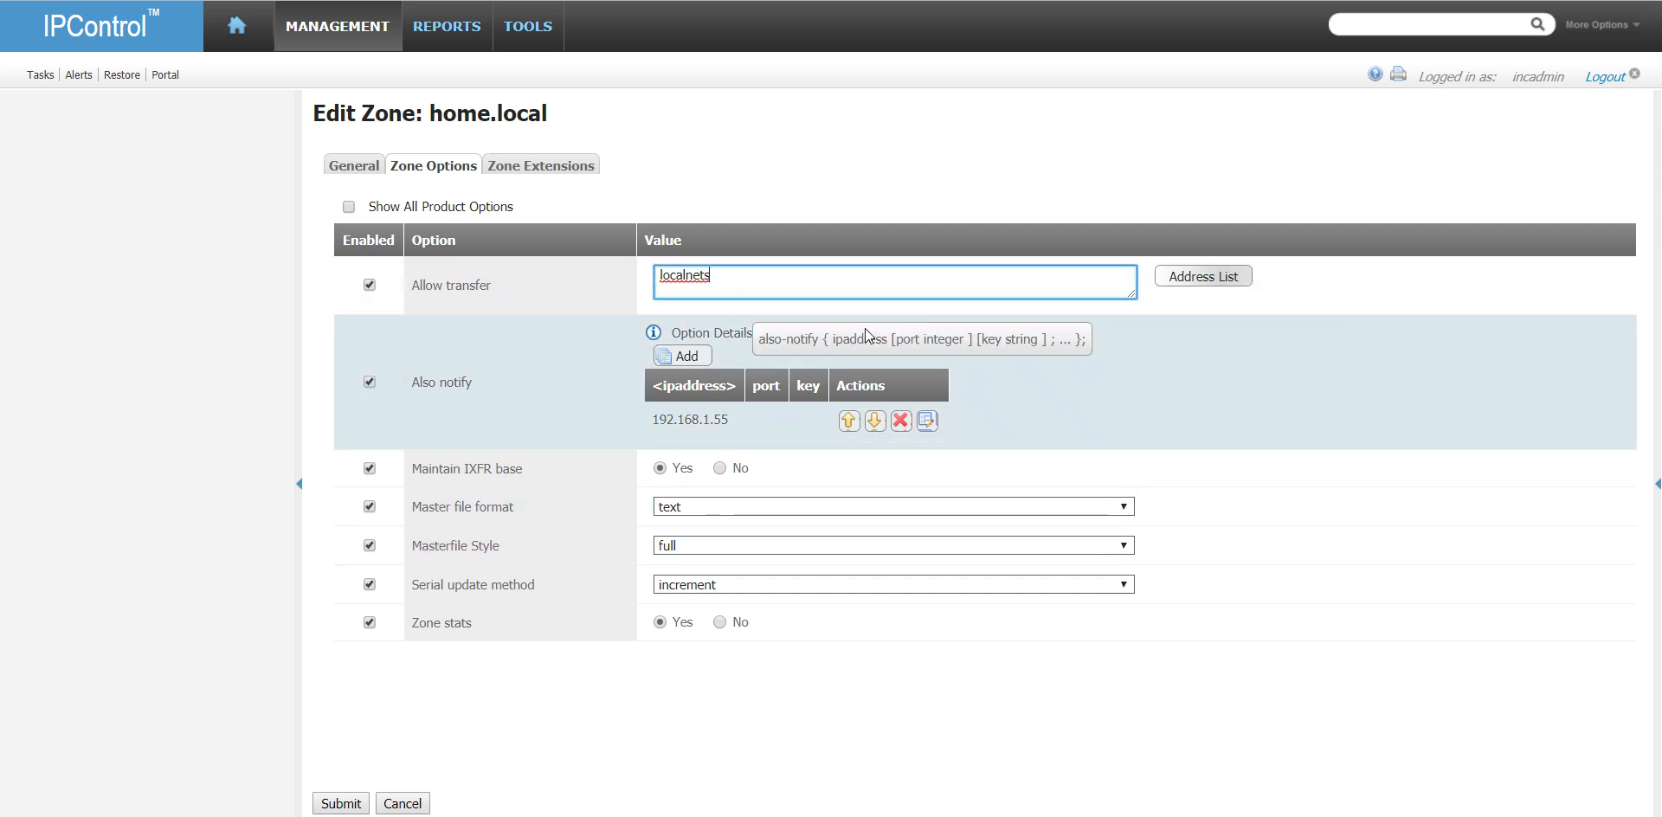
left_click(1174, 277)
left_click(512, 281)
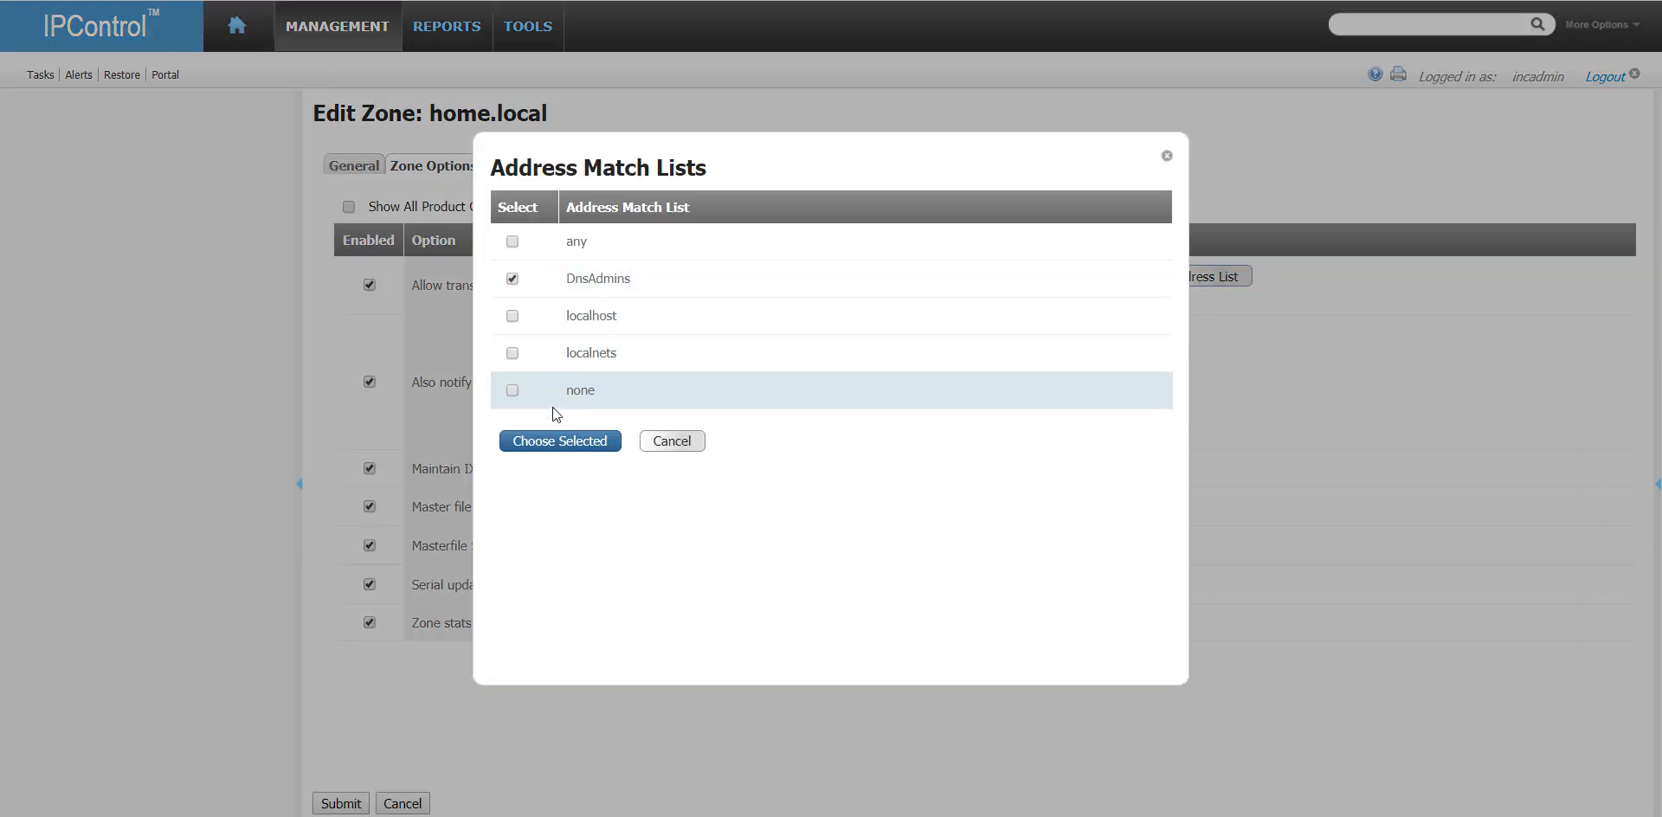
left_click(563, 443)
left_click_drag(719, 275, 450, 287)
key("BackSpace")
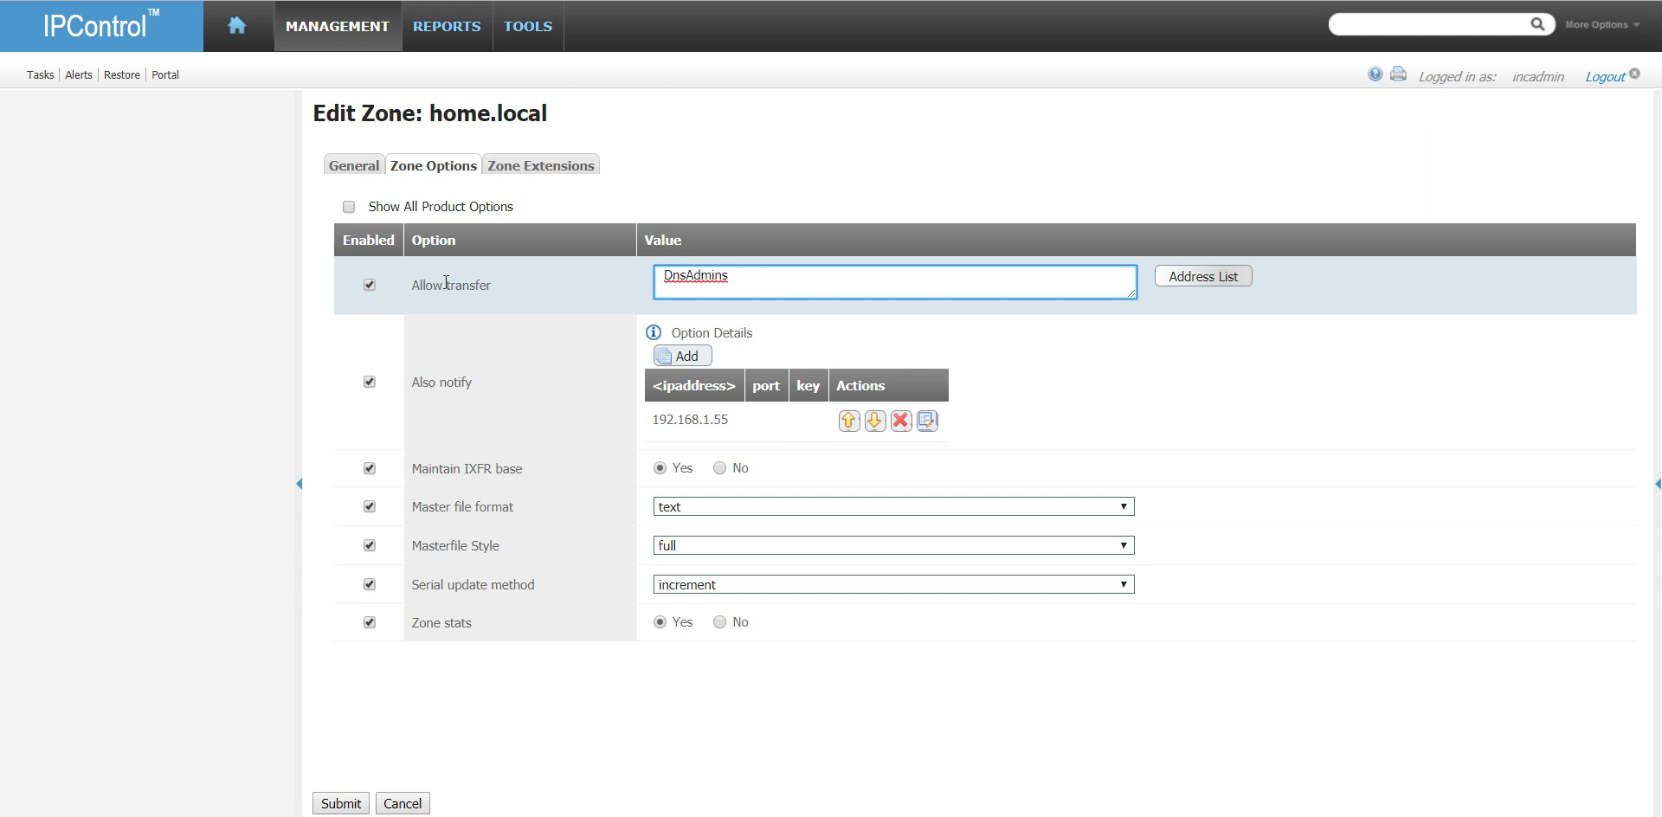
left_click(747, 292)
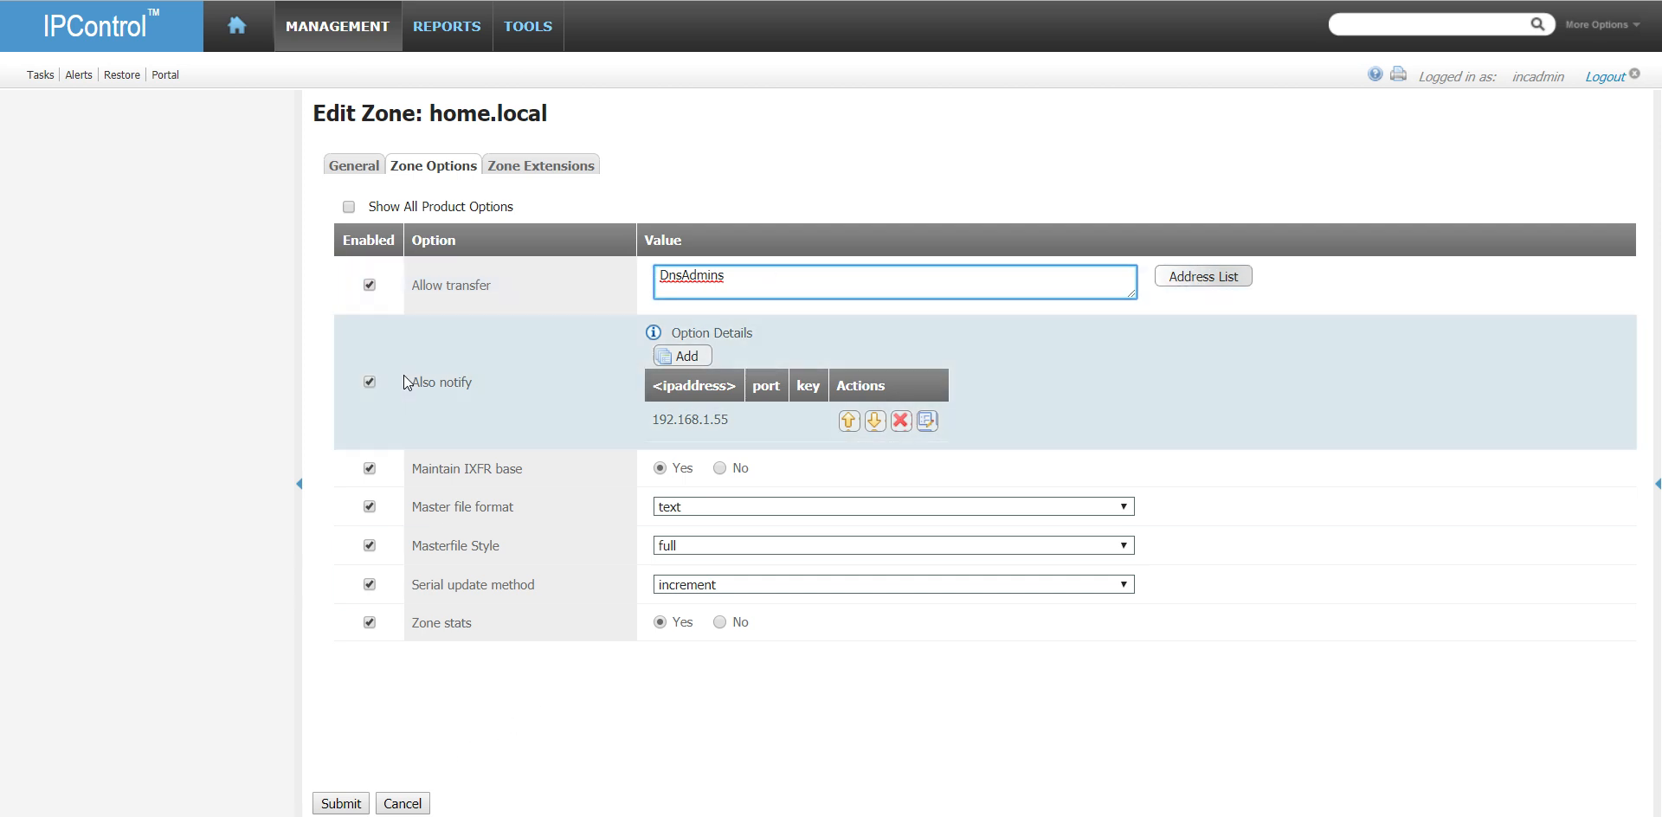
left_click(354, 803)
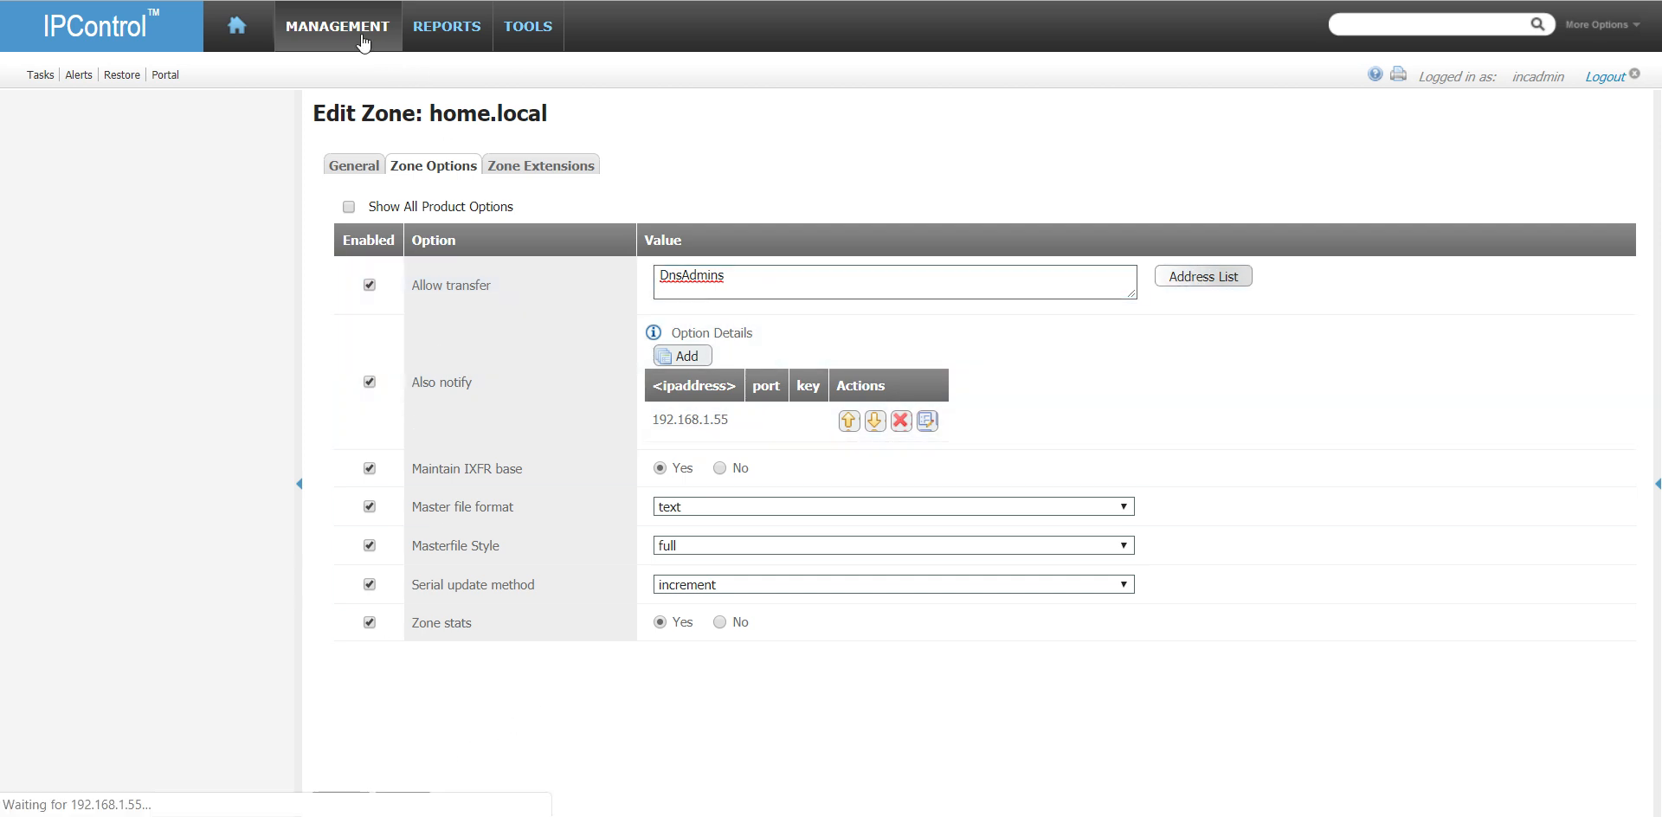
- Submit an immediate DNS Configuration - Configuration Only deployment task for vm-dns1.home.local
mouse_move(355, 24)
left_click(584, 123)
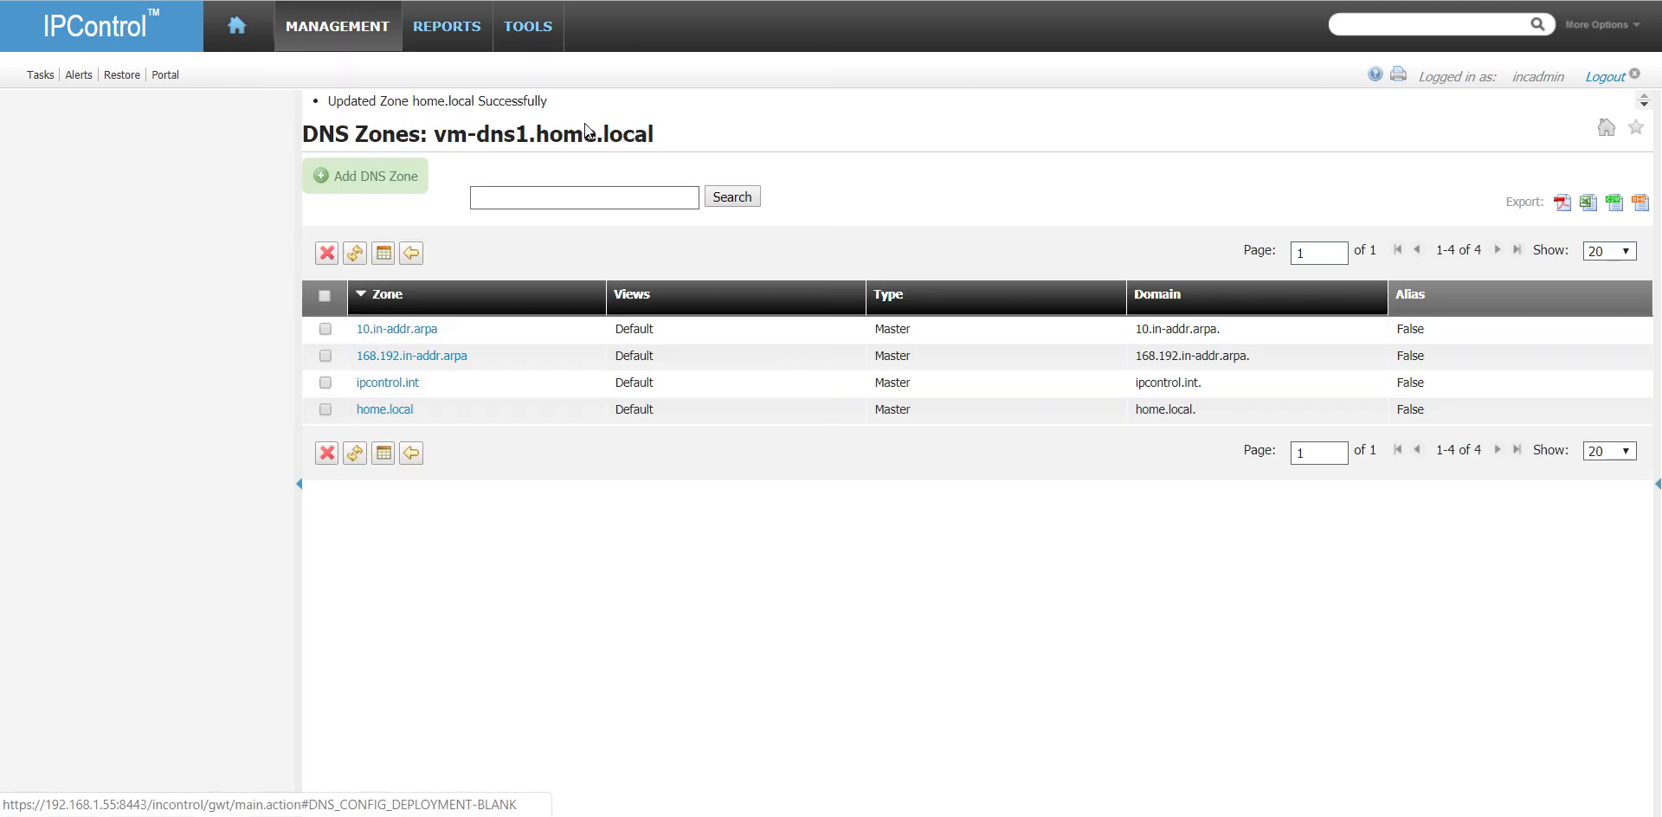
left_click(1114, 164)
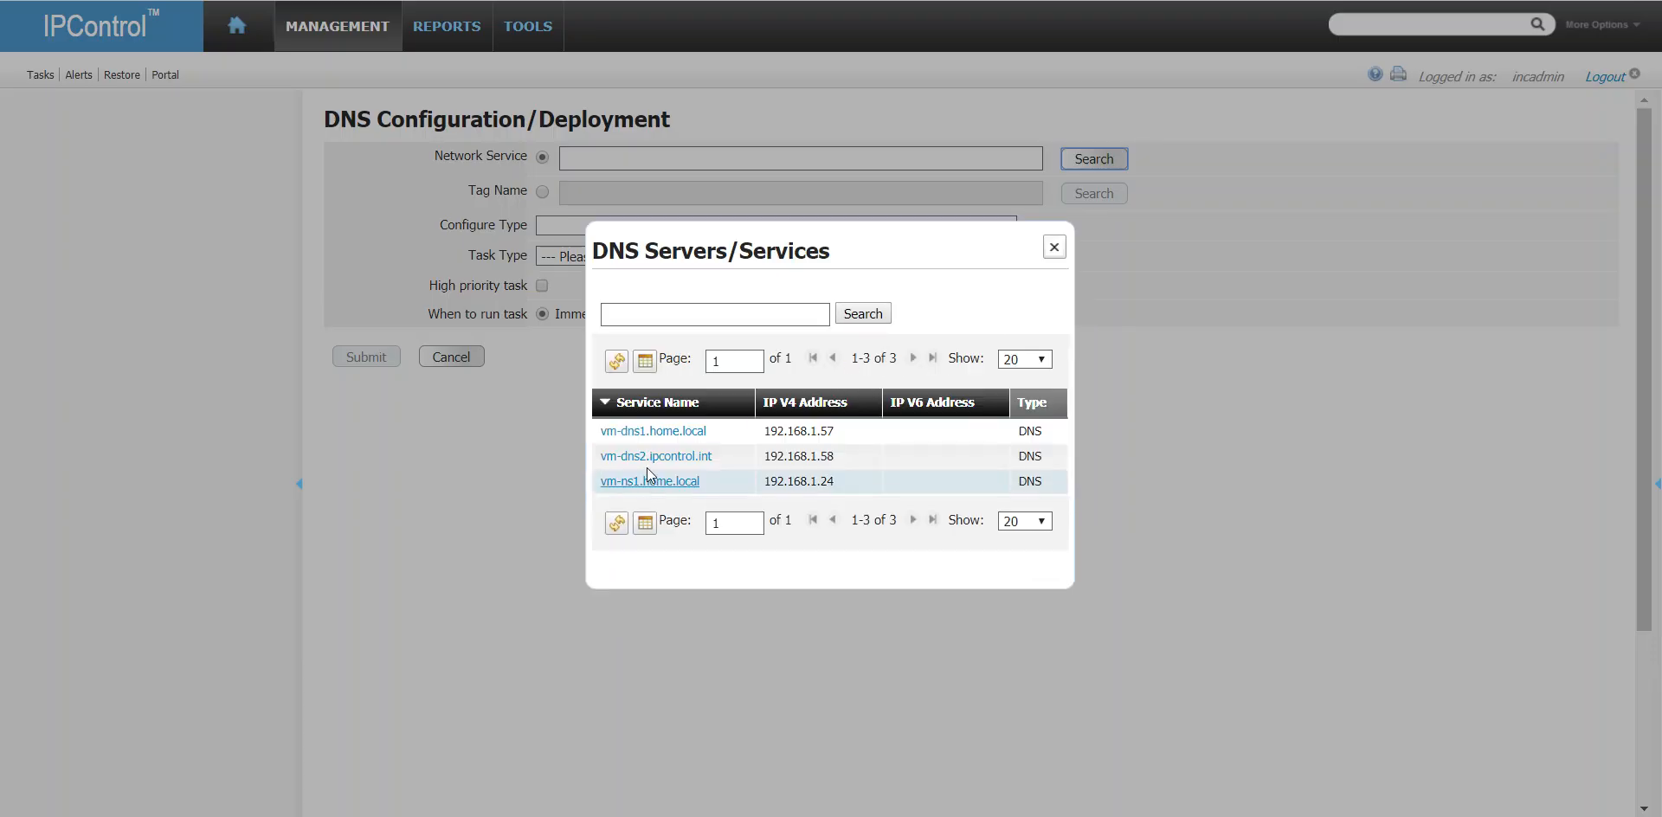
left_click(682, 443)
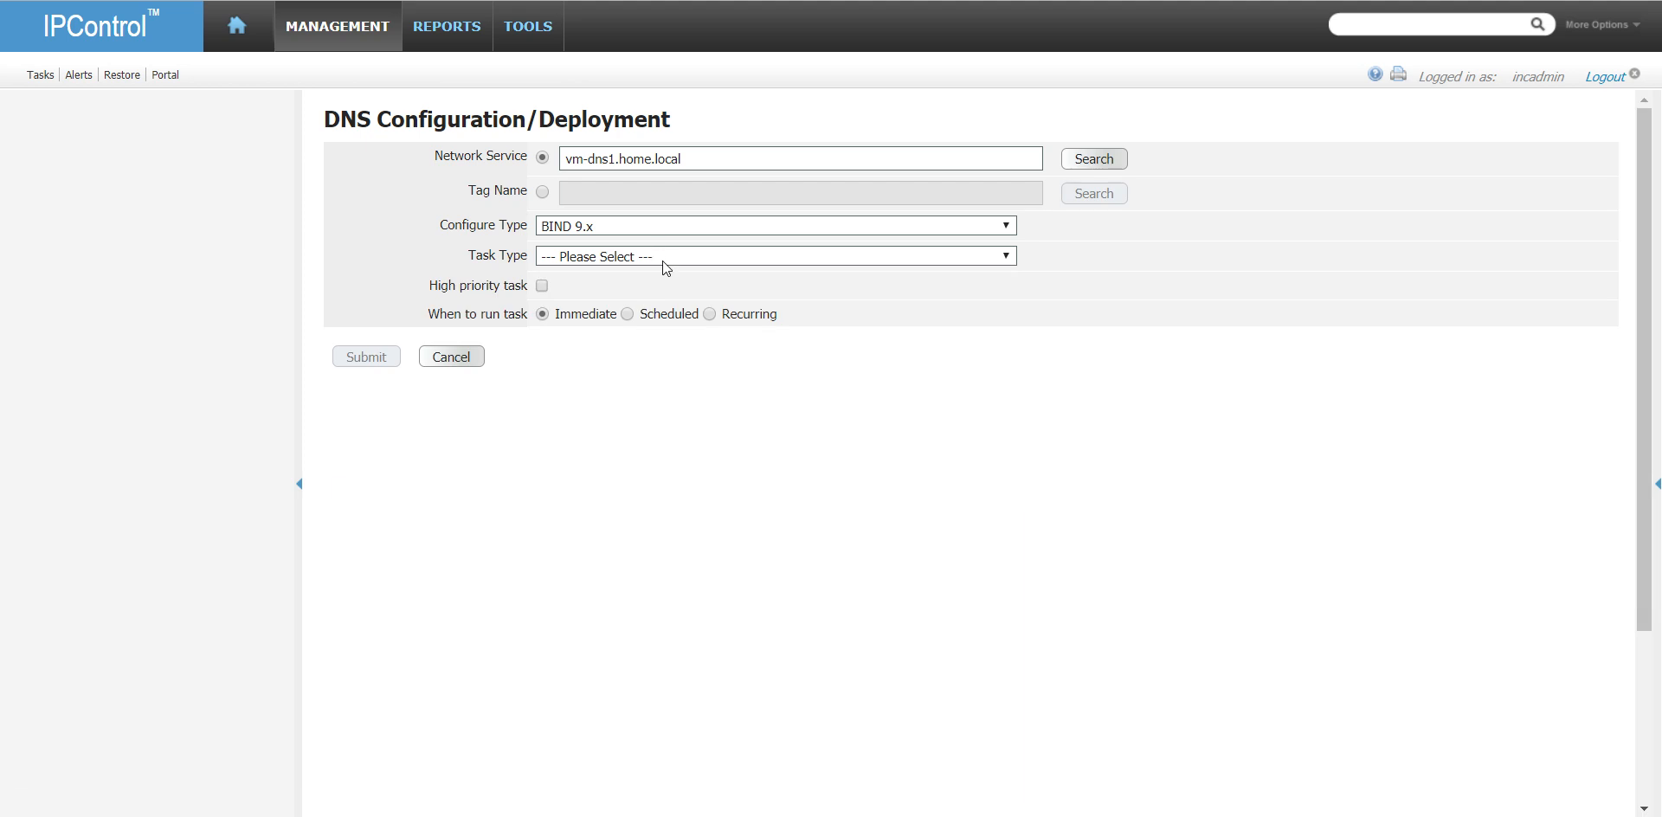
left_click(658, 255)
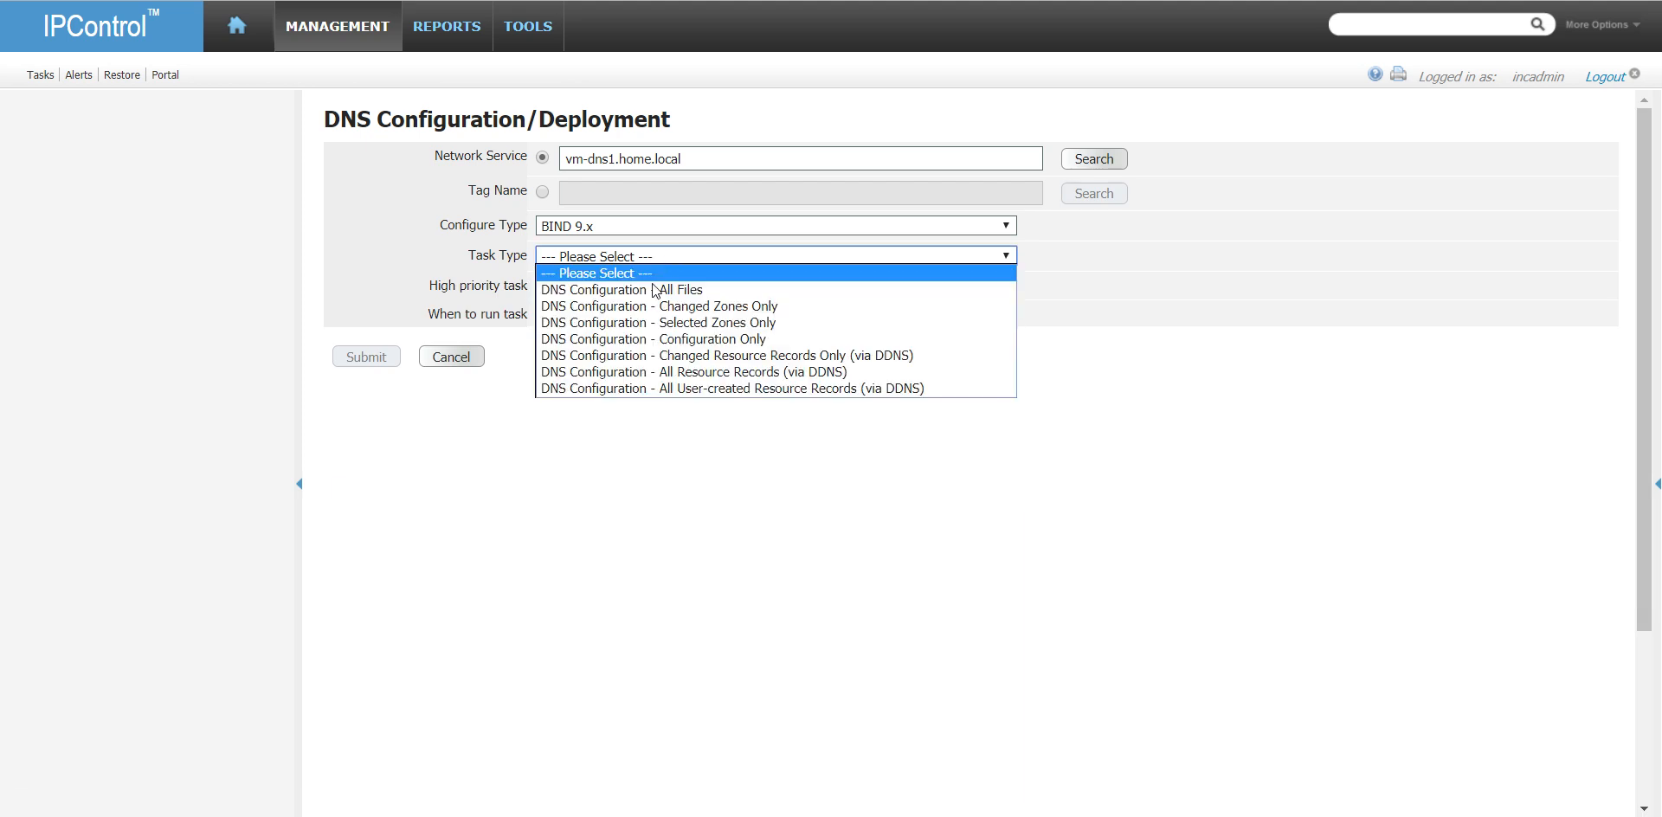
left_click(684, 339)
left_click(374, 509)
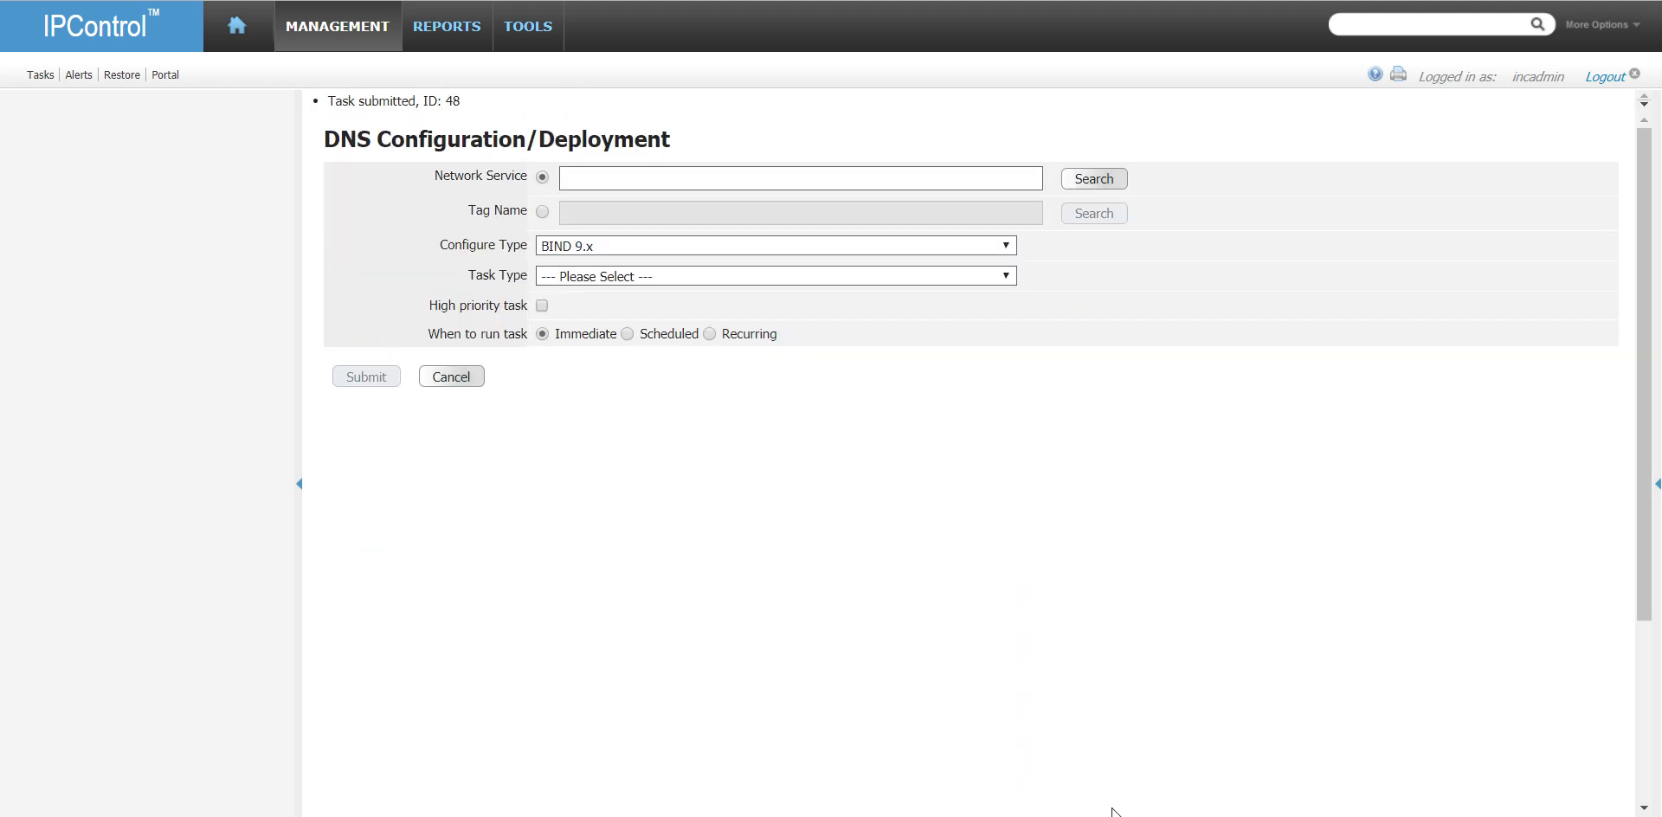
- Check the status of the submitted DNS configuration task by opening and refreshing the task list
key("alt+Tab")
left_click(1086, 364)
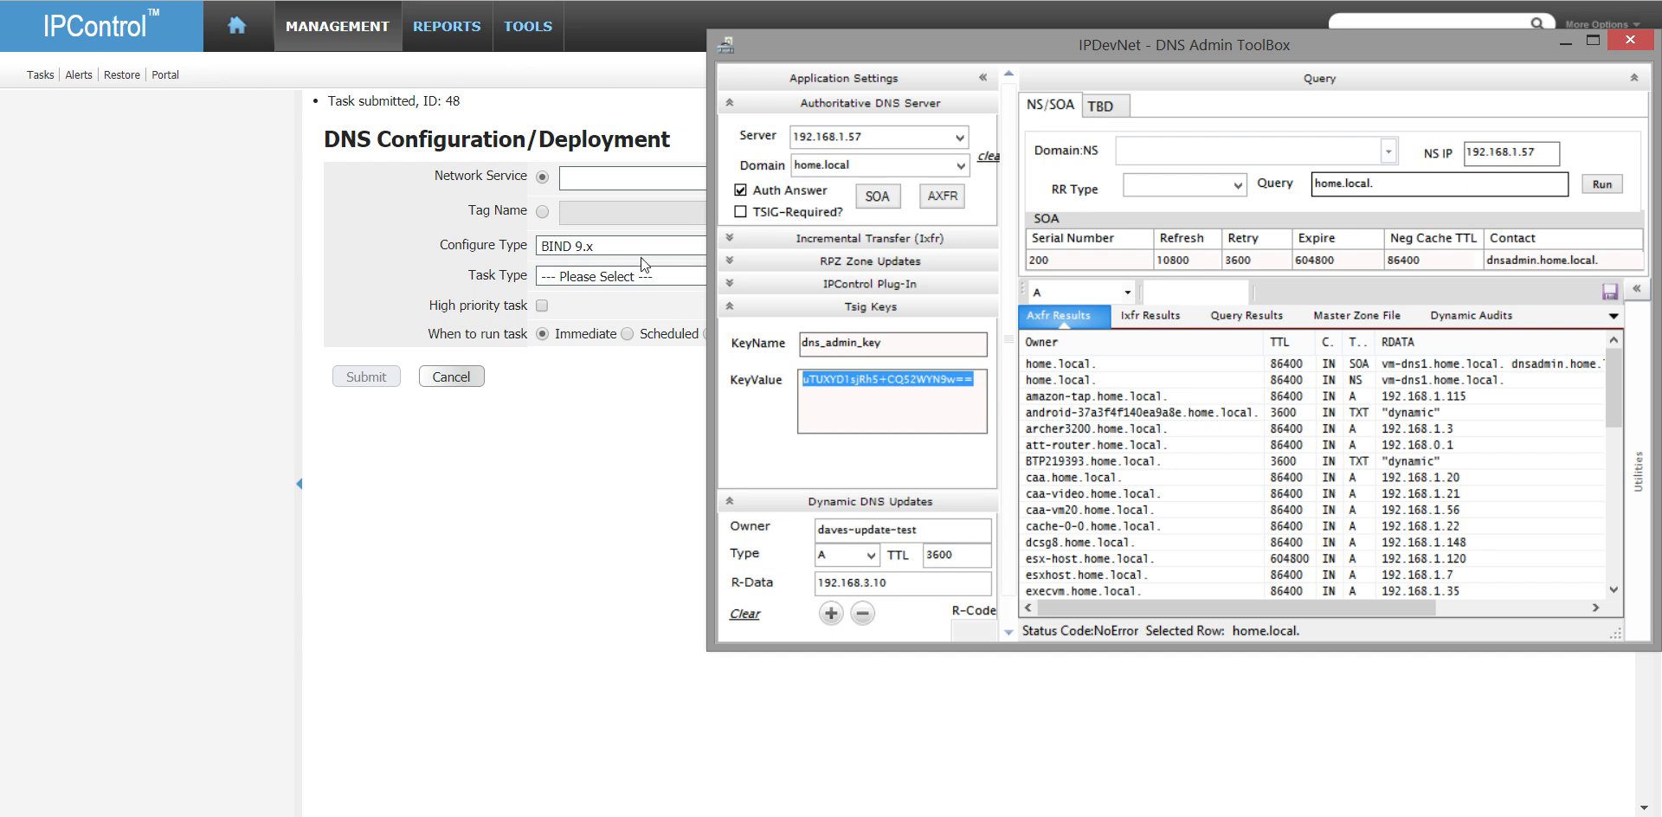
left_click(47, 76)
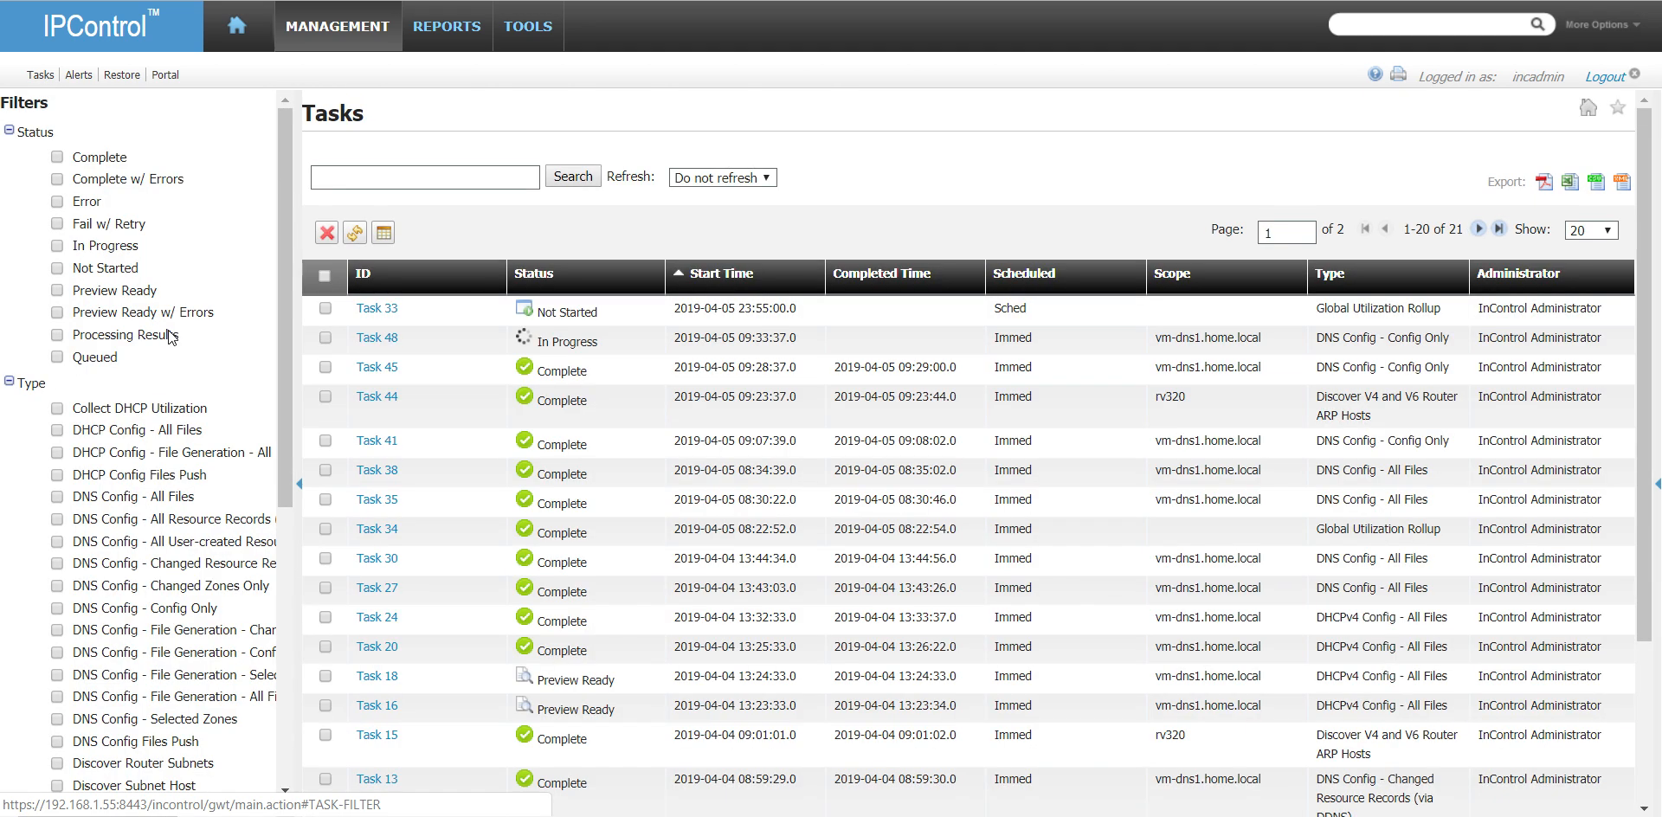
left_click(355, 234)
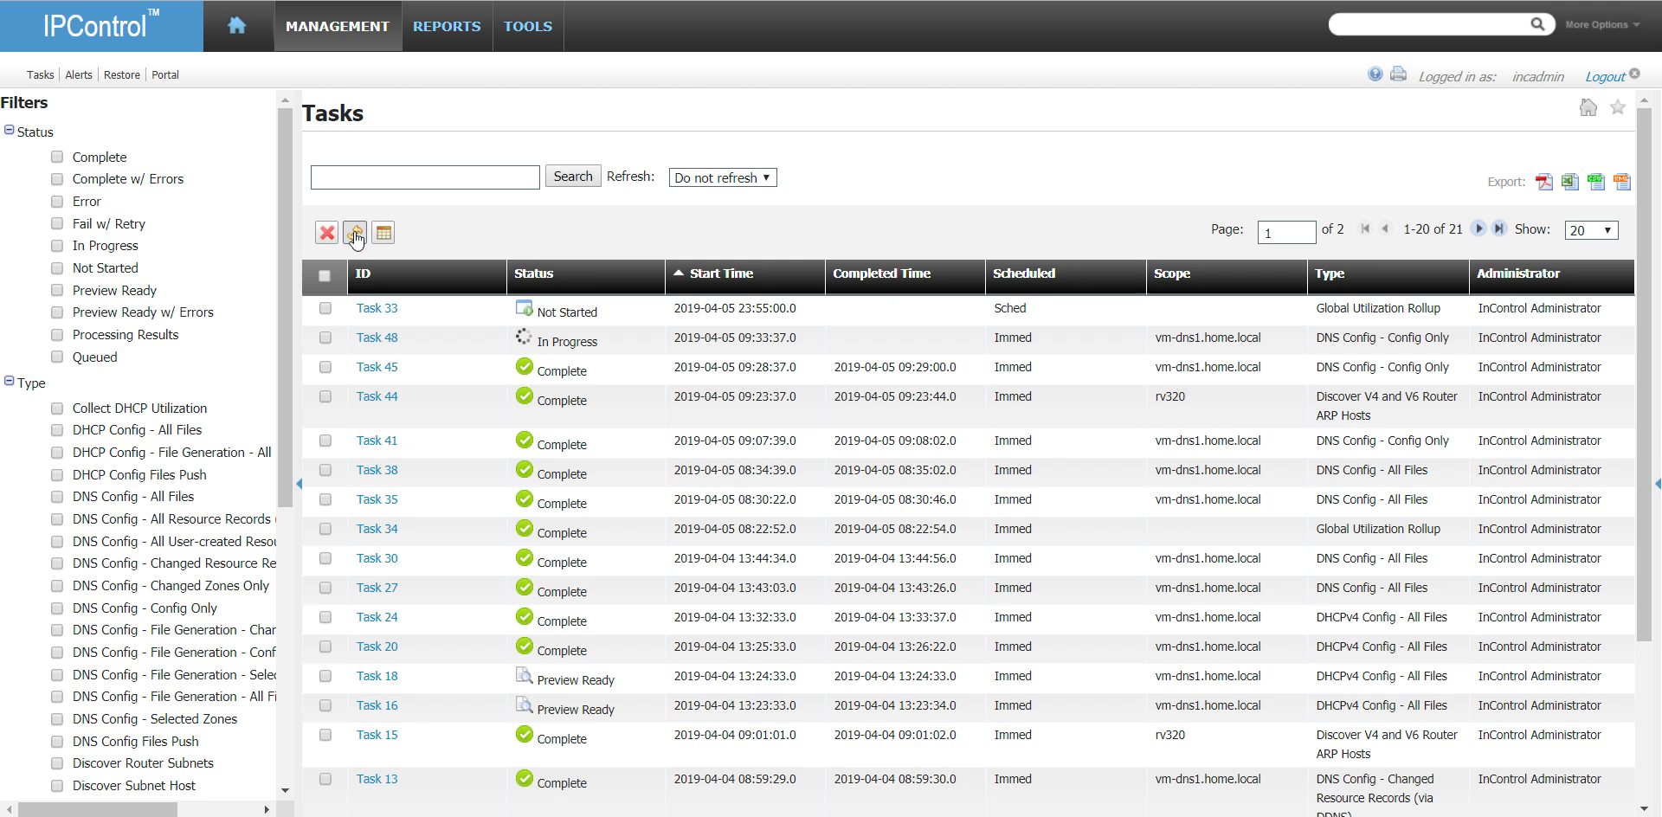
left_click(357, 234)
left_click(356, 235)
left_click(356, 234)
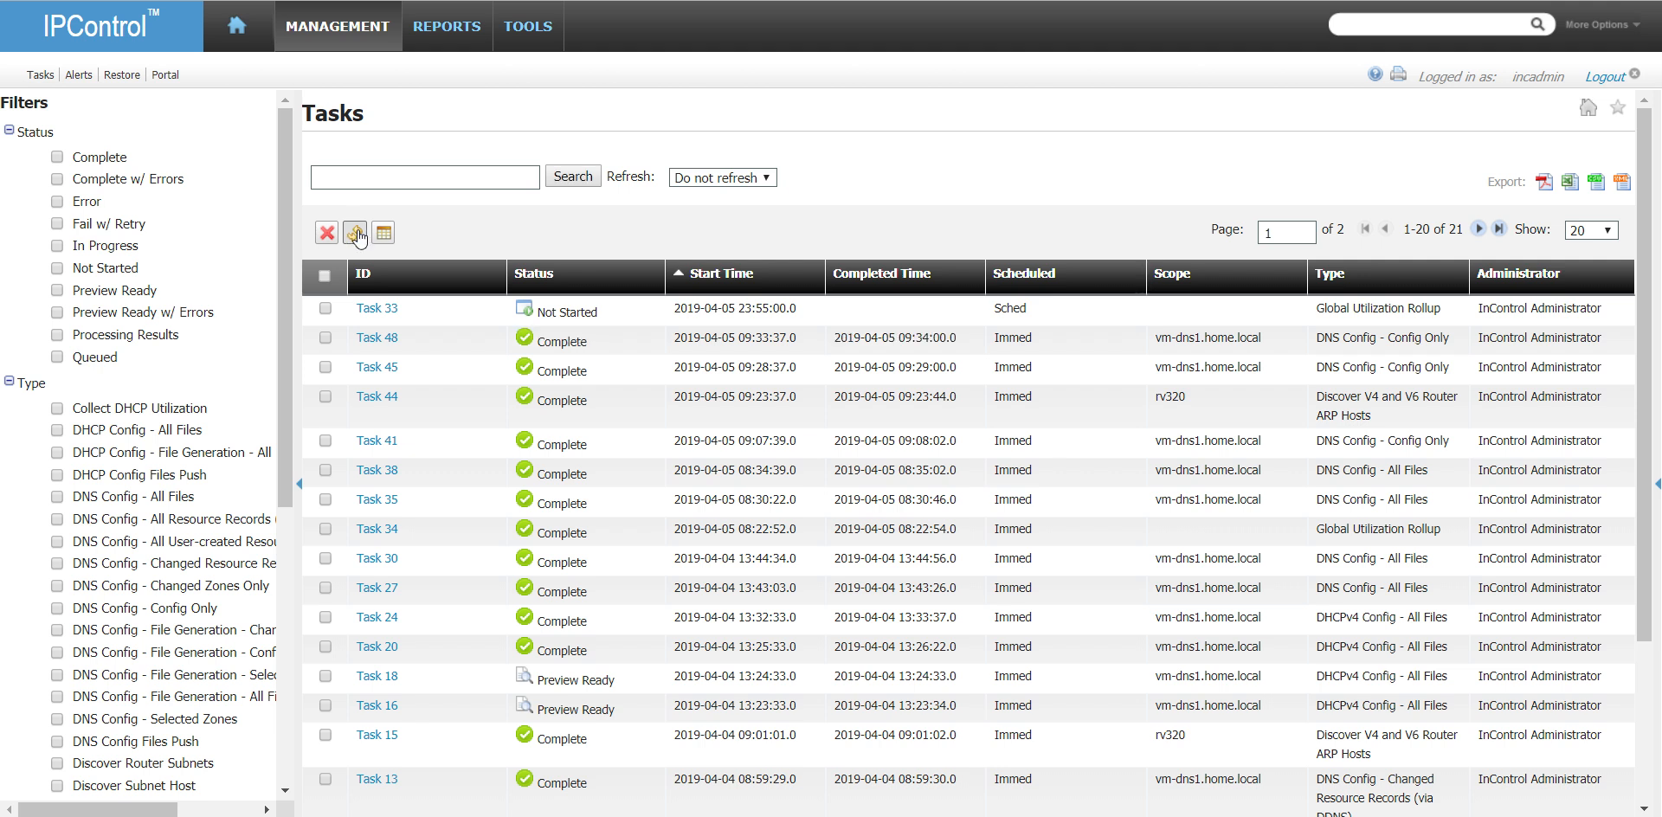
- Switch to DNS Admin ToolBox, query the SOA of home.local on 192.168.1.57, and clear the zone transfer results list
key("alt+Tab")
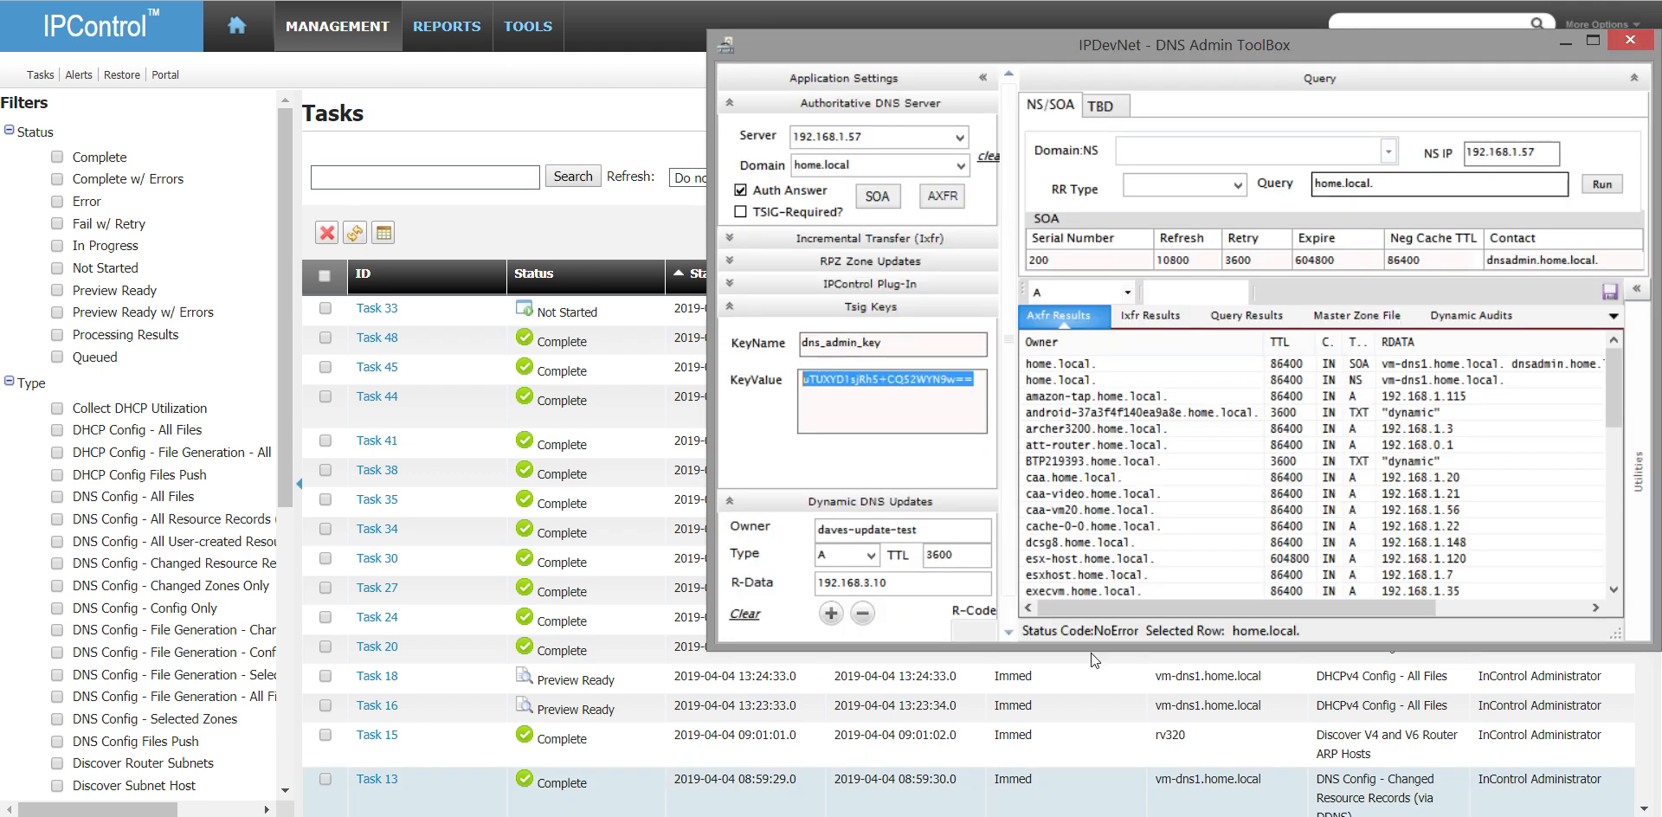
left_click(877, 197)
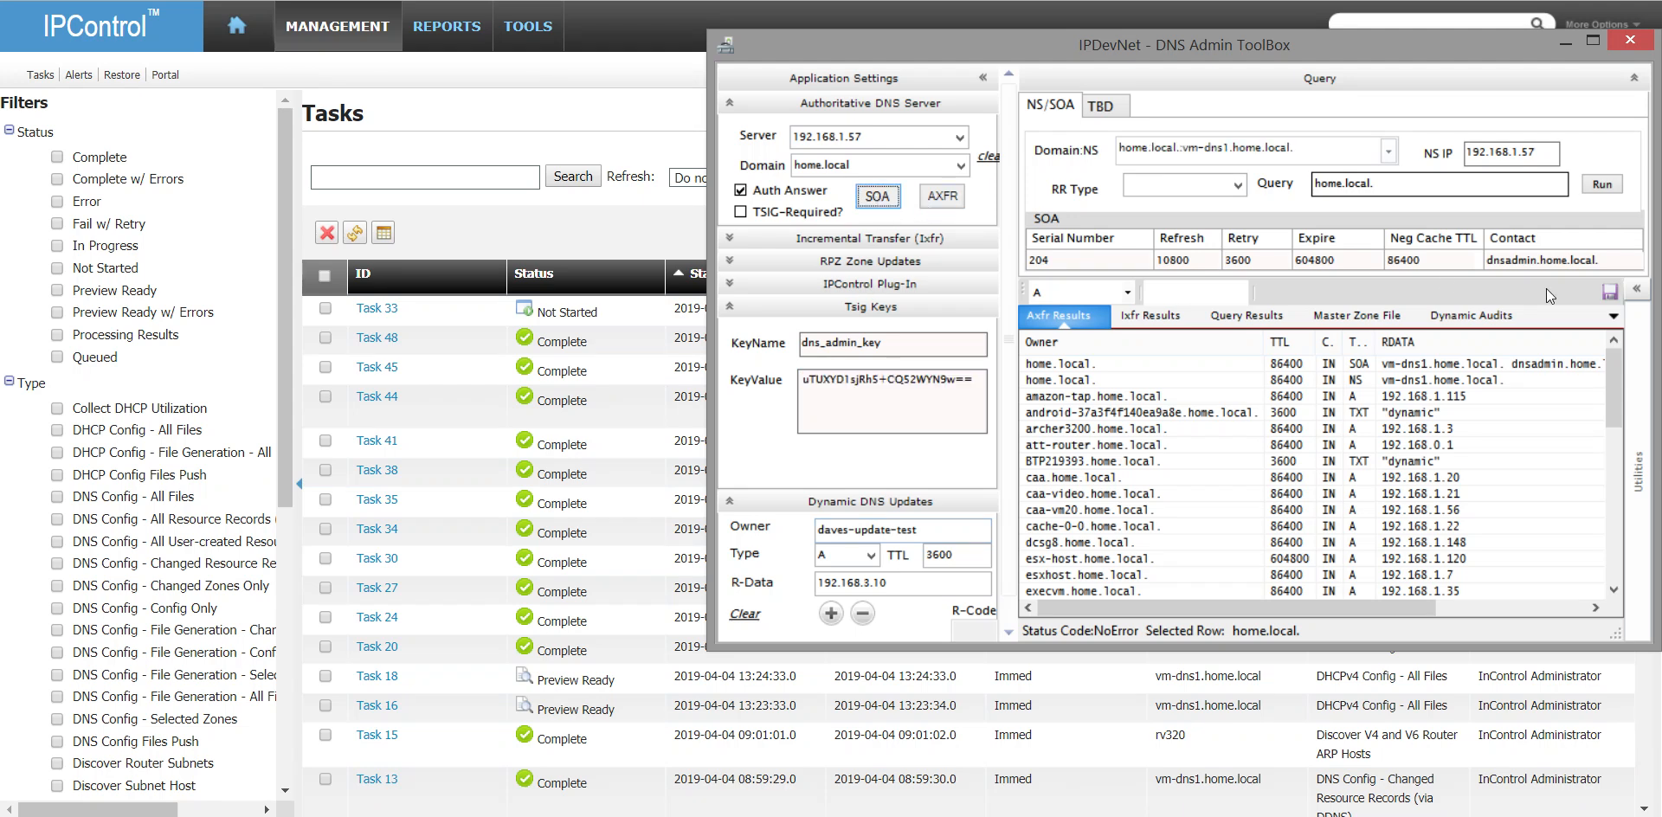
right_click(1273, 394)
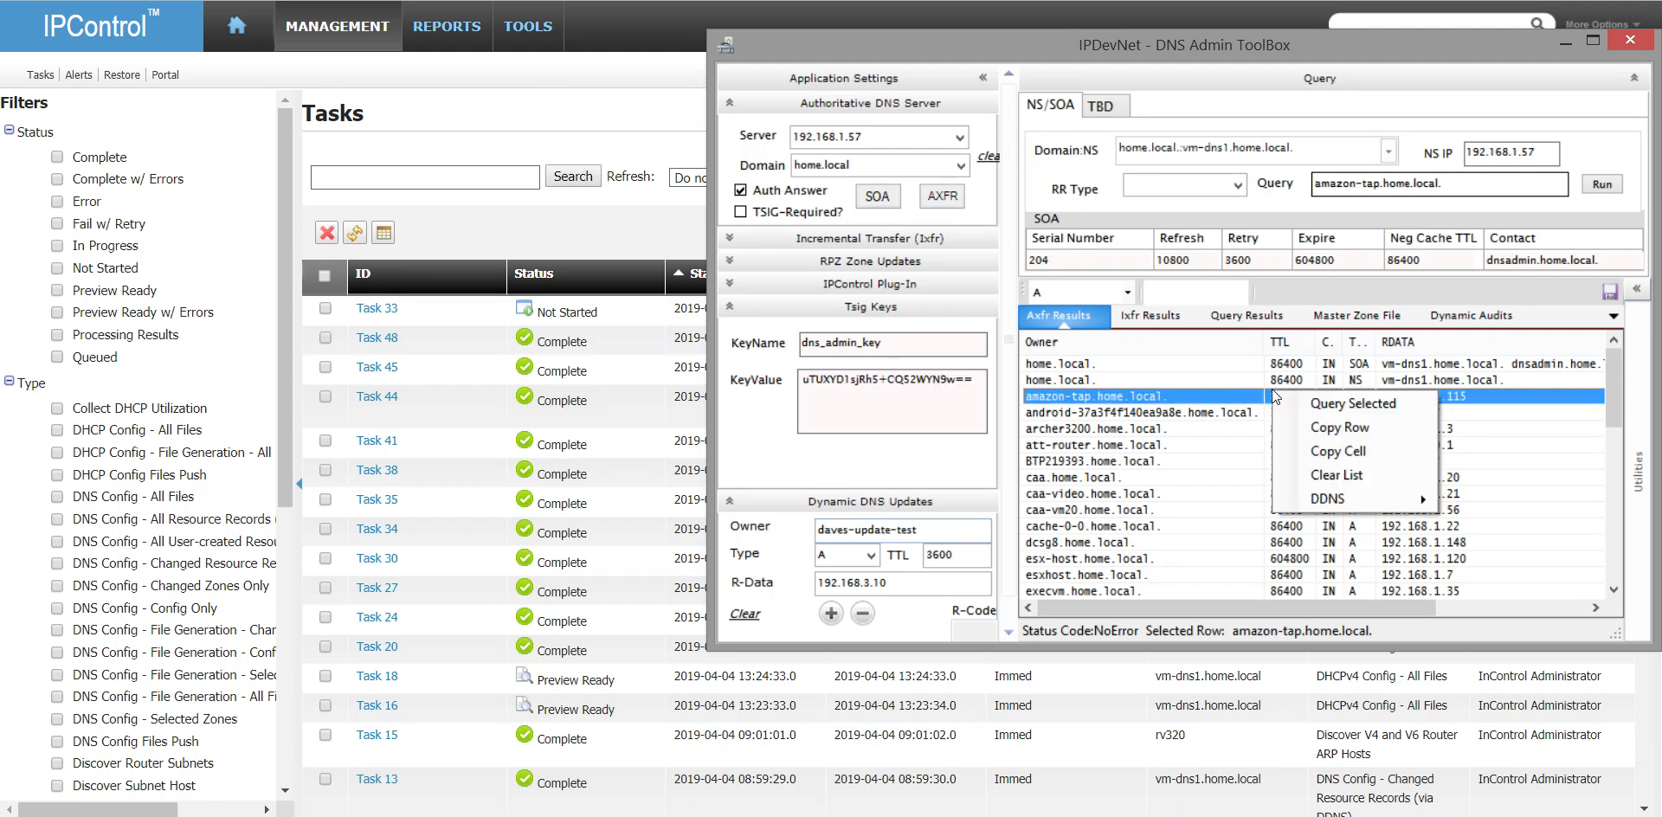
left_click(1336, 476)
left_click(886, 197)
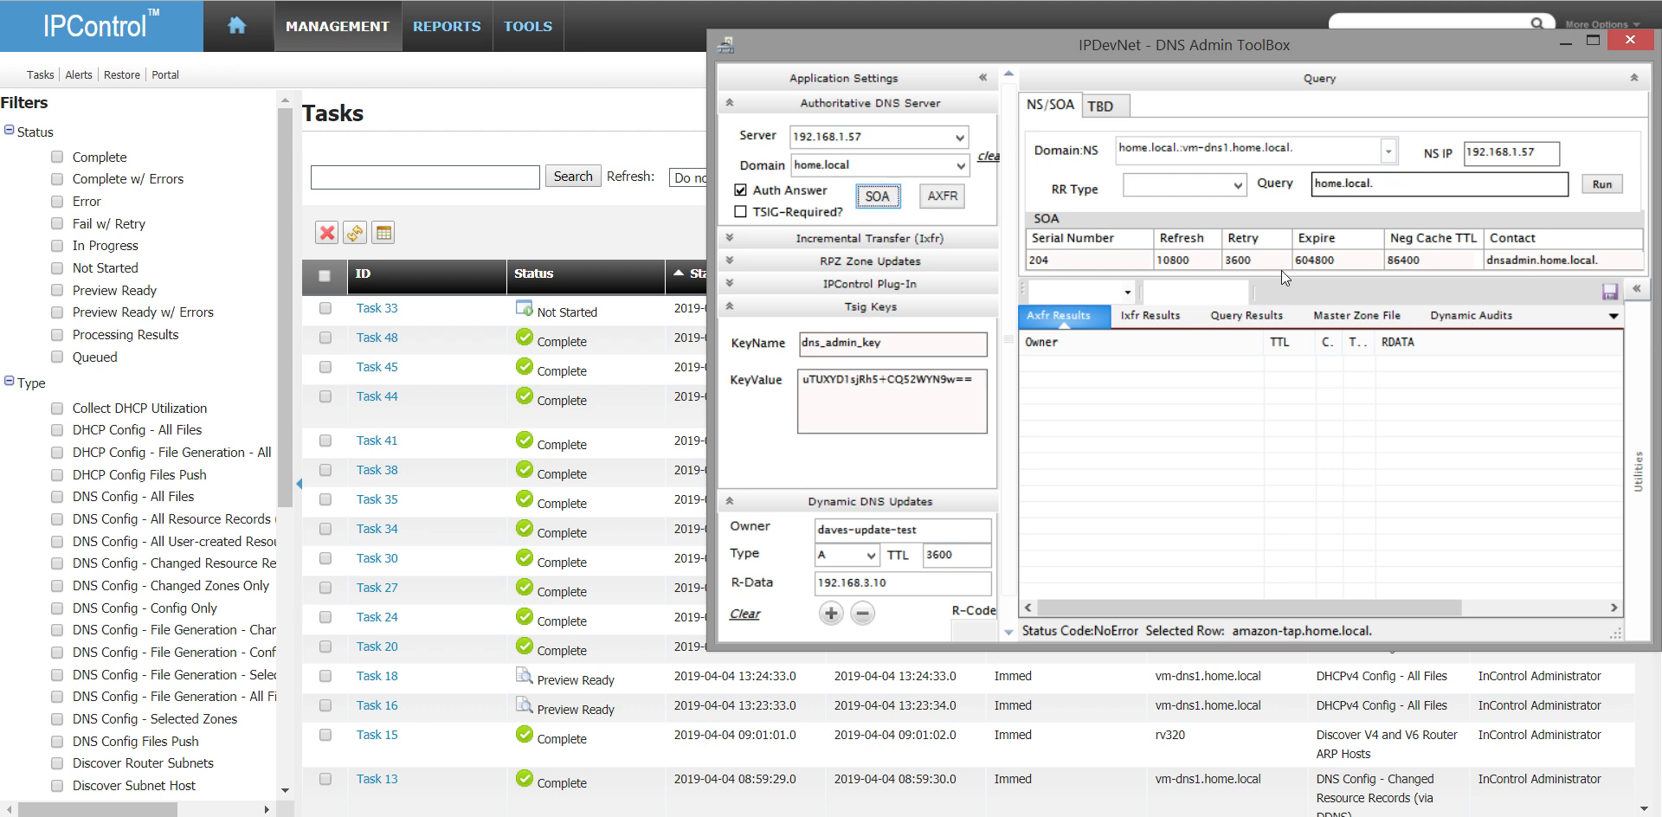
- Request the home.local zone transfer without TSIG, then require TSIG, requery the SOA, and repeat the transfer
left_click(944, 198)
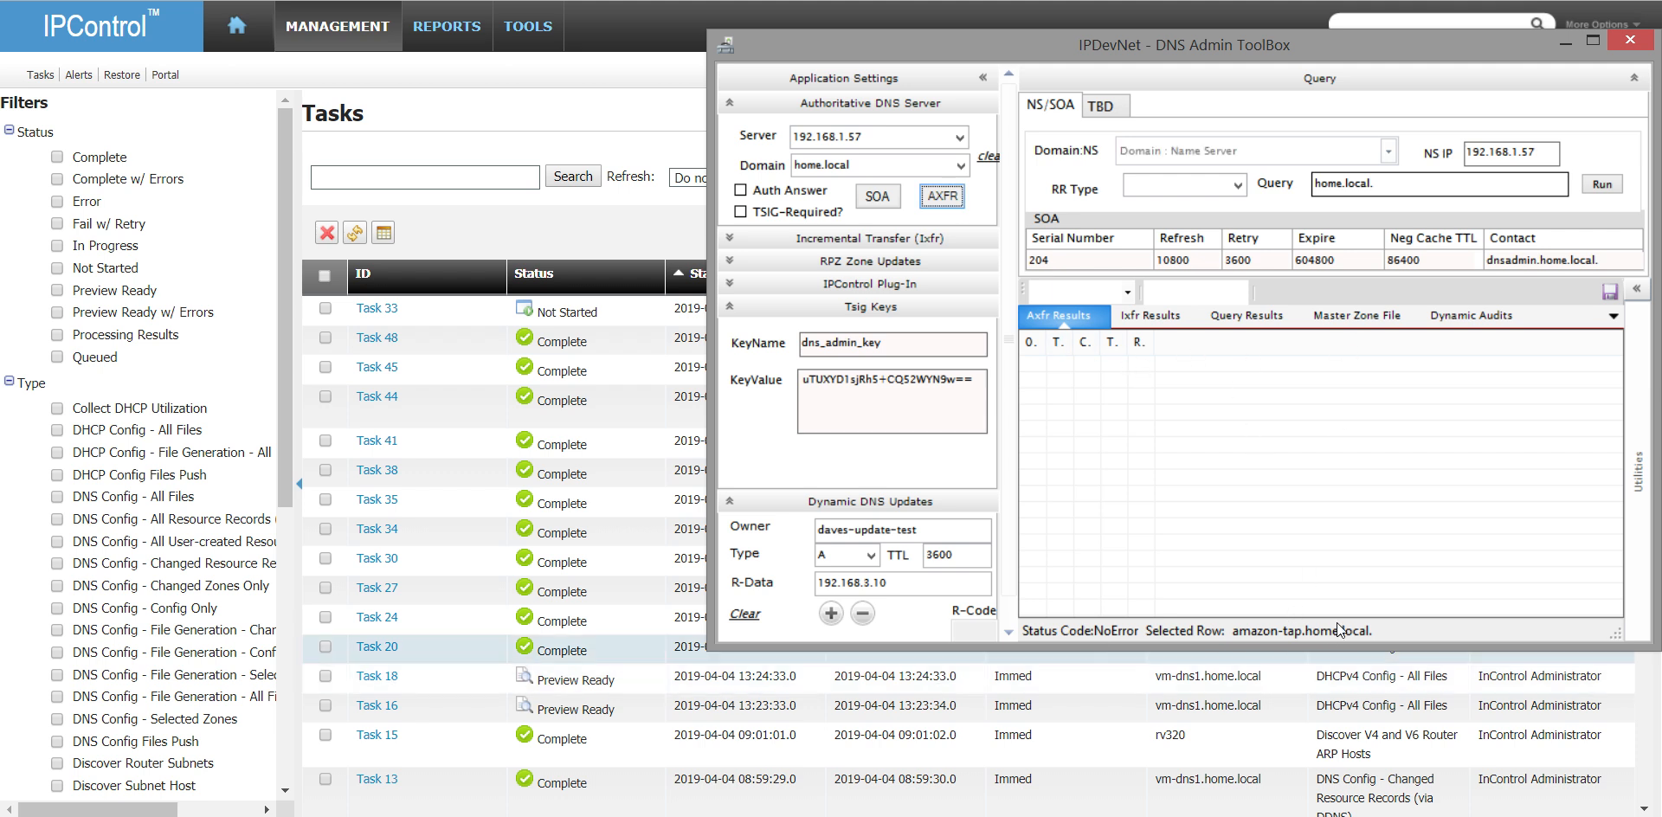
left_click(801, 215)
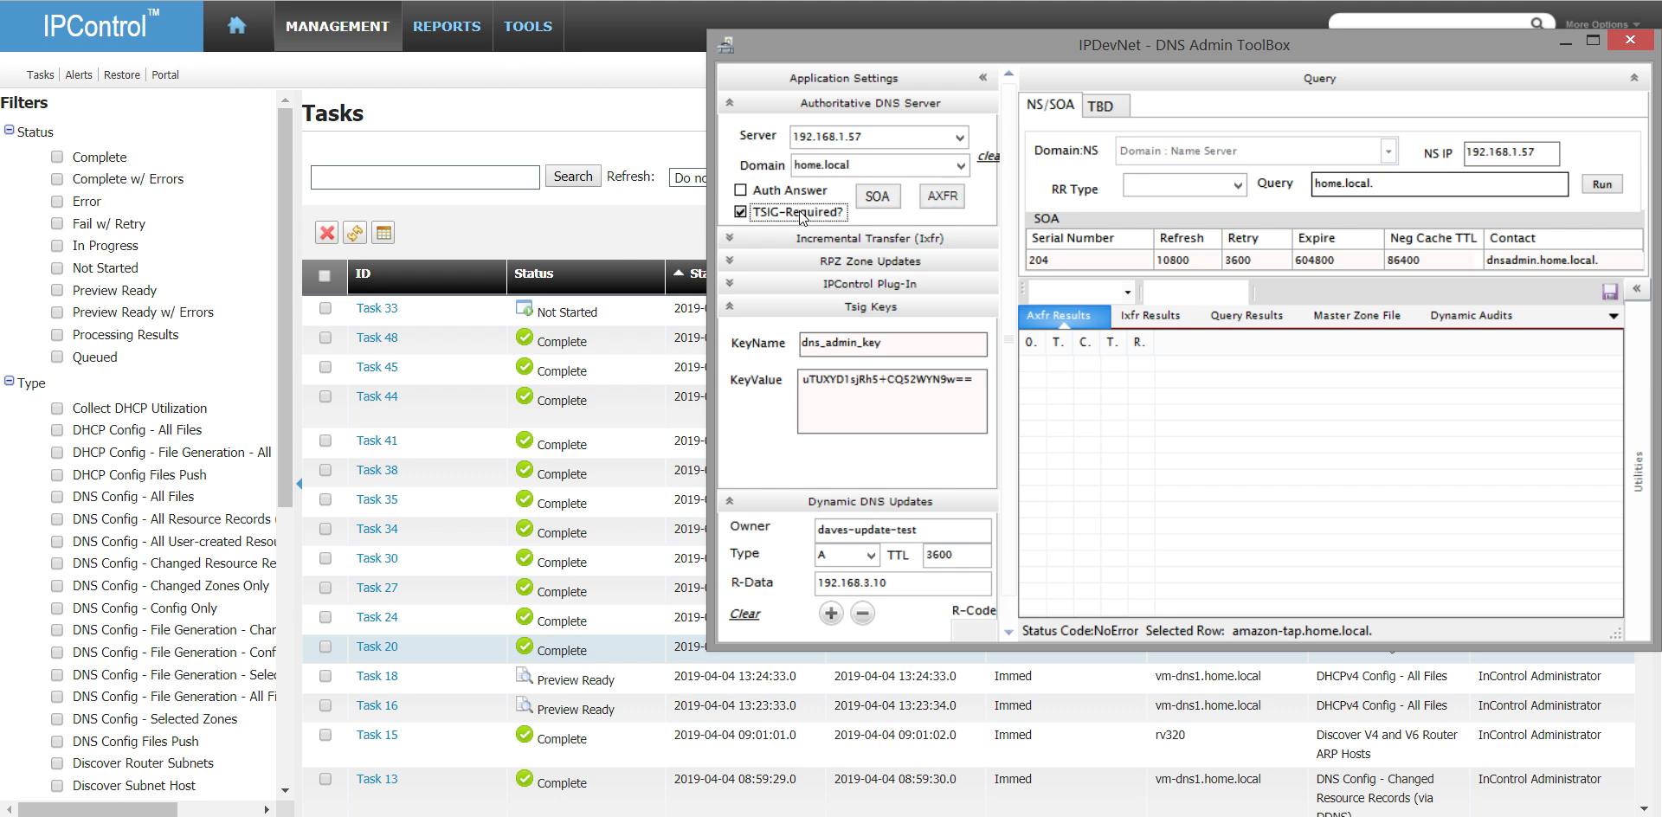
left_click(868, 197)
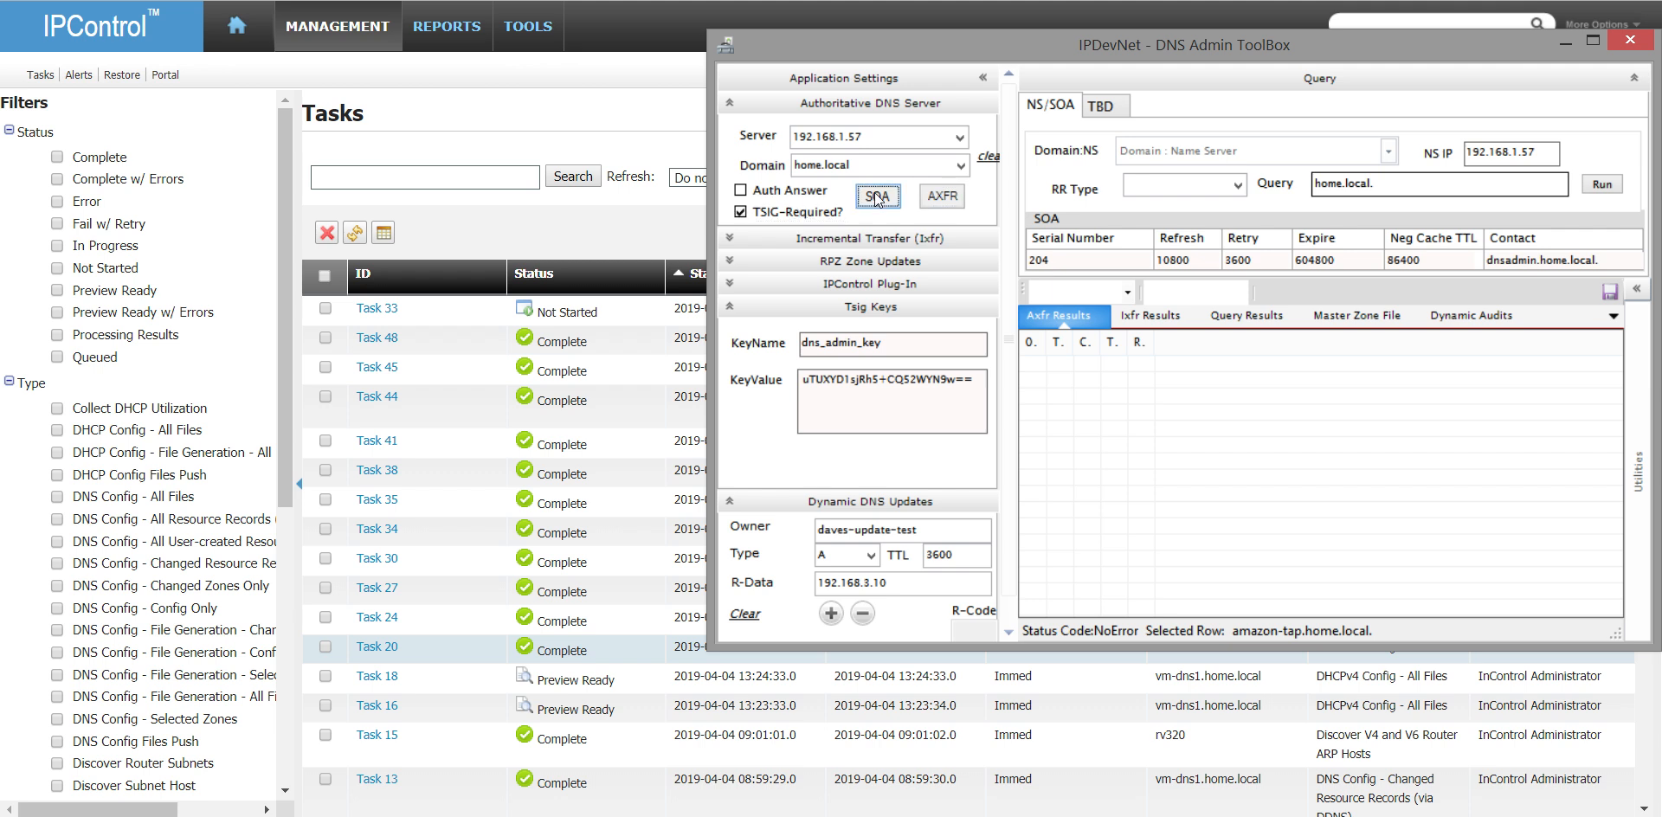
left_click(938, 196)
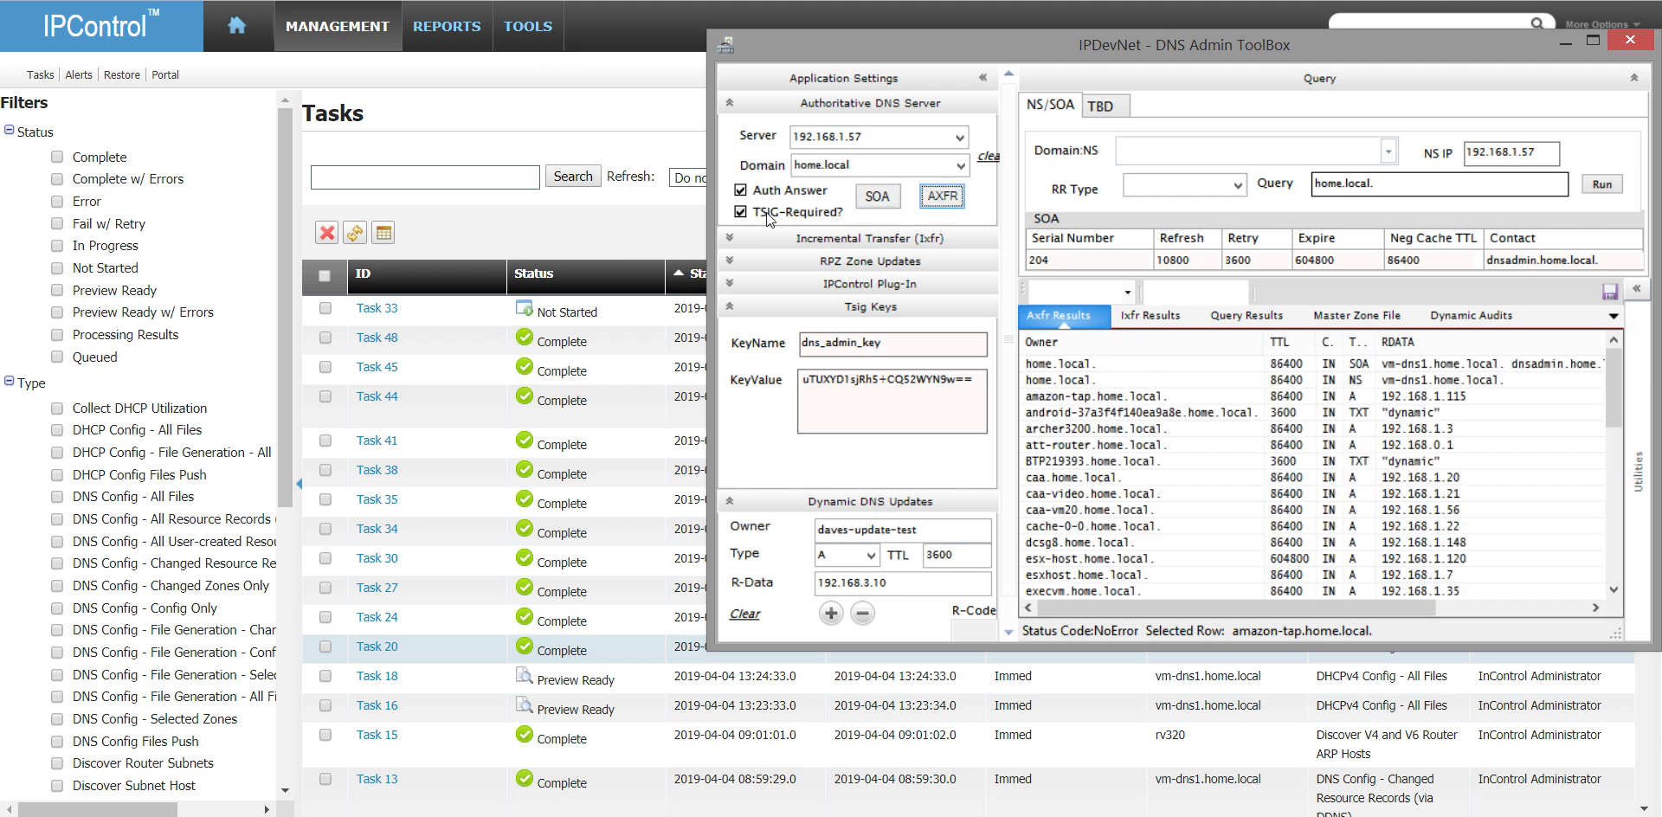
left_click(985, 377)
left_click(1333, 466)
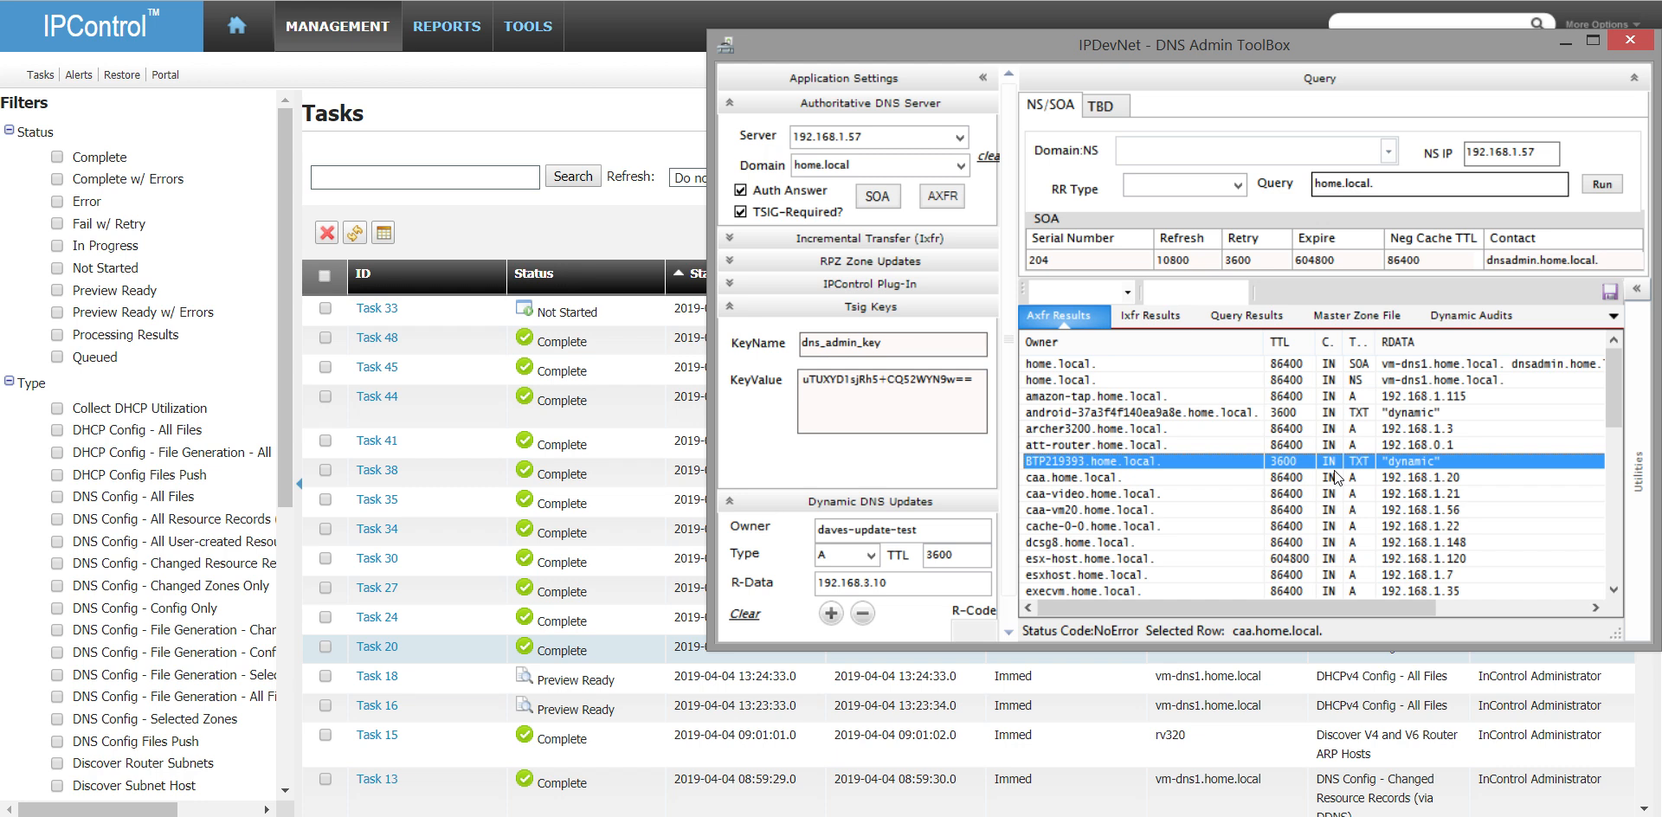
- Switch back to IPControl and open the DNS address match lists
left_click(580, 218)
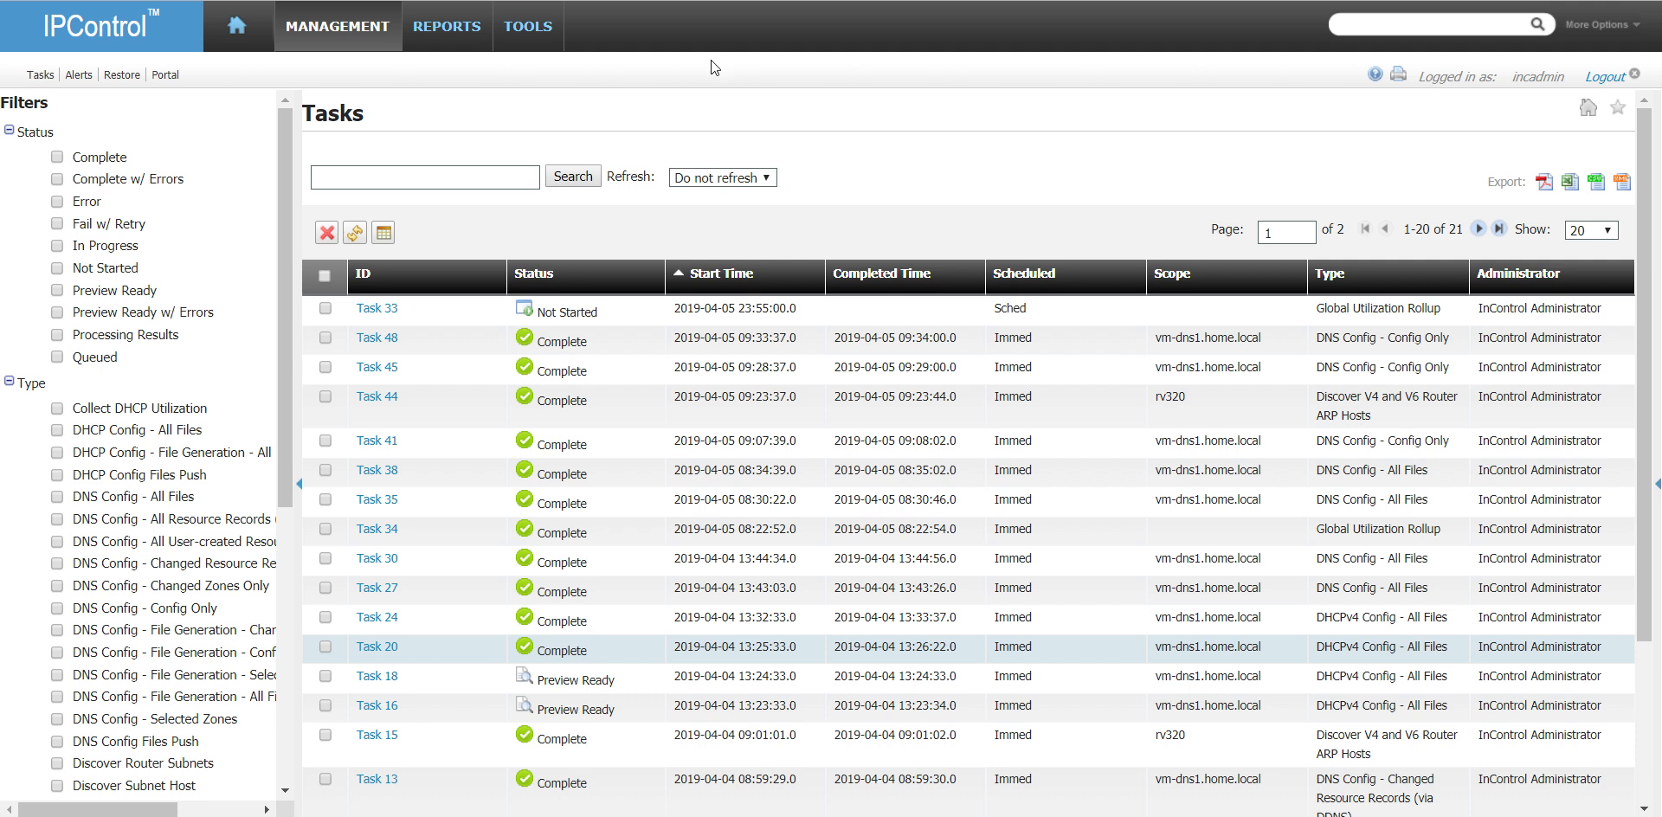
left_click(342, 28)
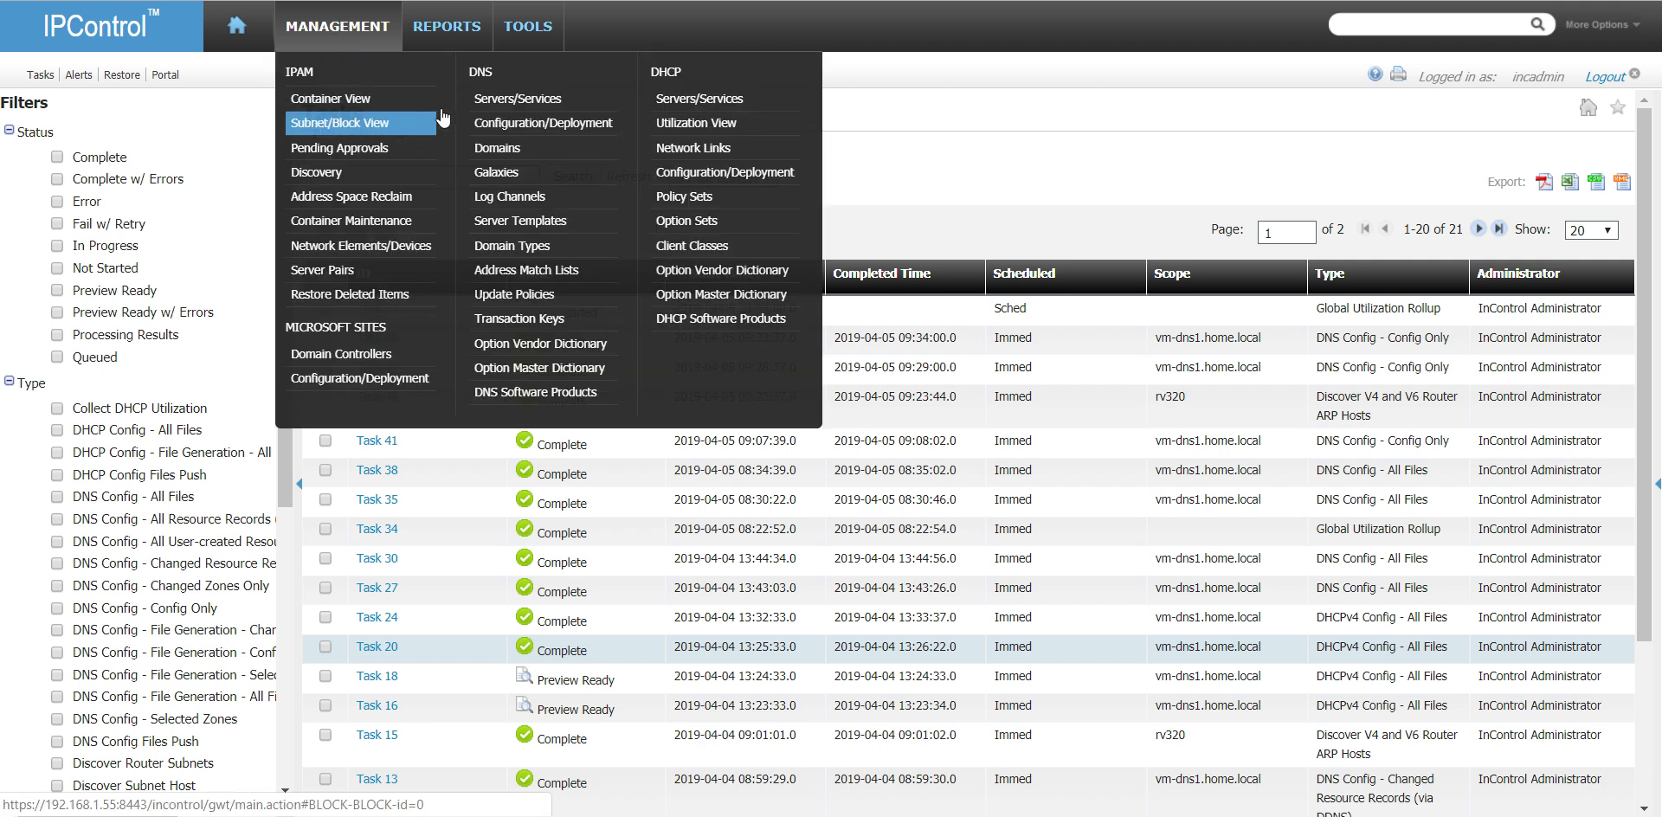
left_click(567, 270)
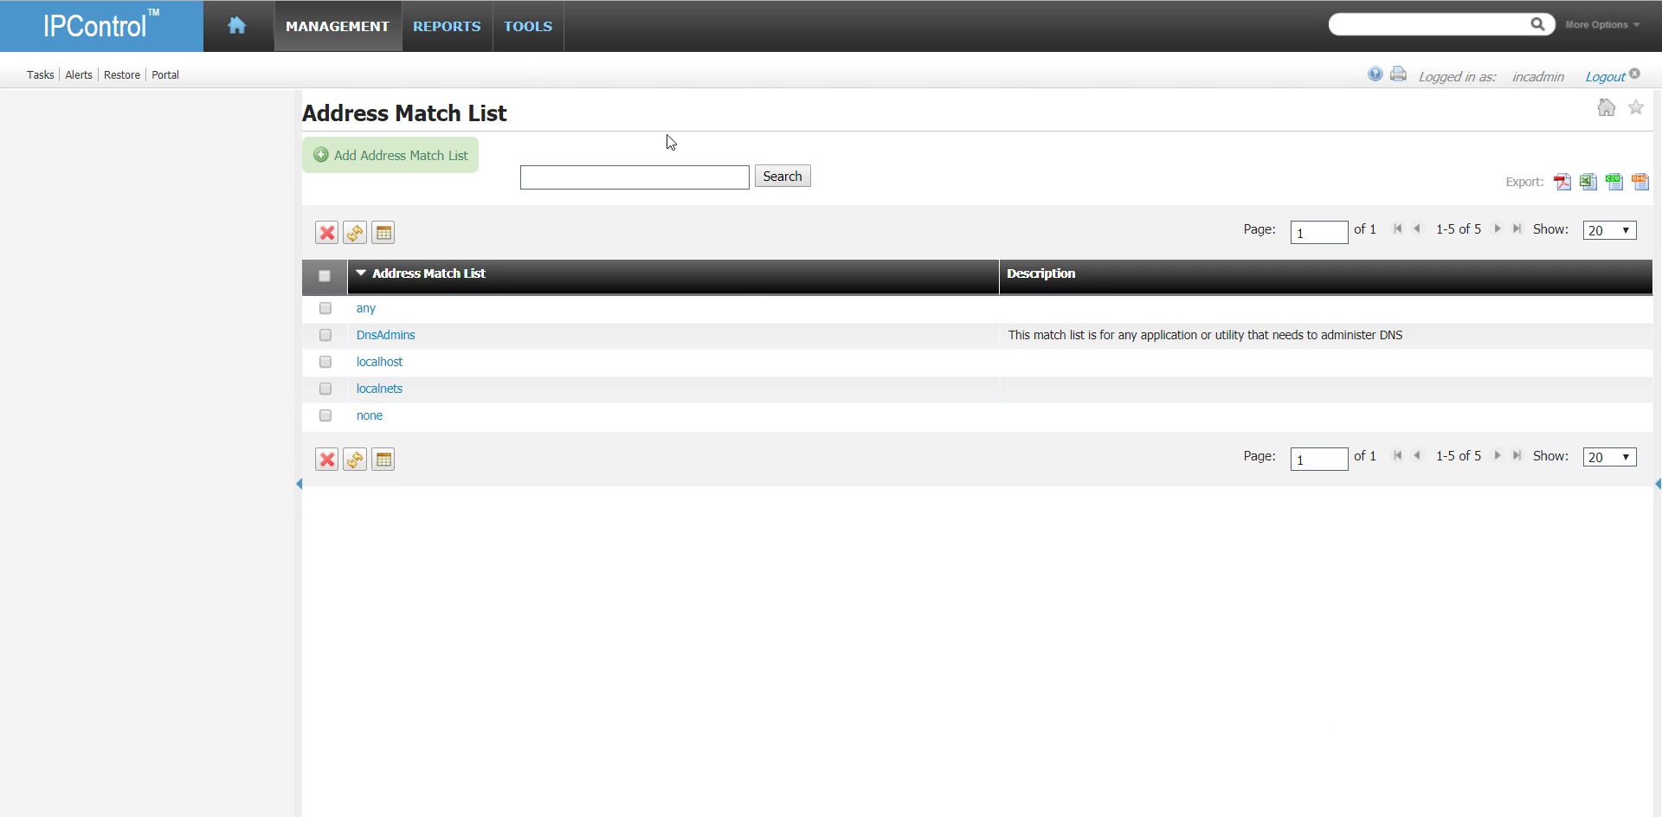
- Open the DNS log channels and start a new logging channel named query
left_click(337, 35)
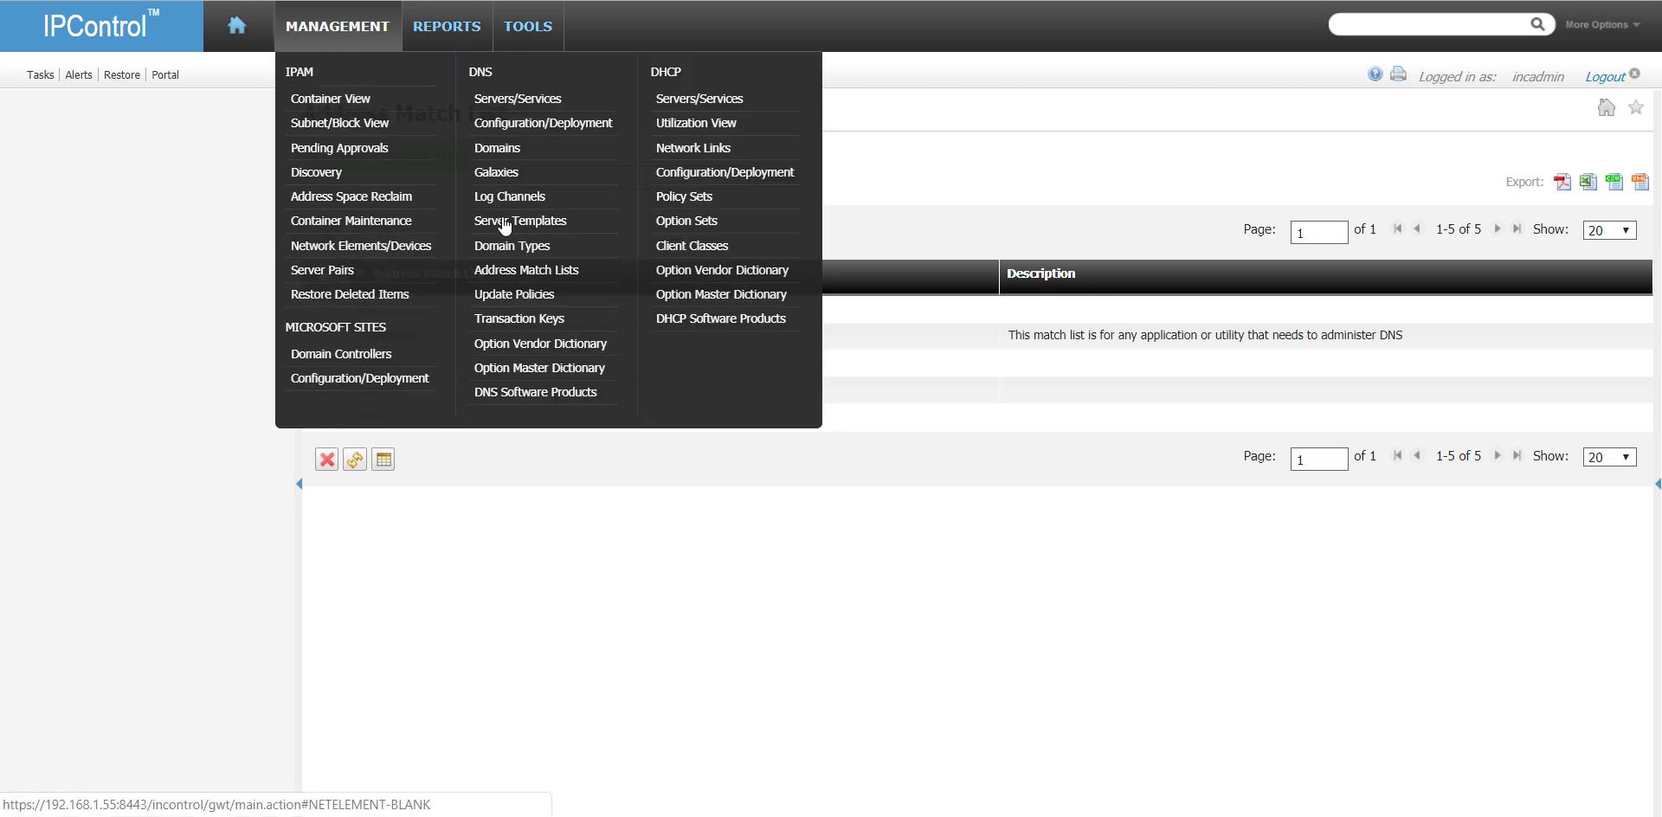
left_click(529, 205)
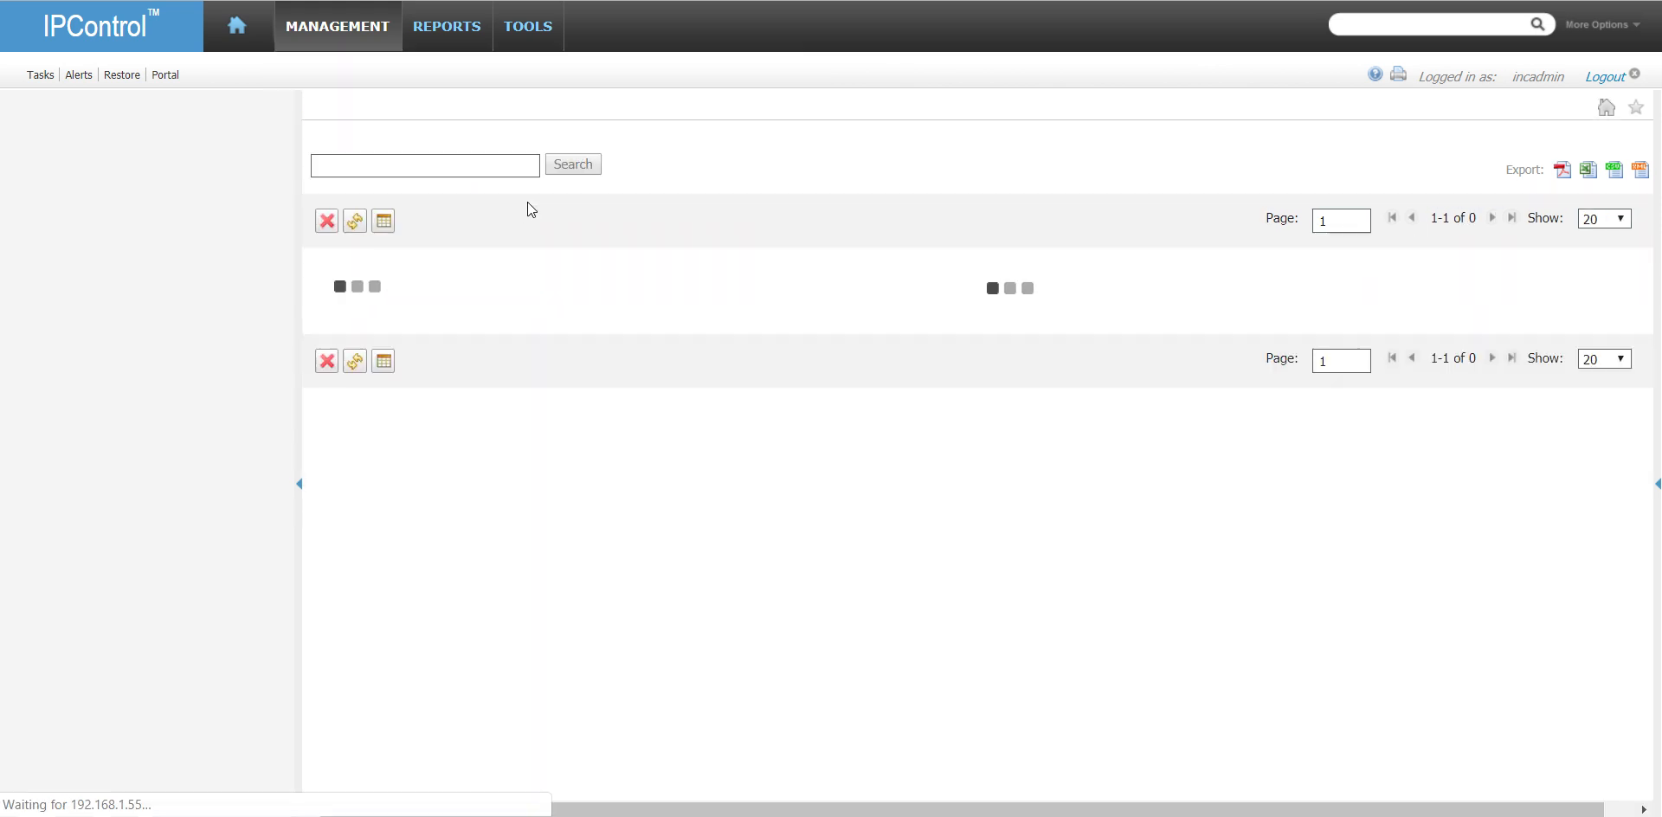
left_click(429, 157)
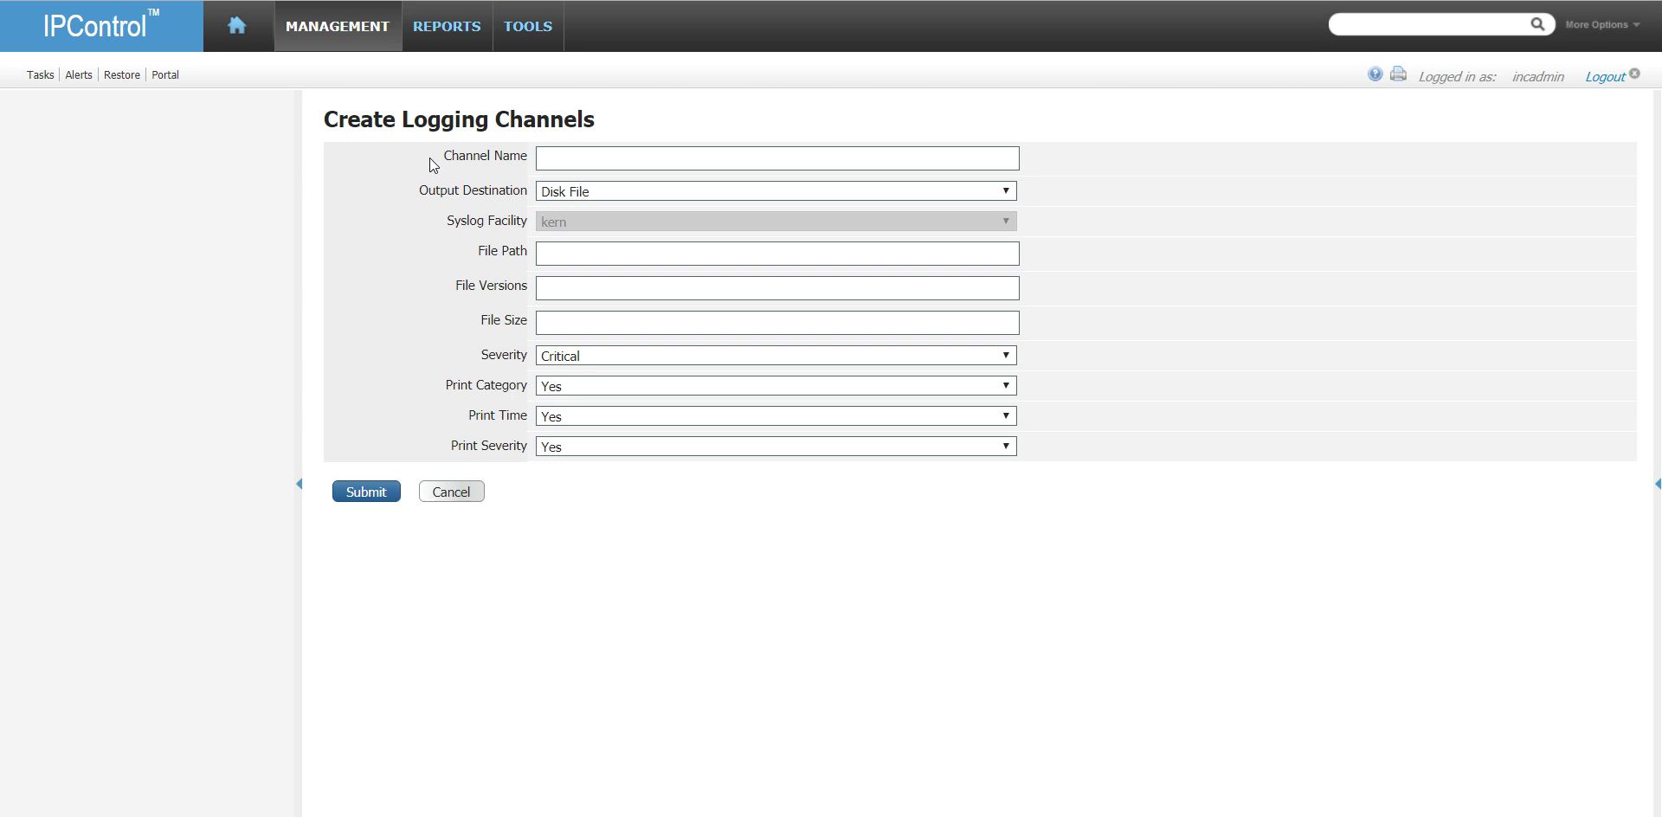
left_click(577, 162)
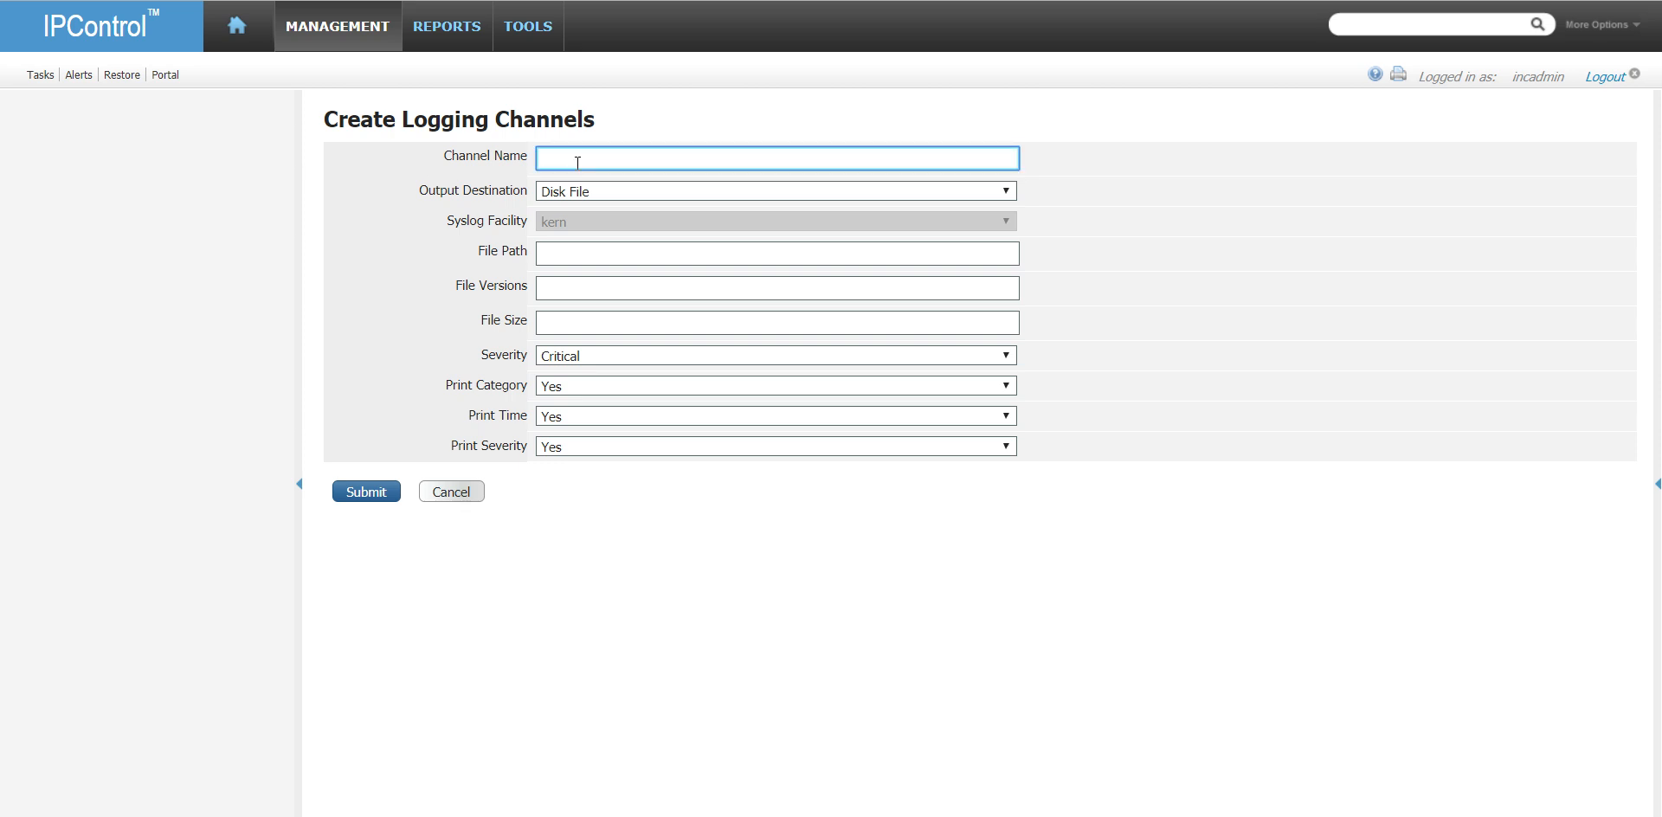
type("query")
key("Tab")
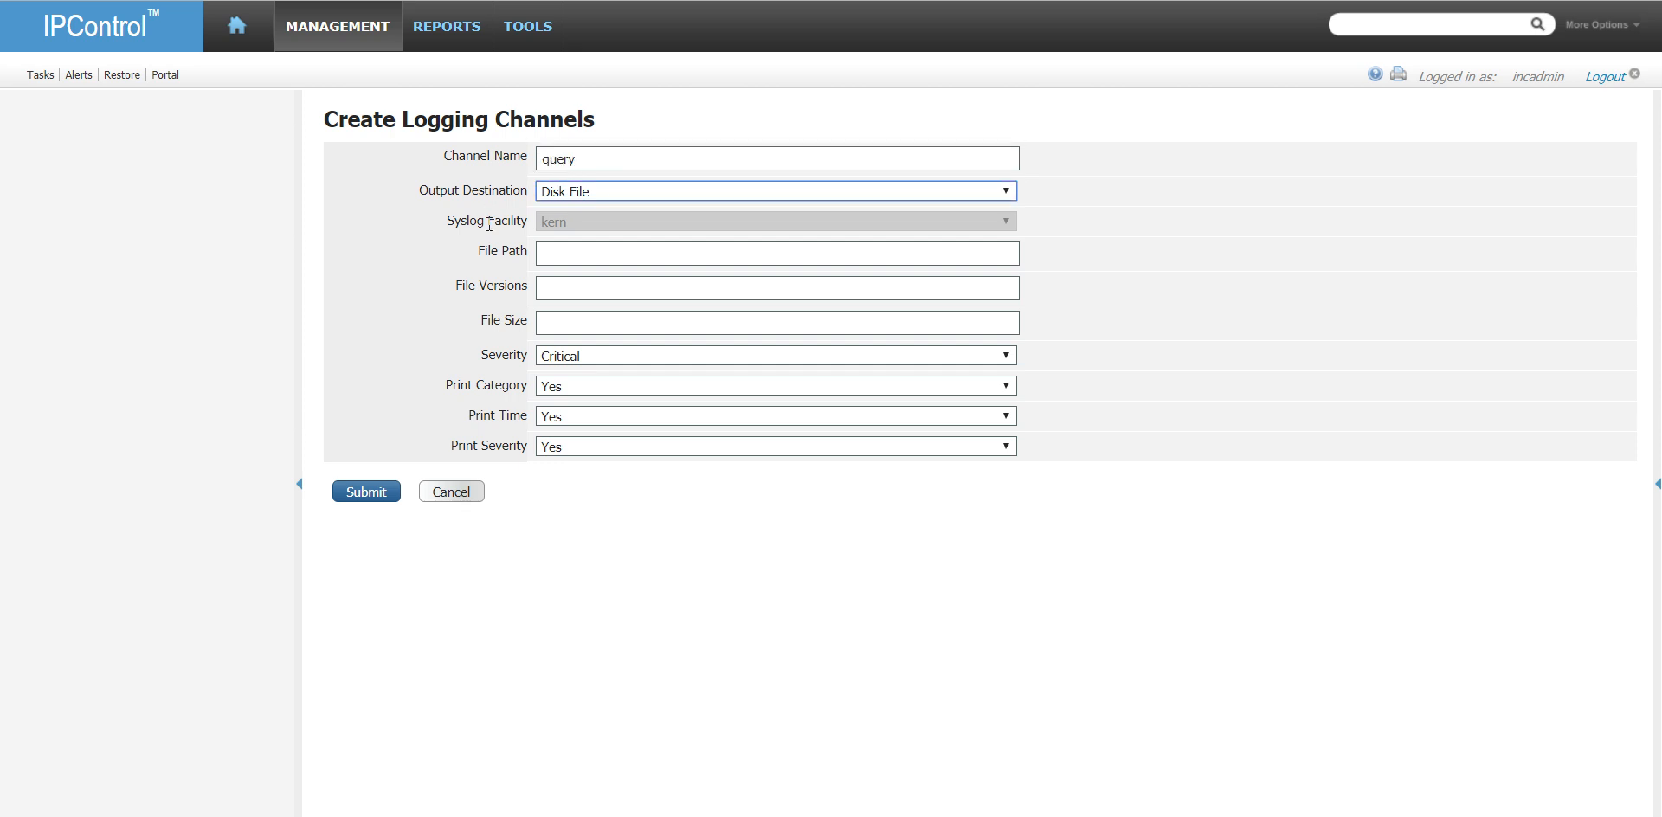
- Set the query channel's file path to /opt/incontrol/log/query.log
left_click(642, 251)
type("/opt/incontrol/")
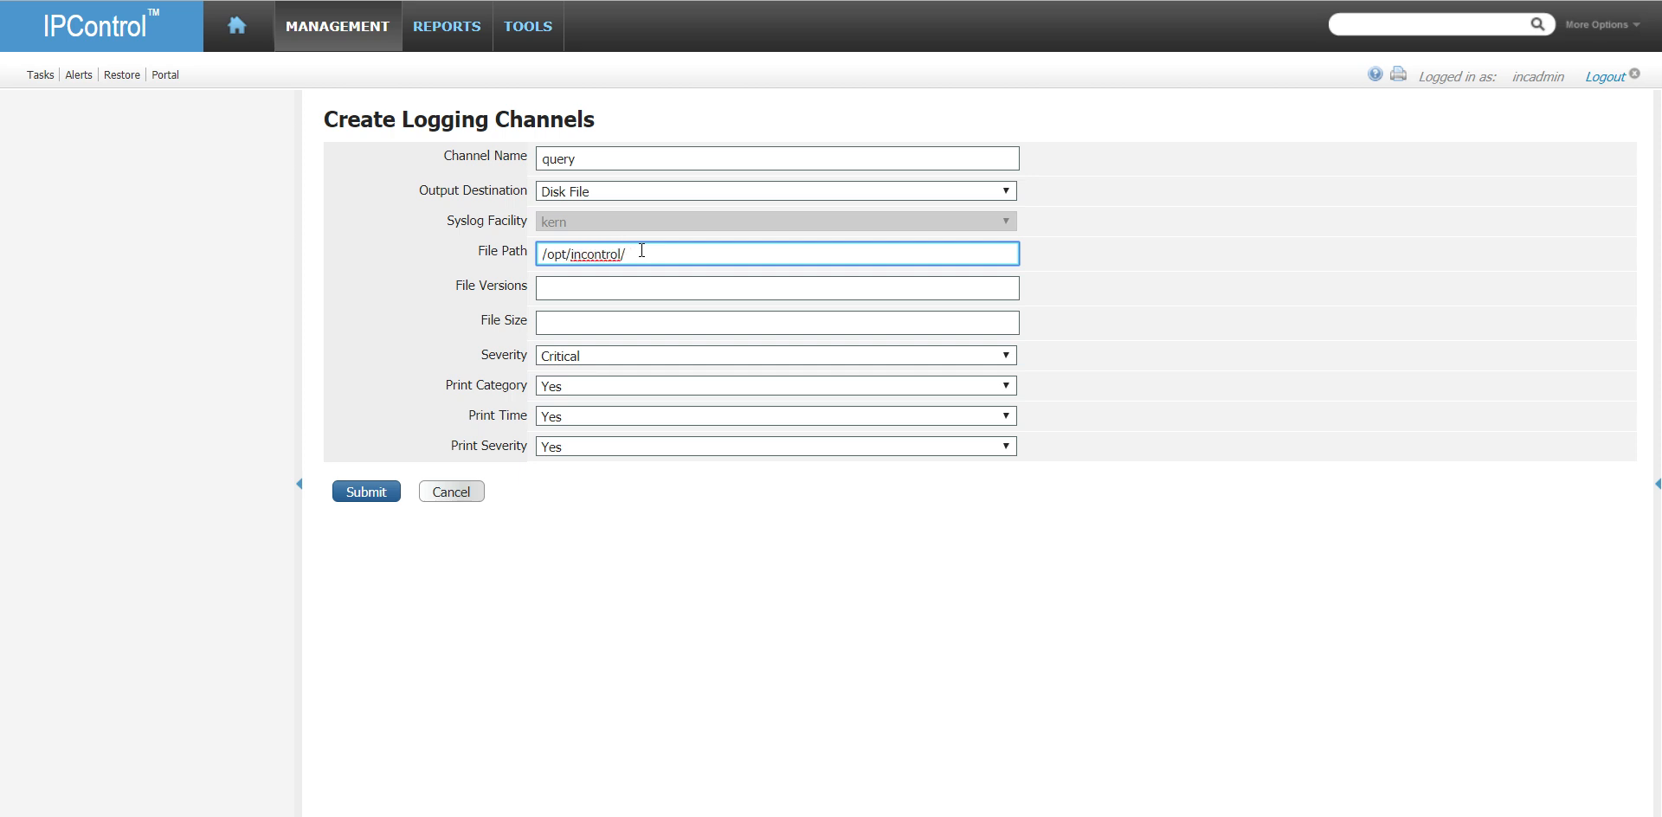
type("log")
key("Tab")
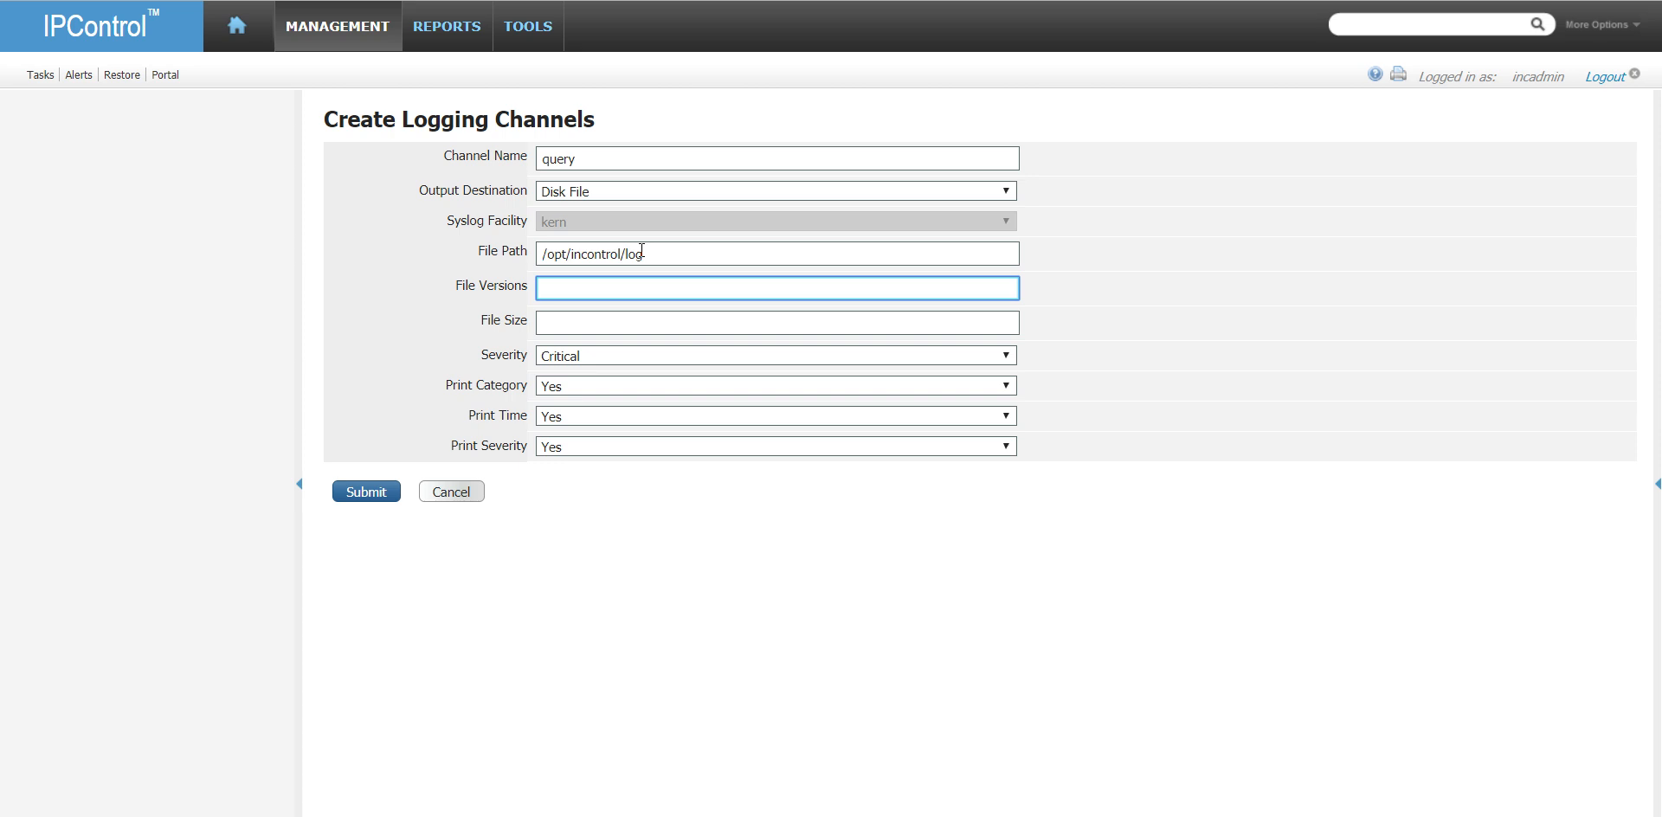
left_click(831, 249)
type("/")
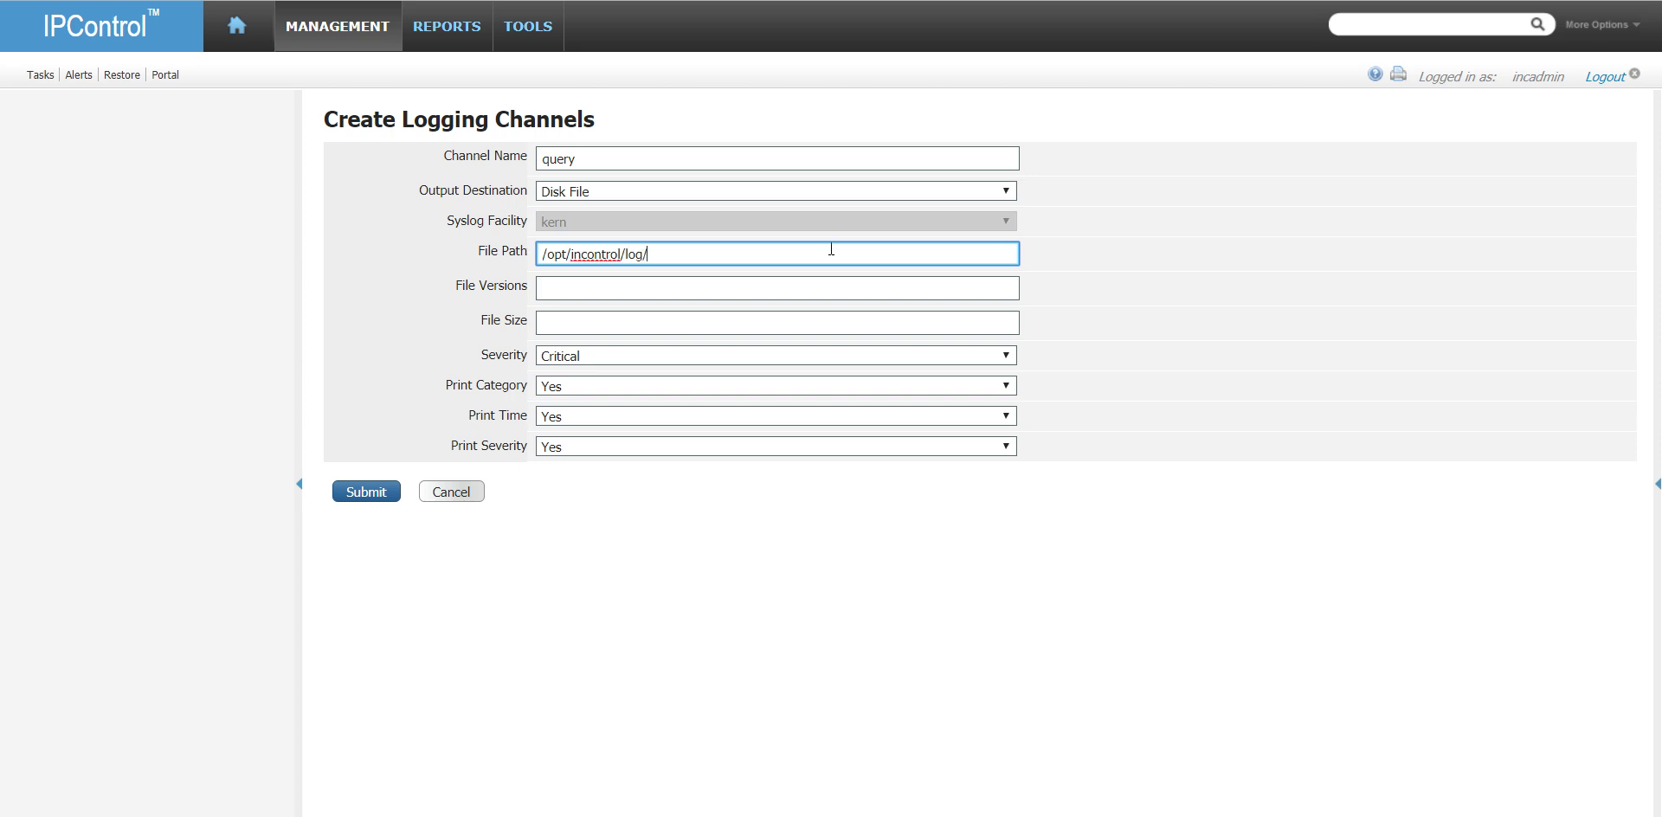
type("query.log")
- Set the query channel's file versions to 10 and file size to 10M
key("Tab")
type("10")
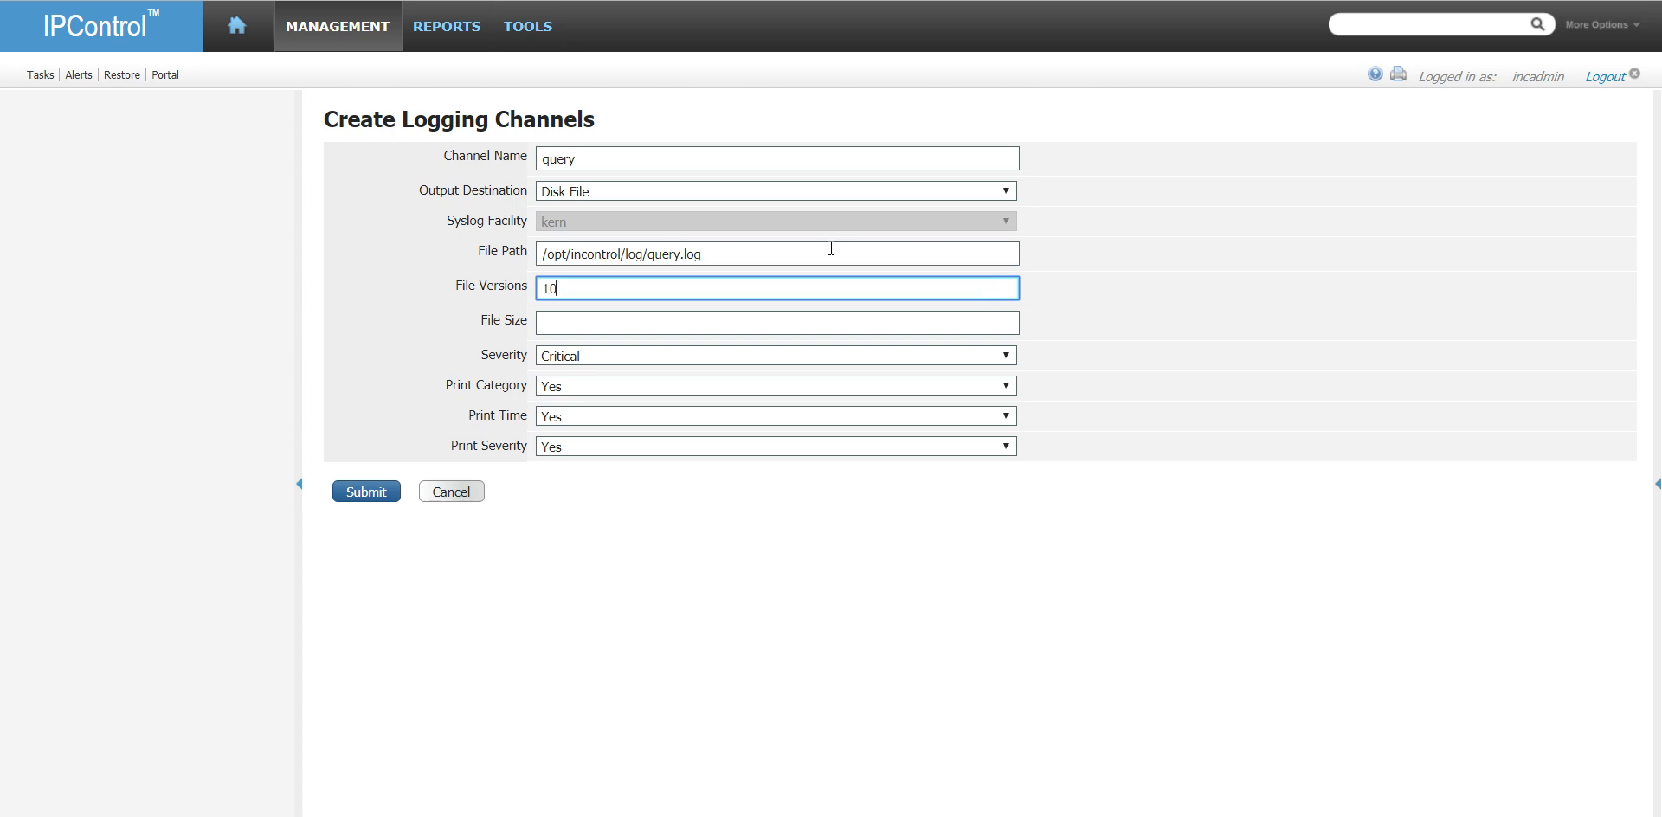
key("Tab")
type("10M")
key("Tab")
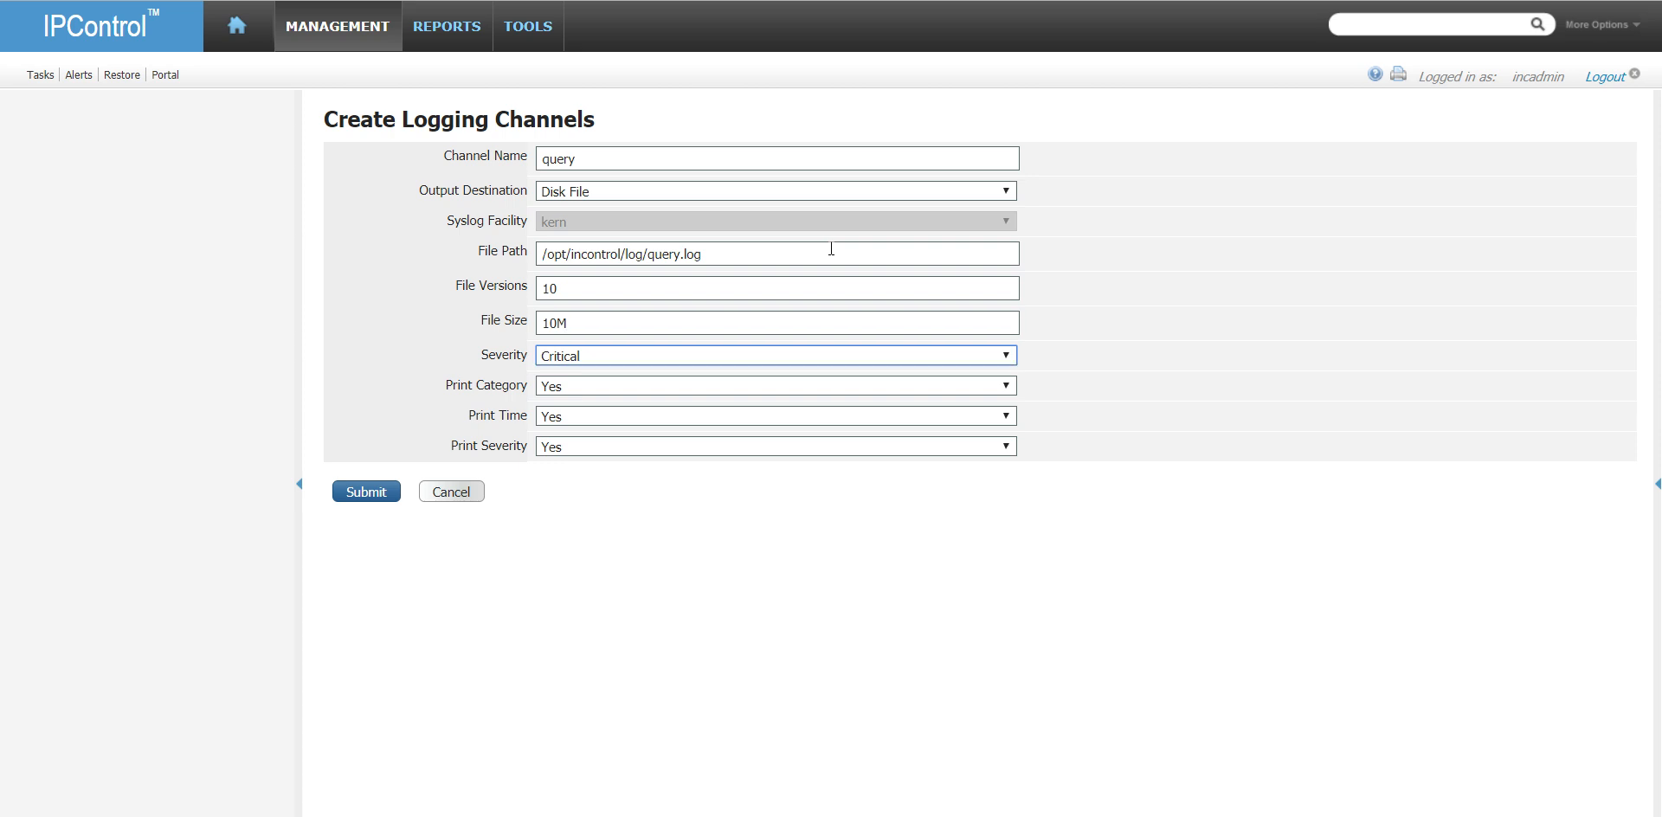
- Set the query channel's severity to Debug and submit the channel
left_click(605, 351)
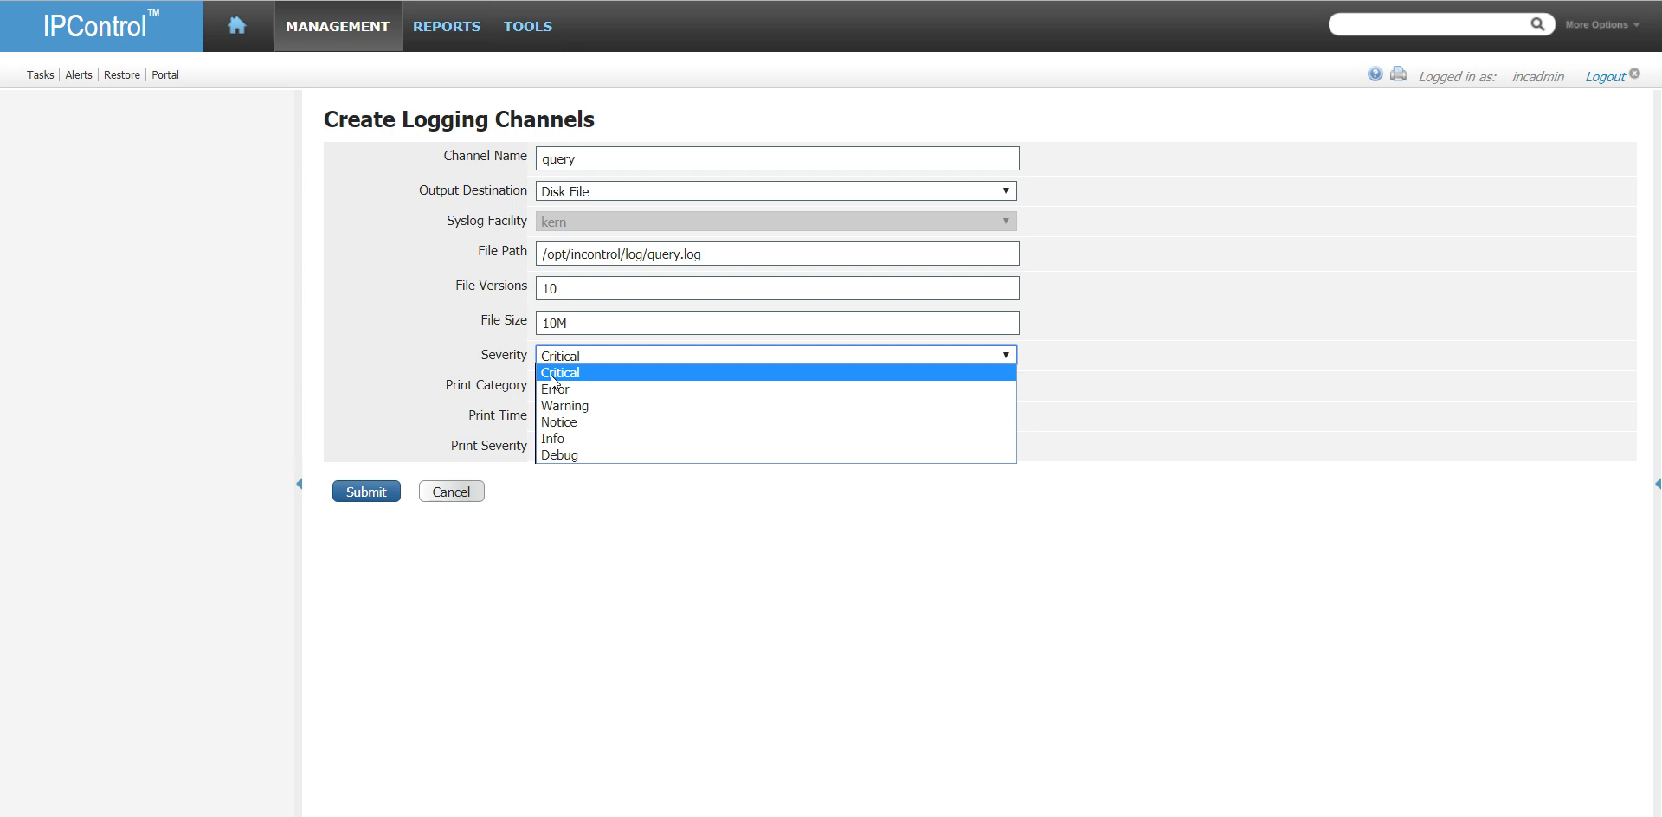
left_click(587, 457)
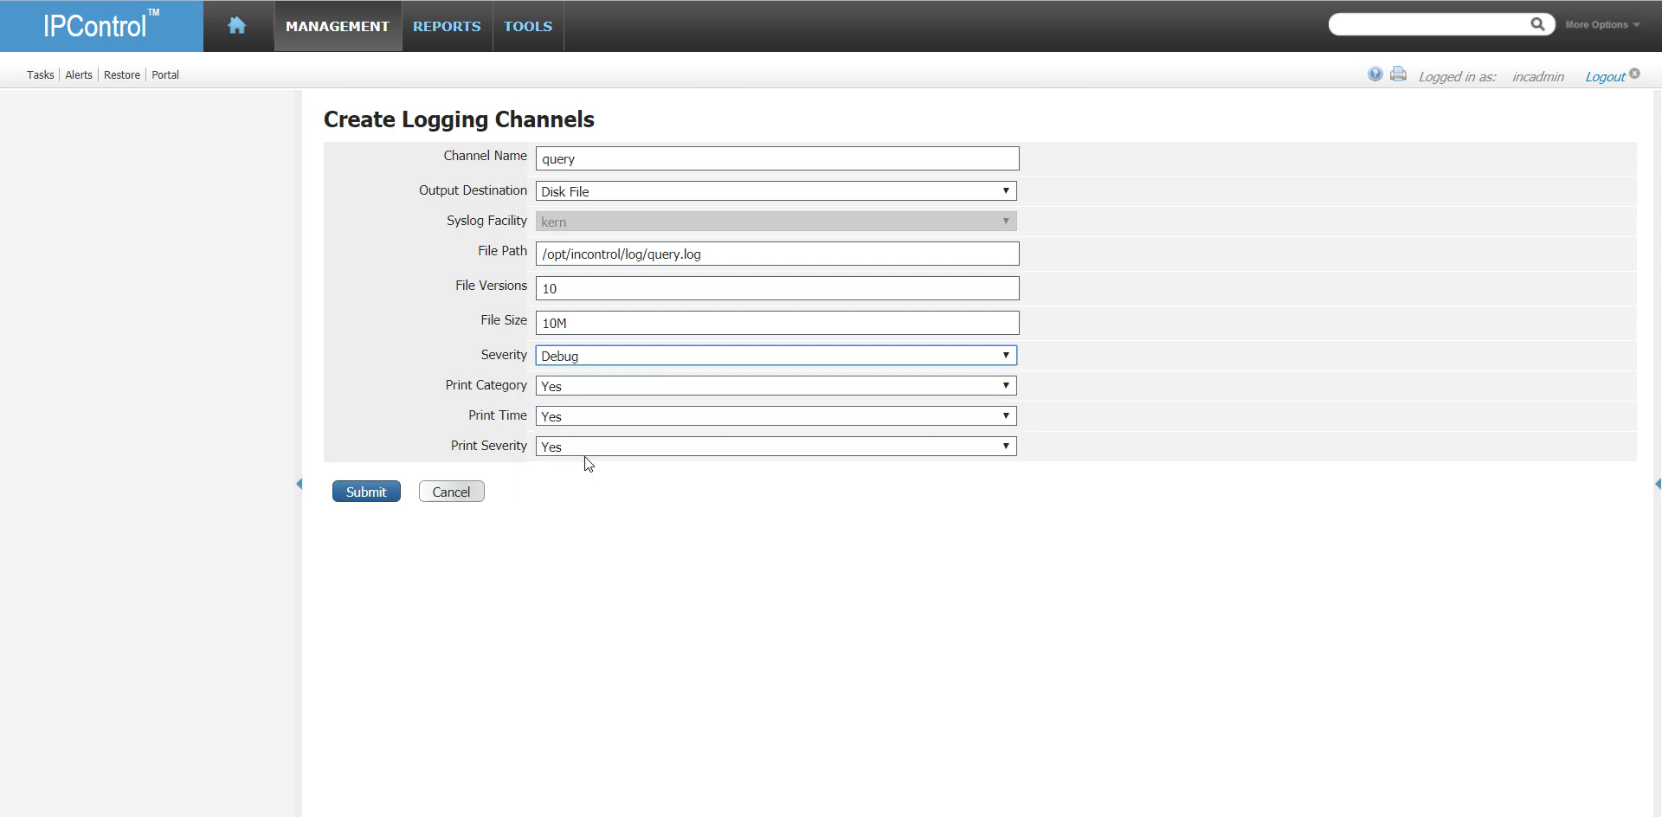
left_click(576, 357)
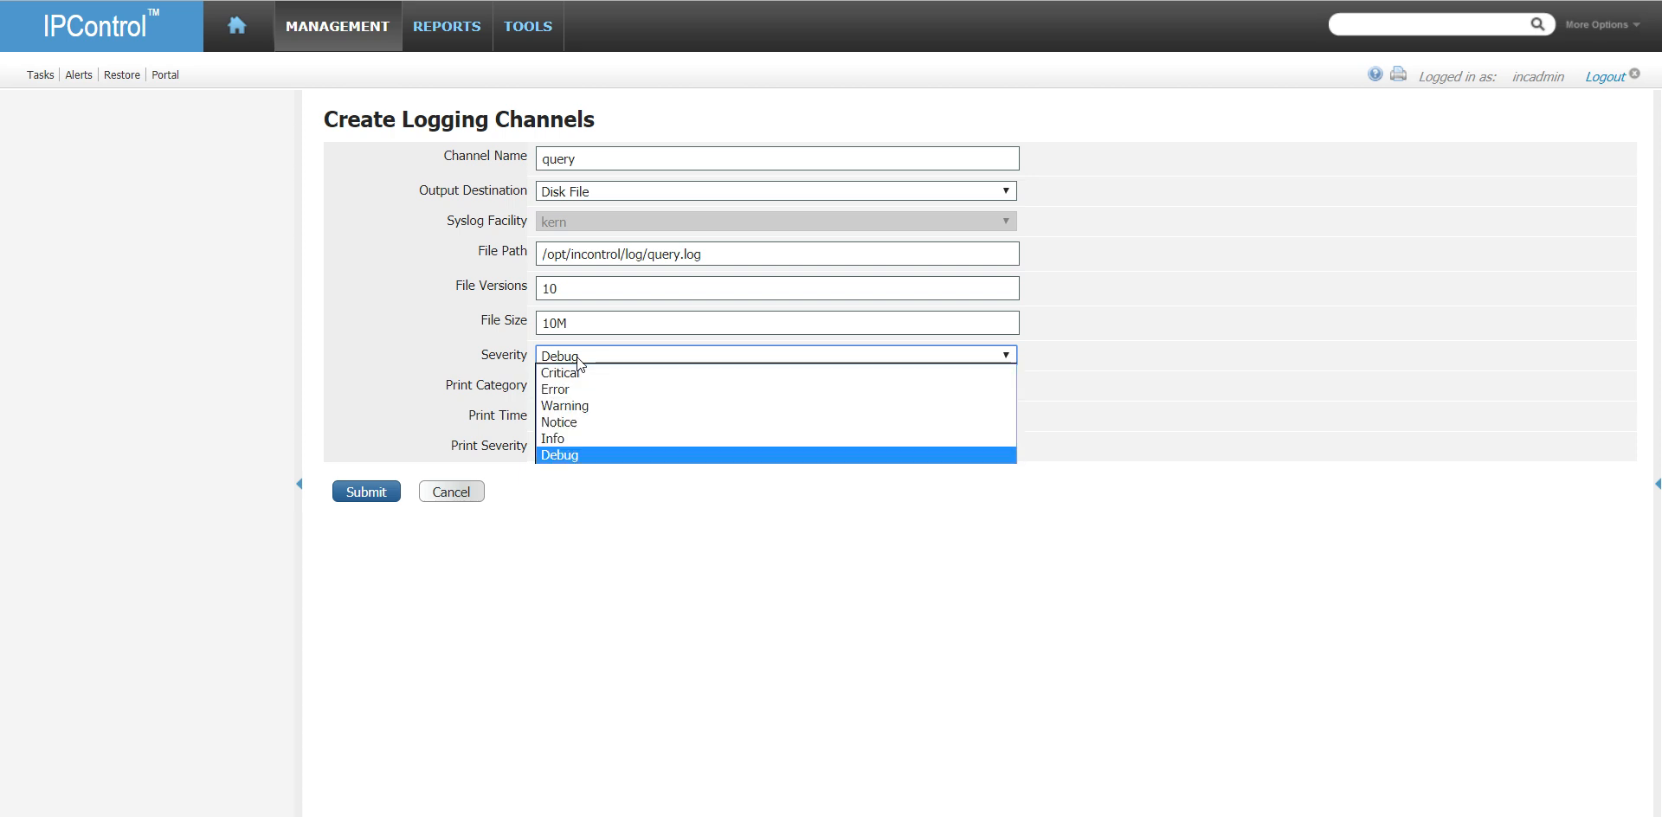
left_click(576, 357)
left_click(576, 357)
left_click(577, 356)
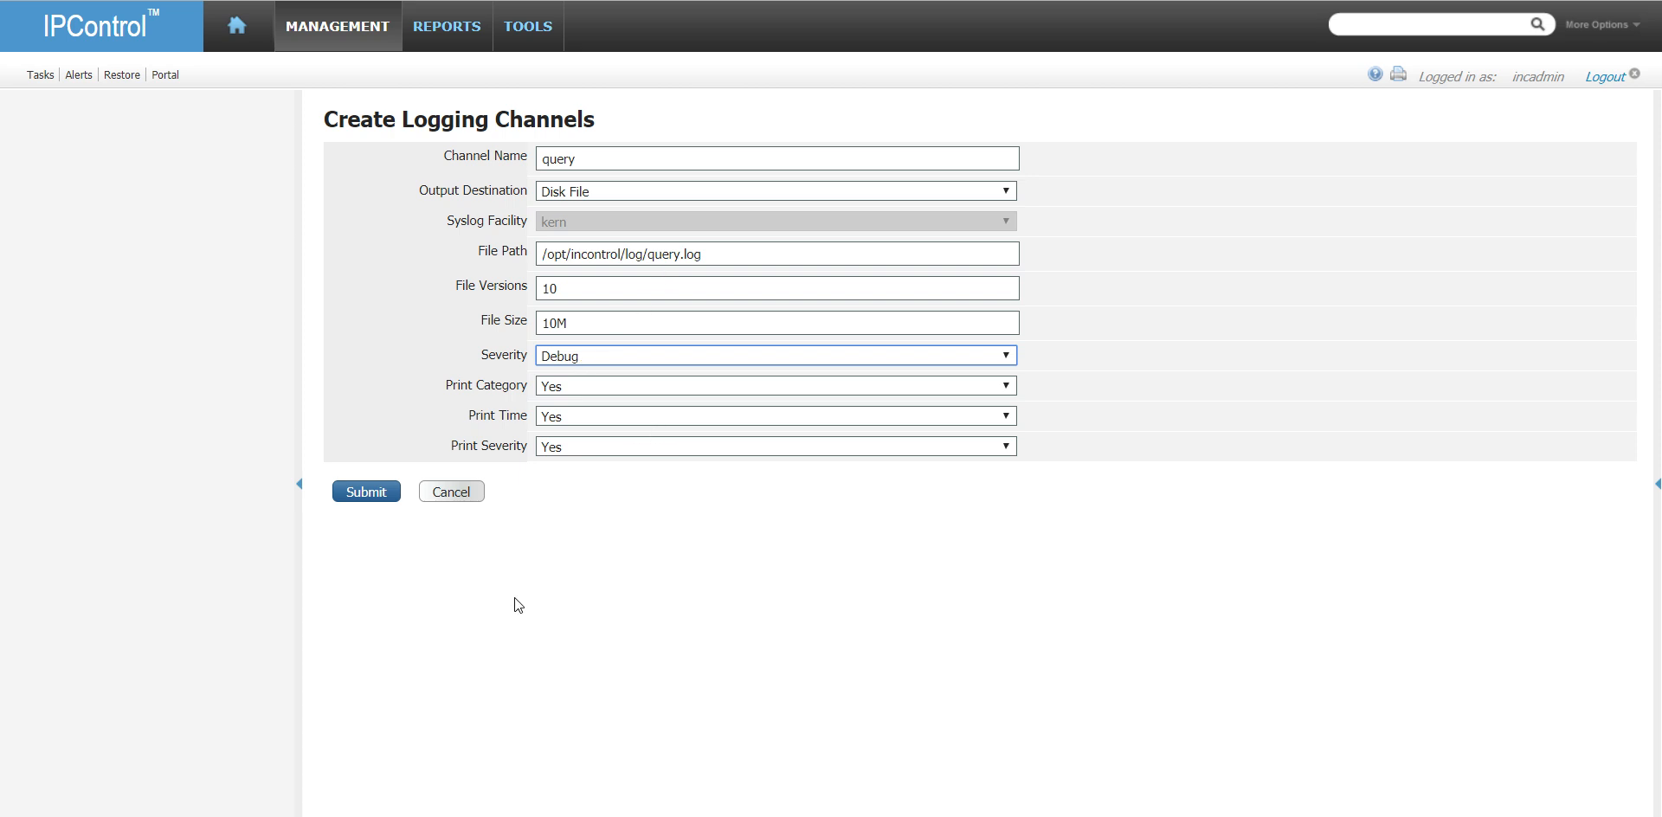
left_click(355, 493)
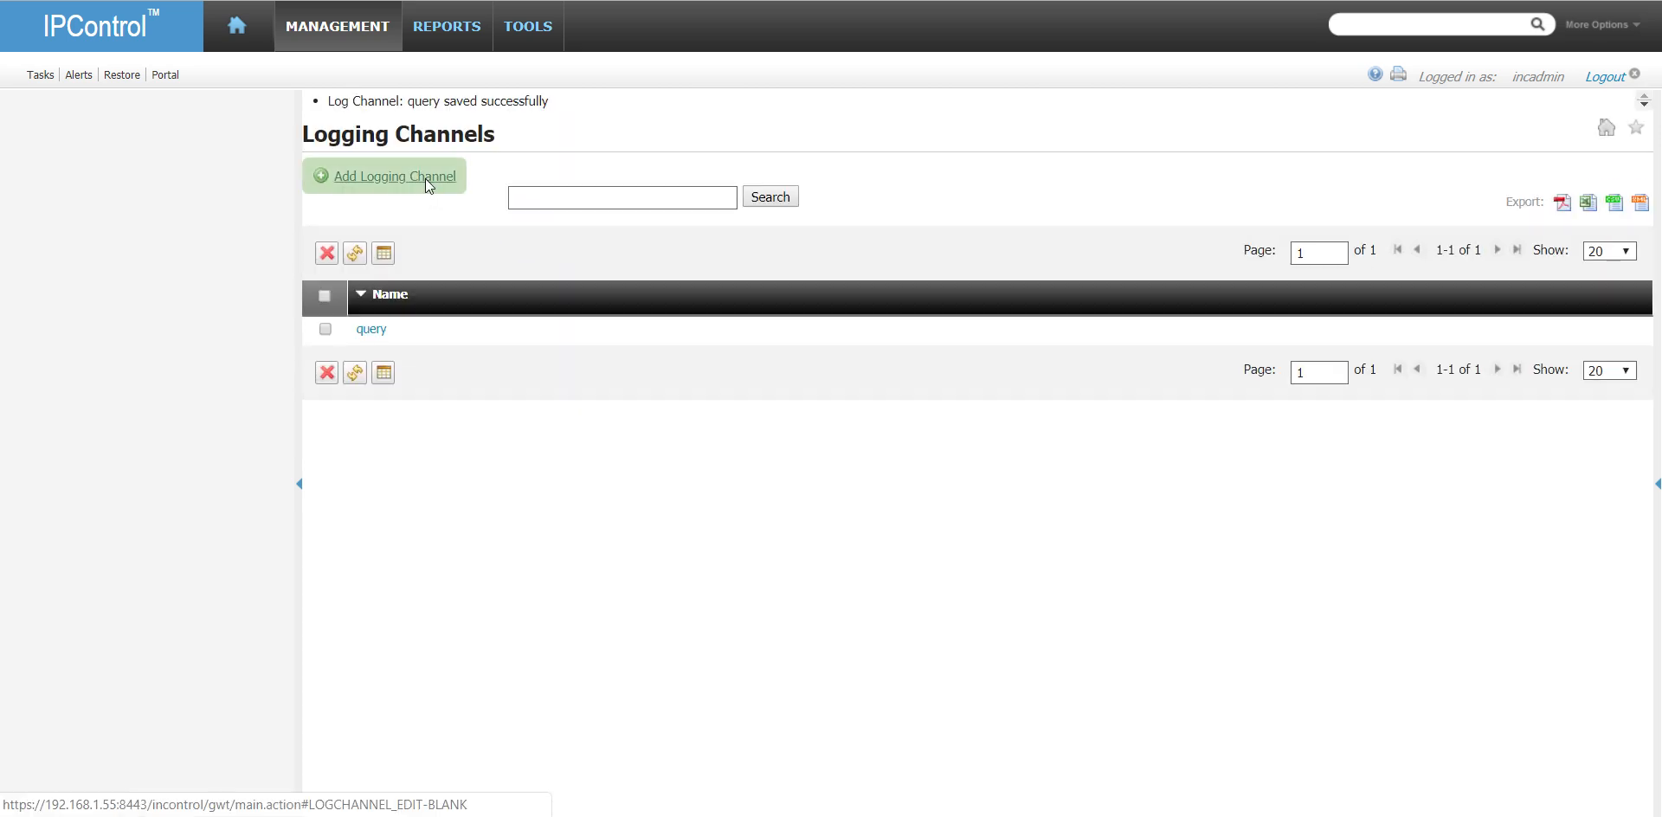
- Start a logging channel named in-transfer with the file path /opt/incontrol/log/intransfer.log
left_click(424, 178)
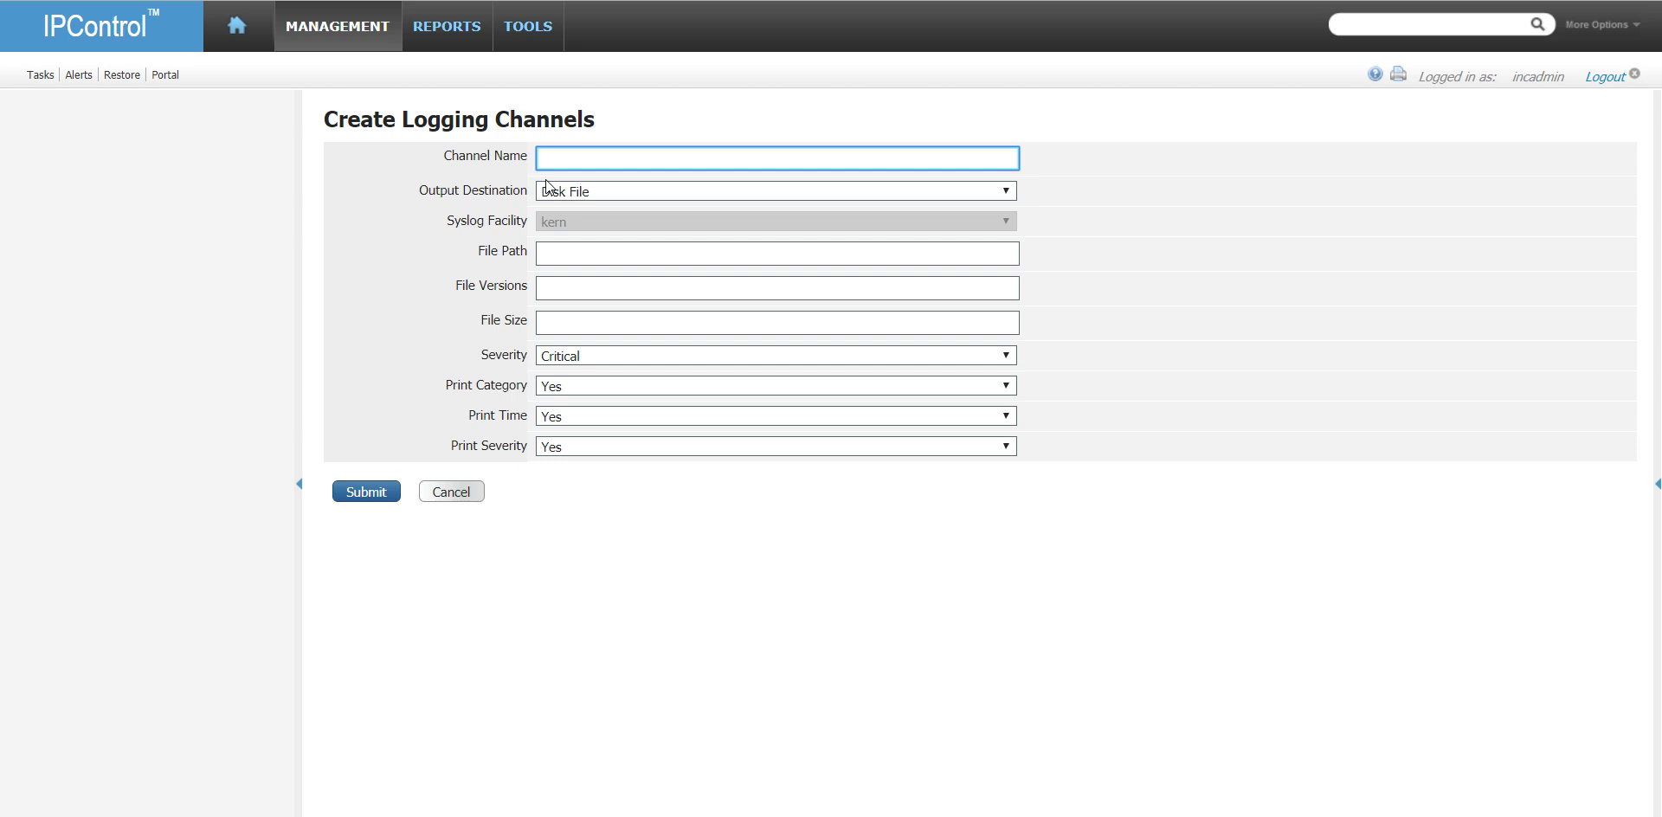
type("in-transfer")
key("Tab")
left_click(603, 250)
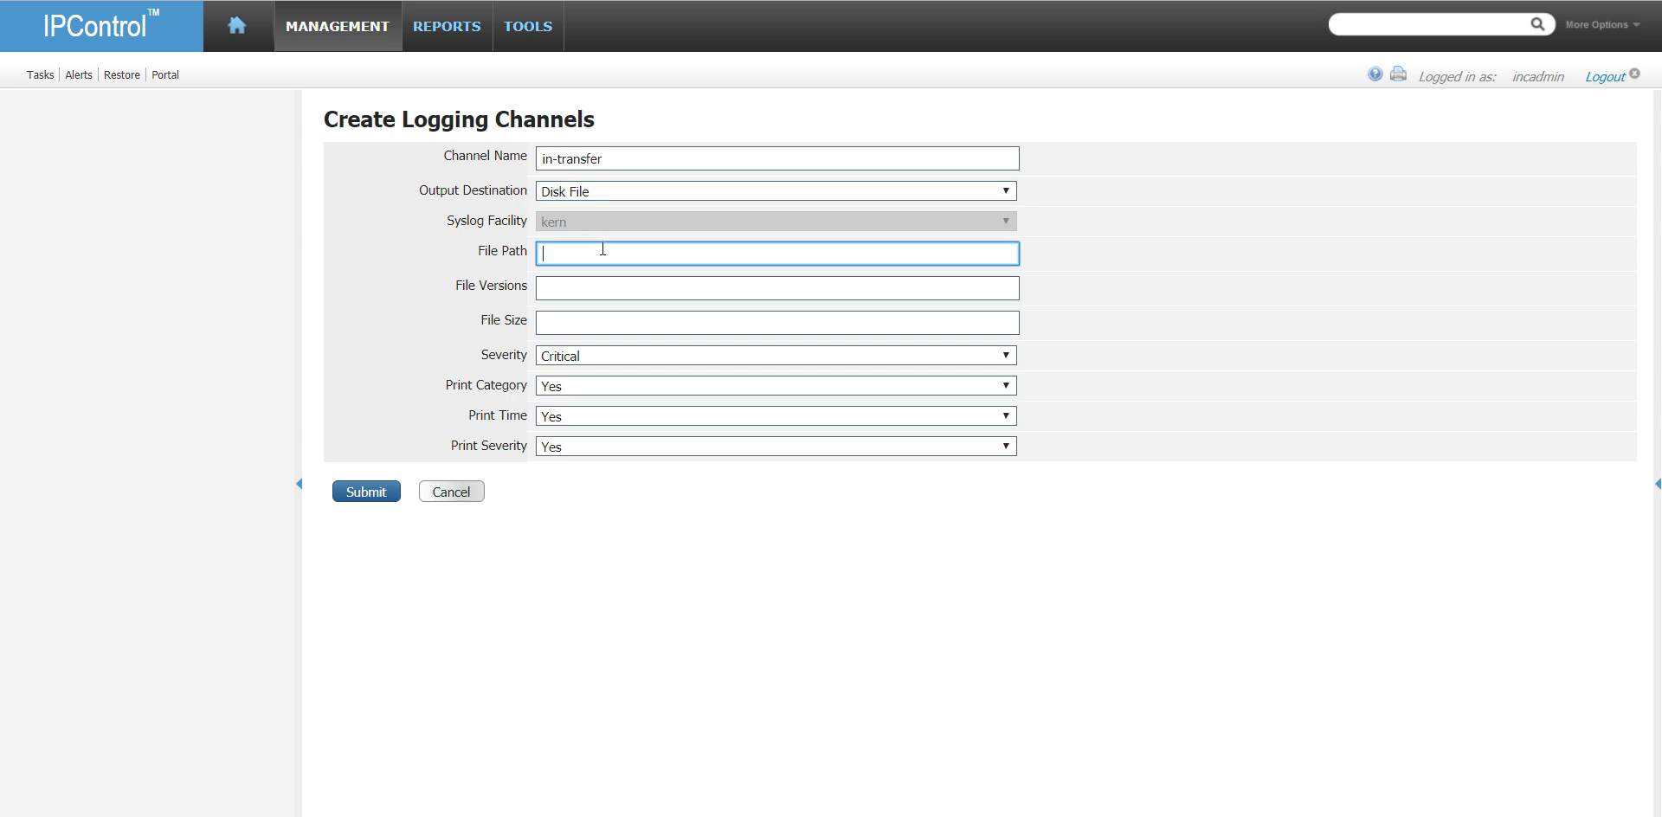
type("/opt/incontrol/")
type("/intransfer.log")
- Give the in-transfer channel 10 file versions, a 10M file size and Info severity, and submit it
key("Tab")
type("10")
key("Tab")
type("10M")
key("Tab")
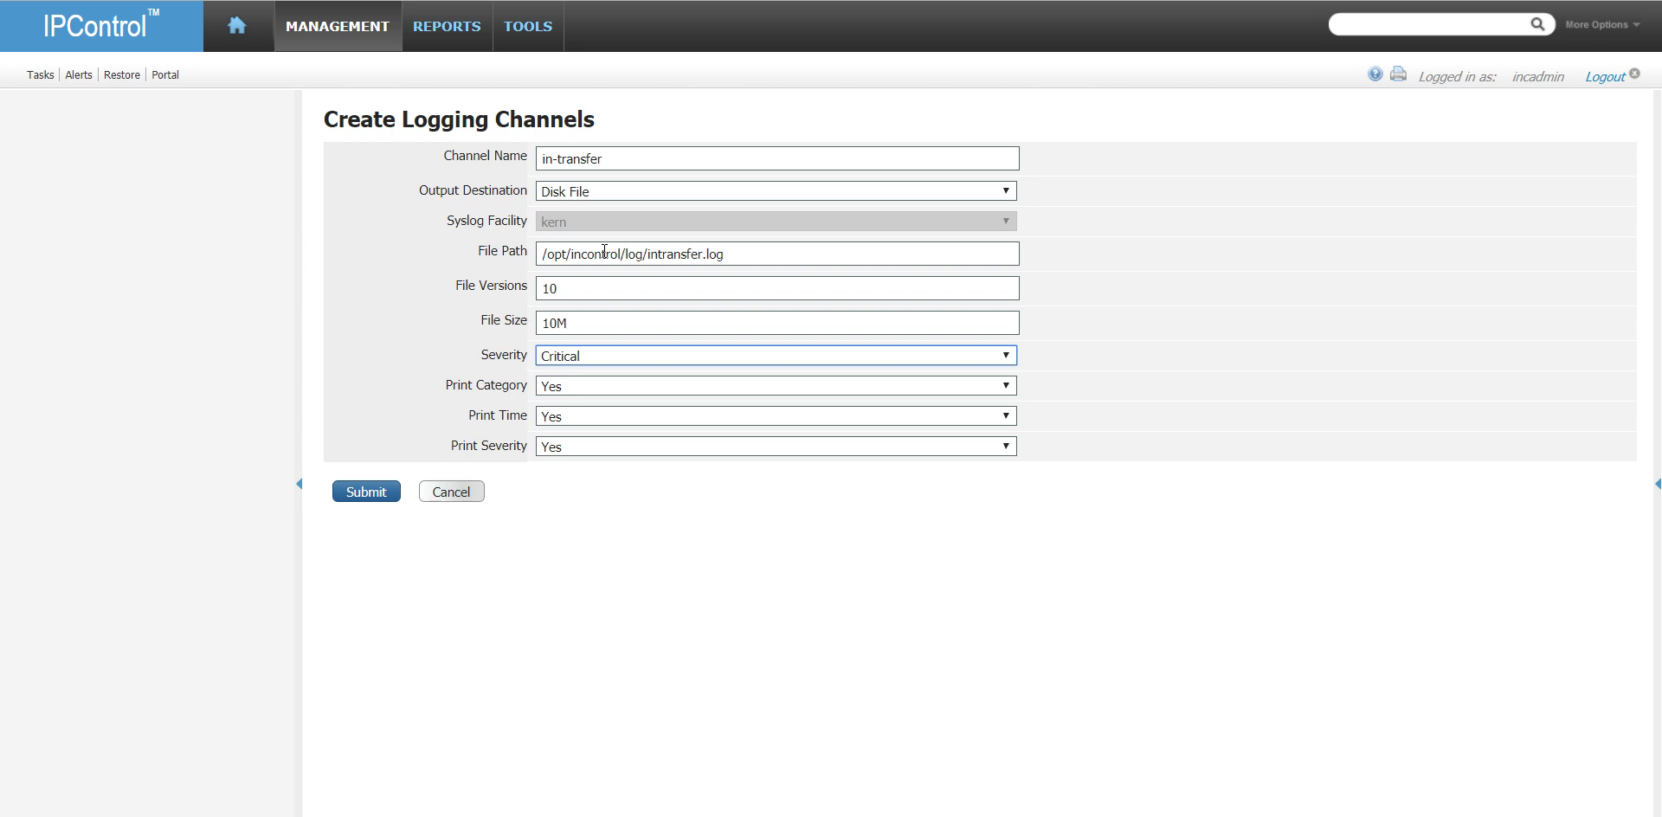
left_click(608, 354)
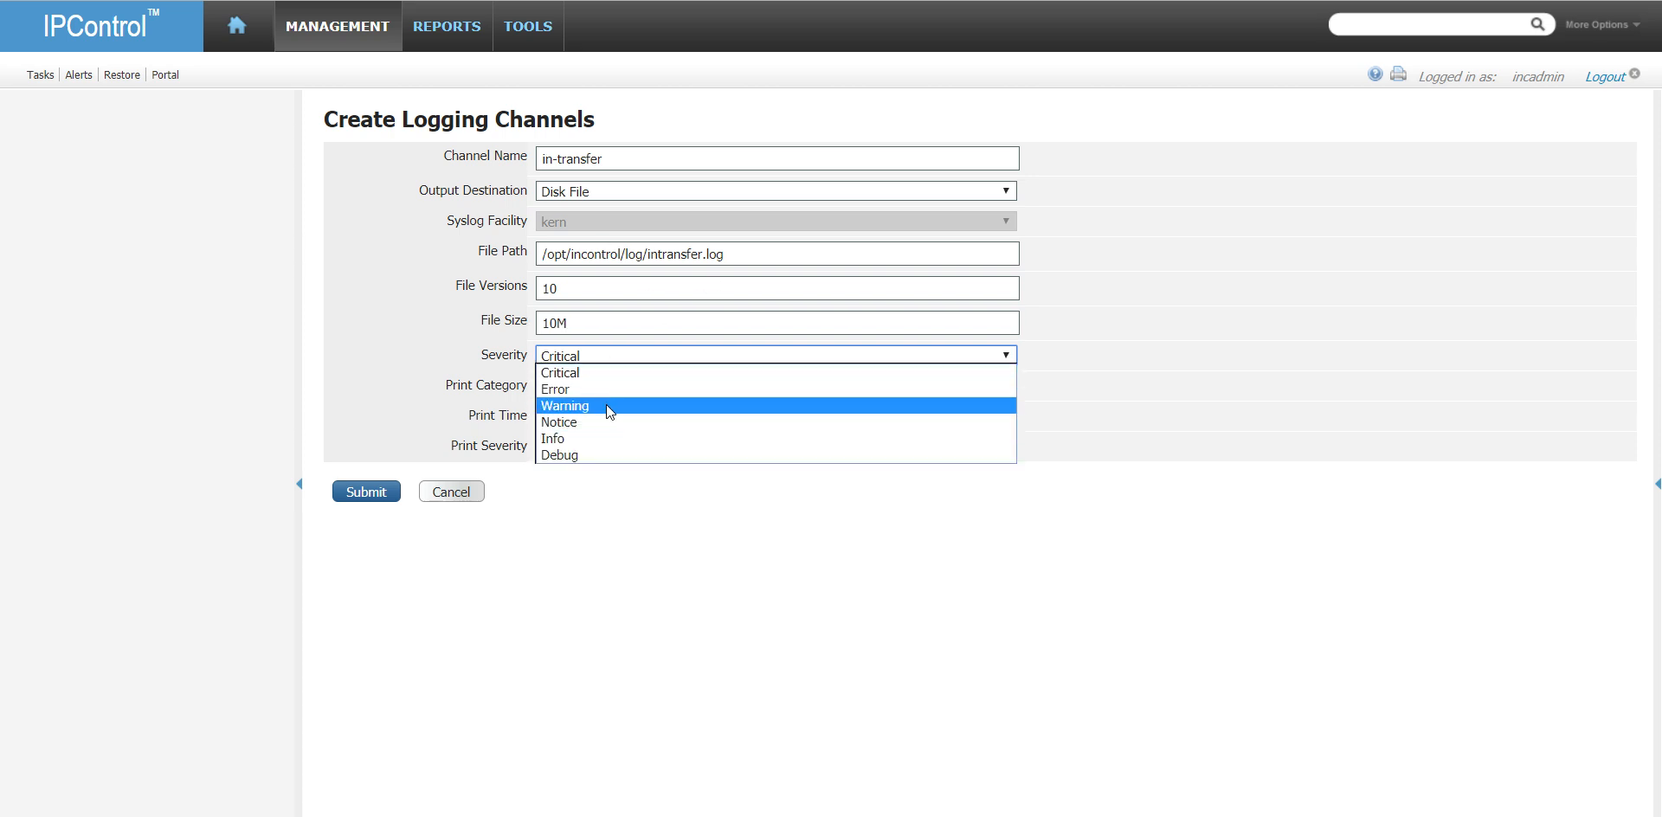
left_click(605, 439)
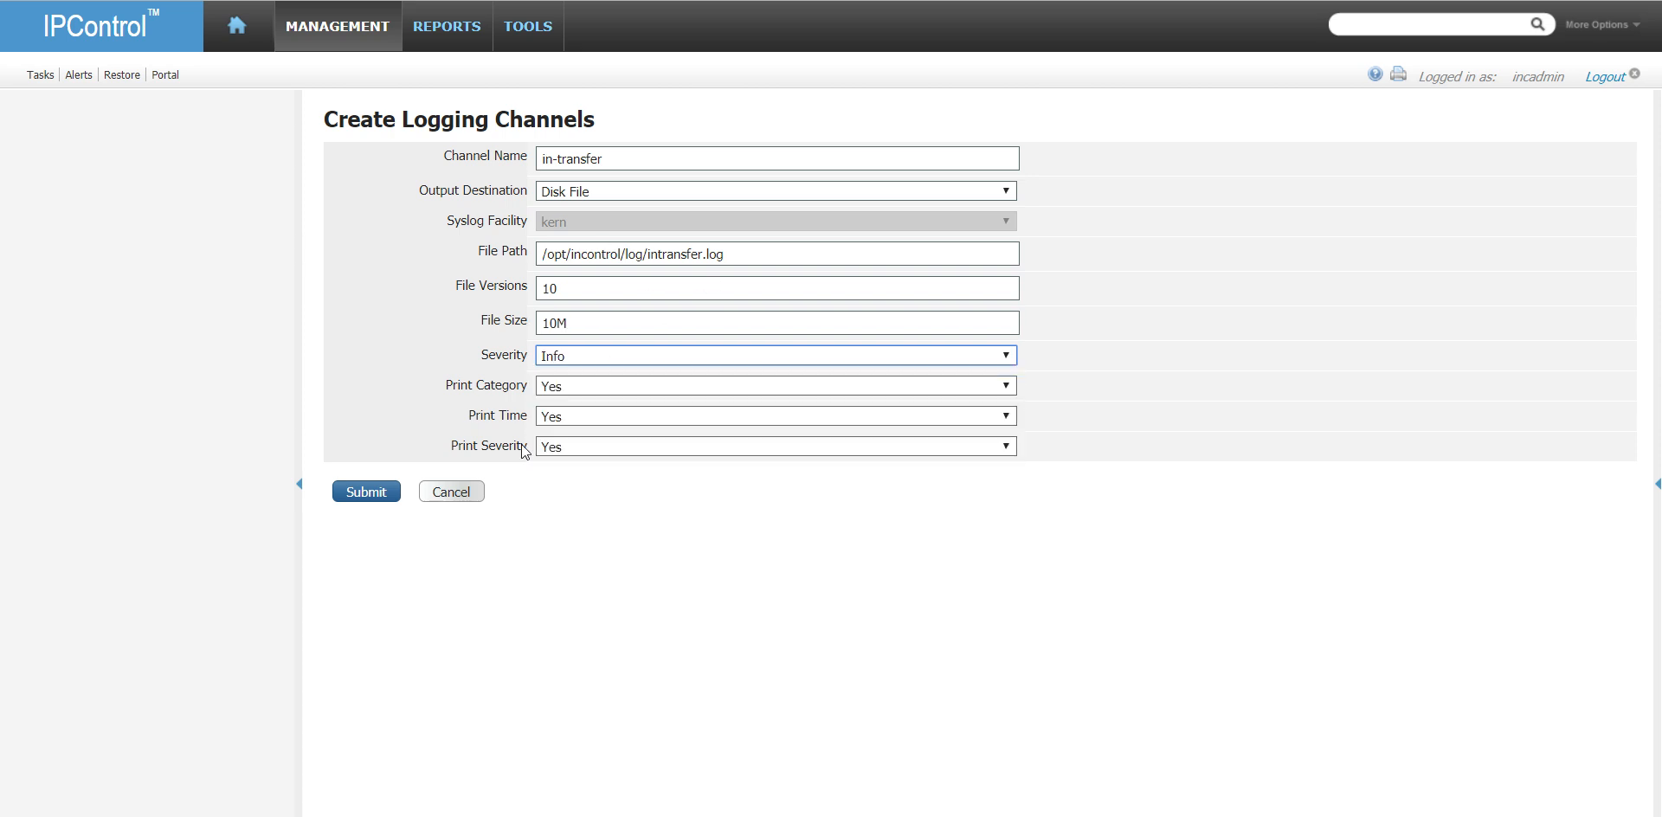
left_click(367, 491)
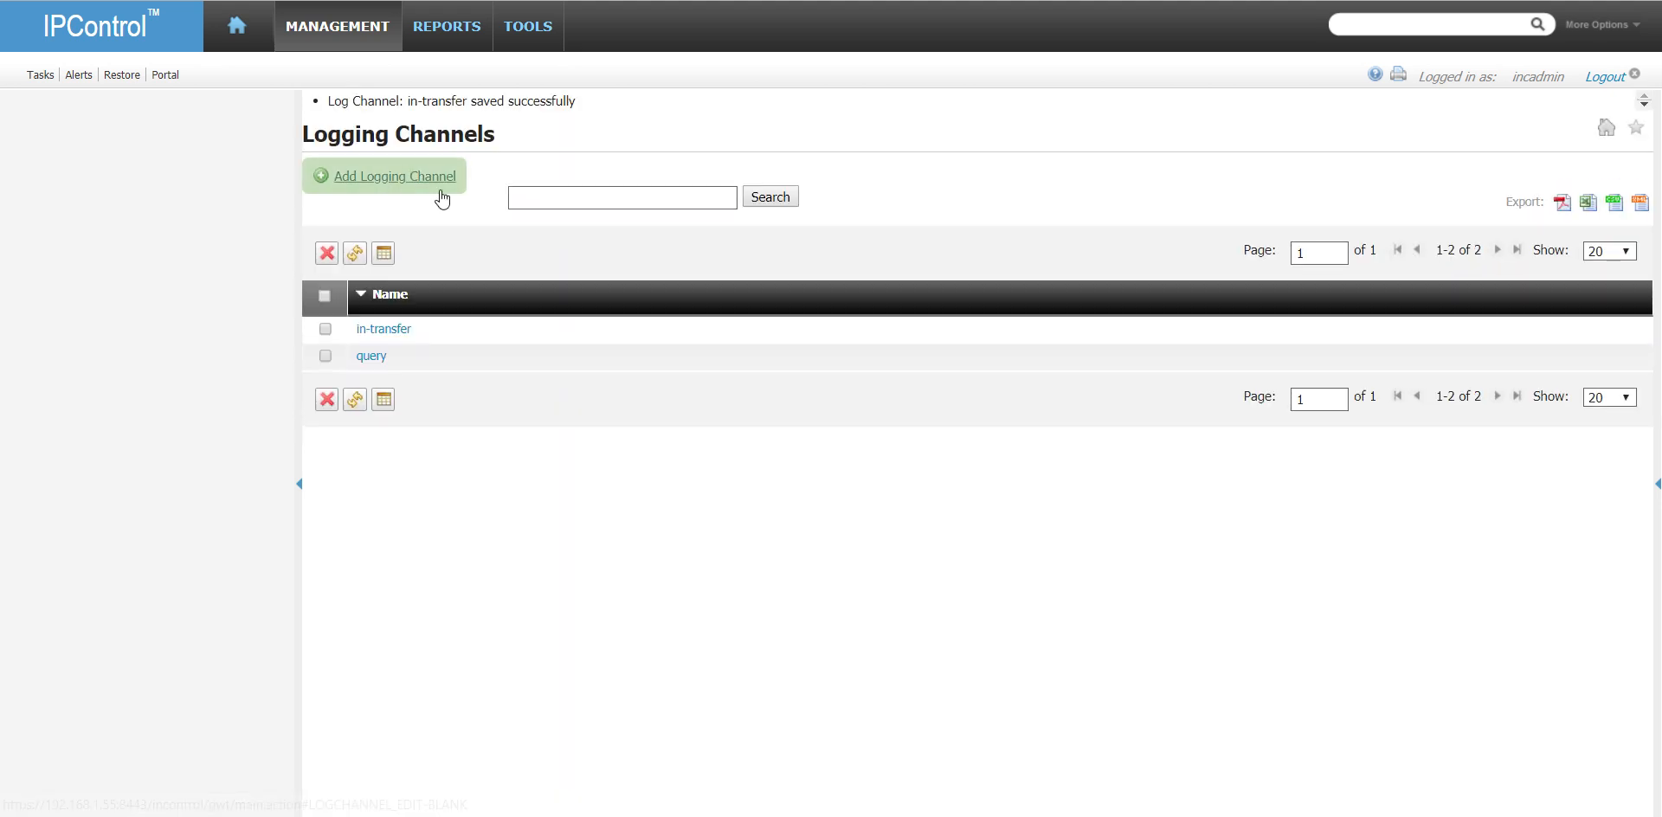
- Start another logging channel and name it out-master
left_click(437, 185)
left_click(611, 158)
type("out")
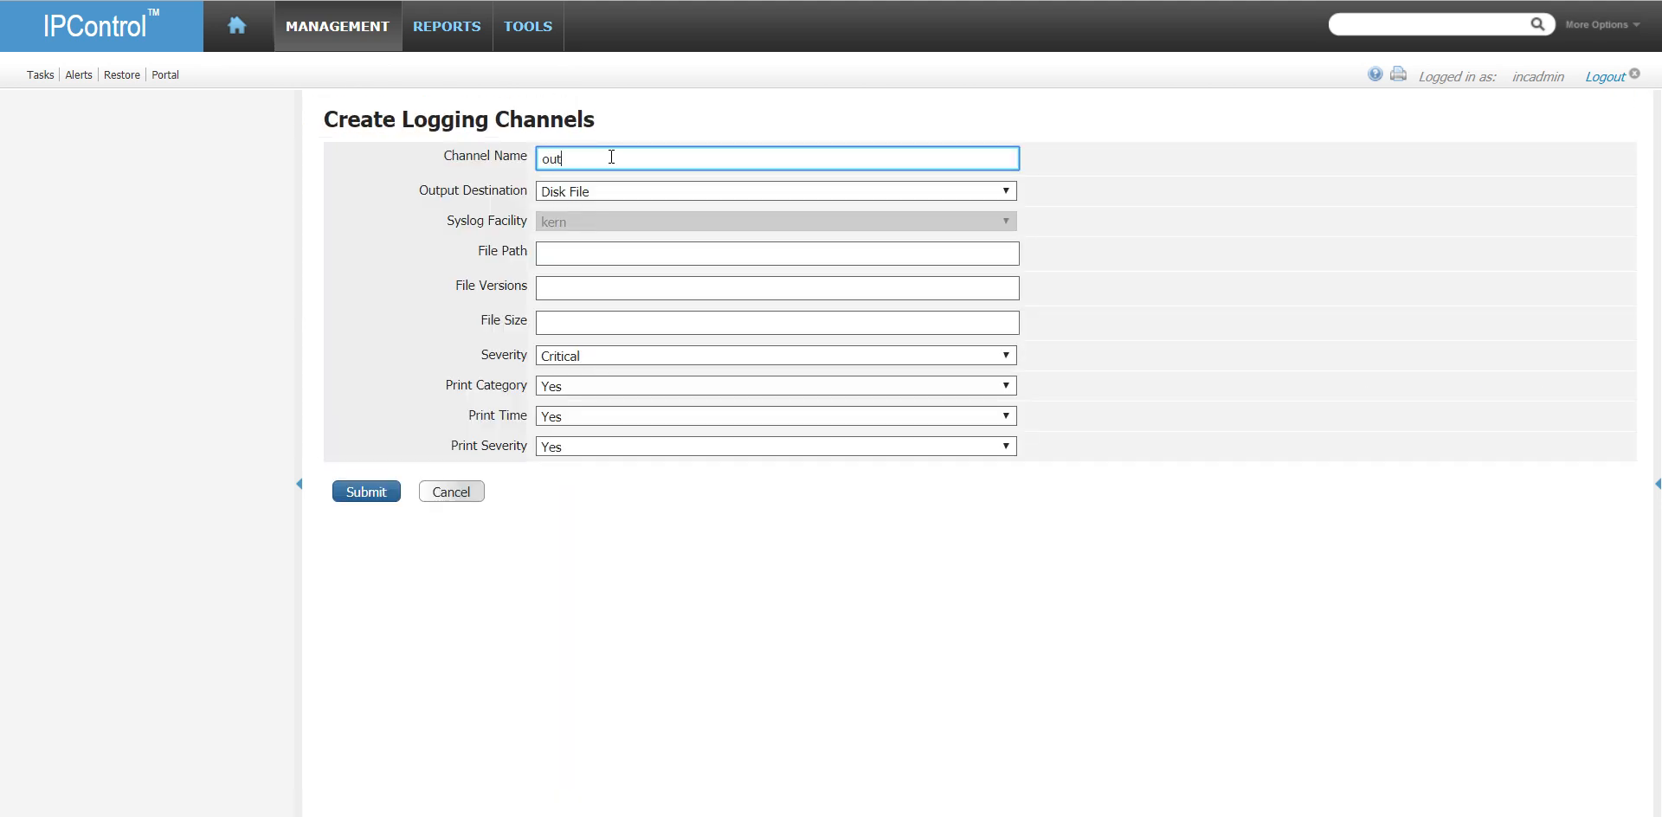
type("-master")
key("Tab")
- Set the new channel's file path to /opt/incontrol/log/outtransfer.log
left_click(569, 251)
type("/opt/")
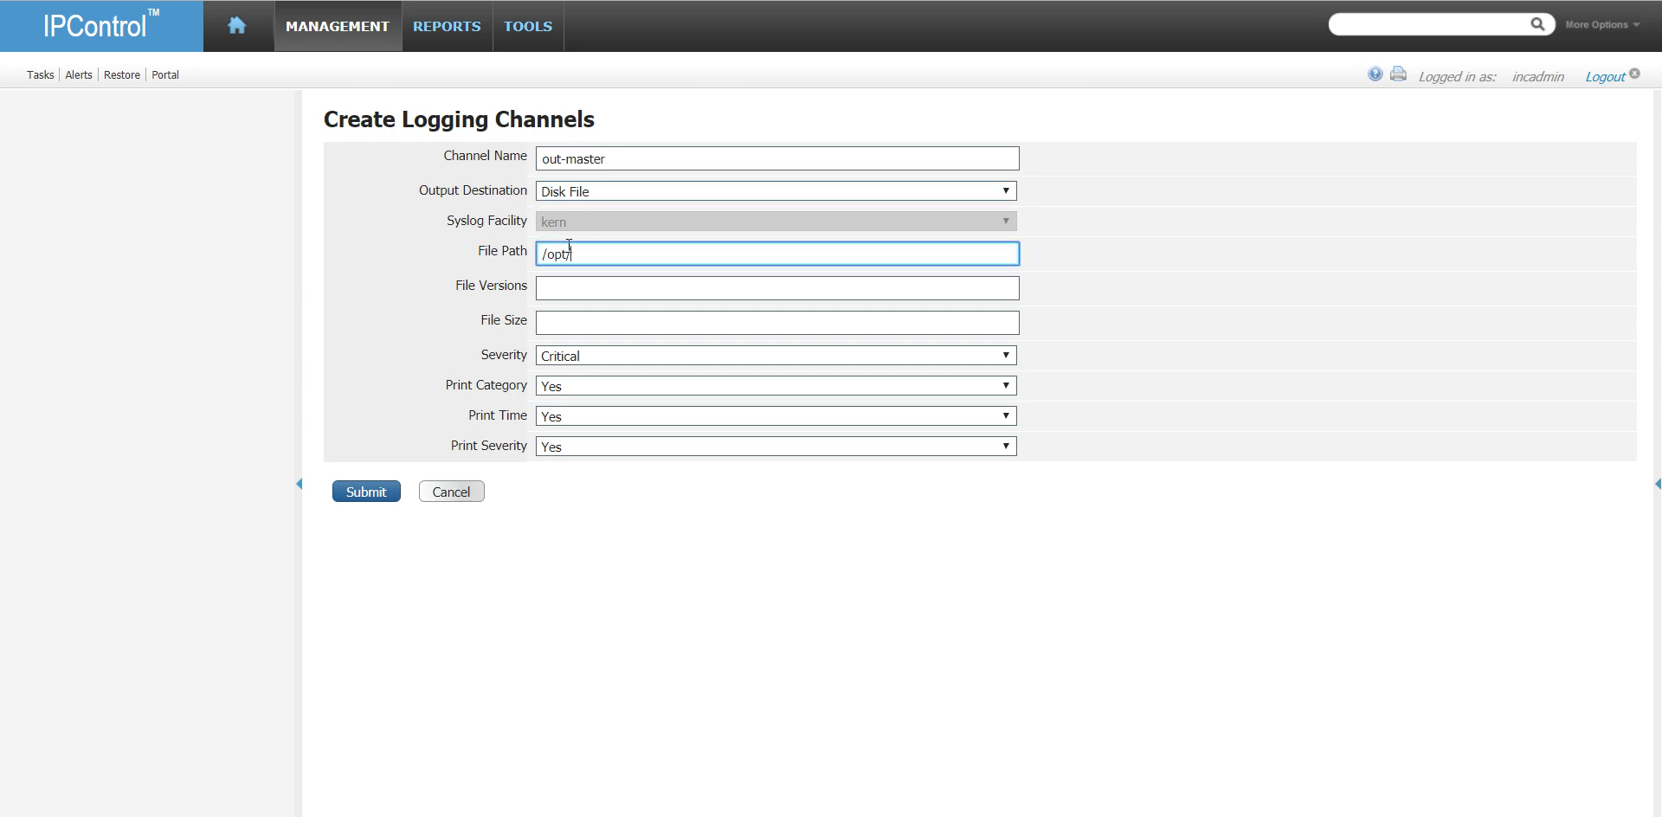
type("incontrol/log/outtransfer.log")
- Change the new channel's name to out-transfer
left_click(635, 152)
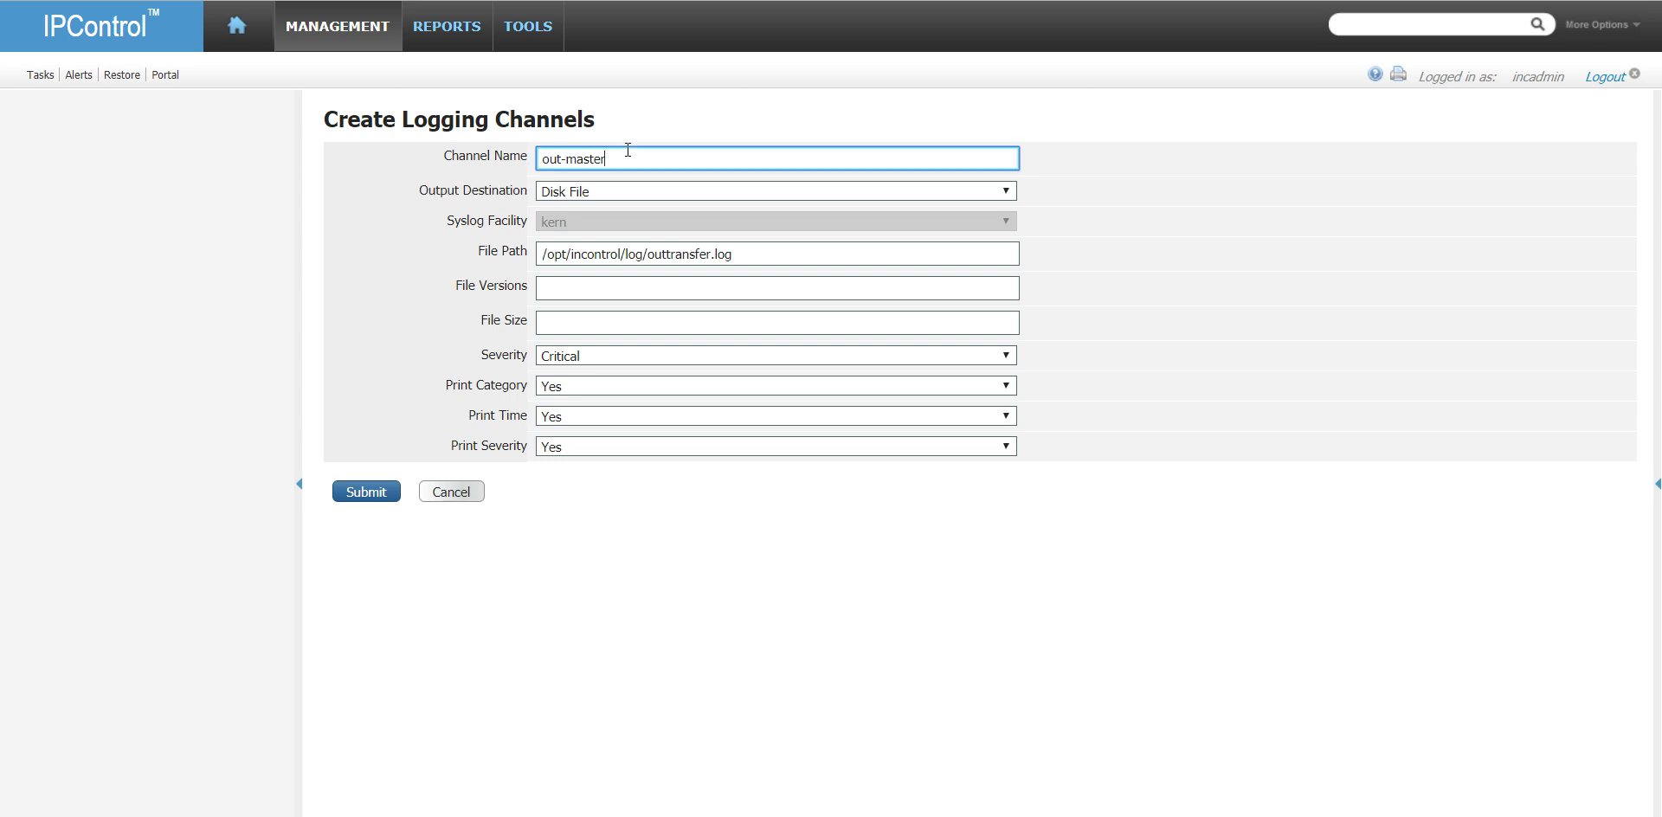
key("BackSpace")
key("BackSpace")
key("BackSpace")
key("BackSpace")
key("BackSpace")
key("BackSpace")
type("transfer")
key("Tab")
- Give the out-transfer channel 10 file versions, a 10M file size and Info severity, and submit it
left_click(589, 289)
type("10")
key("Tab")
type("10M")
left_click(604, 358)
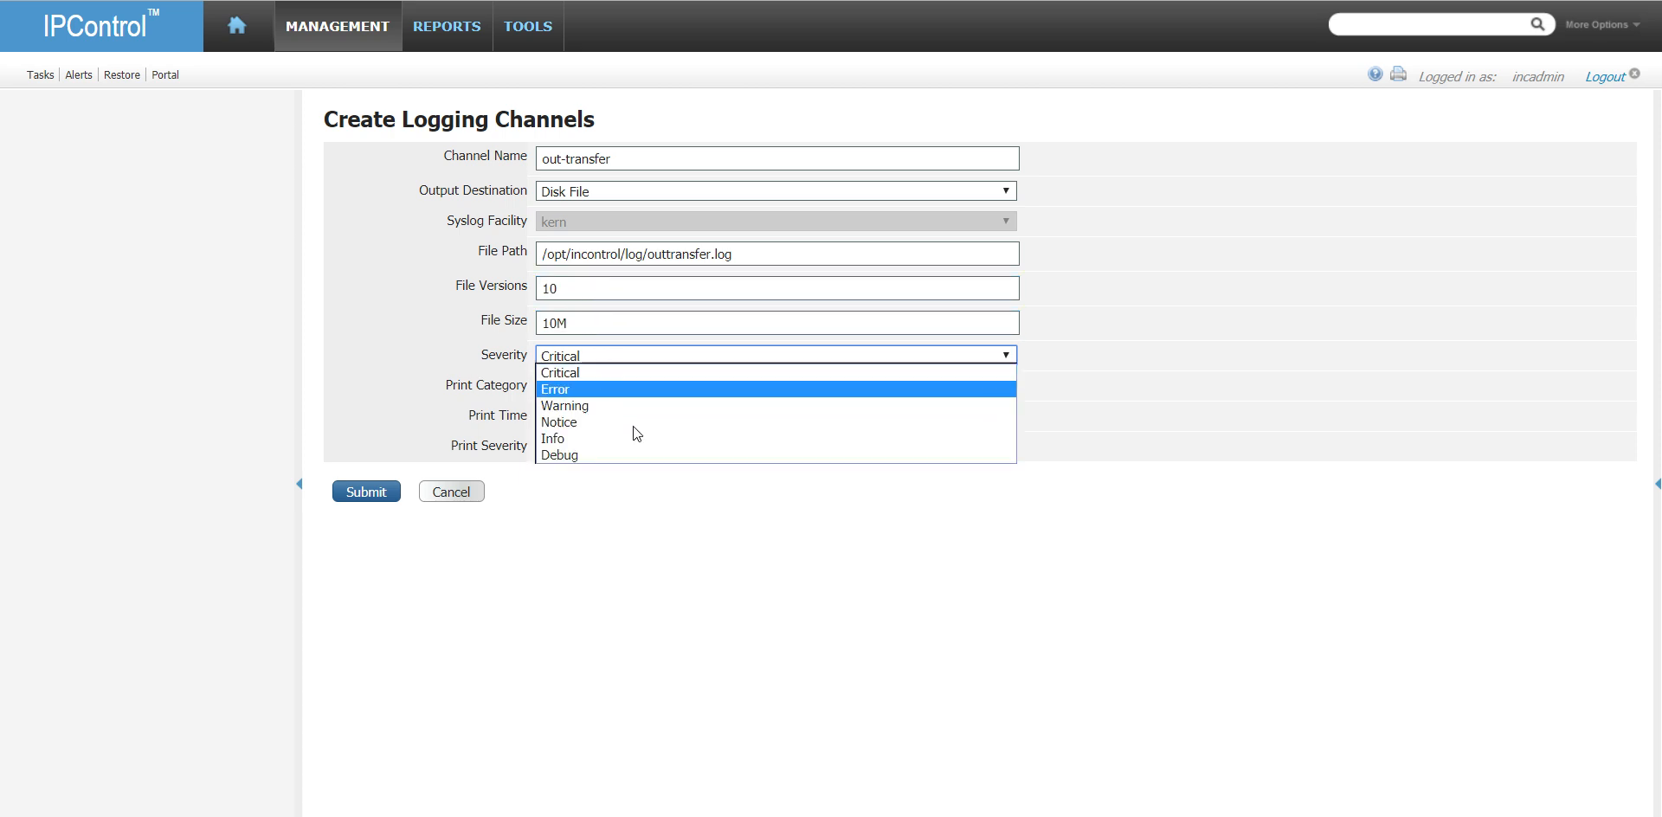
left_click(624, 437)
left_click(361, 494)
- Start another logging channel named dyn-updates with the file path /opt/incontrol/log/dynupdates.log
left_click(393, 178)
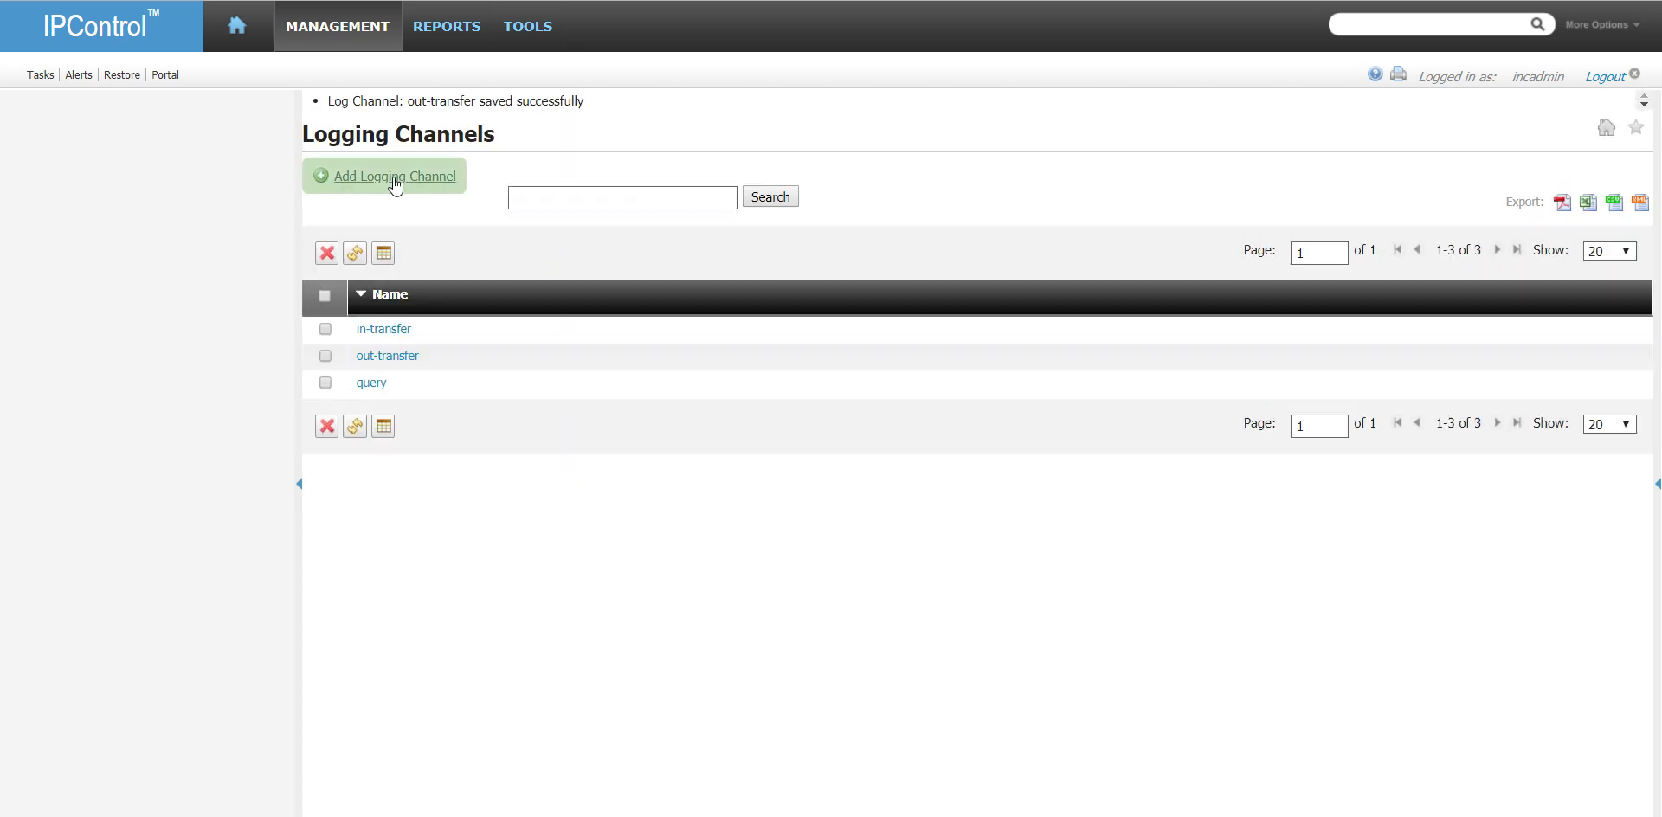
left_click(619, 156)
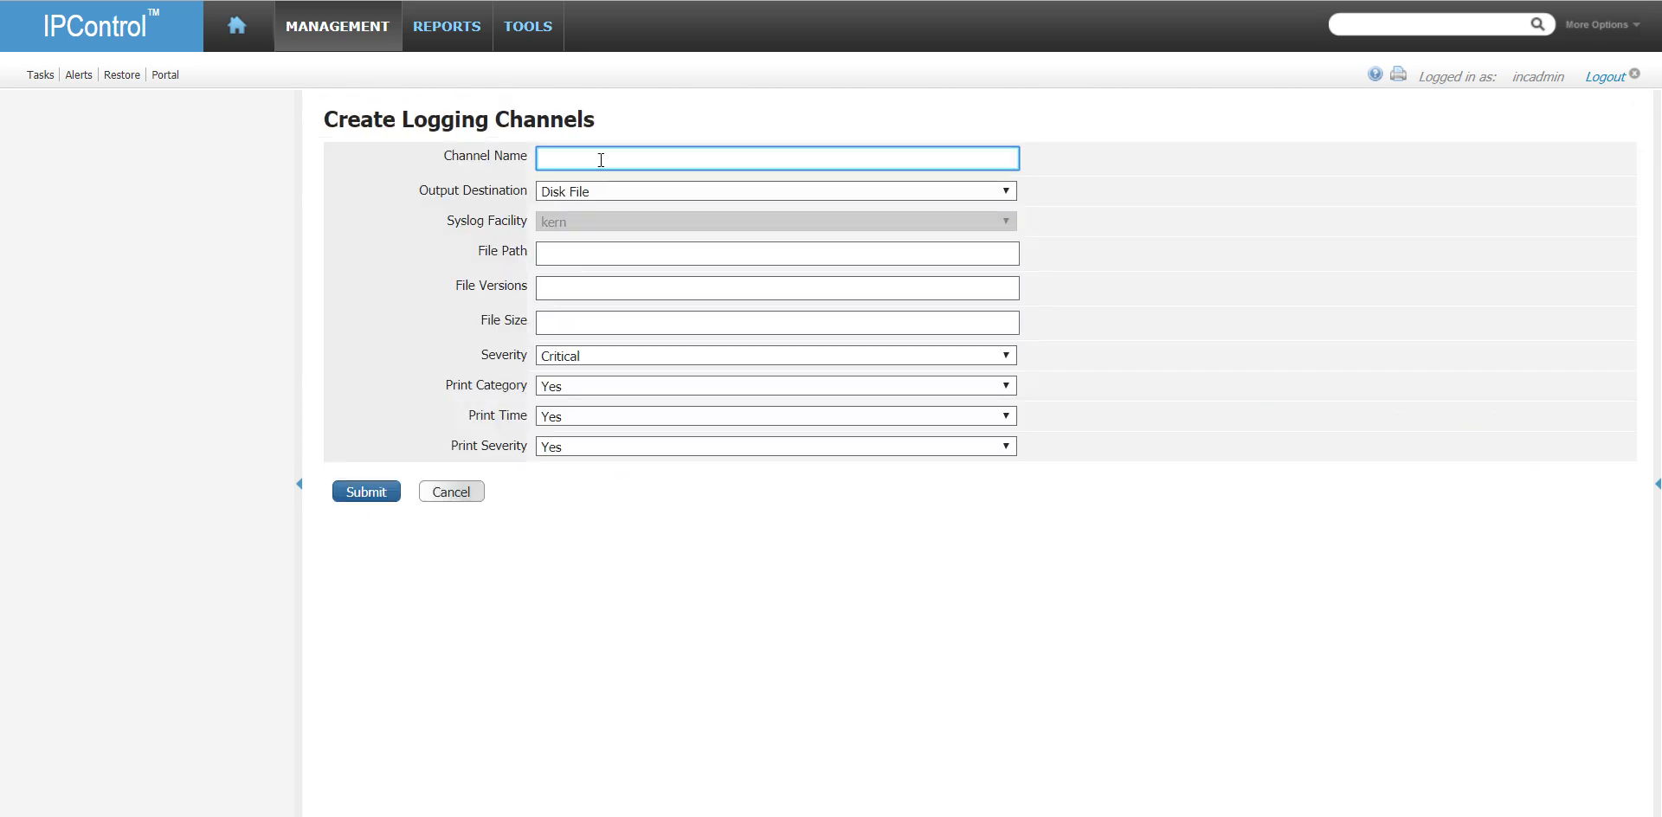
type("dyn-updates")
key("Tab")
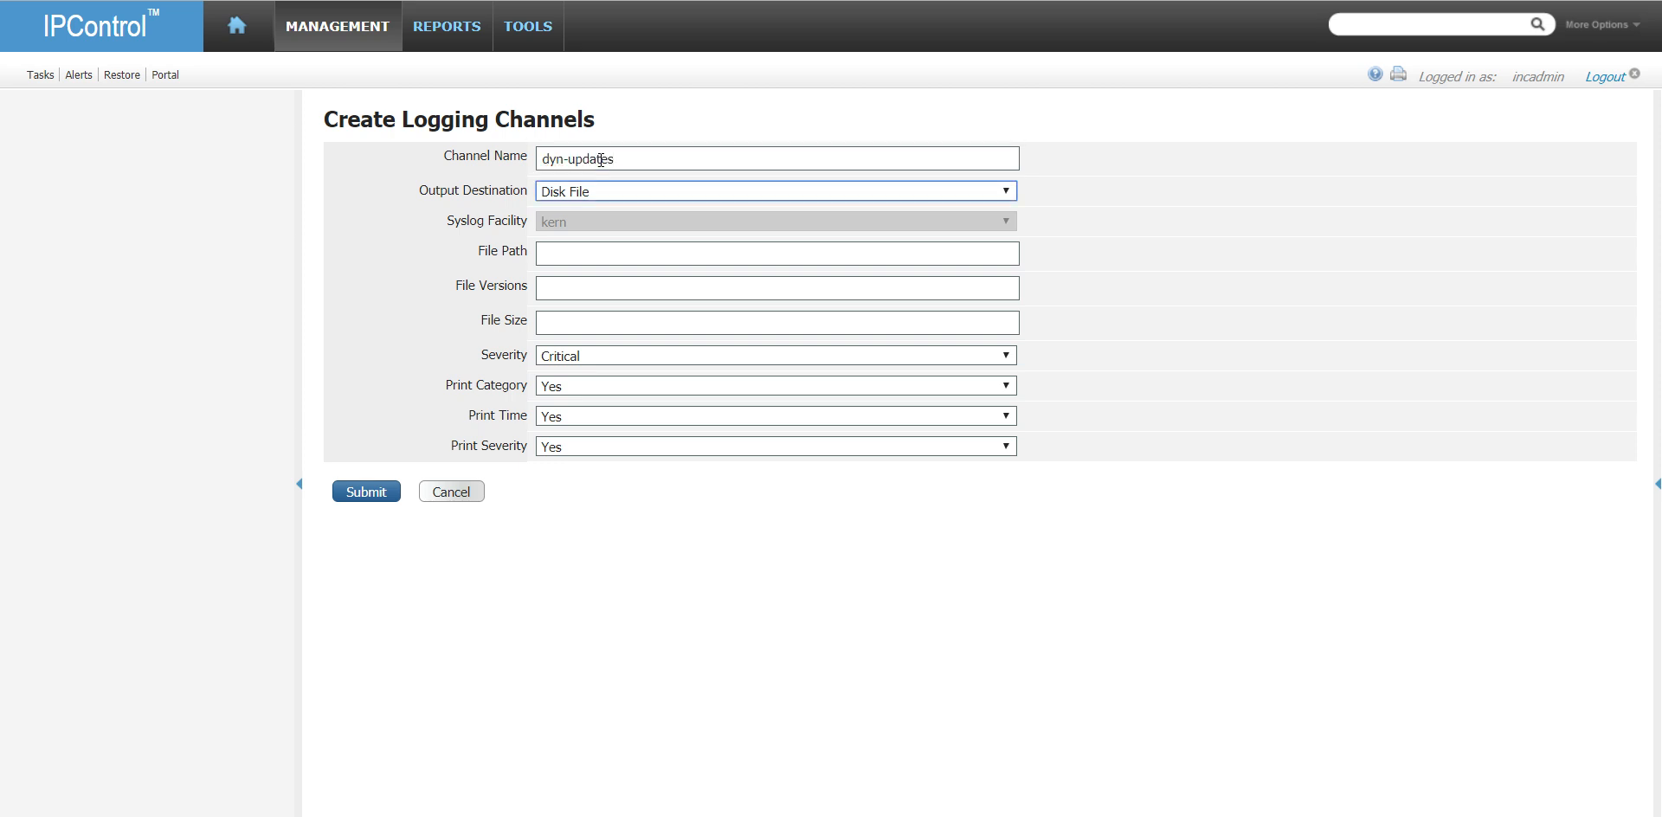
left_click(595, 260)
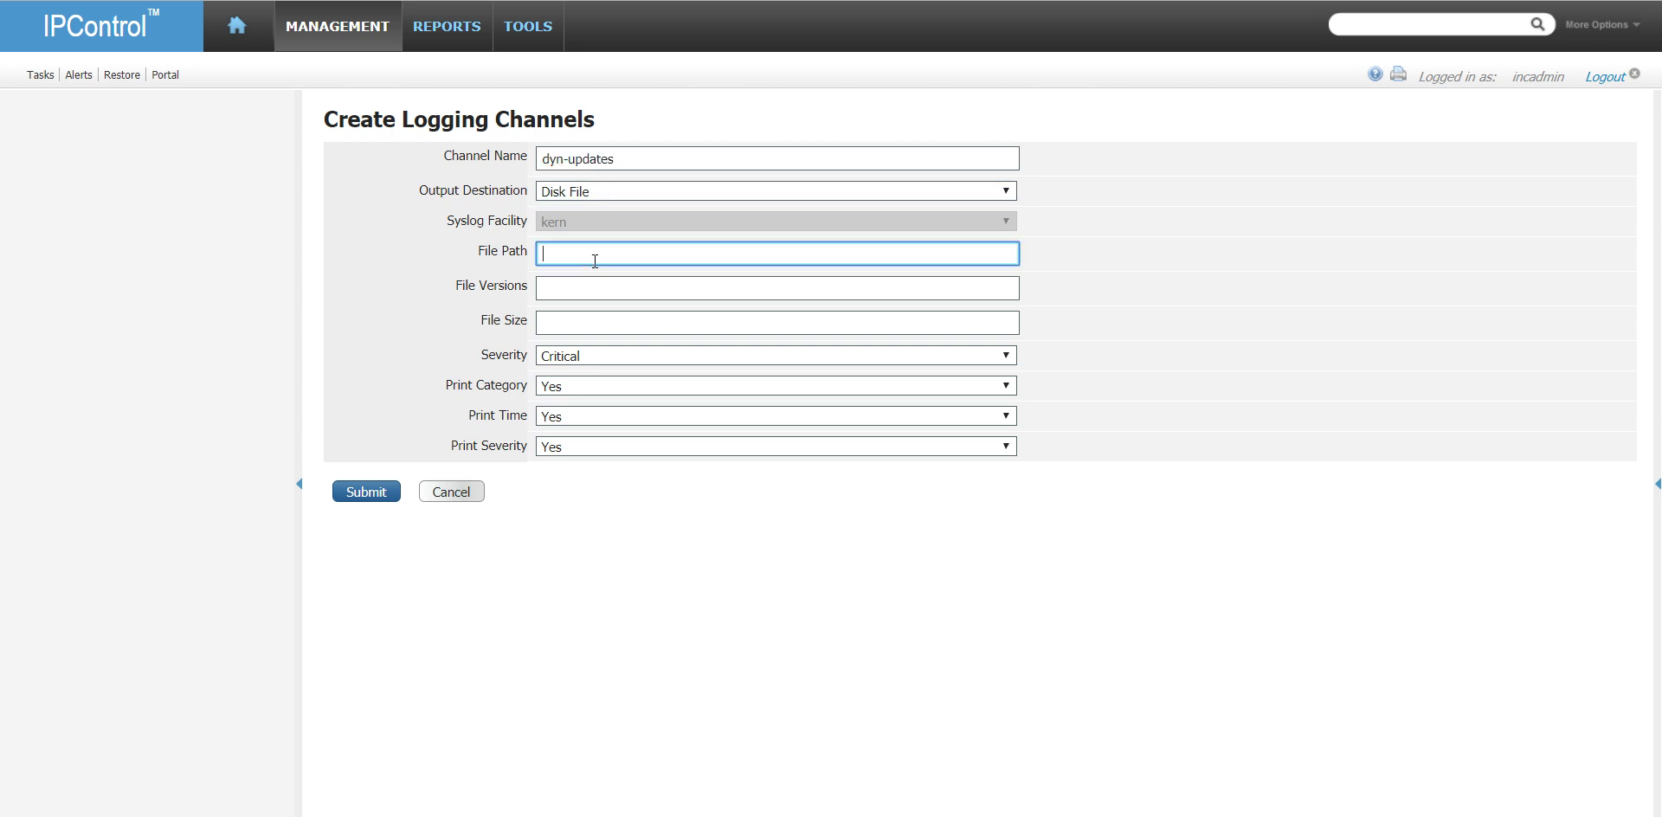
type("/opt/incontrol/log/dynupdates.log")
- Give the dyn-updates channel 10 file versions, a 10M file size and Debug severity, and submit it
key("Tab")
type("10")
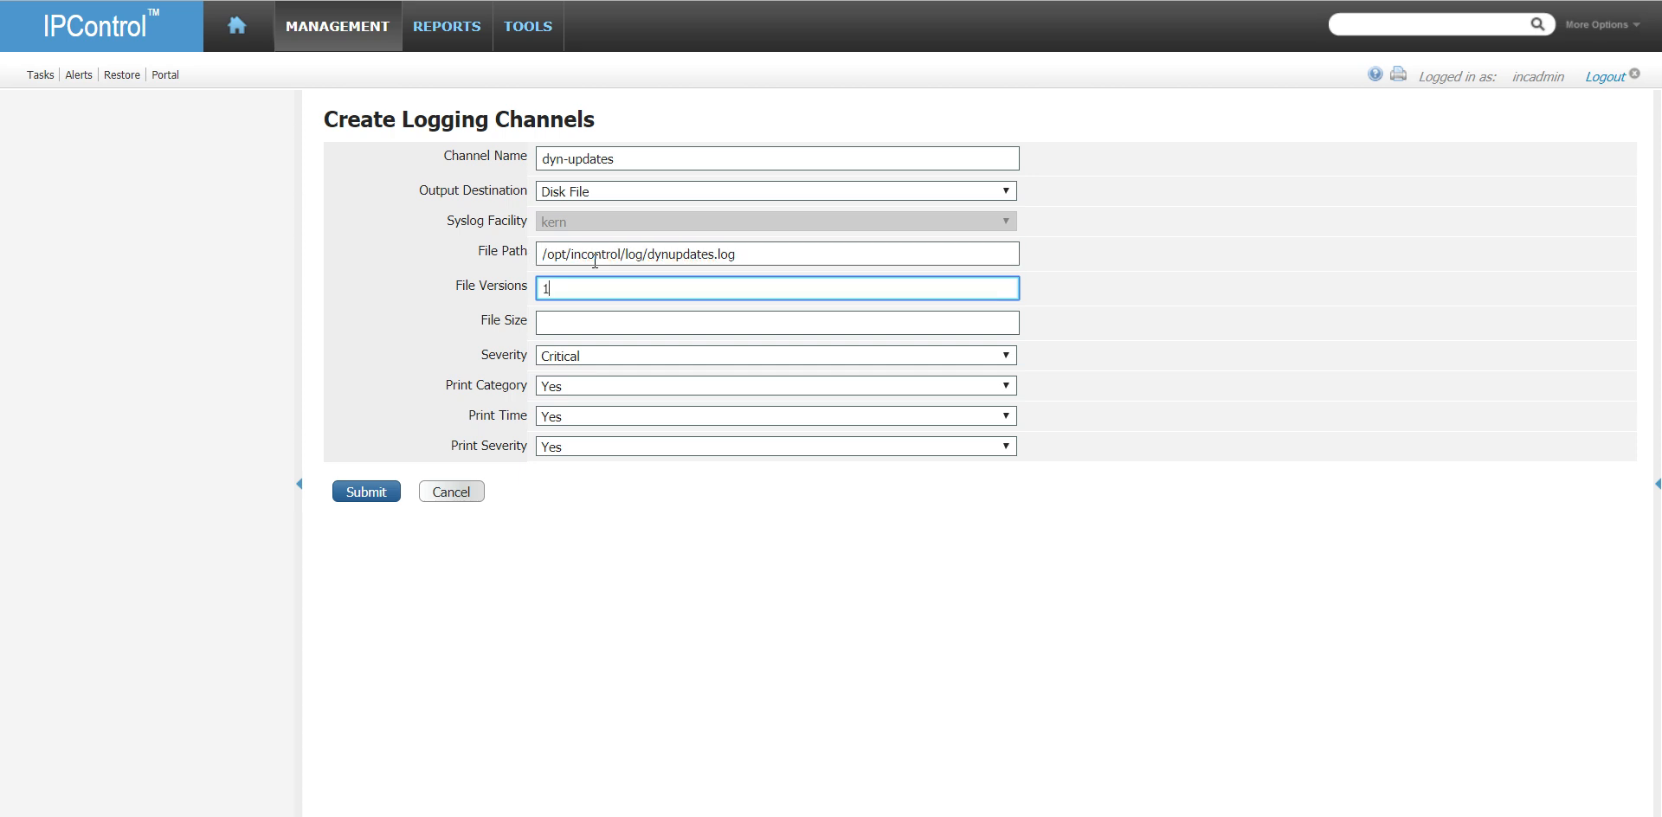
key("Tab")
type("10M")
key("Tab")
left_click(578, 362)
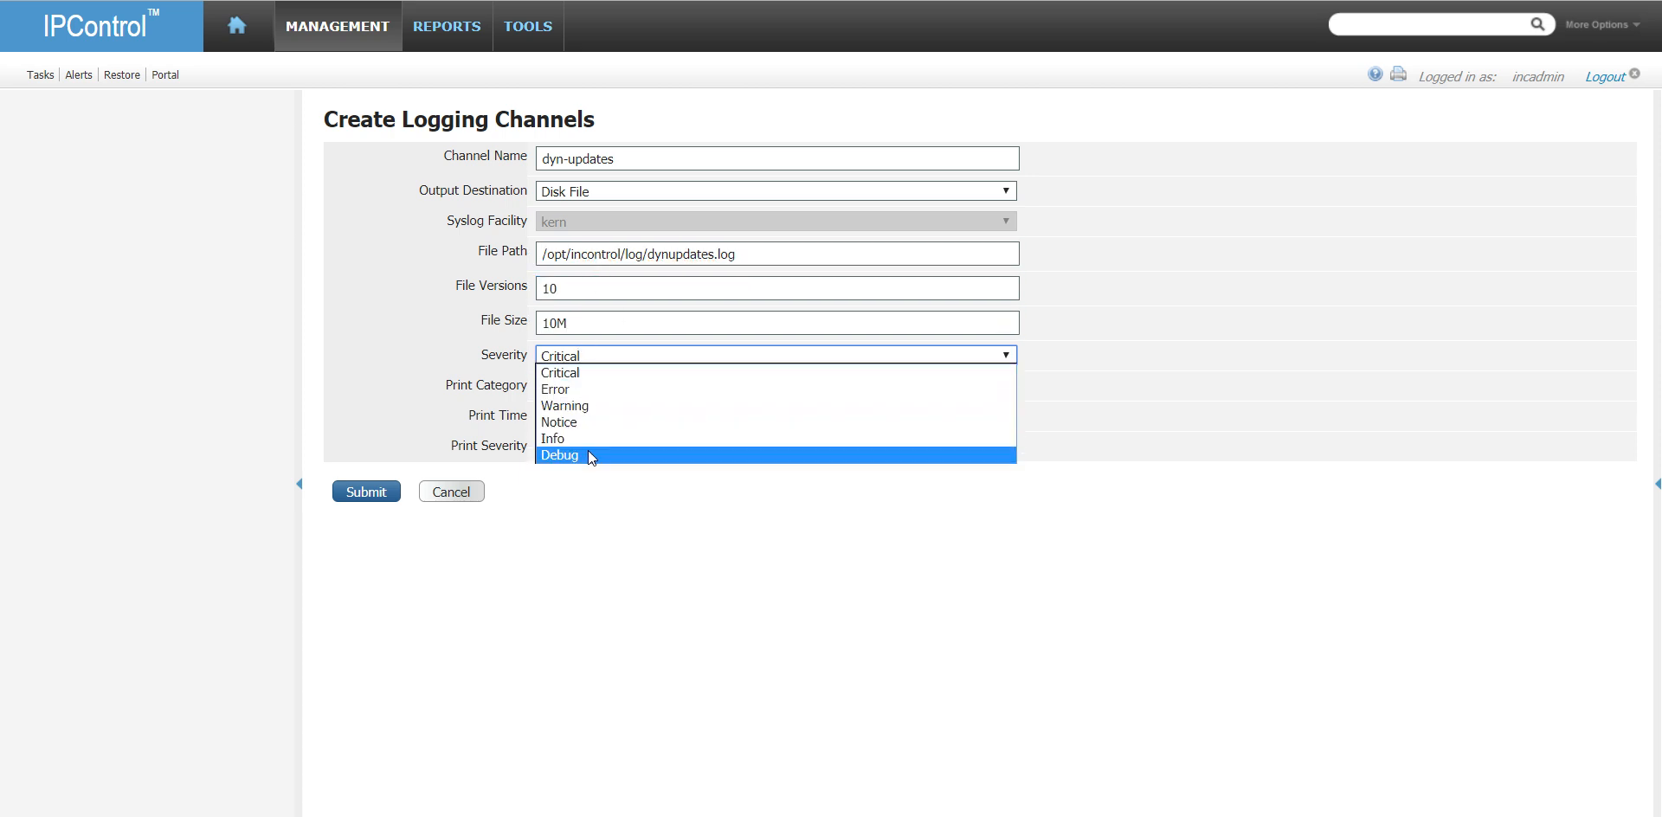
left_click(589, 453)
left_click(372, 493)
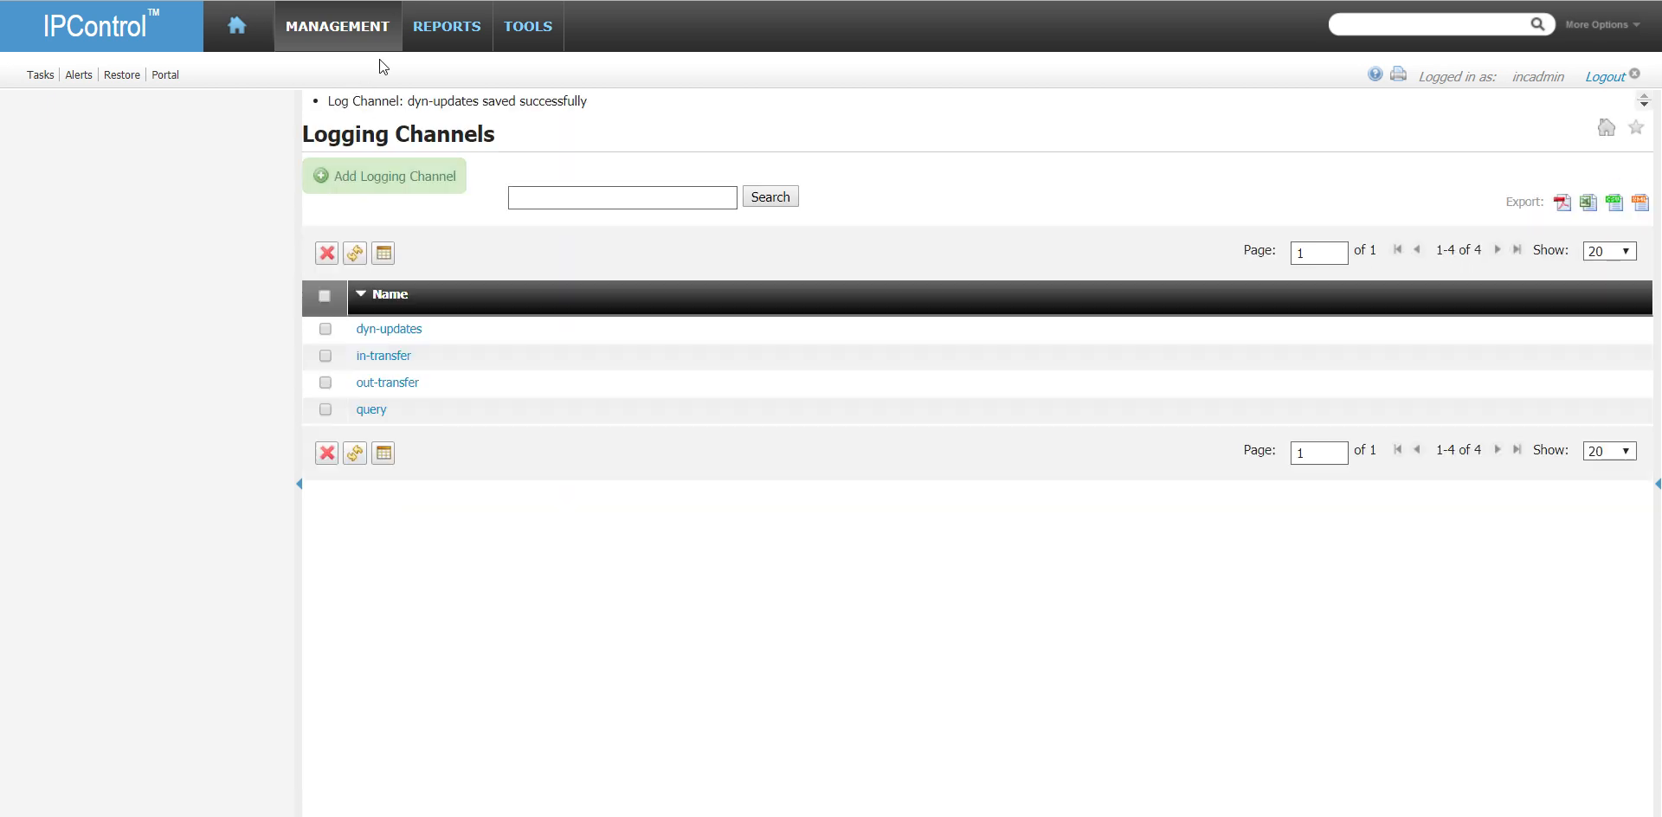
- In the logging settings of DNS server vm-dns1.home.local, assign the dyn-updates channel to the Dynamic Updates category
mouse_move(357, 32)
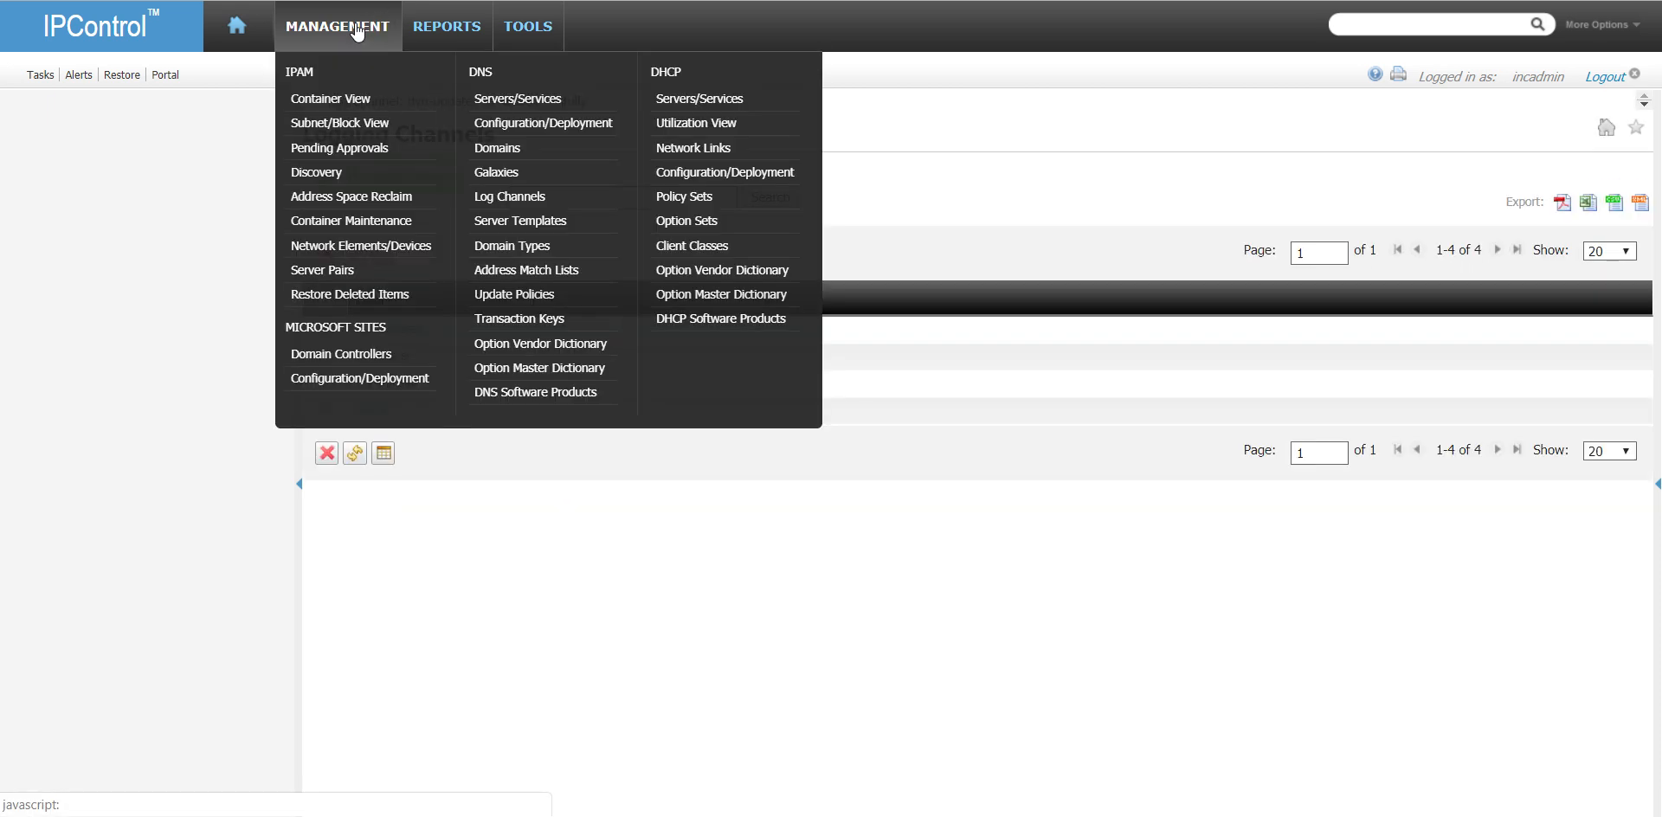
left_click(536, 111)
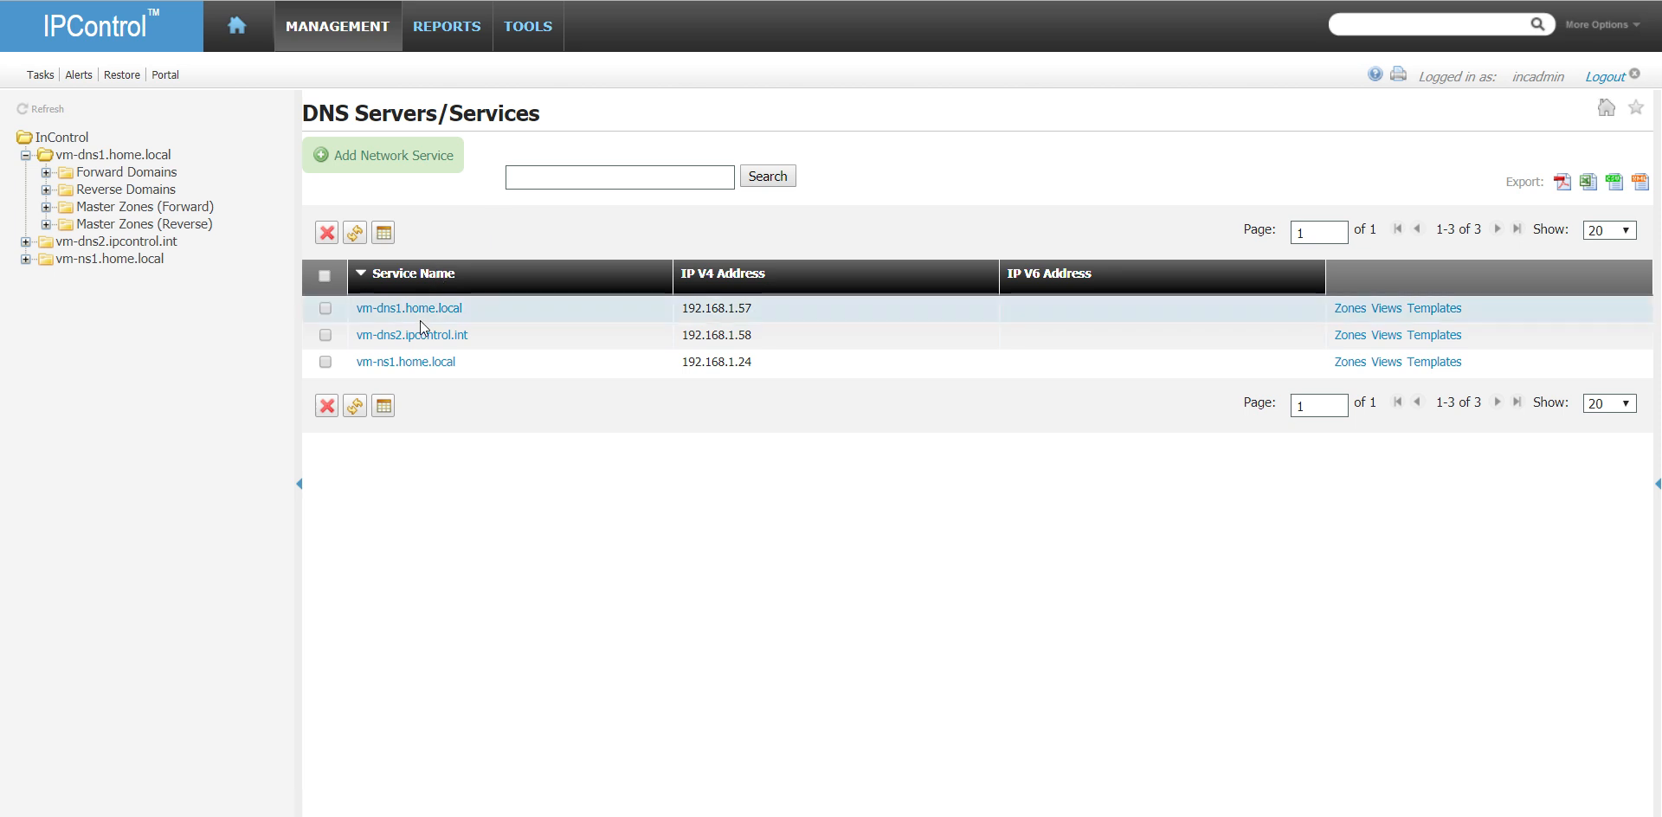
left_click(423, 308)
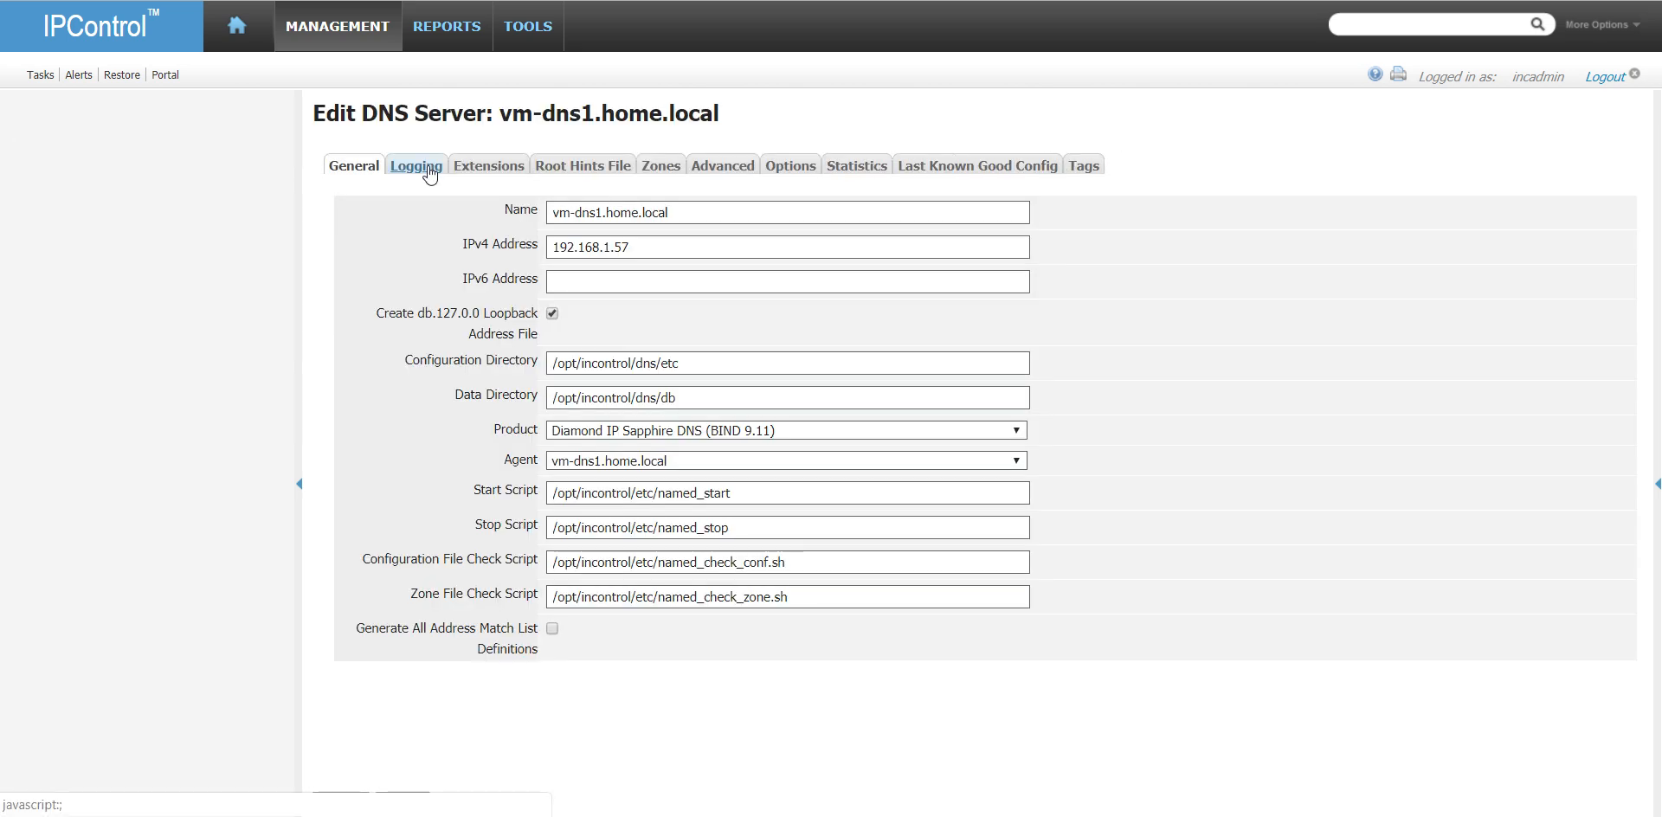
left_click(417, 166)
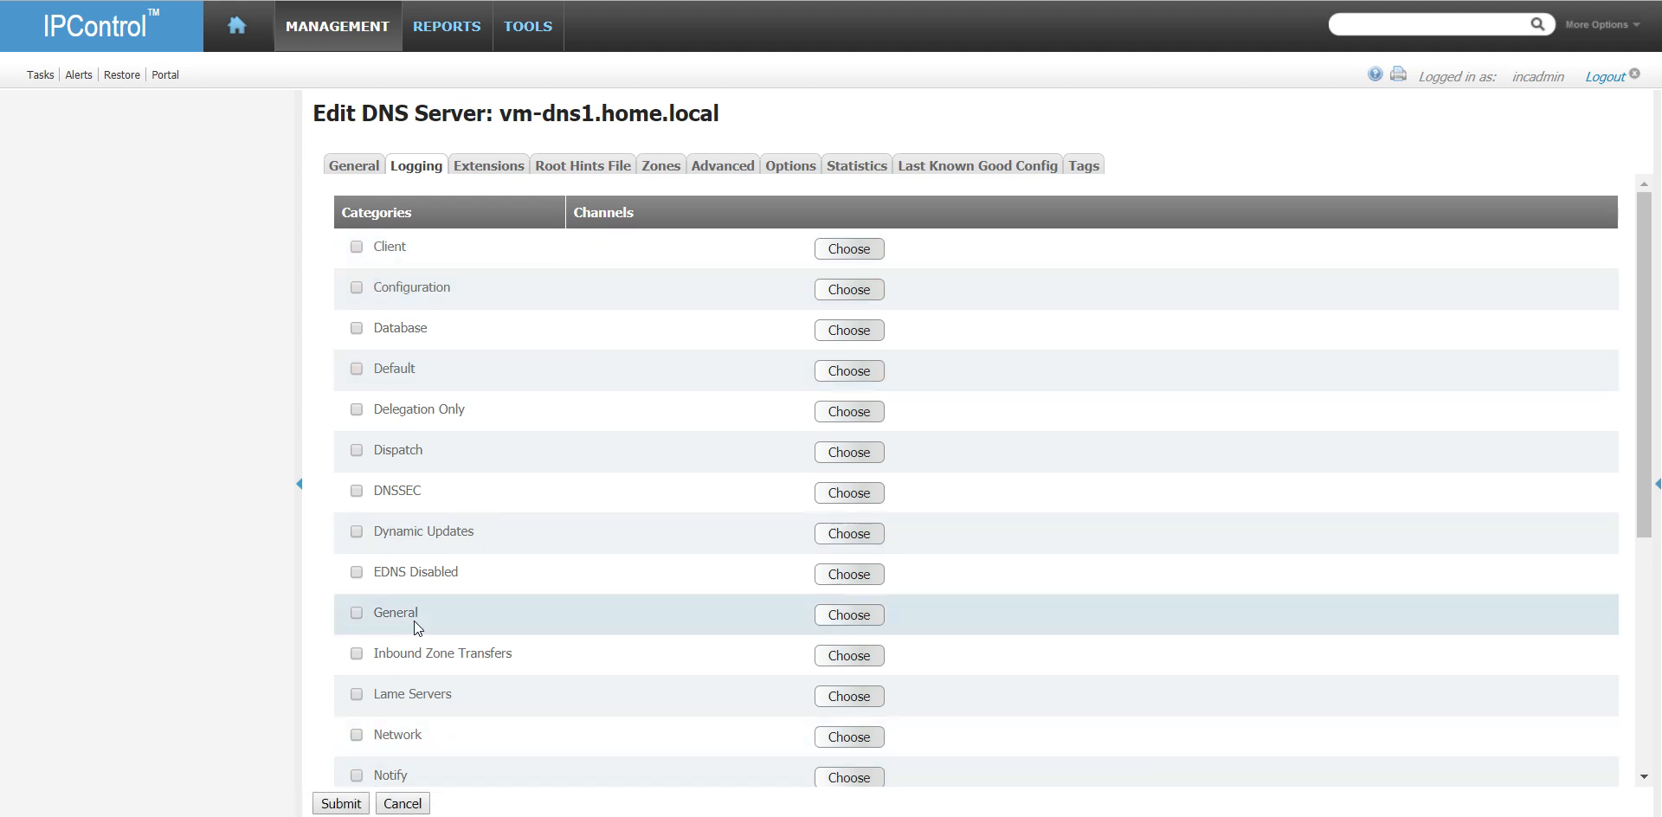
left_click(865, 535)
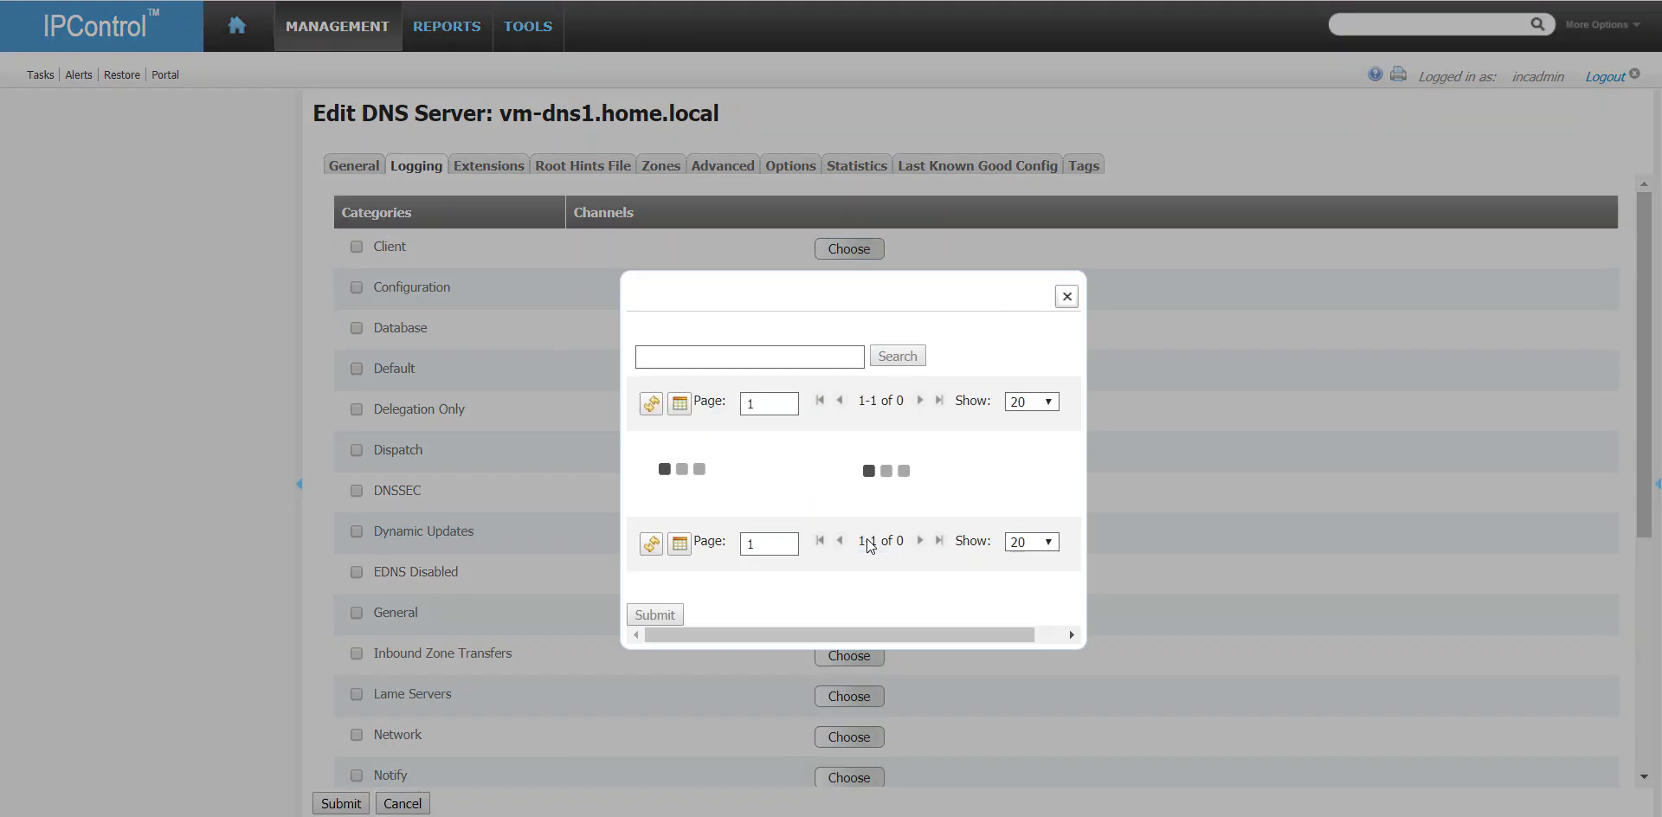
left_click(615, 426)
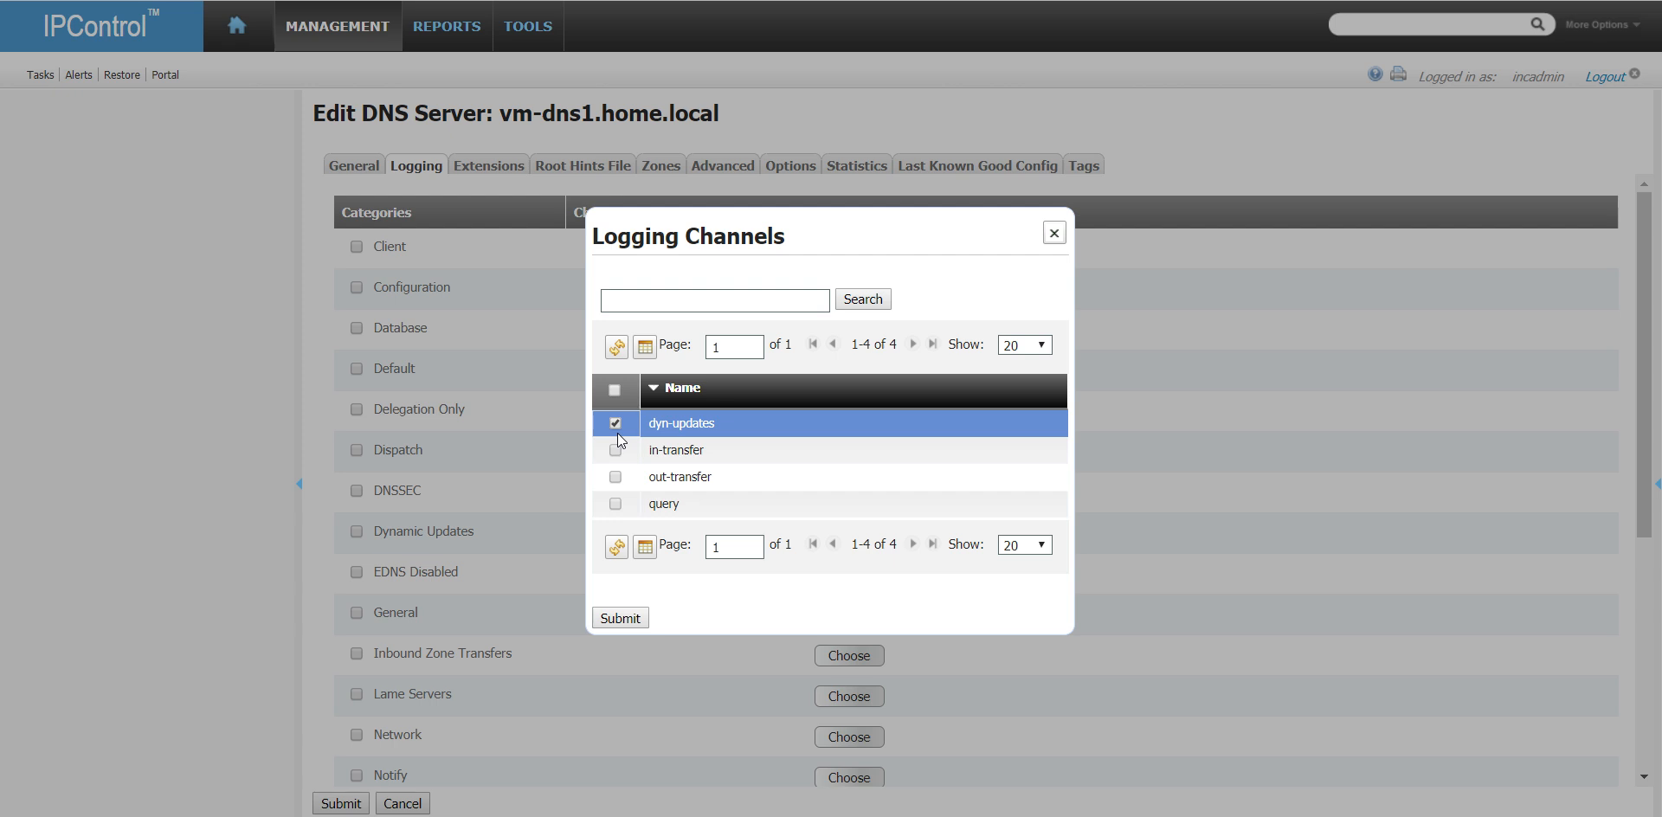
left_click(620, 618)
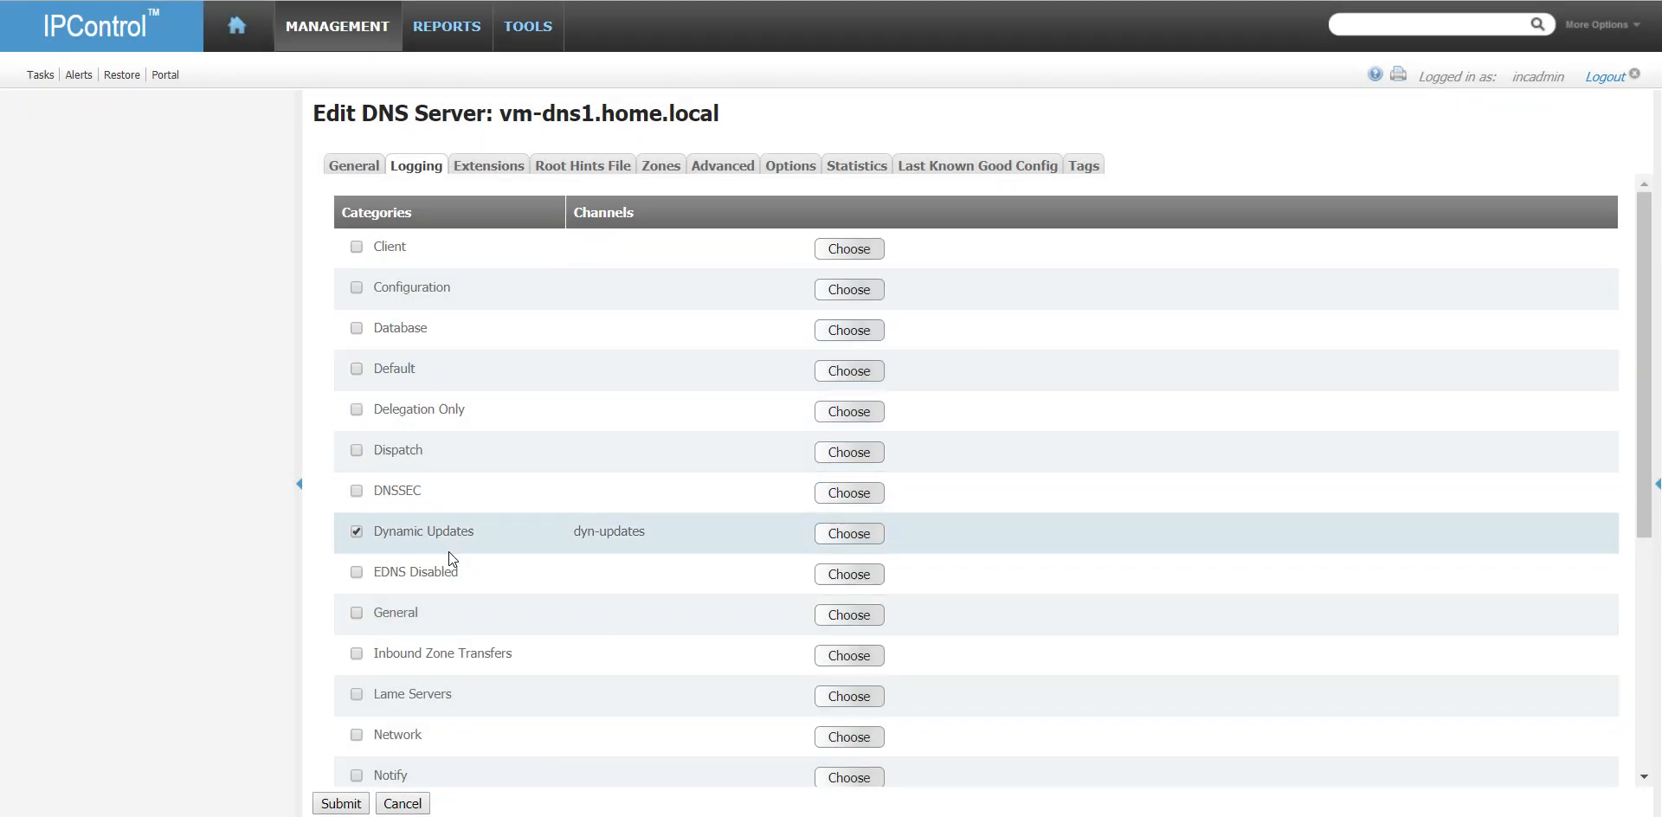
- Assign the query channel to the Queries category and the out-transfer channel to Outbound Zone Transfers
scroll(450, 553, "down", 3)
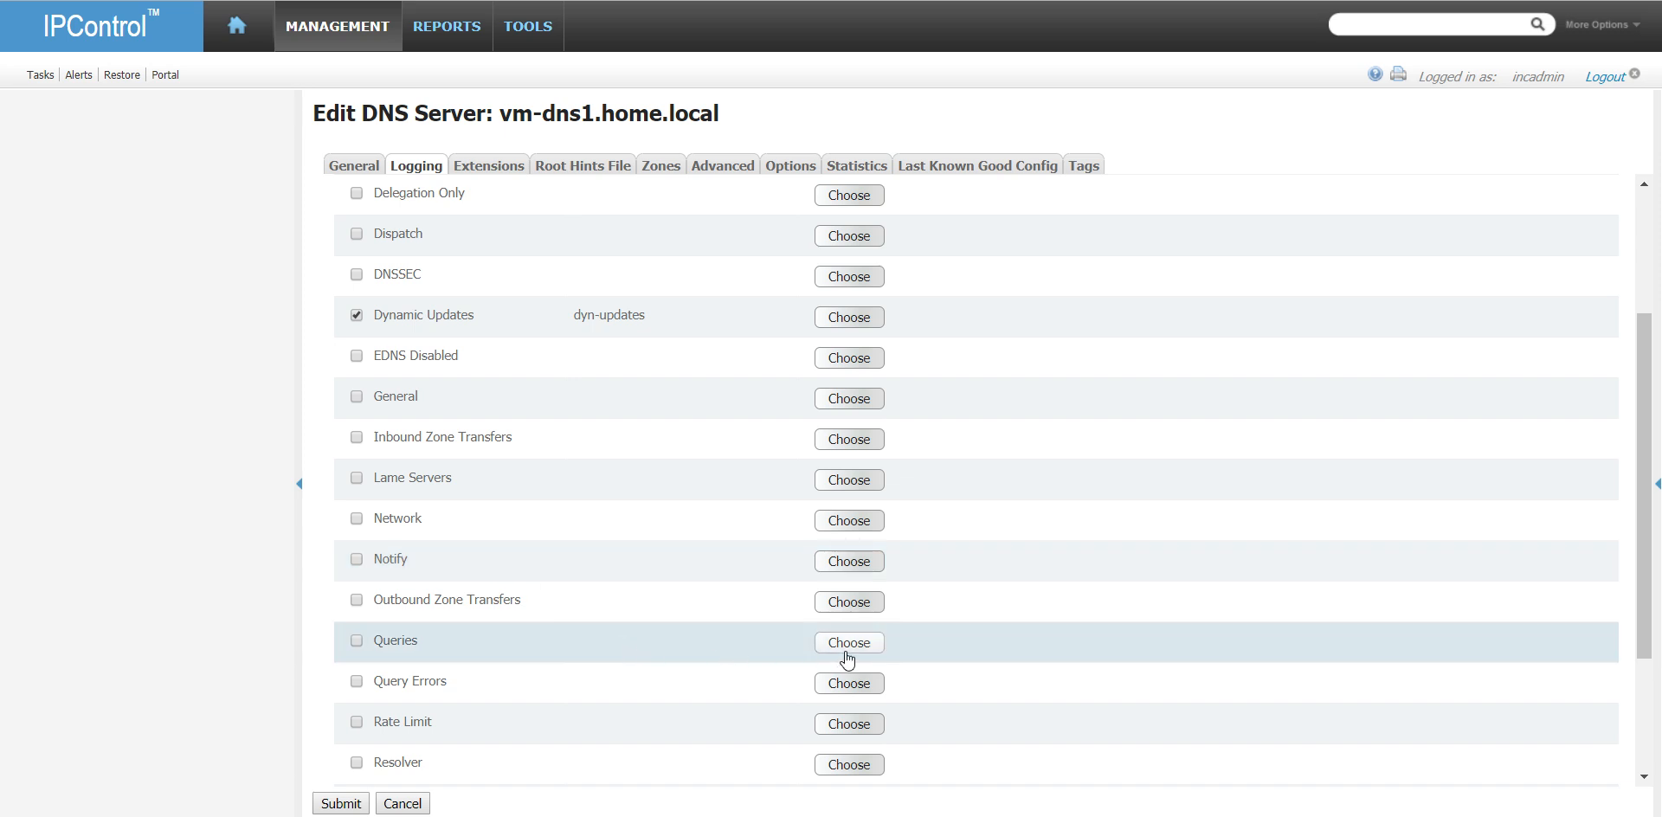
left_click(846, 643)
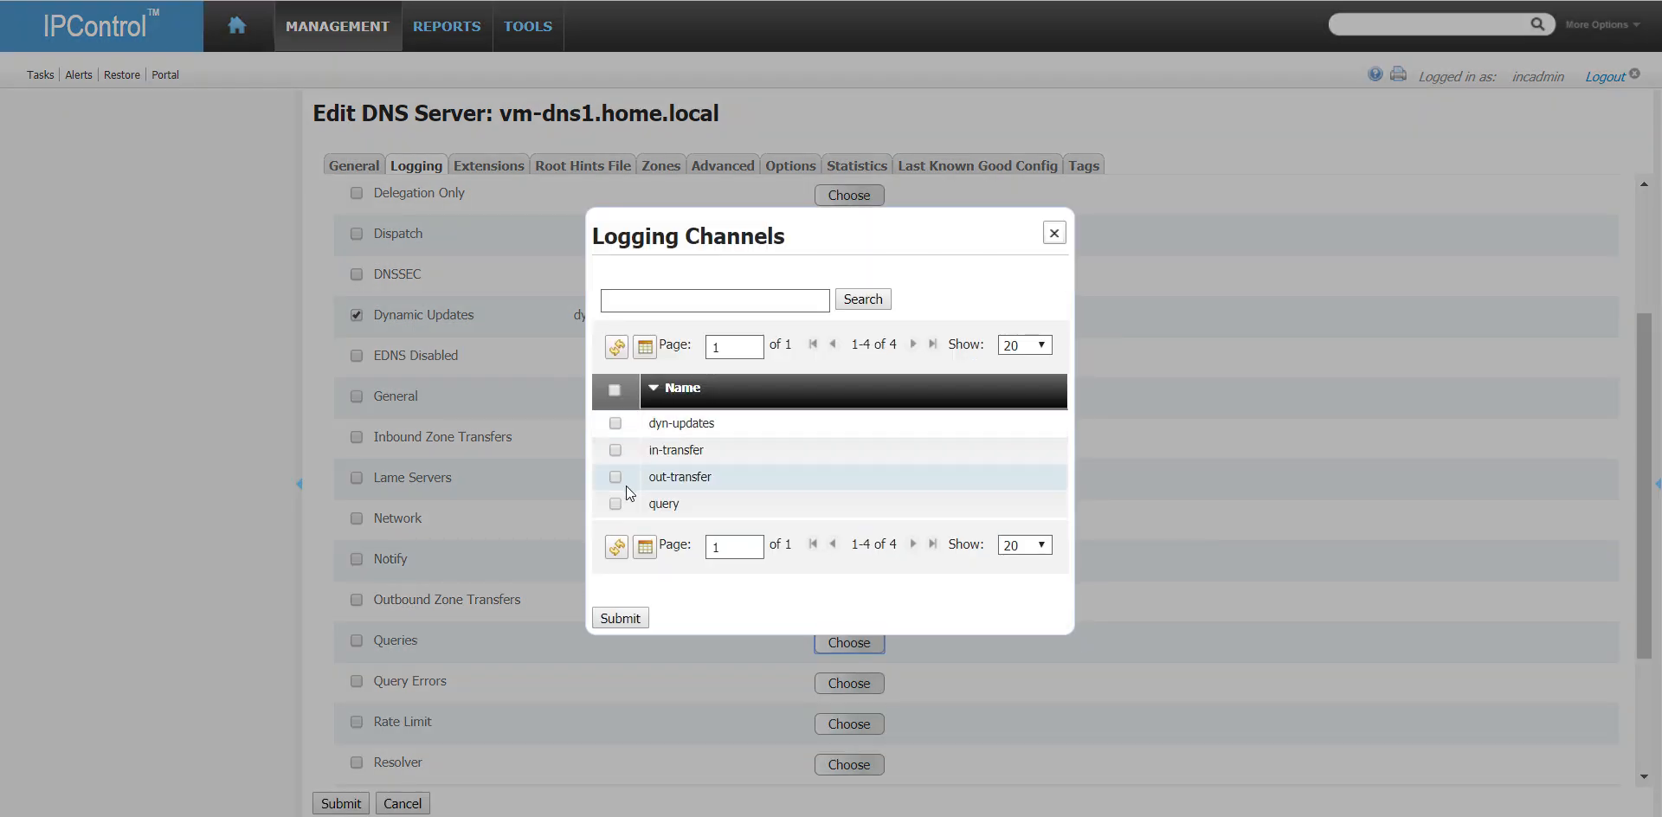
left_click(621, 504)
left_click(615, 620)
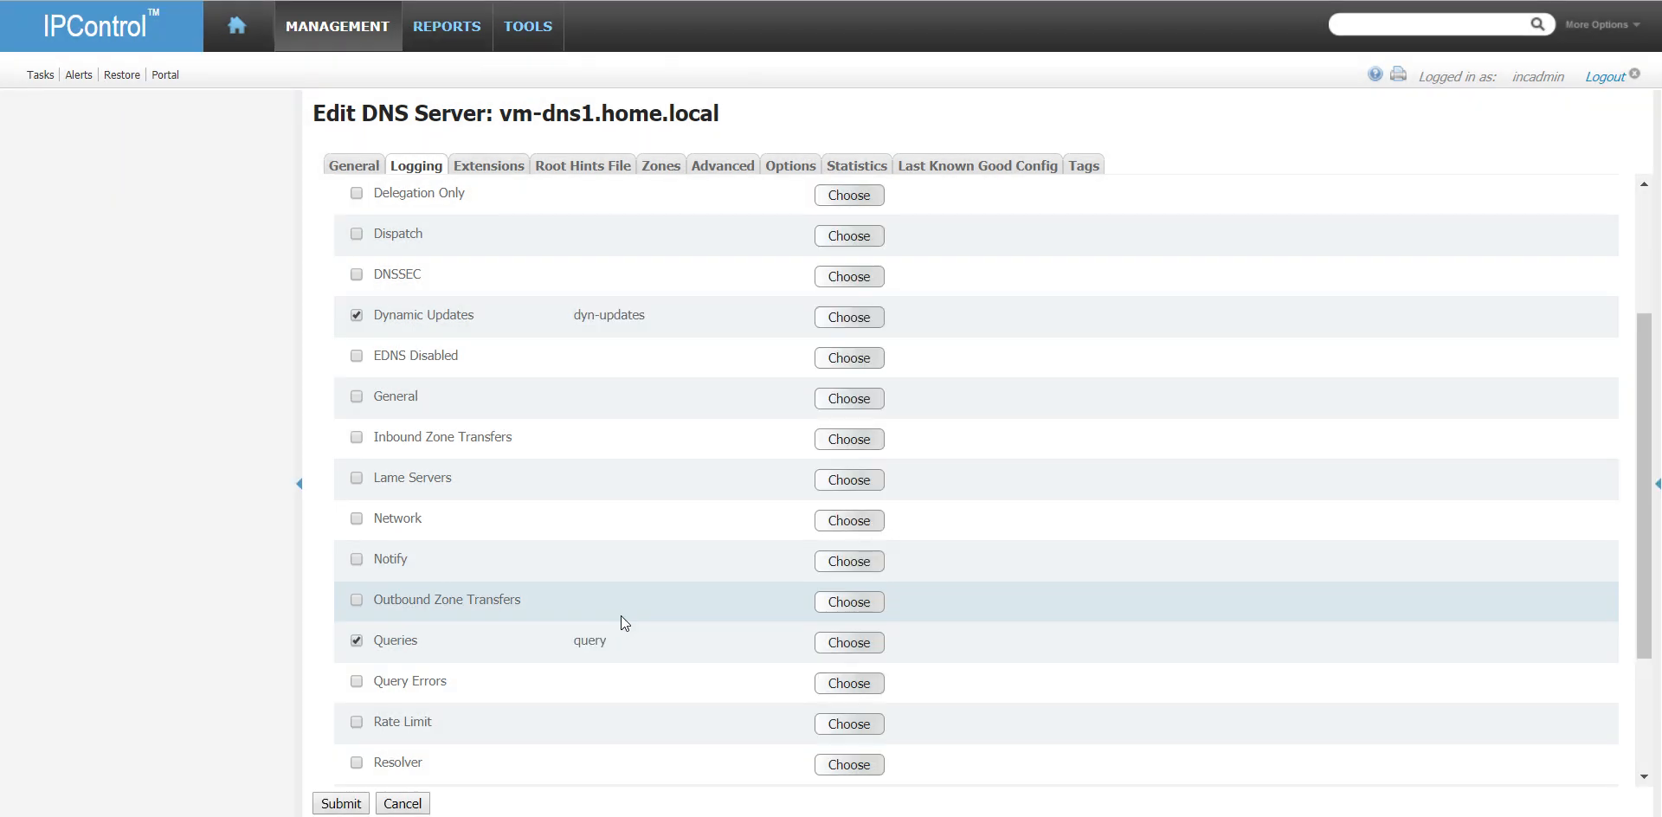
scroll(621, 614, "down", 3)
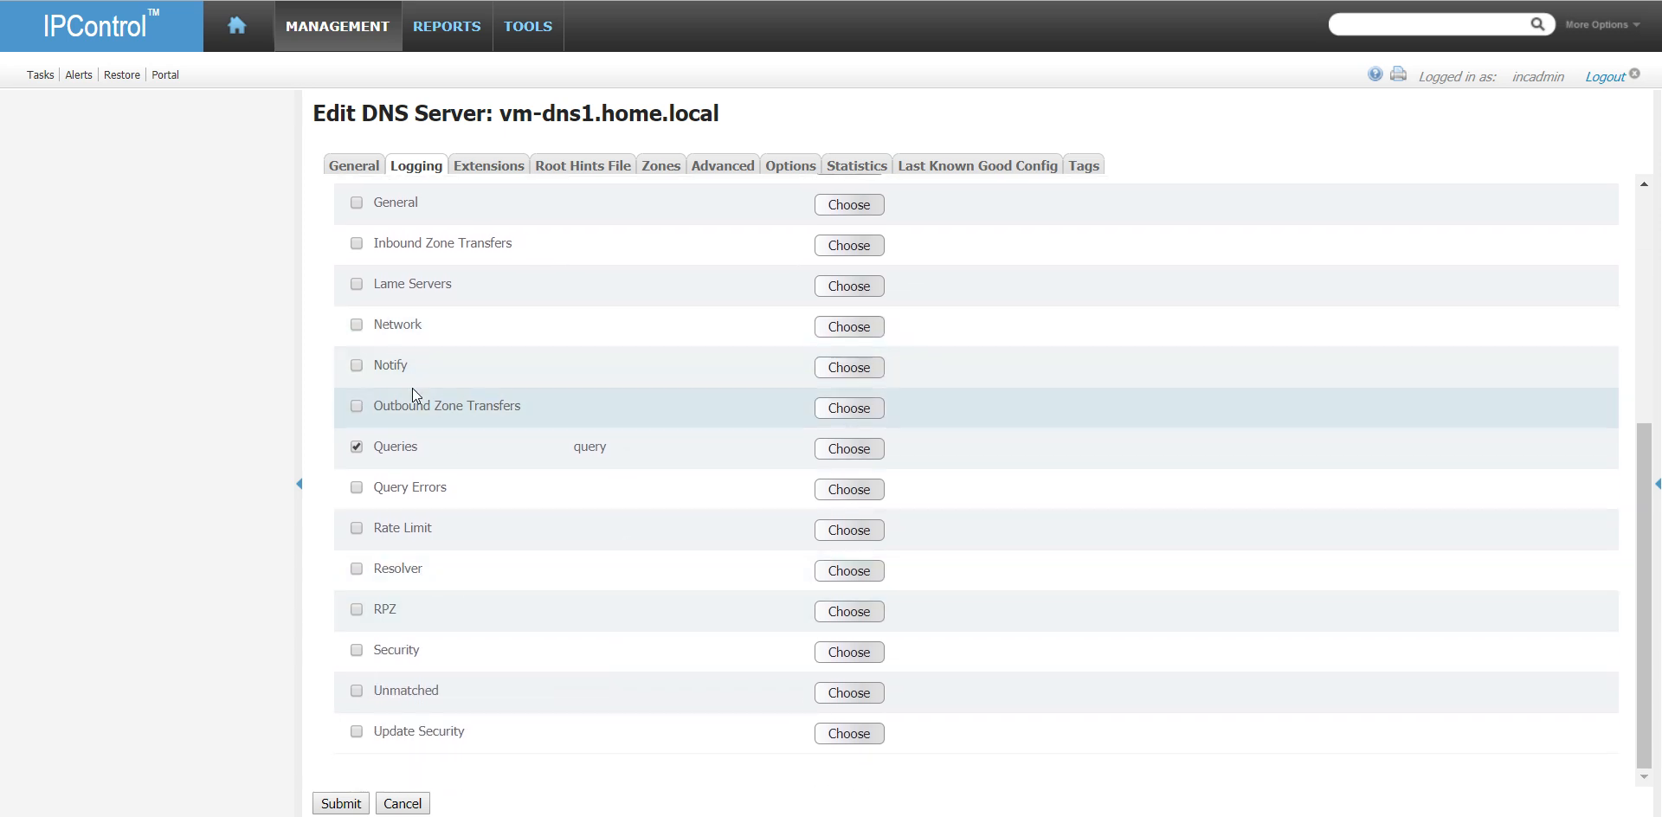
left_click(871, 415)
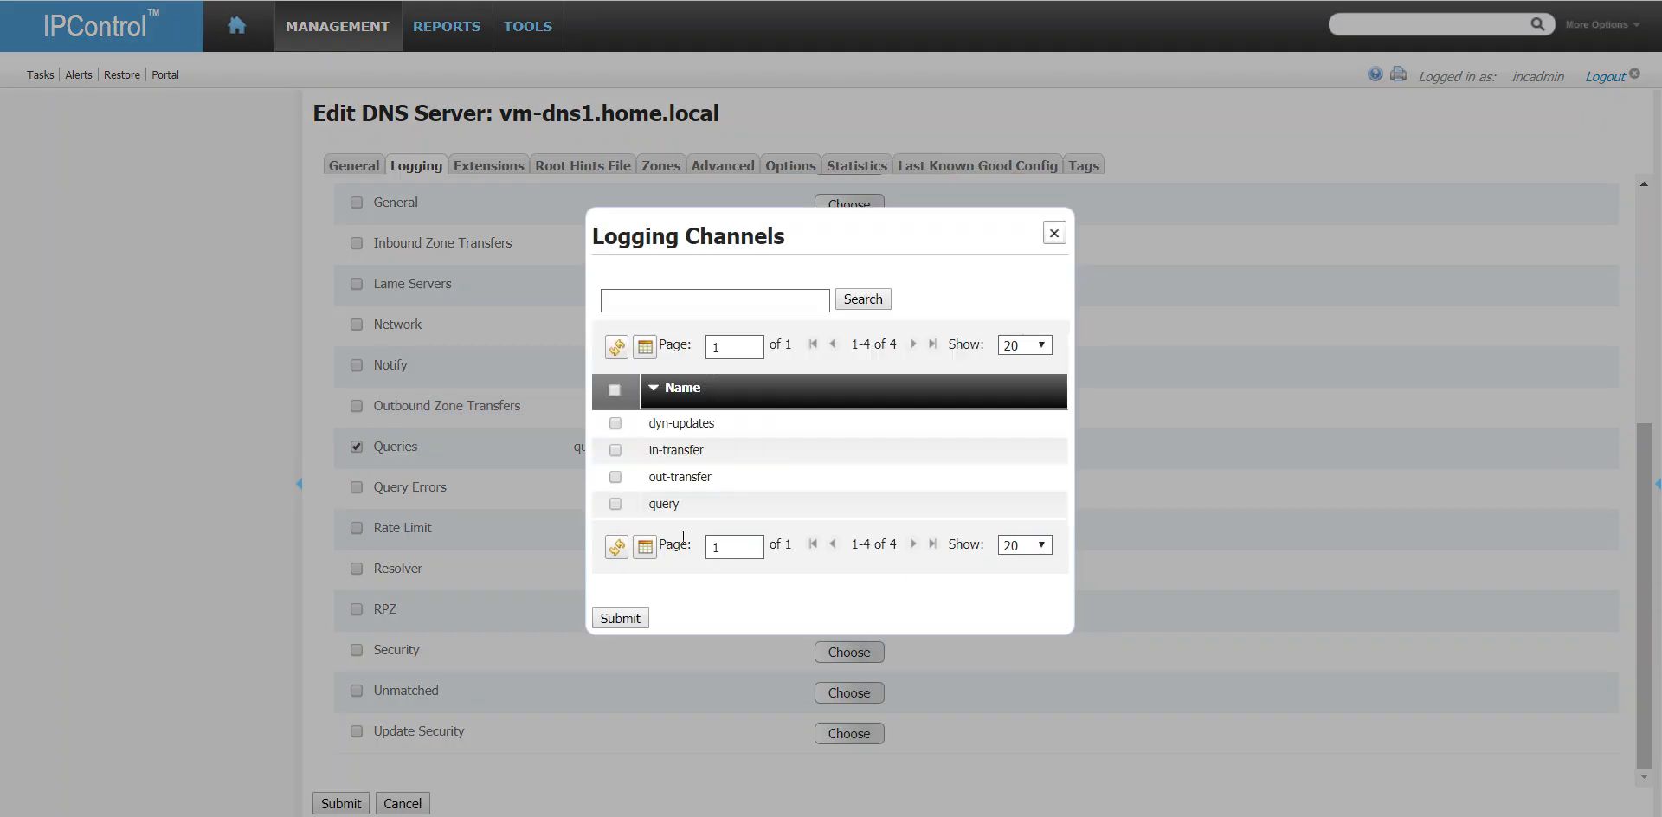
left_click(615, 477)
left_click(641, 620)
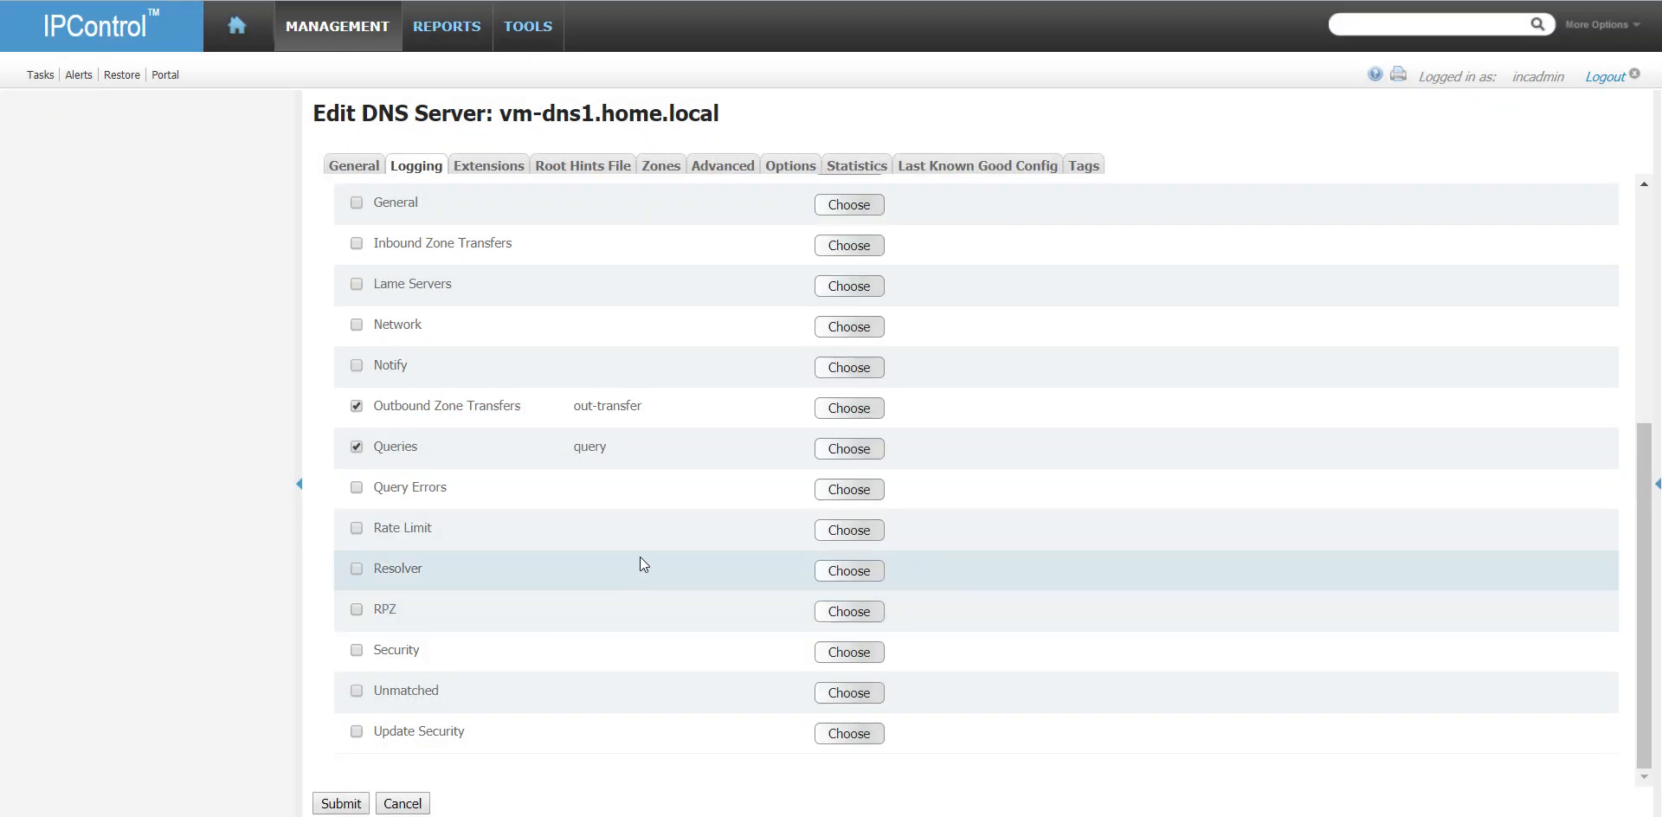
- Assign the in-transfer channel to Inbound Zone Transfers and submit the server's logging settings
scroll(641, 565, "up", 2)
left_click(853, 353)
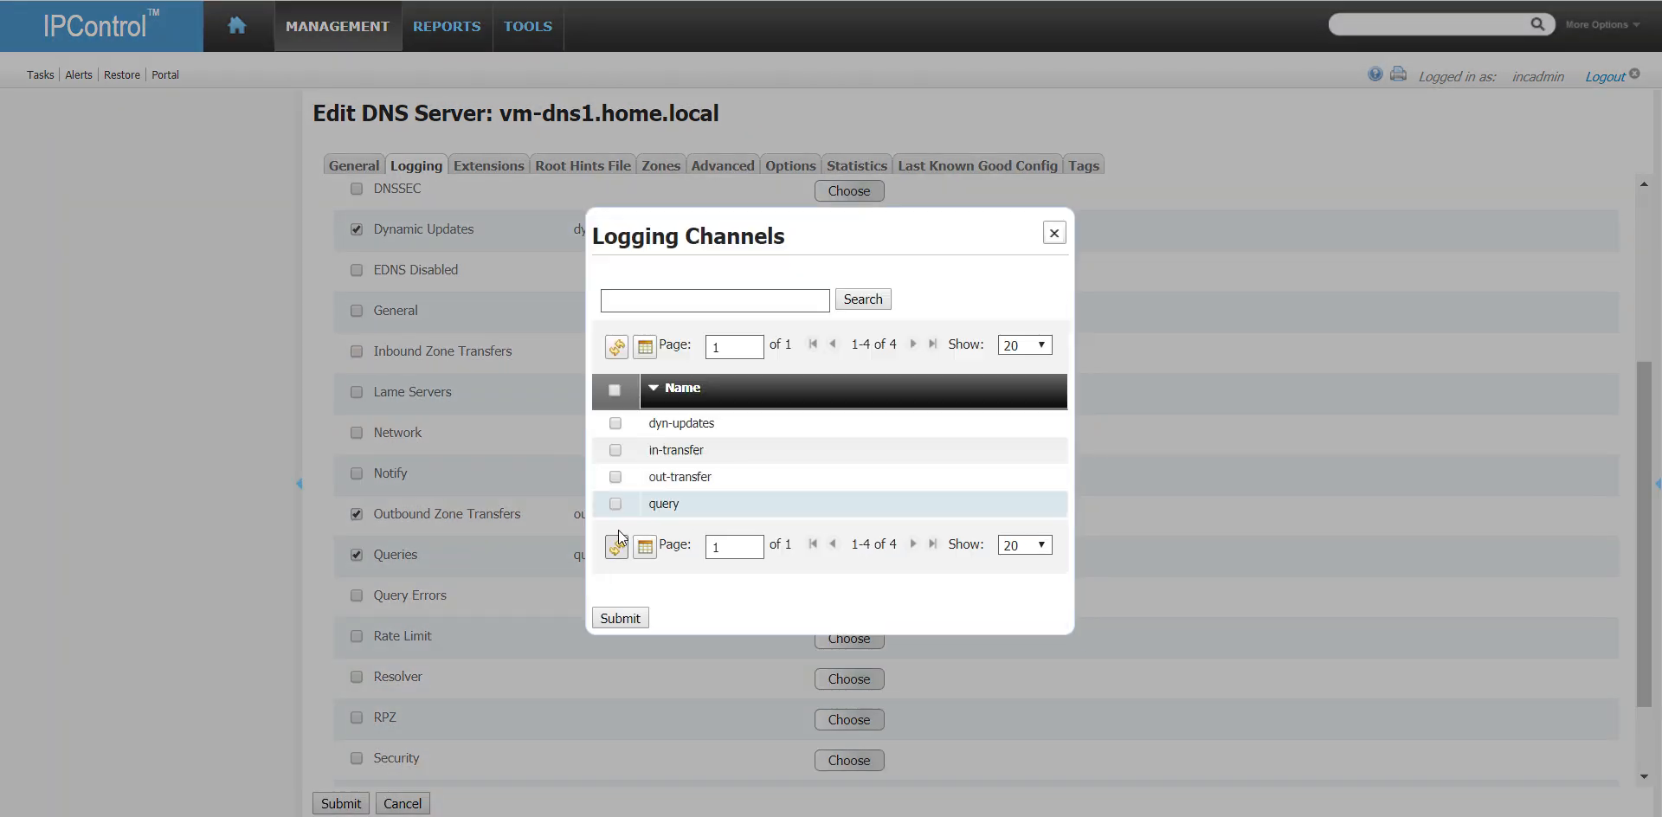
left_click(616, 450)
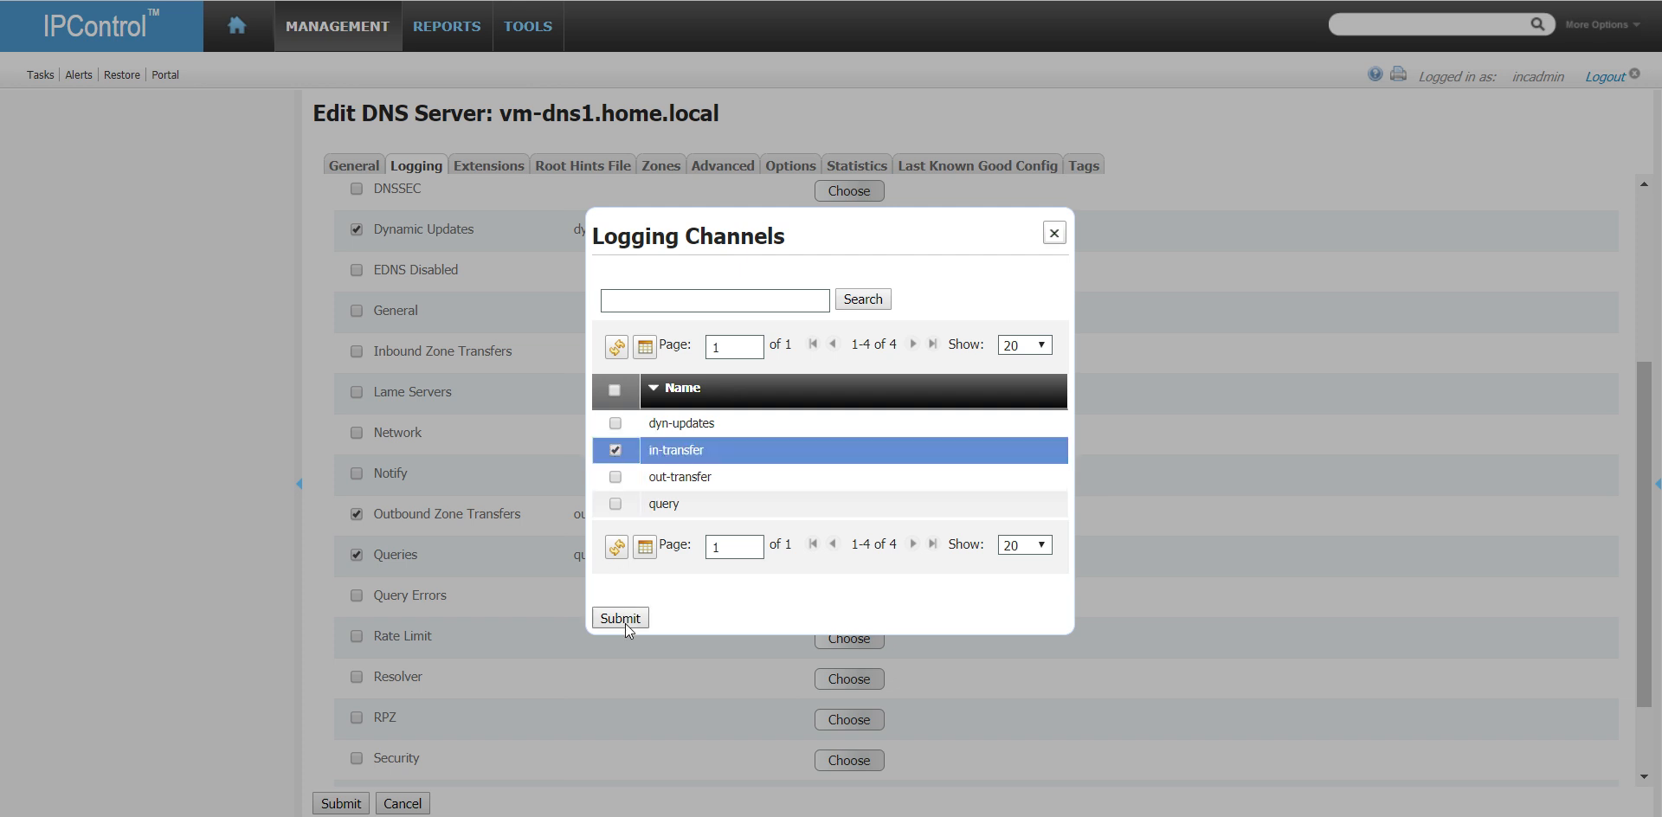
left_click(620, 618)
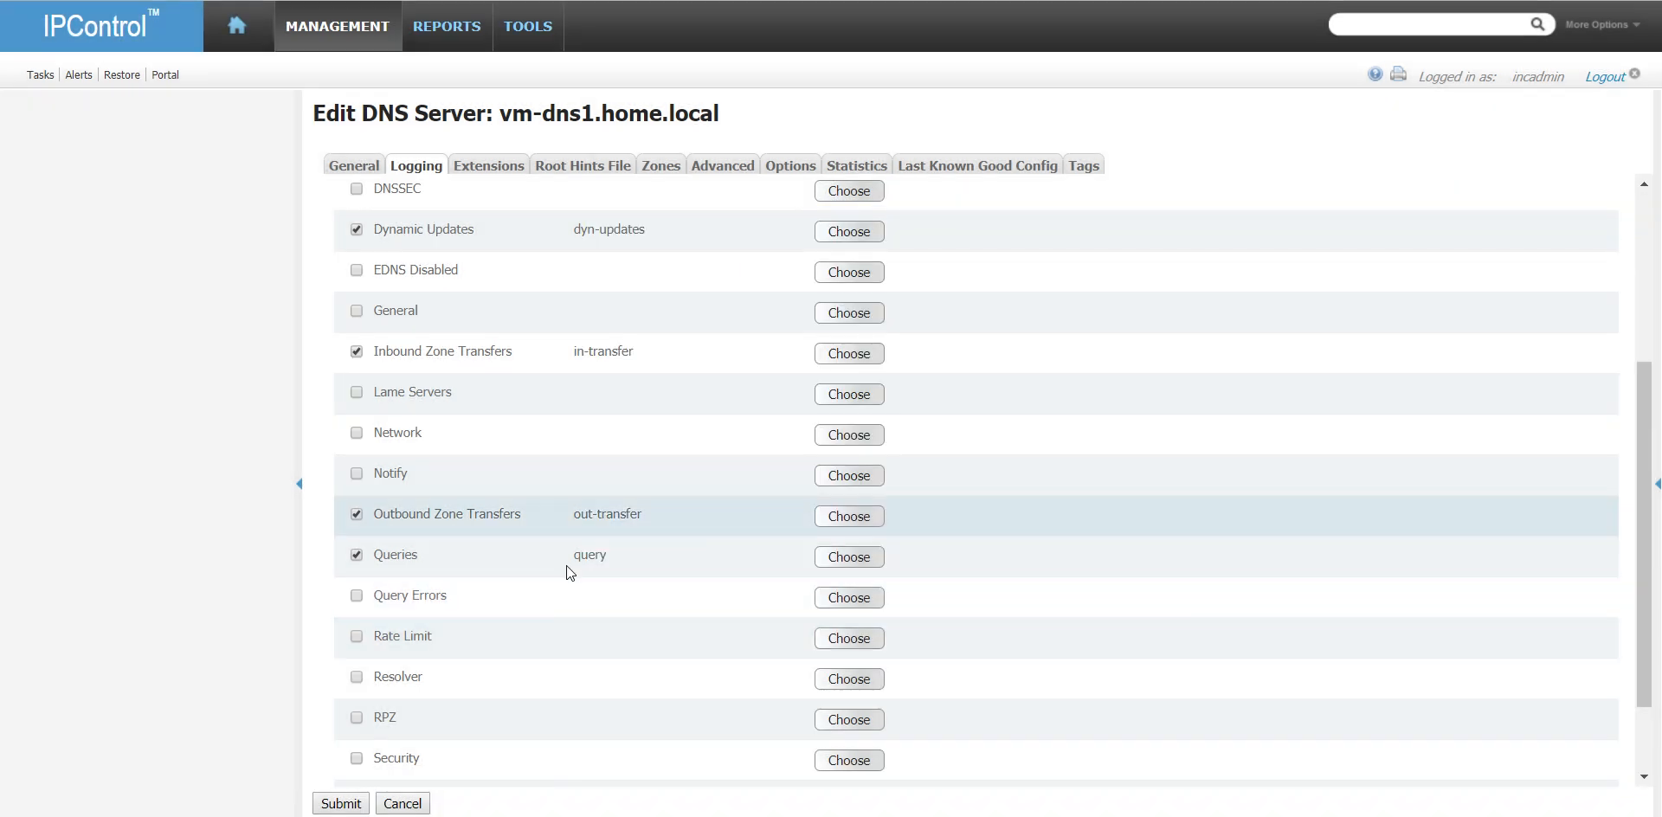
scroll(454, 611, "down", 5)
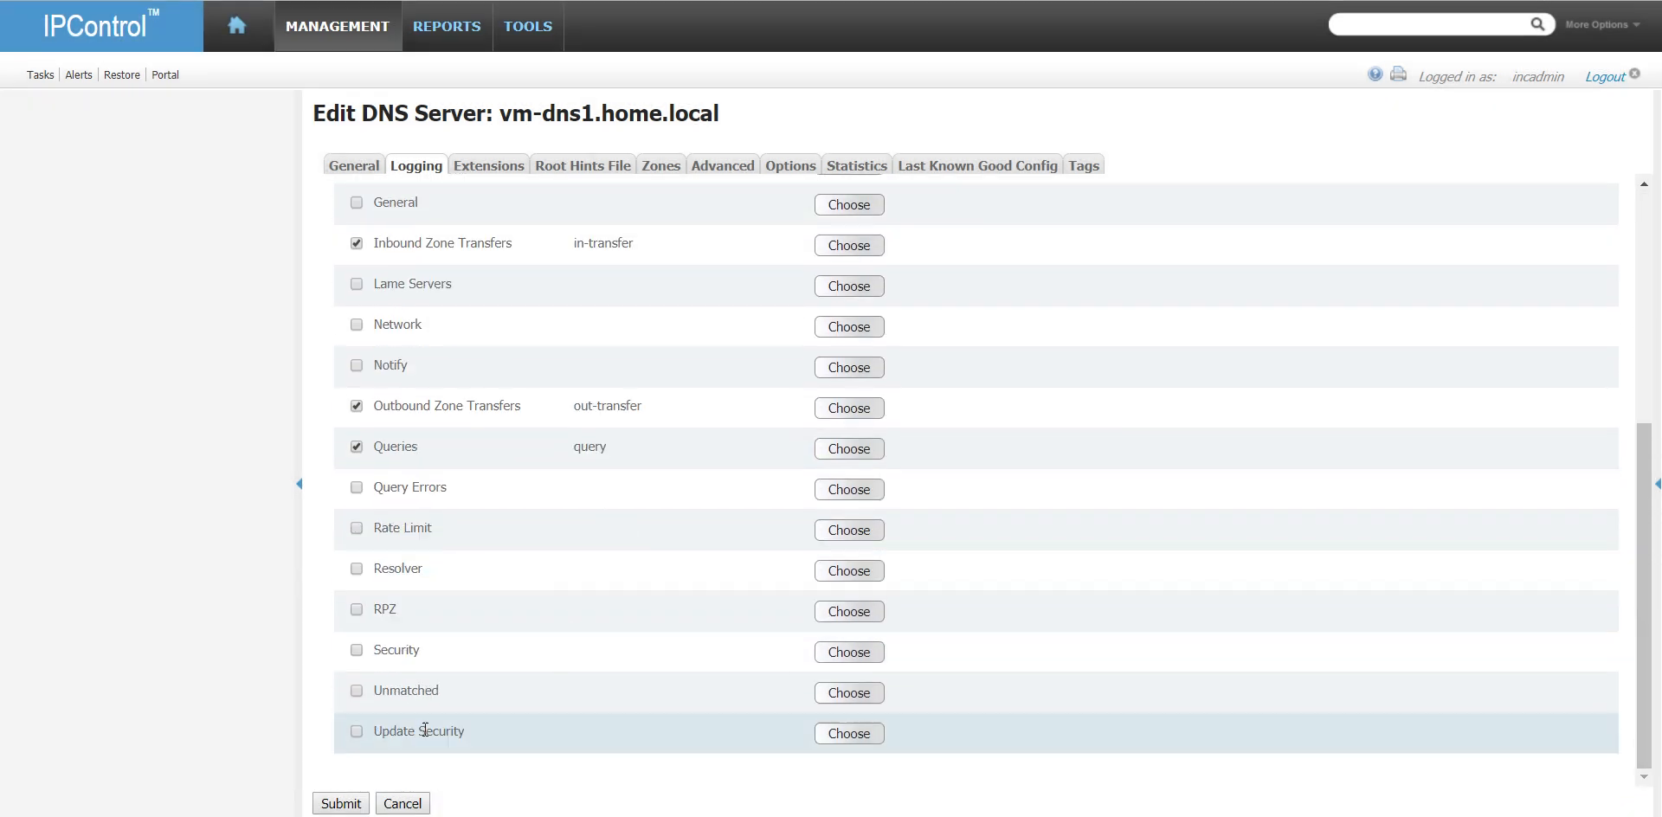
left_click(341, 803)
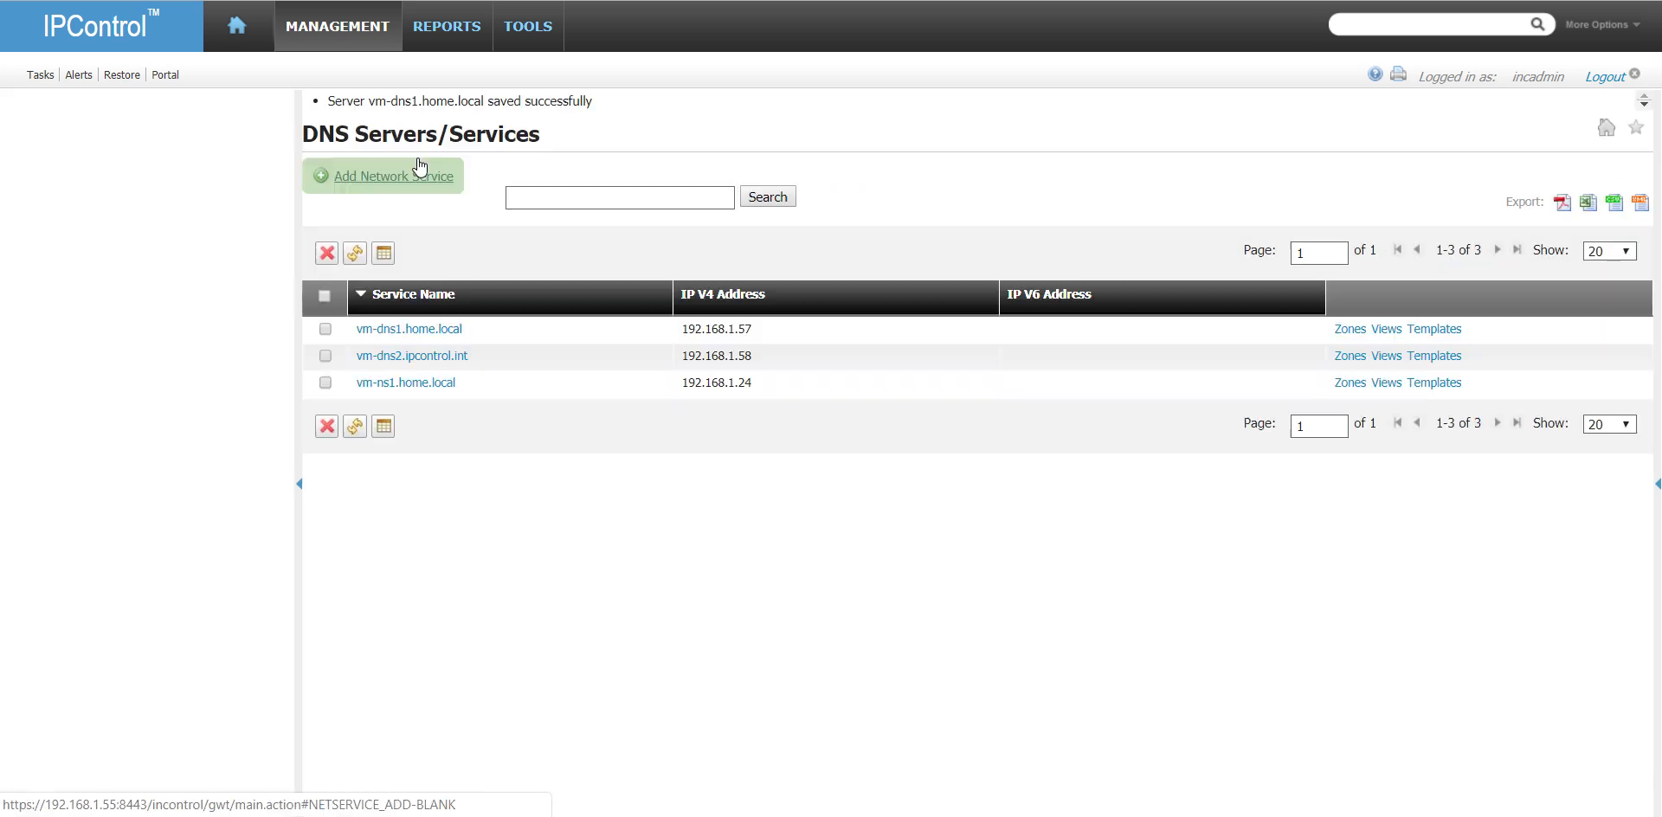
- Deploy DNS Configuration - All Files to vm-dns1.home.local immediately, accepting the overwrite of dynamic updates
left_click(362, 26)
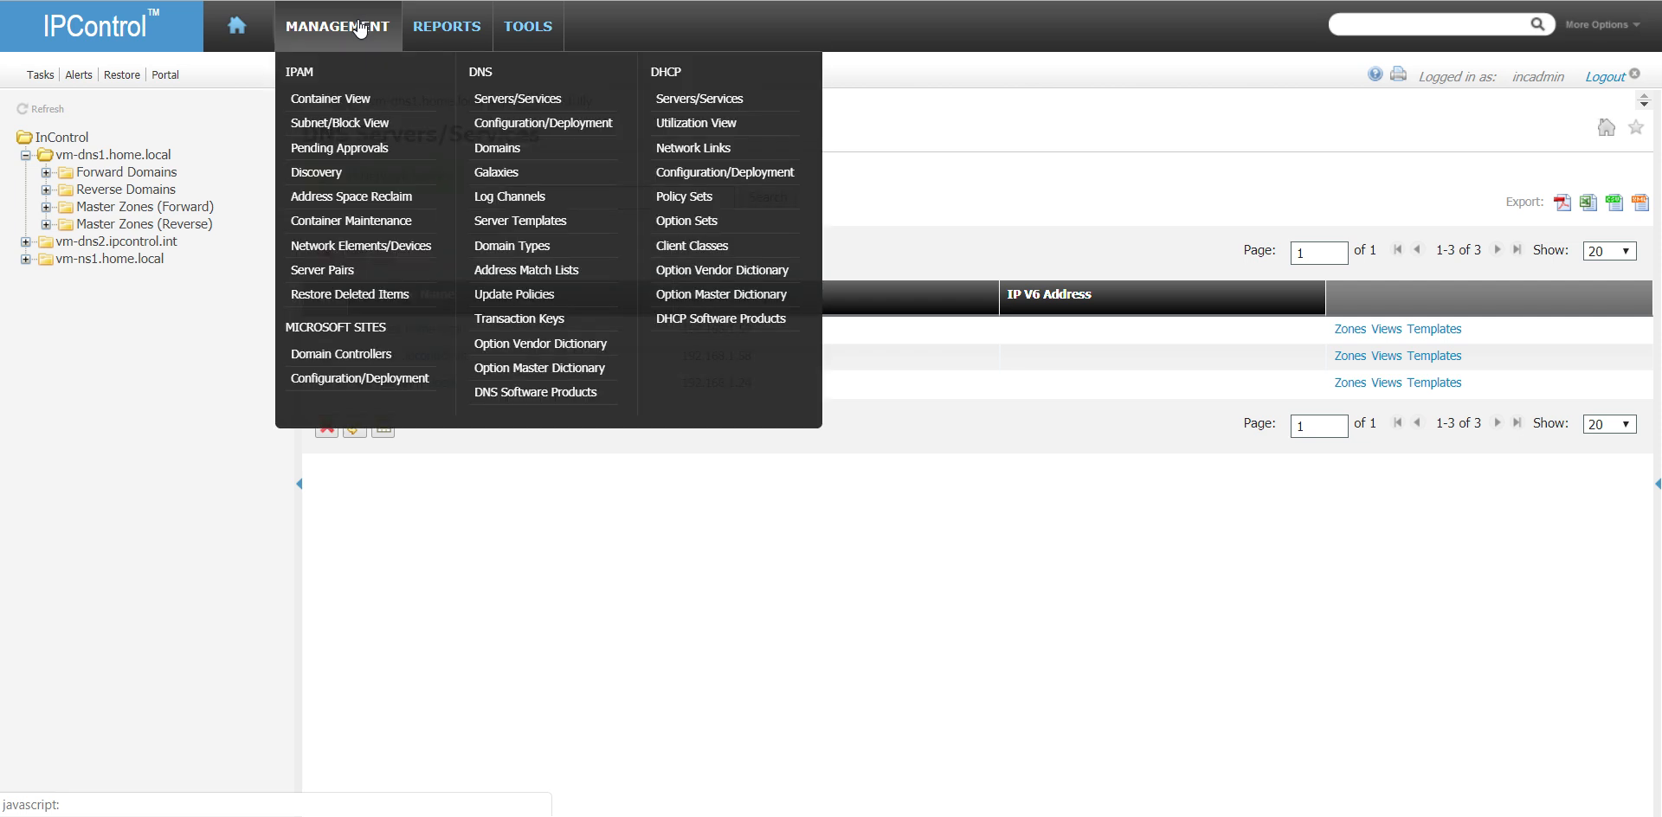
left_click(555, 132)
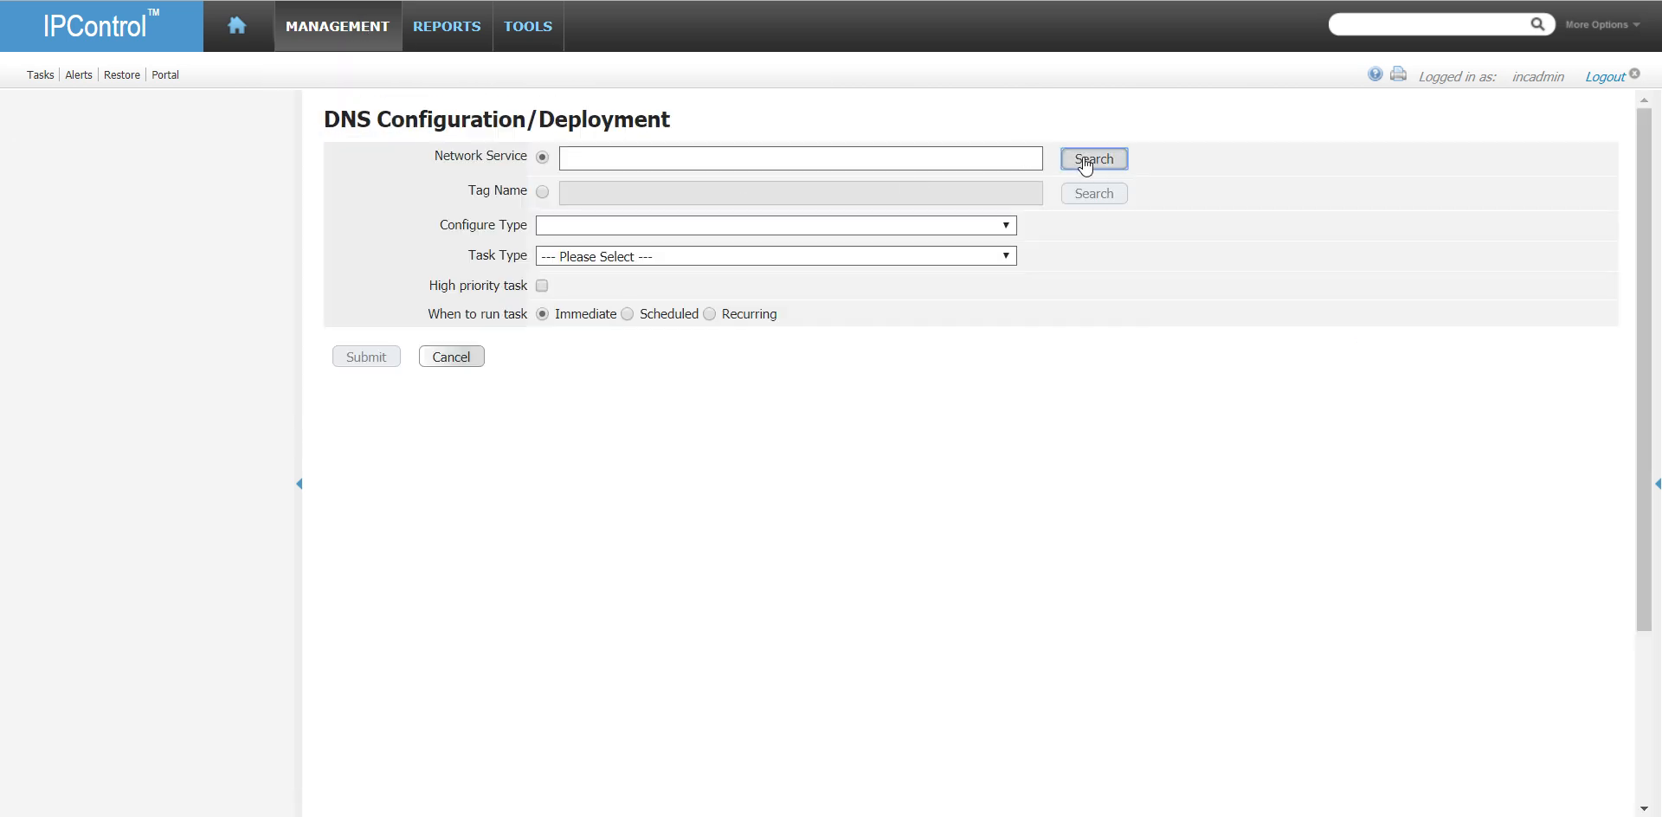
left_click(1093, 159)
left_click(665, 432)
left_click(703, 256)
left_click(712, 289)
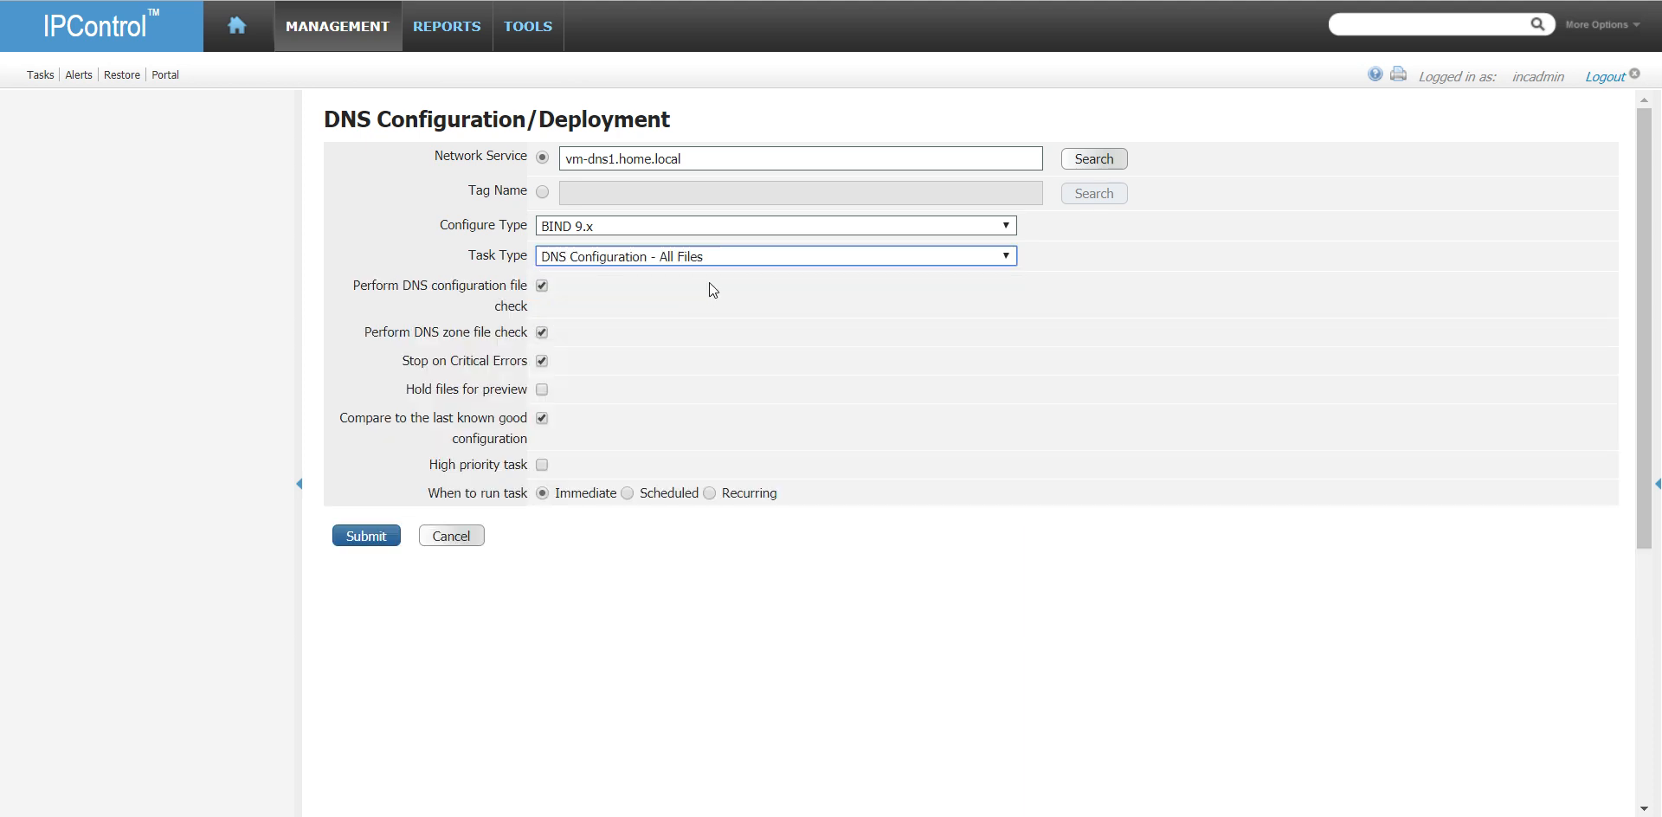
left_click(365, 537)
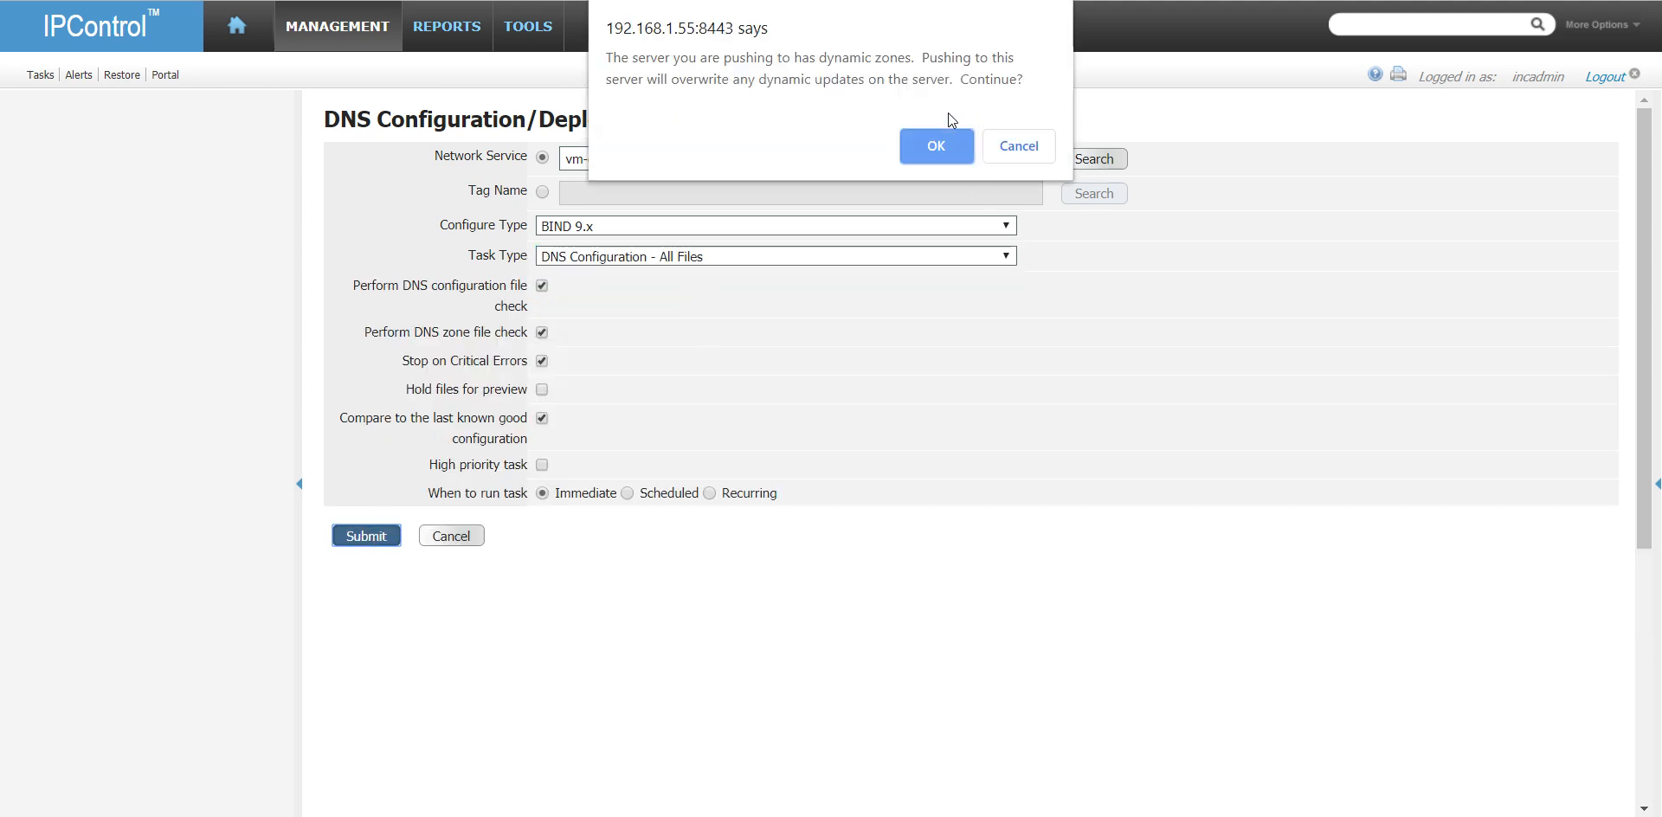
left_click(948, 149)
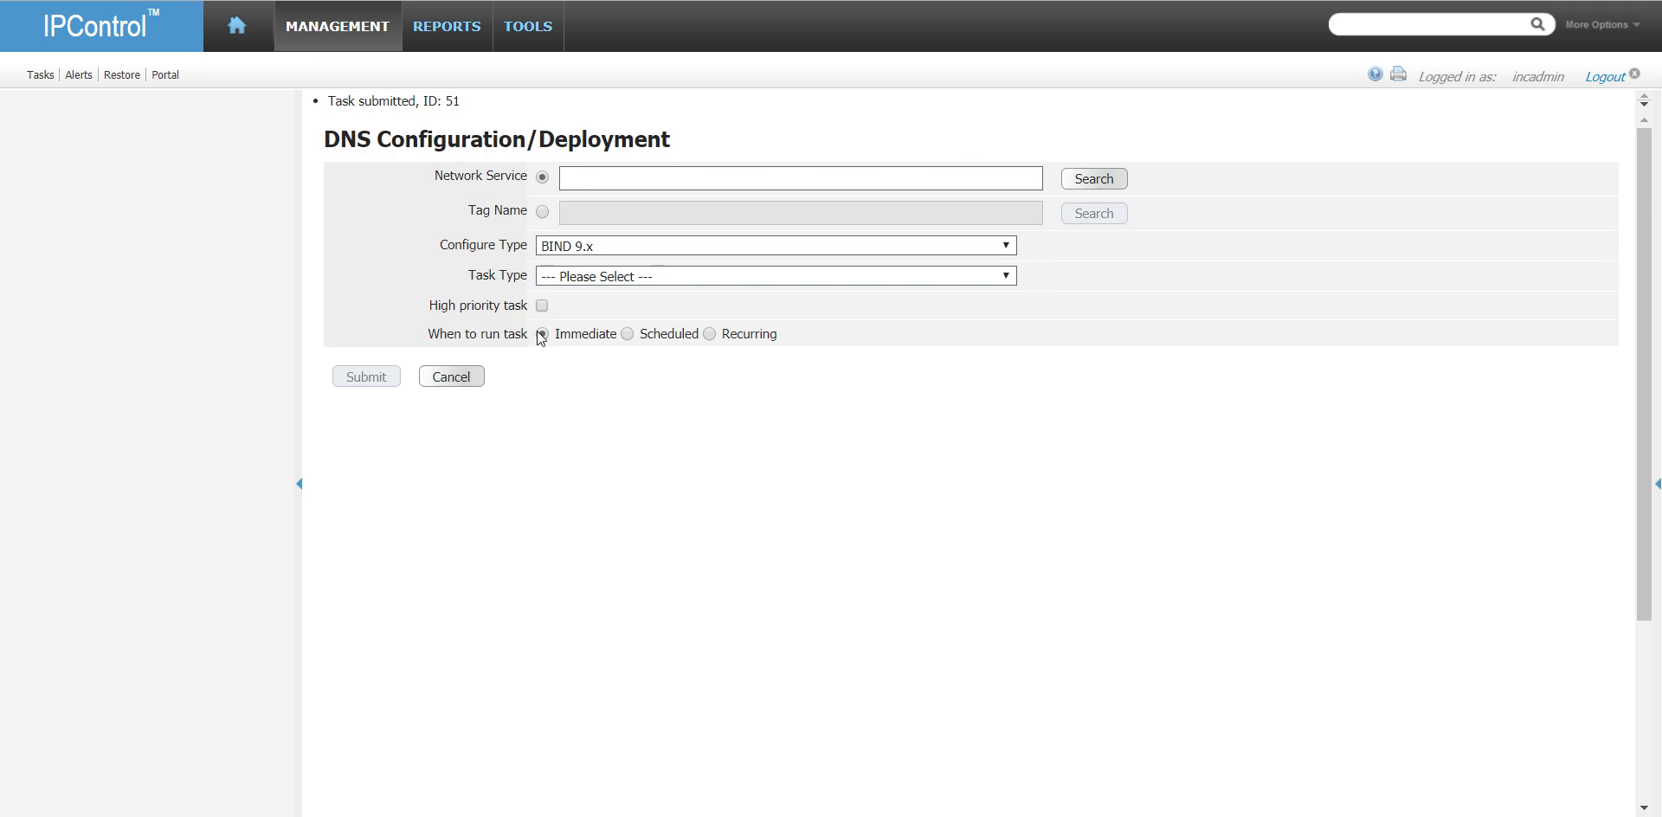
- Check the status of the new DNS deployment in the task list, refreshing until it finishes
left_click(36, 77)
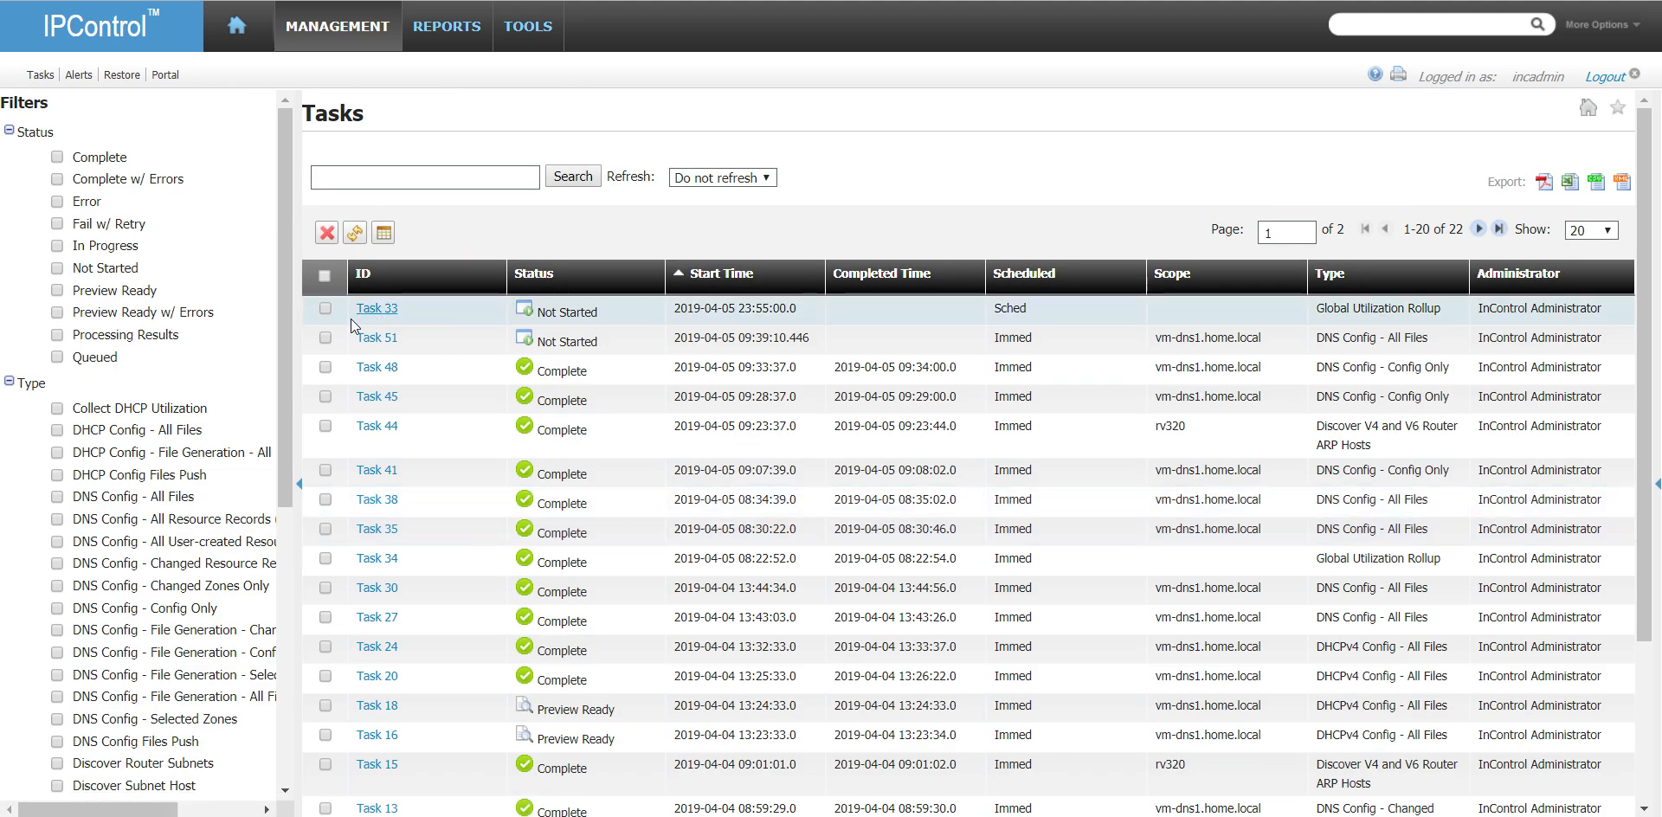
left_click(361, 233)
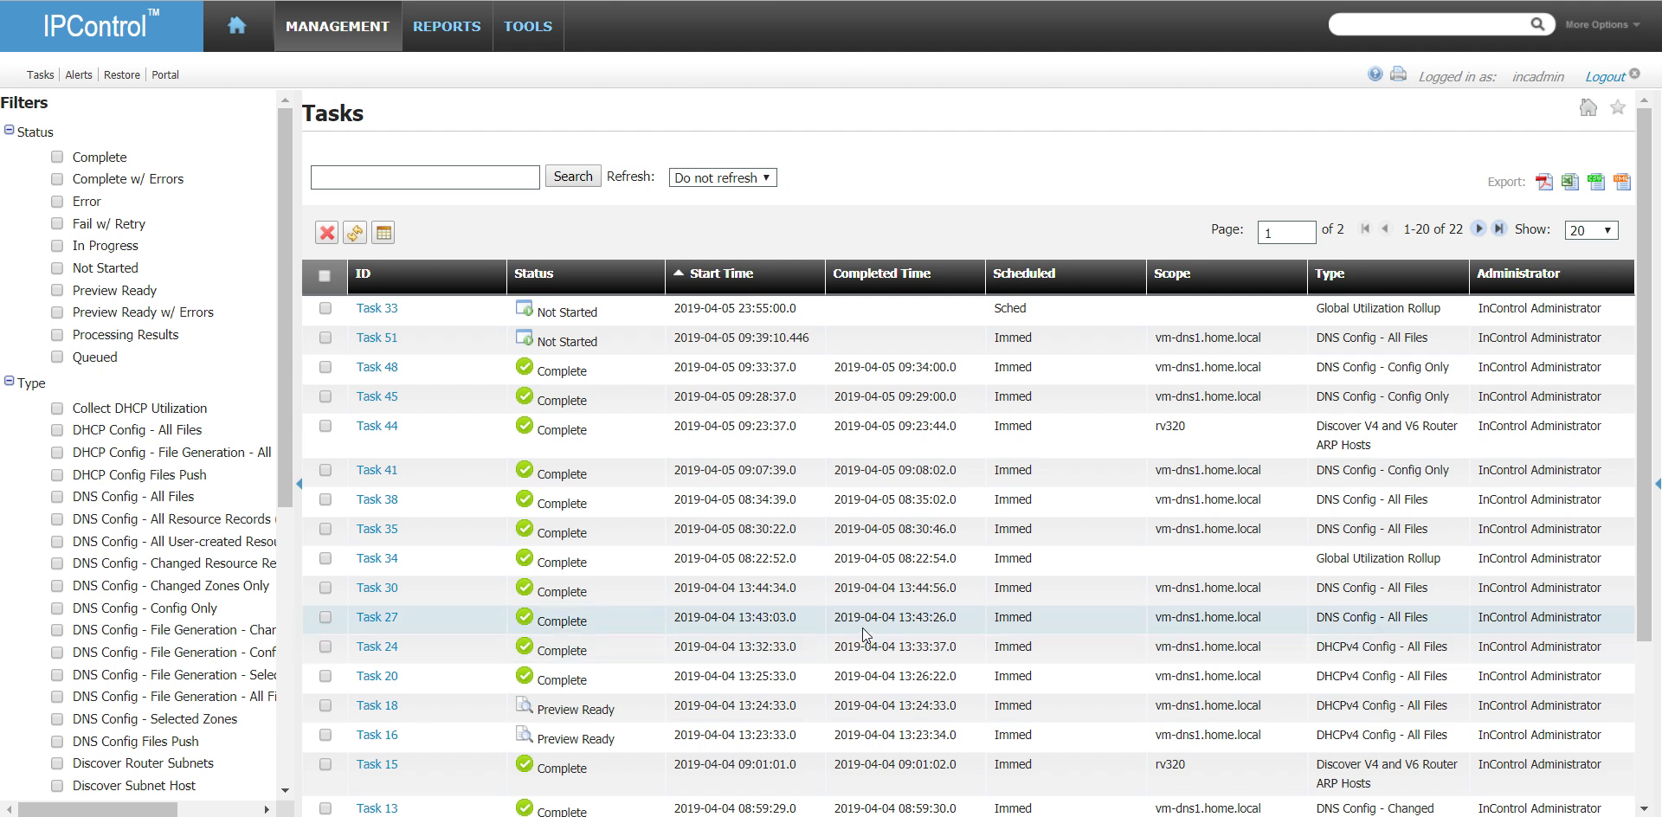
left_click(361, 232)
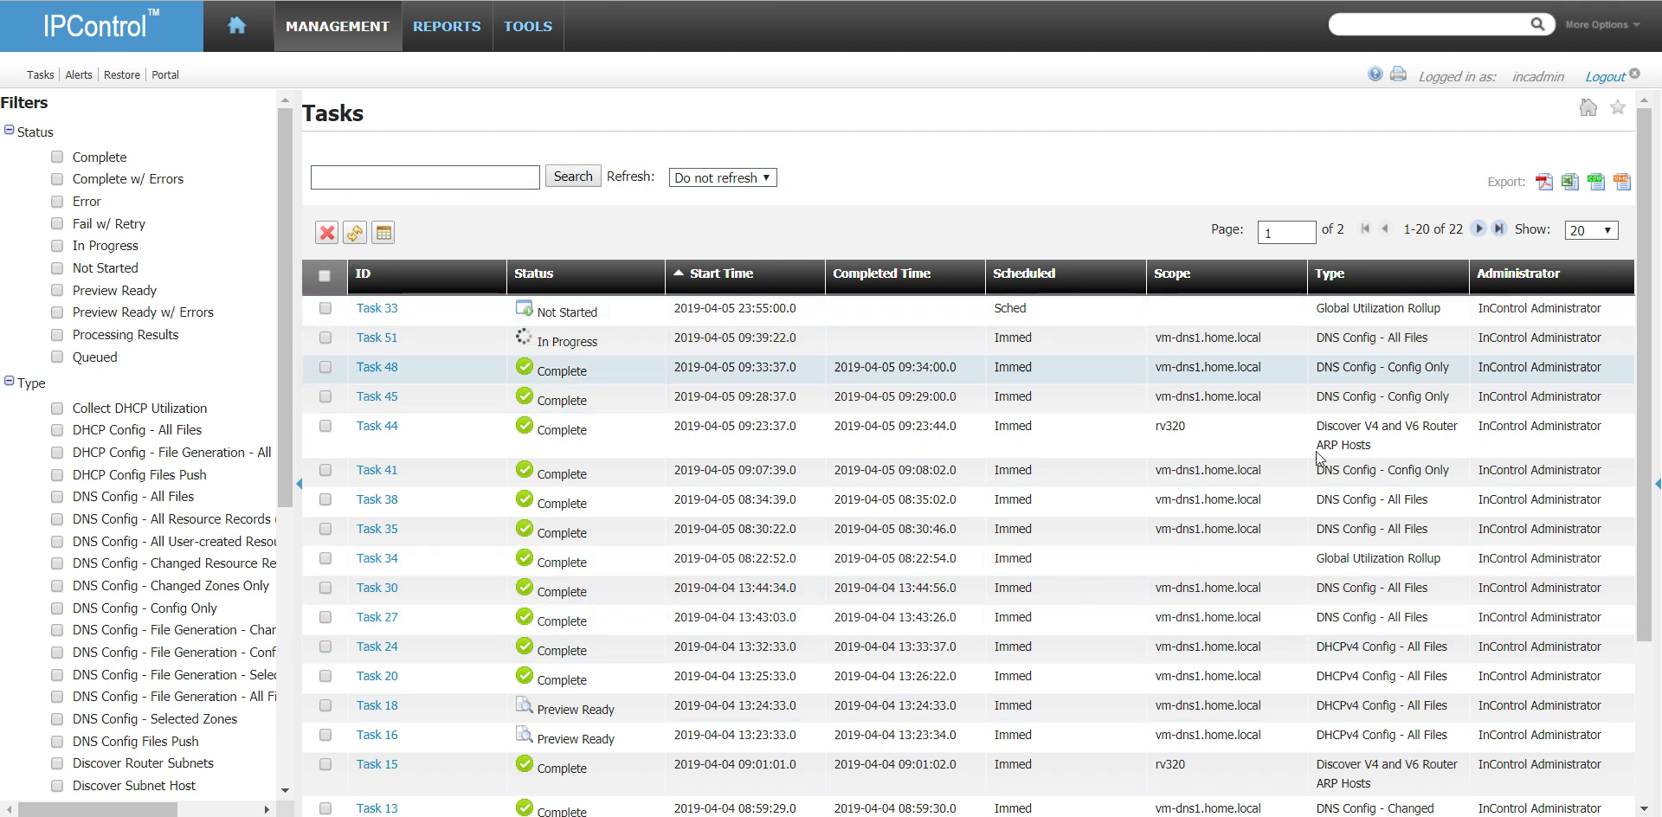
left_click(357, 240)
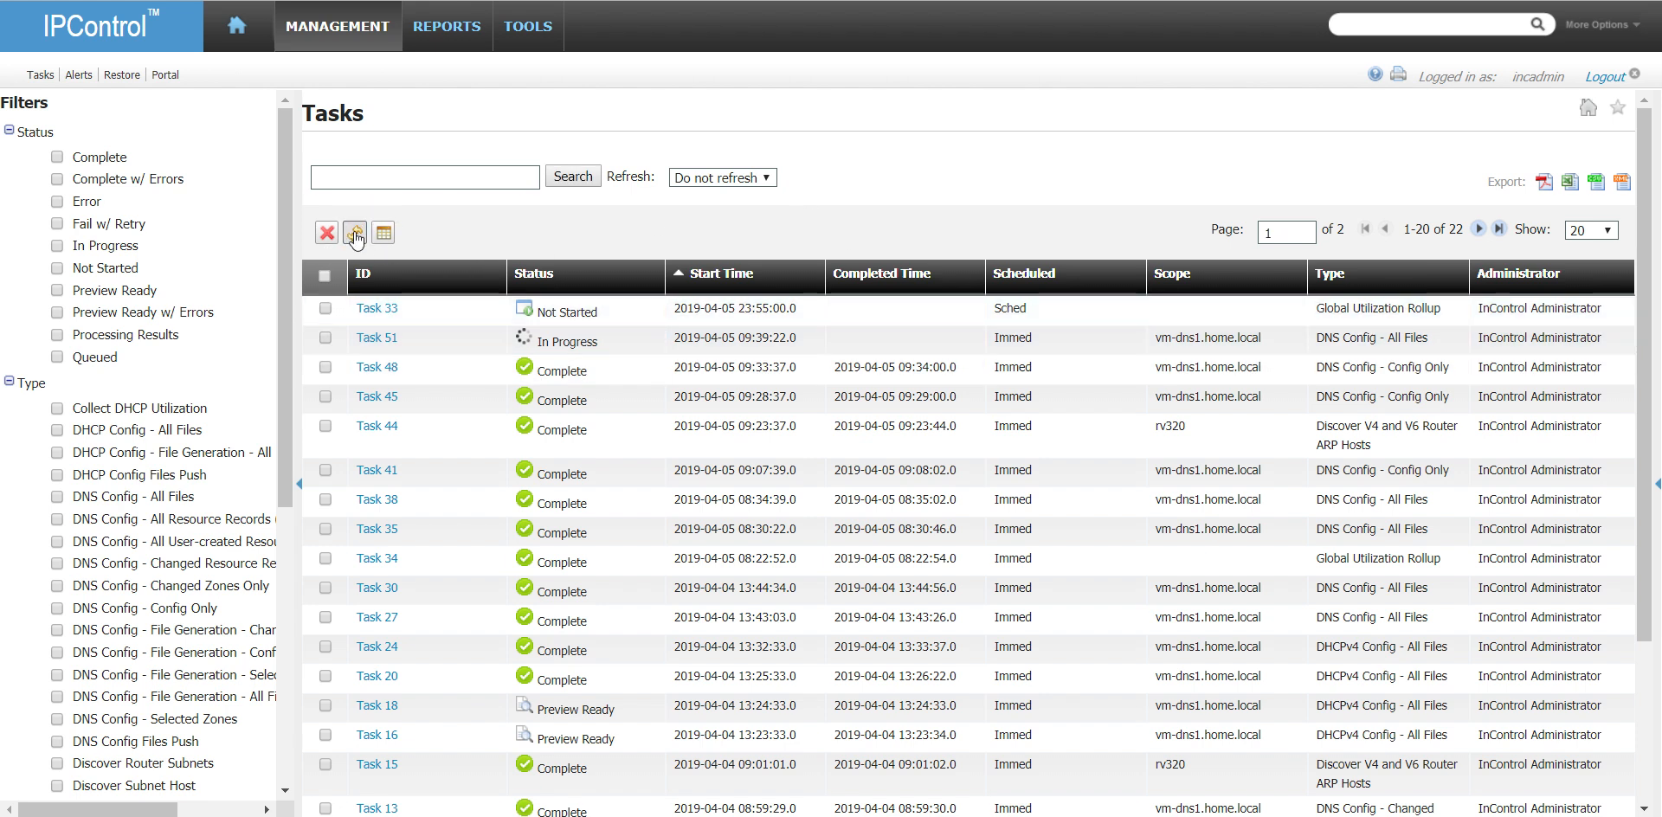
left_click(357, 240)
left_click(355, 240)
left_click(355, 240)
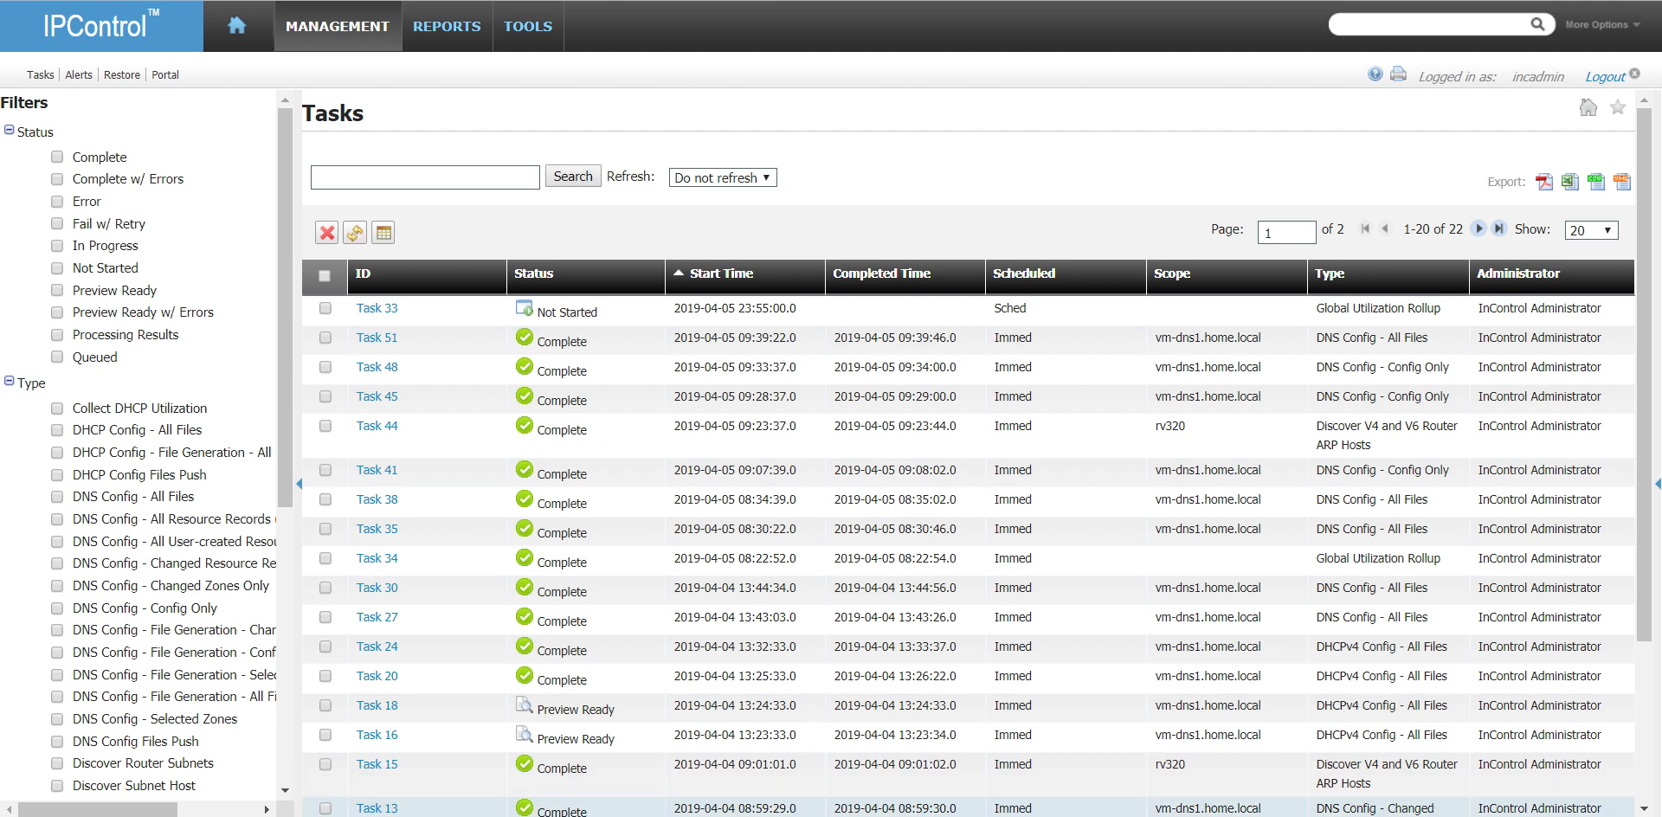
type("192.168.1.")
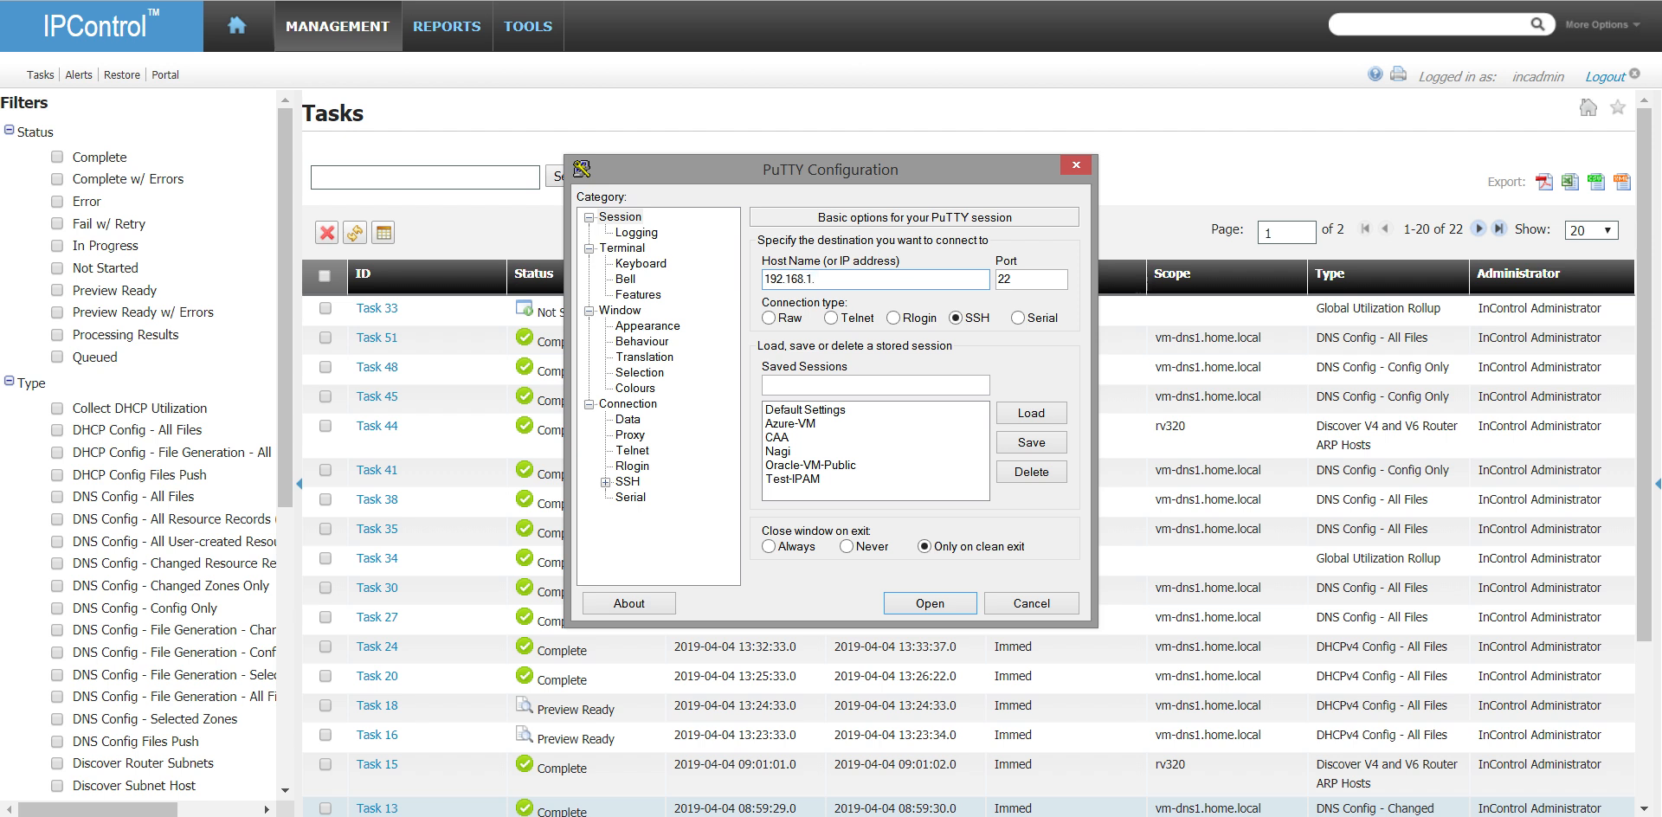
type("18")
key("BackSpace")
type("7")
key("Return")
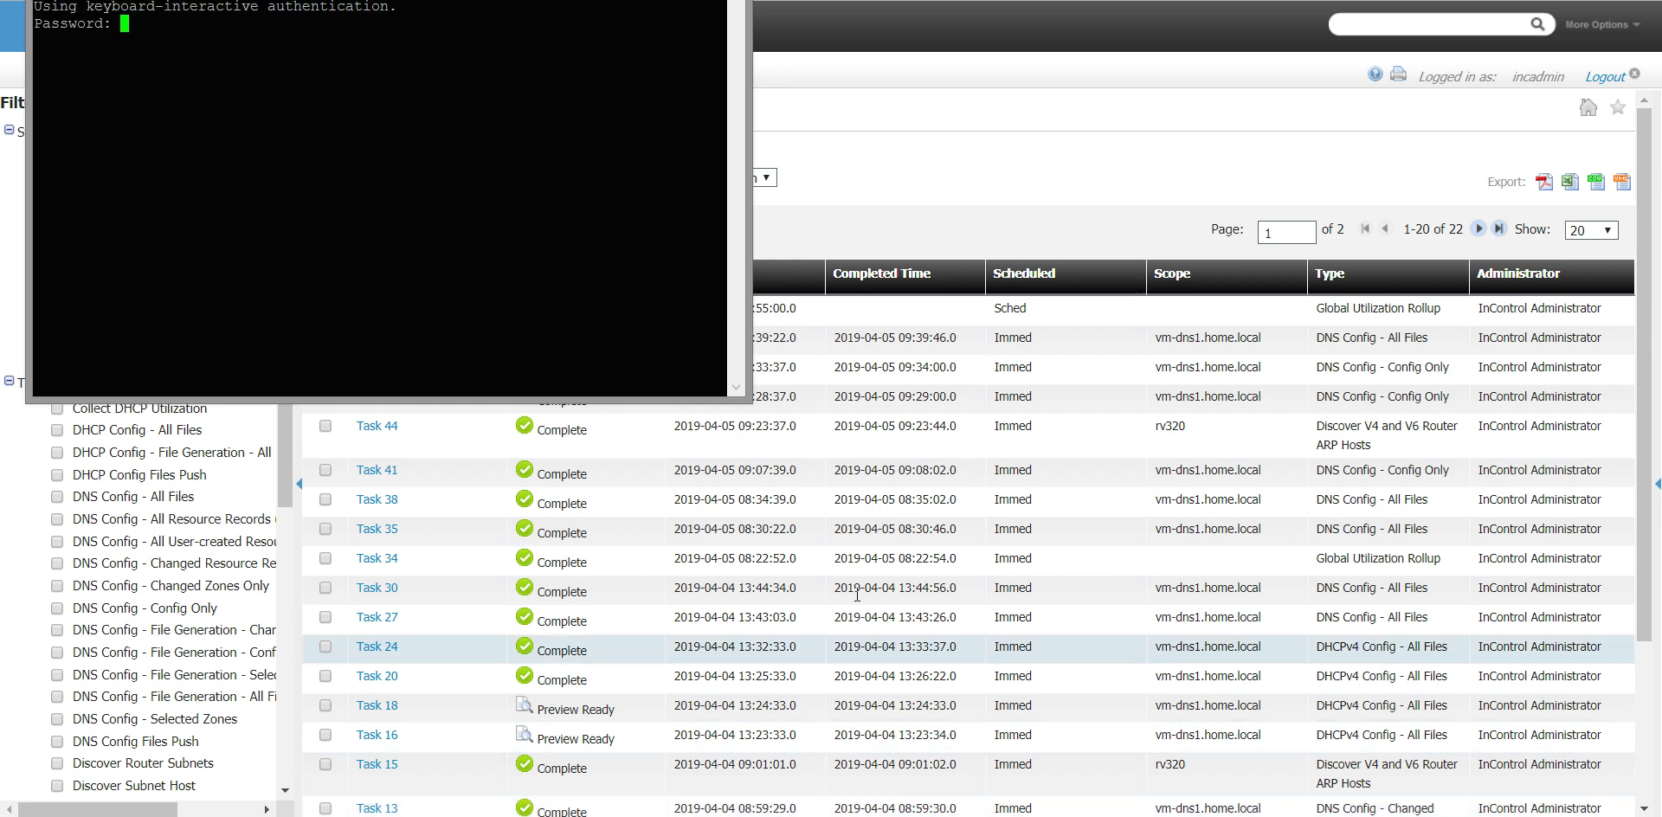
left_click_drag(406, 0, 522, 158)
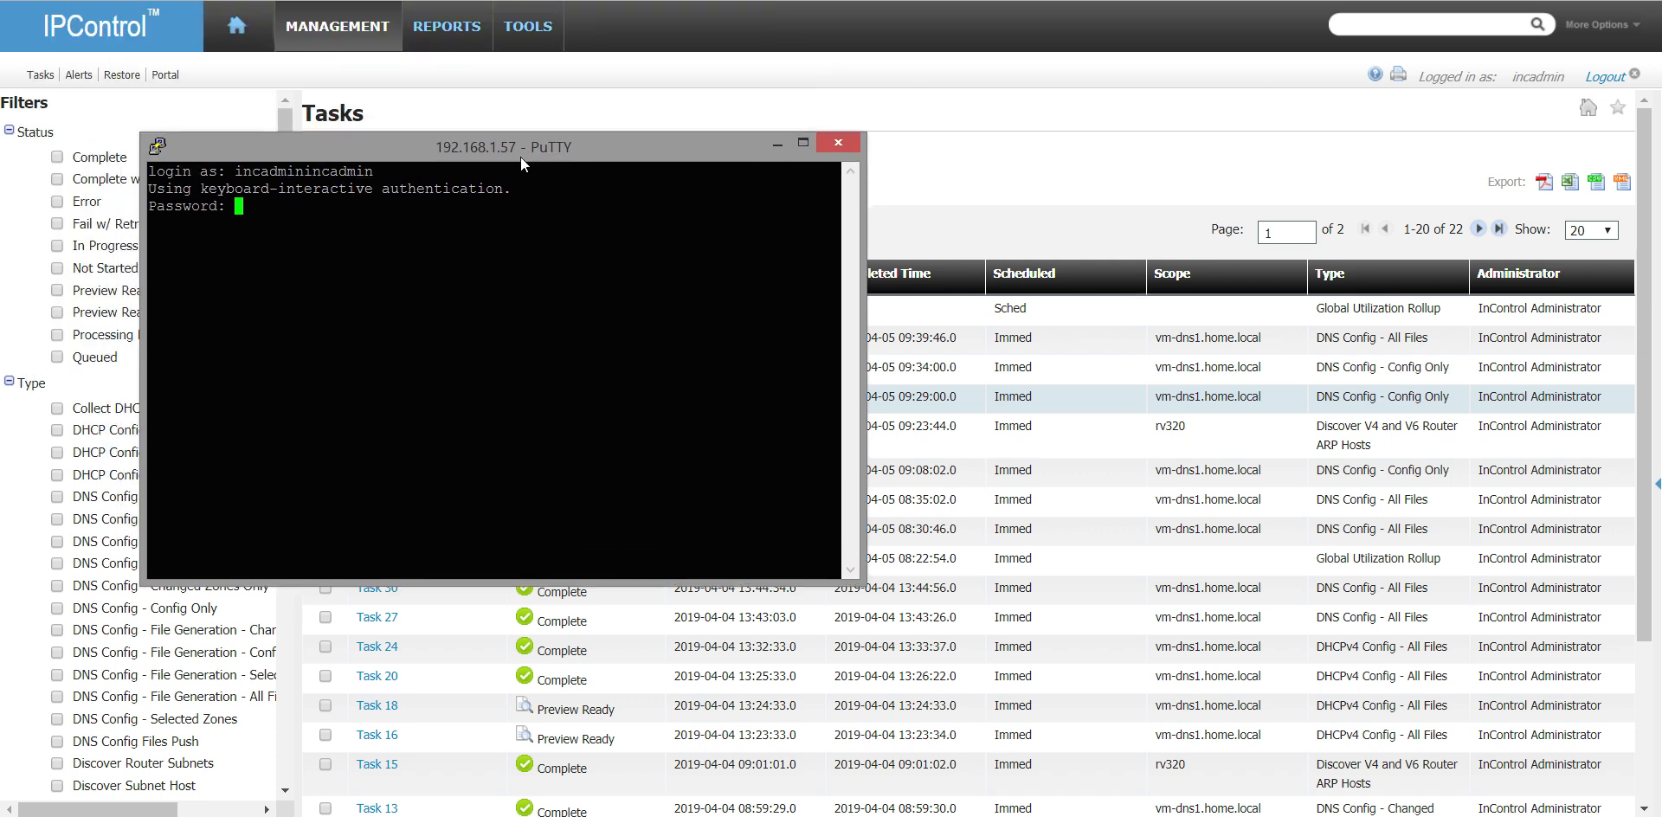
key("Return")
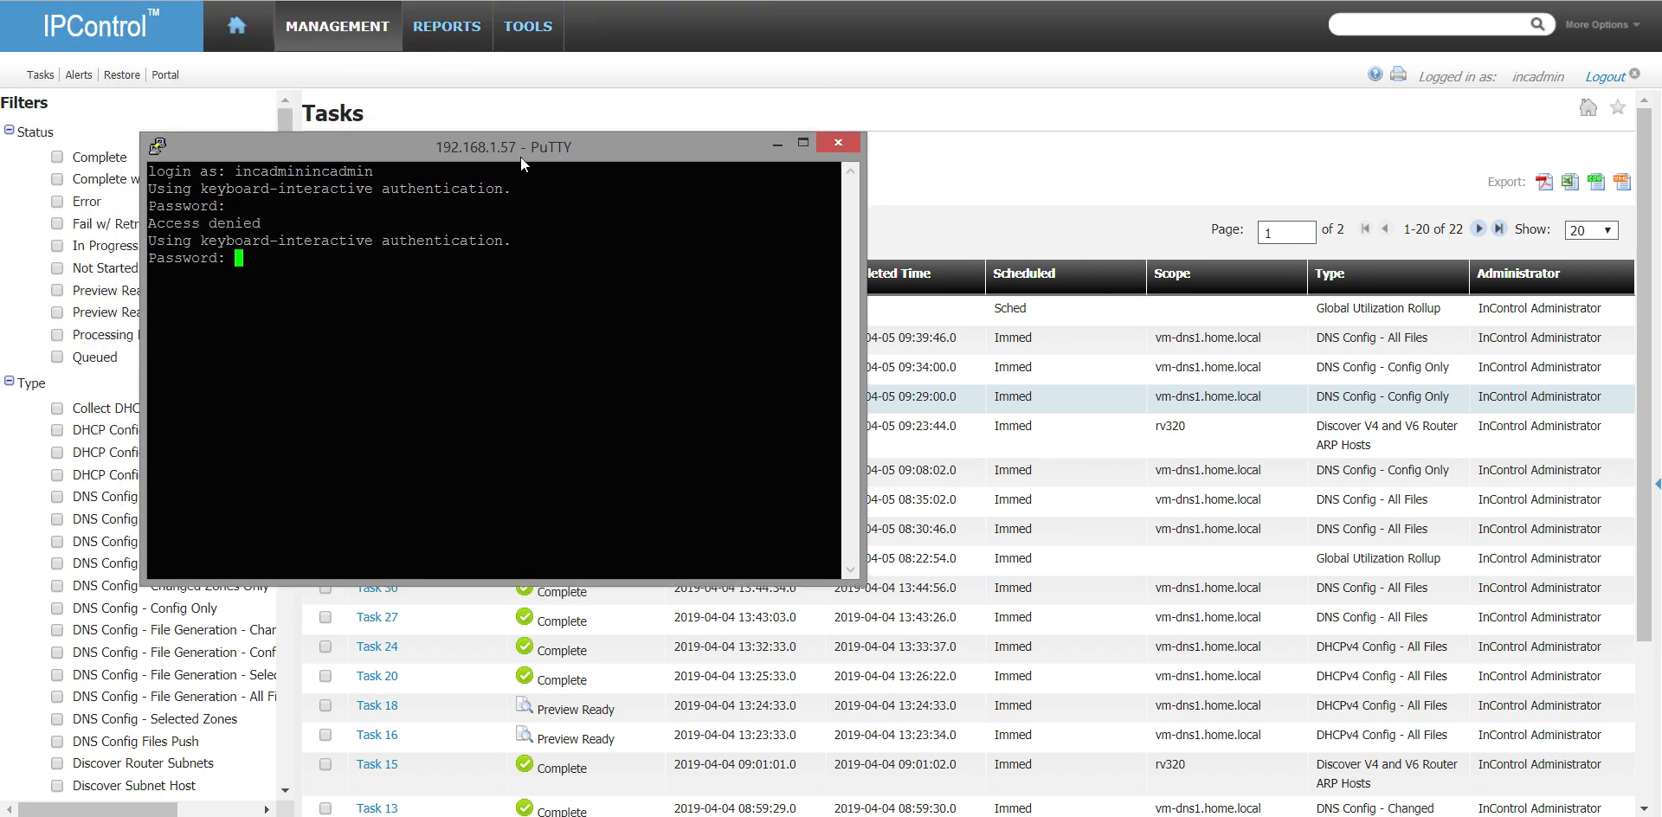
key("ctrl+c")
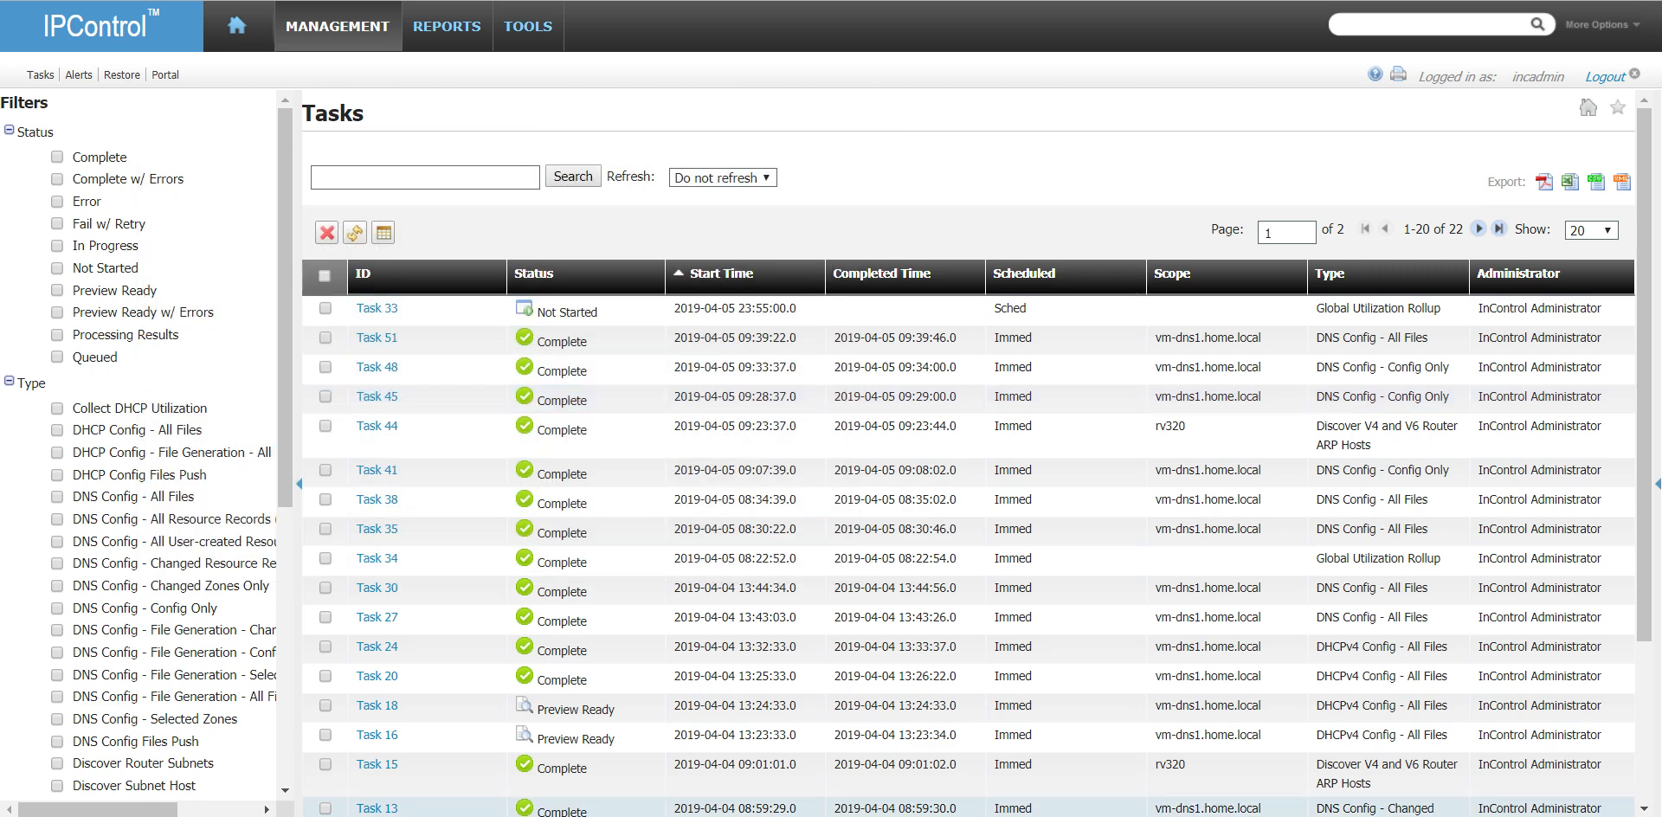
- Open a PuTTY SSH session to 192.168.1.57 and log in as incadmin with the account password
type("192.168.1.")
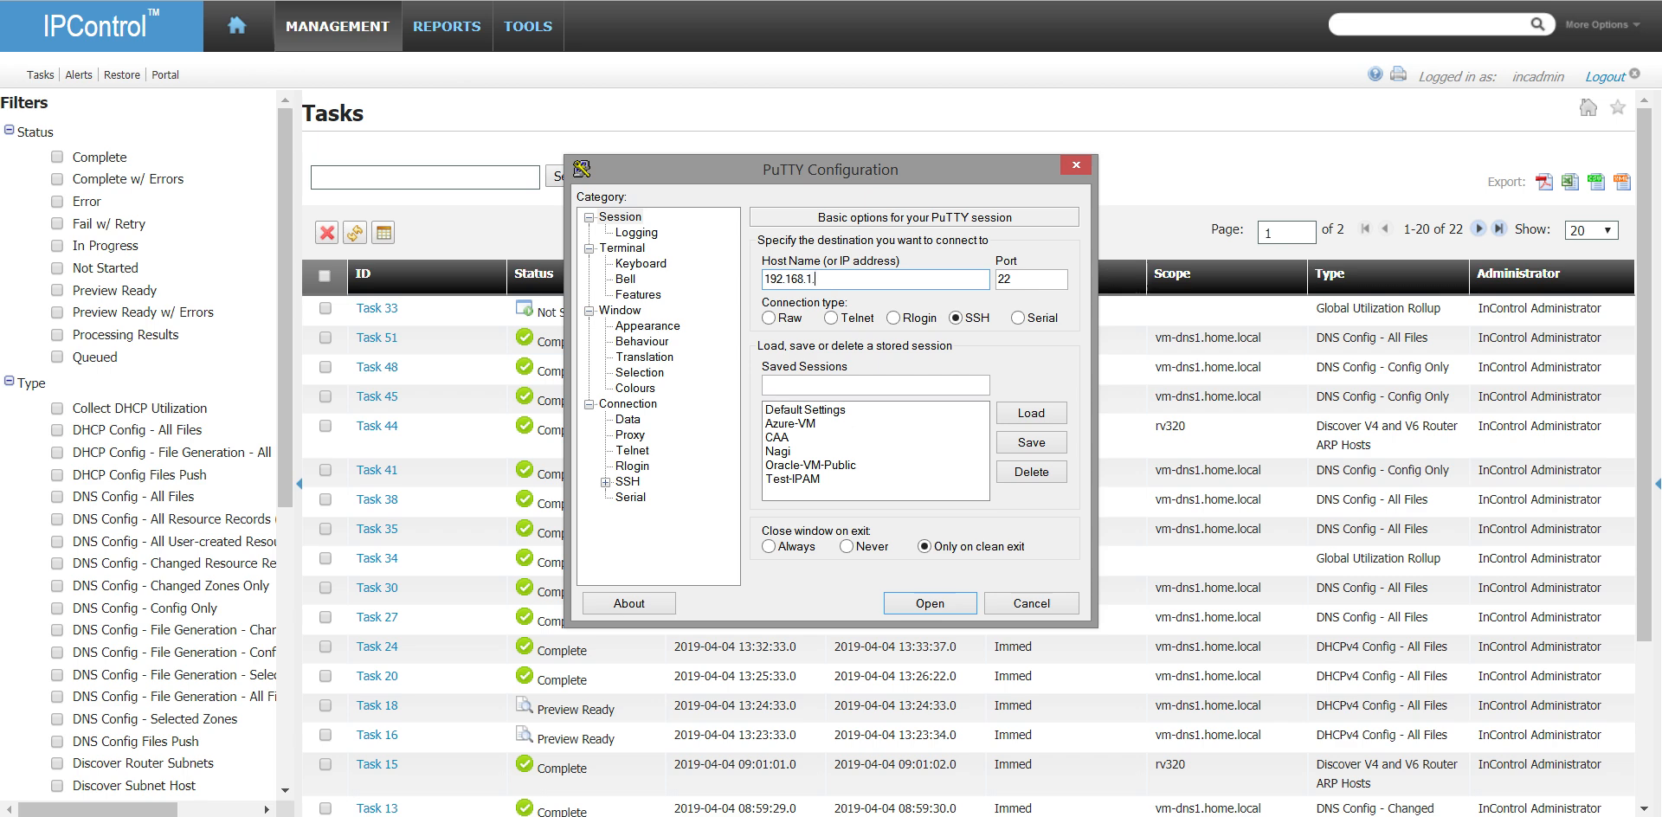
type("17")
key("Return")
type("incadmin")
key("Return")
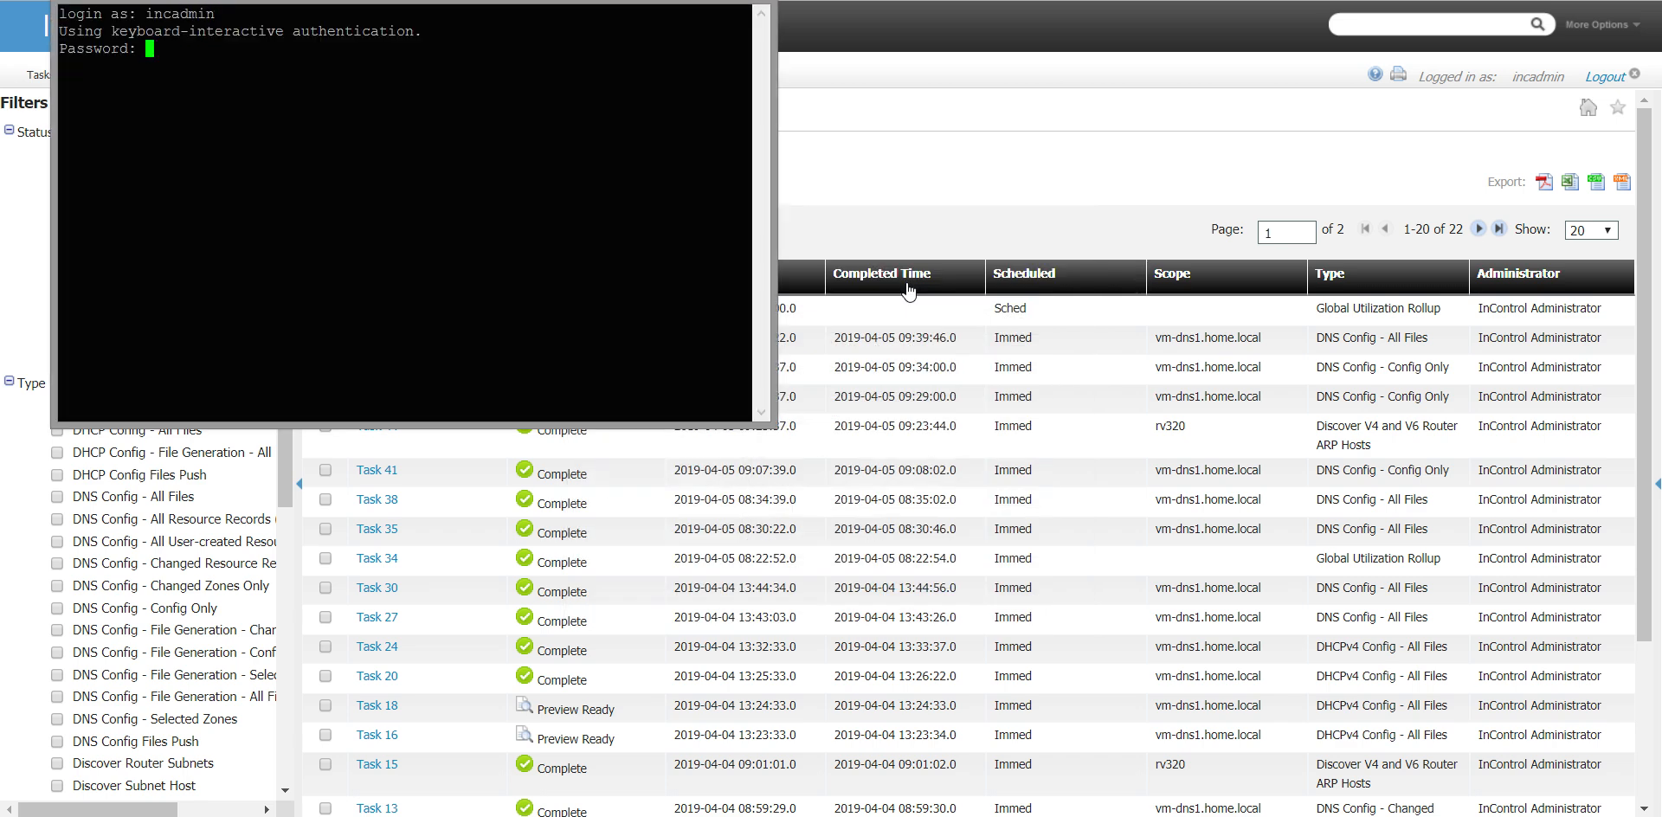
key("Return")
- List the files in the log directory and display the tail of query.log
type("cd log")
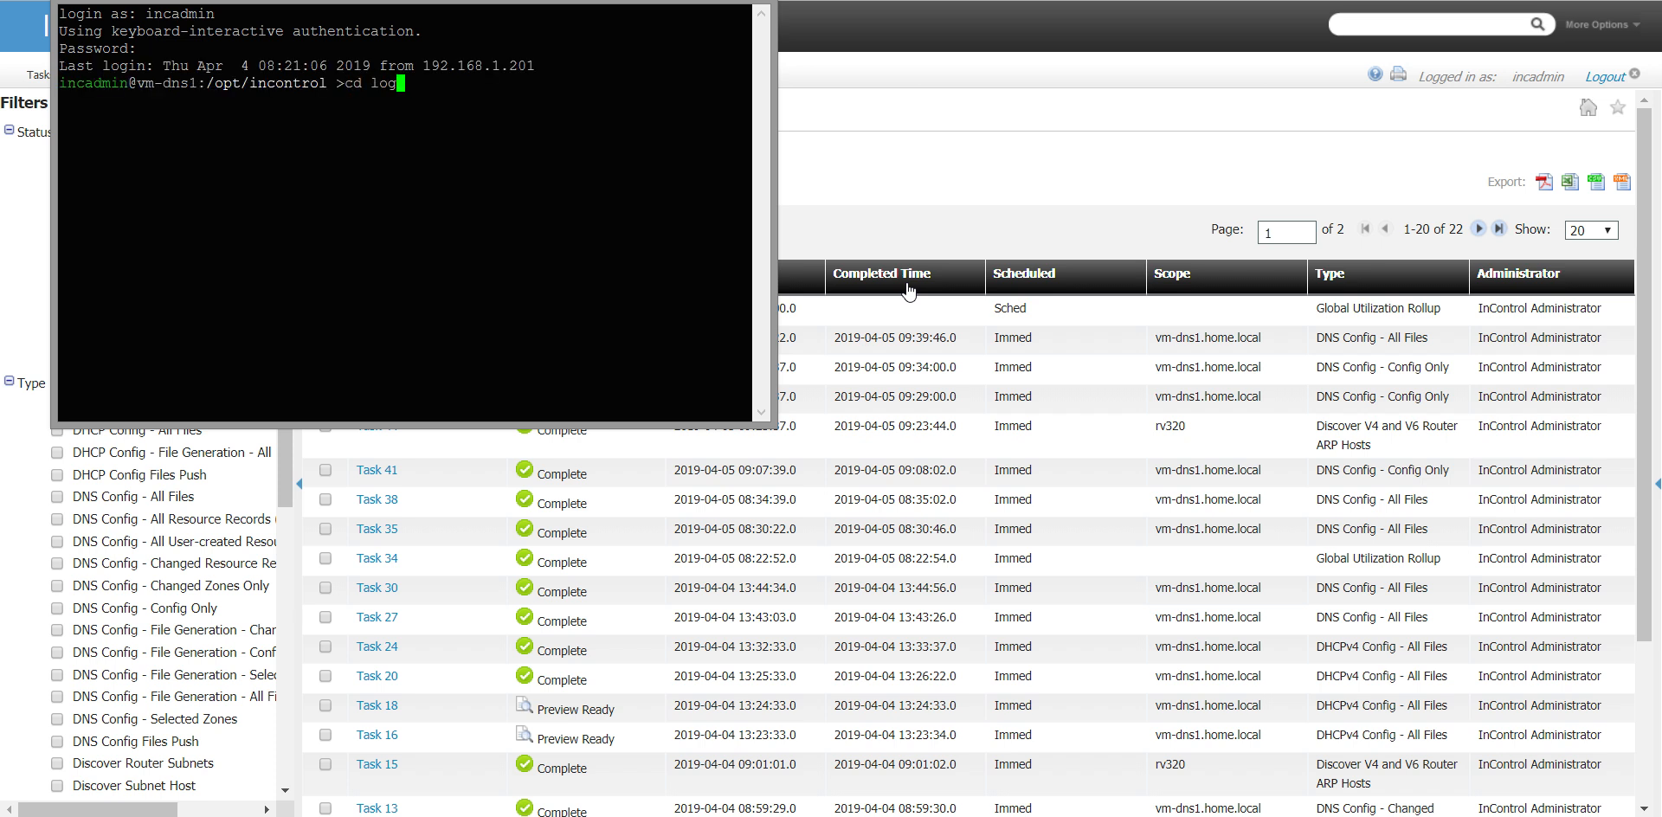
key("Return")
type("ls")
key("Return")
type("moreq")
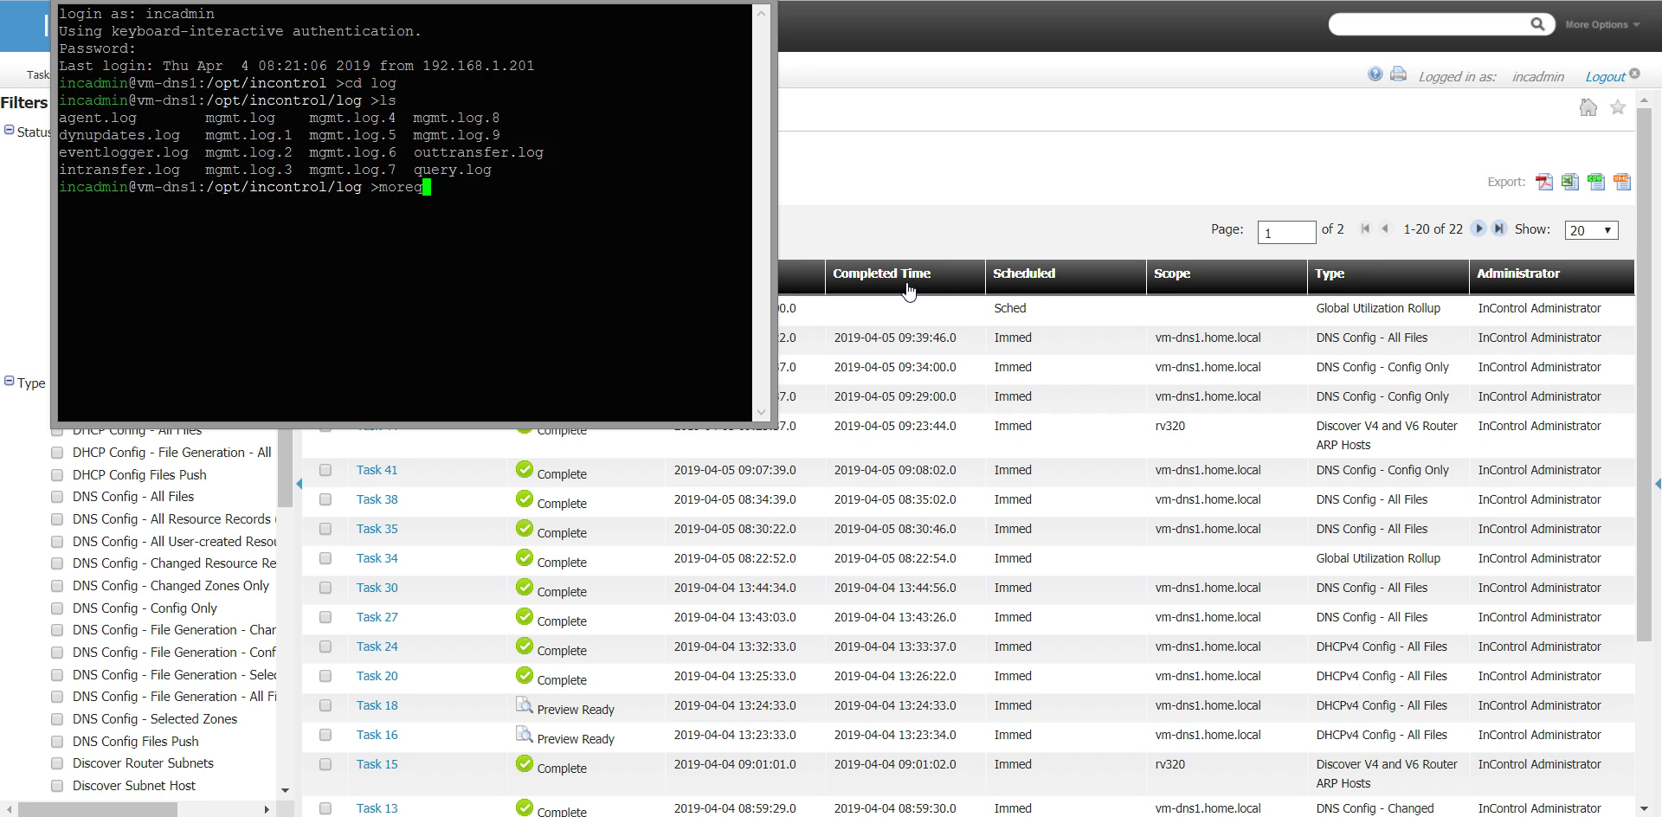
key("BackSpace")
key("BackSpace")
type("tail query")
key("Tab")
key("Return")
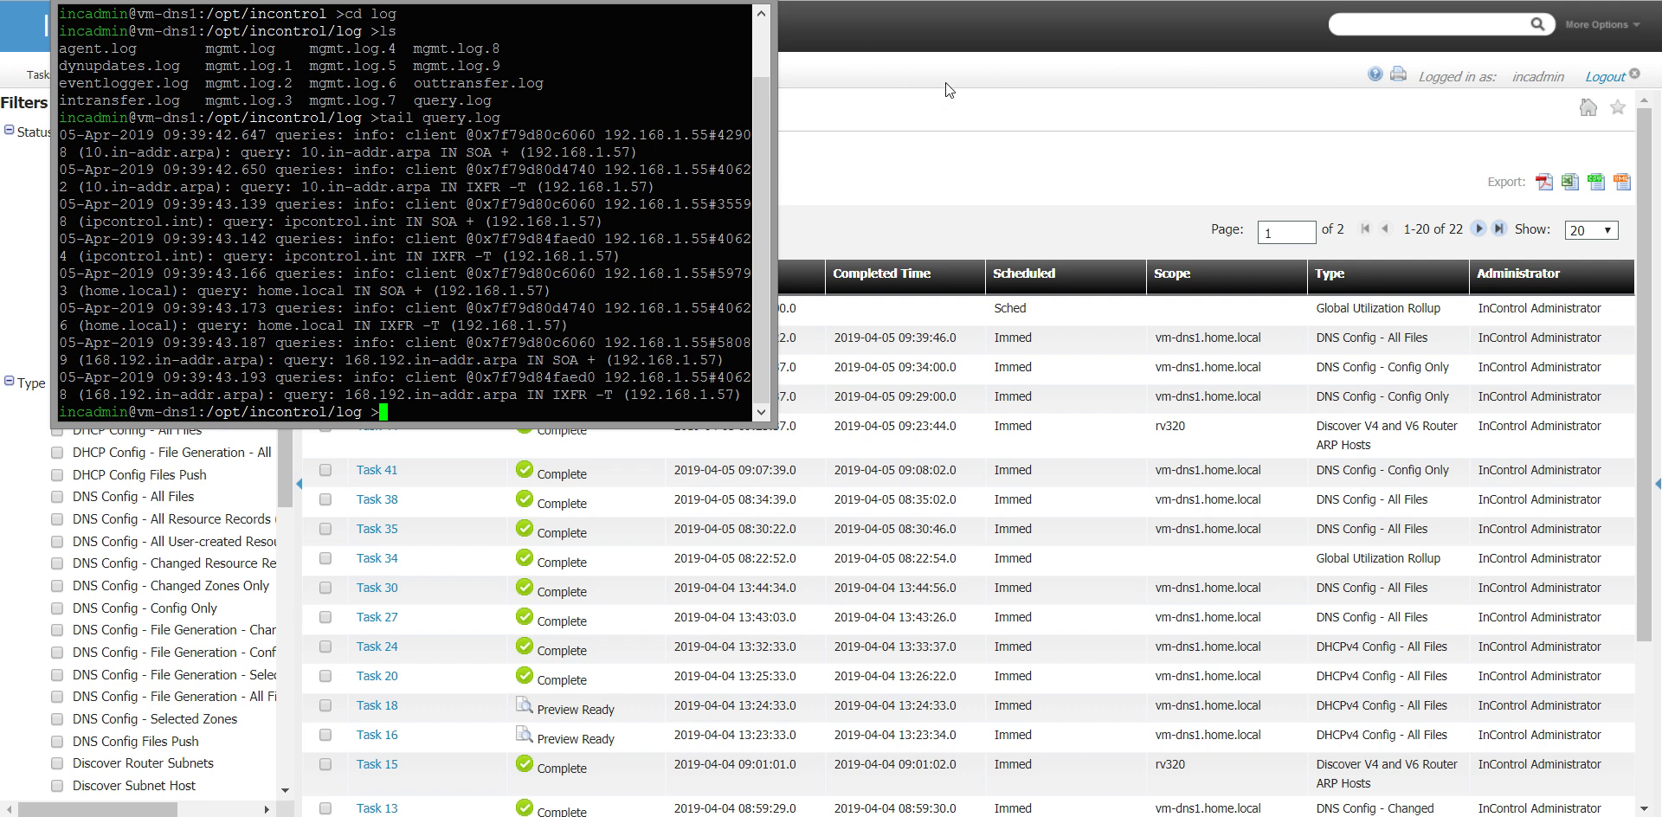
- Switch back to IPControl and review the DNS zones of vm-dns1.home.local, including the general settings of 10.in-addr.arpa
left_click(928, 180)
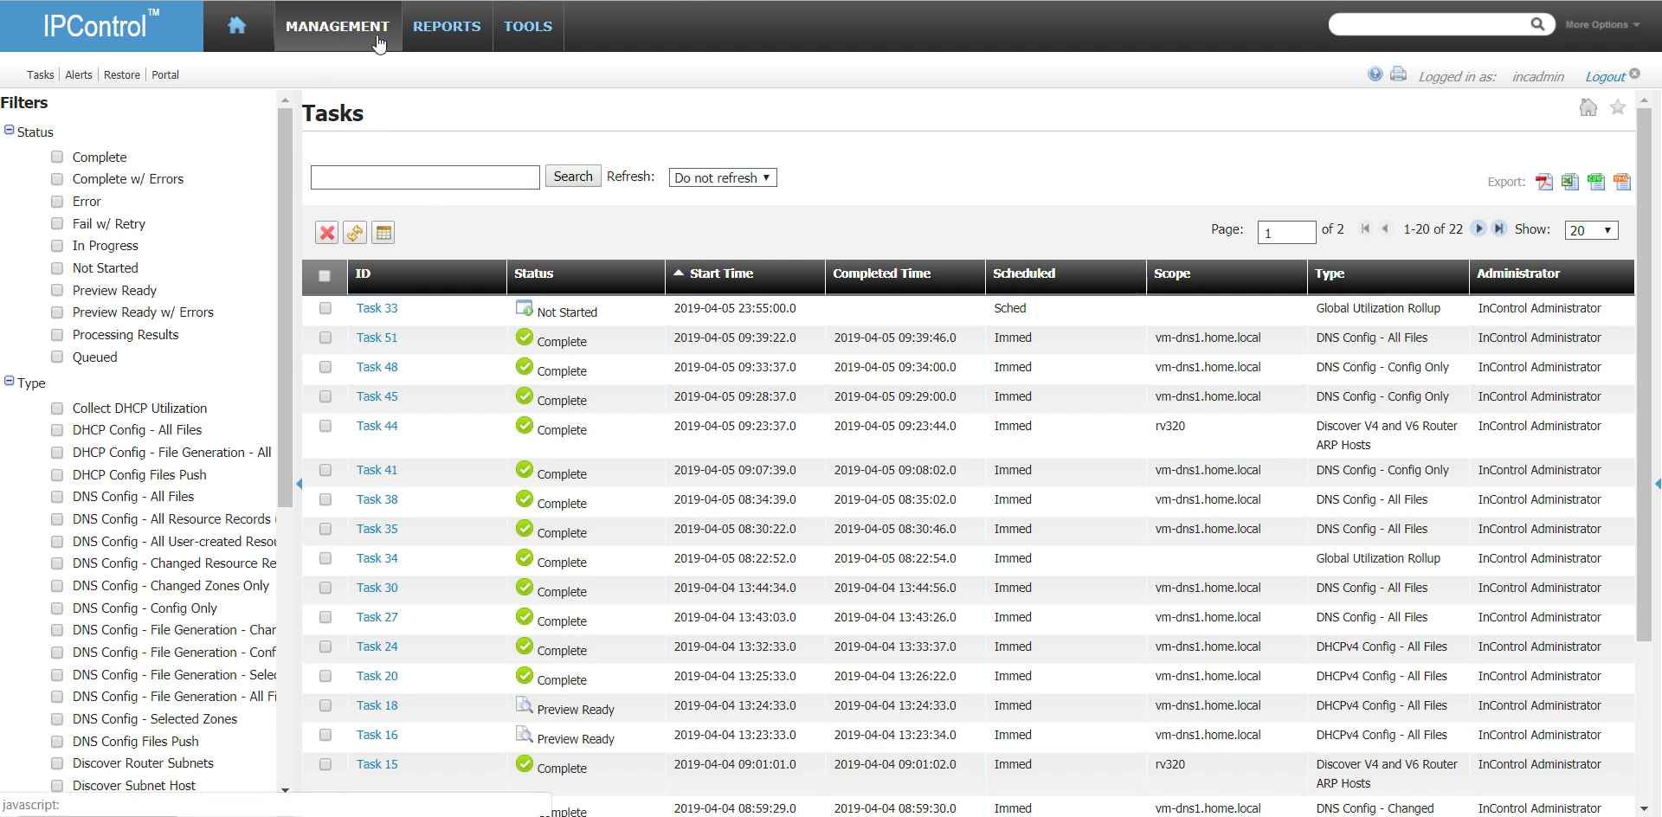
mouse_move(378, 43)
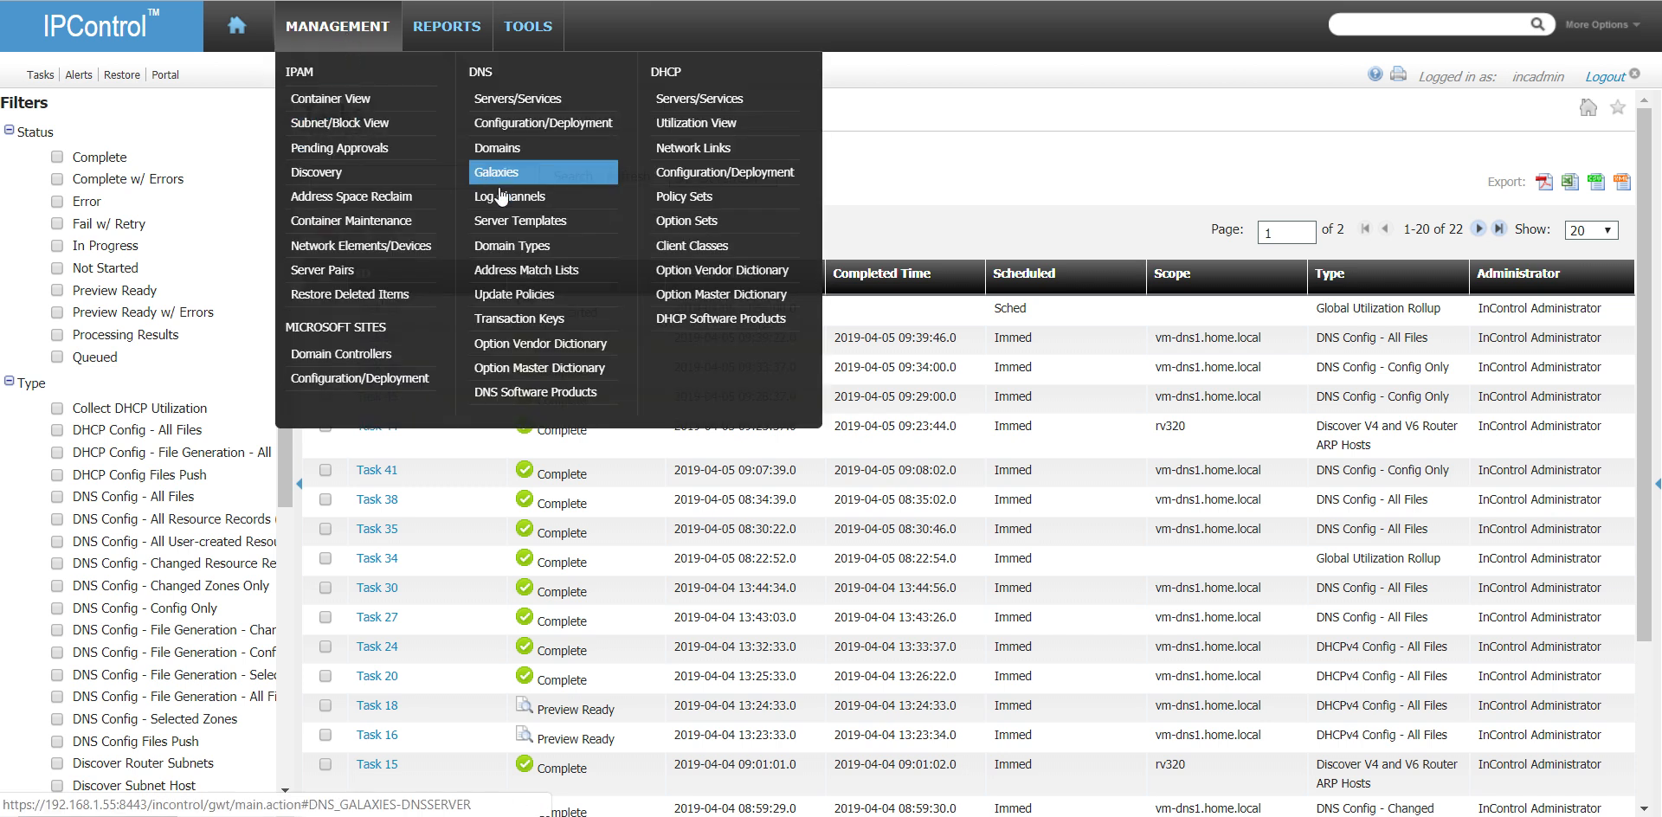
left_click(524, 102)
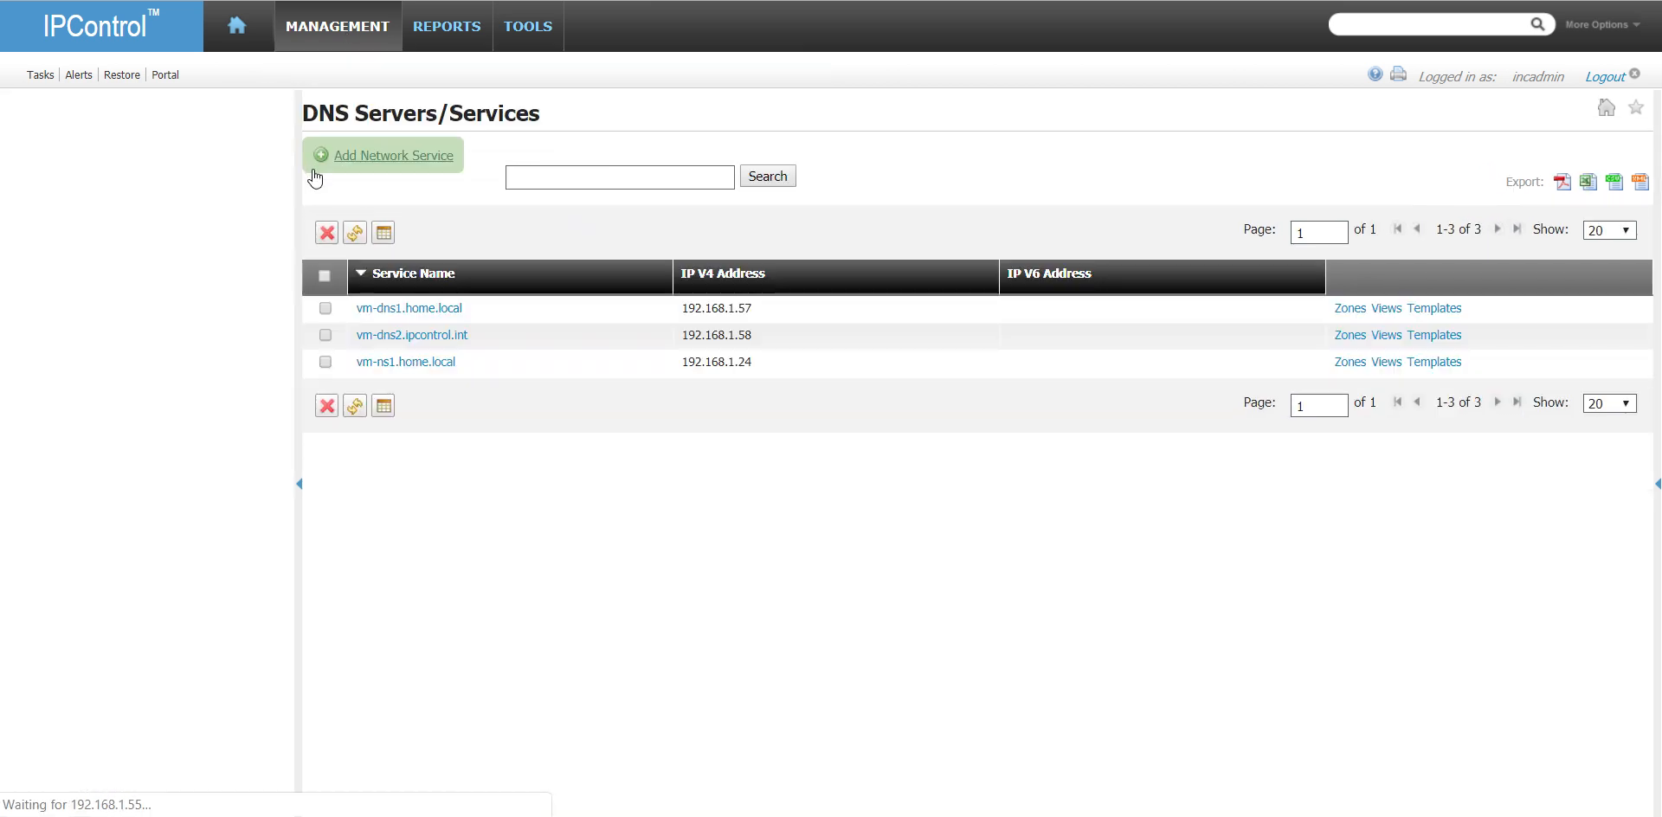
left_click(1349, 309)
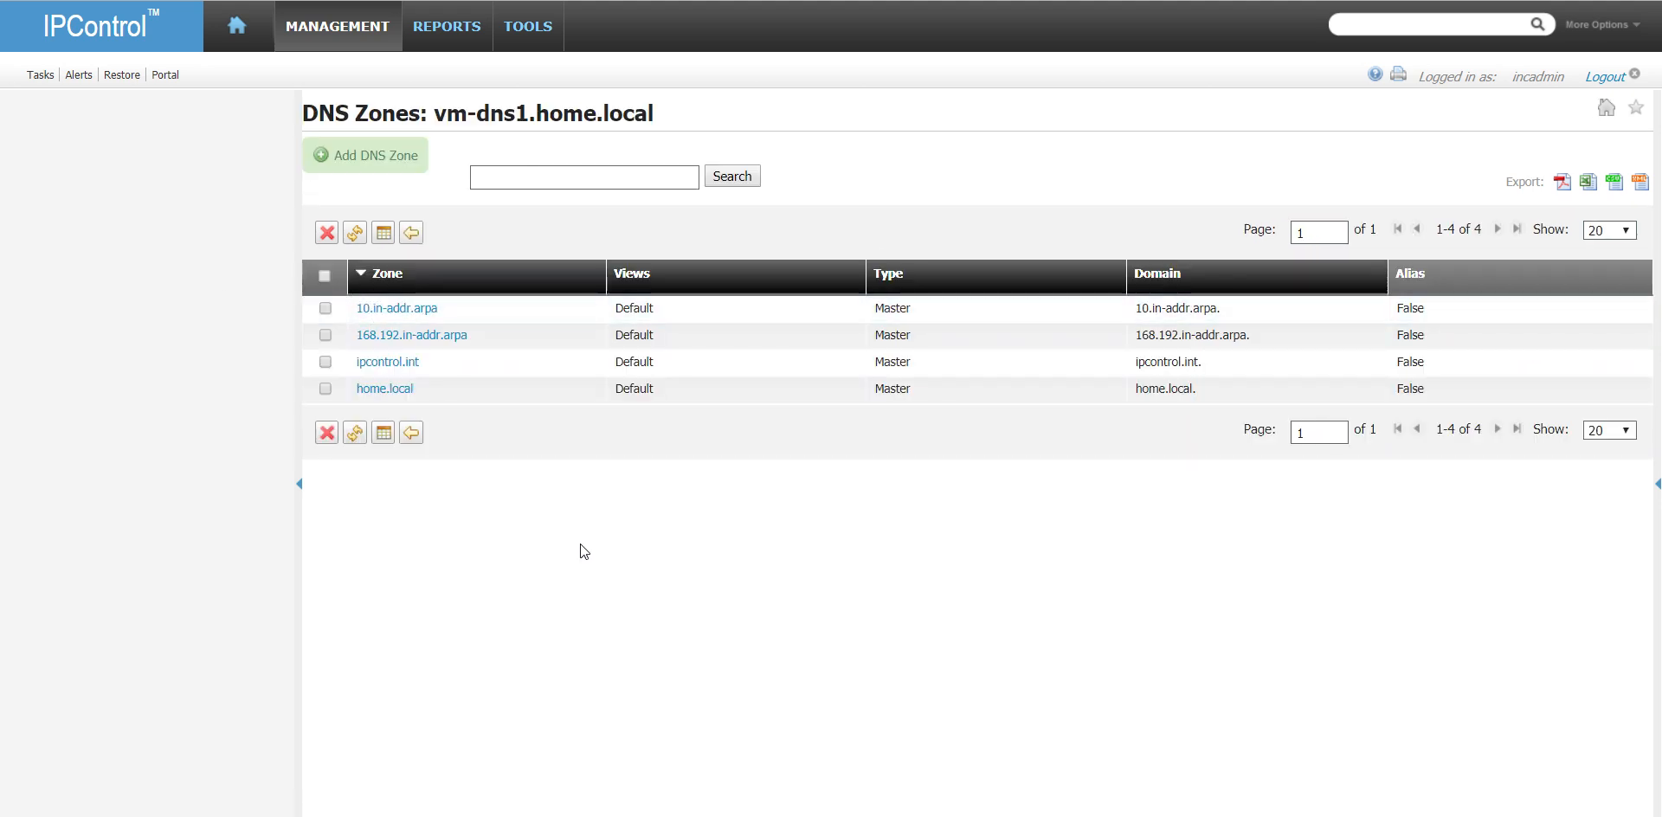
left_click(414, 308)
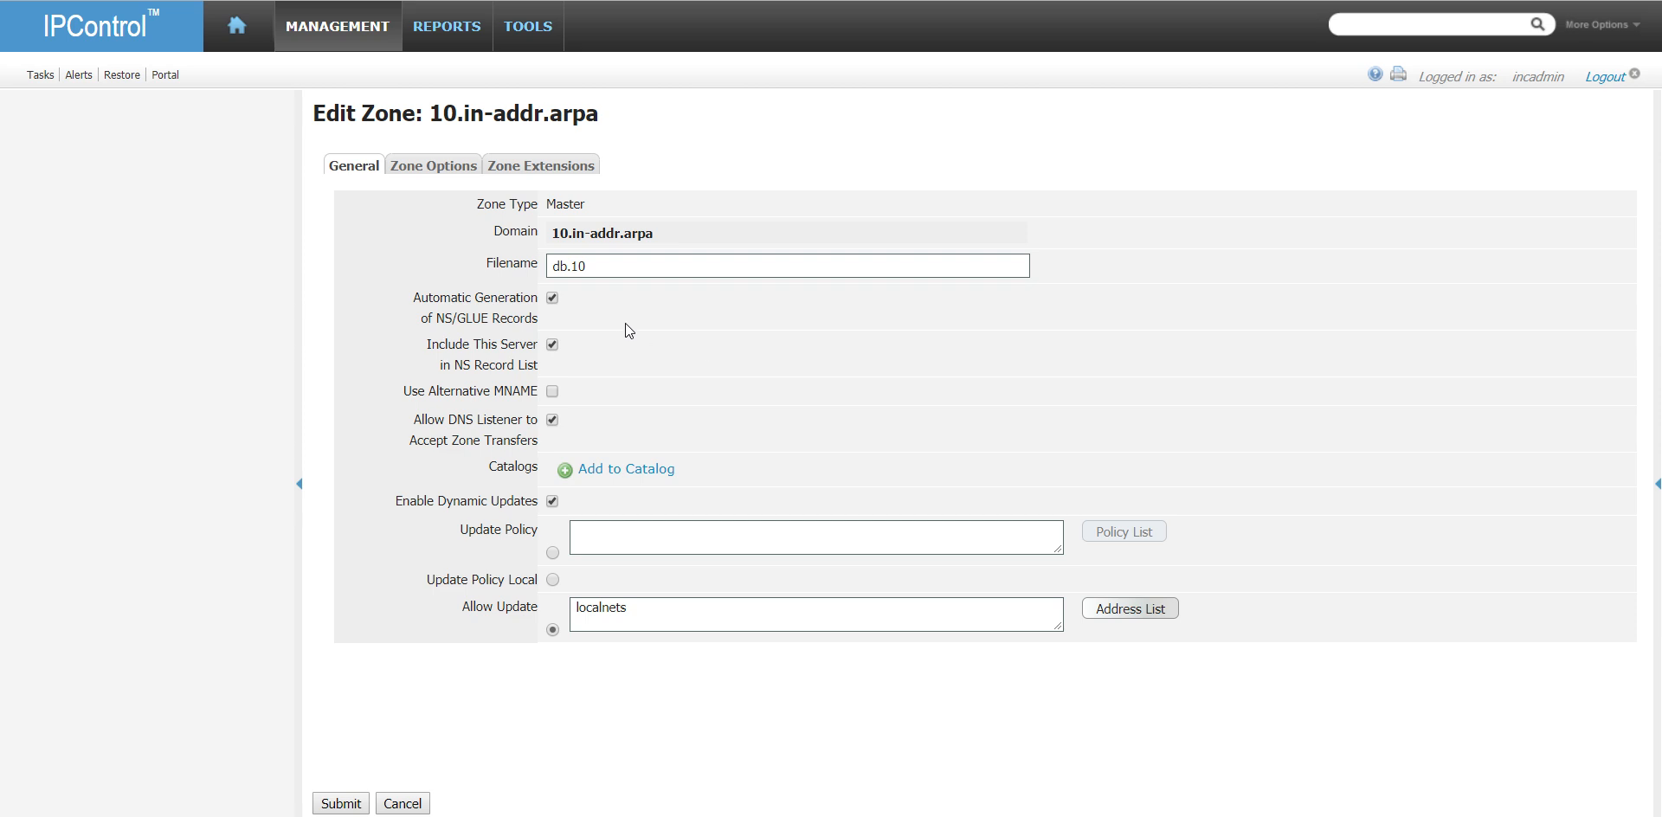
left_click(403, 803)
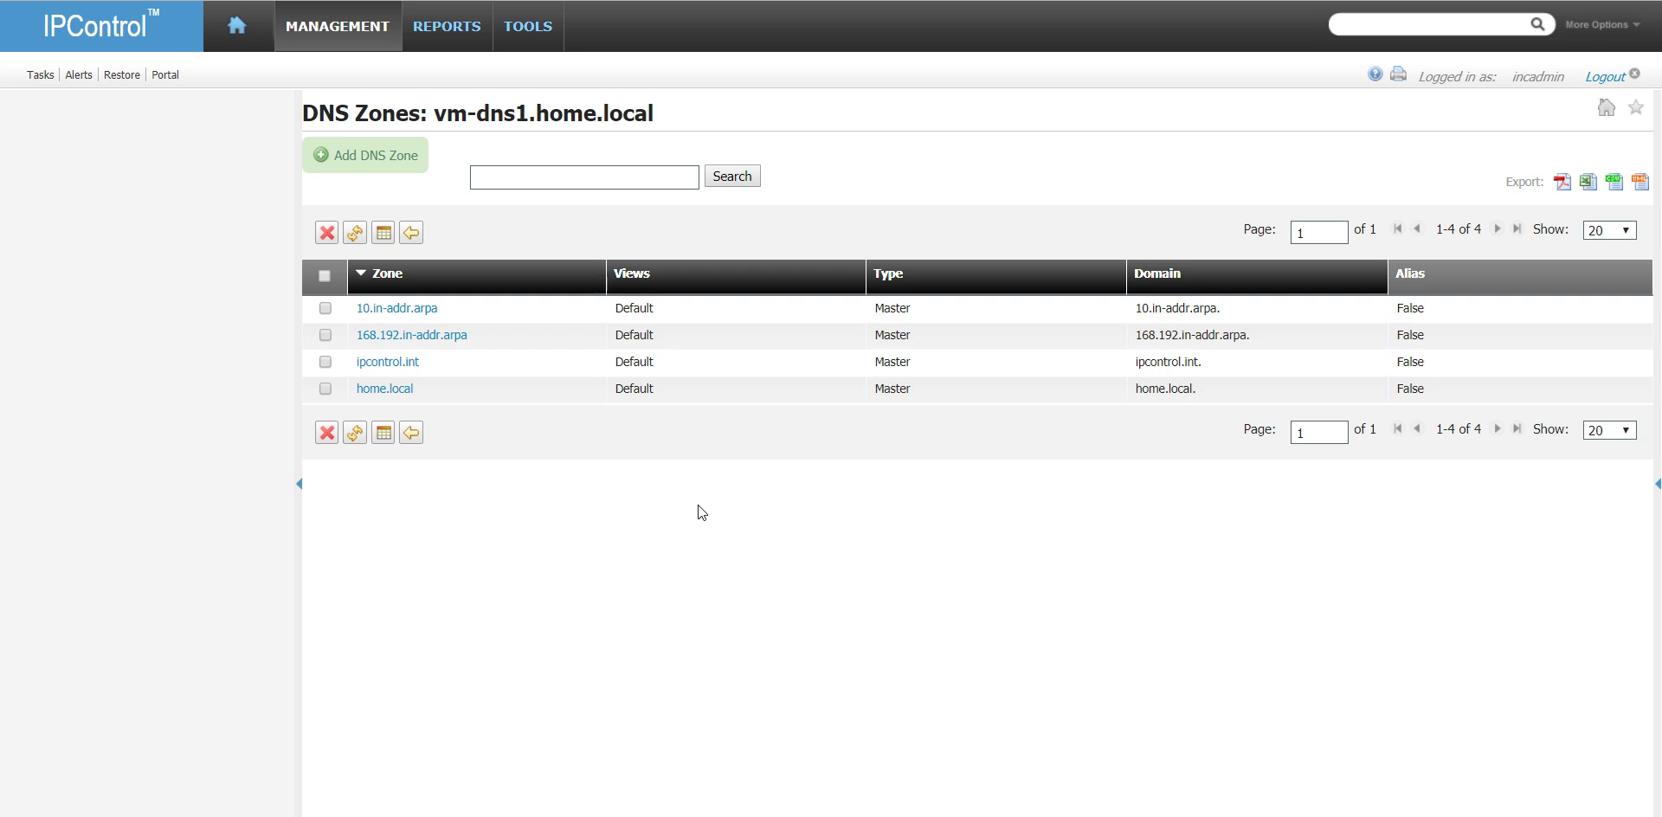
left_click(410, 434)
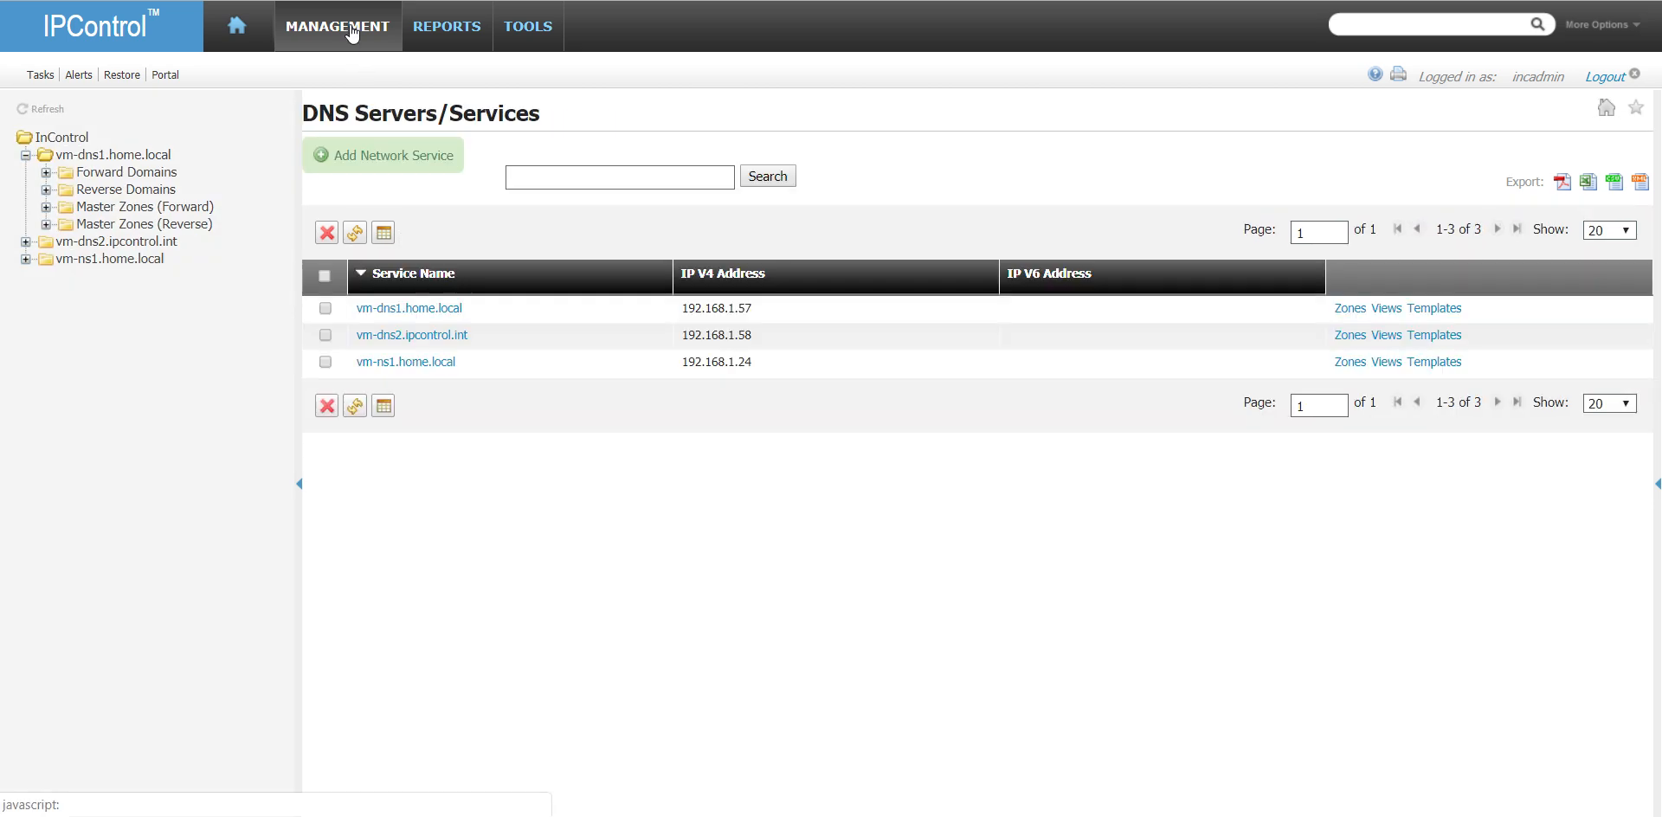
- Add a DNS galaxy named MasterDNSGalaxy with the description "Galaxy for Master zones"
mouse_move(351, 34)
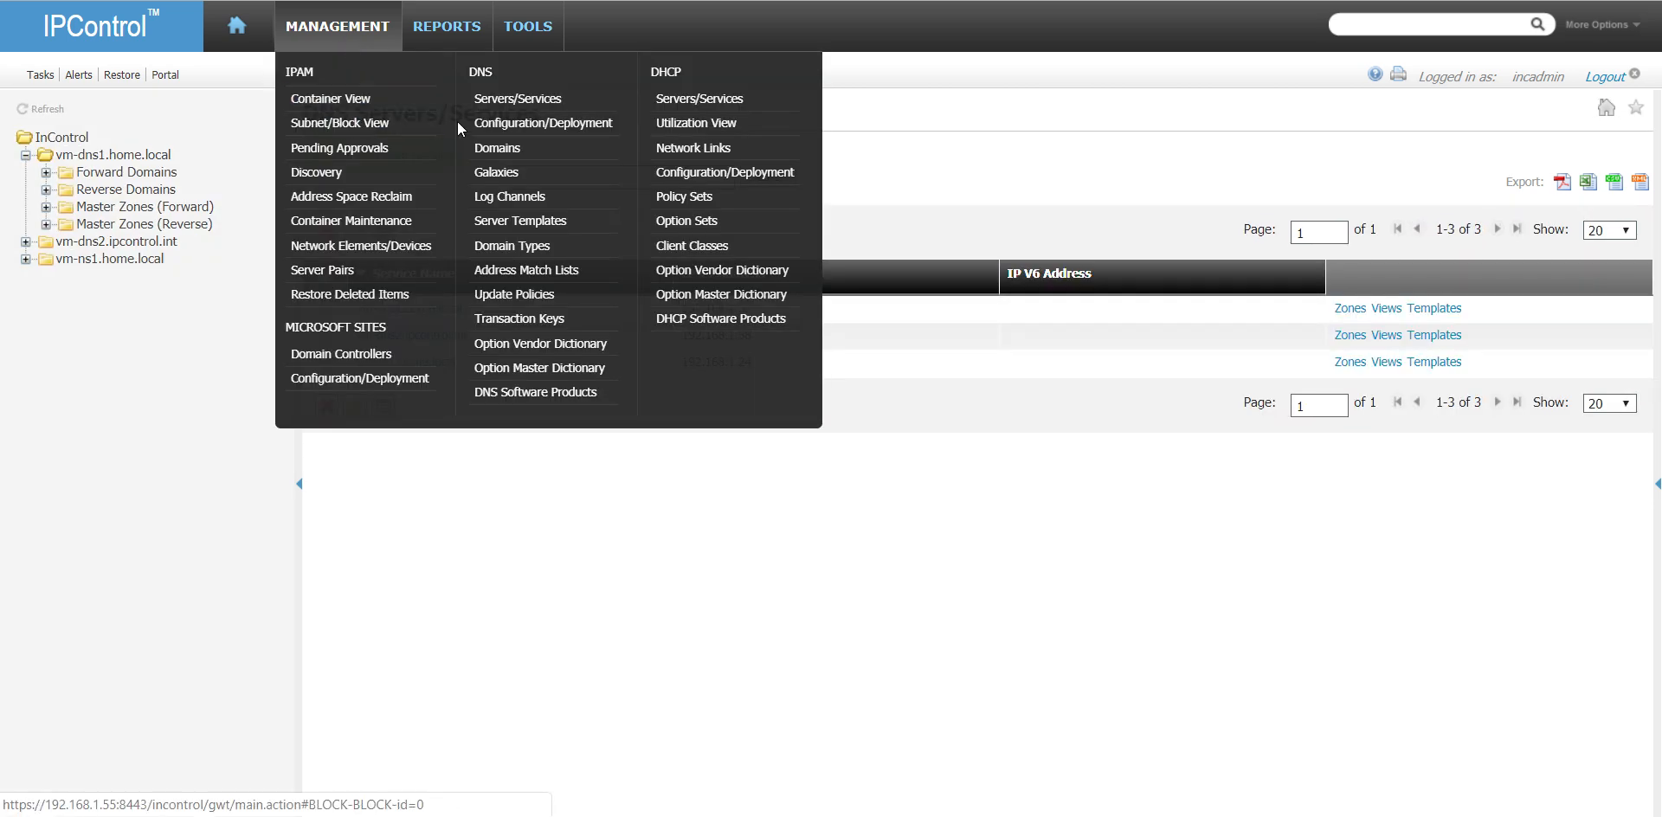
left_click(542, 180)
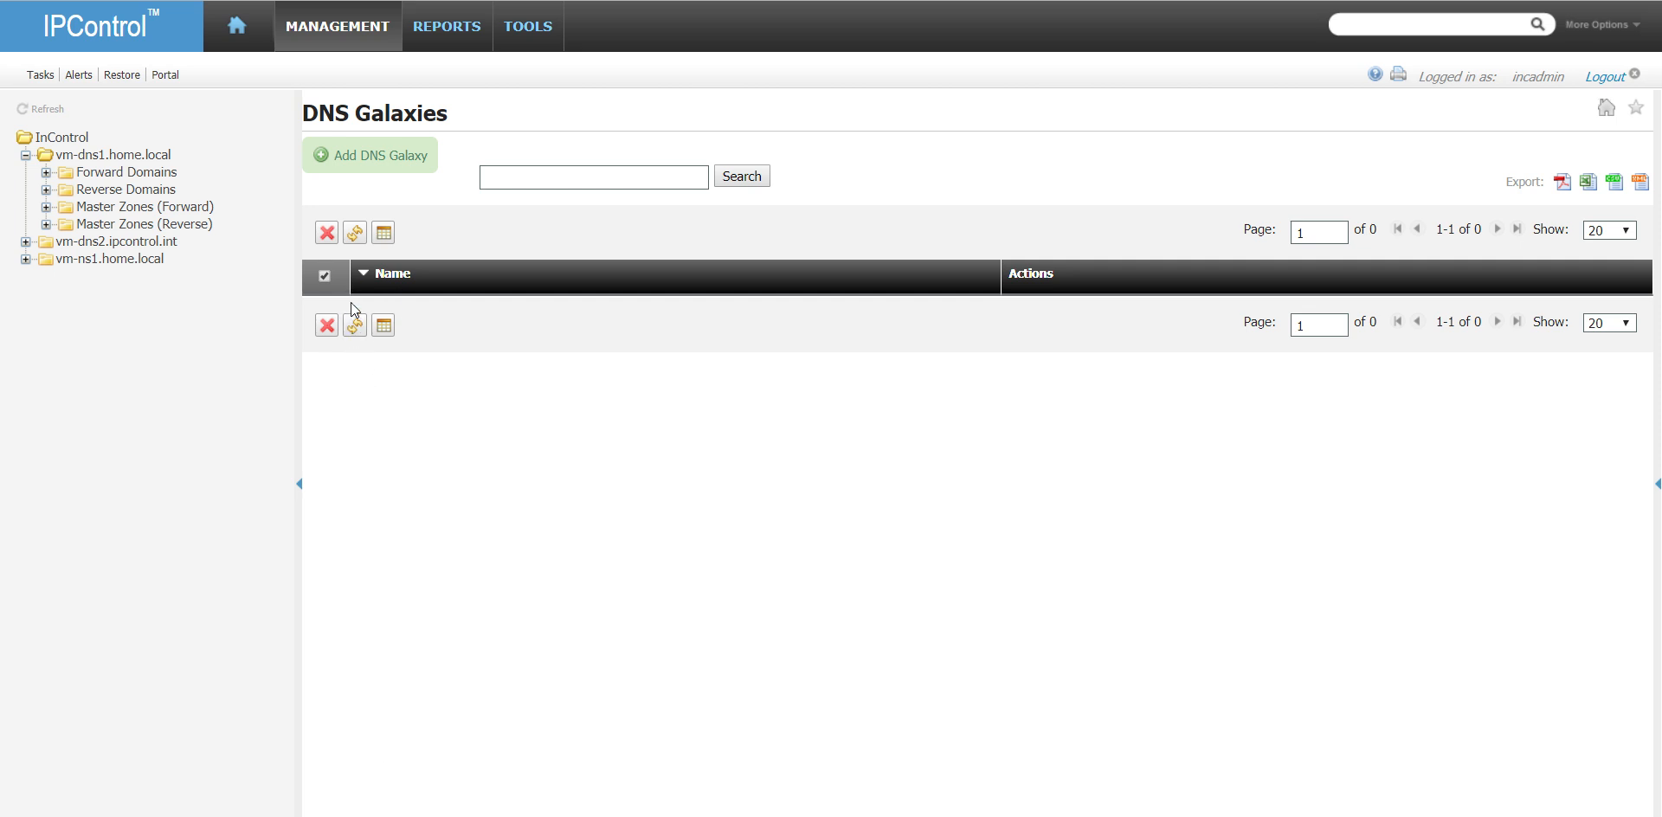
mouse_move(361, 37)
left_click(391, 161)
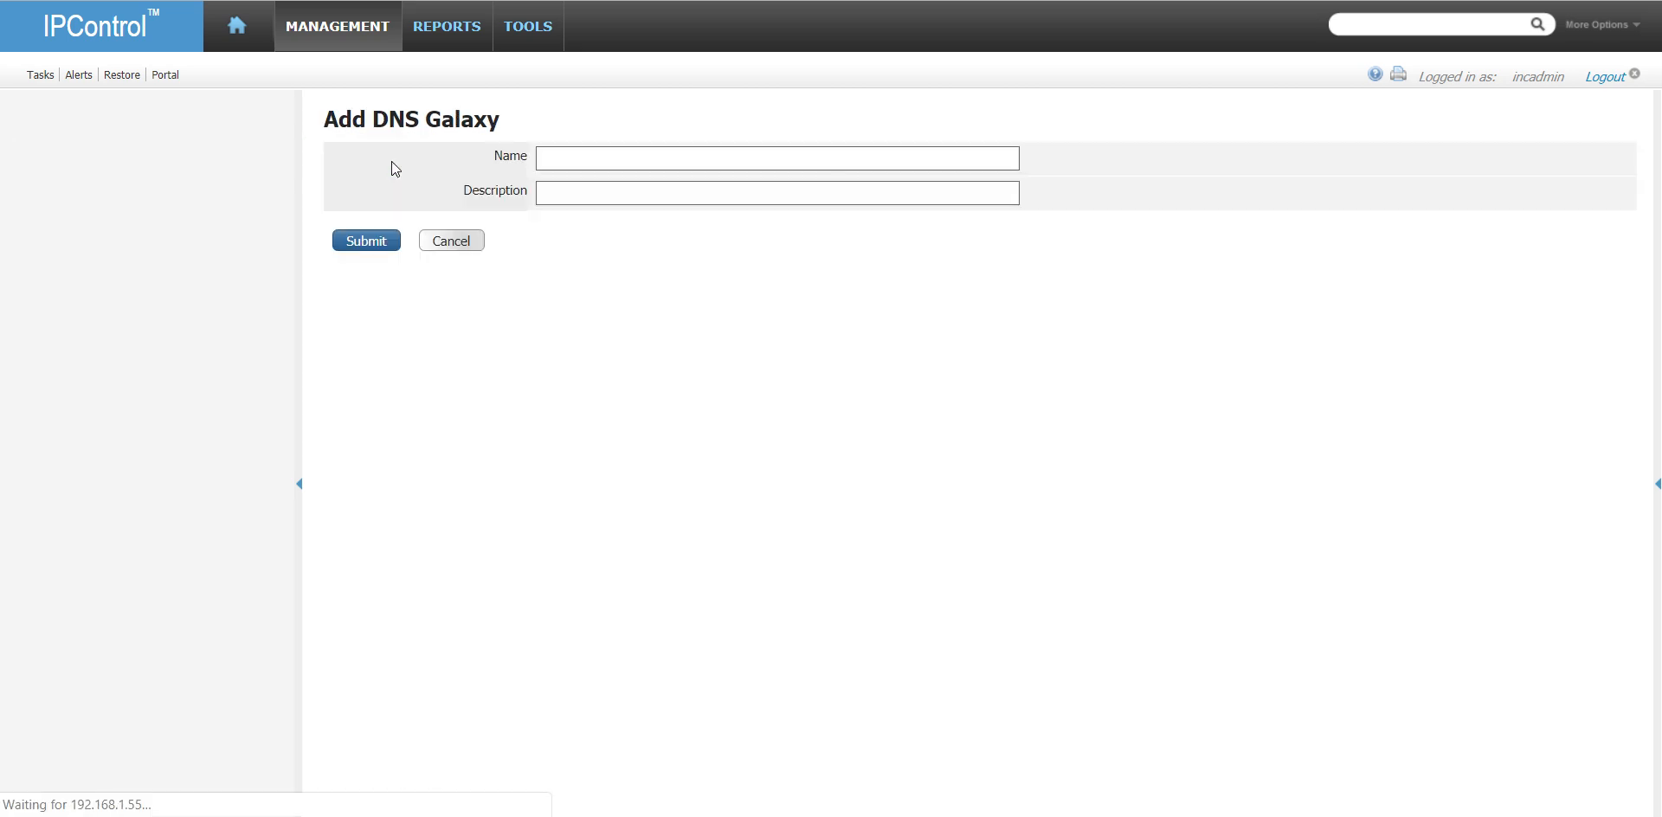
left_click(652, 159)
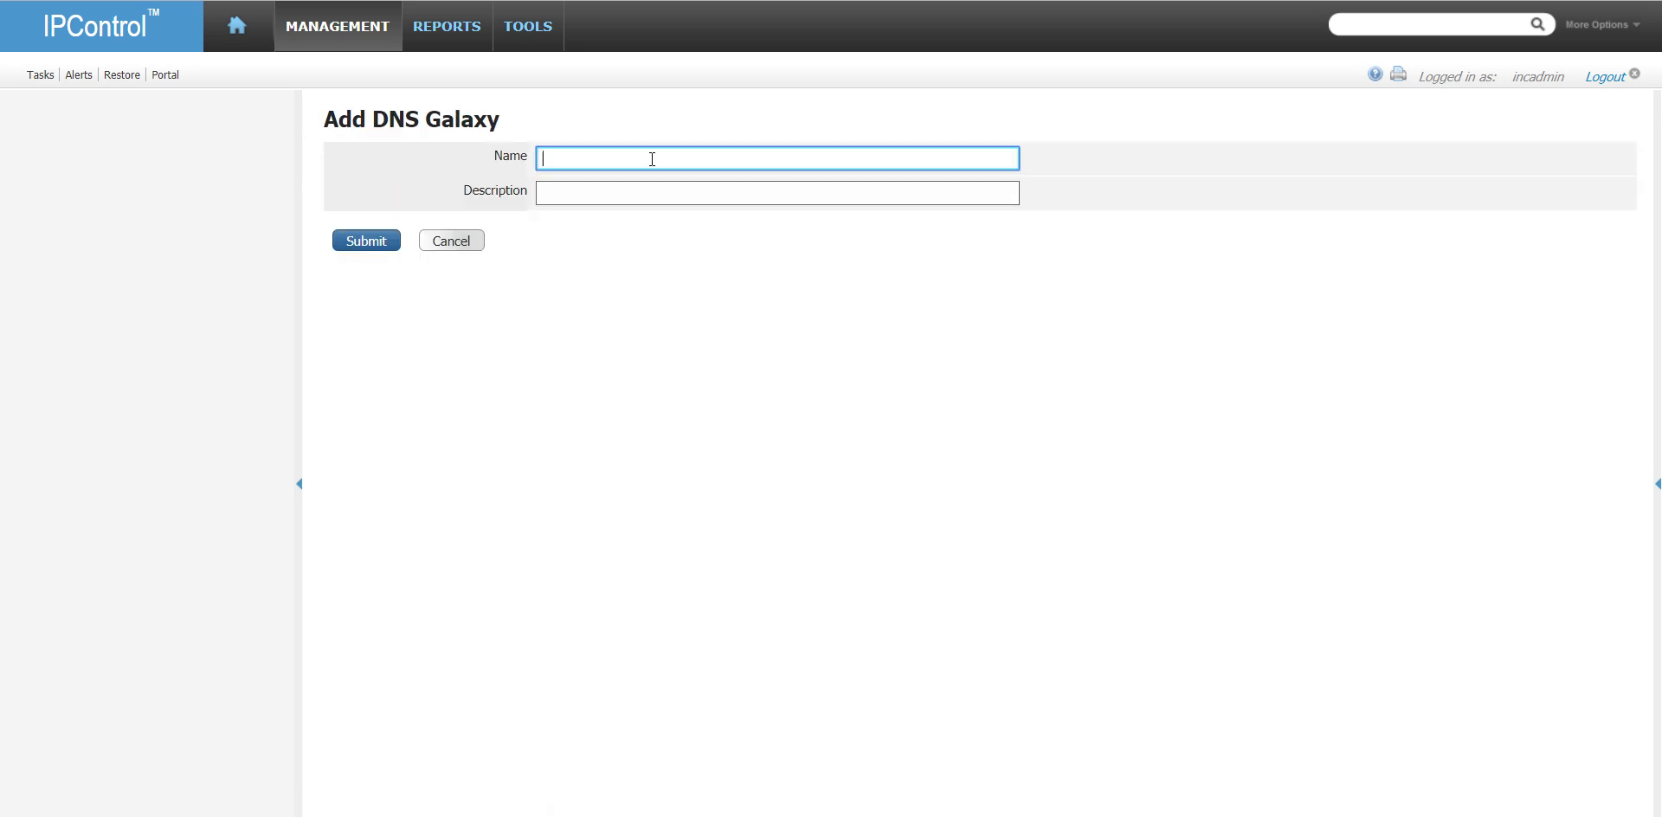
type("MasterDNSGalaxy")
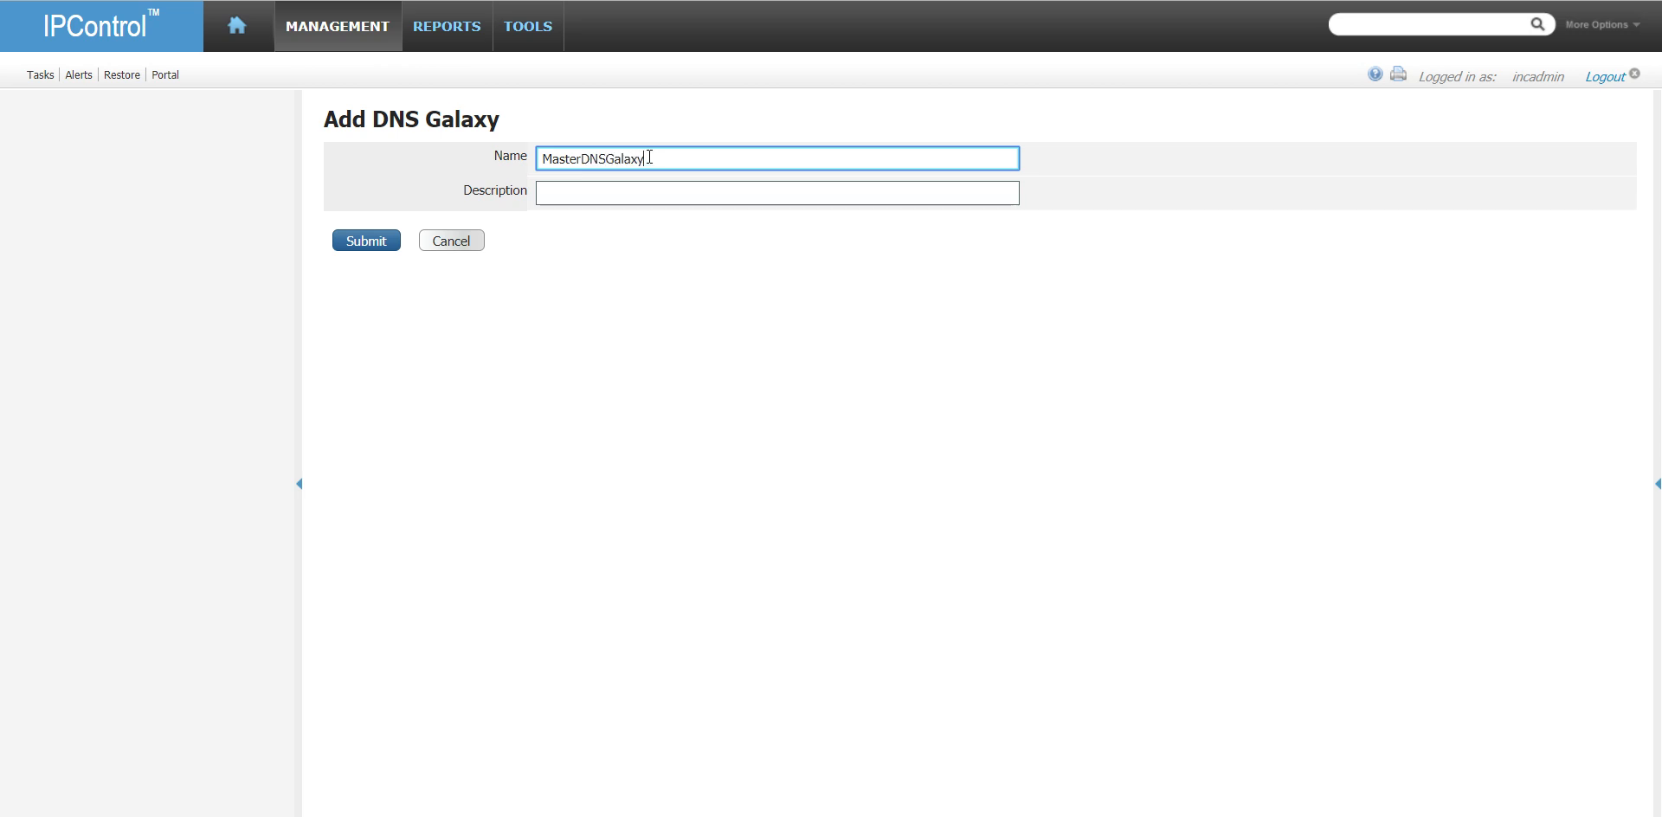
key("Tab")
type("Galayx for")
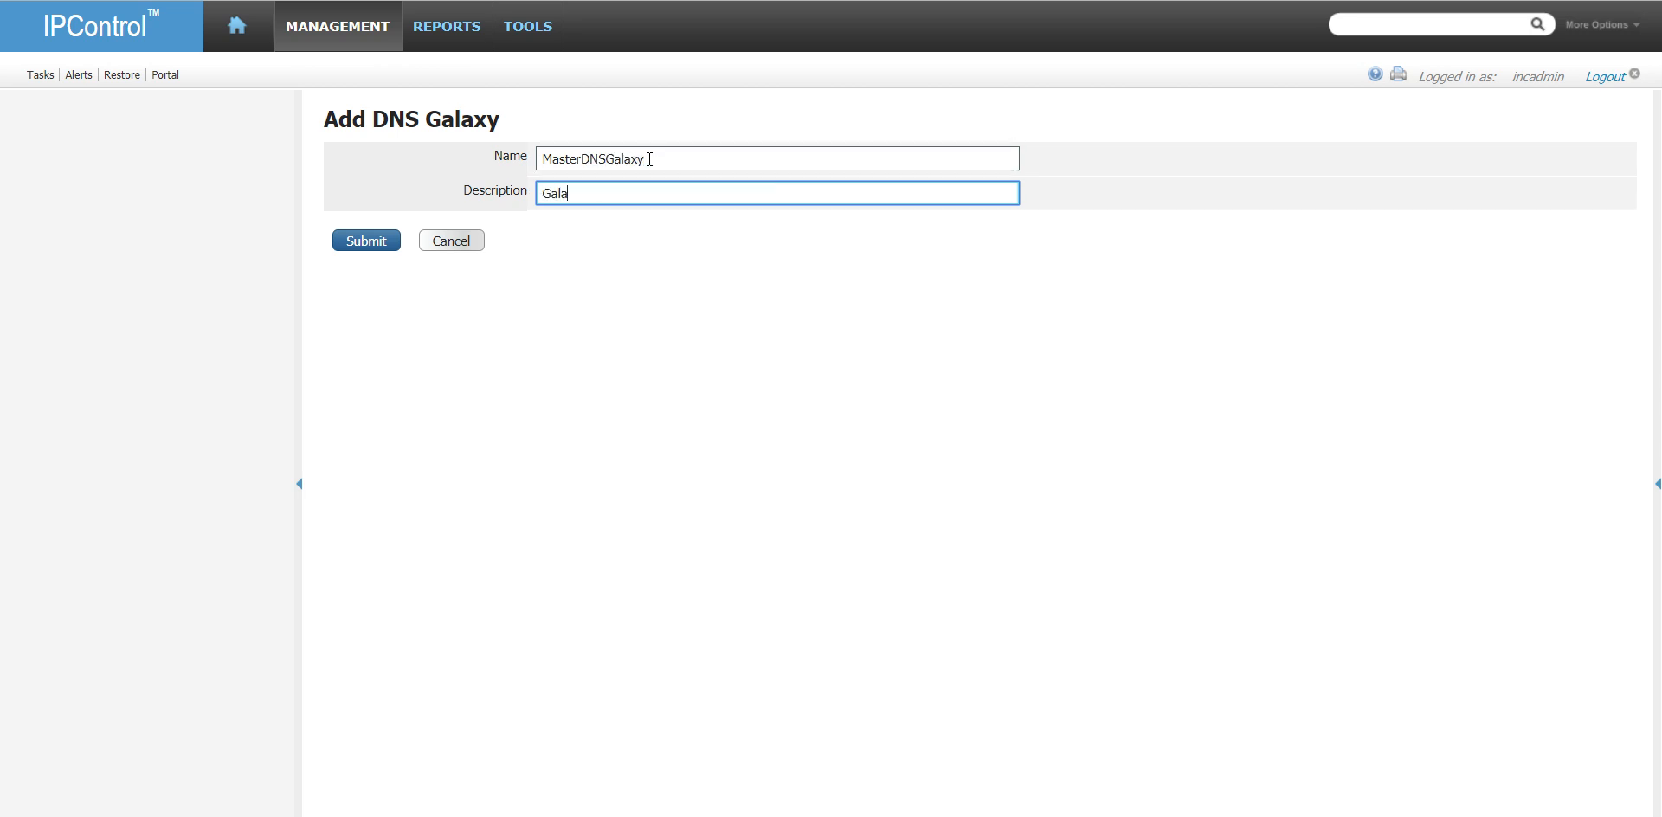
key("BackSpace")
key("BackSpace")
key("BackSpace")
key("BackSpace")
type("xy for Master zones")
left_click(391, 240)
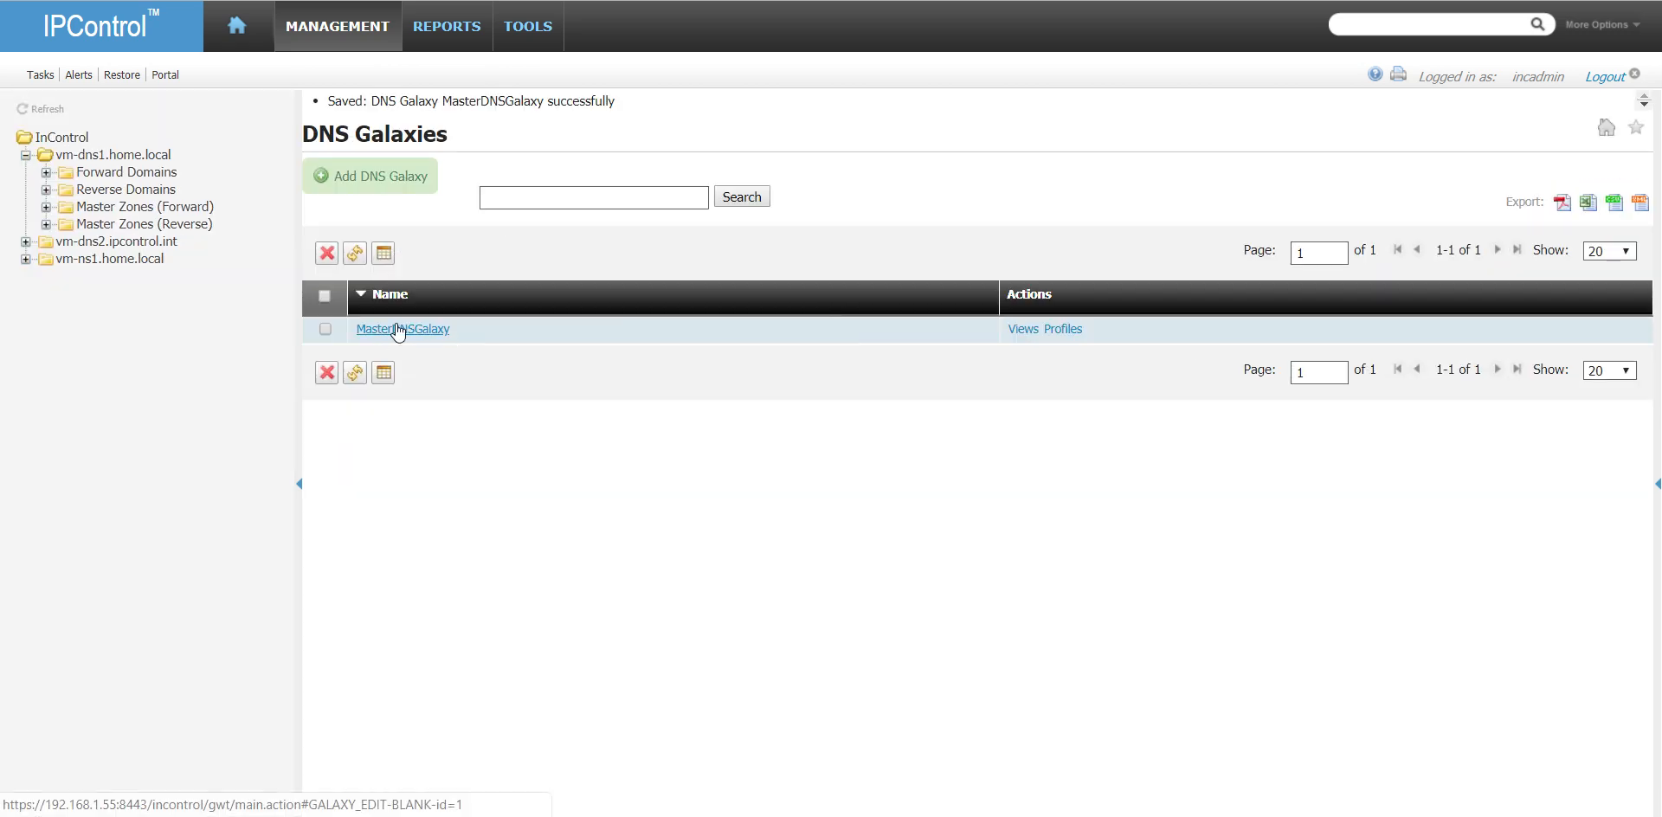
- Add a second DNS galaxy named SecondaryGalaxy with the description "Galaxy for Slave DNS"
left_click(415, 173)
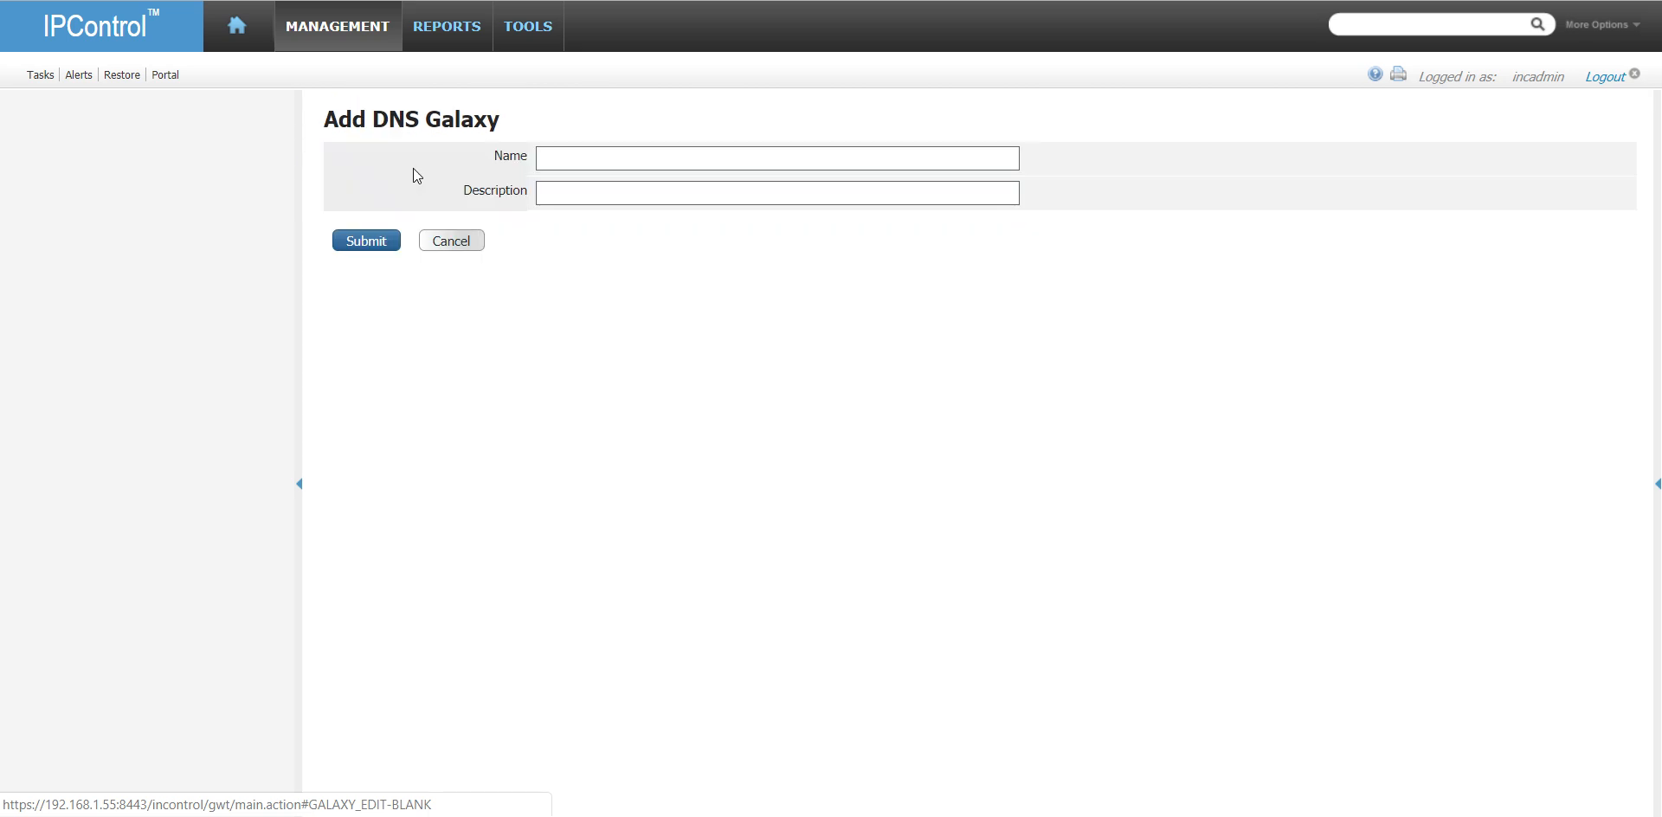
left_click(647, 152)
type("Secon")
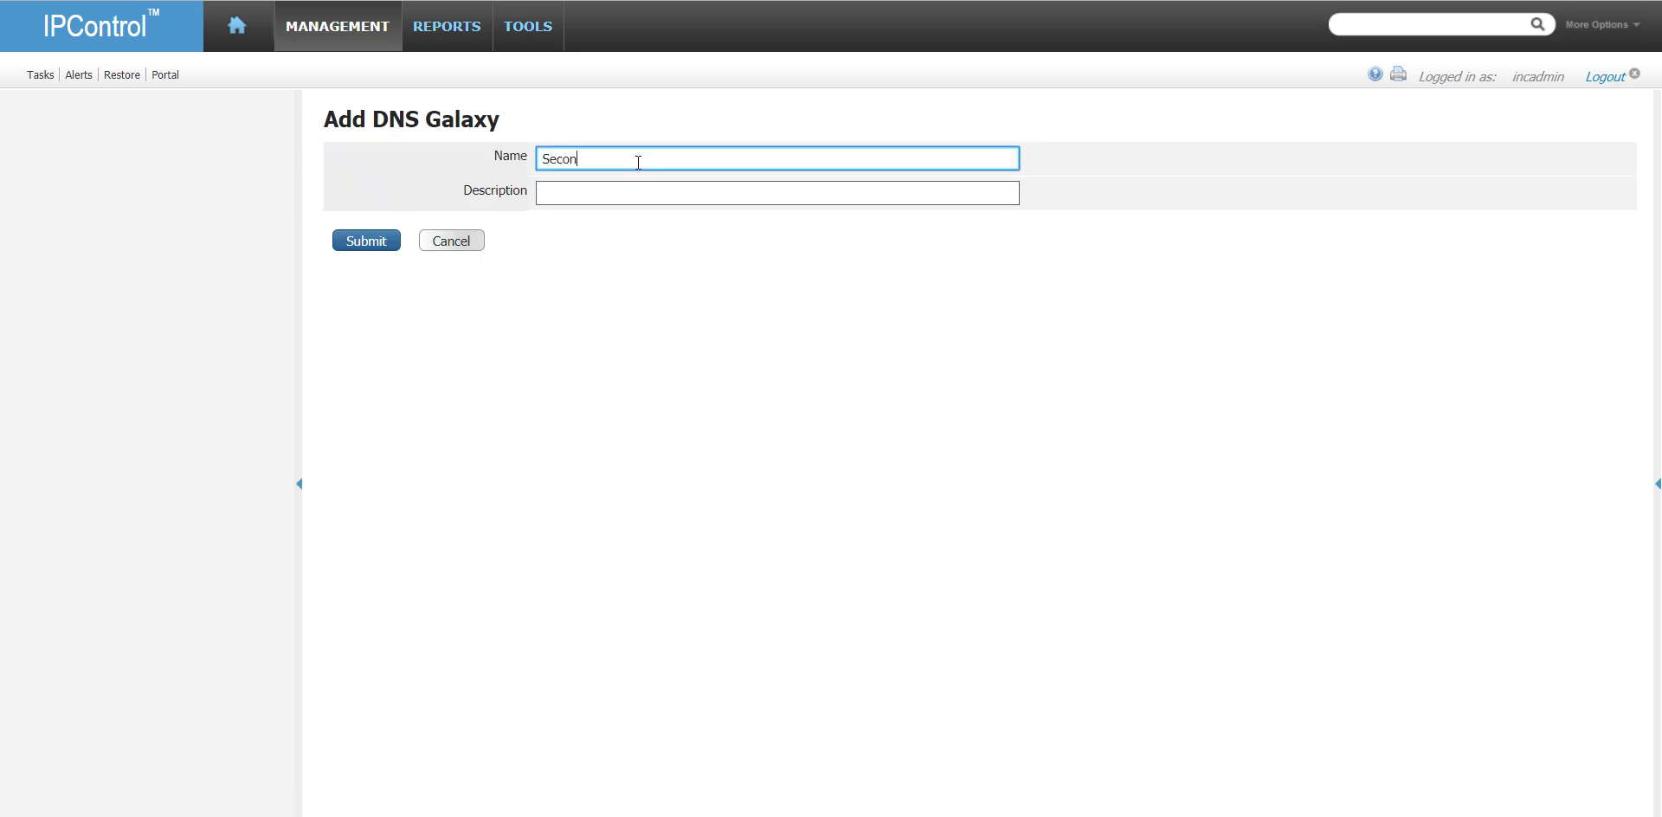
type("daryGalaxy")
key("Tab")
type("Galax")
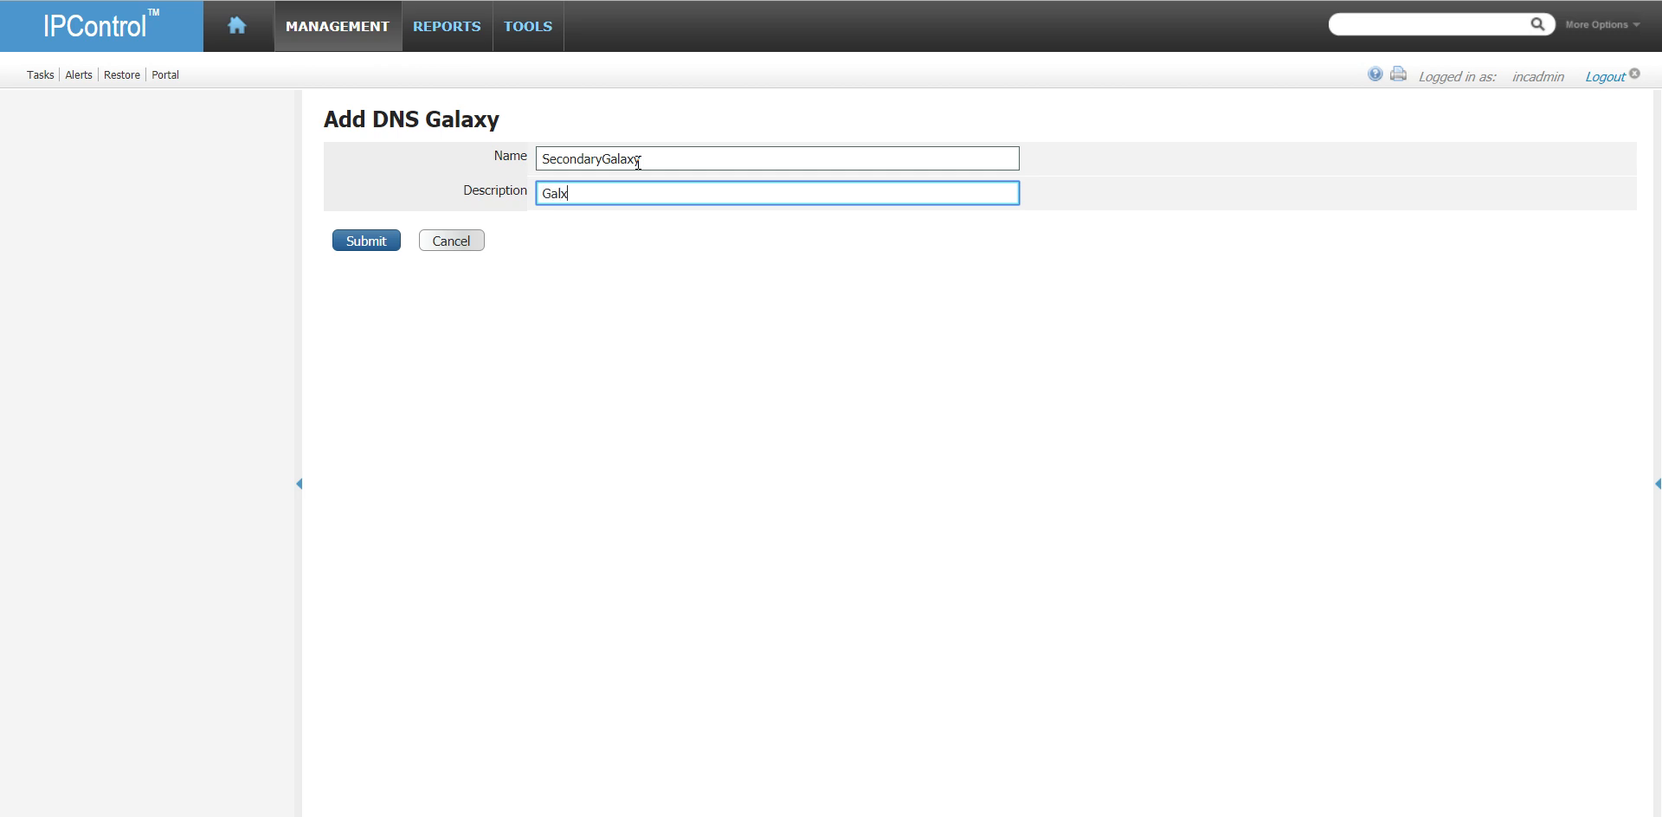
type("y for Slave DNS")
left_click(379, 243)
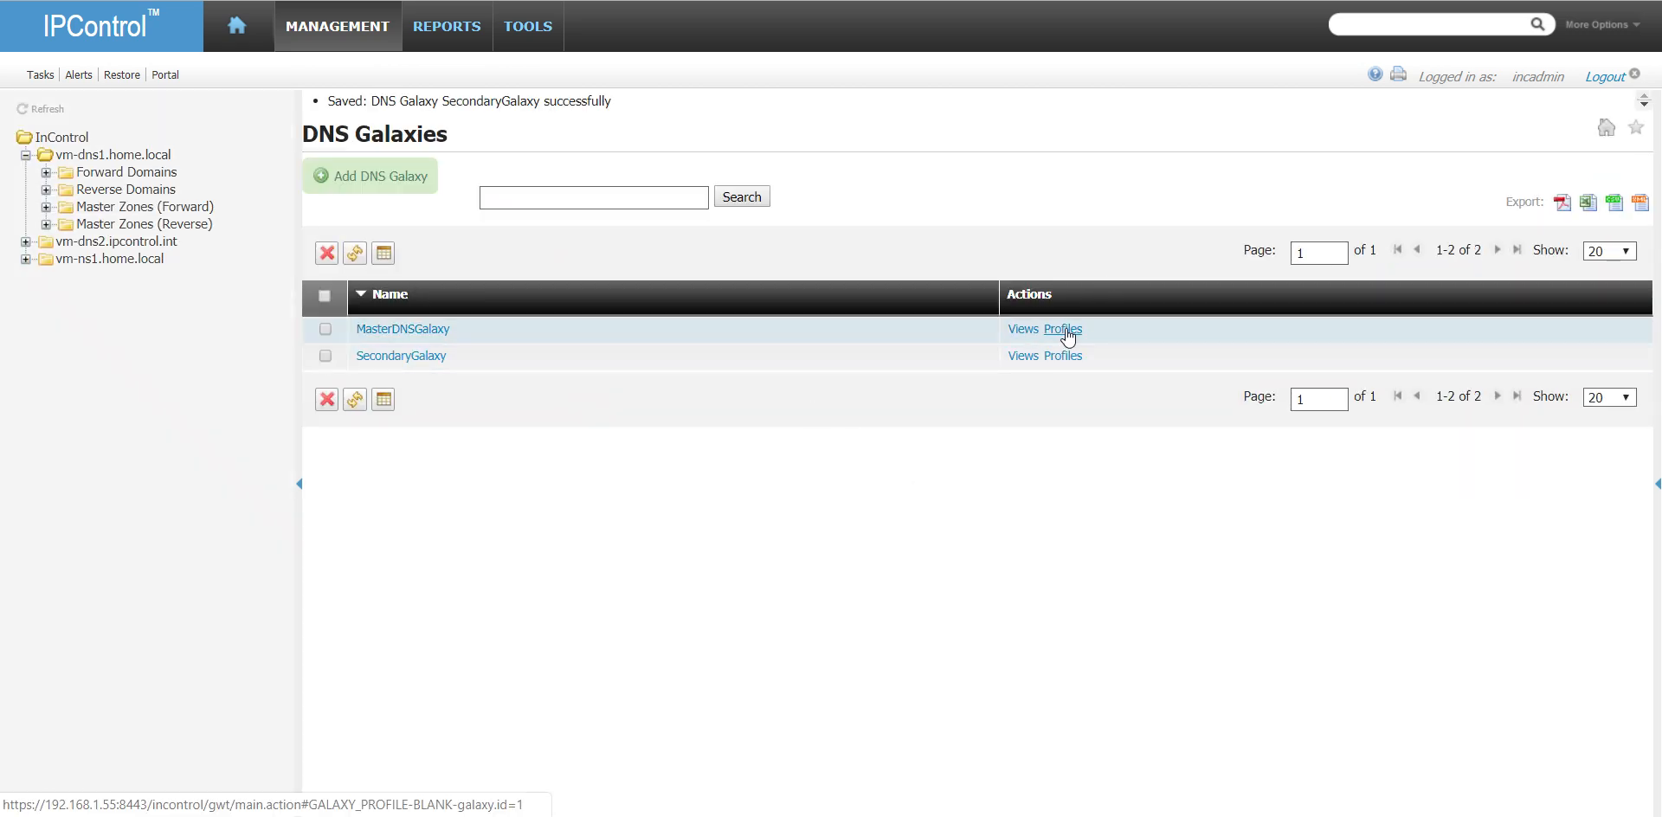
- Start a MasterDNSGalaxy profile with product Diamond IP Sapphire DNS (BIND 9.11), type Master and location ATL-VO
left_click(1065, 329)
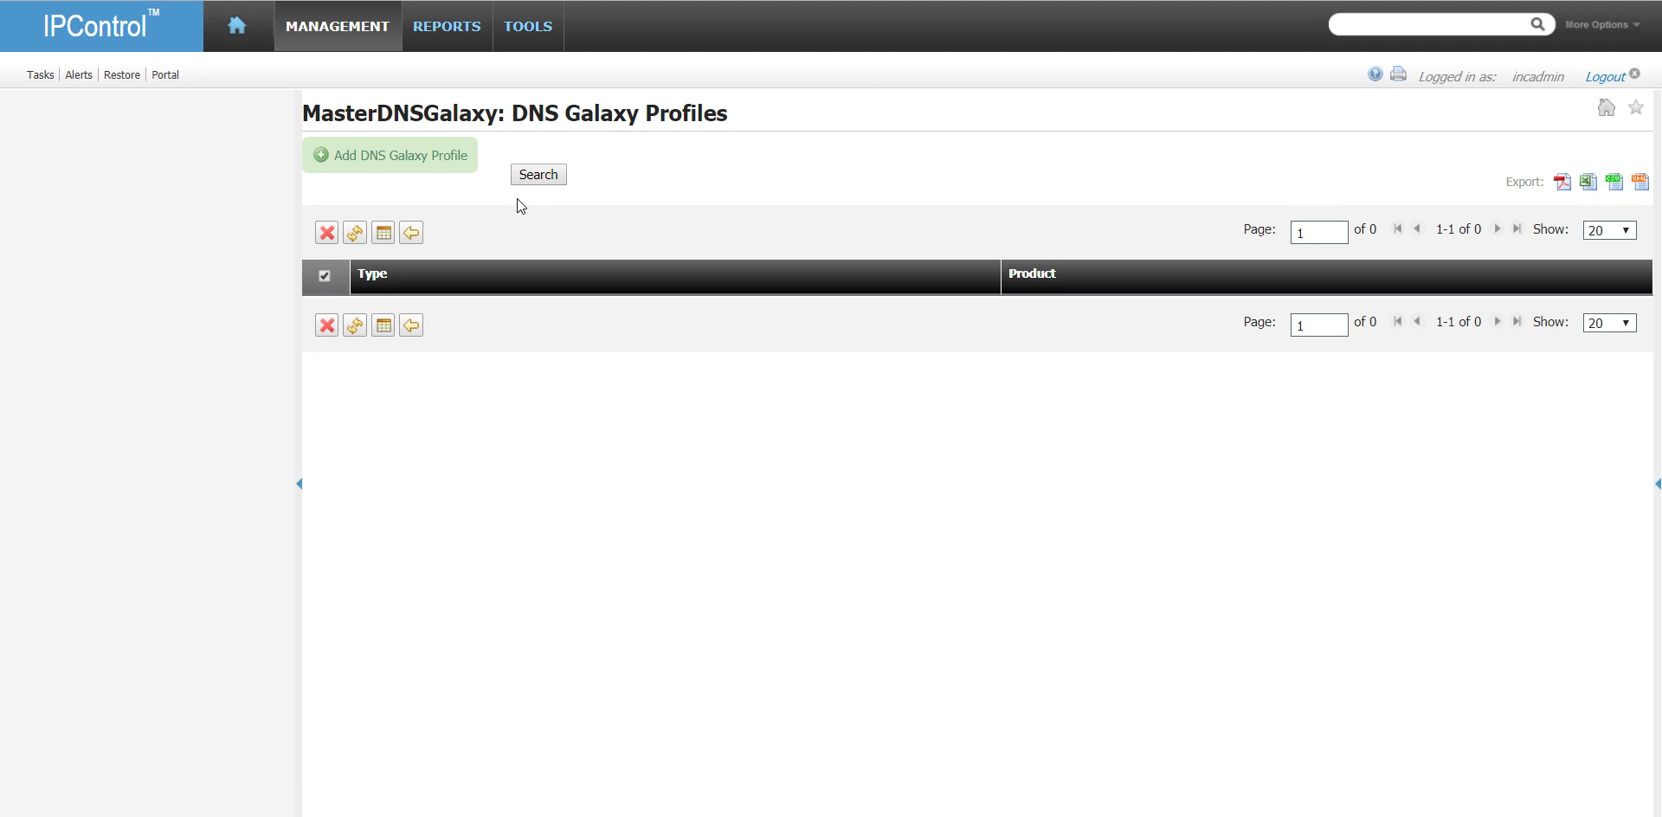
left_click(443, 155)
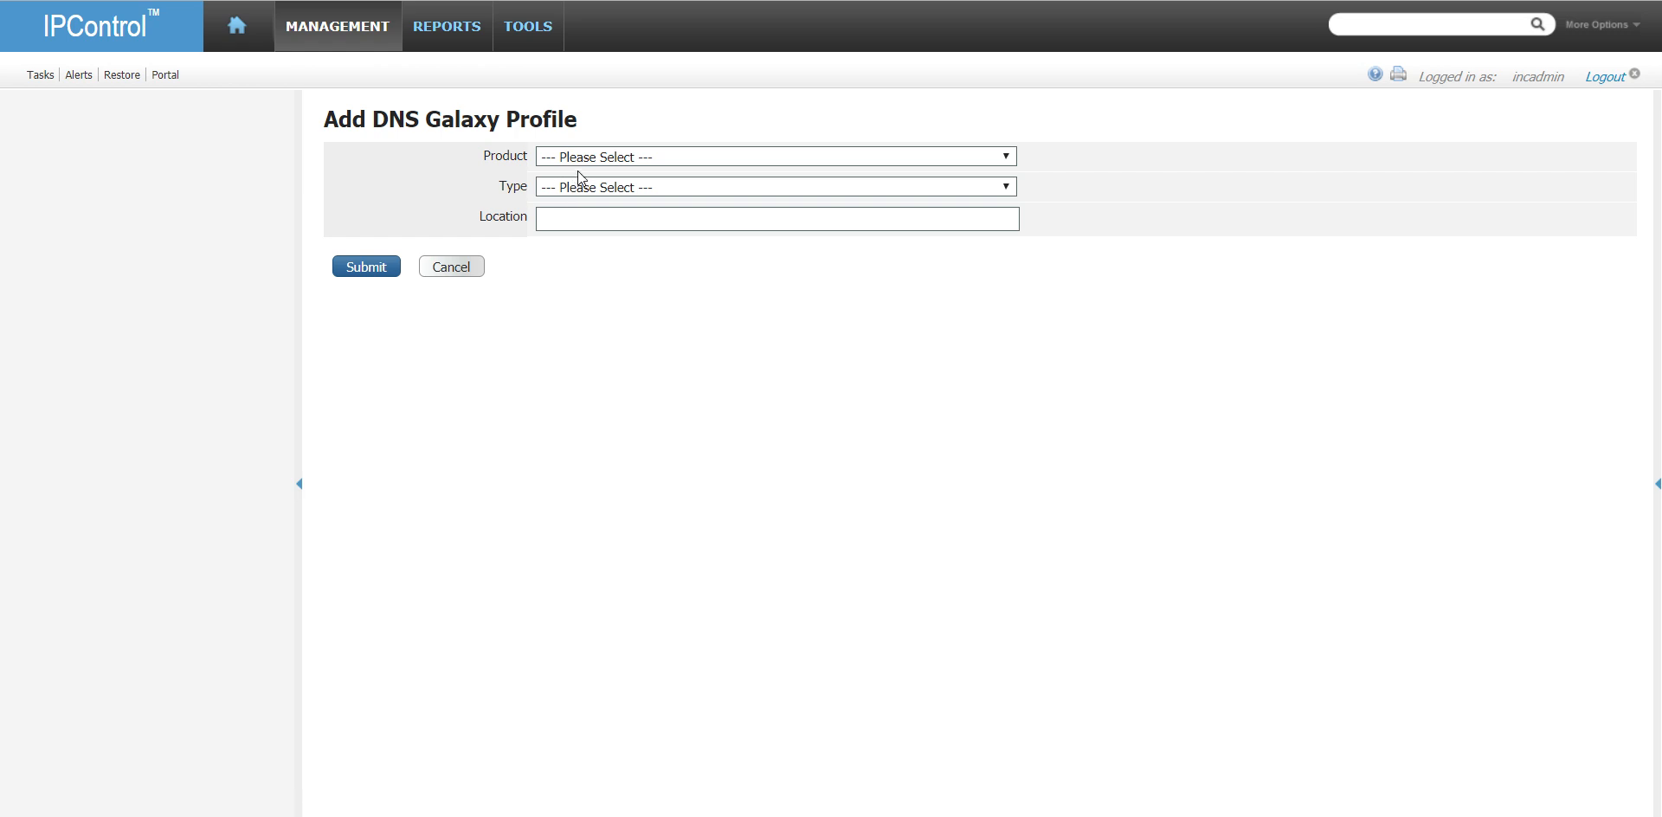
left_click(585, 158)
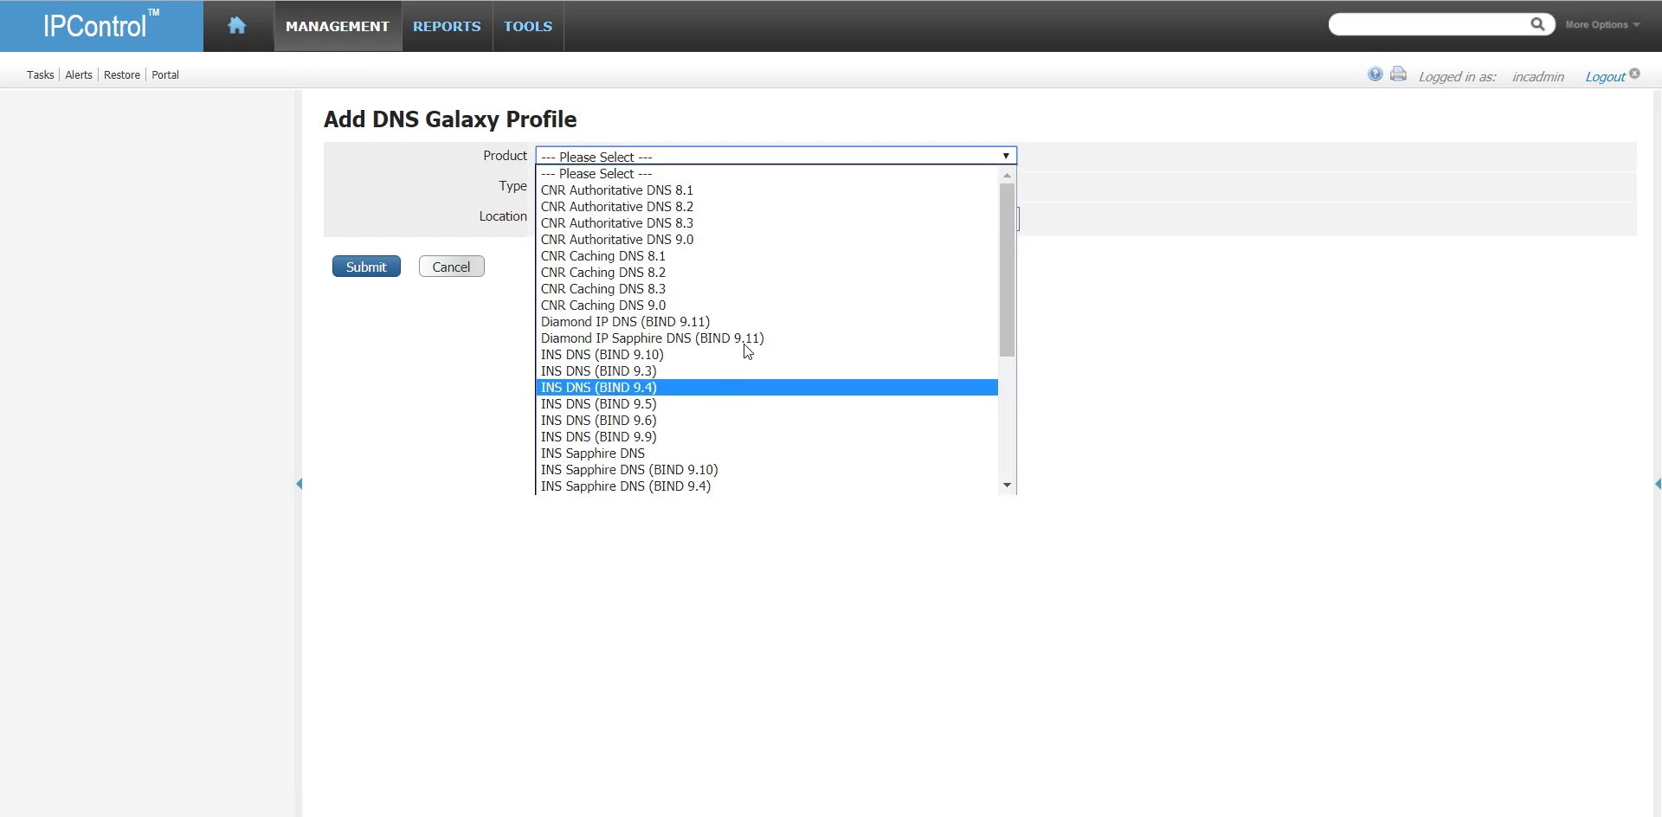
left_click(784, 338)
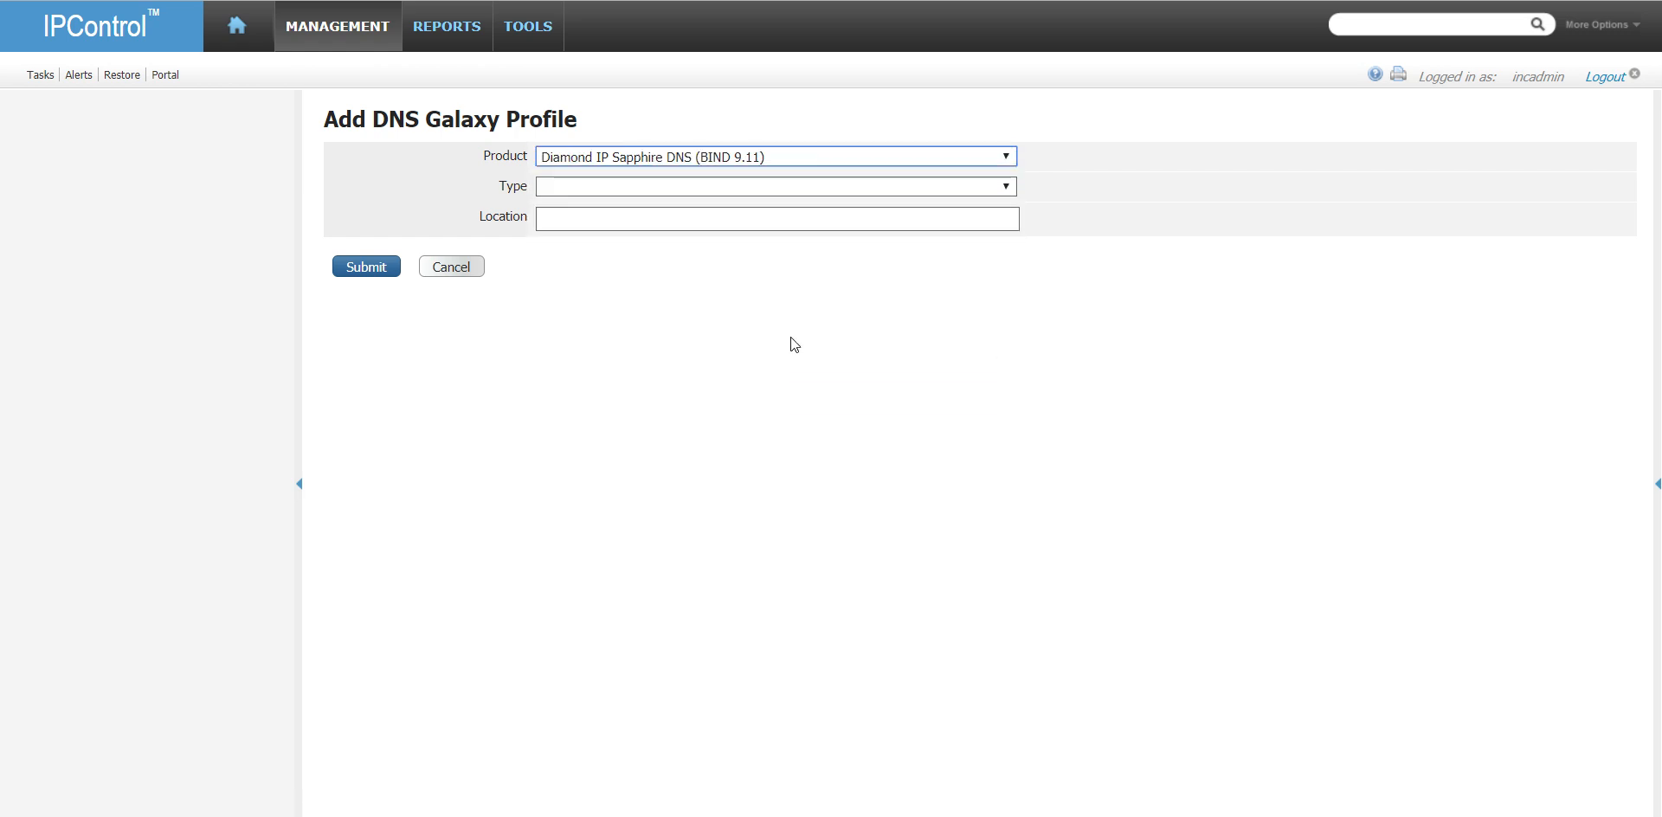
left_click(650, 187)
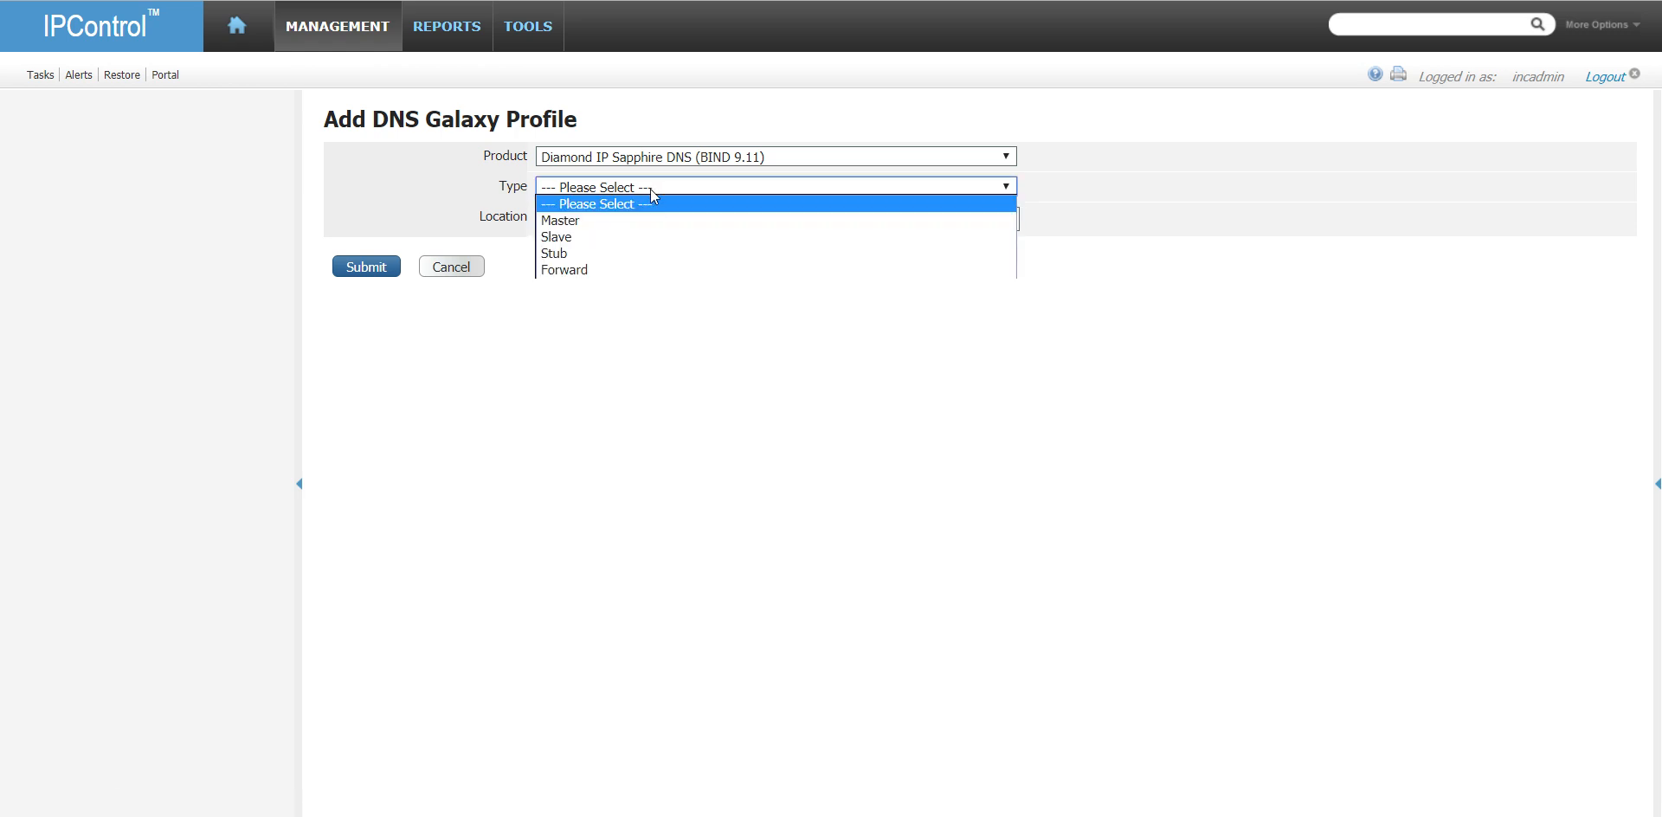
left_click(646, 221)
left_click(650, 223)
type("ATL")
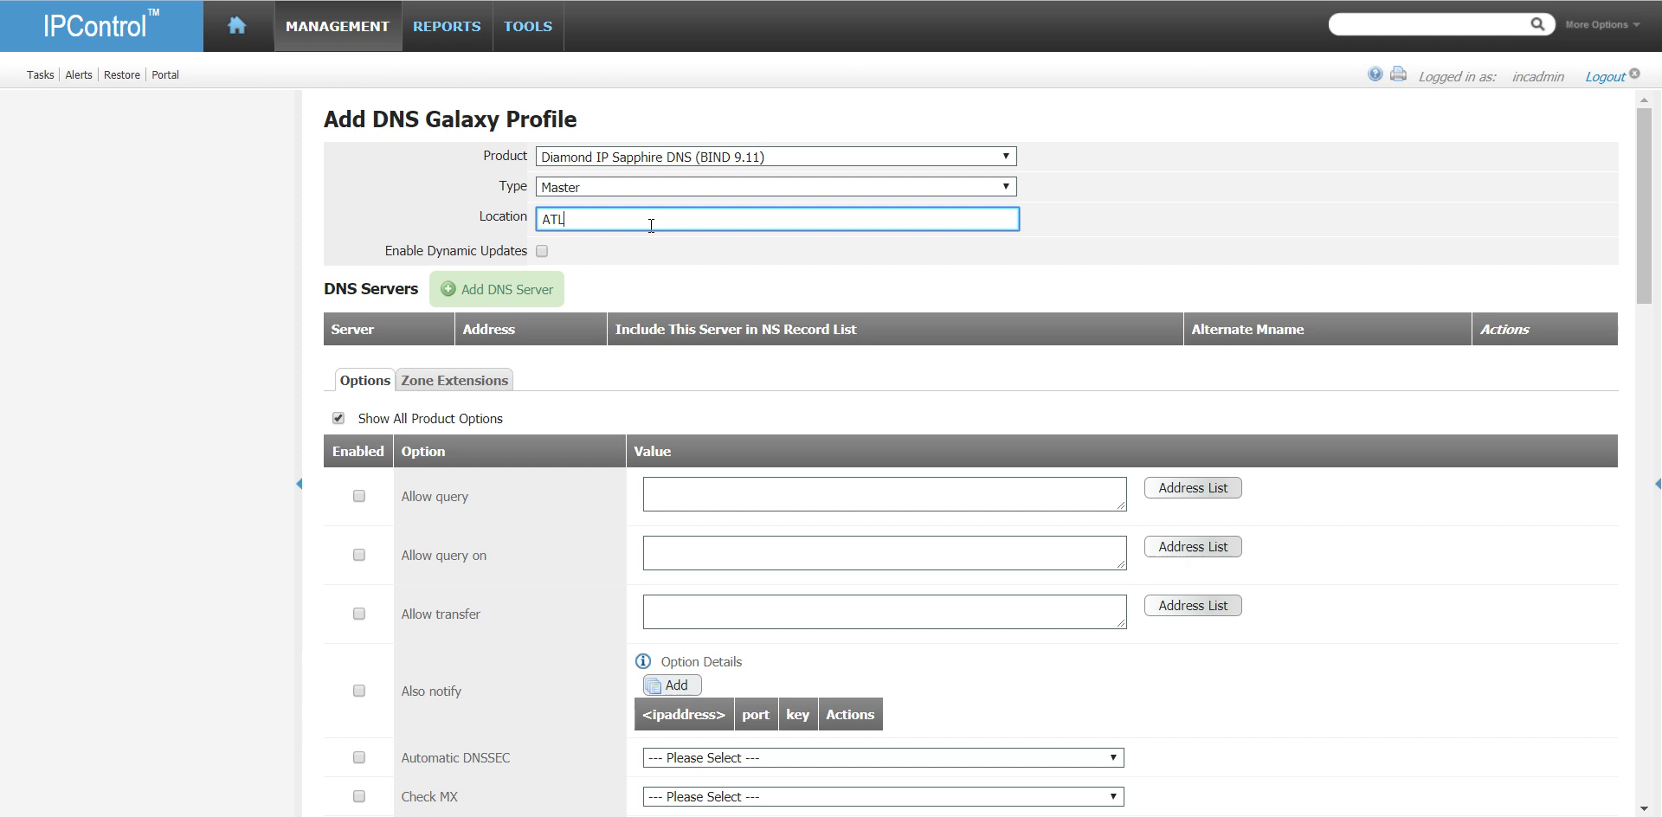
type("-VO")
- Enable dynamic updates for the profile and allow updates through the DnsAdmins address match list
left_click(543, 252)
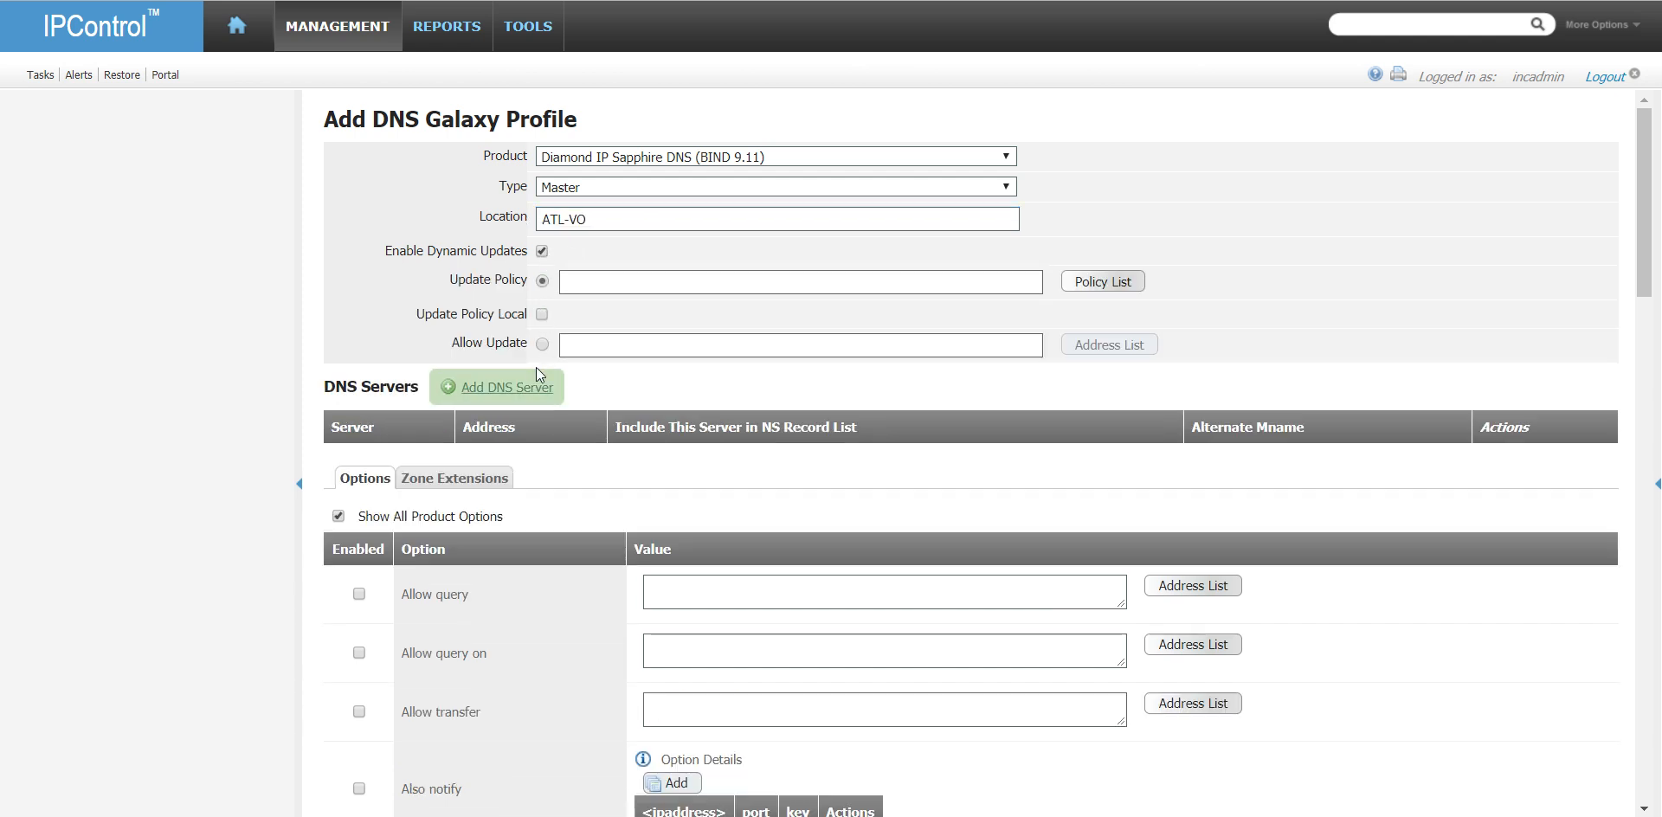
left_click(543, 345)
left_click(1109, 345)
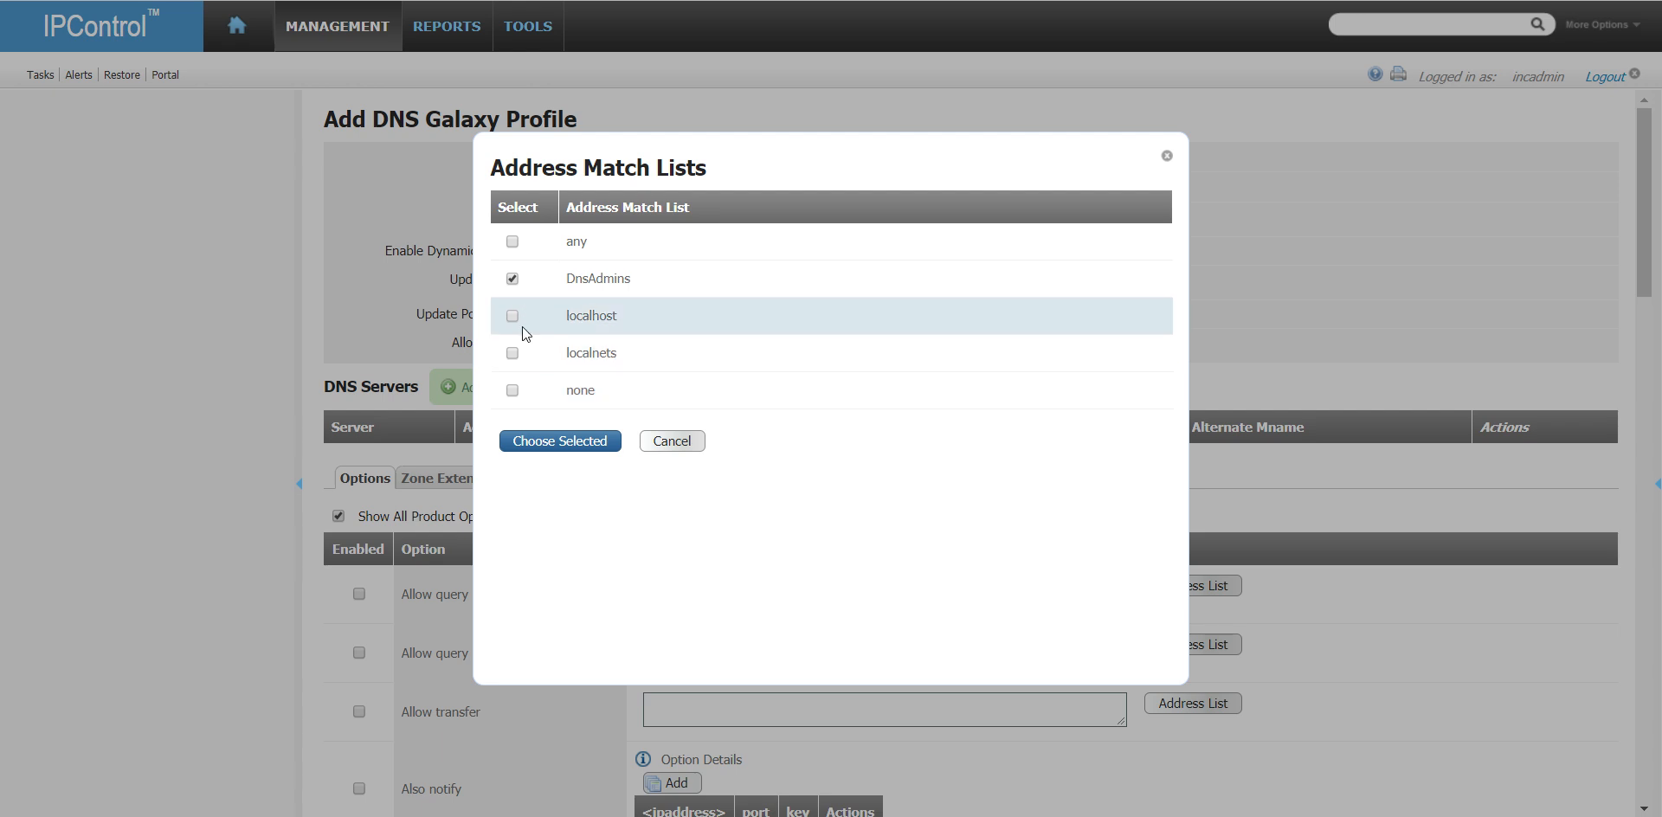
left_click(560, 441)
- Add vm-dns1.home.local as the profile's DNS server
left_click(512, 383)
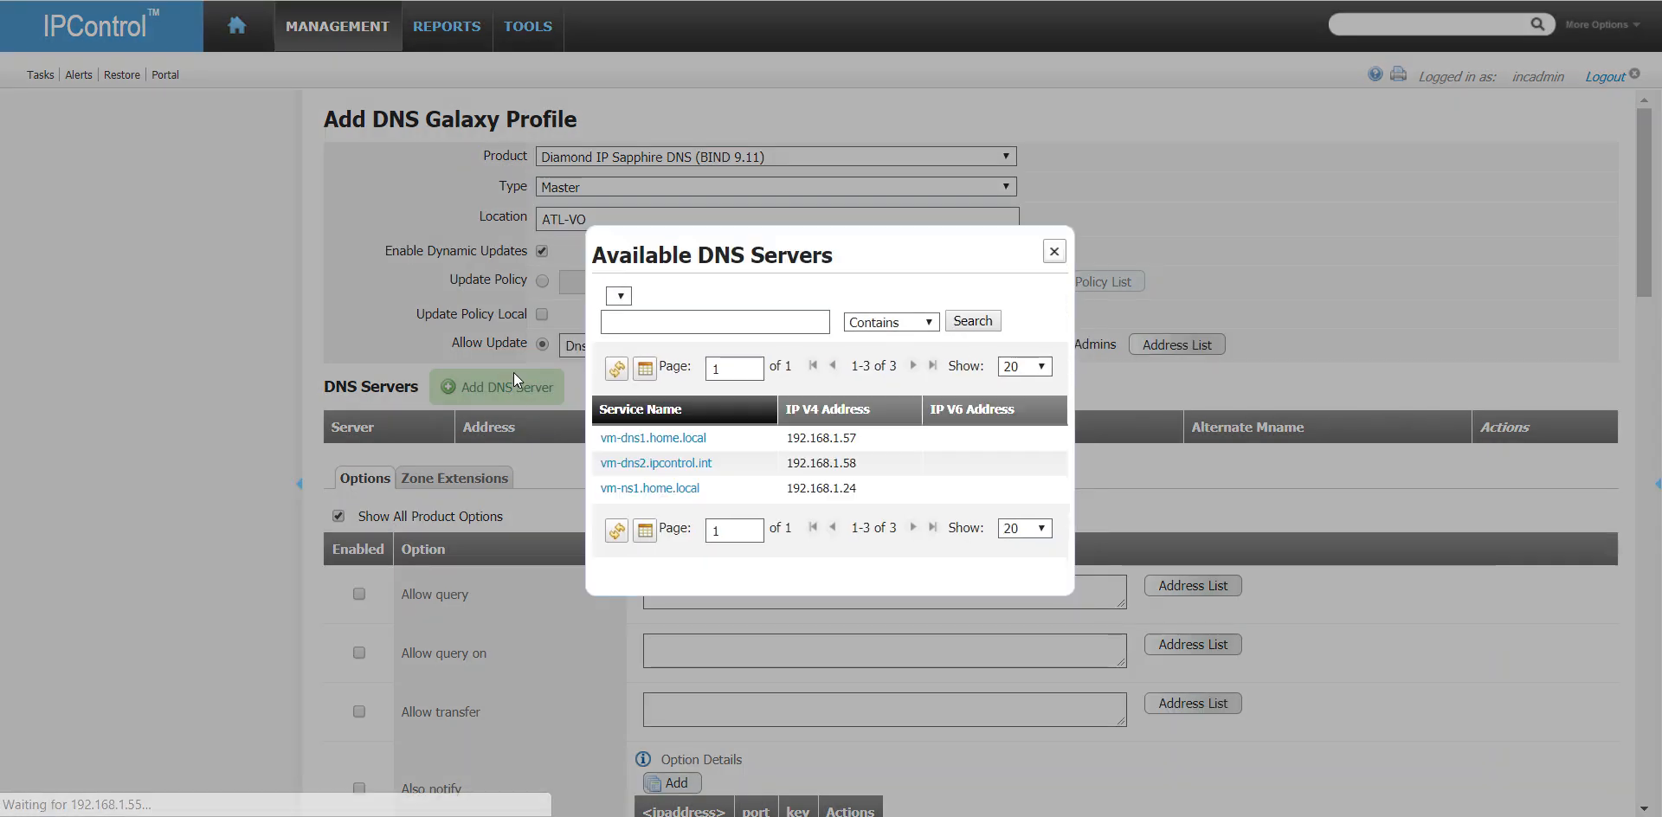
left_click(654, 437)
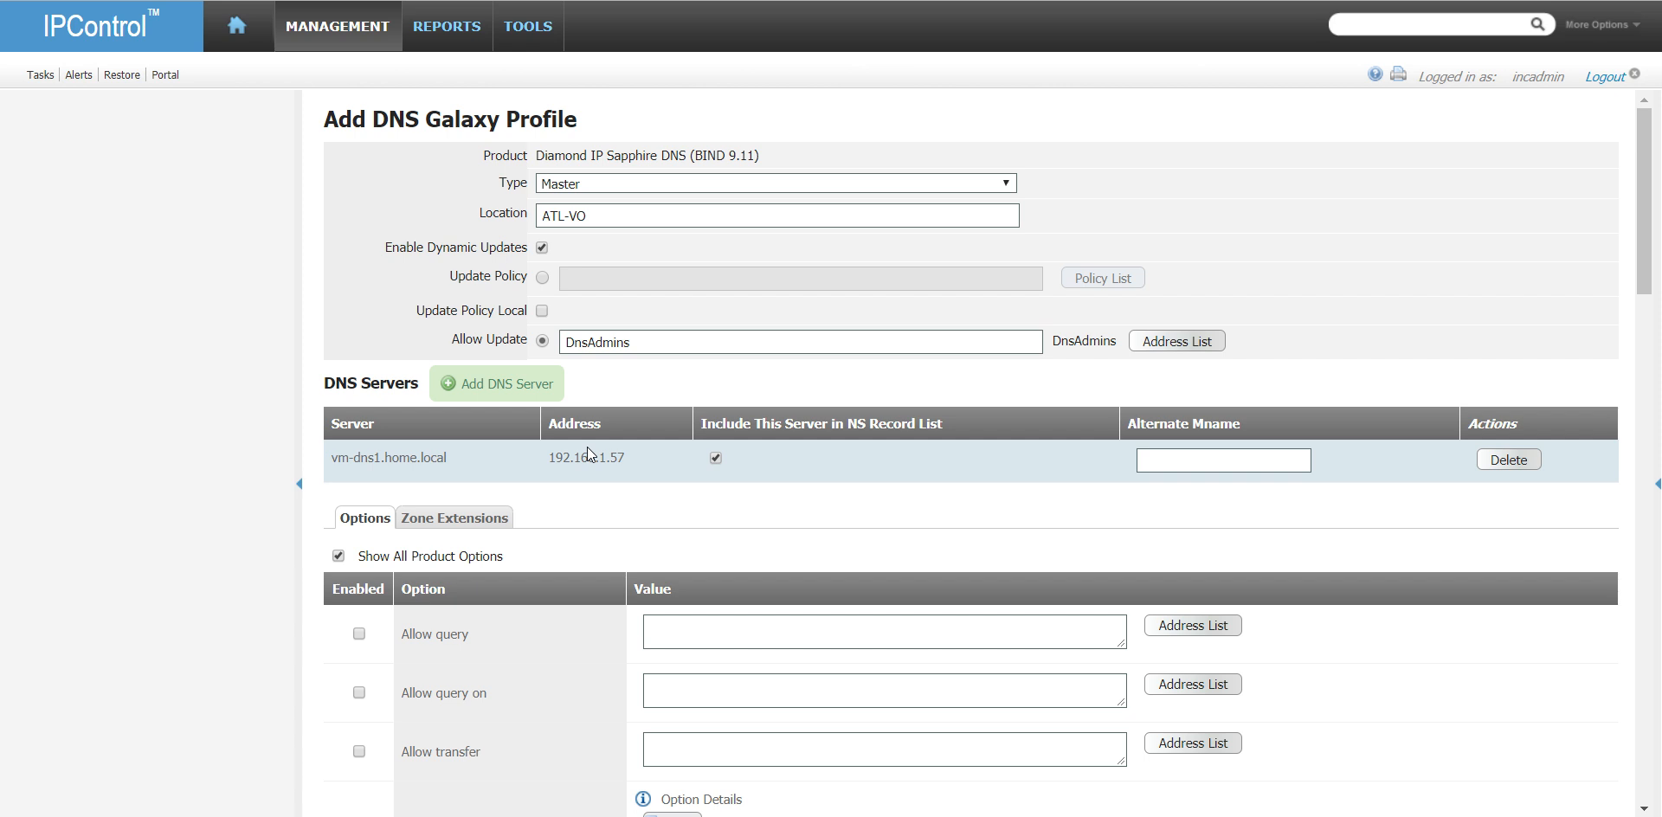
left_click(1180, 459)
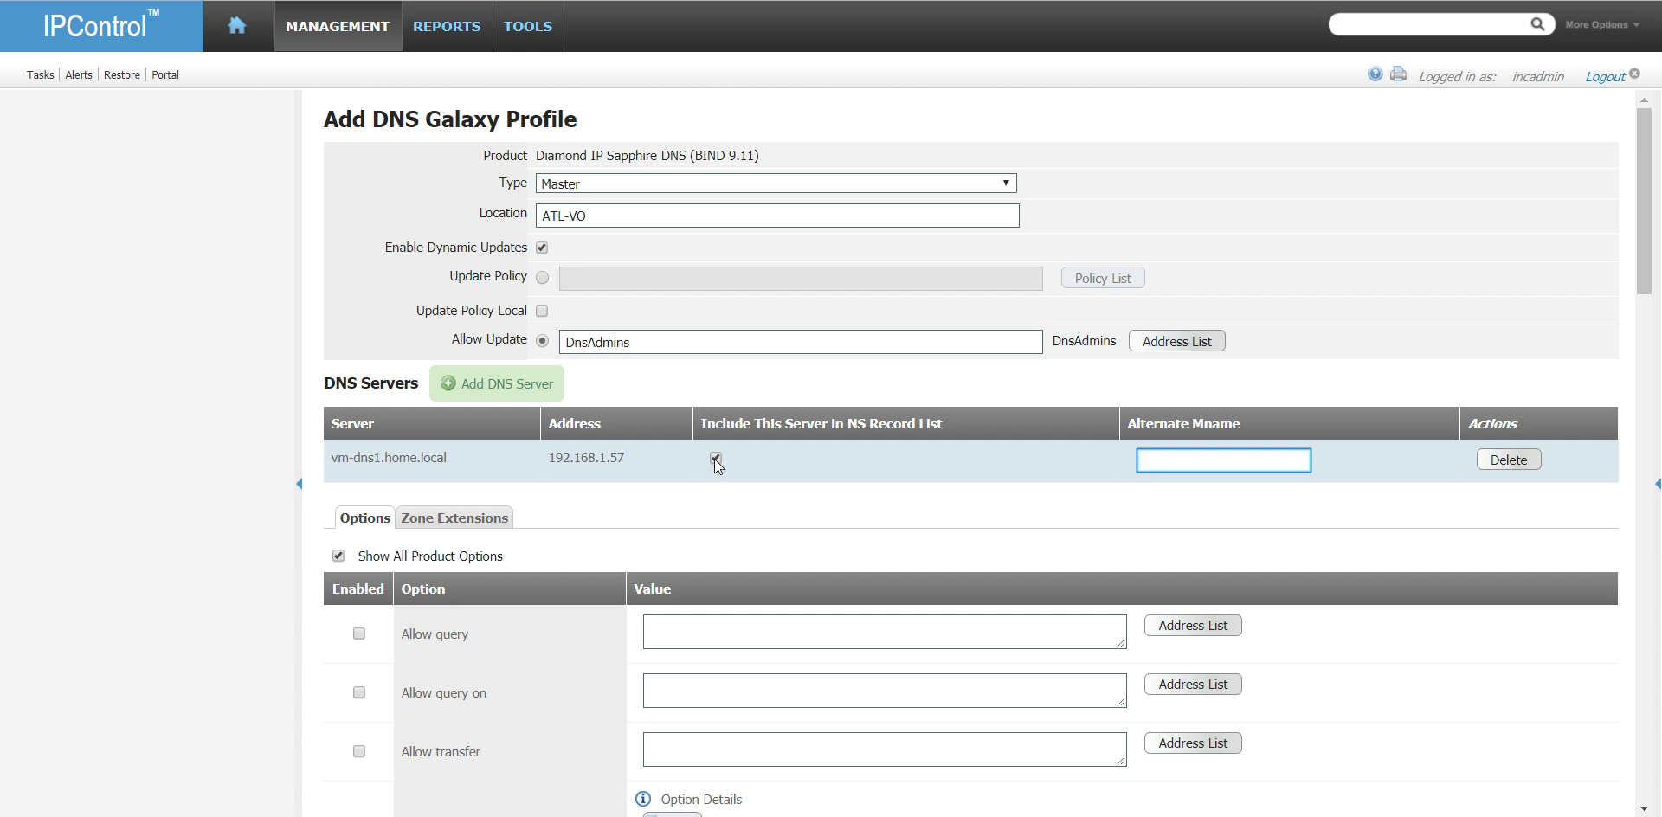
- Set the Allow query option to the any address match list
scroll(716, 460, "down", 1)
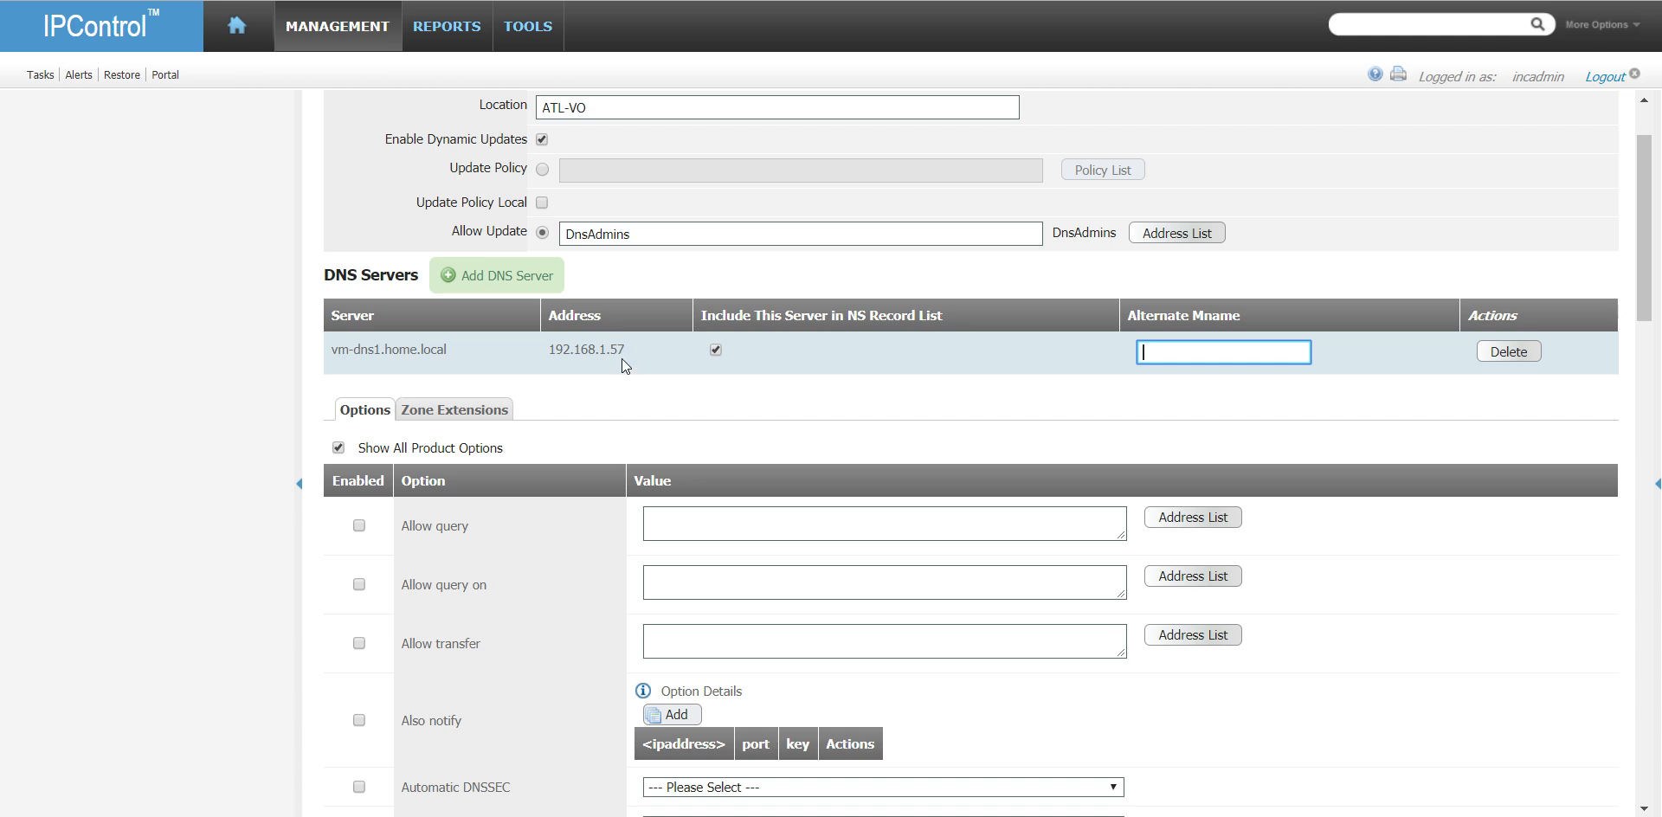
scroll(742, 471, "down", 1)
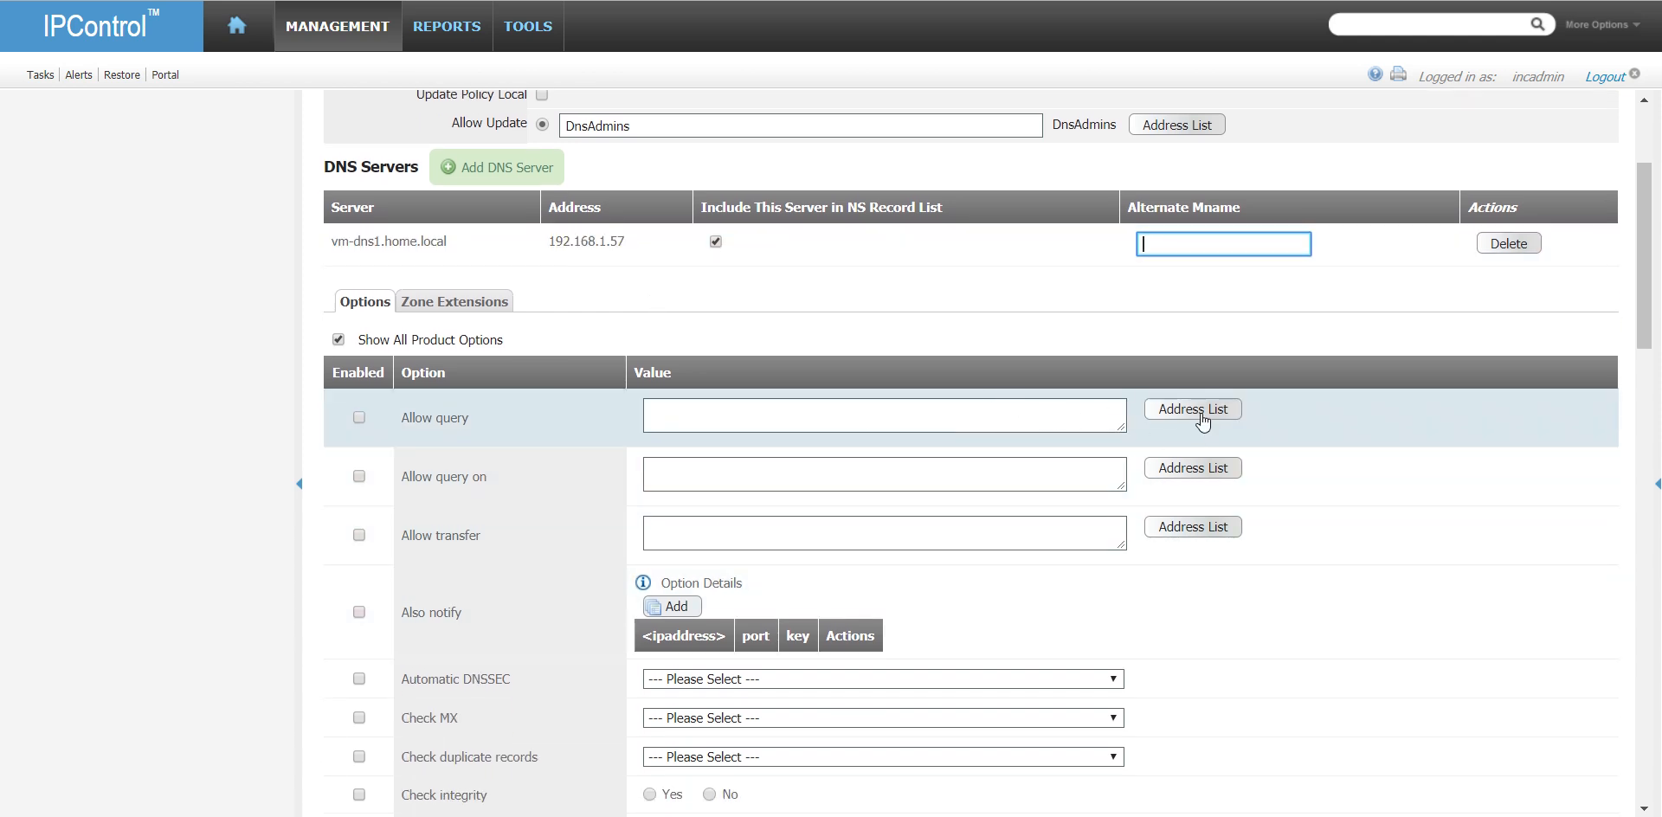
left_click(1194, 410)
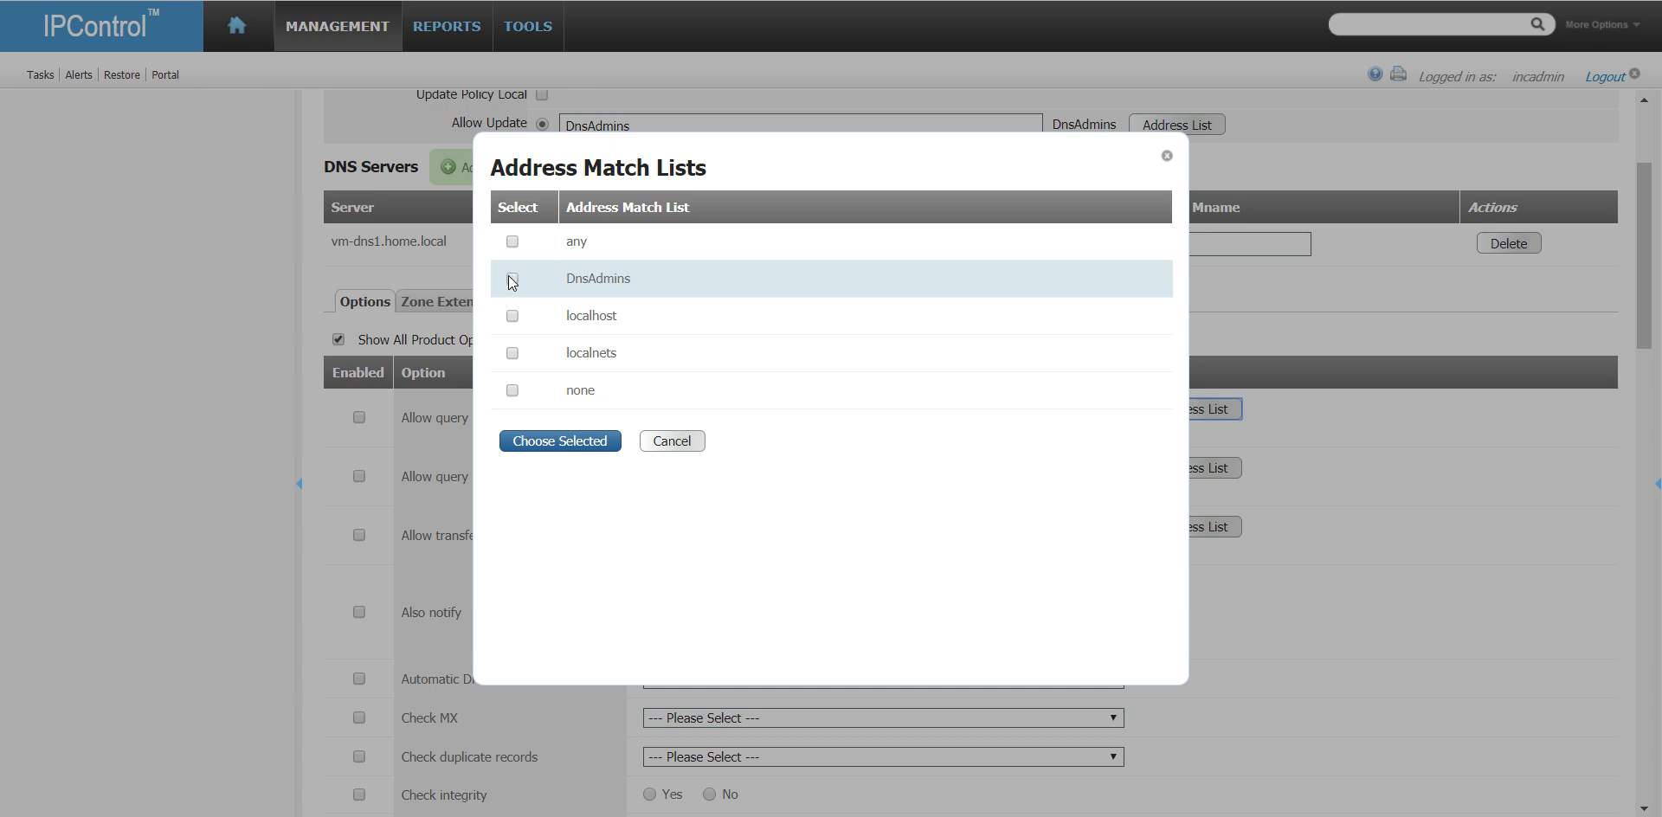
left_click(511, 242)
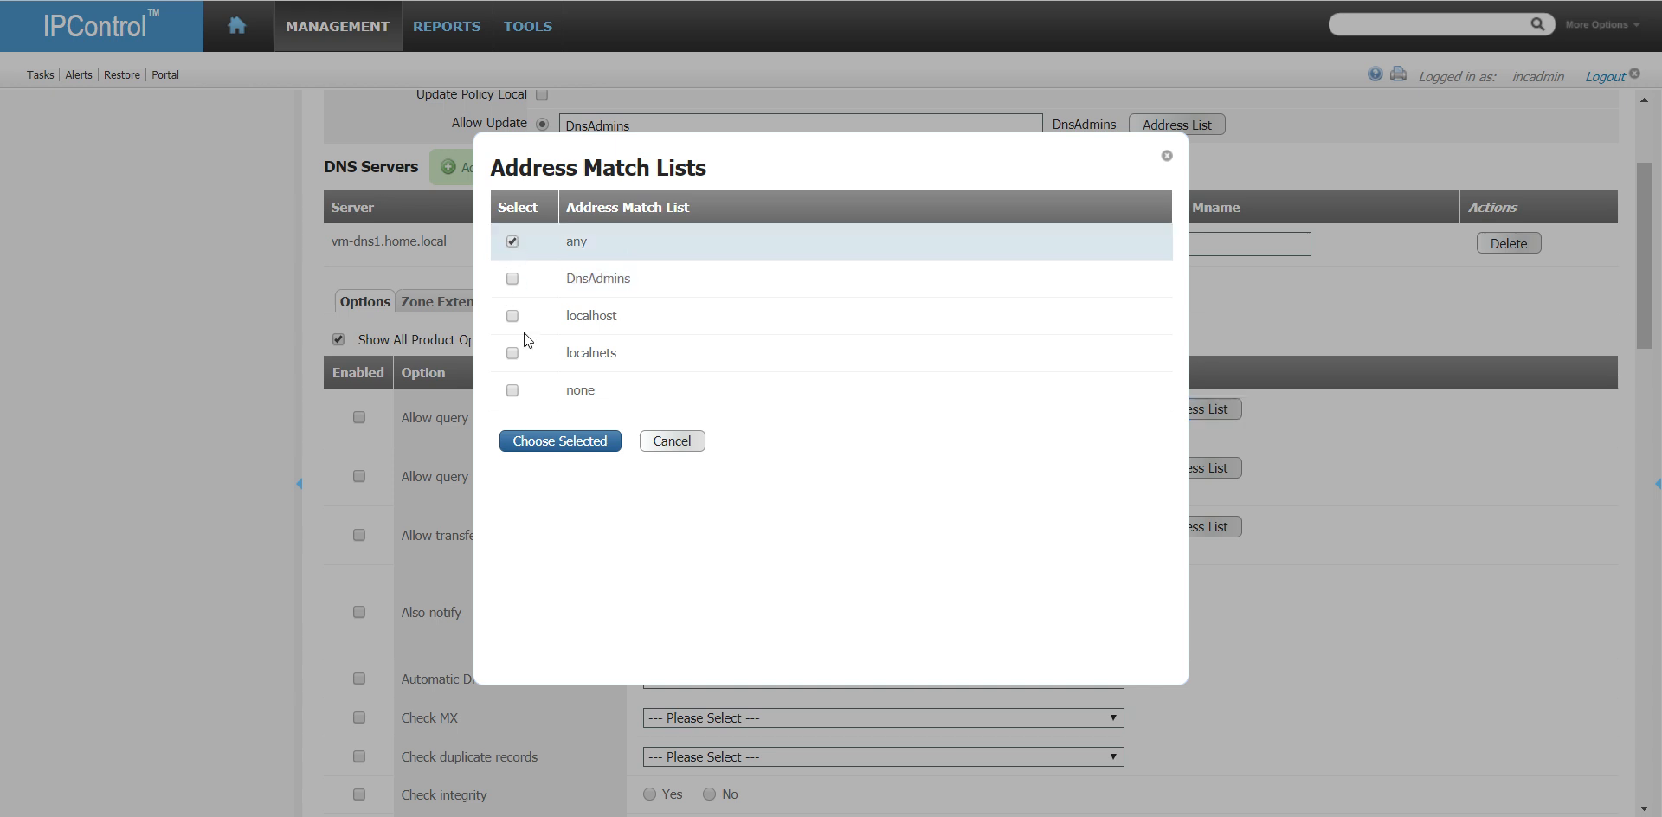
left_click(572, 442)
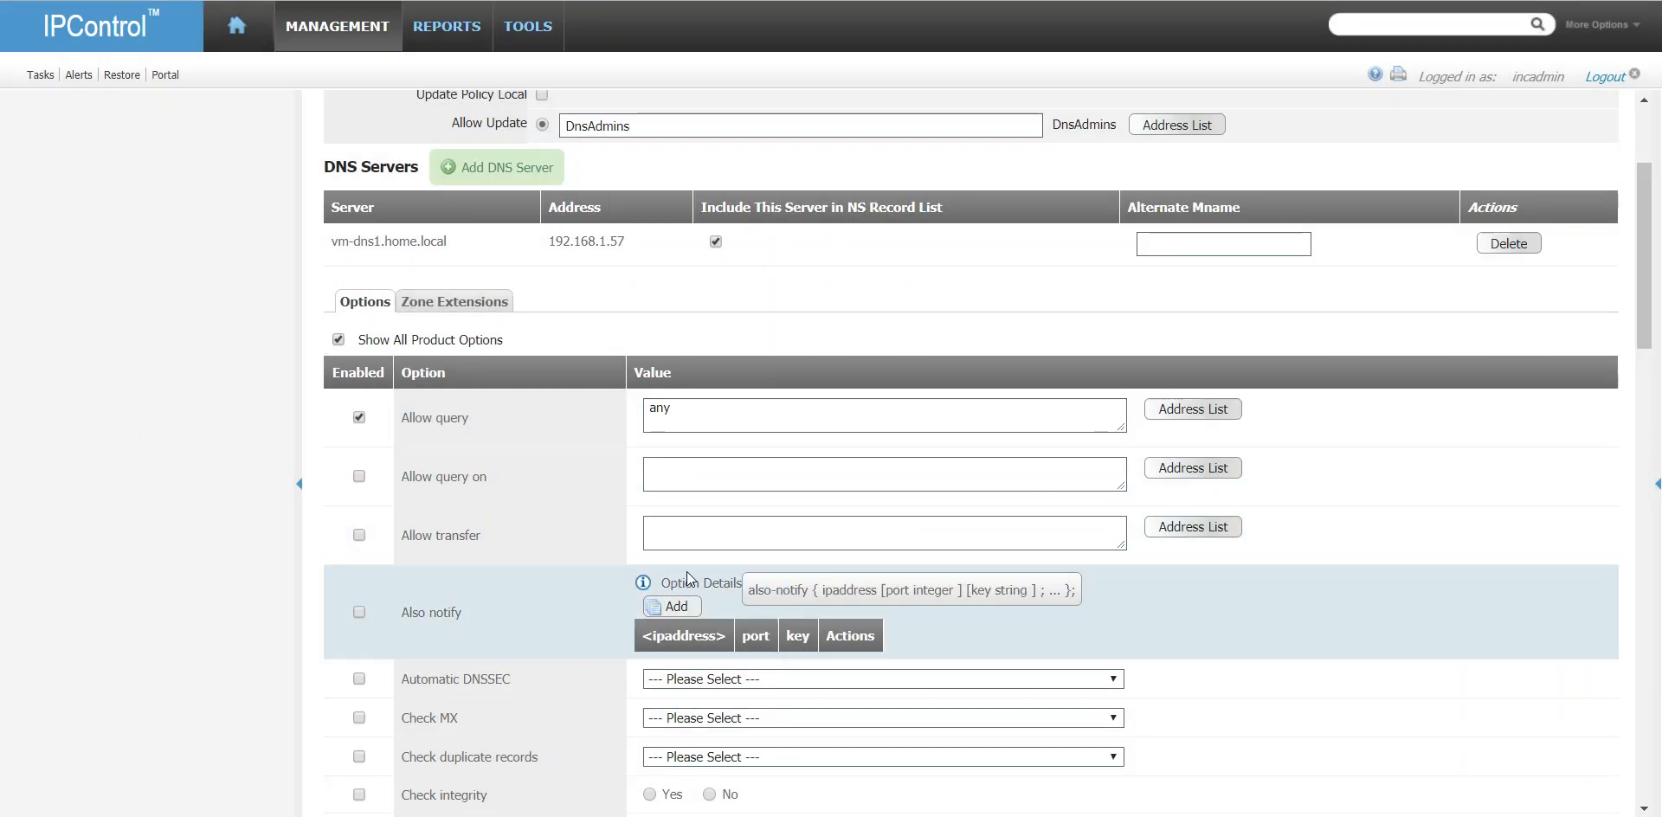
- Set the Allow transfer option to the DnsAdmins address match list
scroll(620, 577, "down", 1)
left_click(1179, 420)
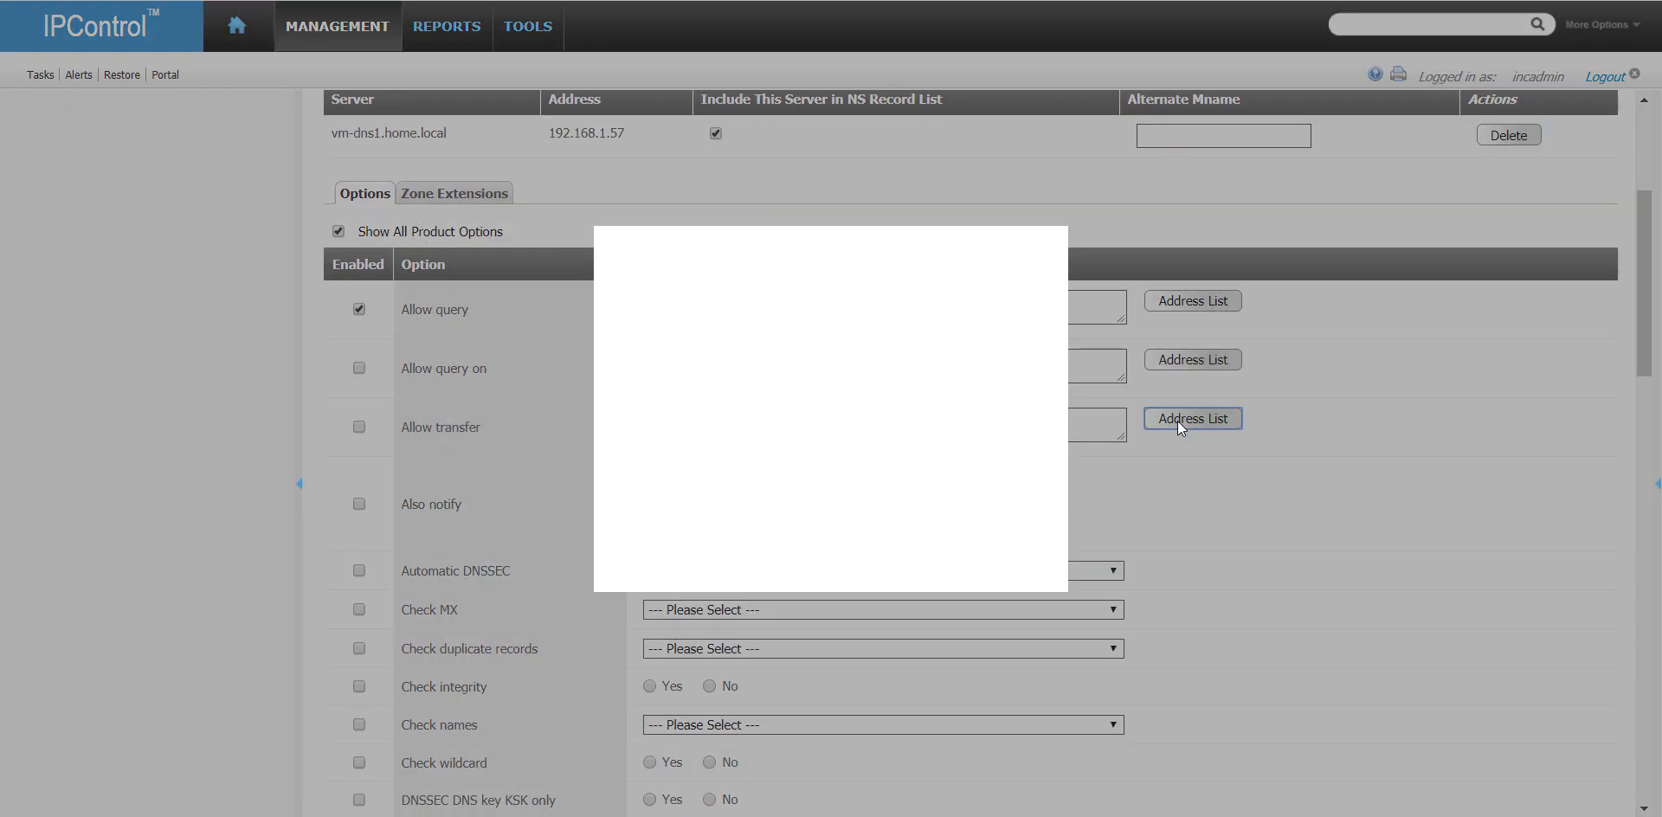
left_click(512, 279)
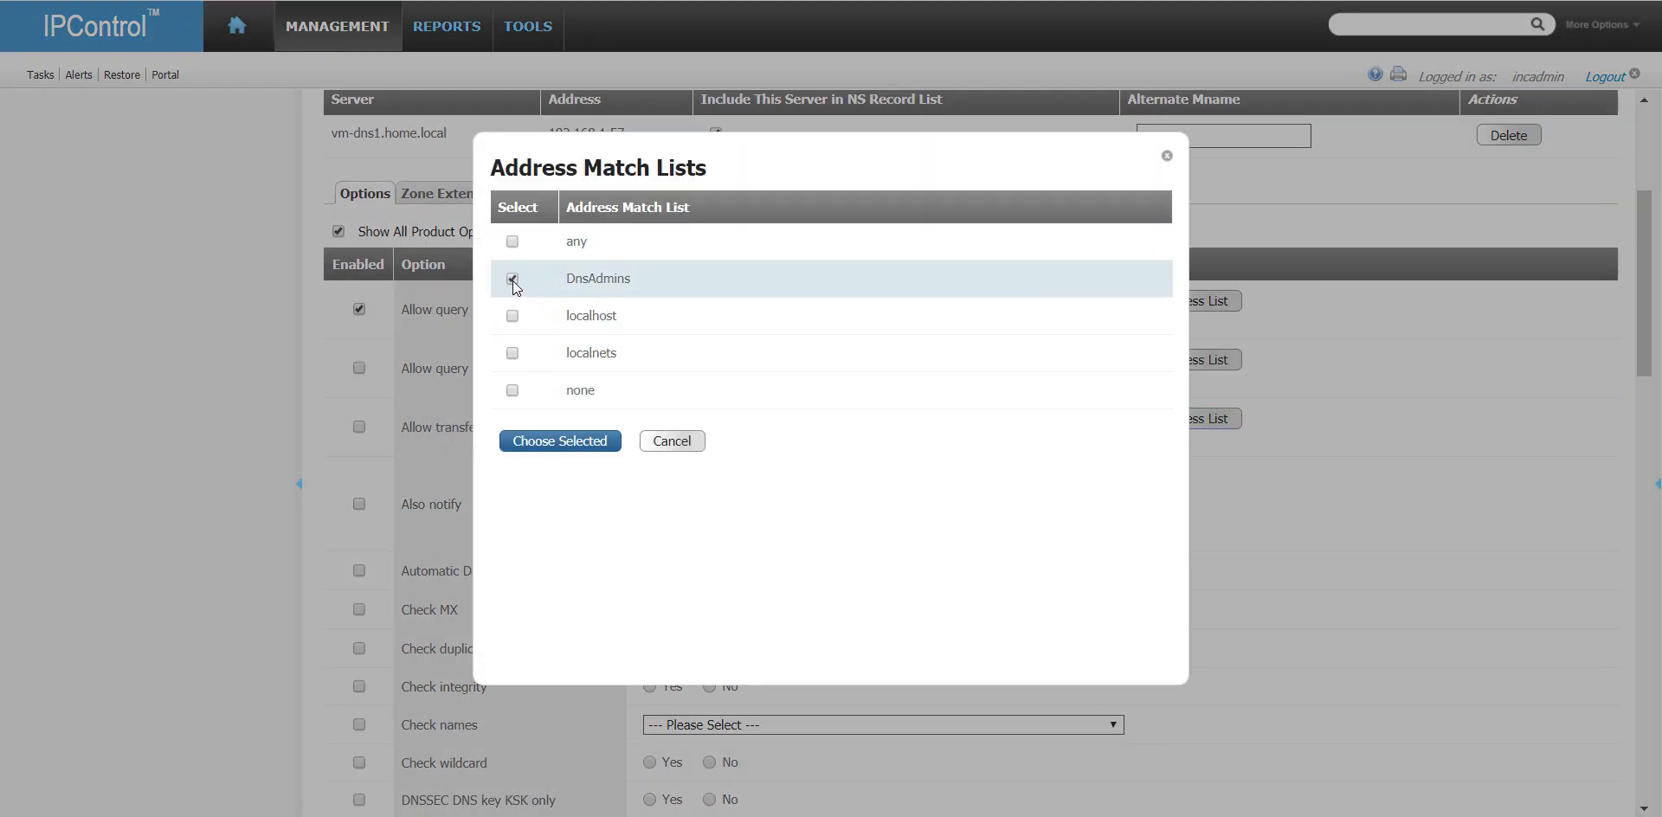
left_click(573, 443)
left_click(761, 424)
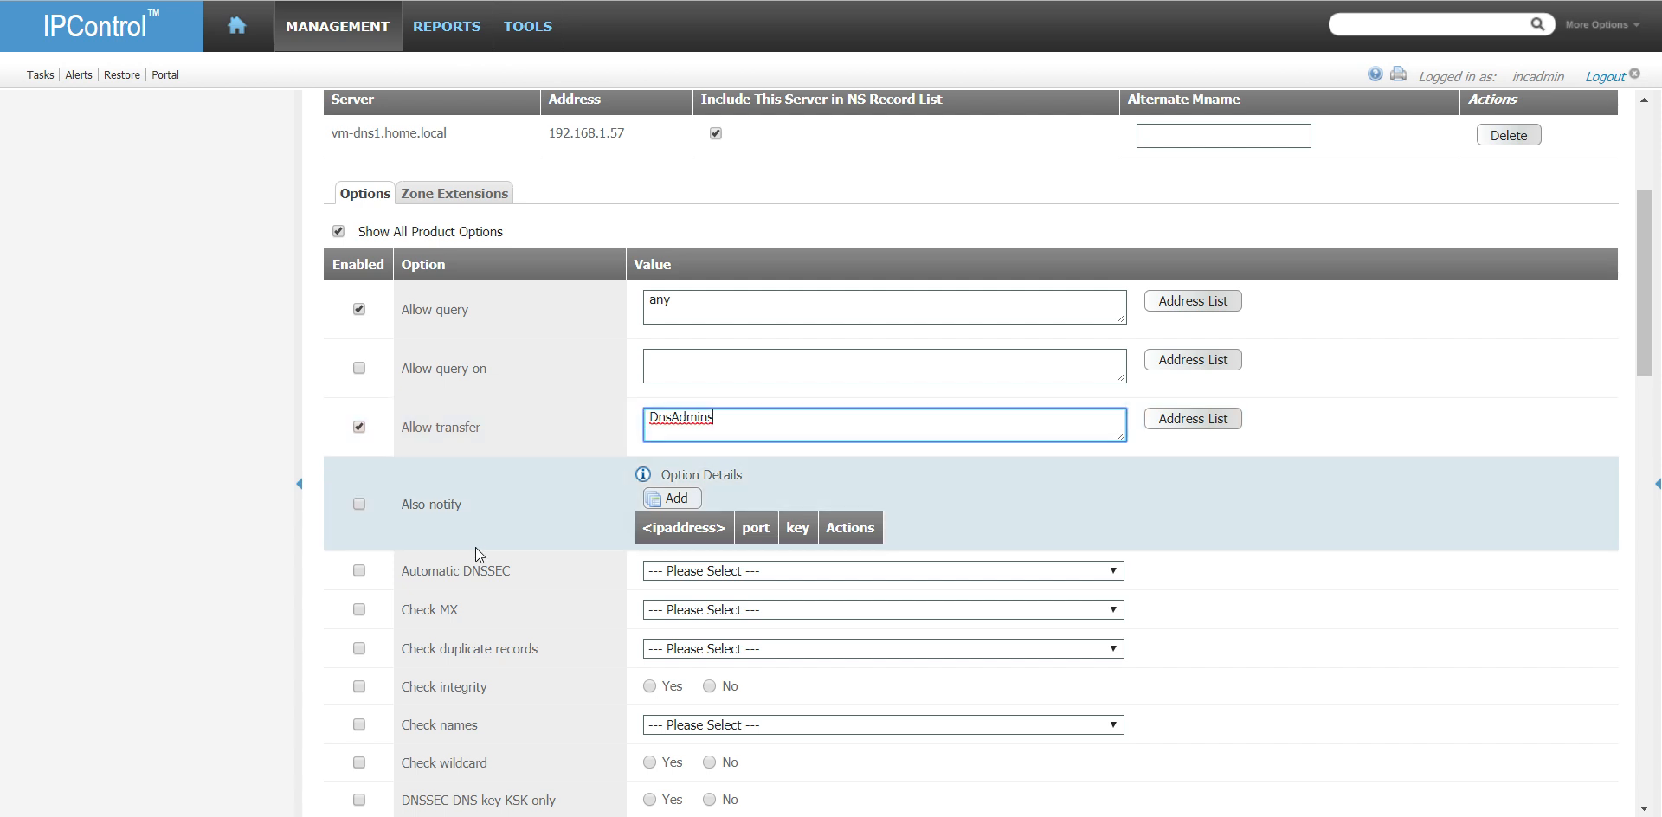
- Add 192.168.1.55 as an Also notify address for the master profile
scroll(471, 542, "down", 1)
left_click(673, 391)
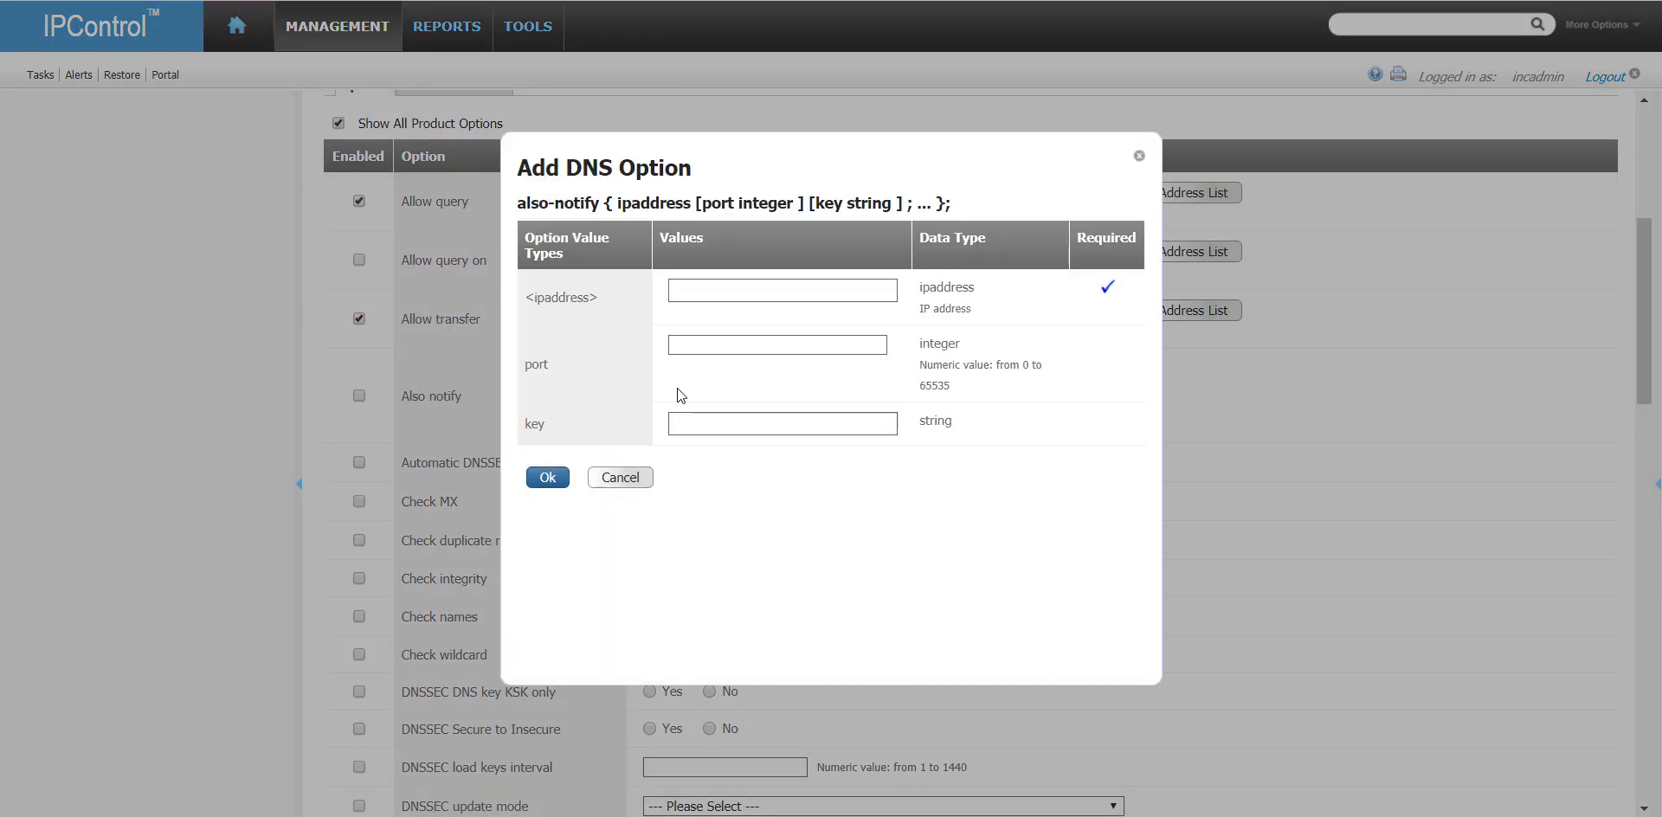
type("192.168.1.55")
left_click(547, 477)
- Set the Check names option to ignore
scroll(542, 491, "down", 1)
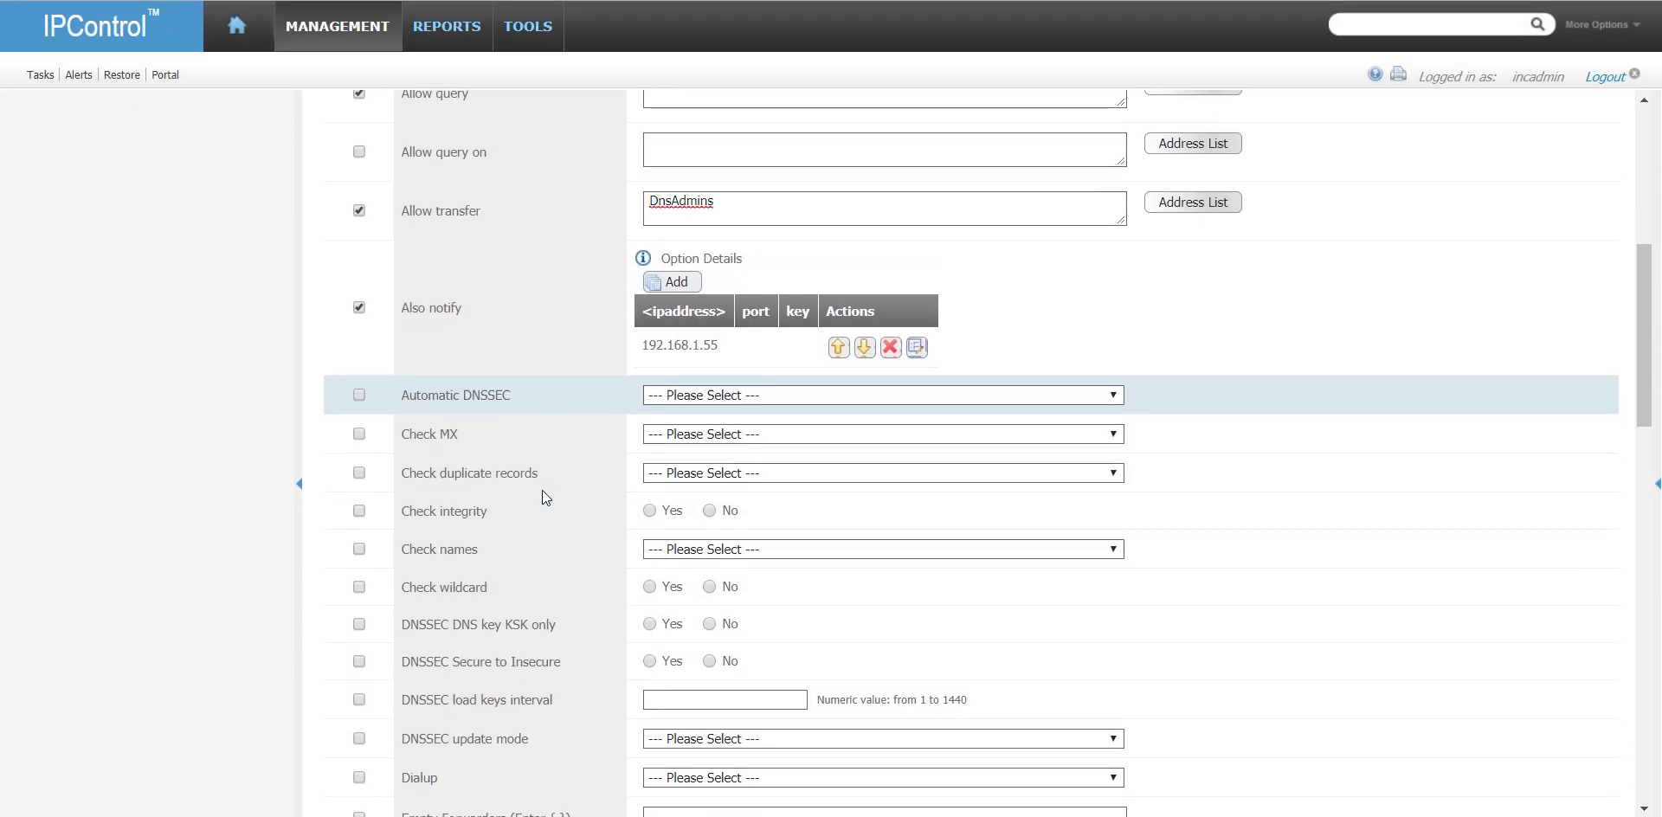
scroll(542, 490, "down", 1)
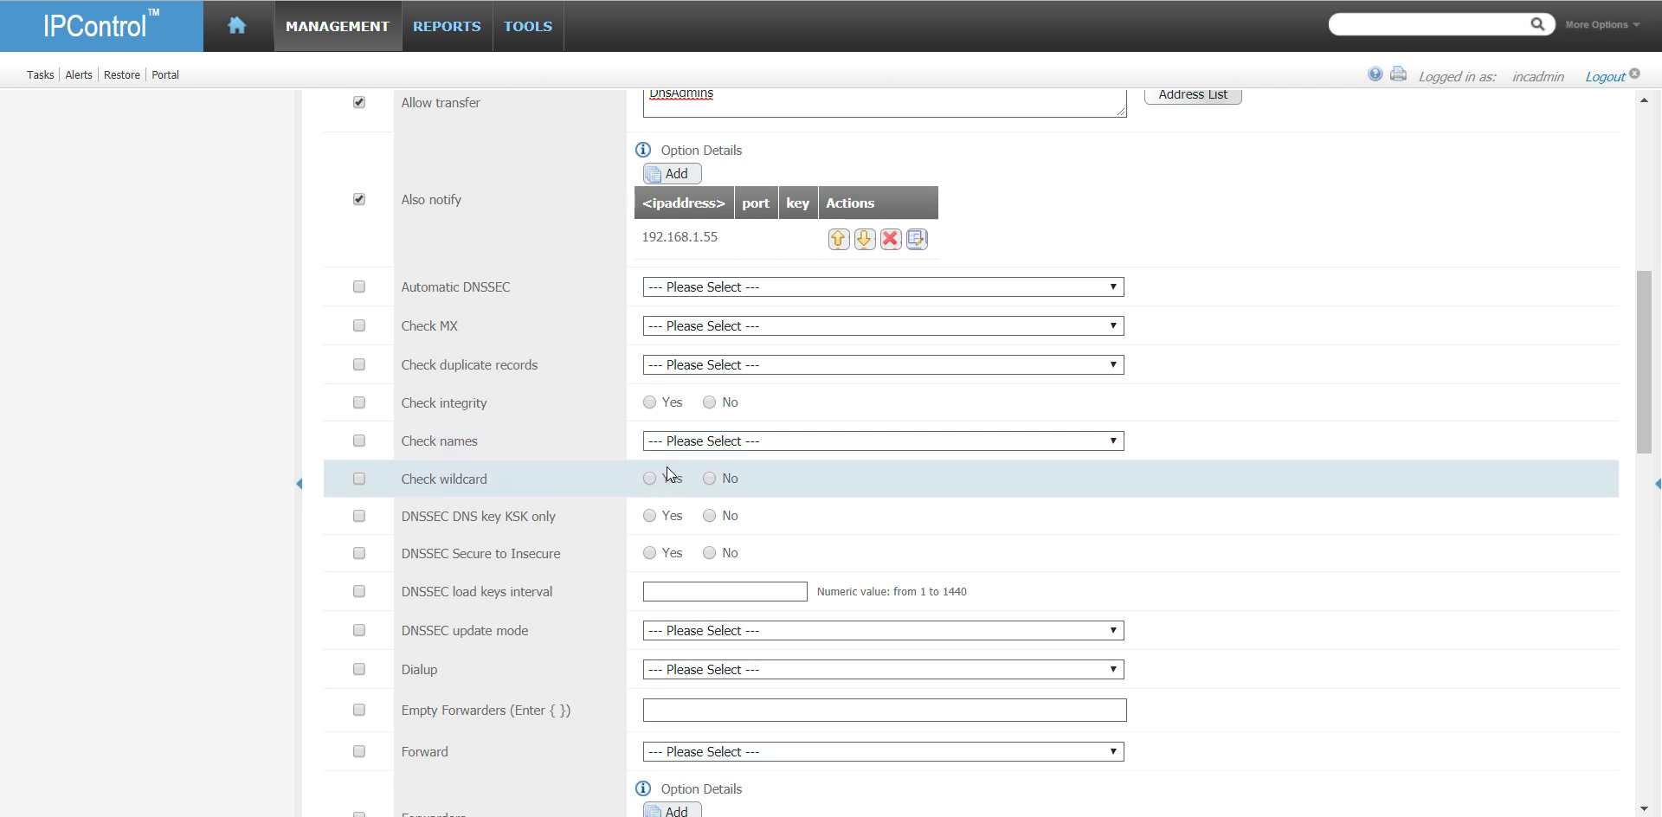
left_click(706, 445)
left_click(719, 508)
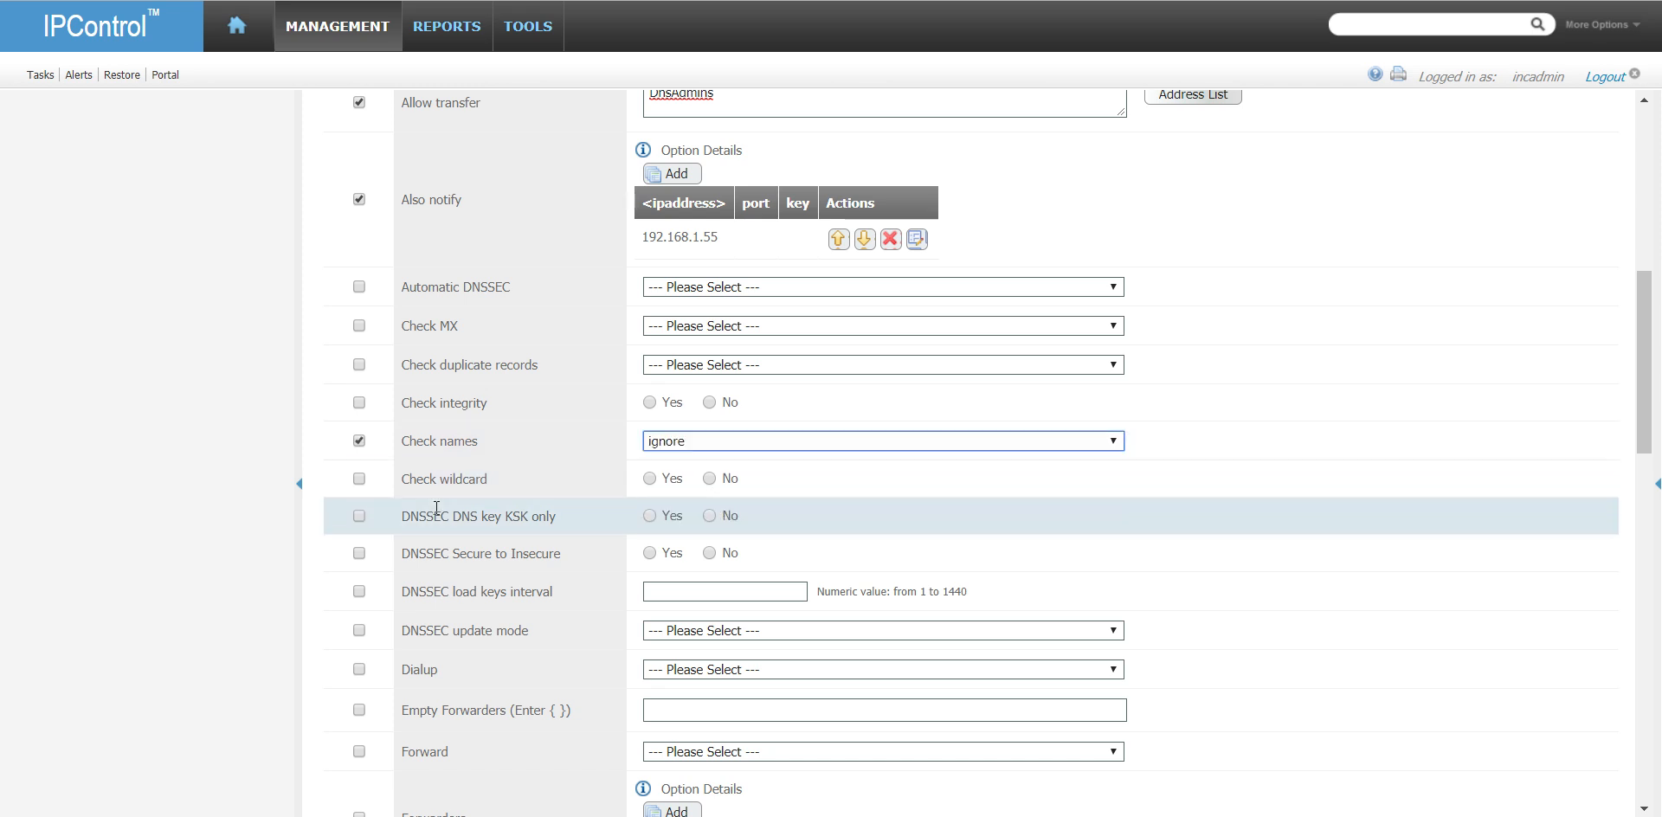
- Set the Master file format option to text and the Masterfile Style option to full
scroll(439, 507, "down", 2)
scroll(439, 507, "down", 4)
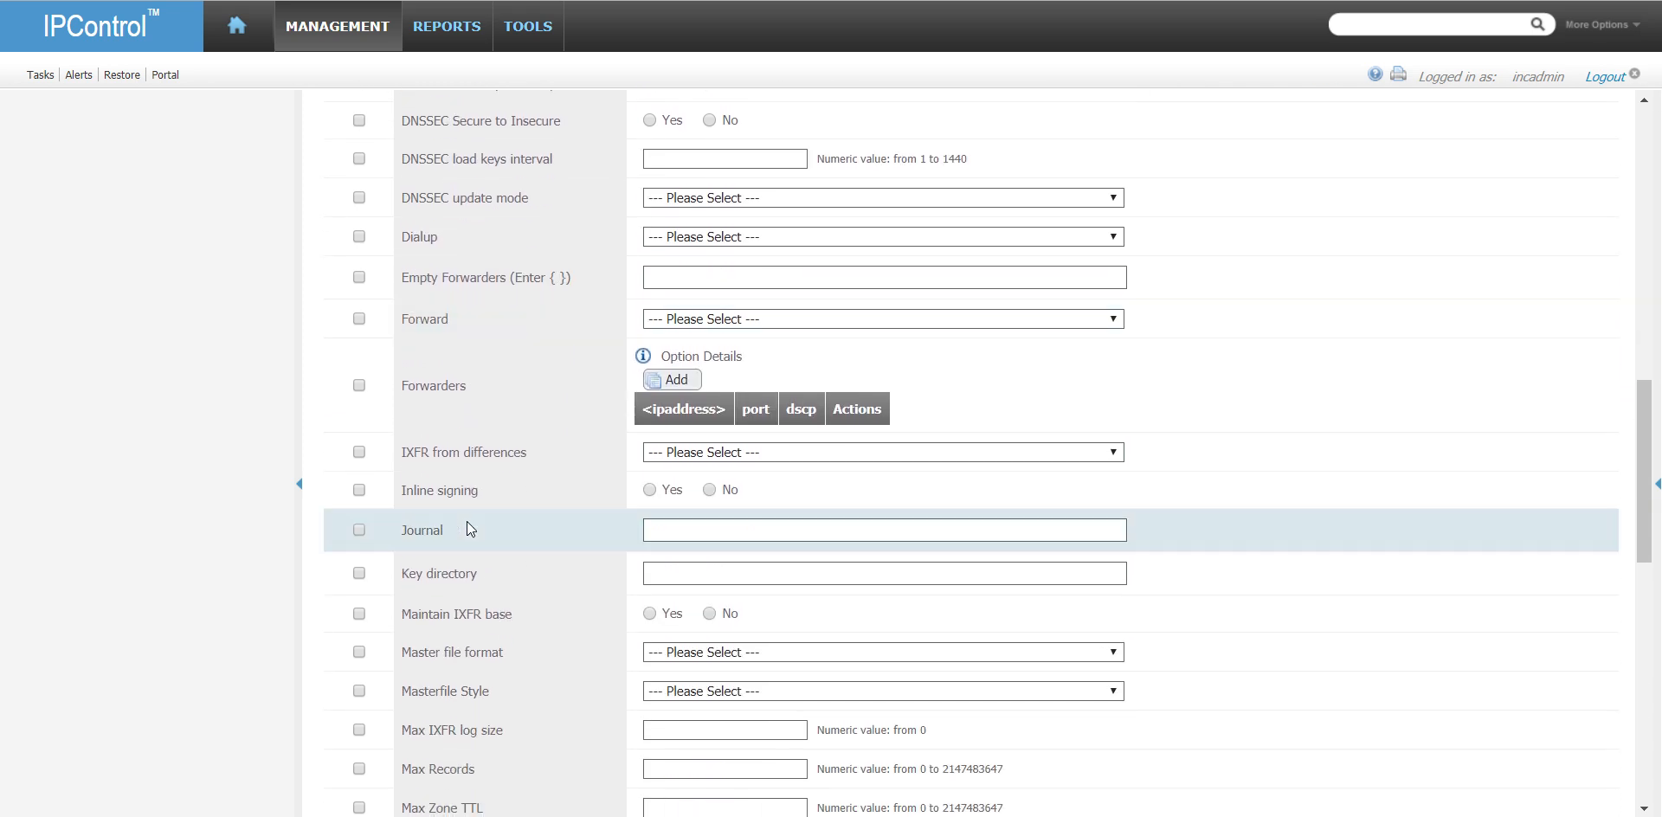
left_click(662, 436)
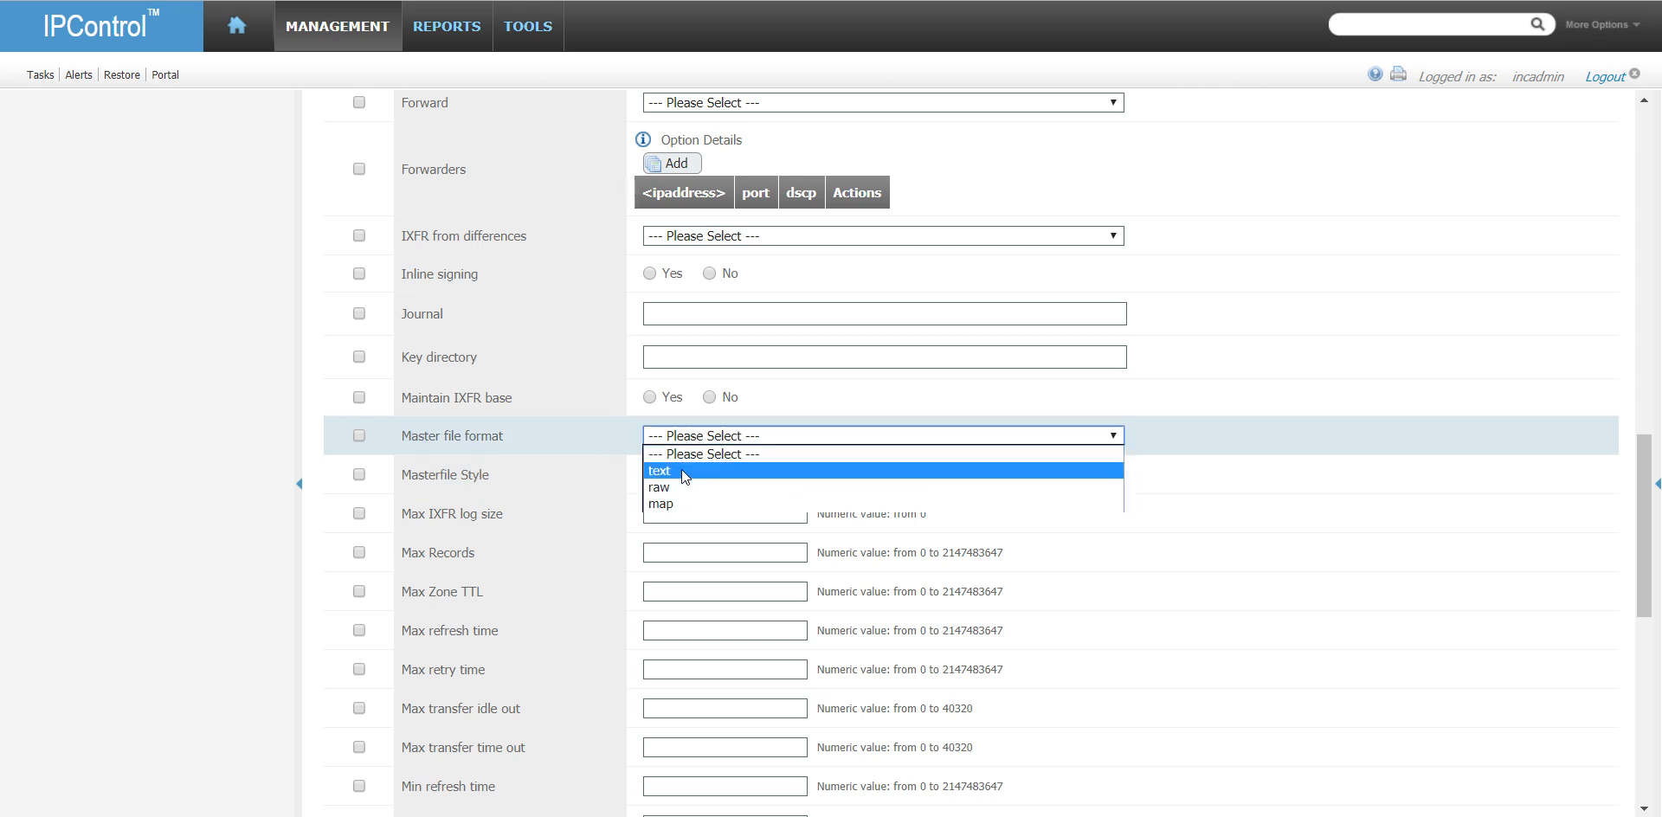
left_click(682, 469)
left_click(698, 476)
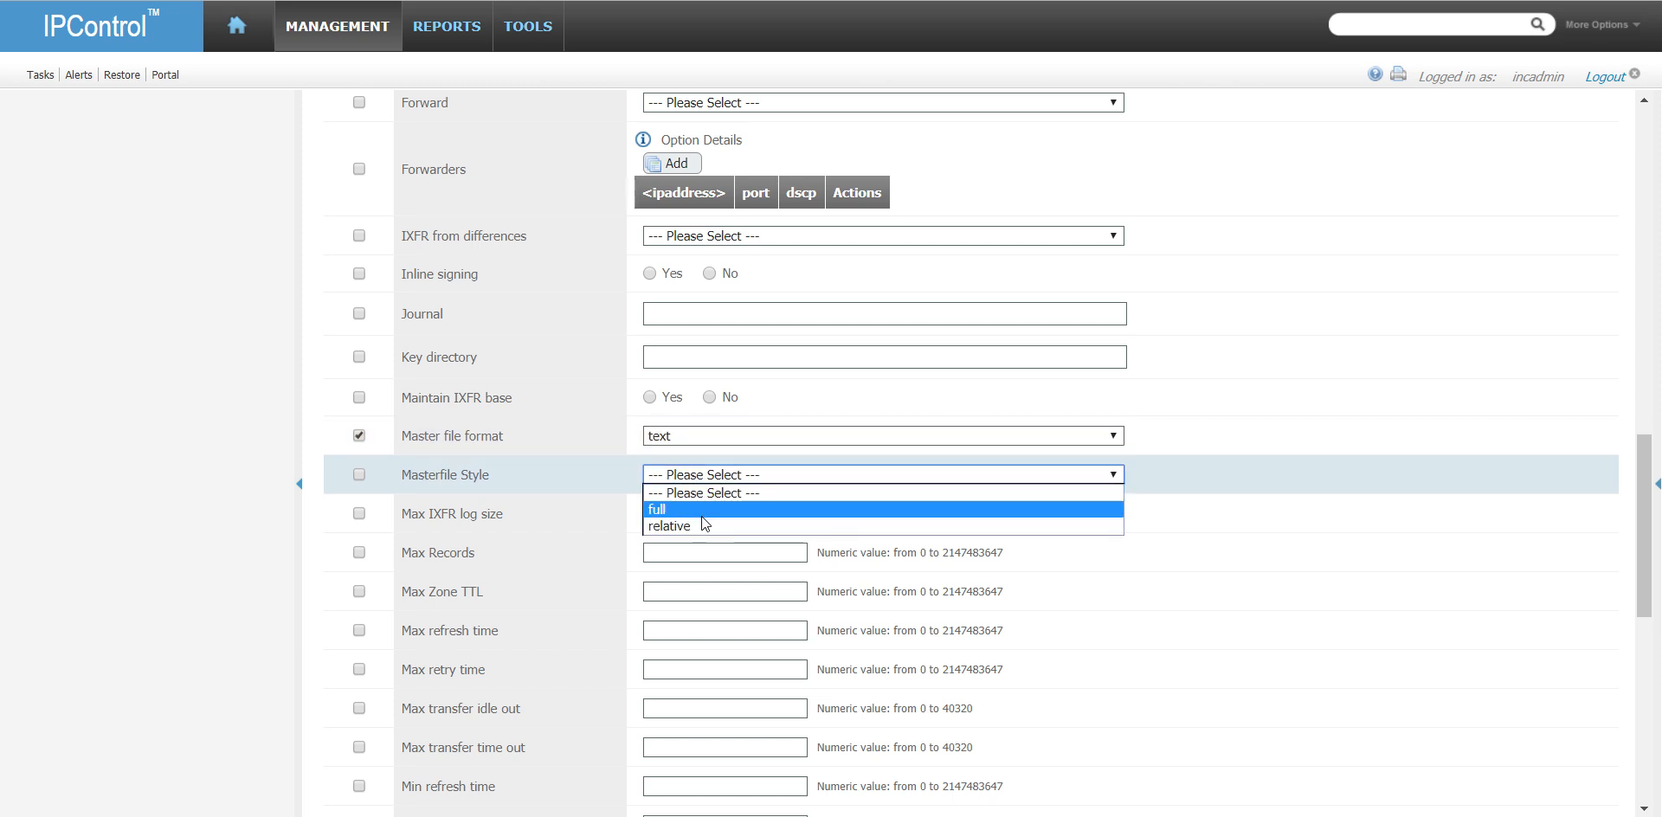
left_click(701, 511)
- Set Zone stats to Yes and save the master profile of MasterDNSGalaxy
scroll(600, 501, "down", 5)
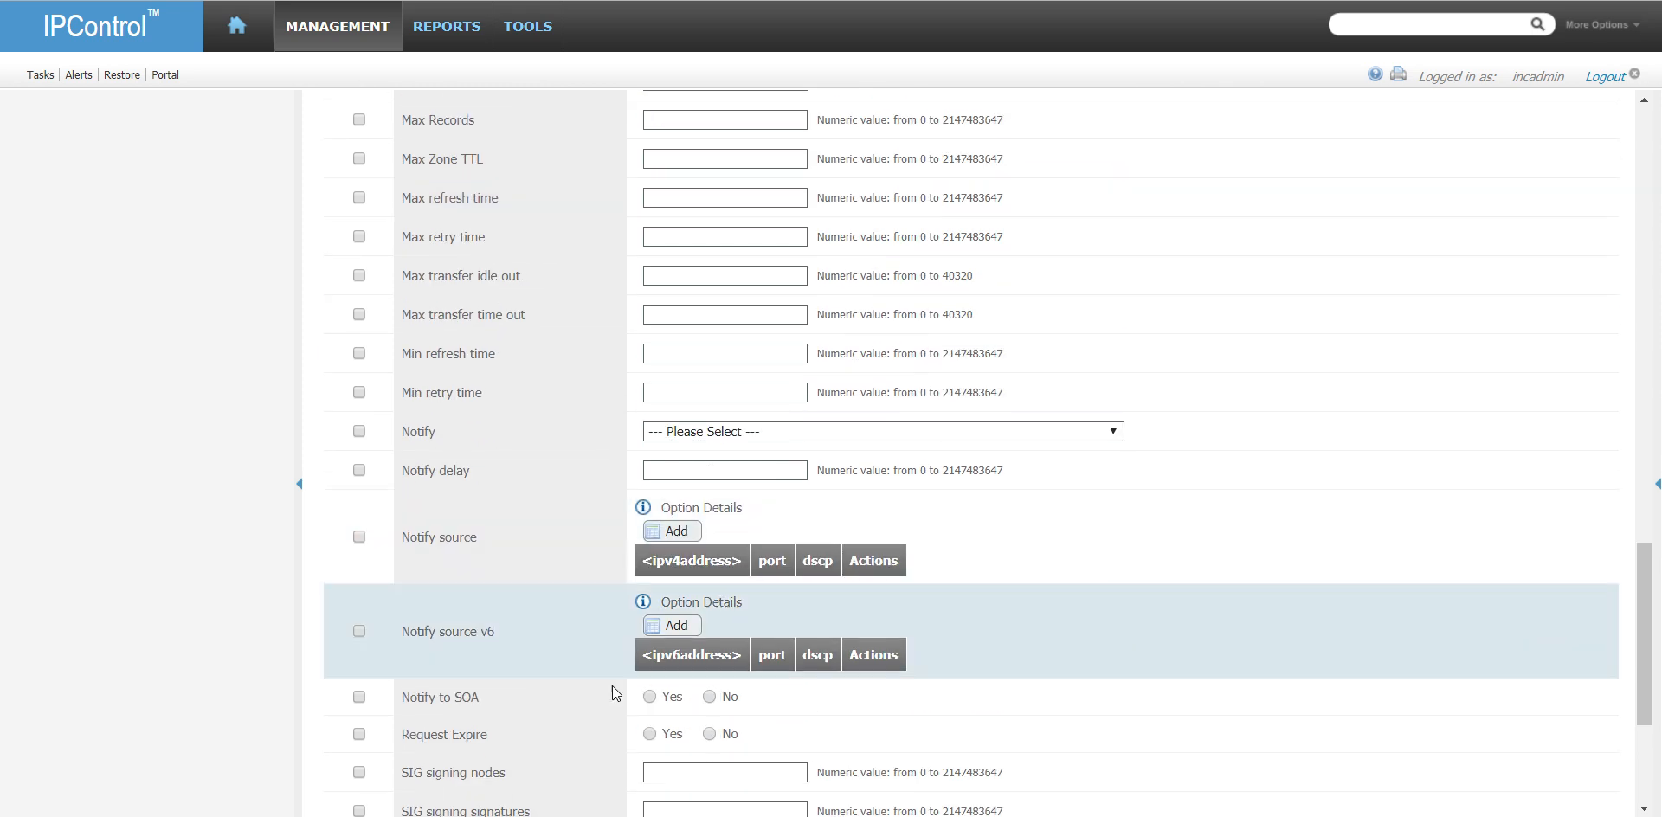
scroll(589, 658, "down", 3)
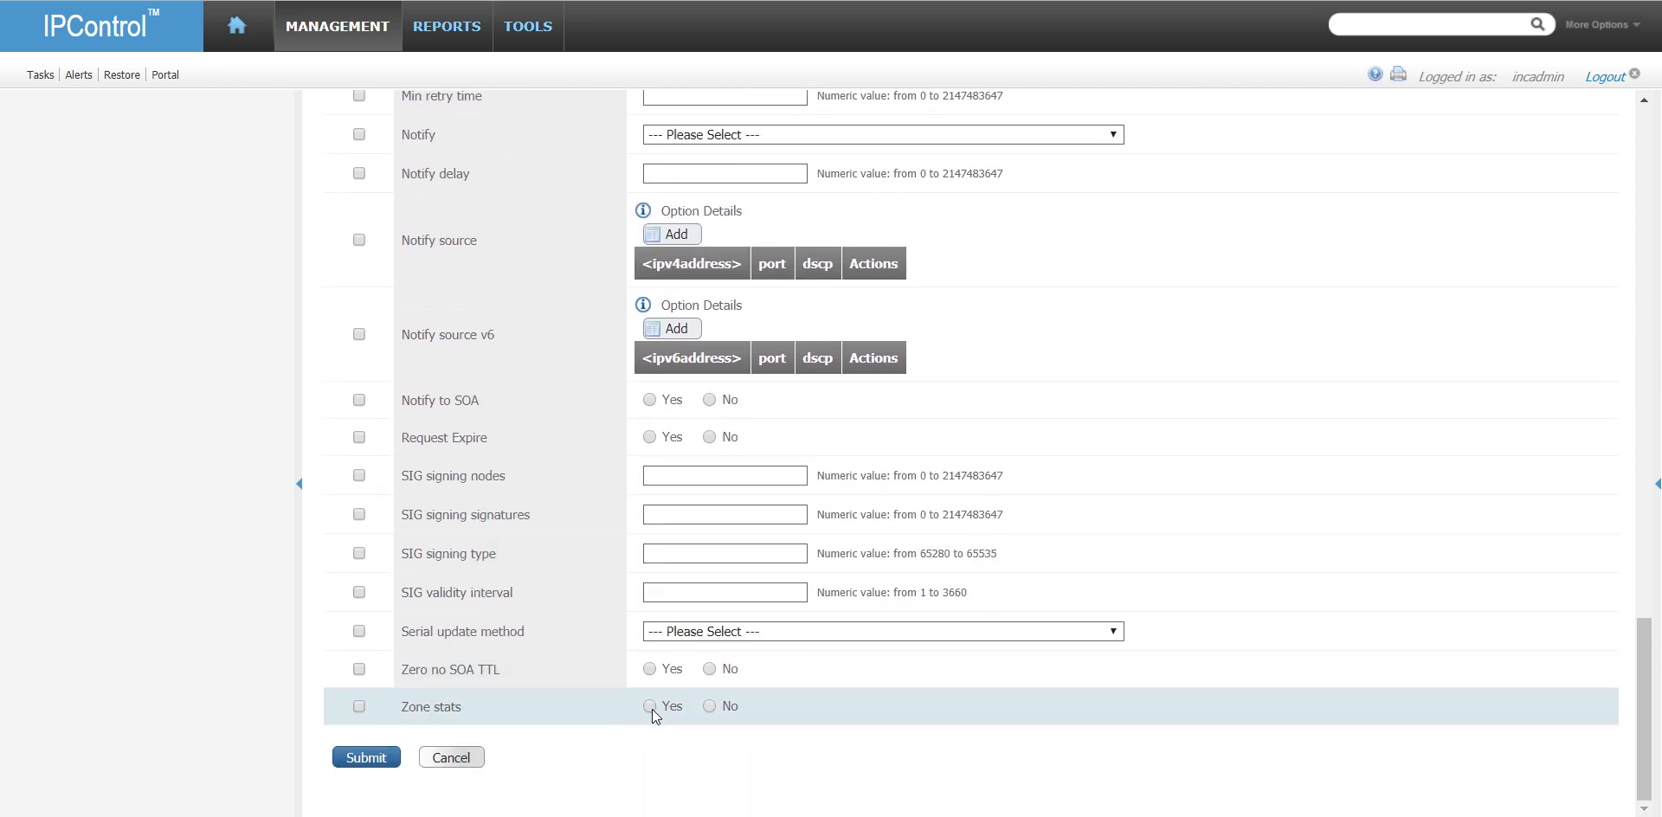
left_click(651, 707)
scroll(516, 327, "up", 15)
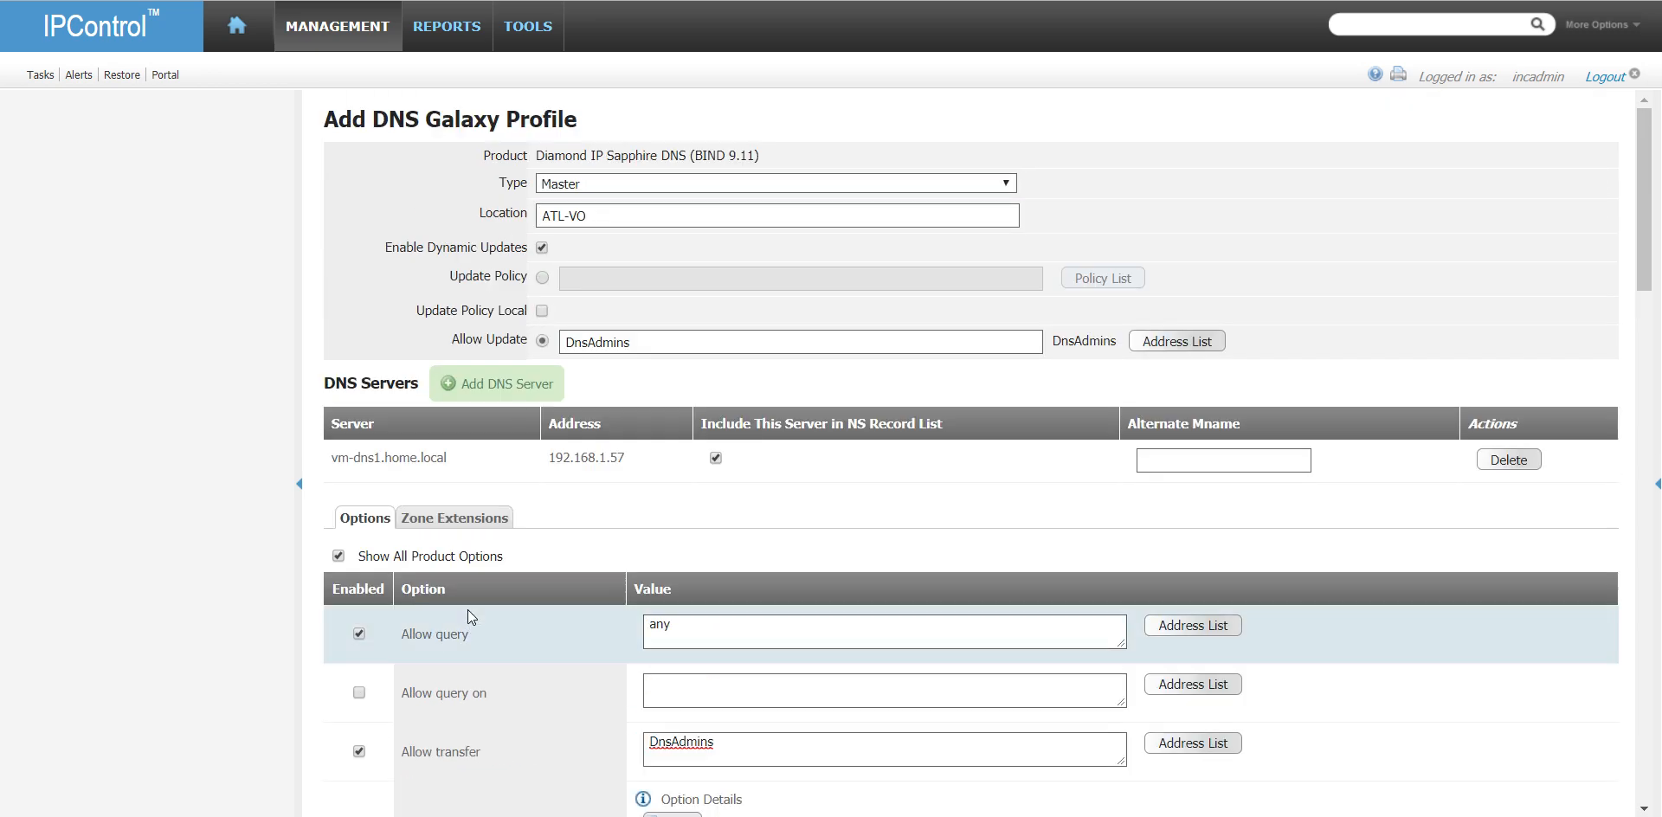
scroll(471, 616, "down", 15)
left_click(383, 759)
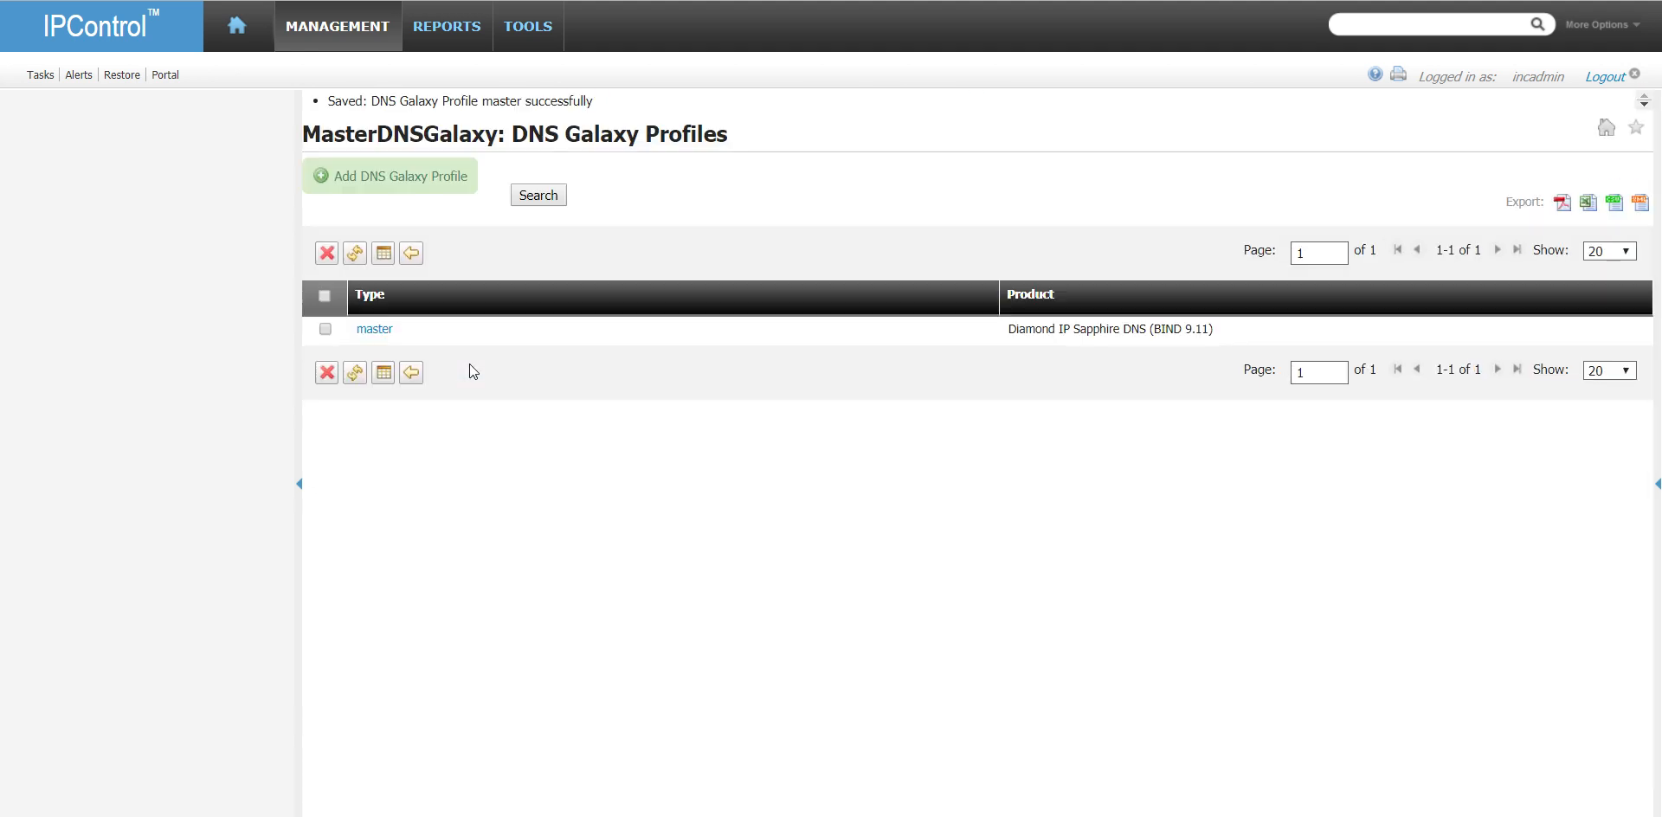
- Return to the list of DNS galaxies and delete SecondaryGalaxy
left_click(412, 373)
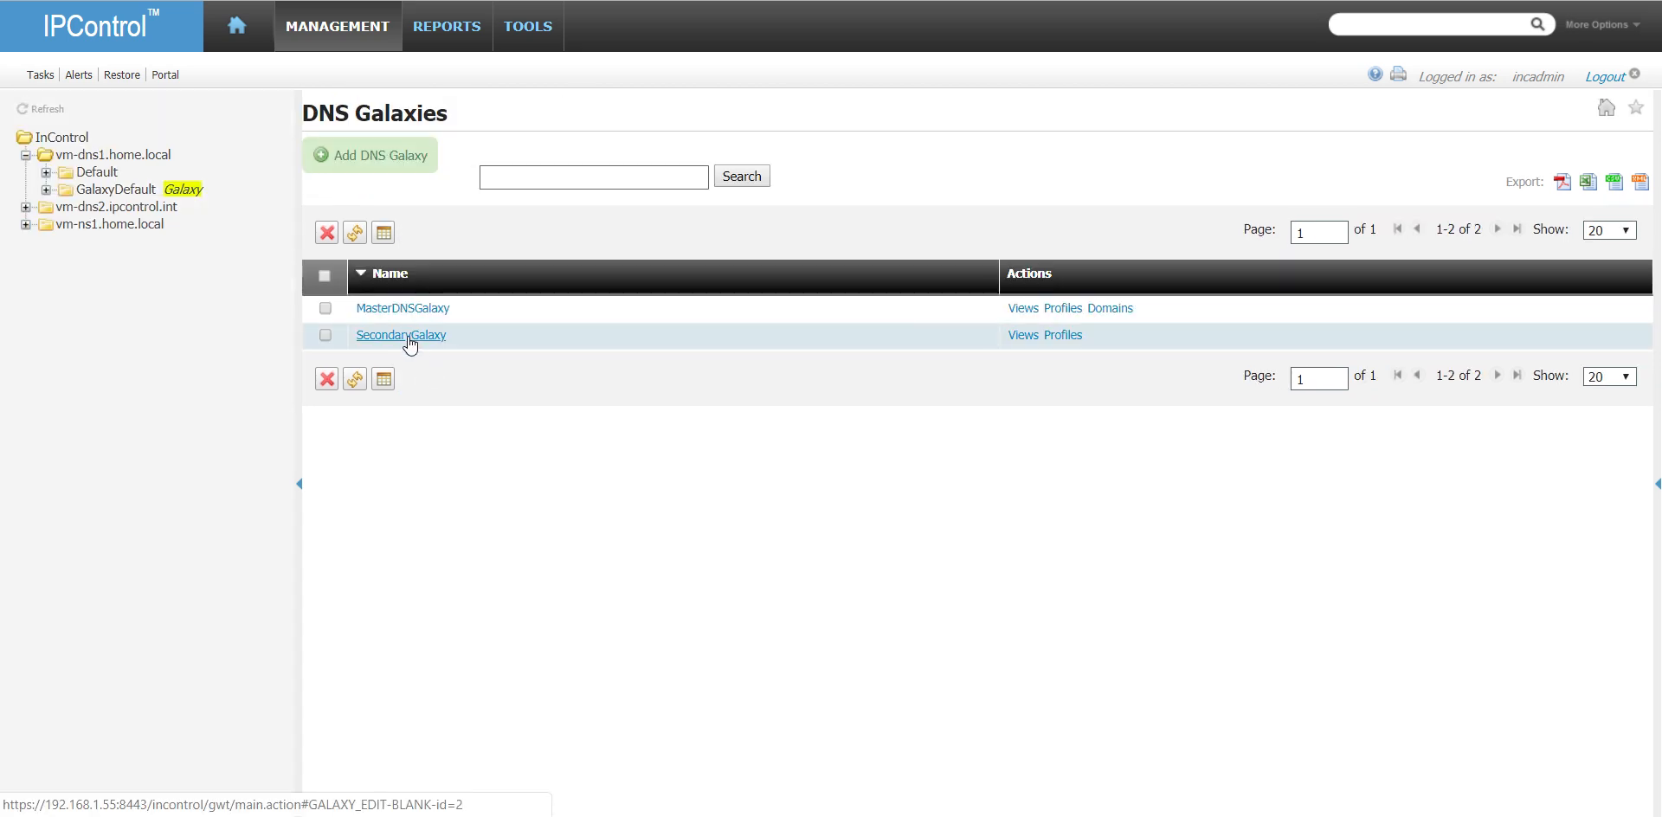
left_click(324, 335)
left_click(328, 381)
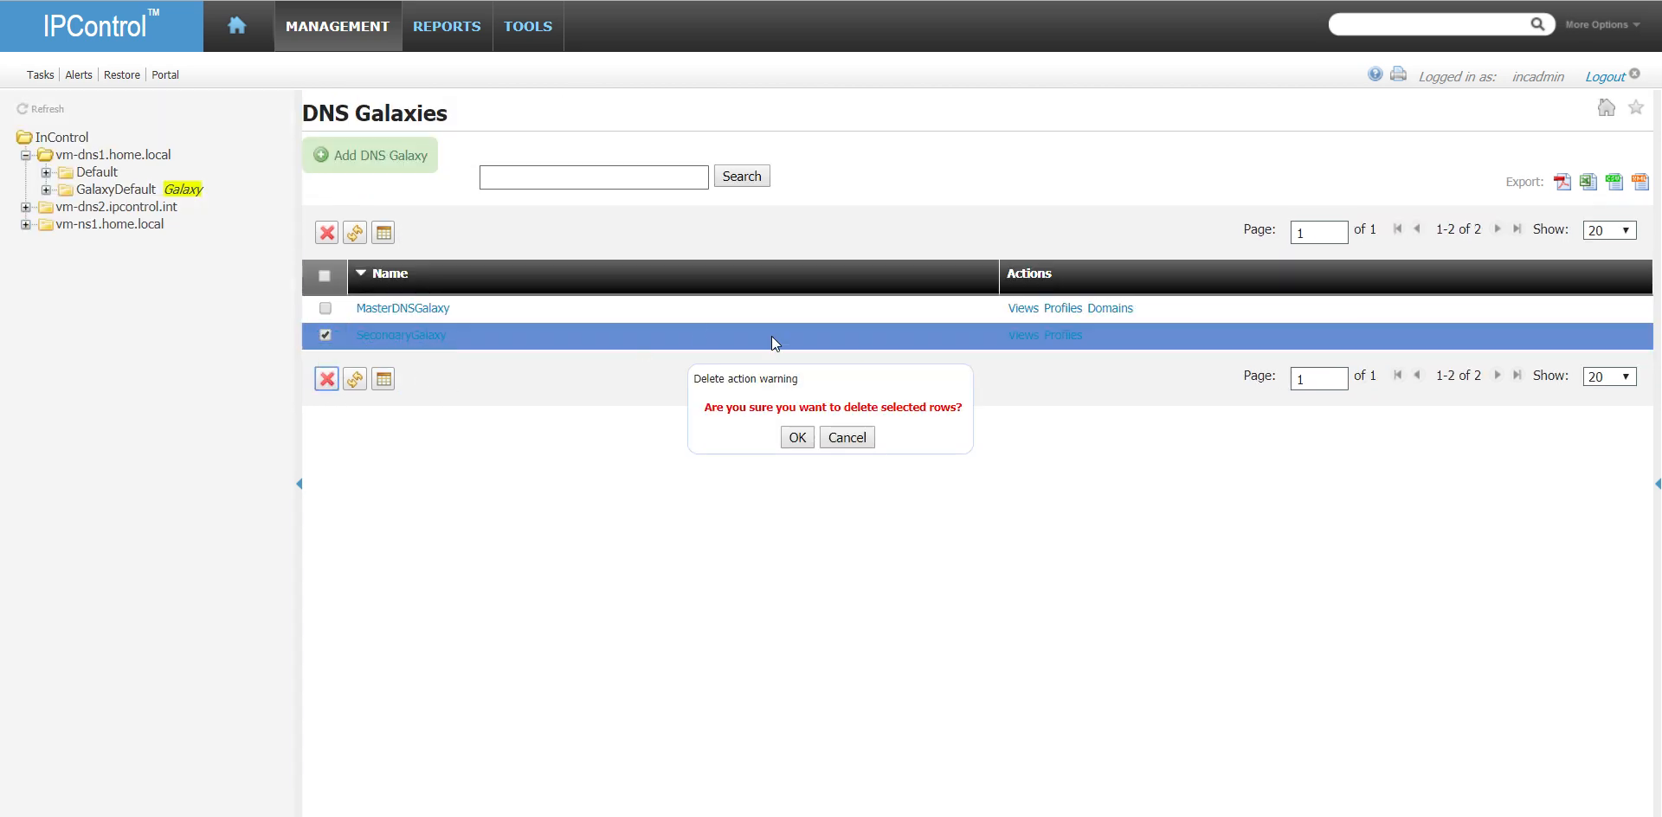
left_click(812, 439)
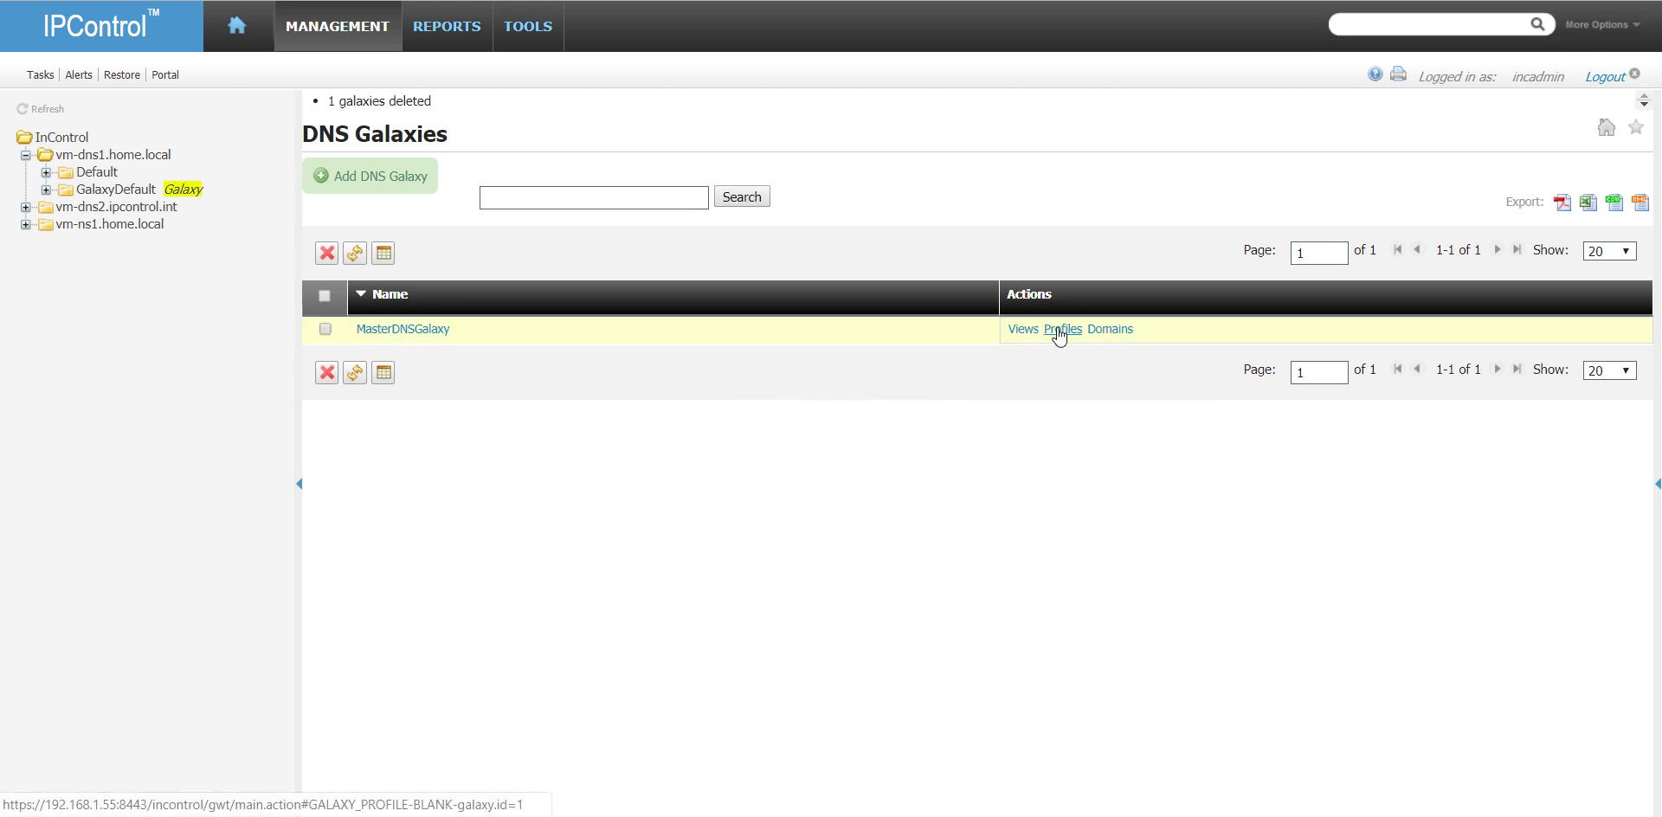
- Start another MasterDNSGalaxy profile with product Diamond IP Sapphire DNS (BIND 9.11), type Slave and Masters 192.168.1.57
left_click(1060, 329)
left_click(407, 154)
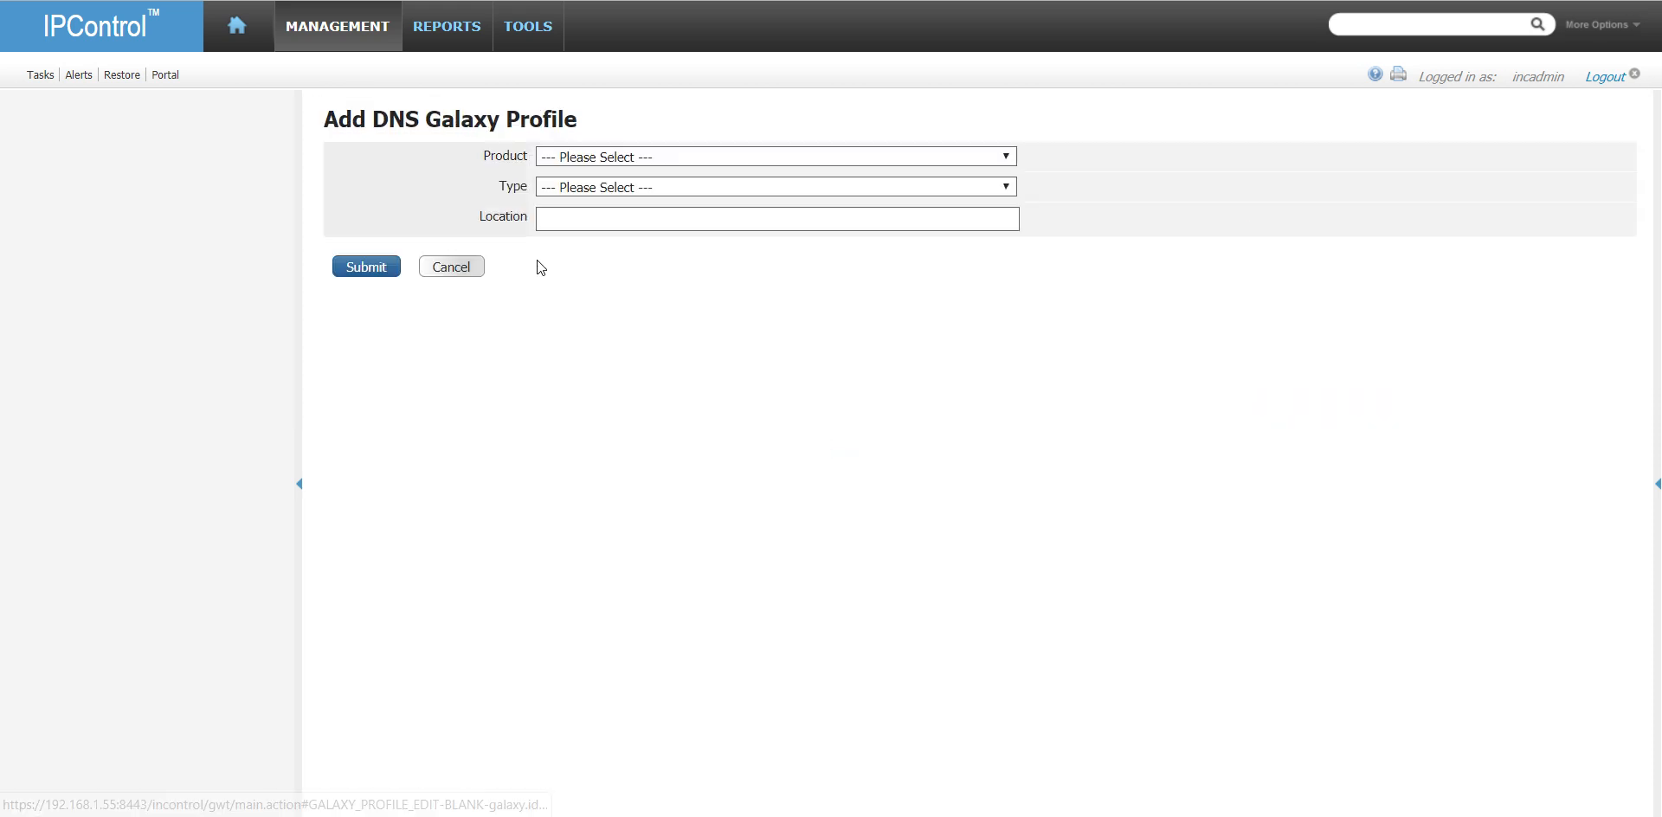
left_click(604, 157)
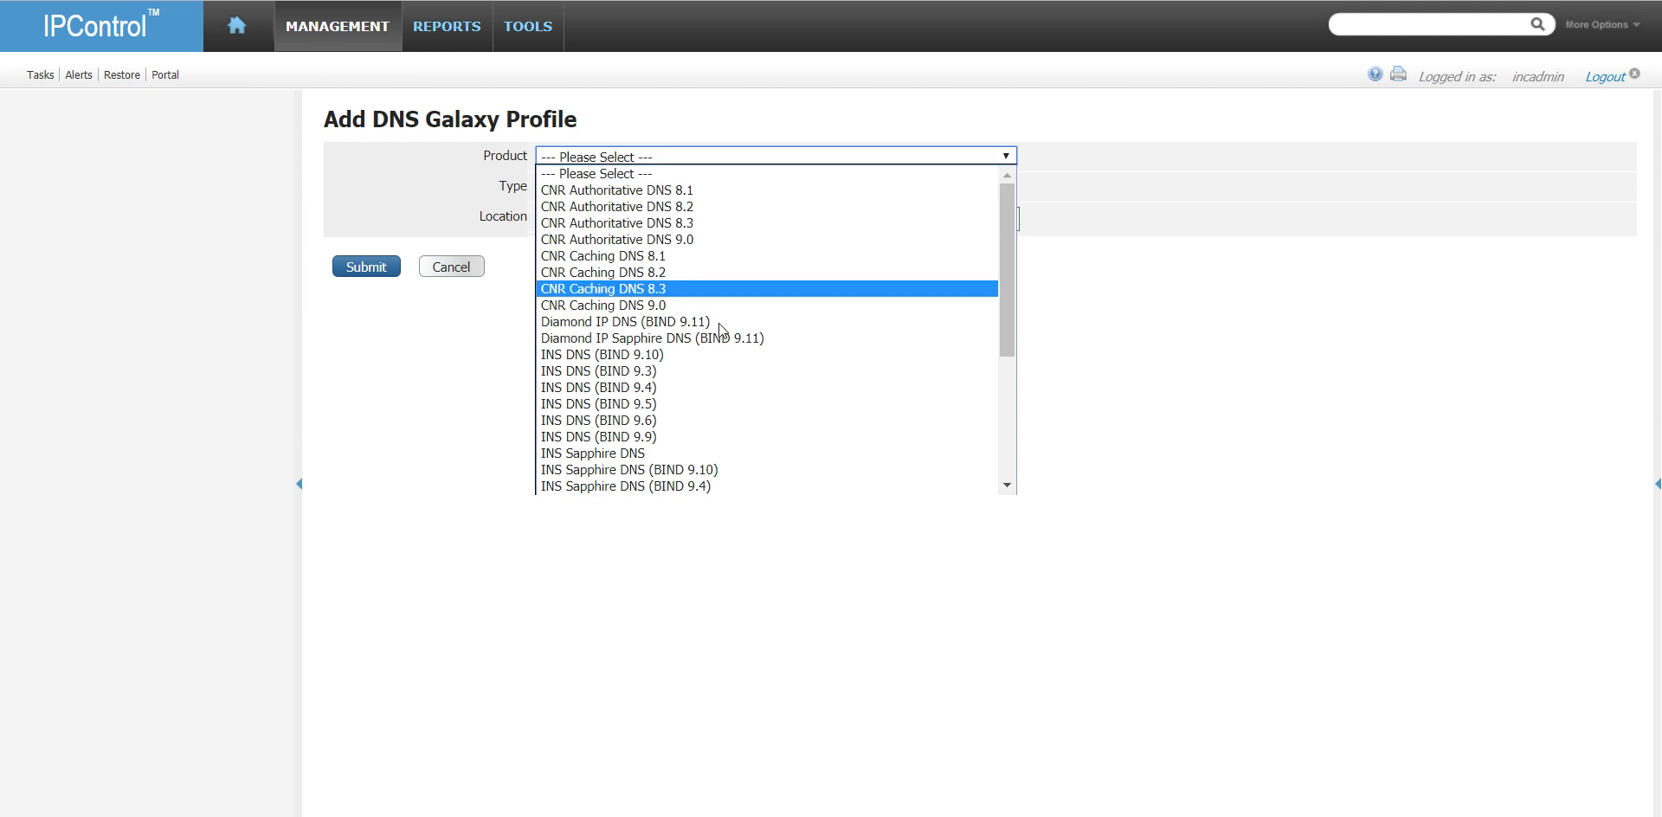
left_click(747, 339)
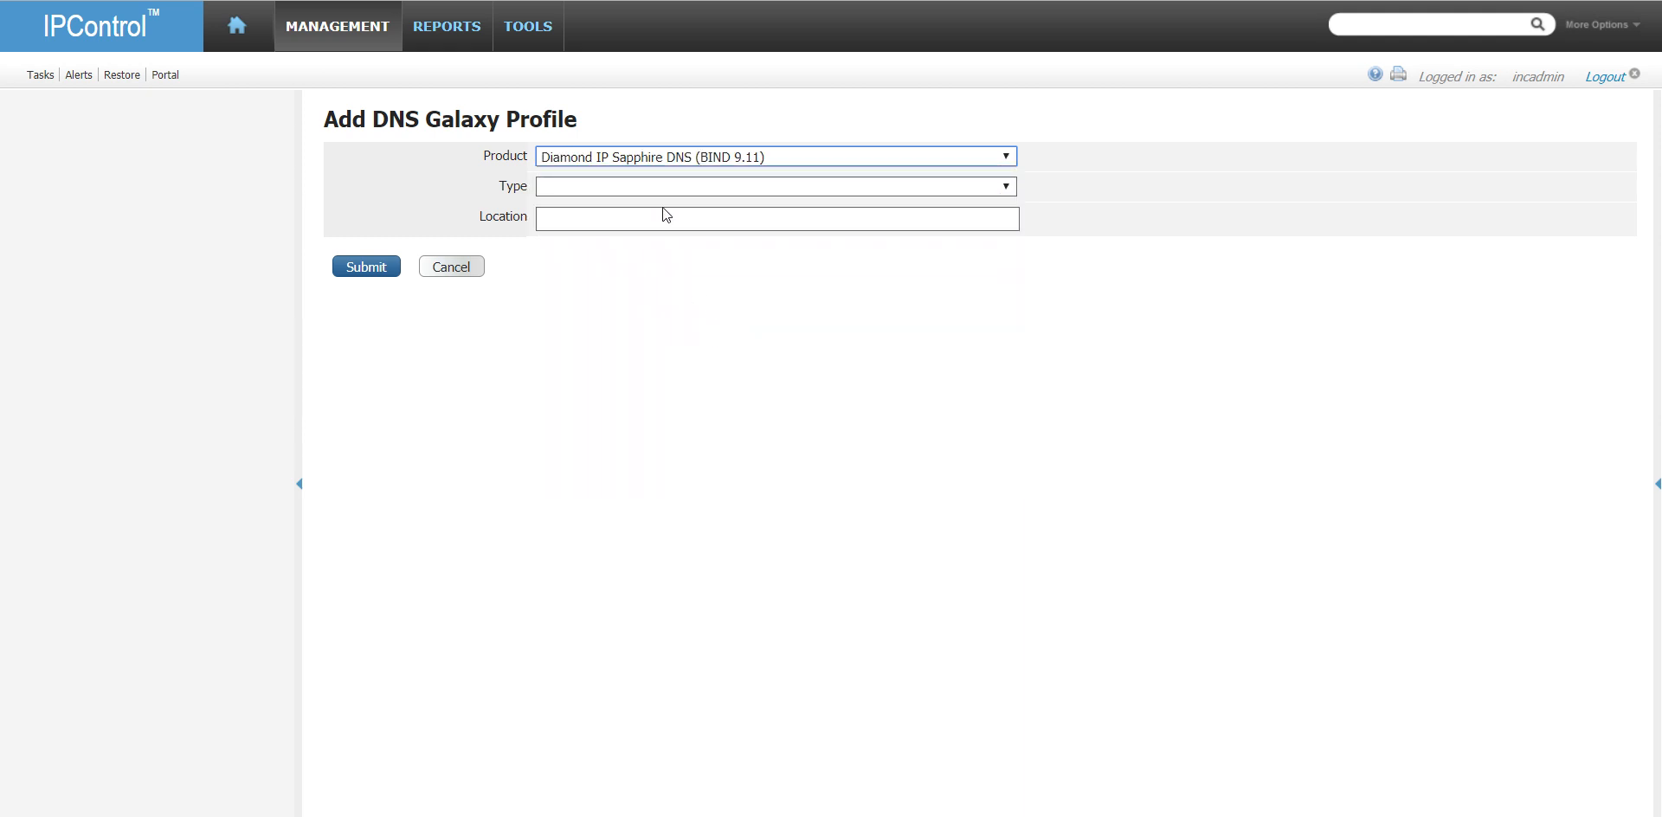
left_click(670, 188)
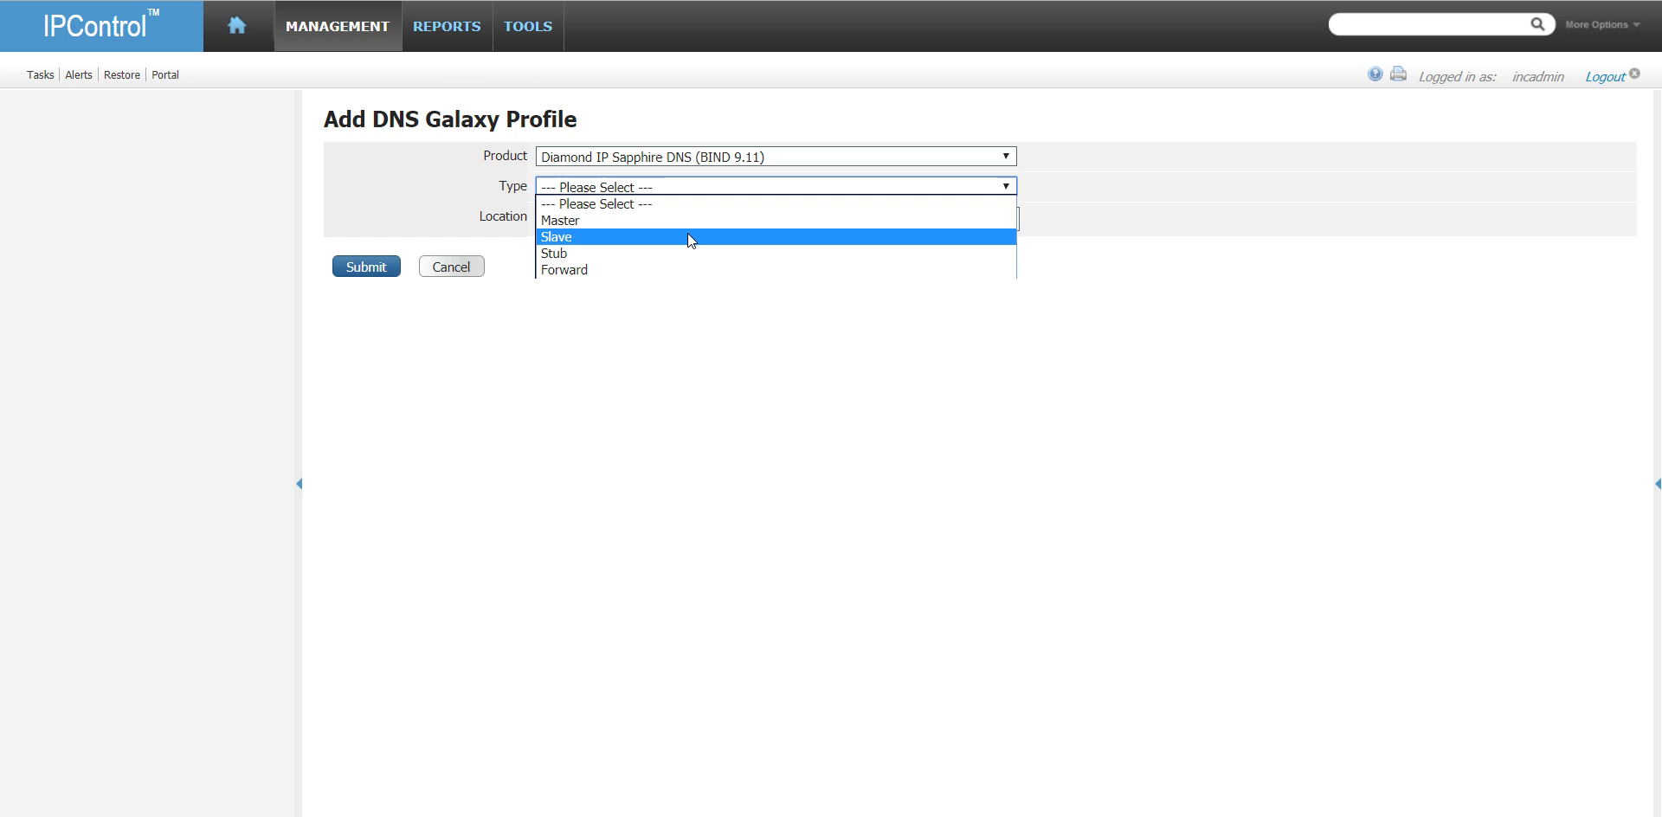
left_click(687, 234)
left_click(611, 225)
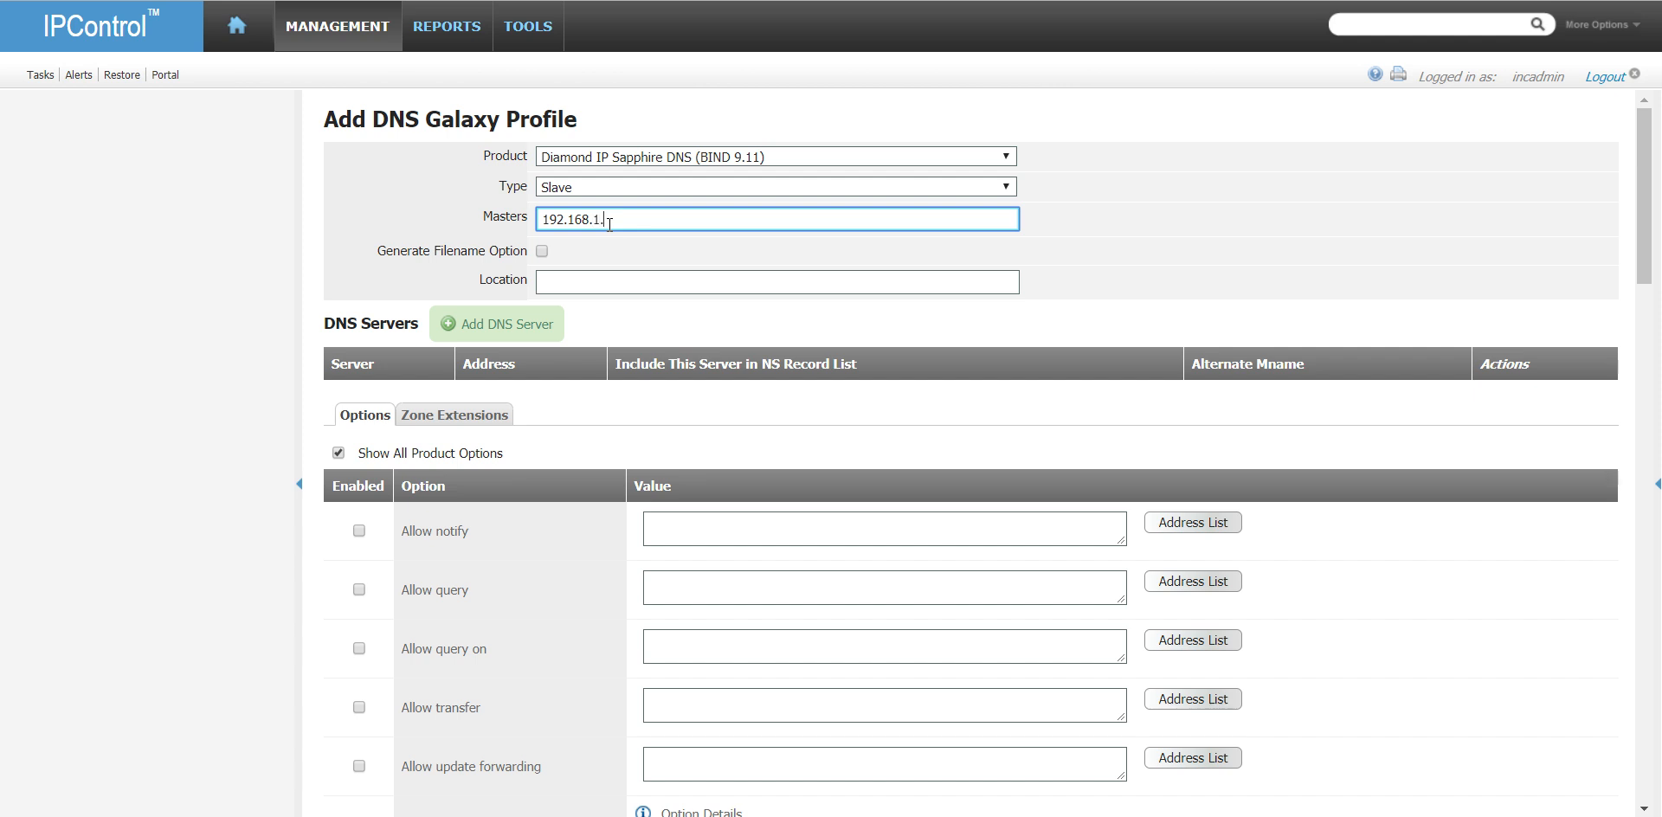
key("Tab")
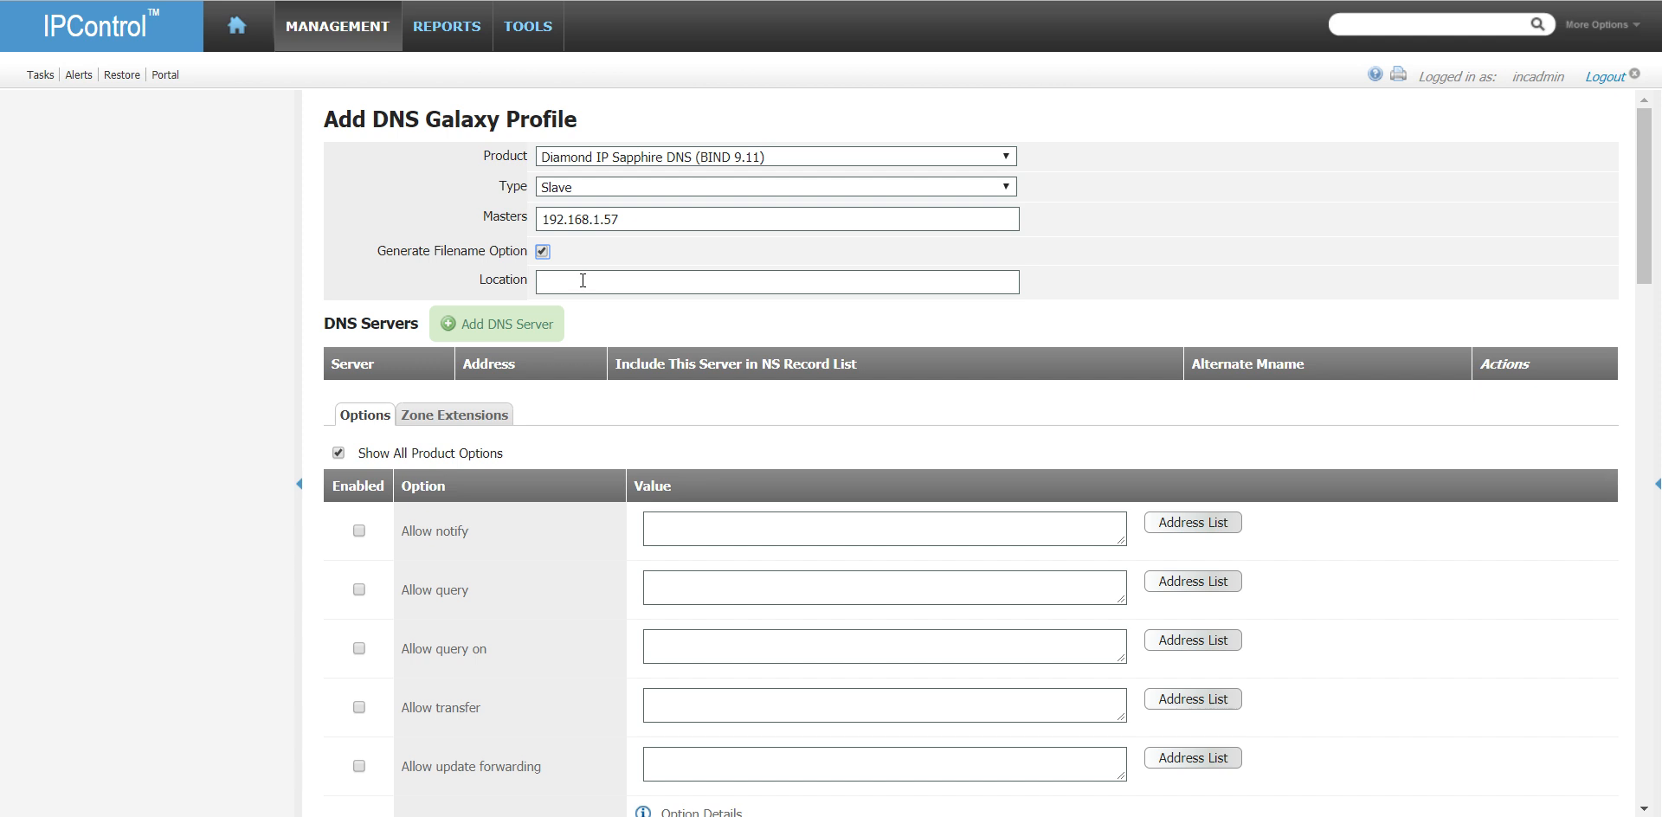
- Add the DNS server vm-dns2.ipcontrol.int to the slave galaxy profile
scroll(590, 286, "down", 1)
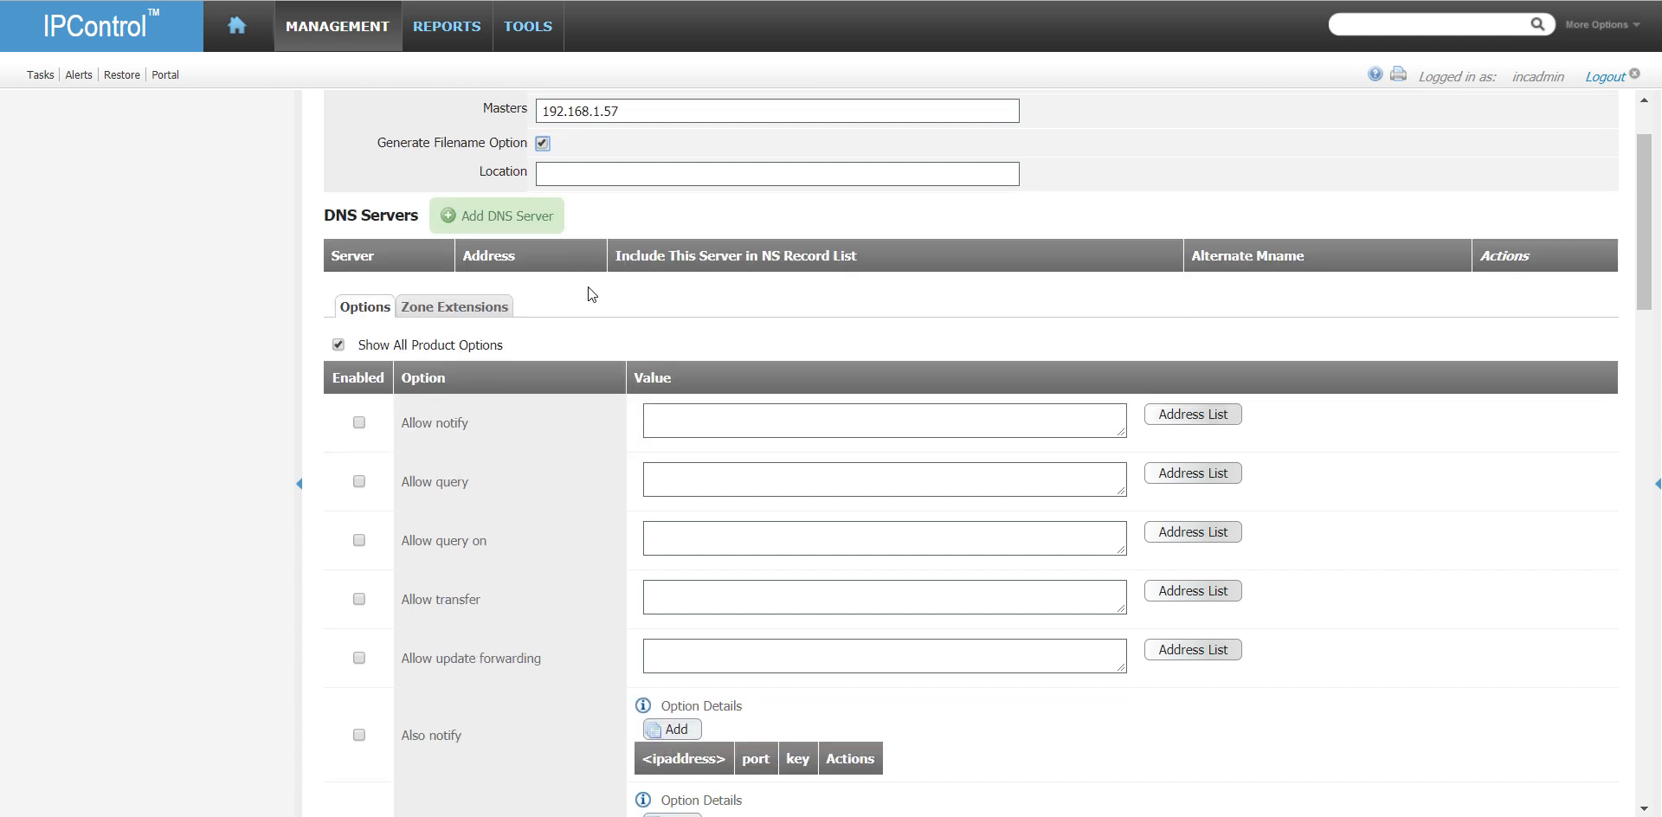
left_click(580, 173)
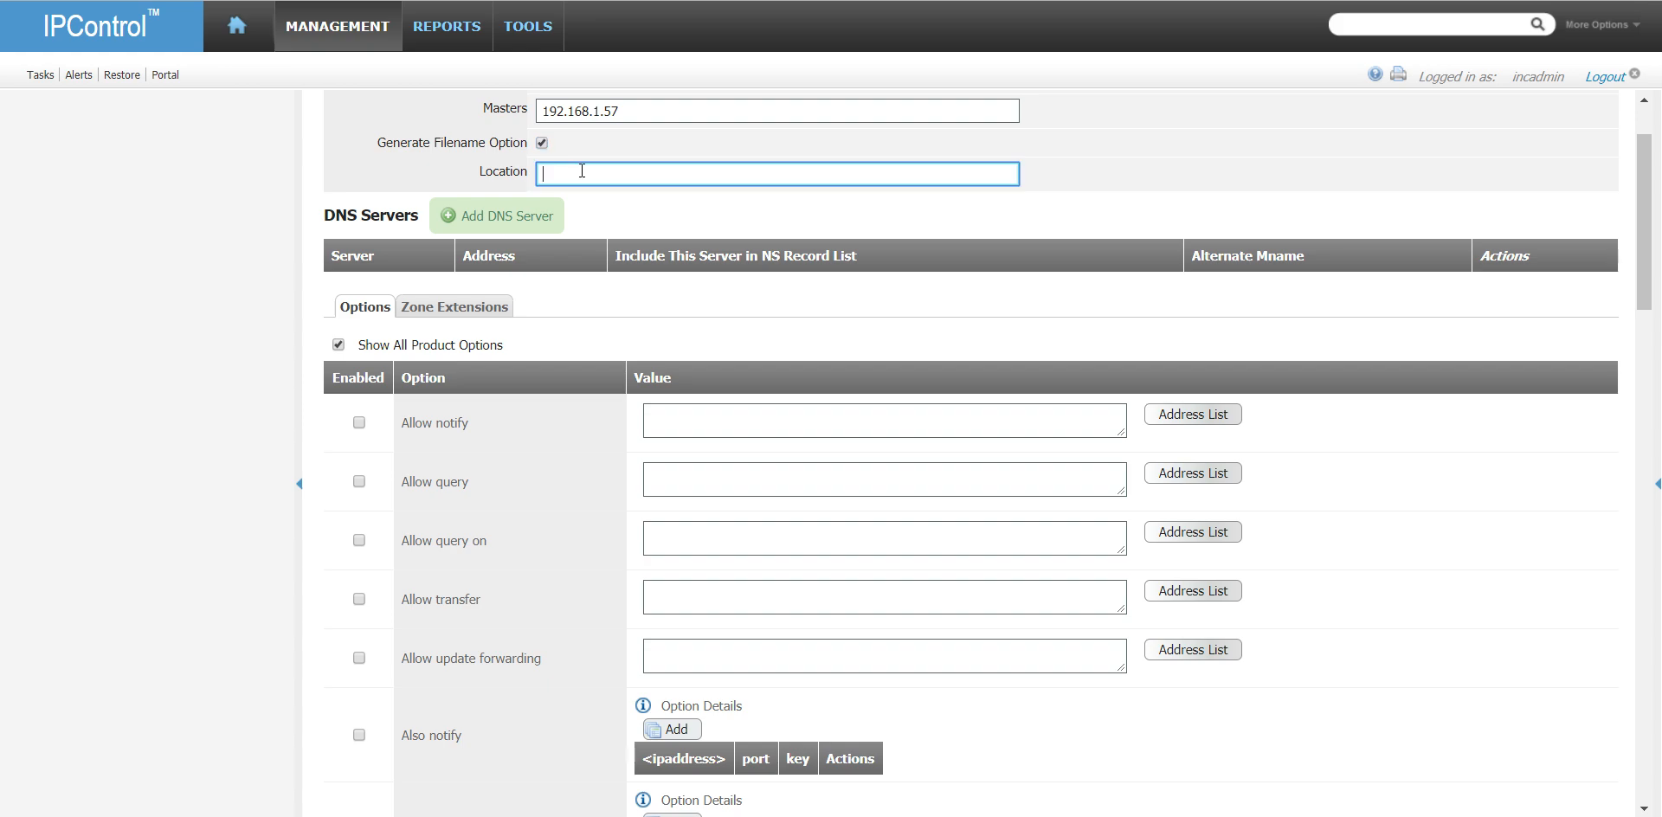
left_click(509, 216)
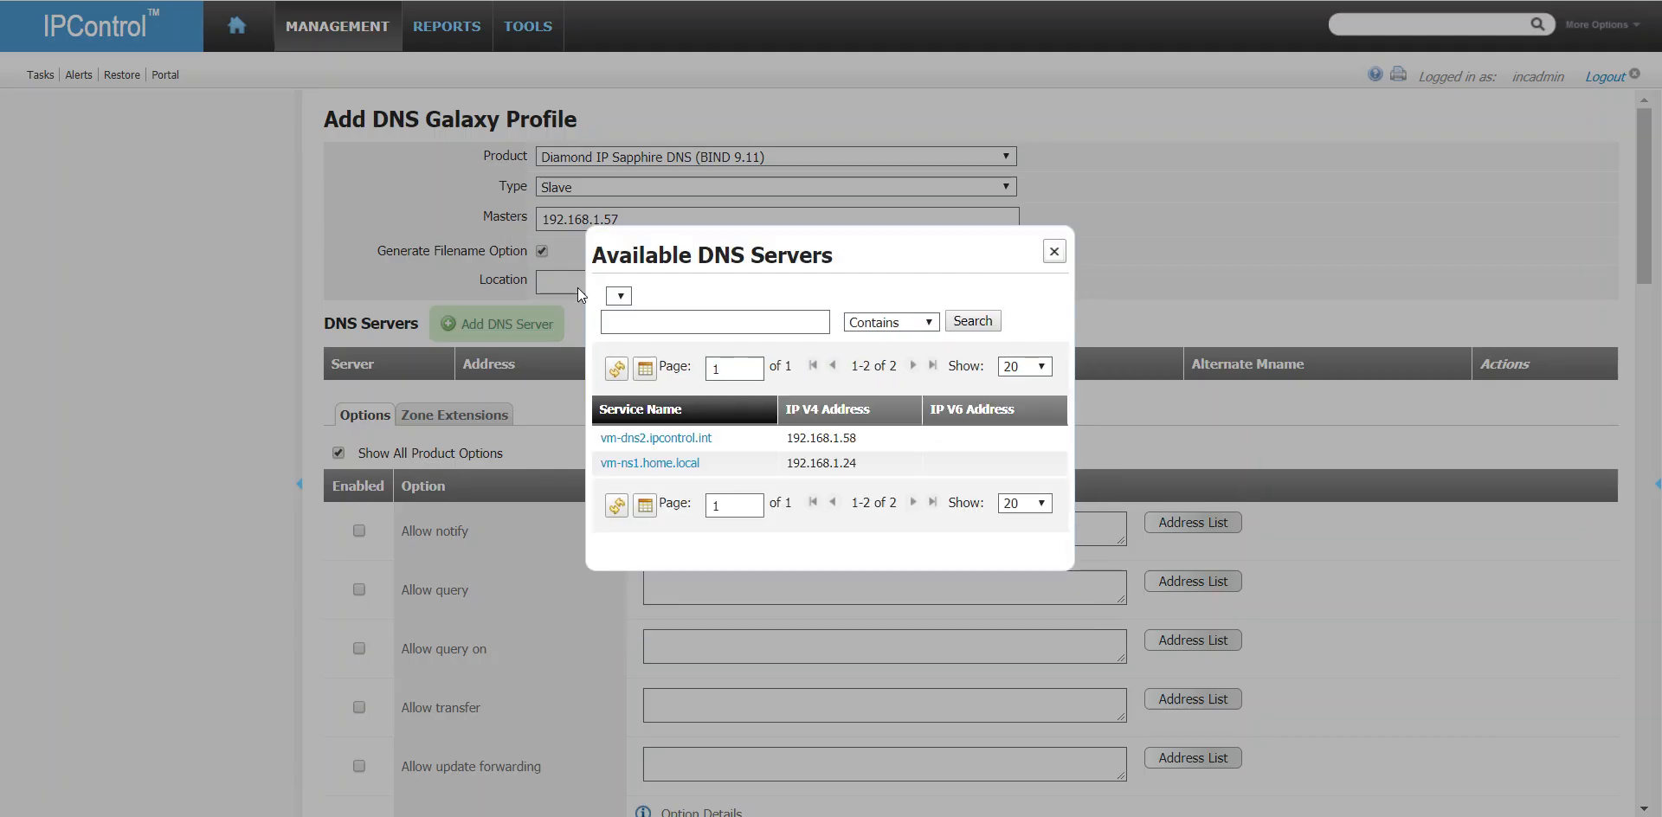
left_click(668, 438)
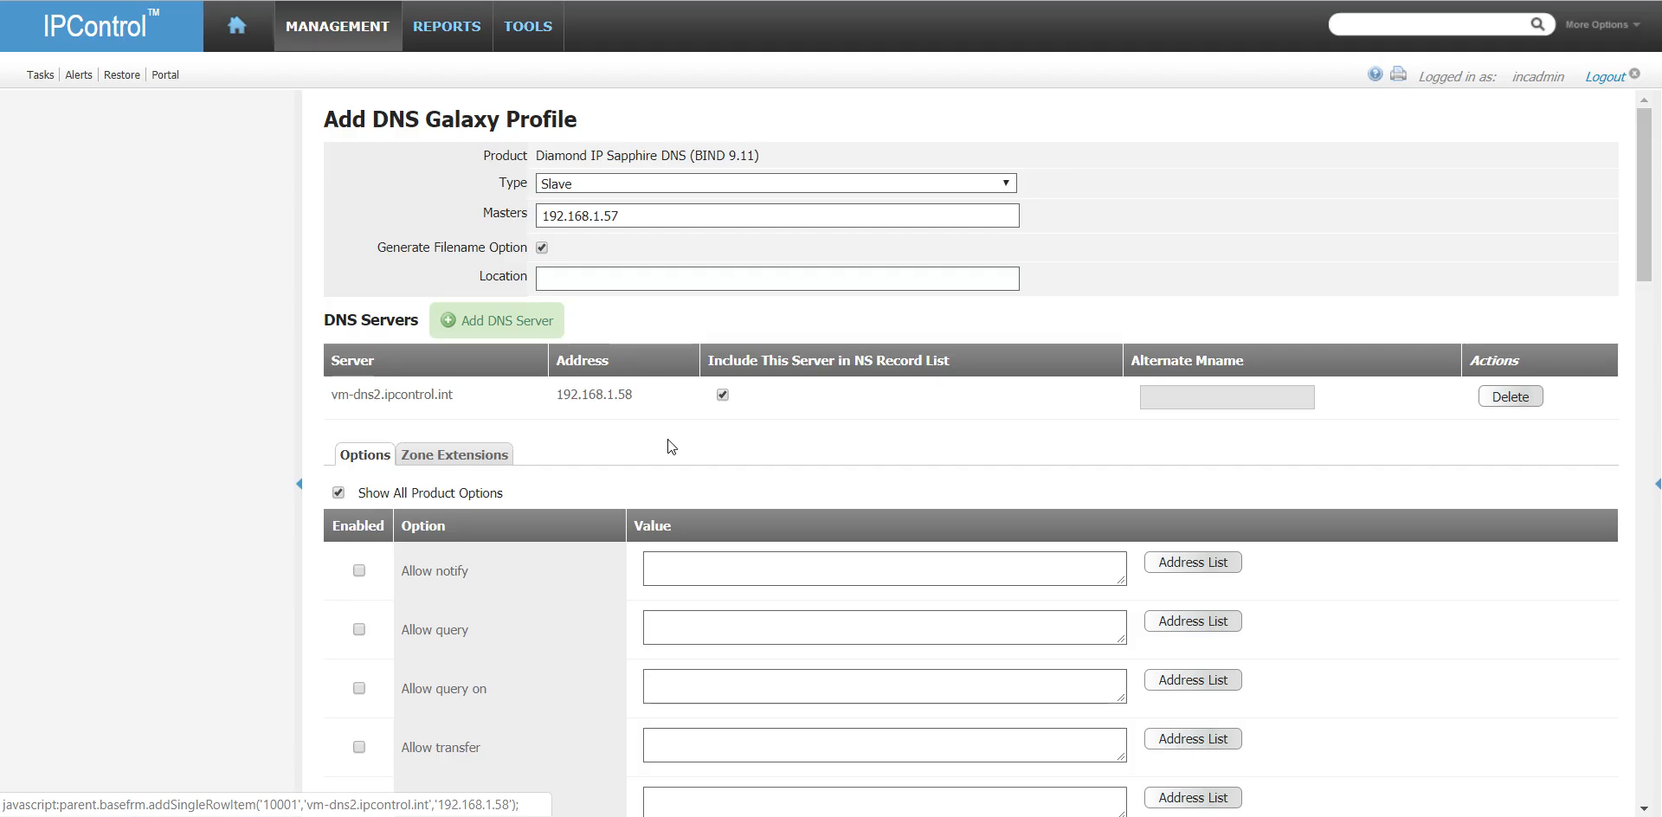
scroll(961, 421, "down", 1)
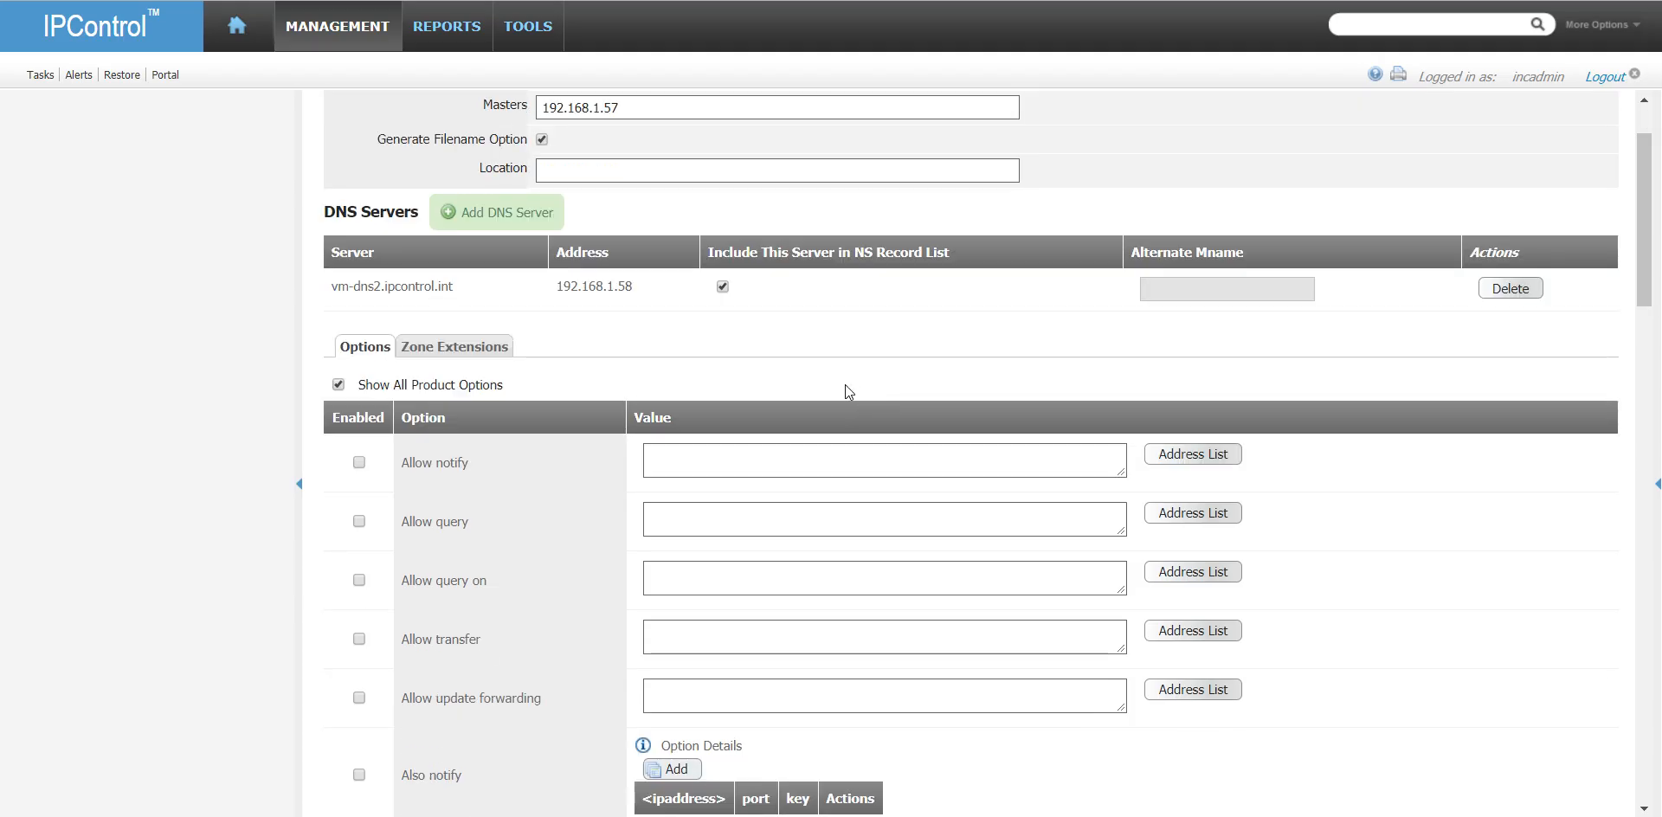
left_click(517, 224)
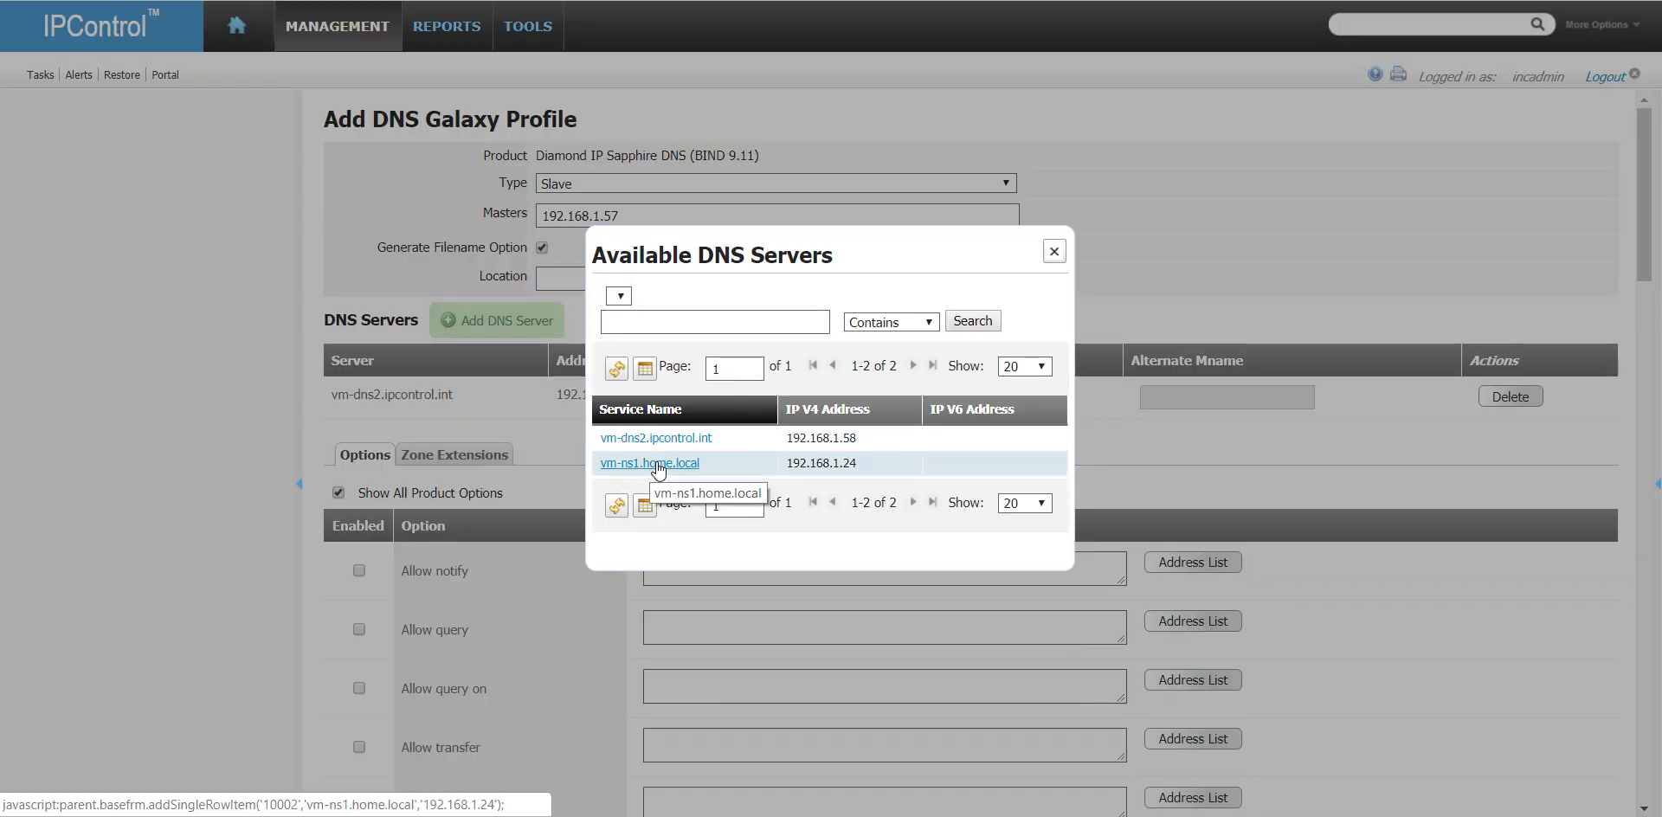
left_click(1056, 252)
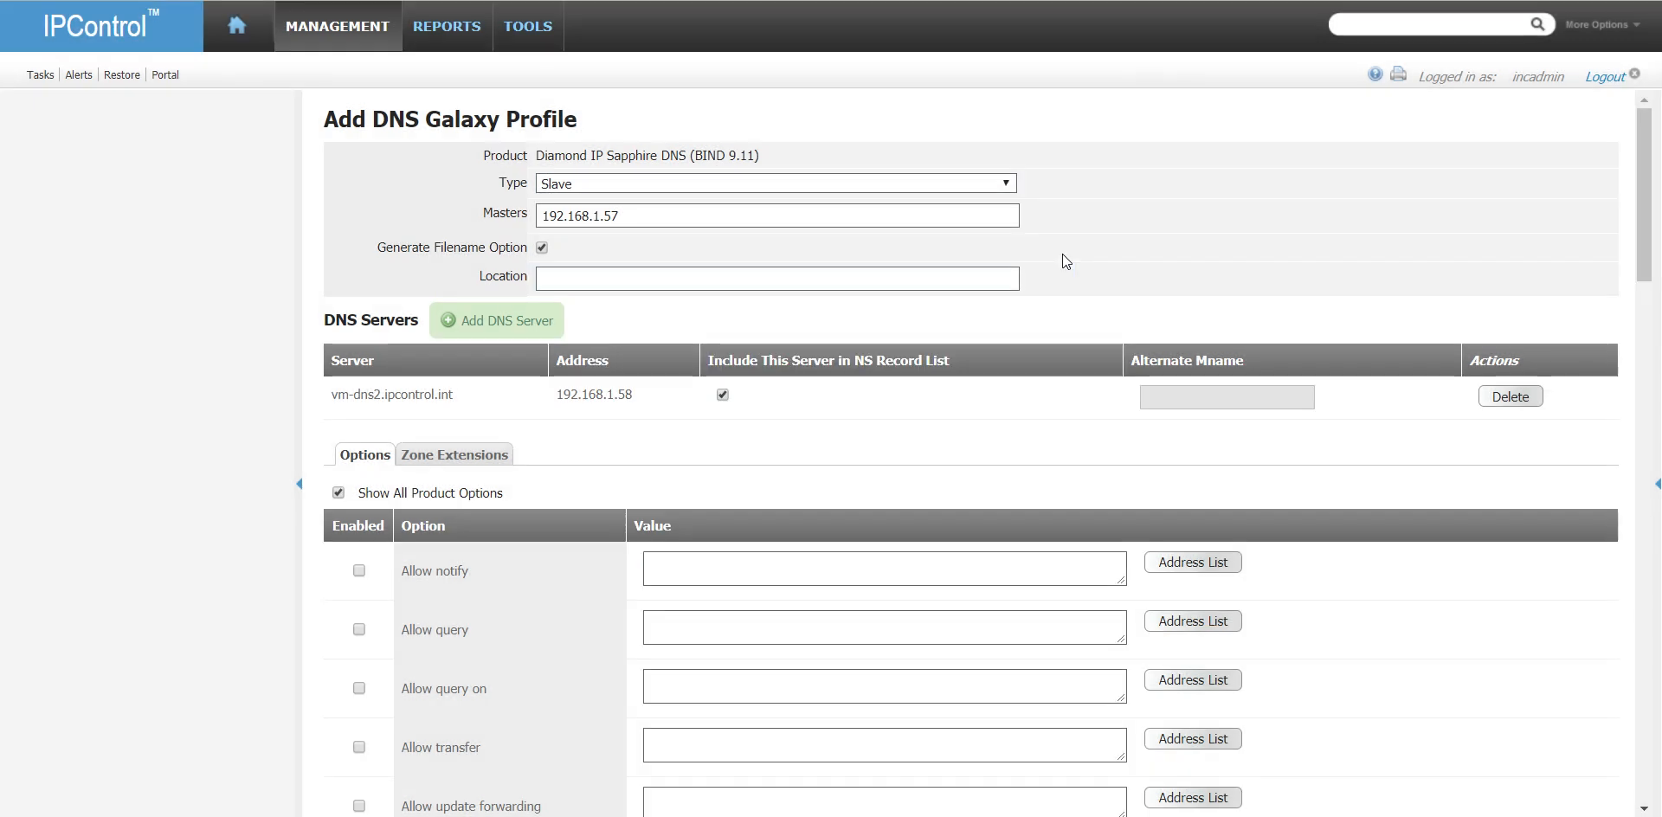
- Set the slave profile's Allow notify option to the localnets address match list and Allow query to any
scroll(551, 506, "down", 3)
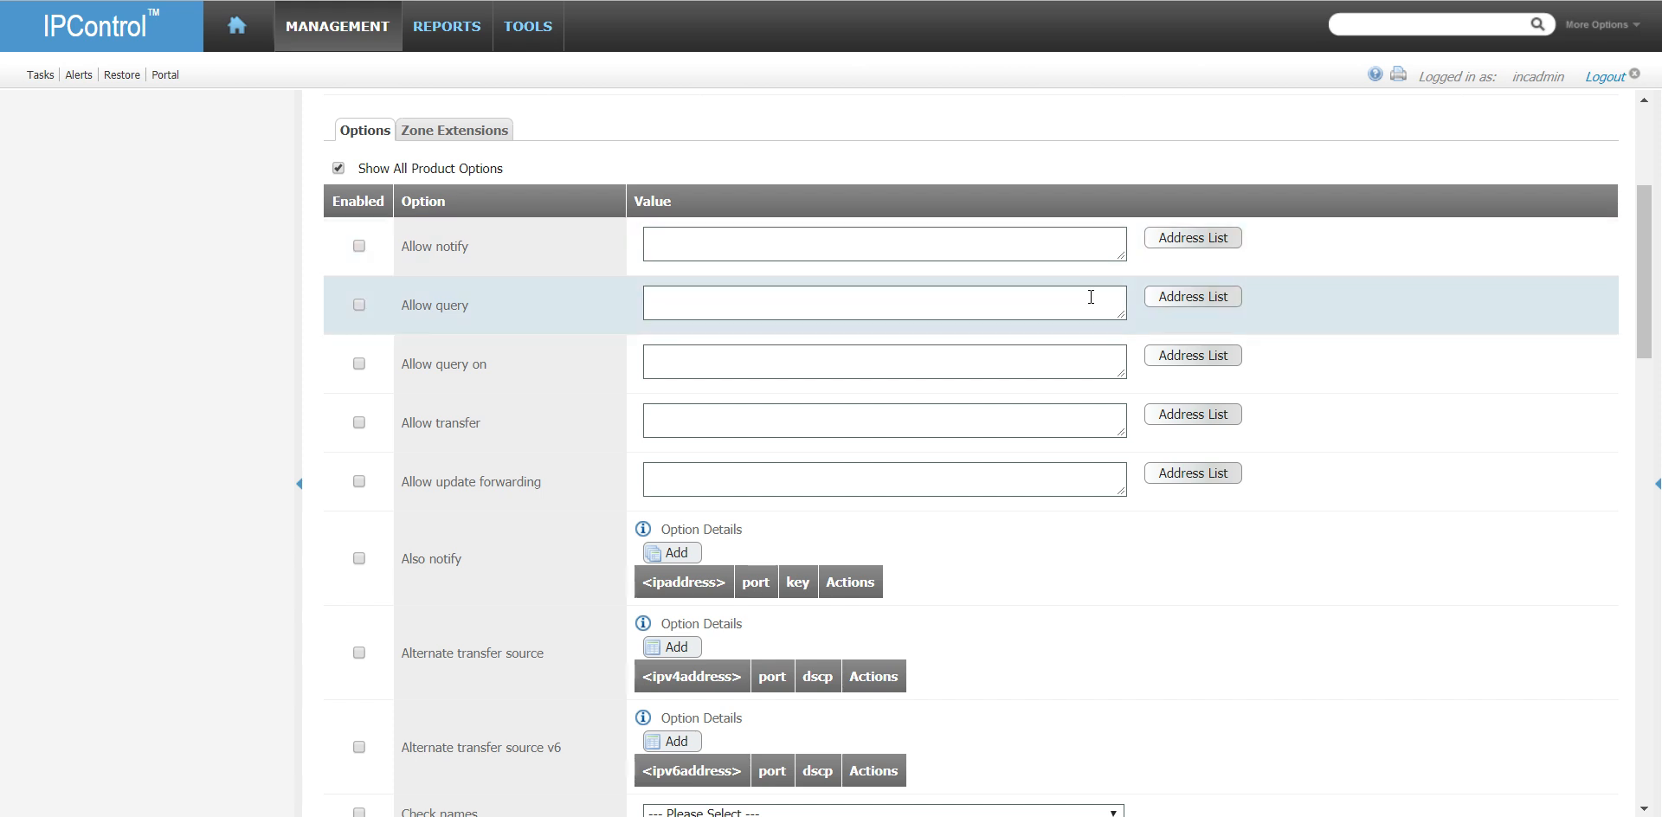
left_click(1174, 243)
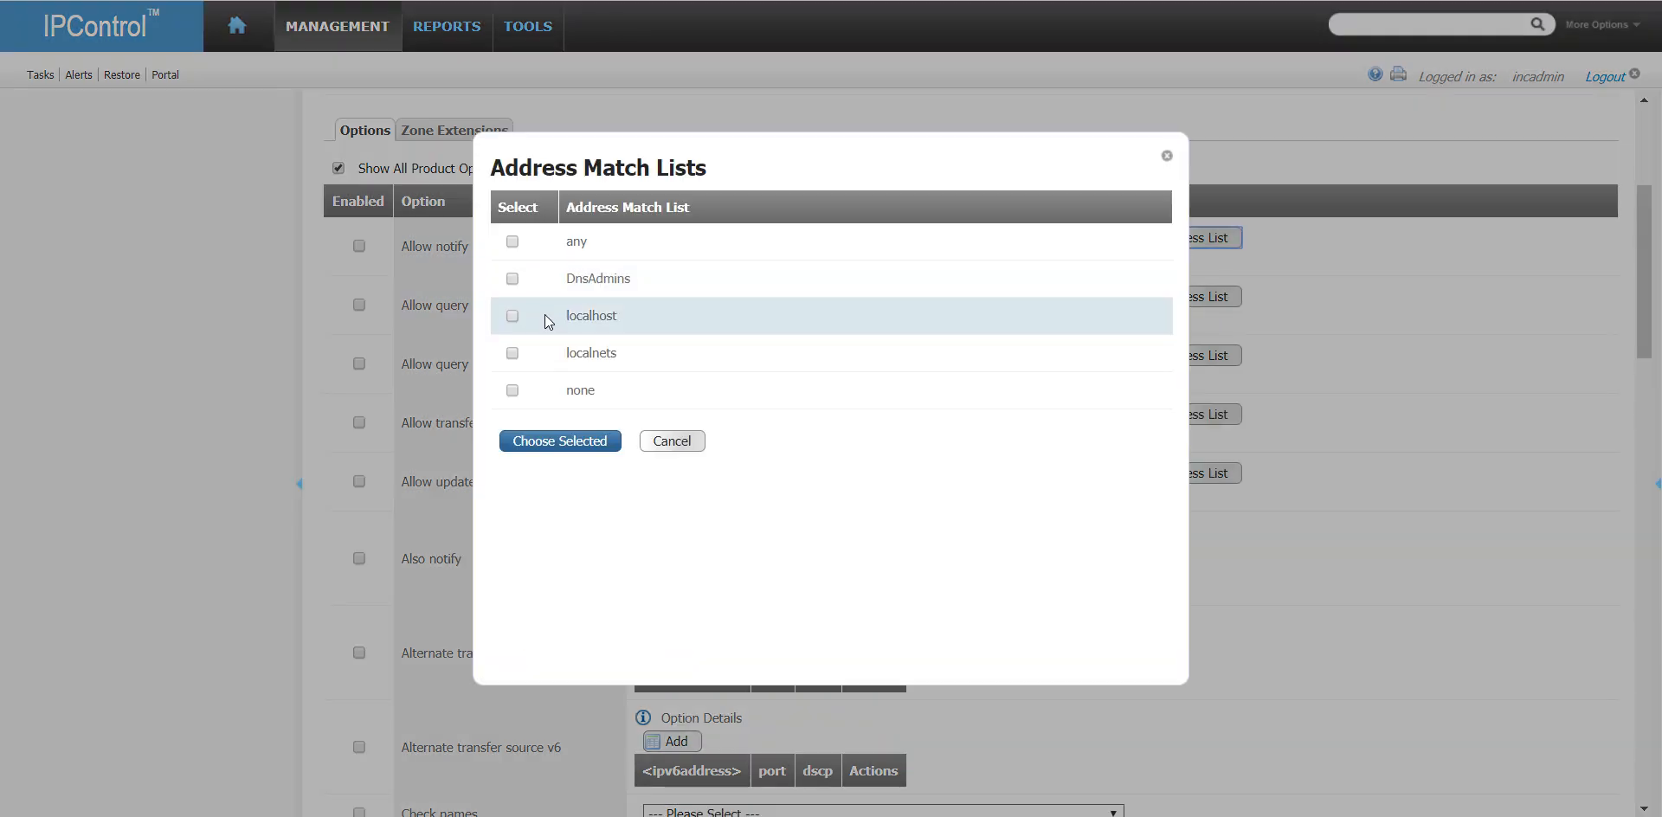
left_click(512, 353)
left_click(560, 442)
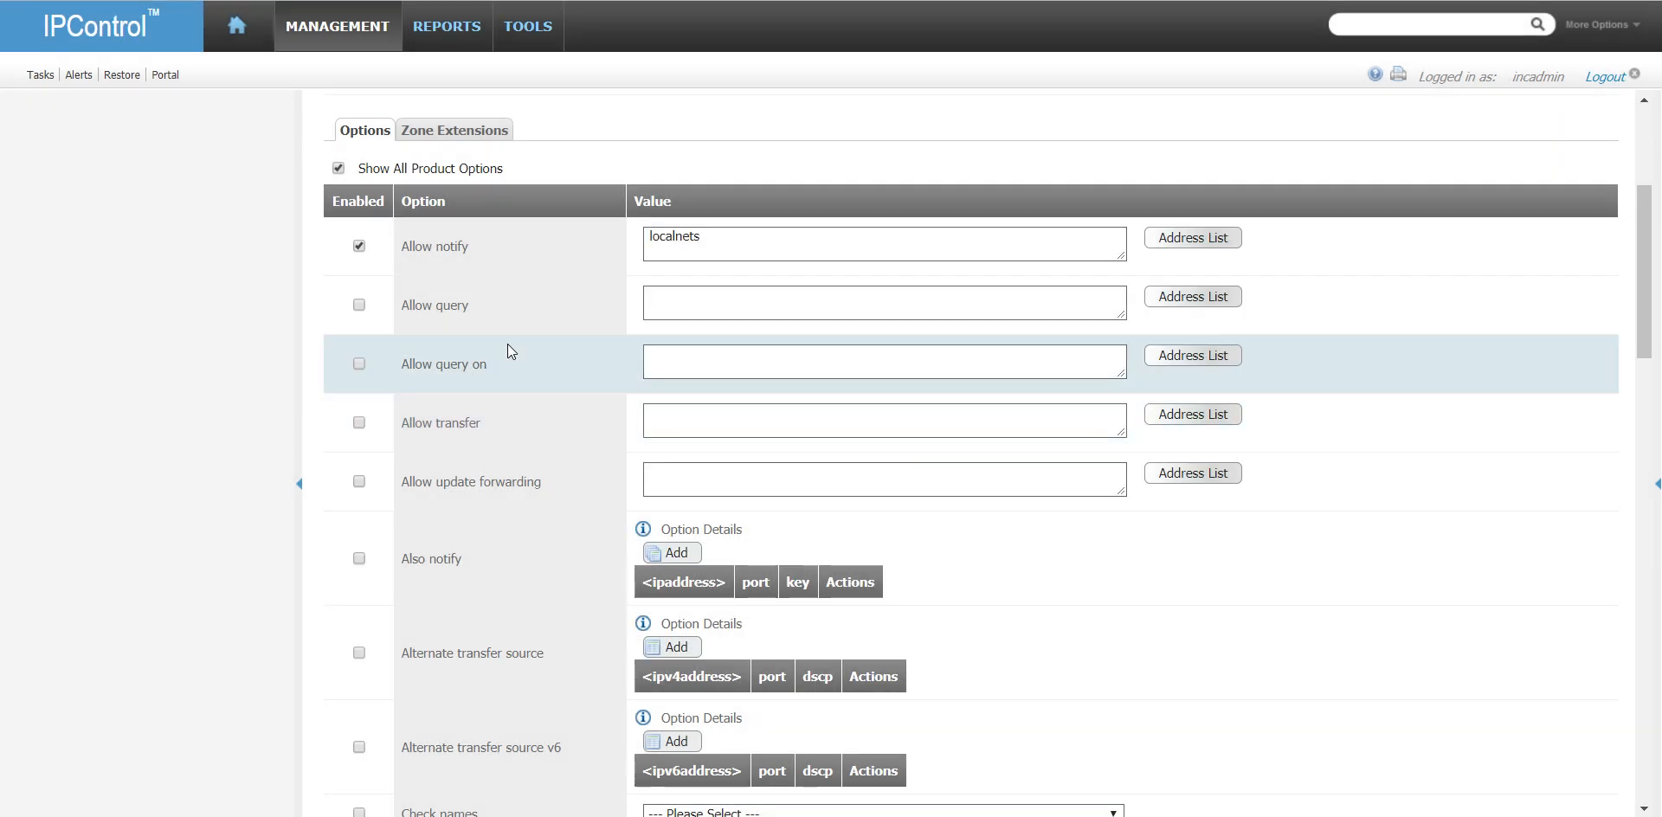
left_click(1194, 296)
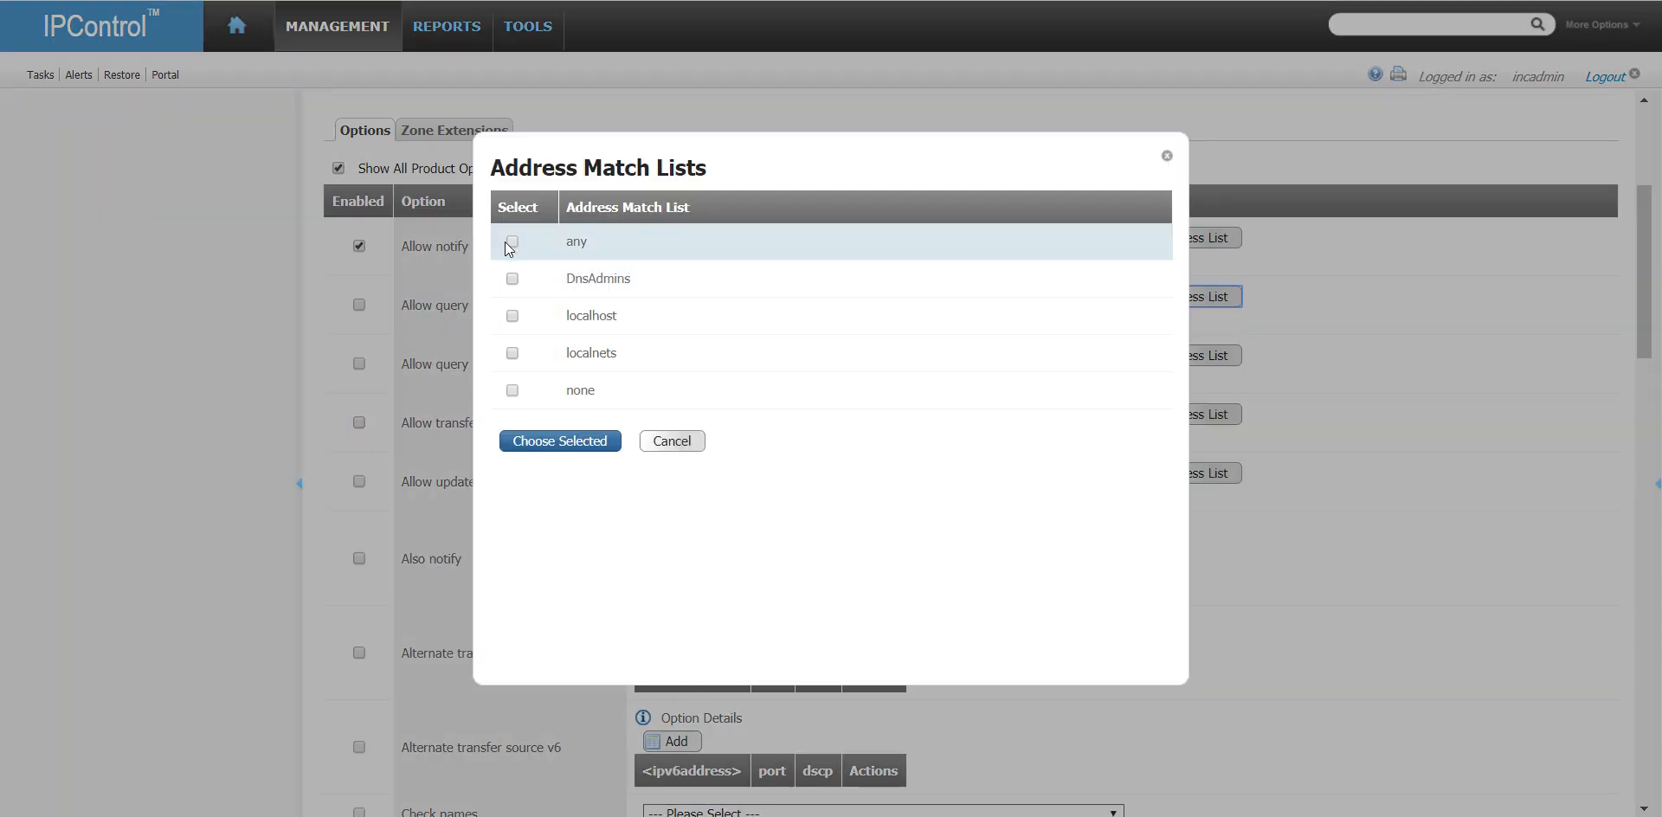
left_click(513, 242)
left_click(562, 441)
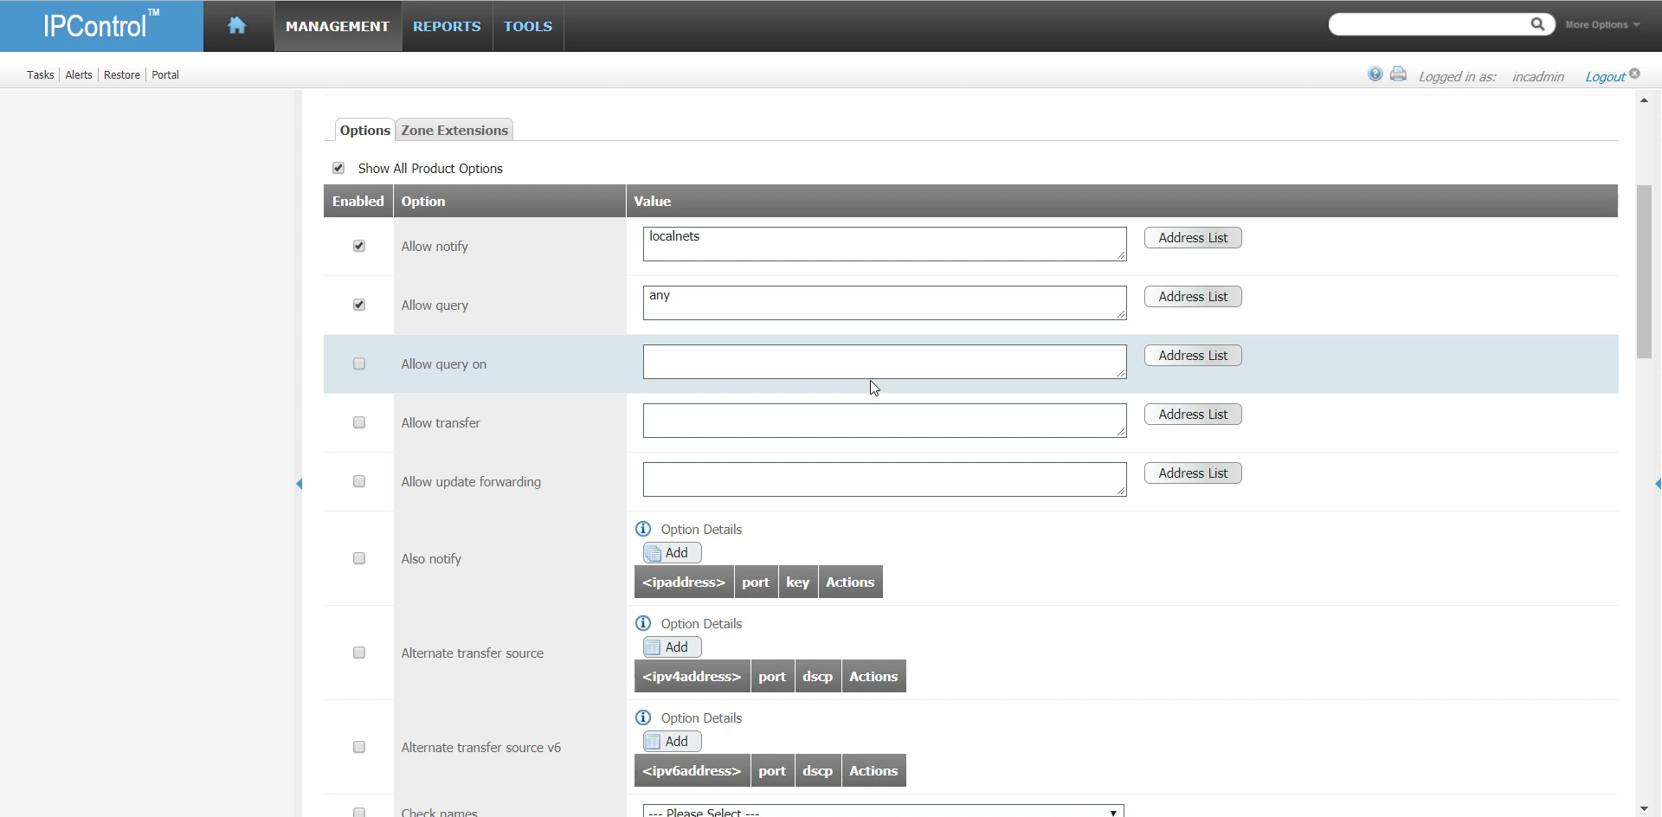
- Set the slave profile's Allow transfer option to the DnsAdmins address match list
left_click(1193, 413)
left_click(513, 279)
left_click(571, 441)
- Set the slave profile's Master file format option to text and its Masterfile Style option to full
scroll(994, 554, "down", 1)
scroll(993, 549, "down", 2)
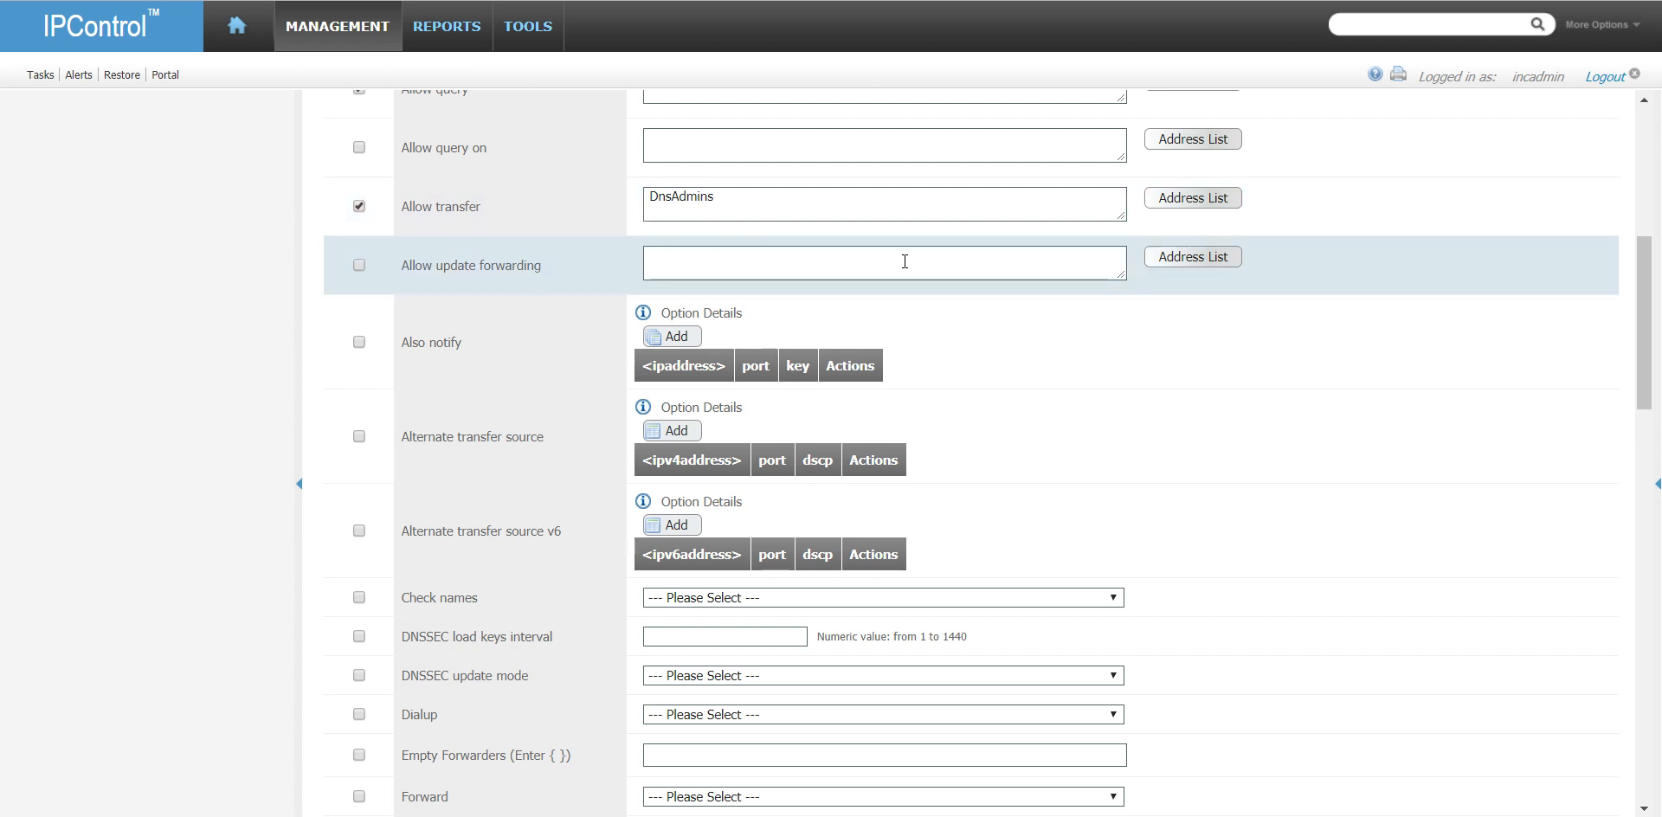
scroll(1096, 398, "down", 2)
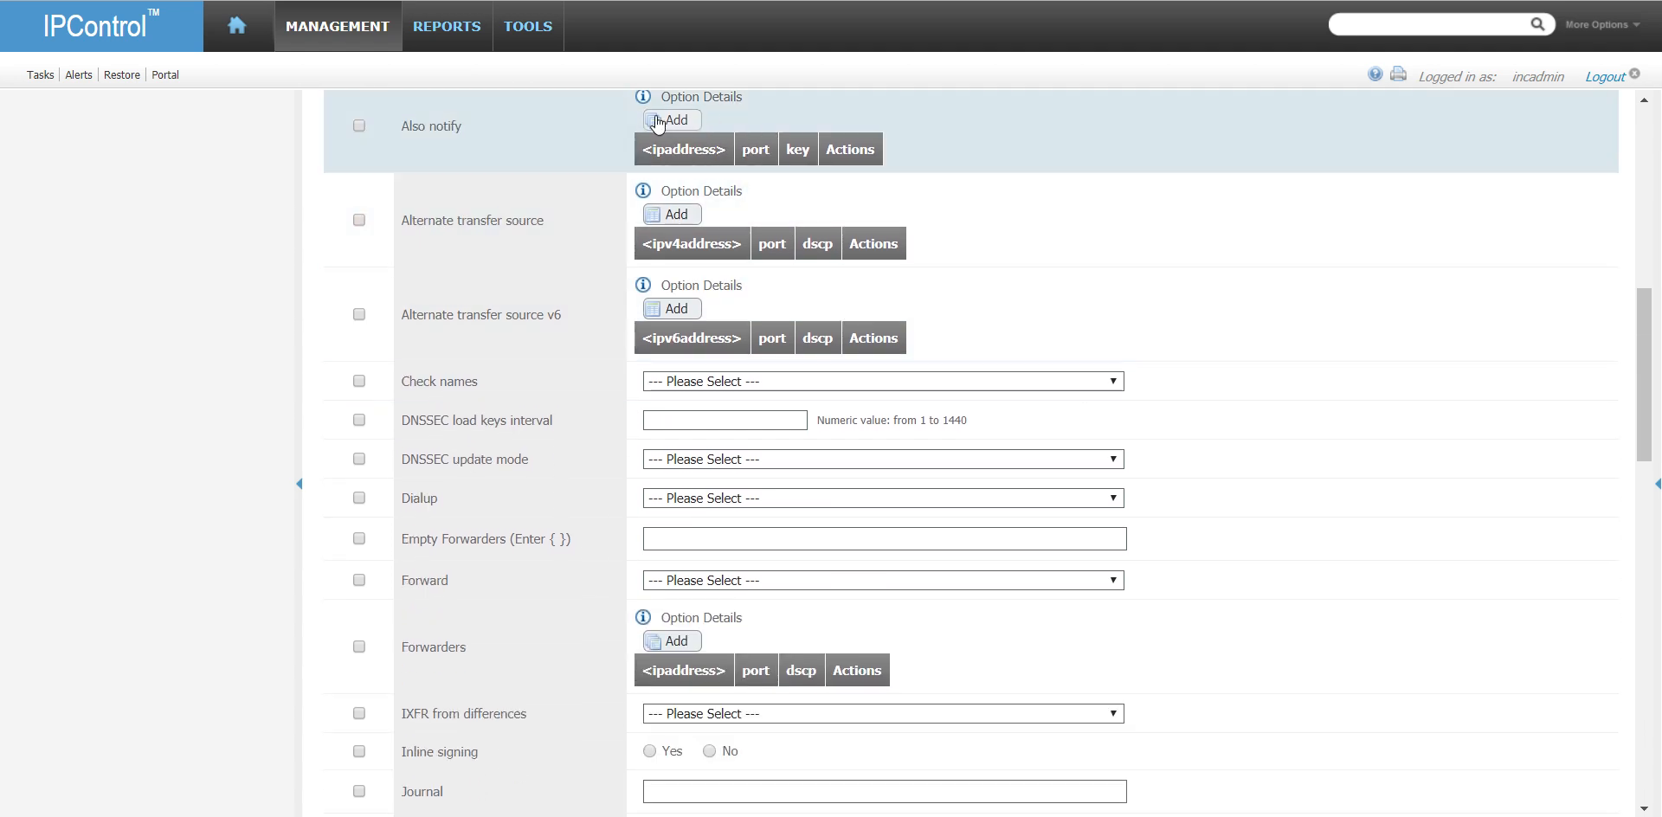
scroll(629, 317, "down", 3)
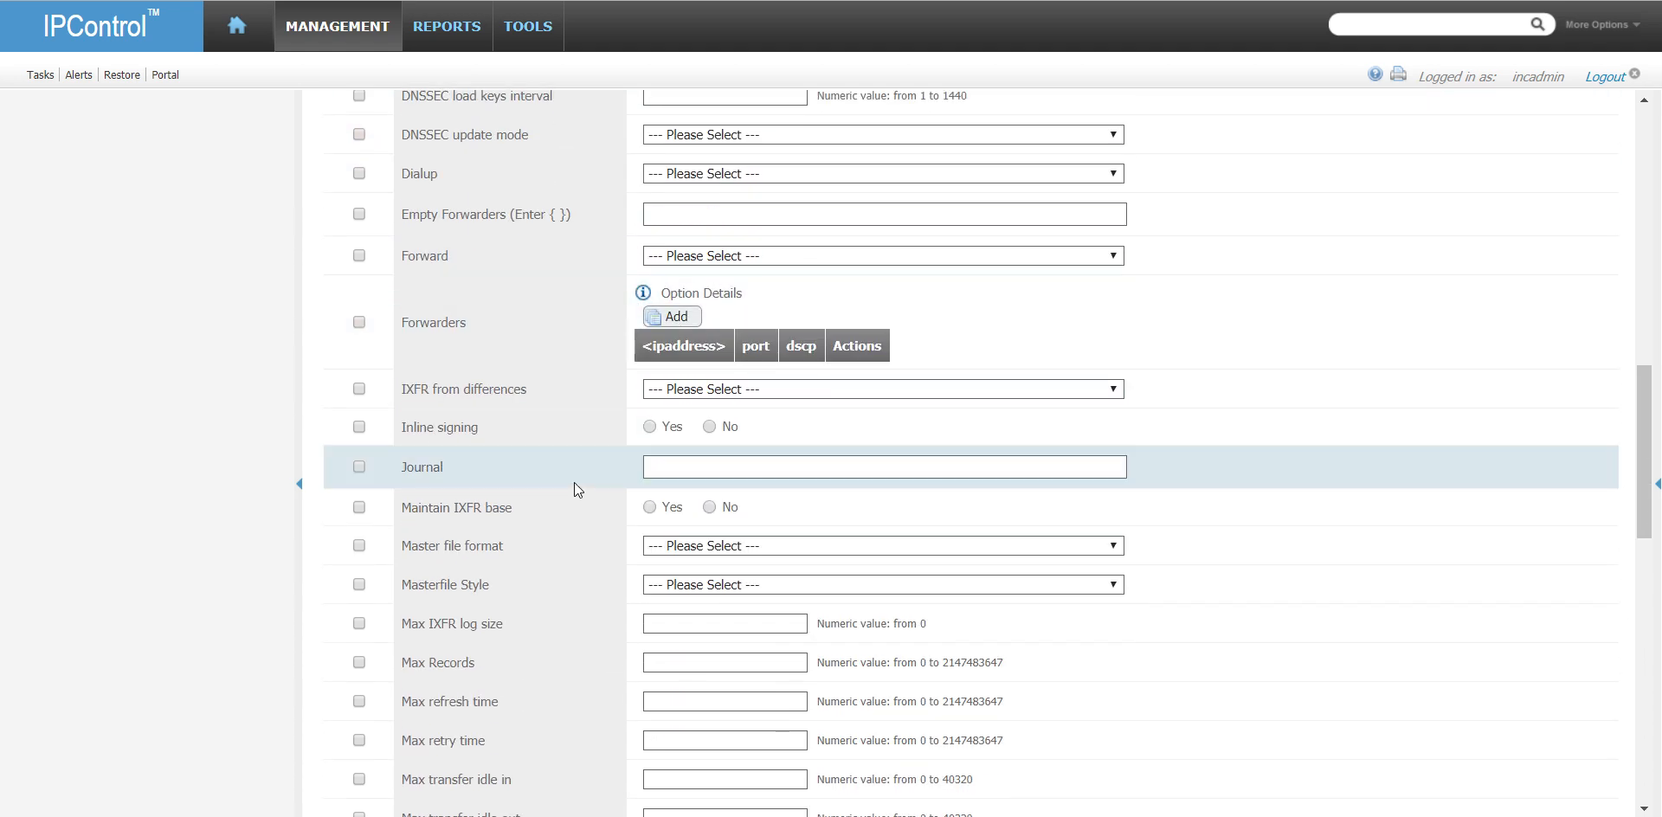
left_click(672, 546)
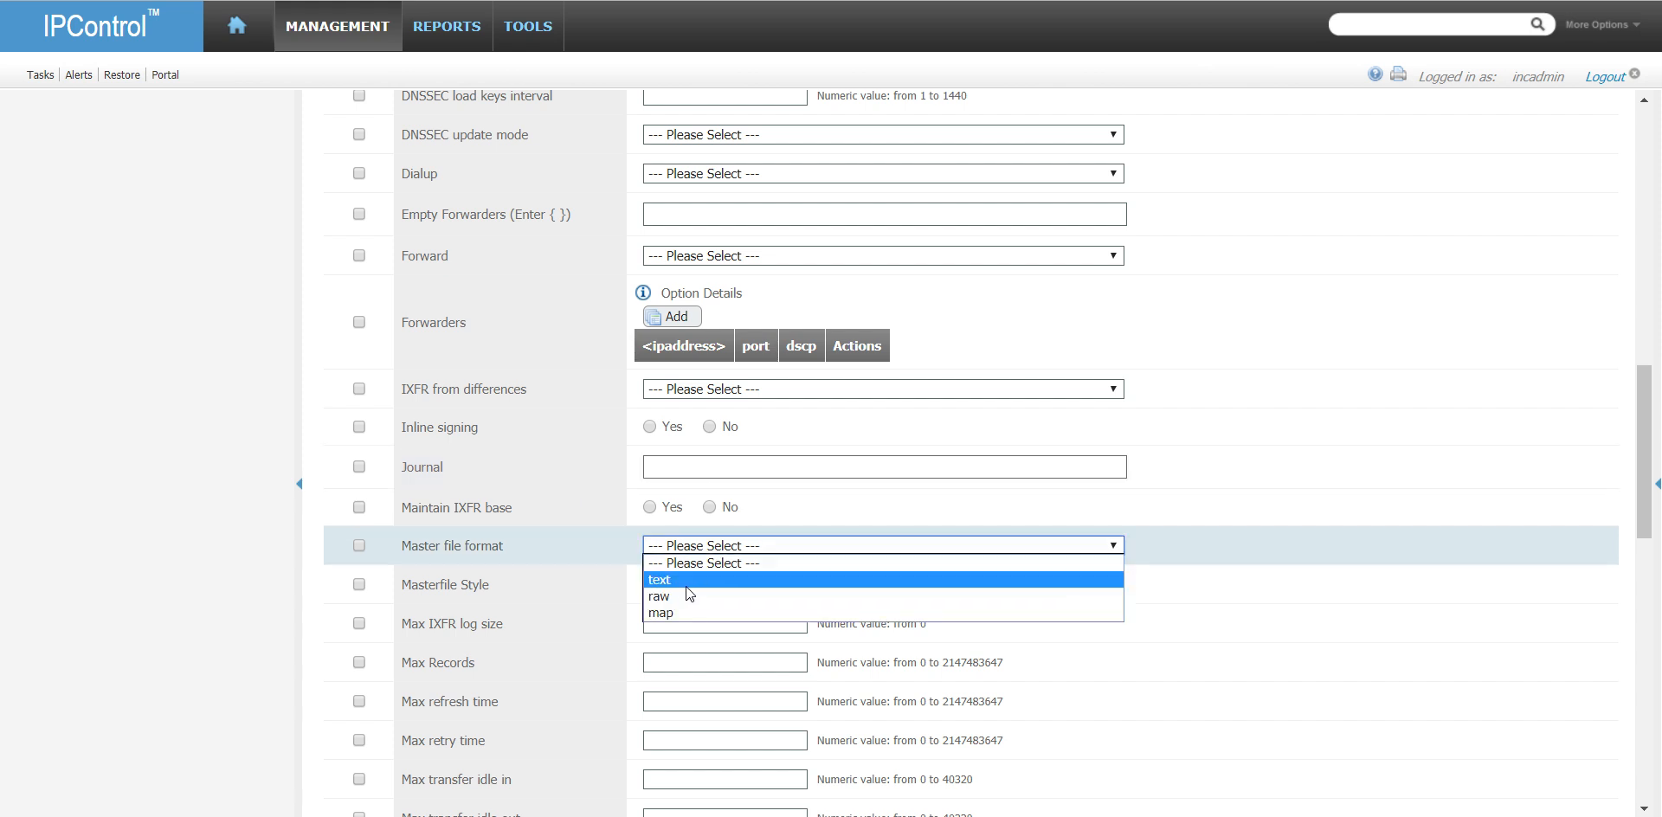
left_click(686, 585)
left_click(687, 581)
left_click(699, 616)
- Set Zone stats to Yes and save the slave profile of MasterDNSGalaxy
scroll(1144, 598, "down", 10)
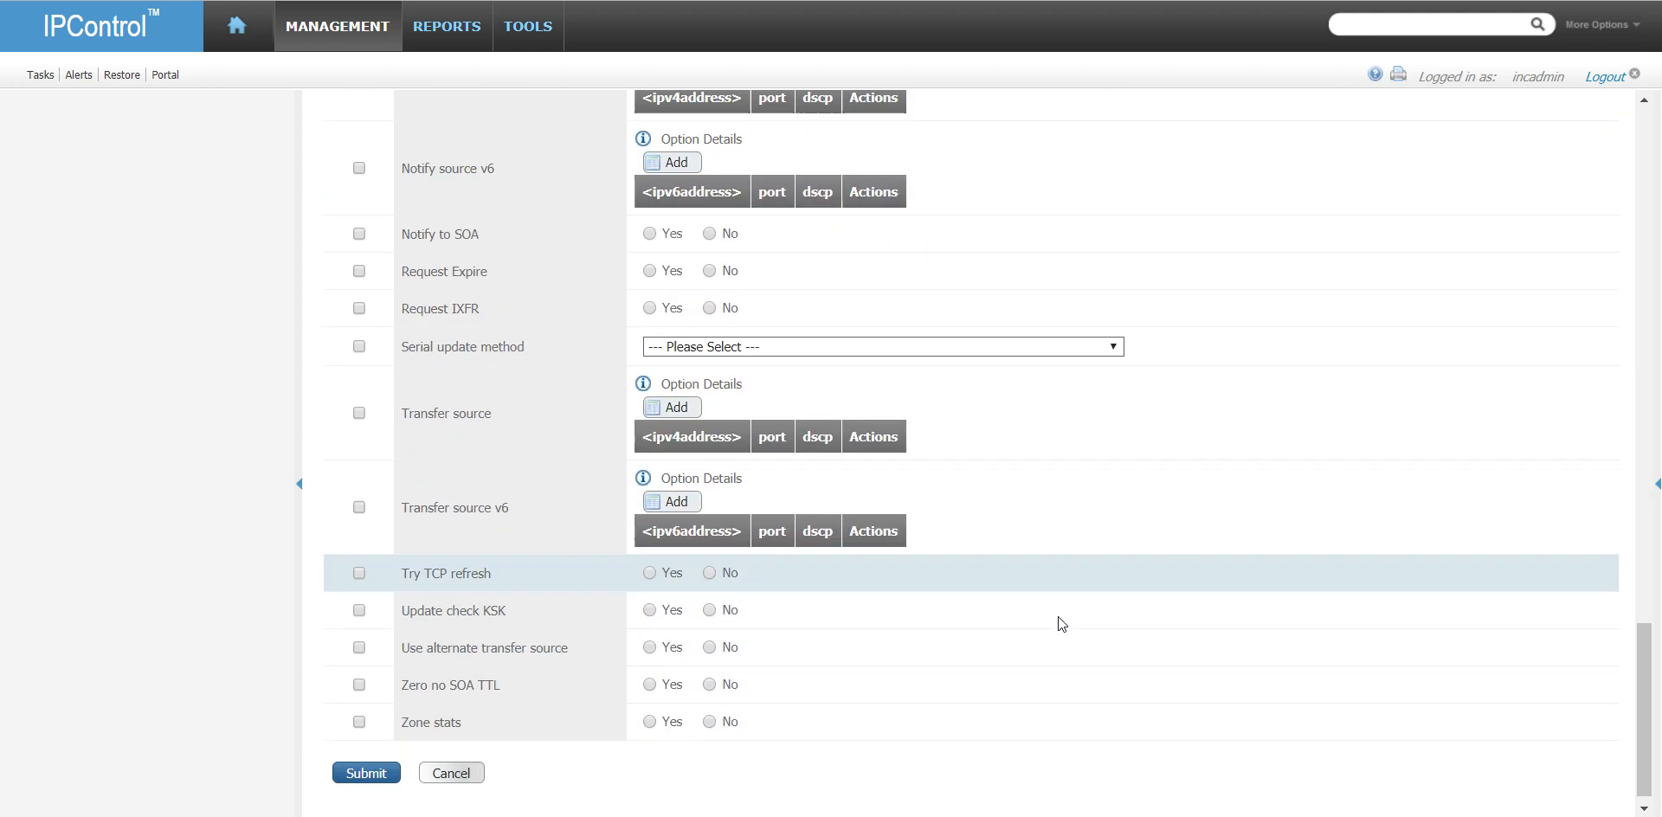
left_click(651, 723)
left_click(366, 773)
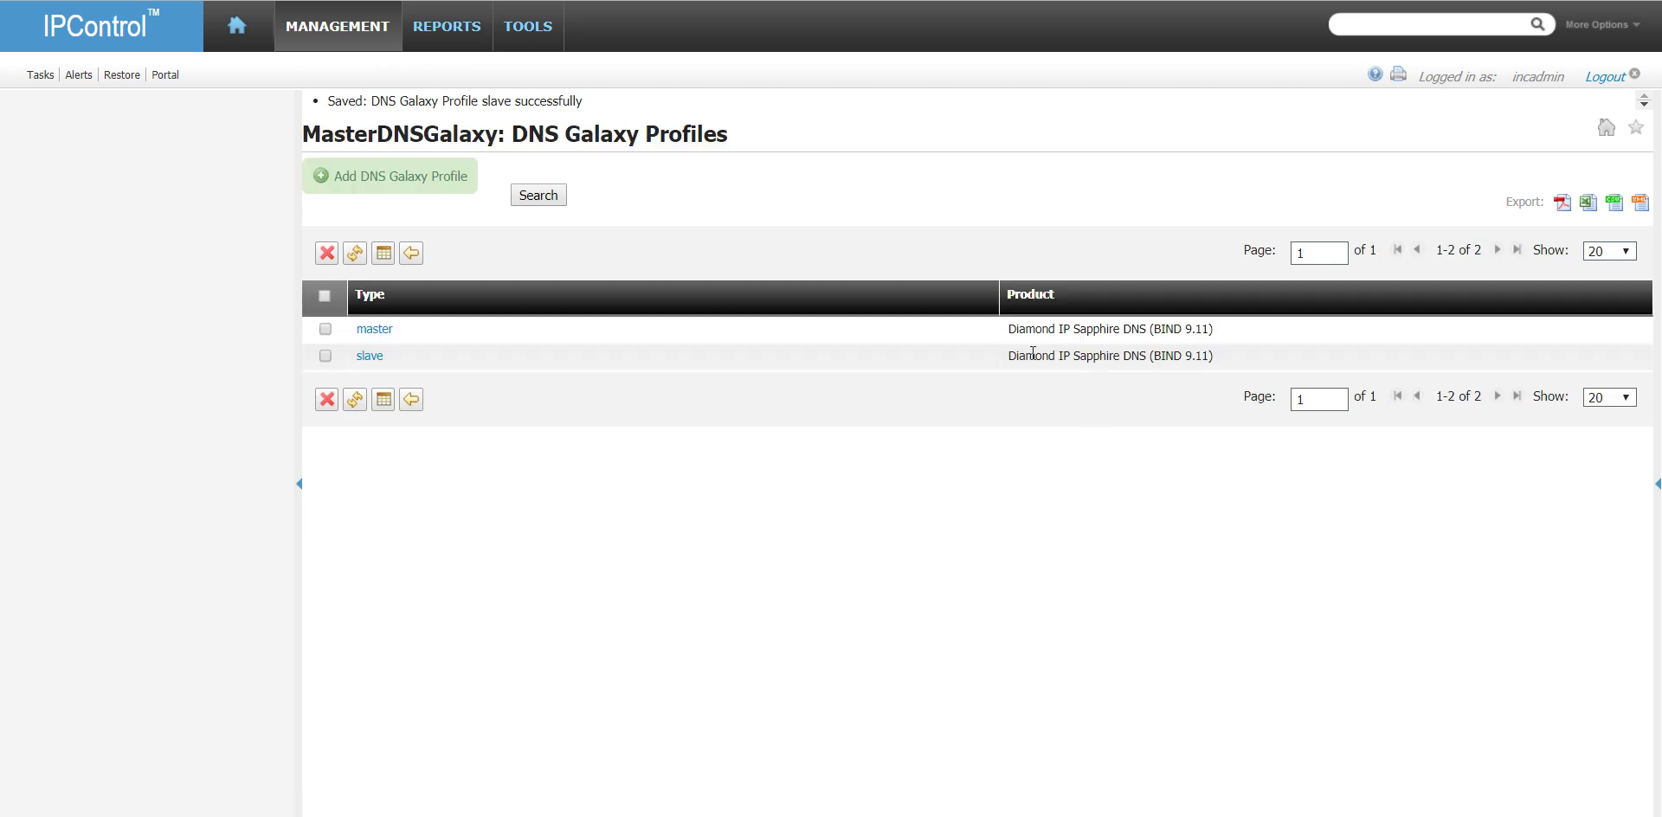
- Try to add the domain home.local to MasterDNSGalaxy with the GalaxyDefault view
left_click(414, 396)
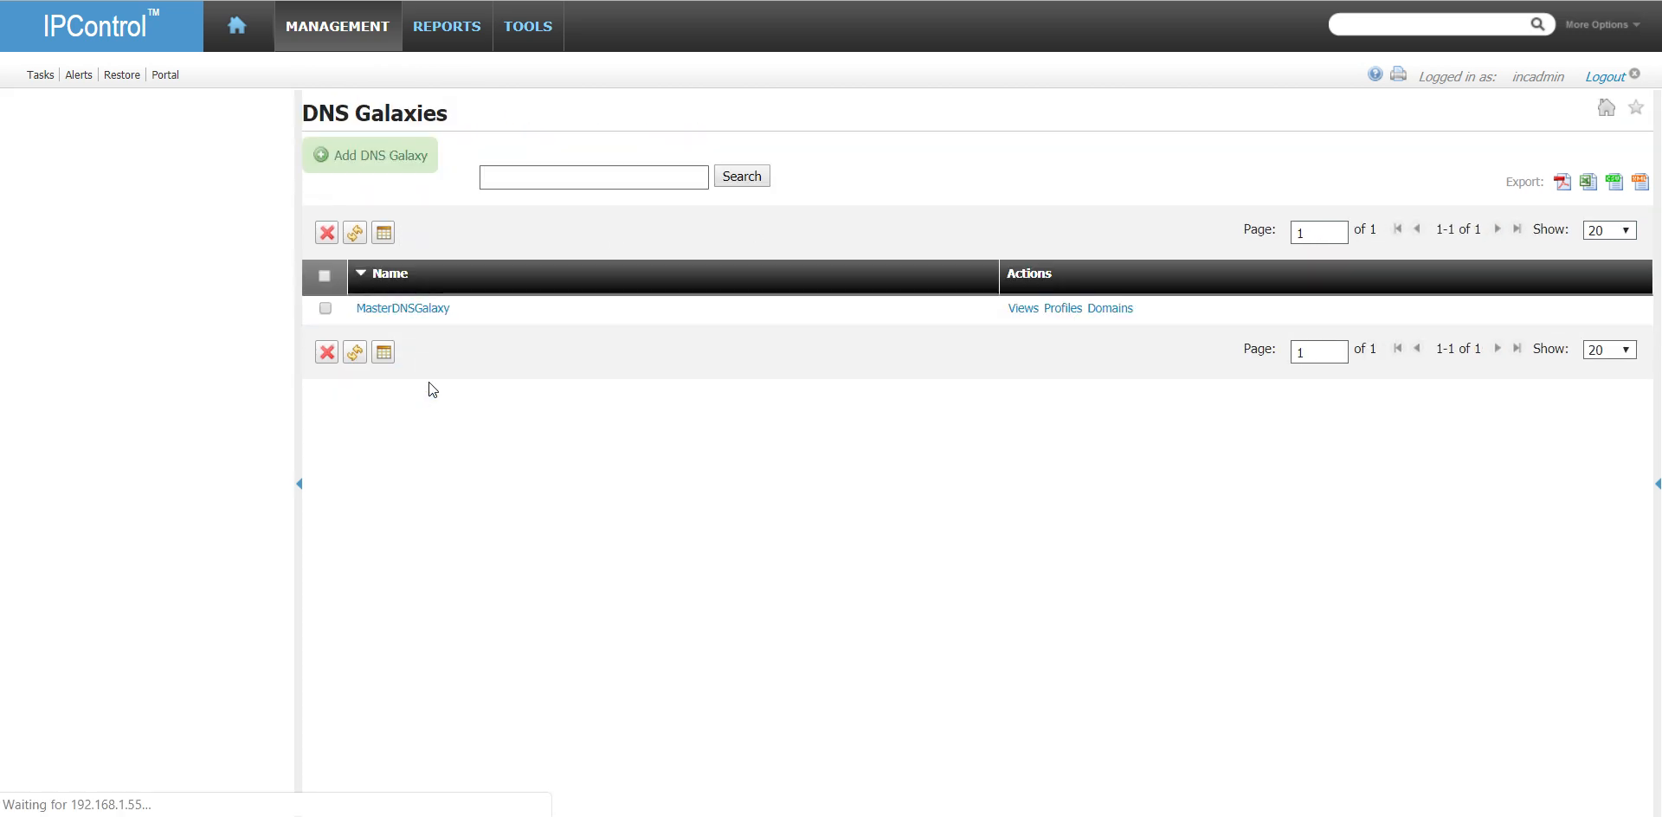
left_click(1110, 309)
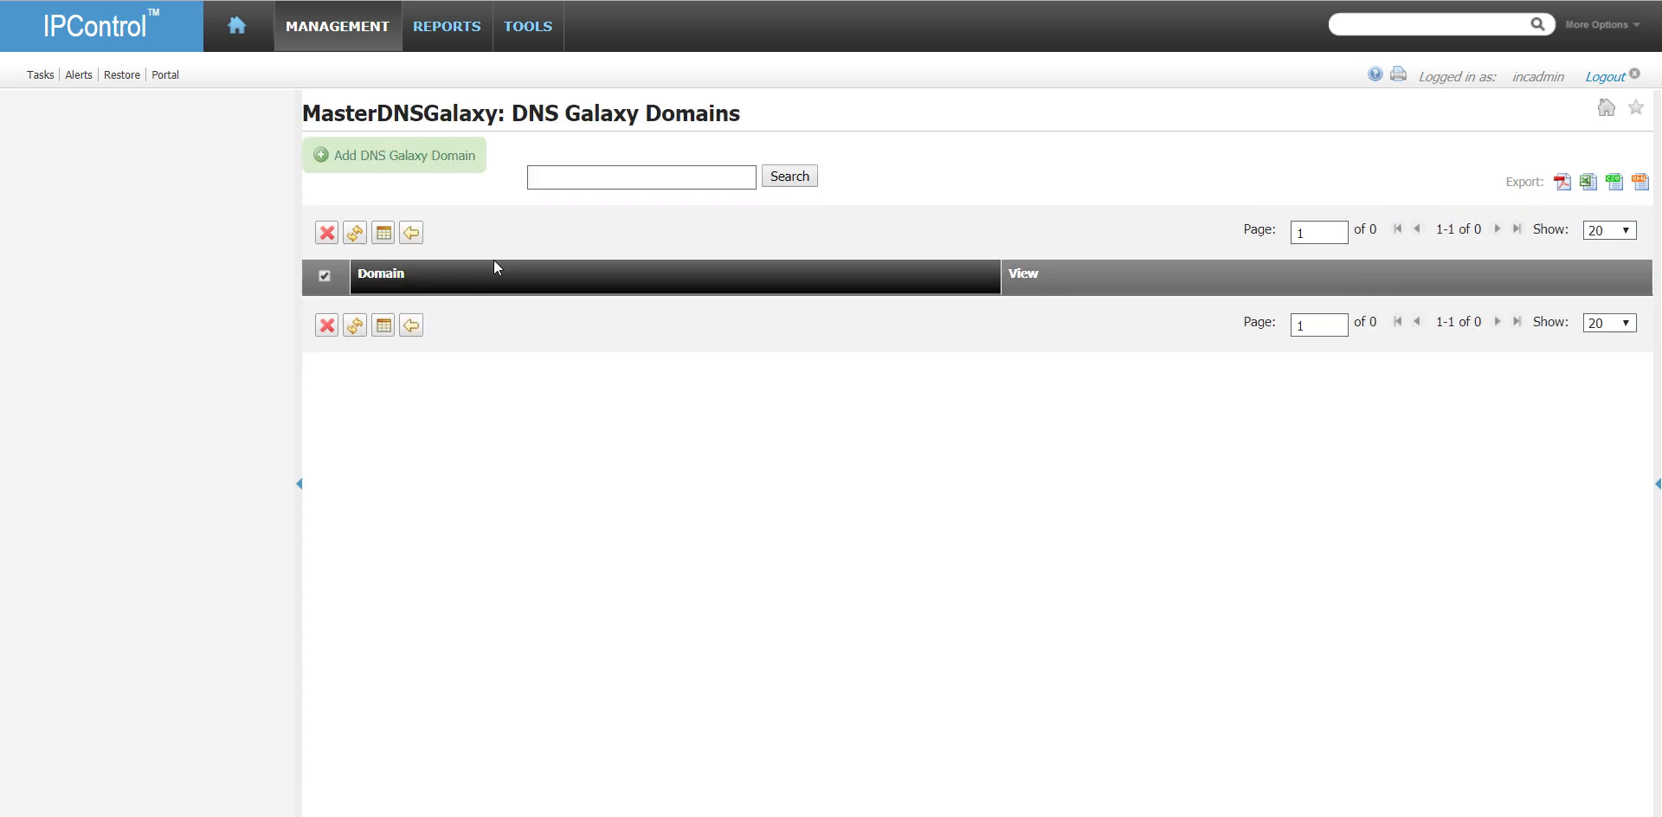
left_click(430, 161)
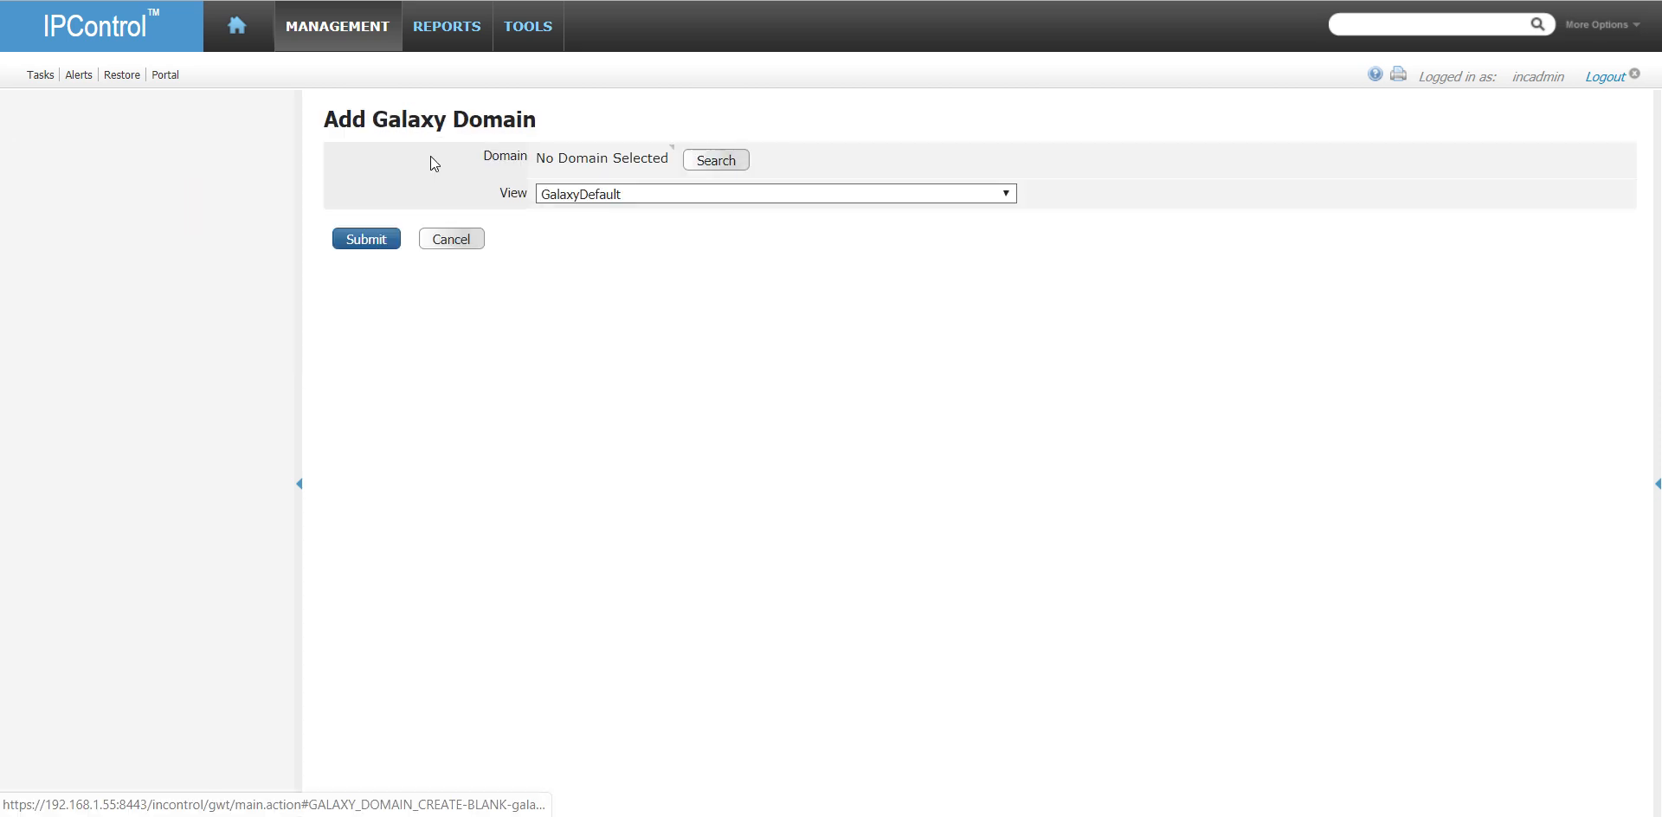
left_click(716, 162)
left_click(628, 473)
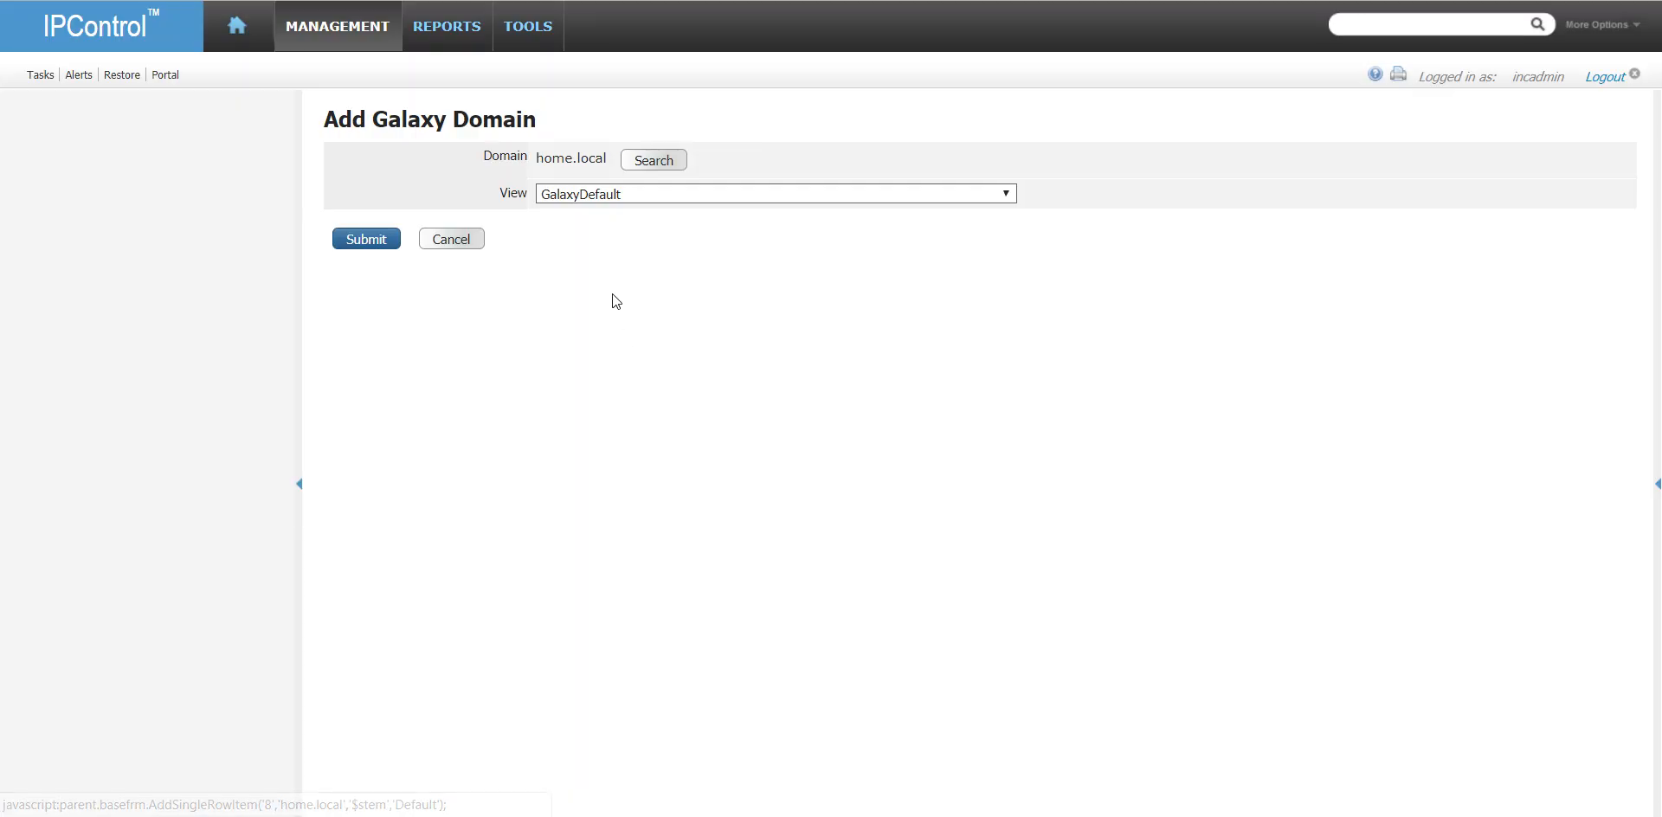
left_click(617, 194)
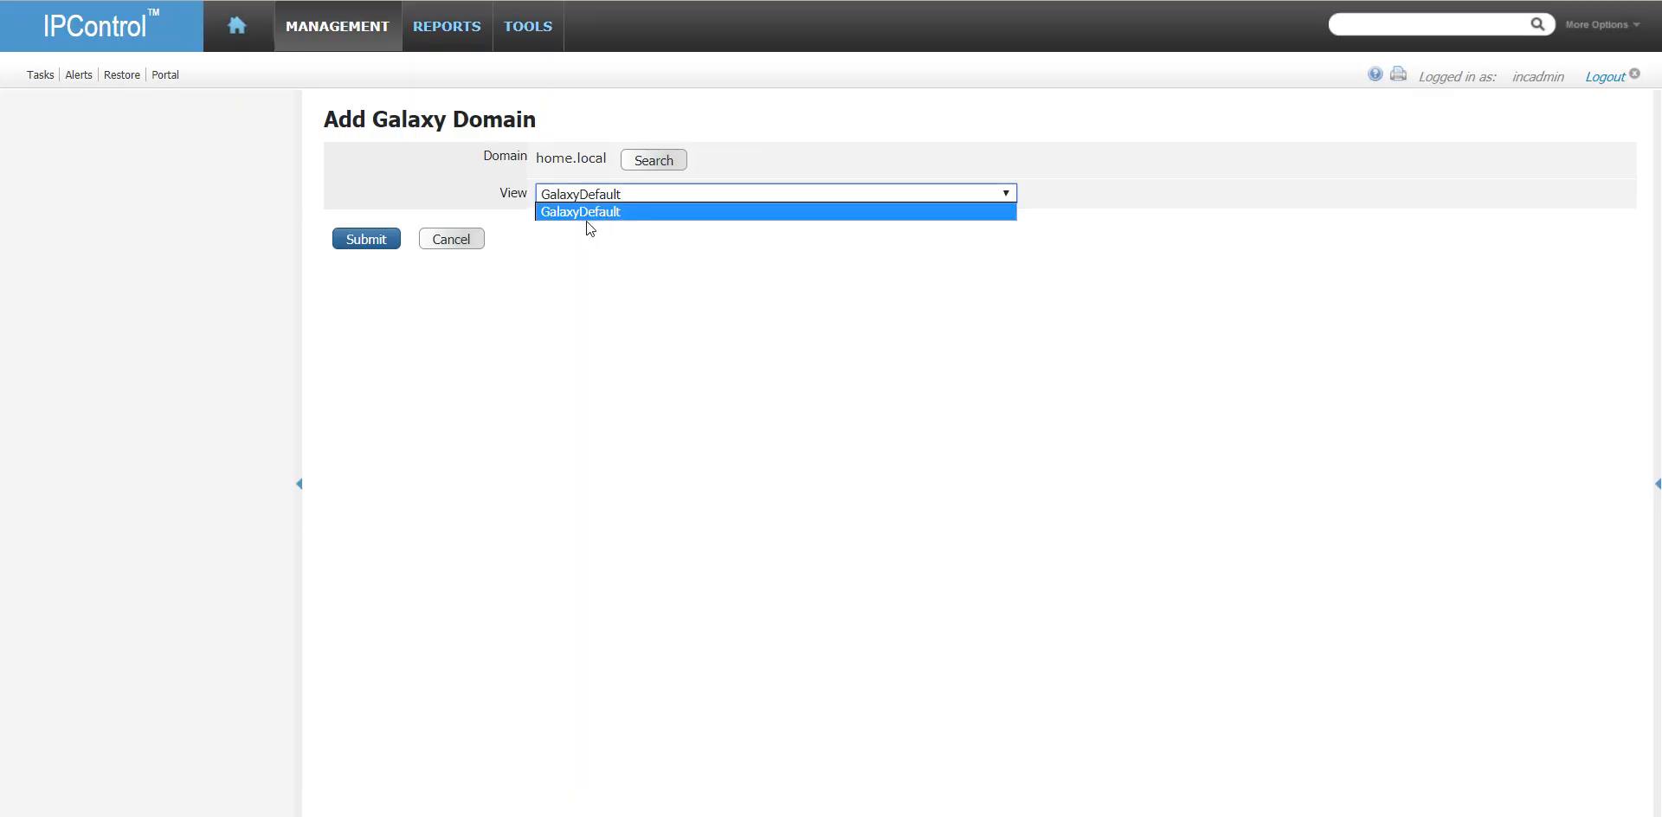
left_click(366, 242)
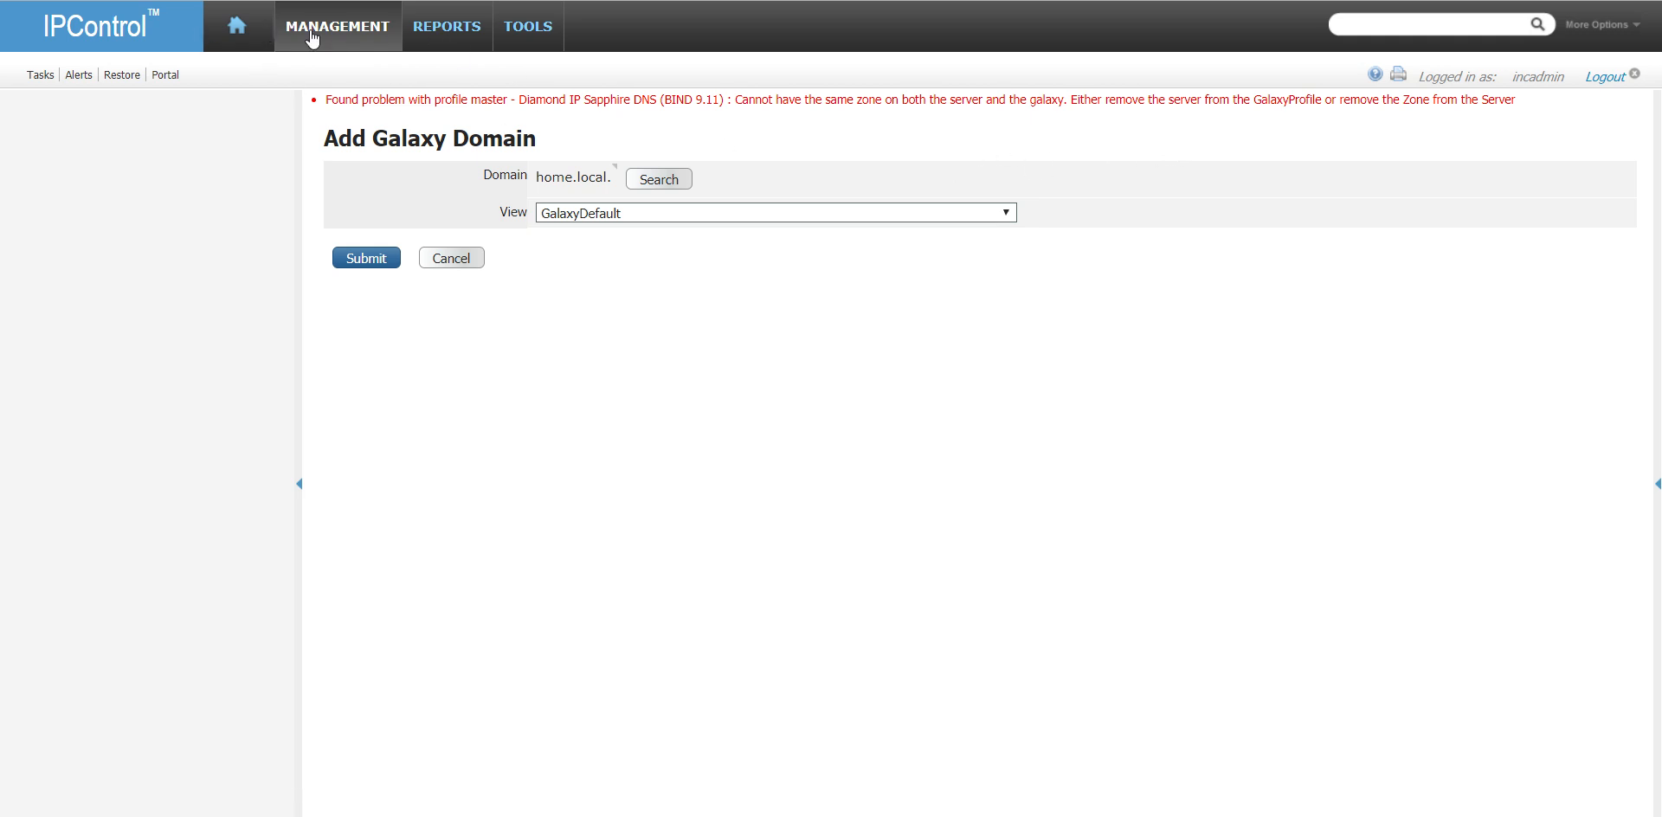
- Delete the zones 168.192.in-addr.arpa and home.local from the DNS server vm-dns1.home.local
mouse_move(320, 26)
left_click(532, 100)
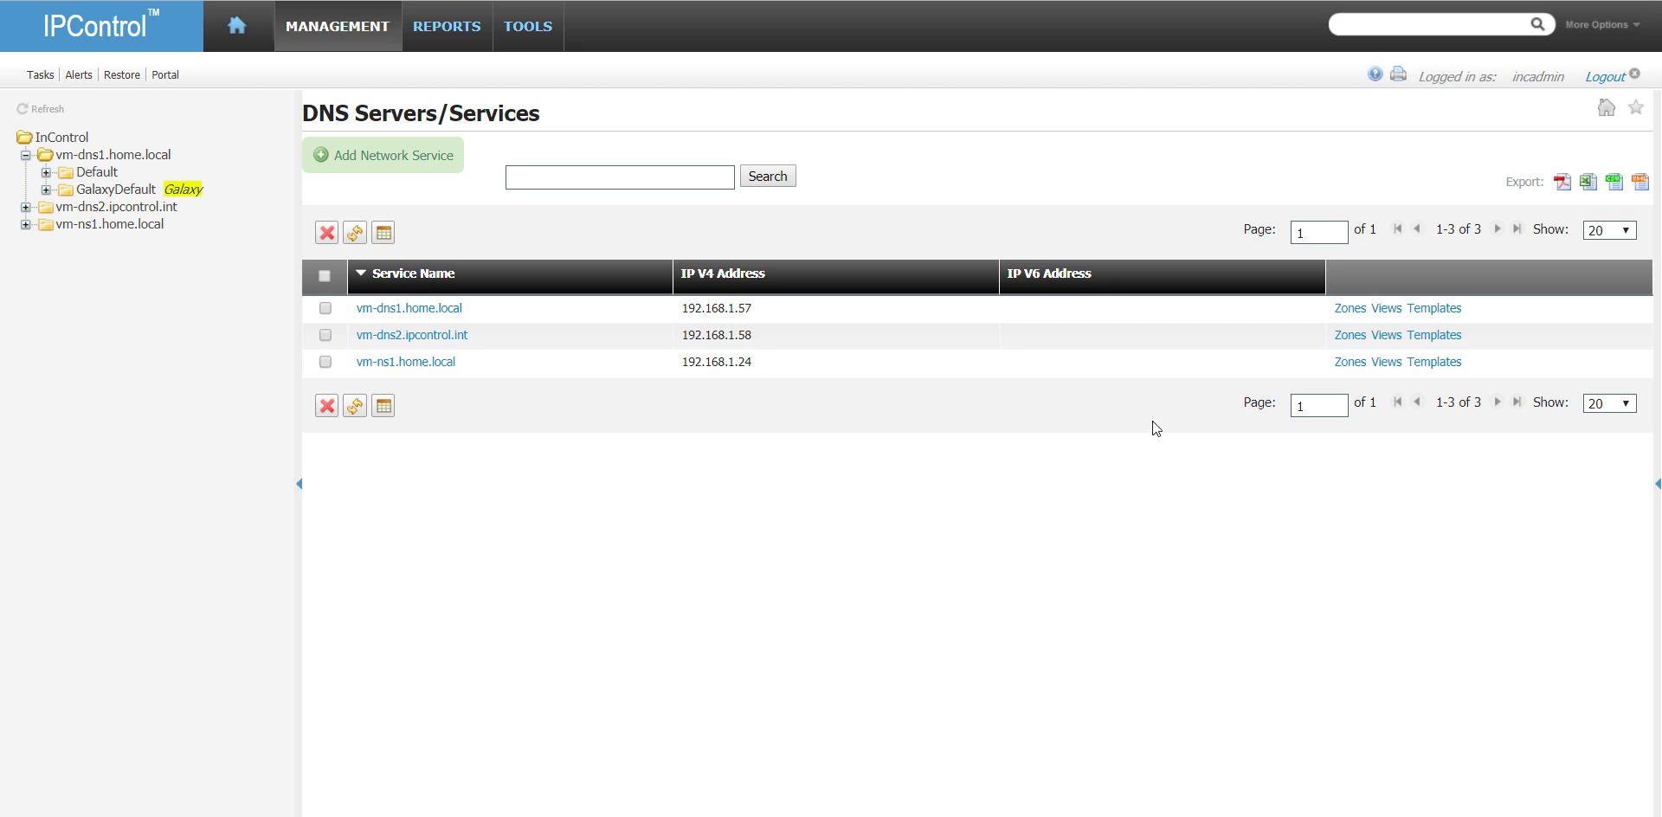
left_click(1347, 313)
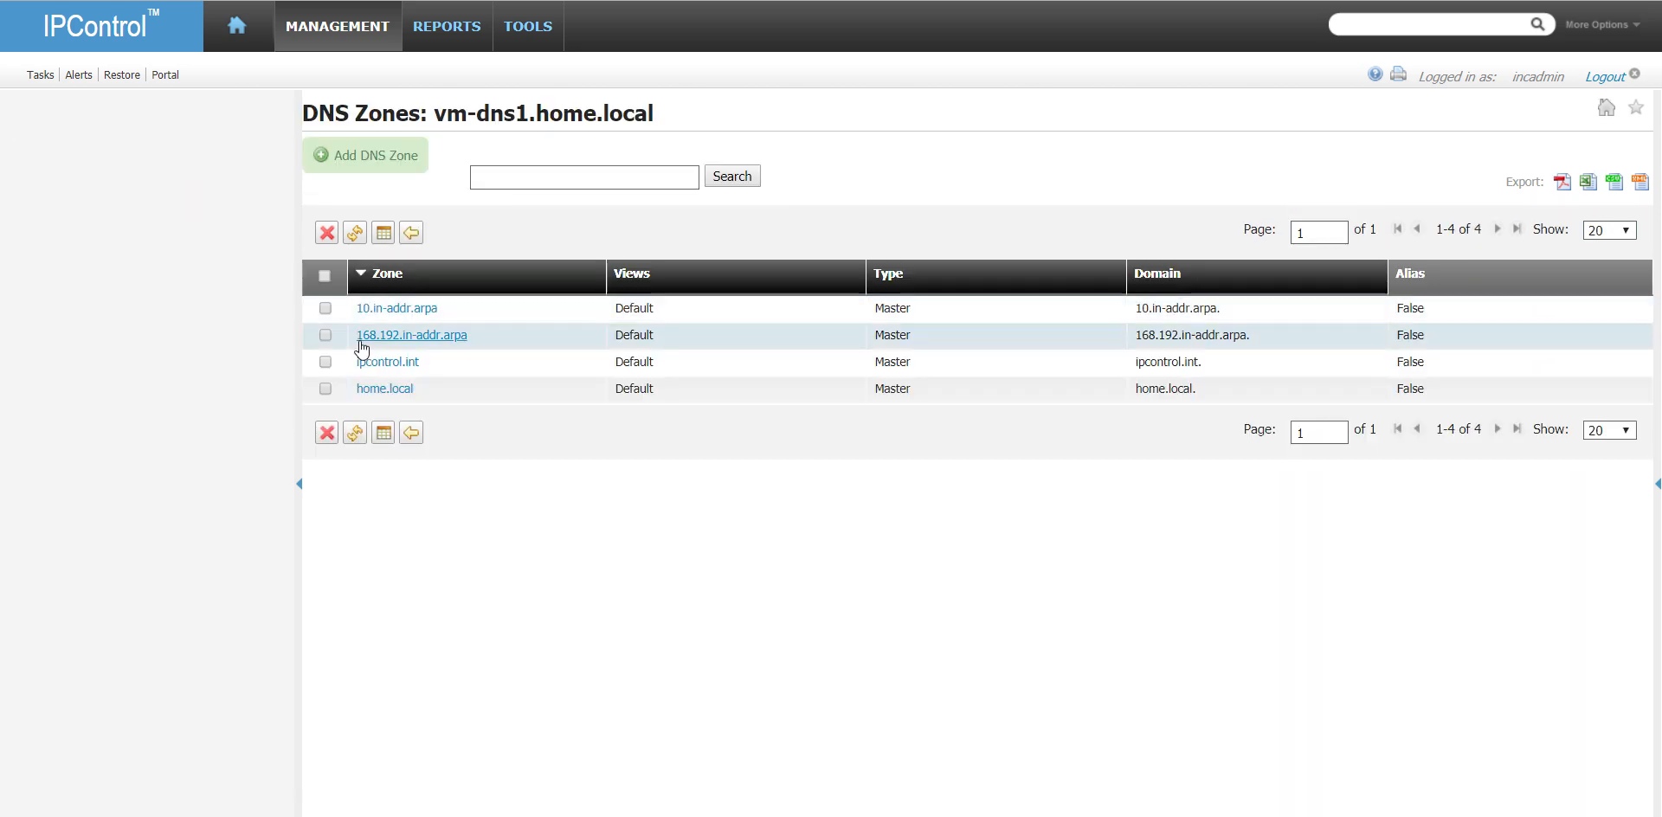
left_click(325, 335)
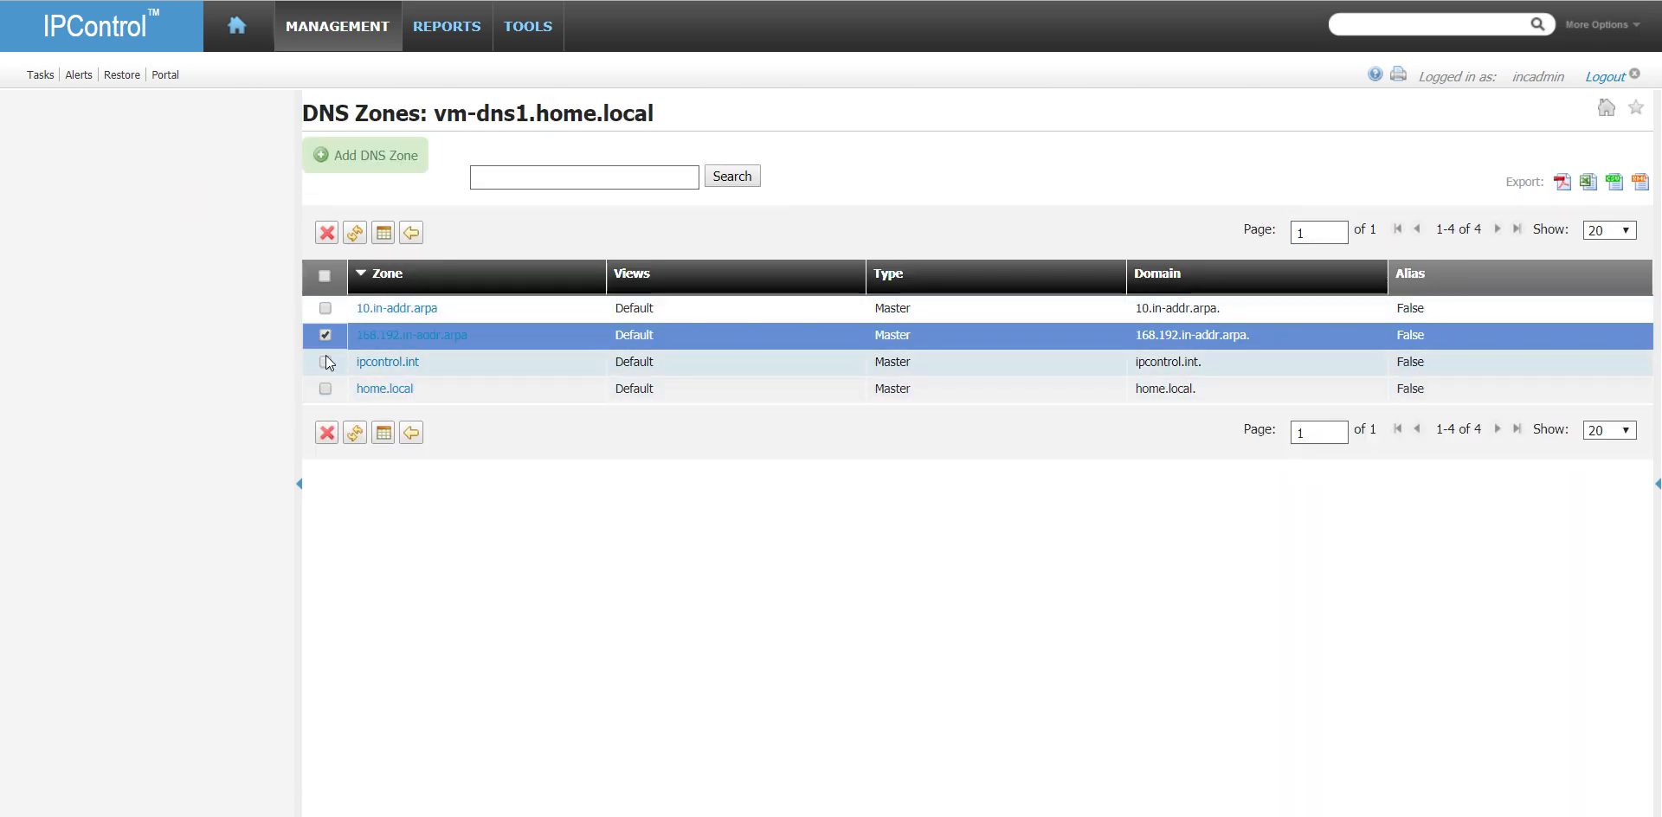
left_click(326, 388)
left_click(326, 433)
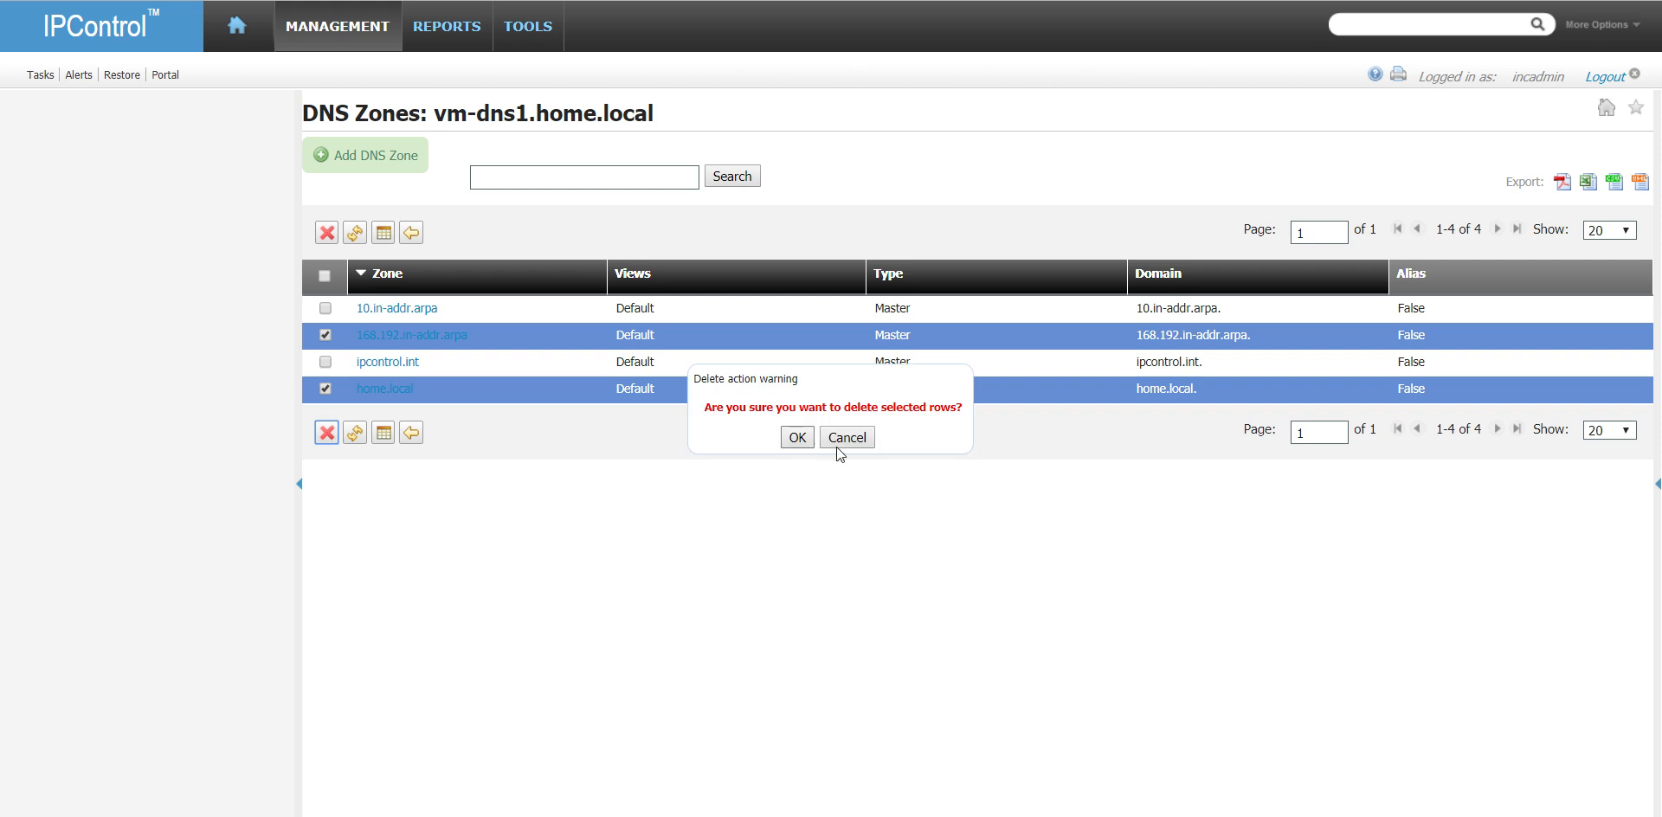
left_click(797, 438)
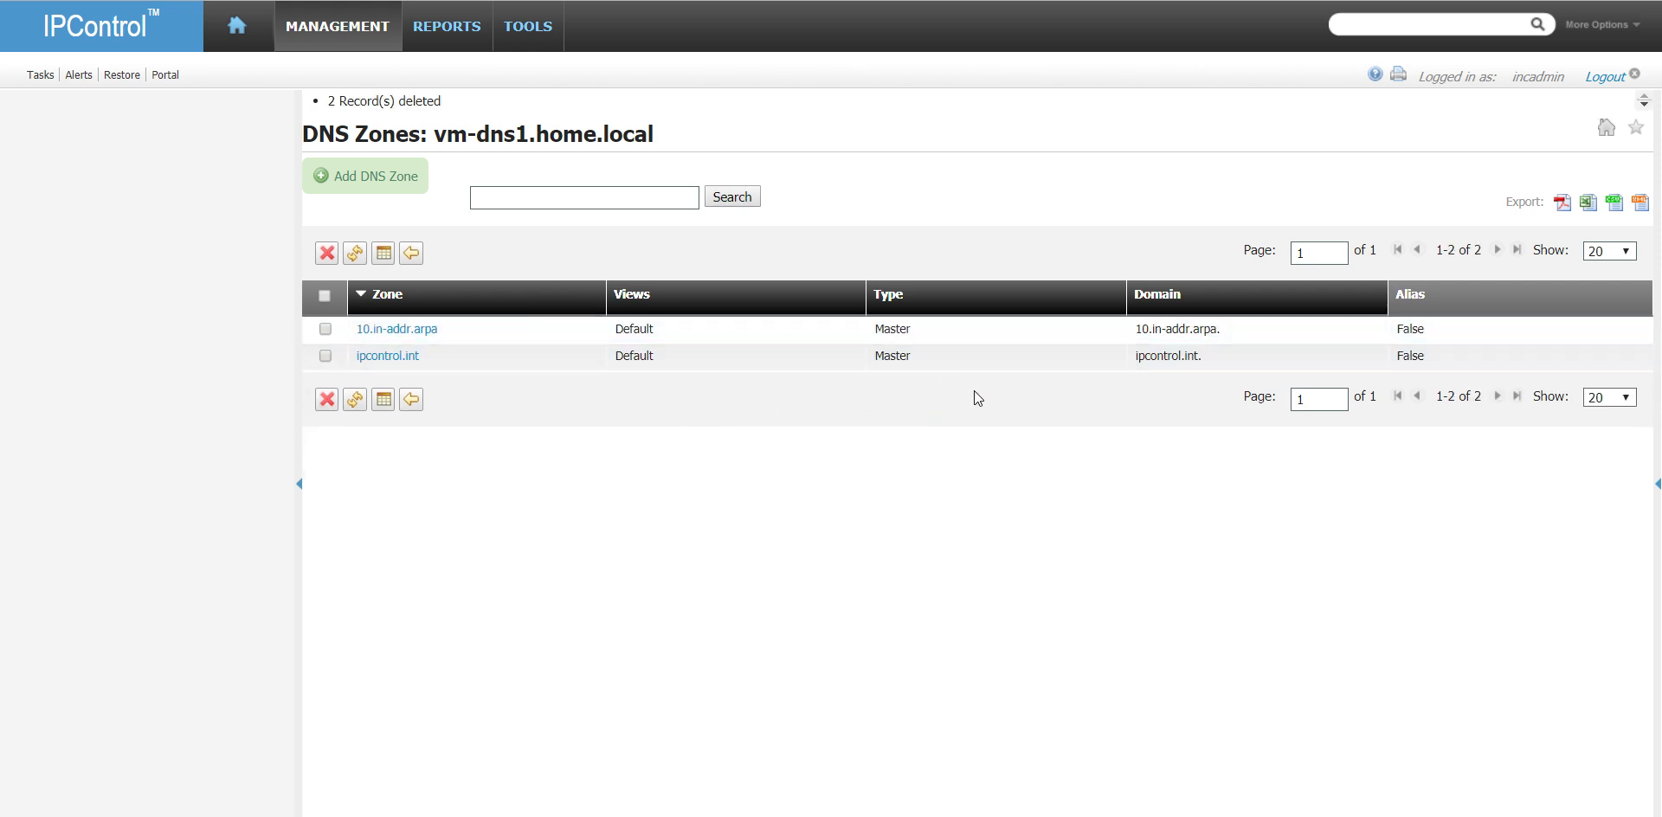
- Return to the DNS galaxies and add the domain home.local to MasterDNSGalaxy with the GalaxyDefault view
left_click(346, 30)
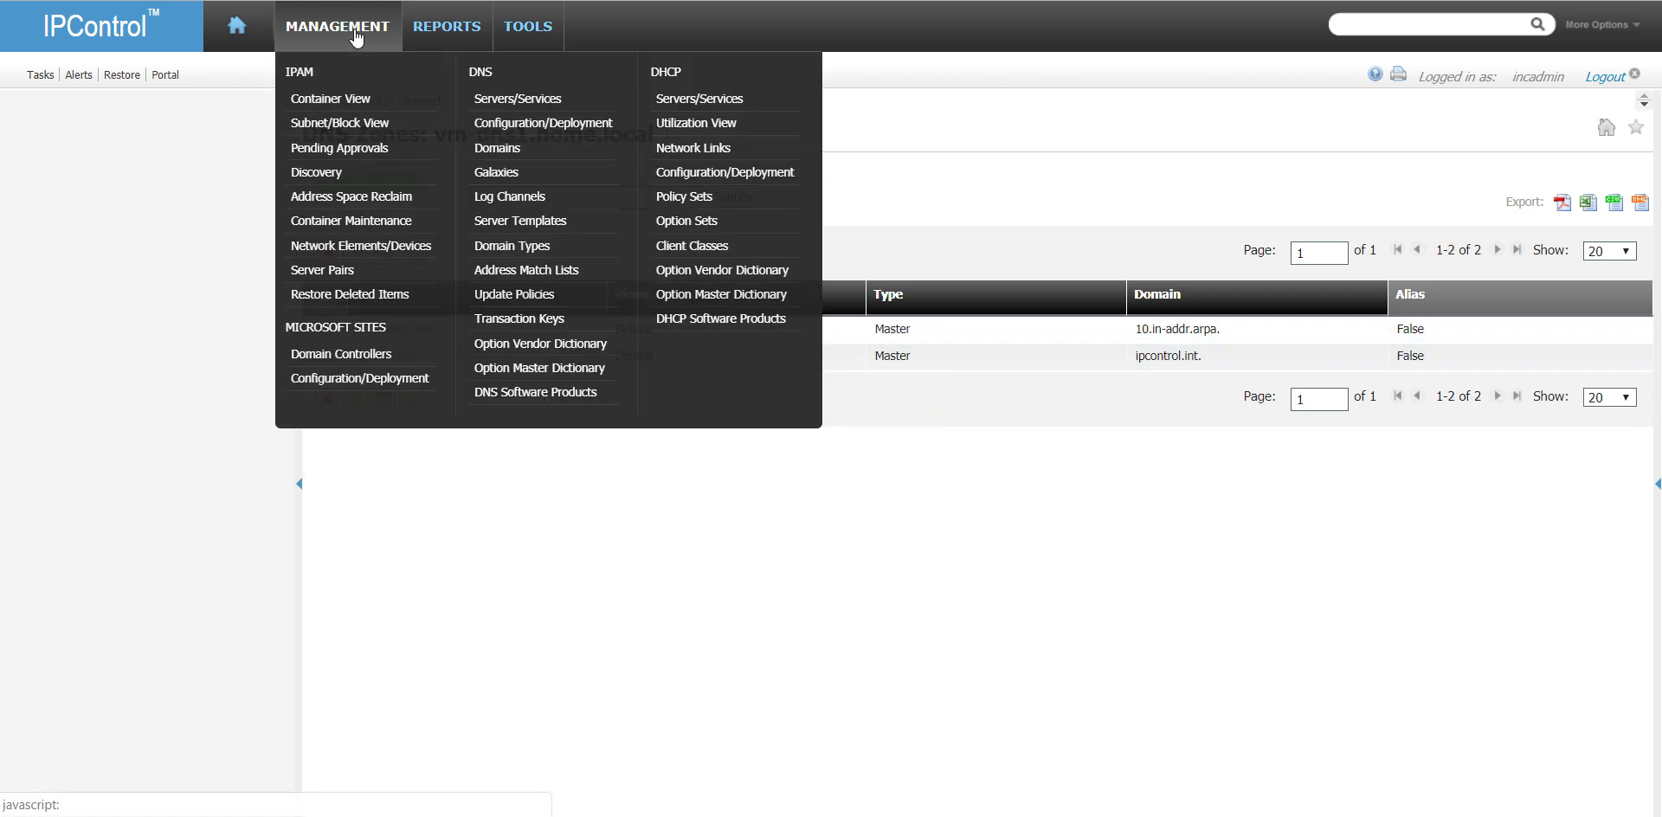
left_click(529, 172)
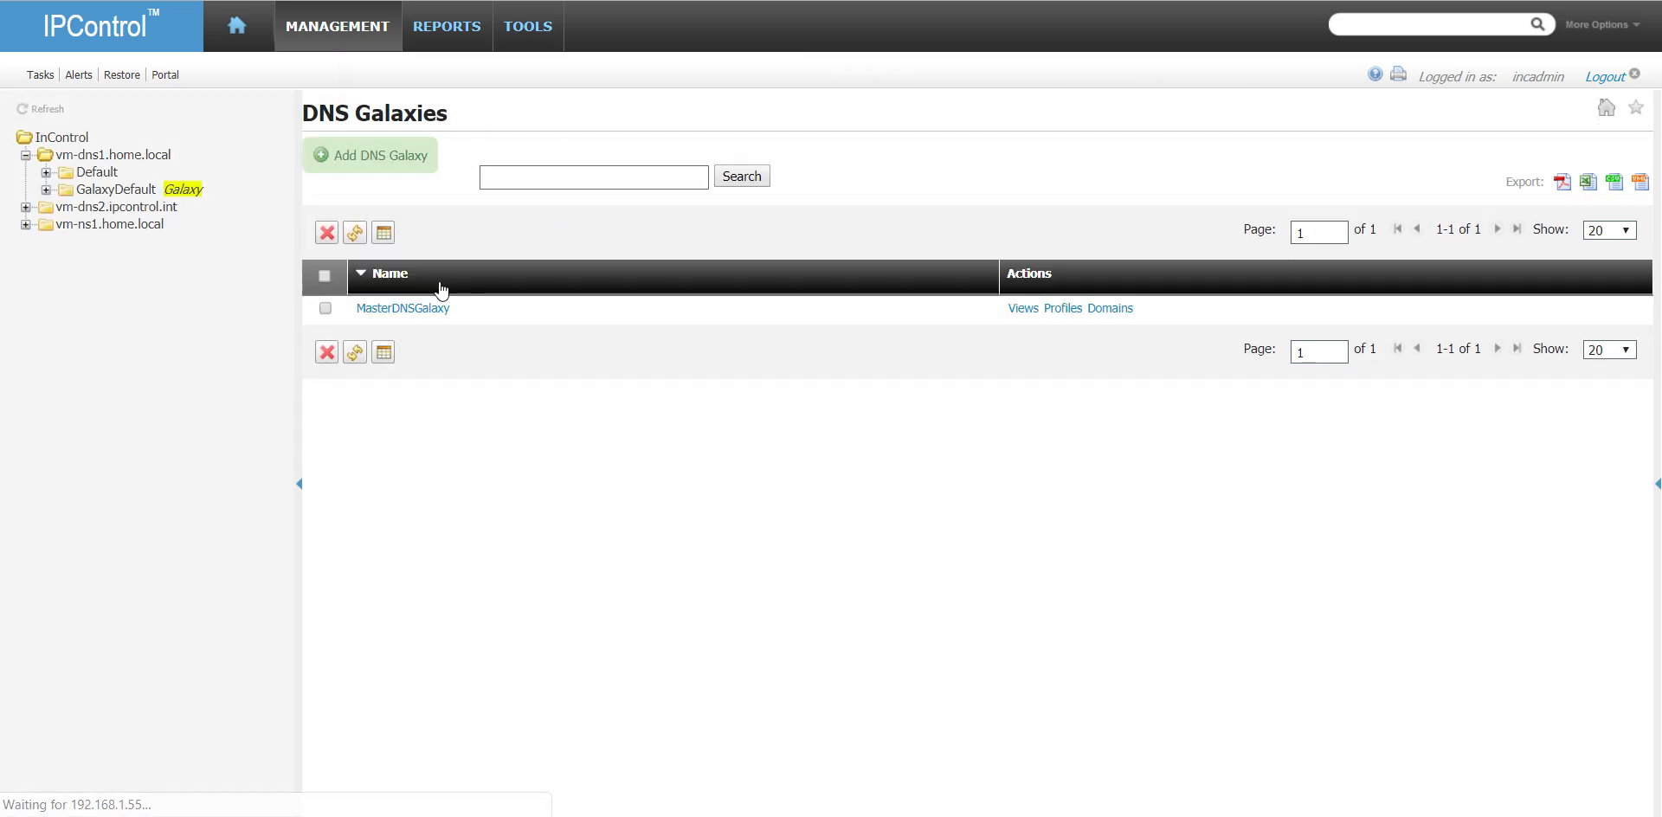
left_click(1117, 310)
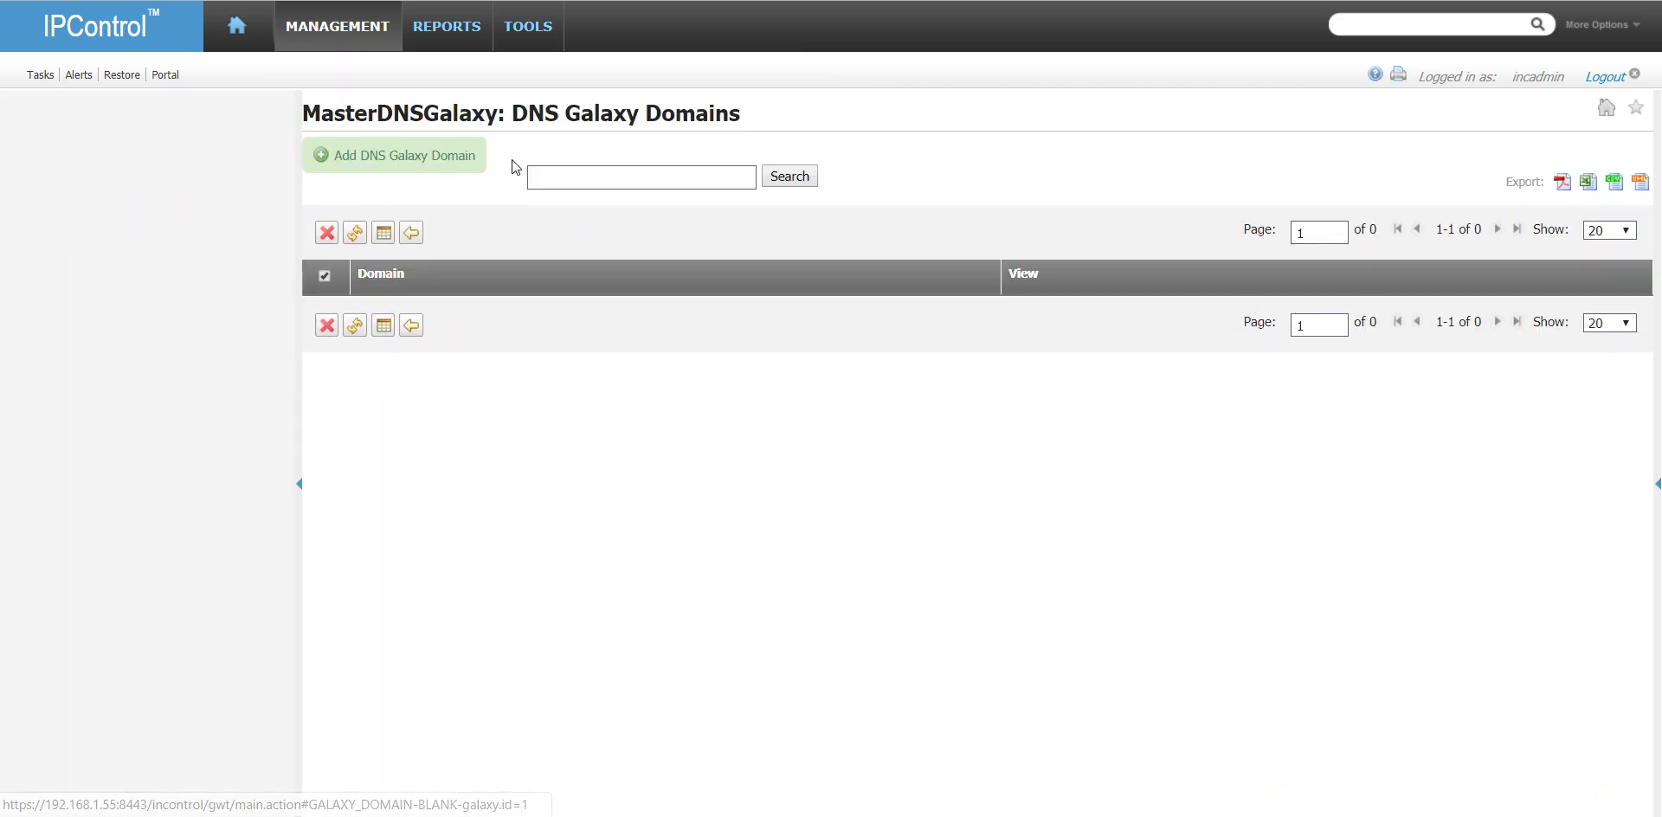
left_click(450, 149)
left_click(730, 162)
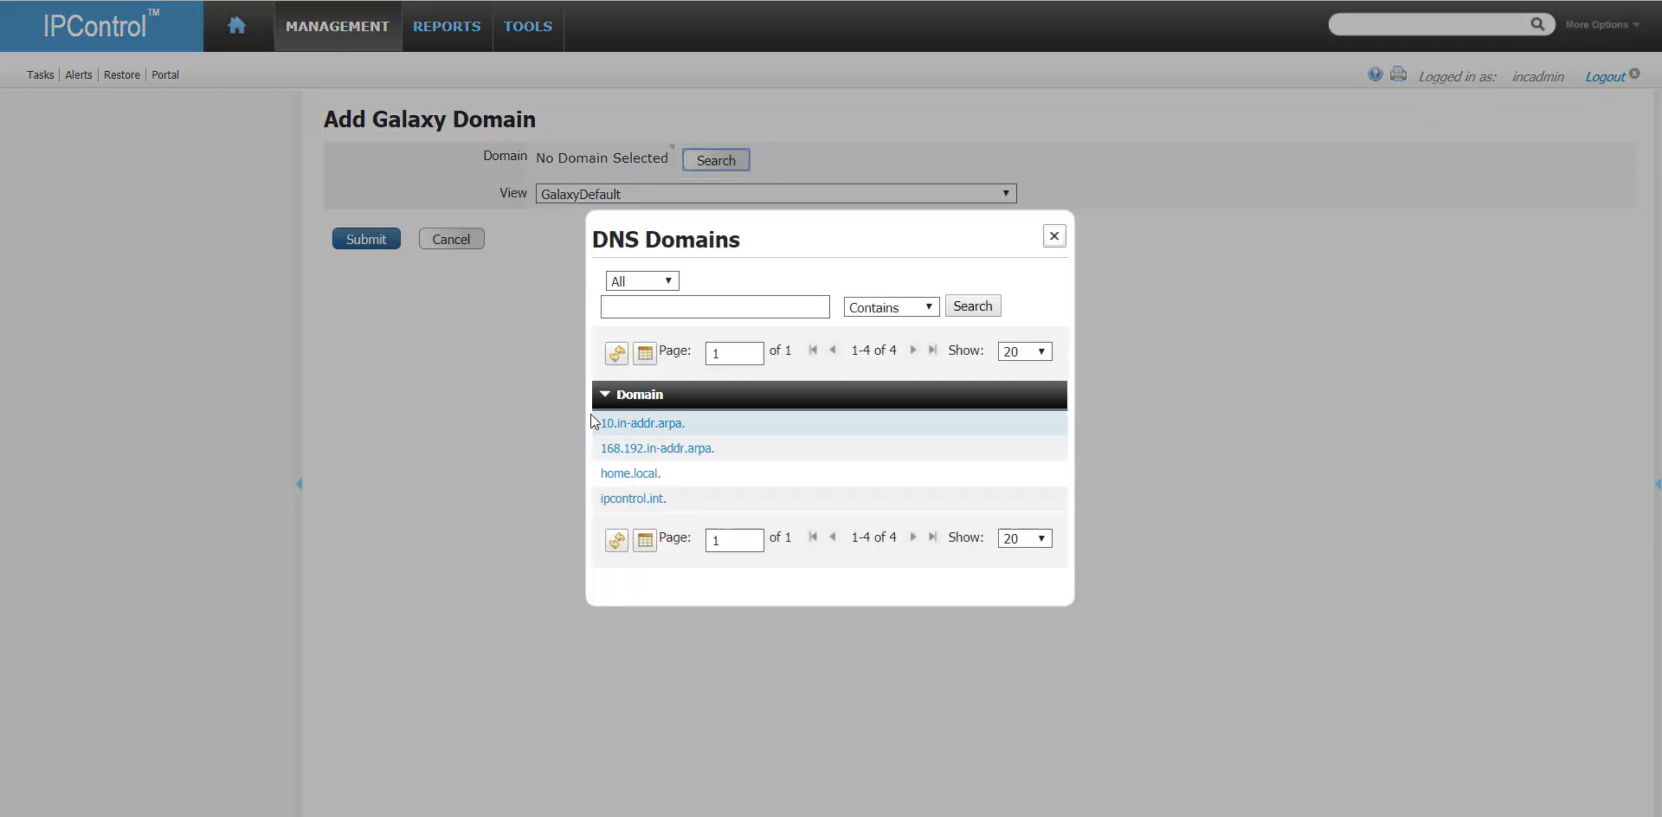
left_click(635, 472)
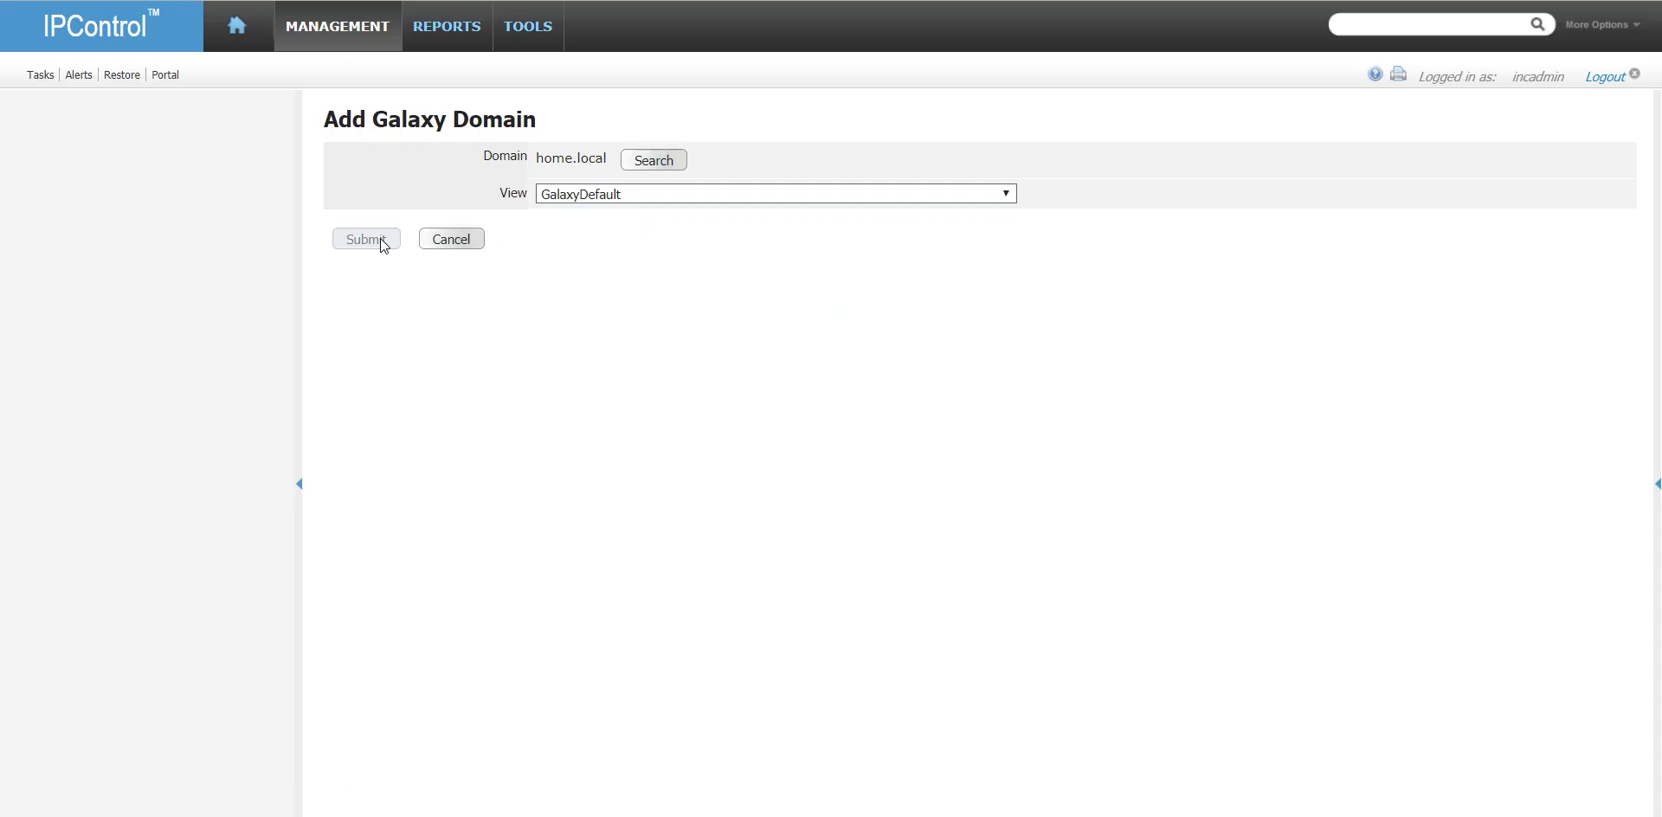
- Add the domain 168.192.in-addr.arpa to MasterDNSGalaxy with the GalaxyDefault view and return to the DNS galaxies
left_click(436, 161)
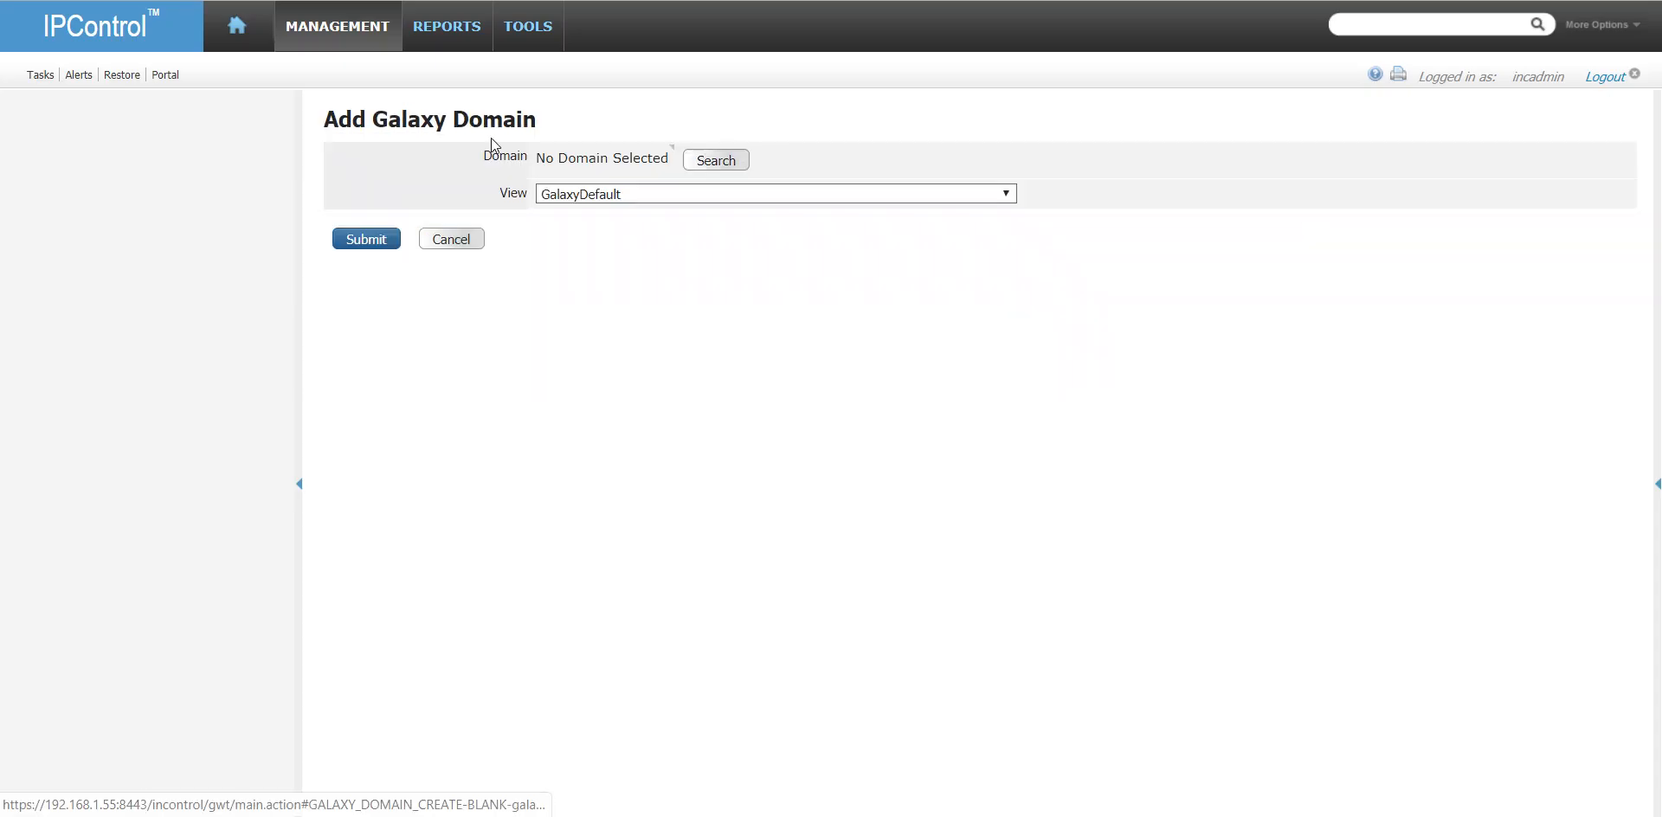
left_click(709, 161)
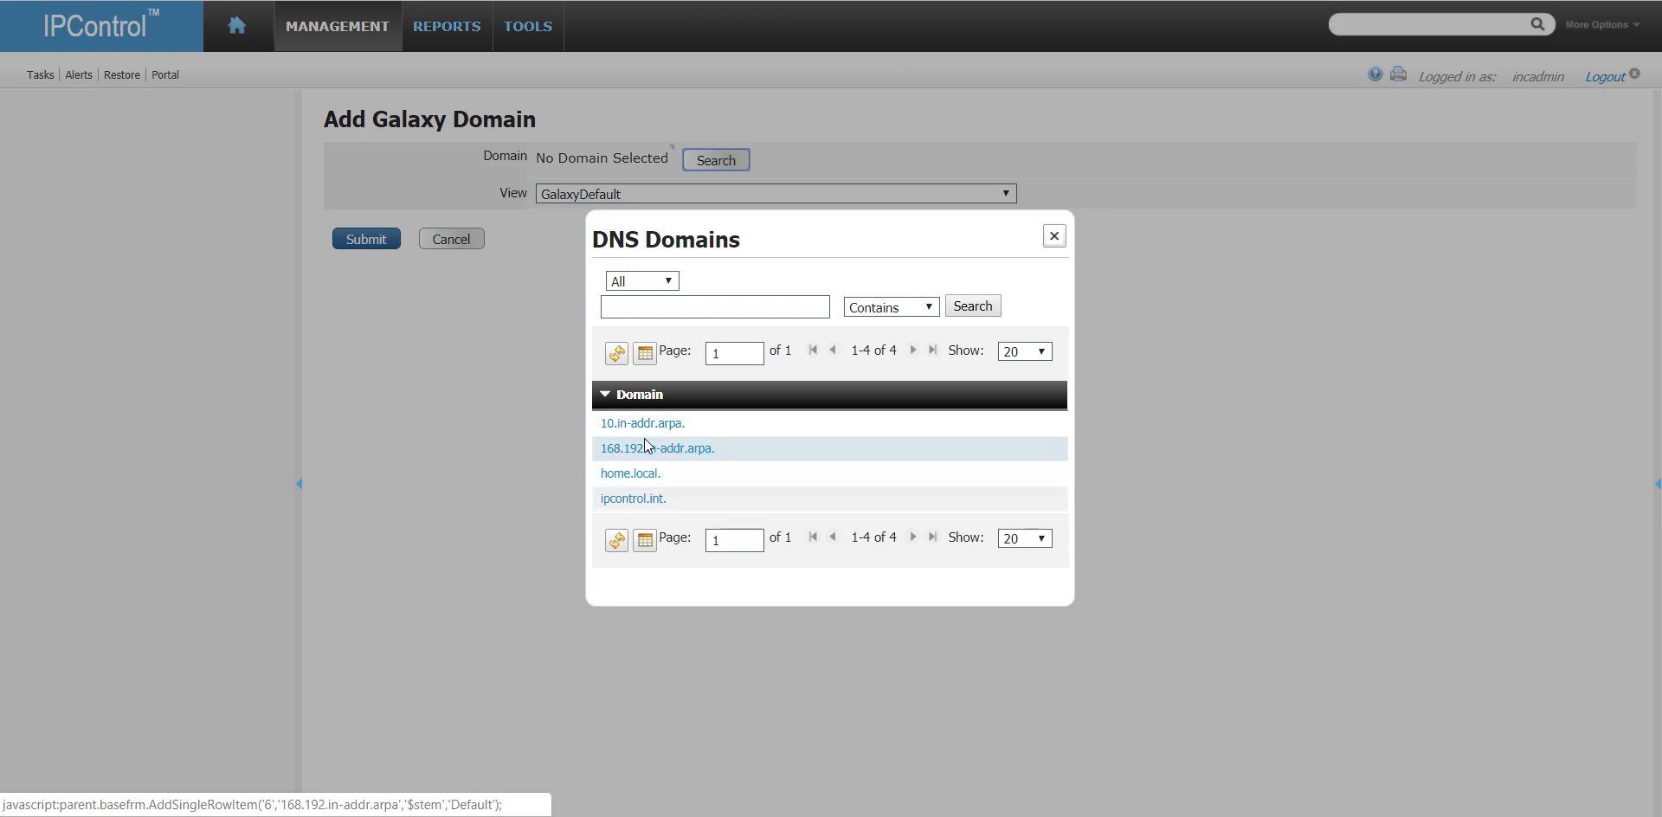
left_click(645, 447)
left_click(365, 235)
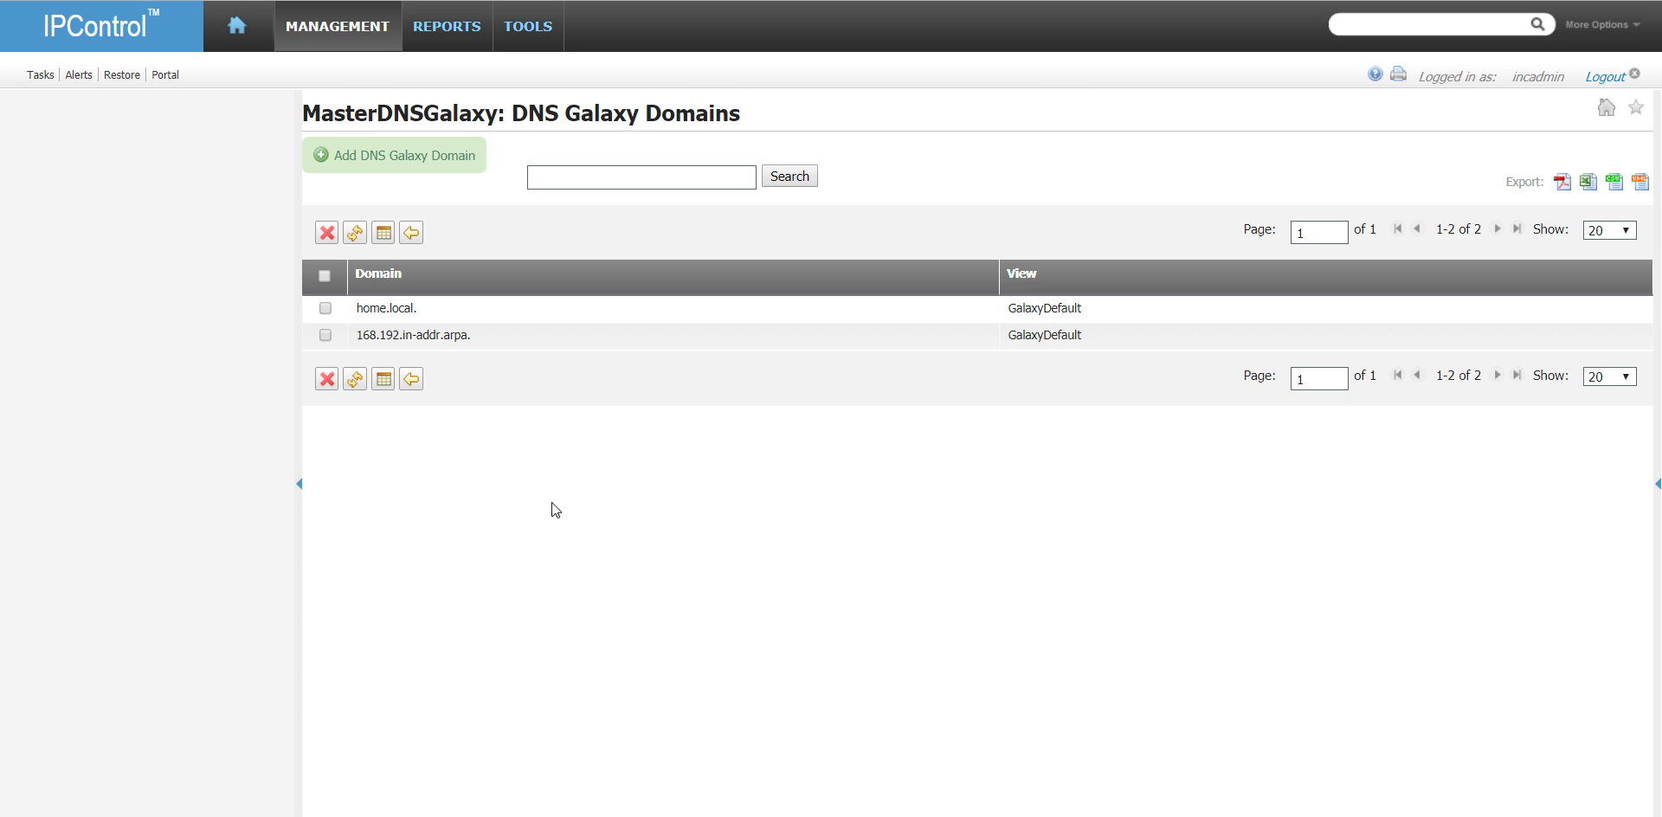
left_click(411, 379)
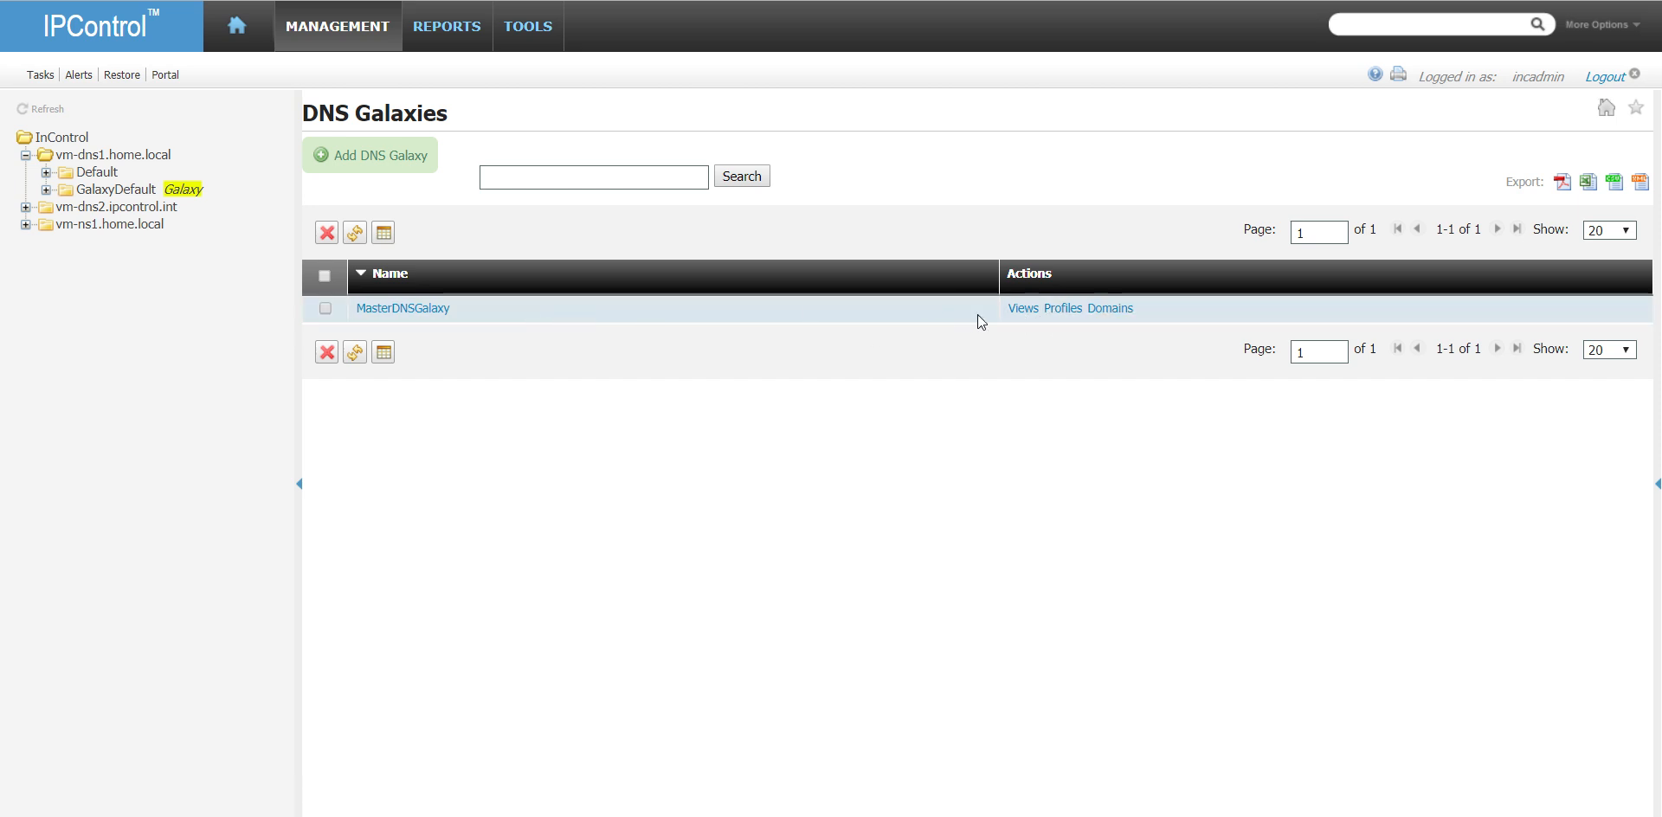
- Examine the general, options, zones and extensions settings for a new MasterDNSGalaxy view without saving one
left_click(1024, 310)
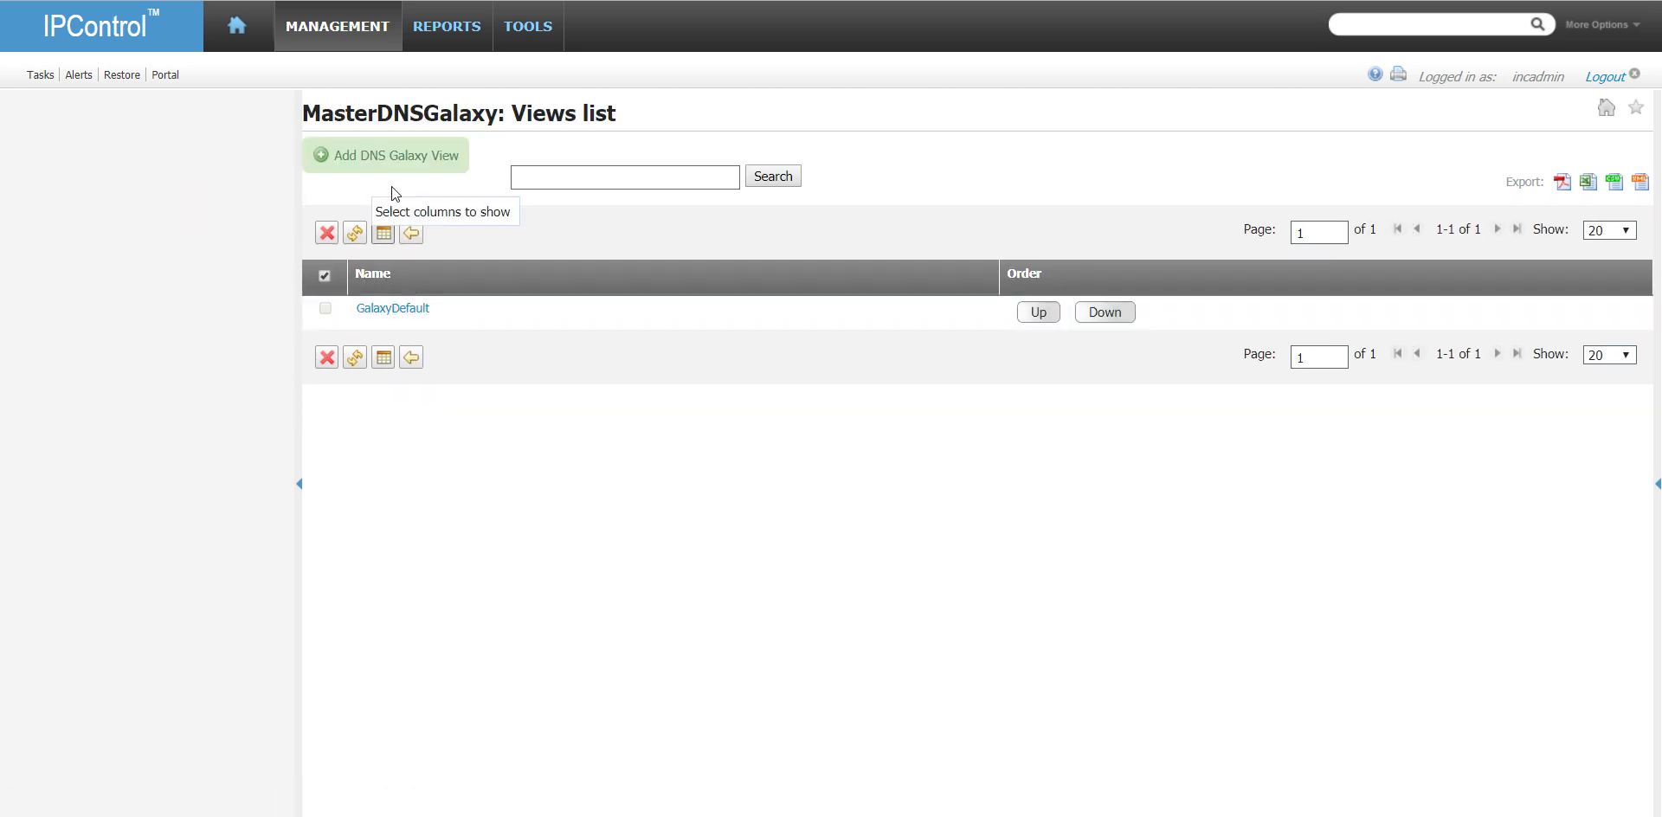
left_click(392, 161)
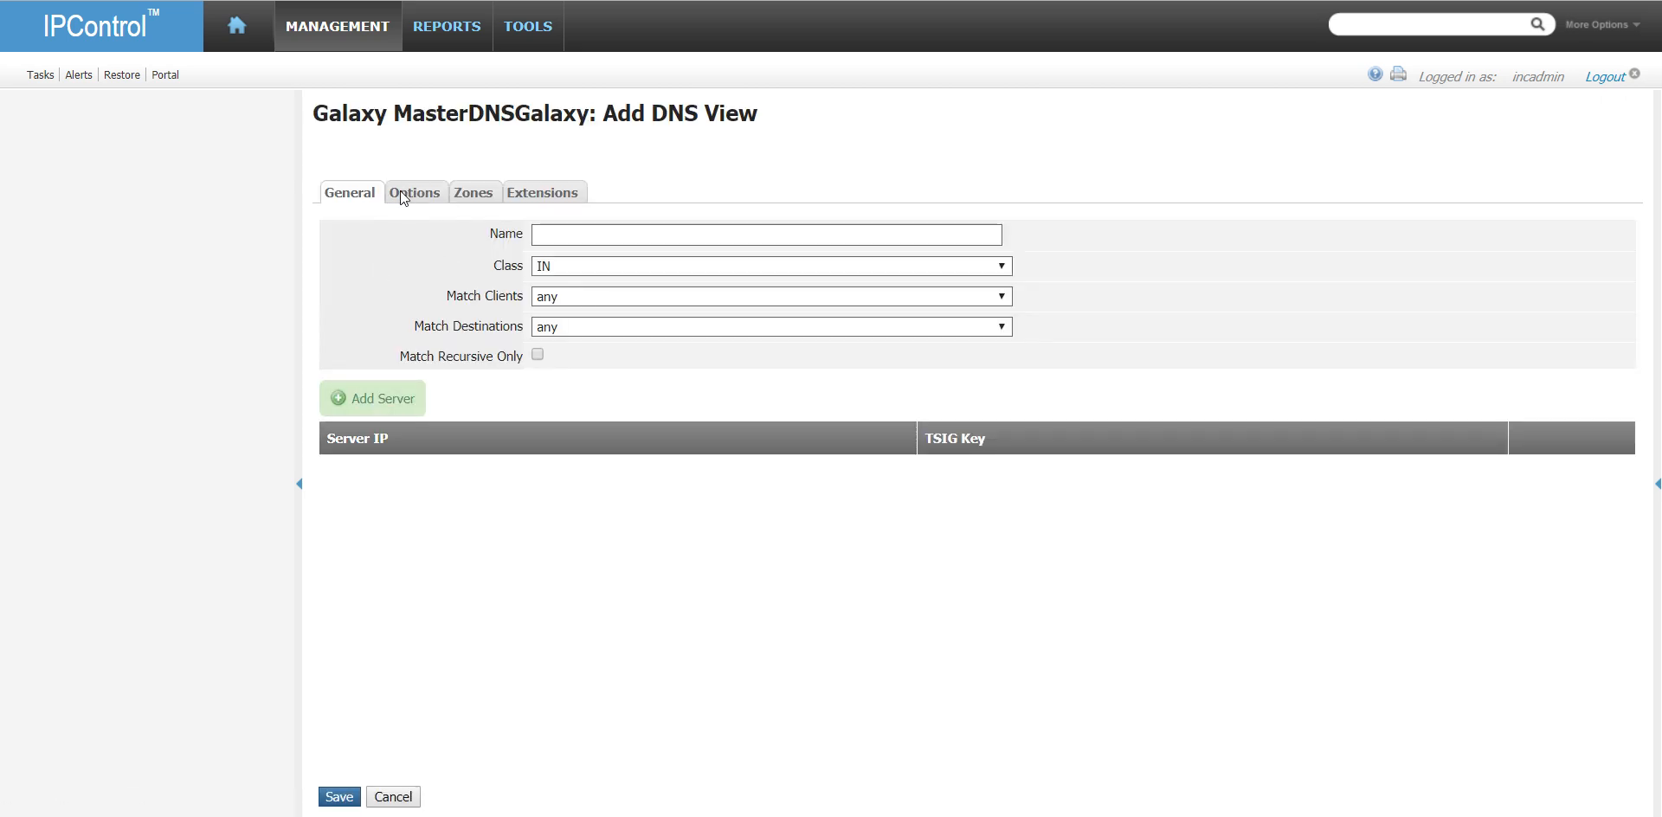
left_click(400, 193)
left_click(489, 193)
left_click(529, 192)
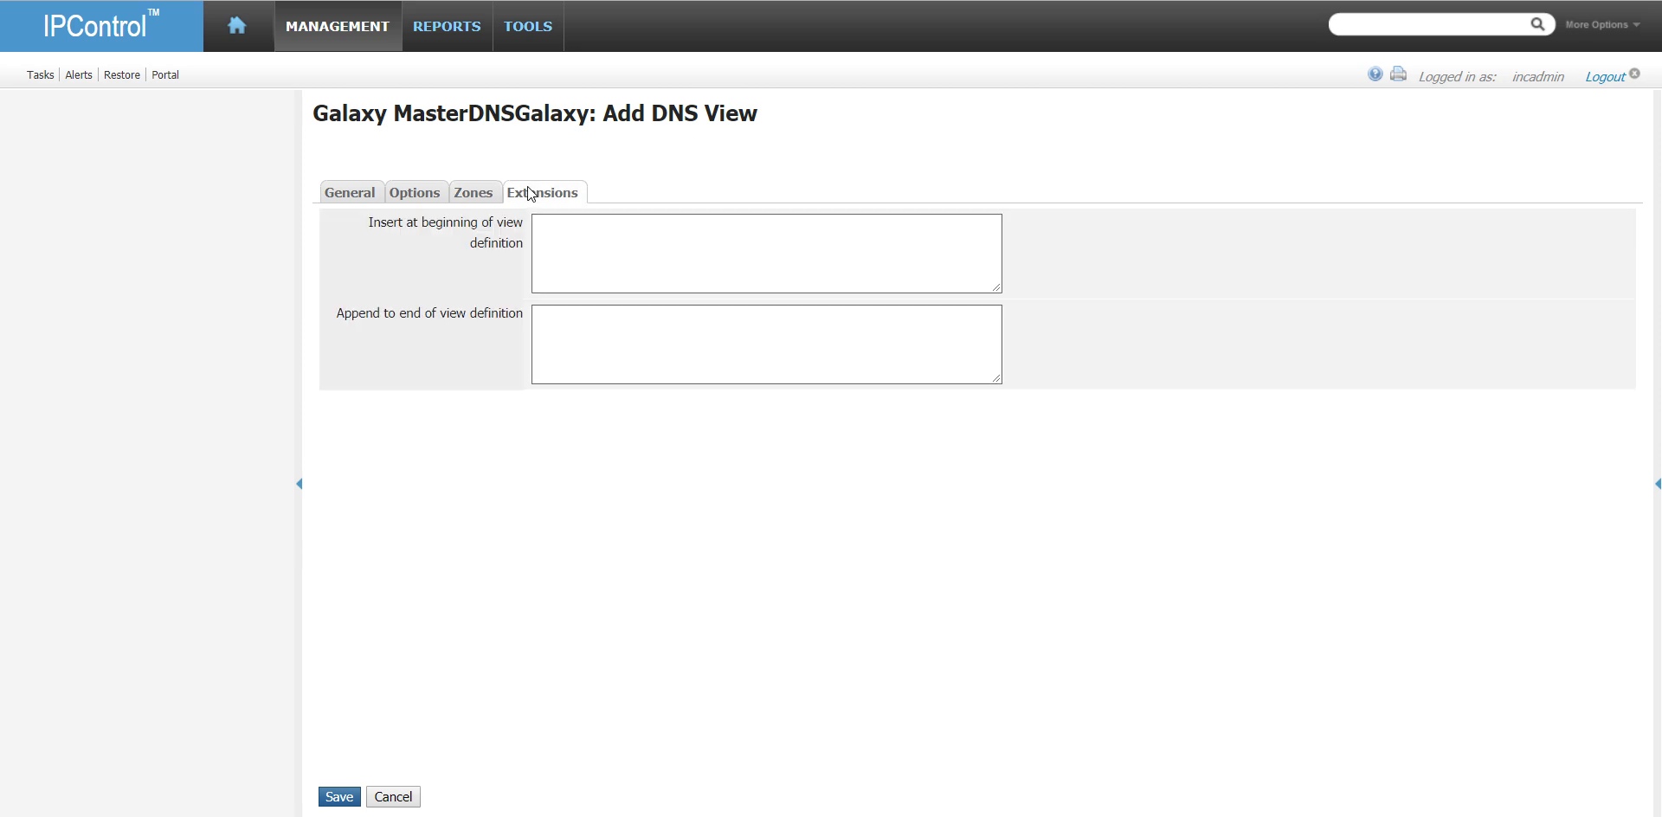
left_click(358, 192)
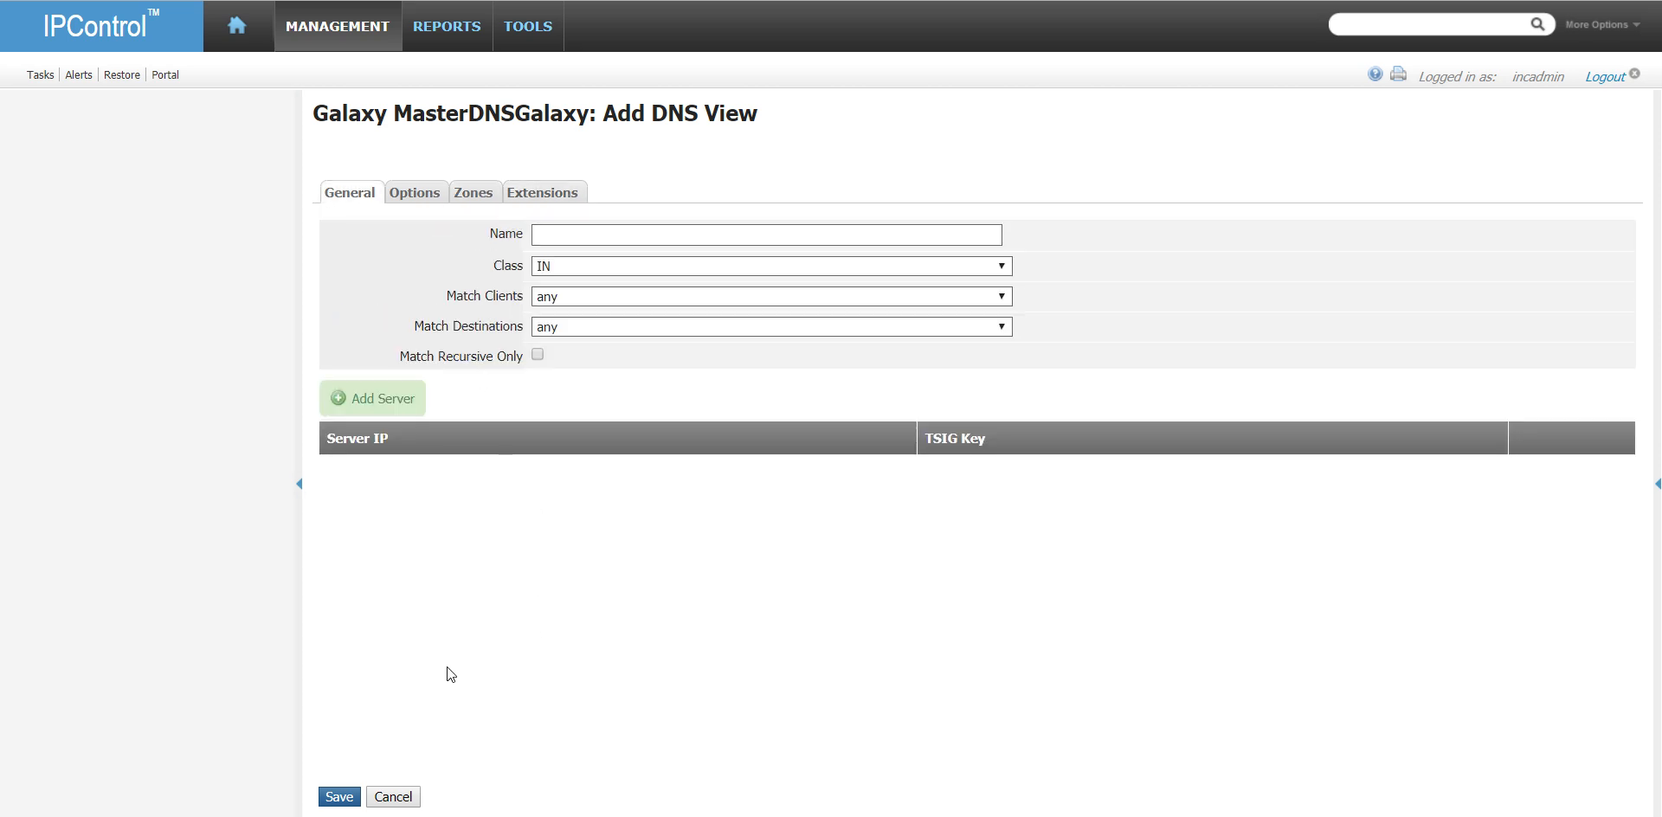
left_click(412, 799)
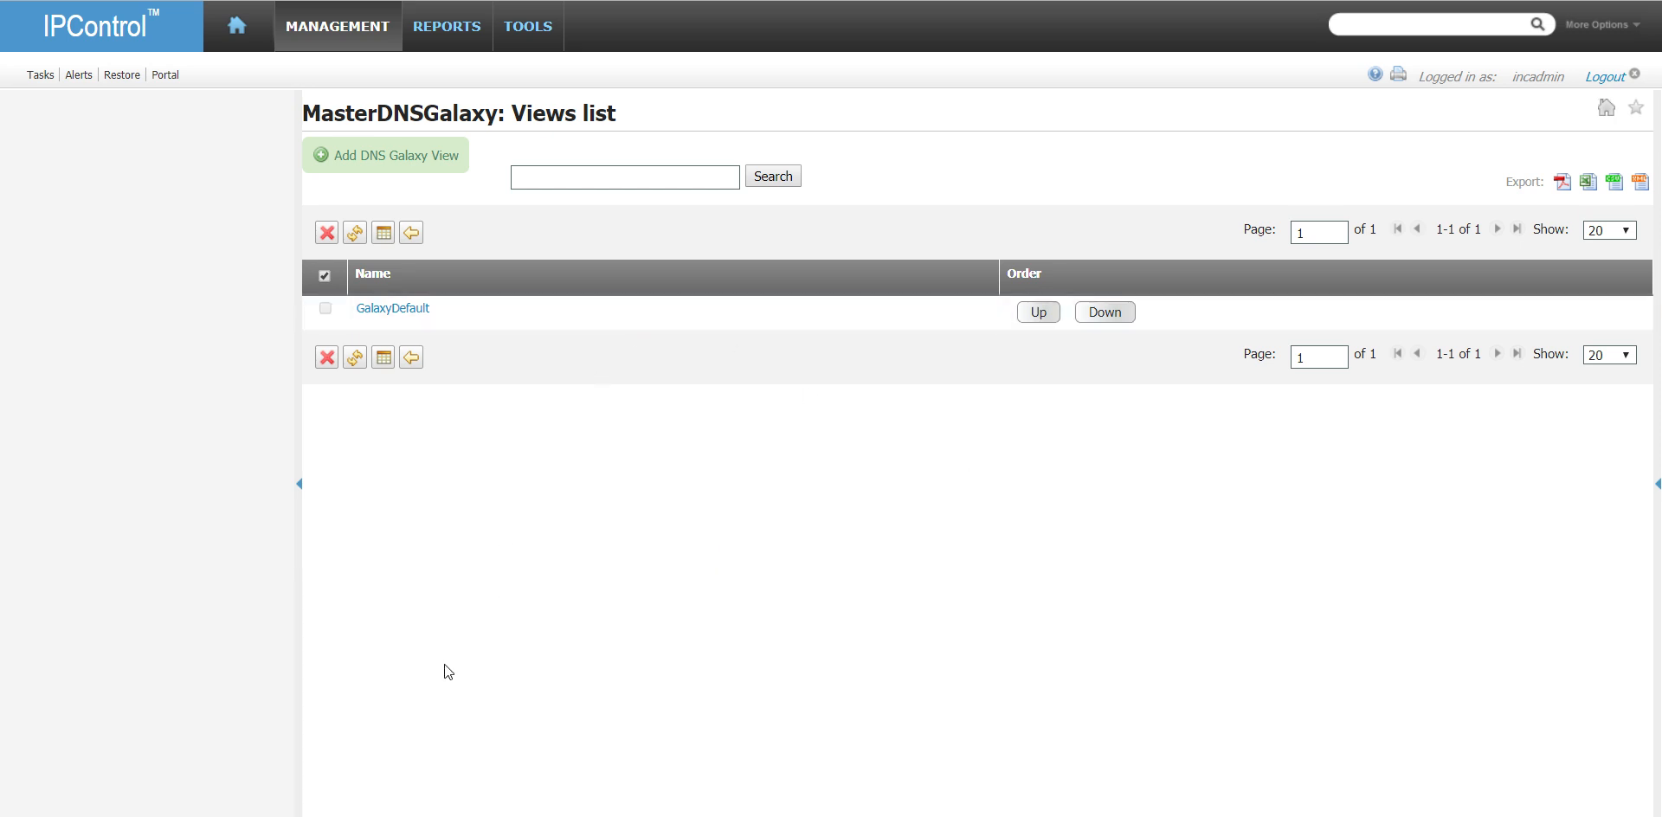
left_click(412, 358)
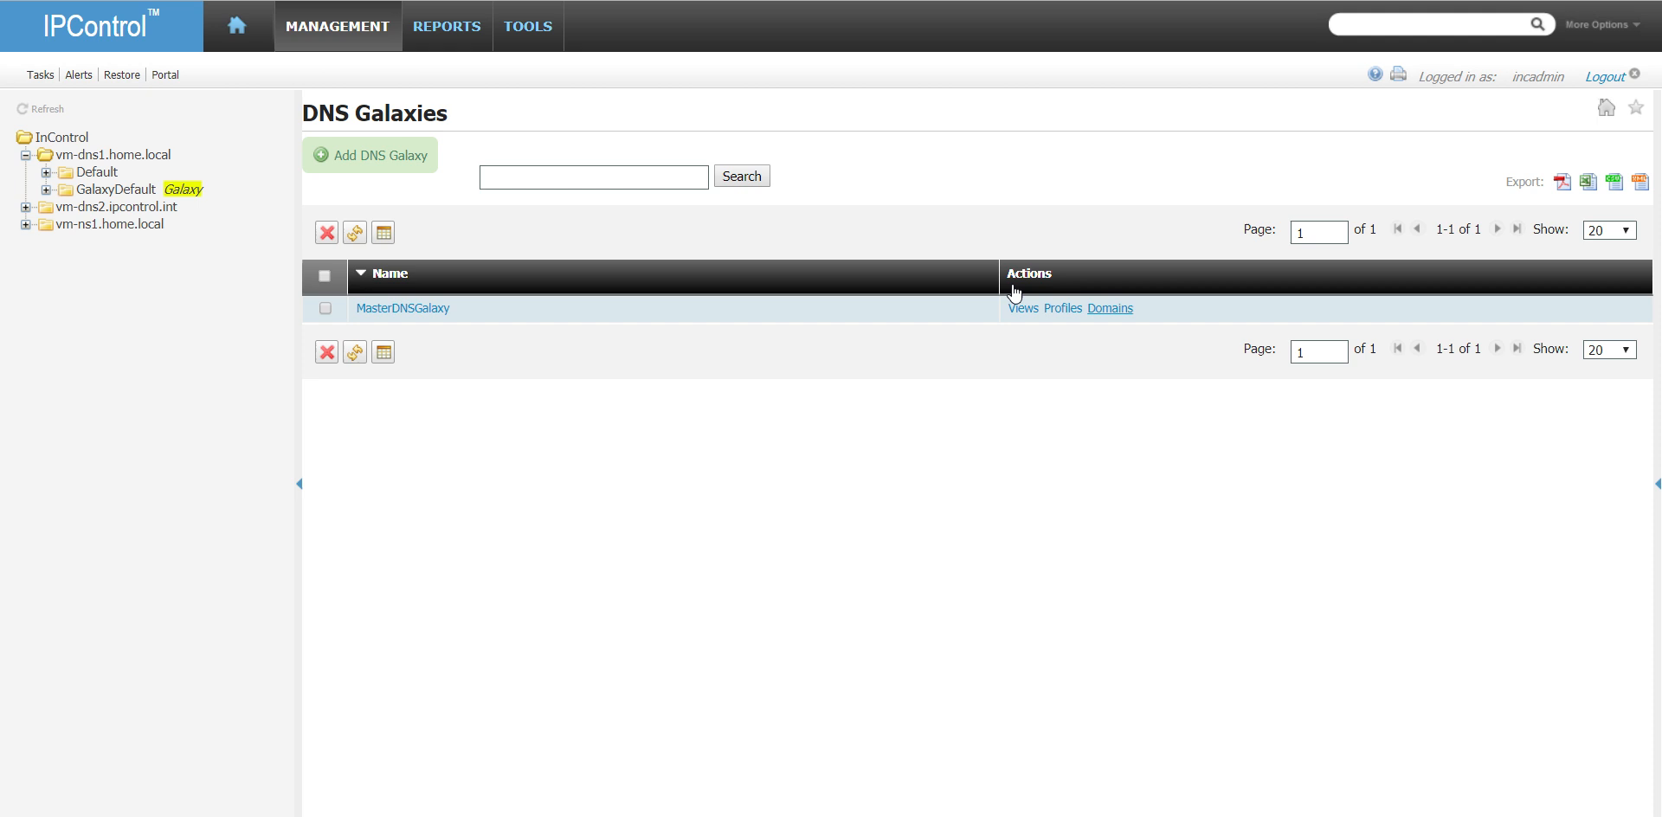
- Check the views and domains of the 168.192.in-addr.arpa and home.local zones on the DNS server vm-dns1.home.local
mouse_move(355, 17)
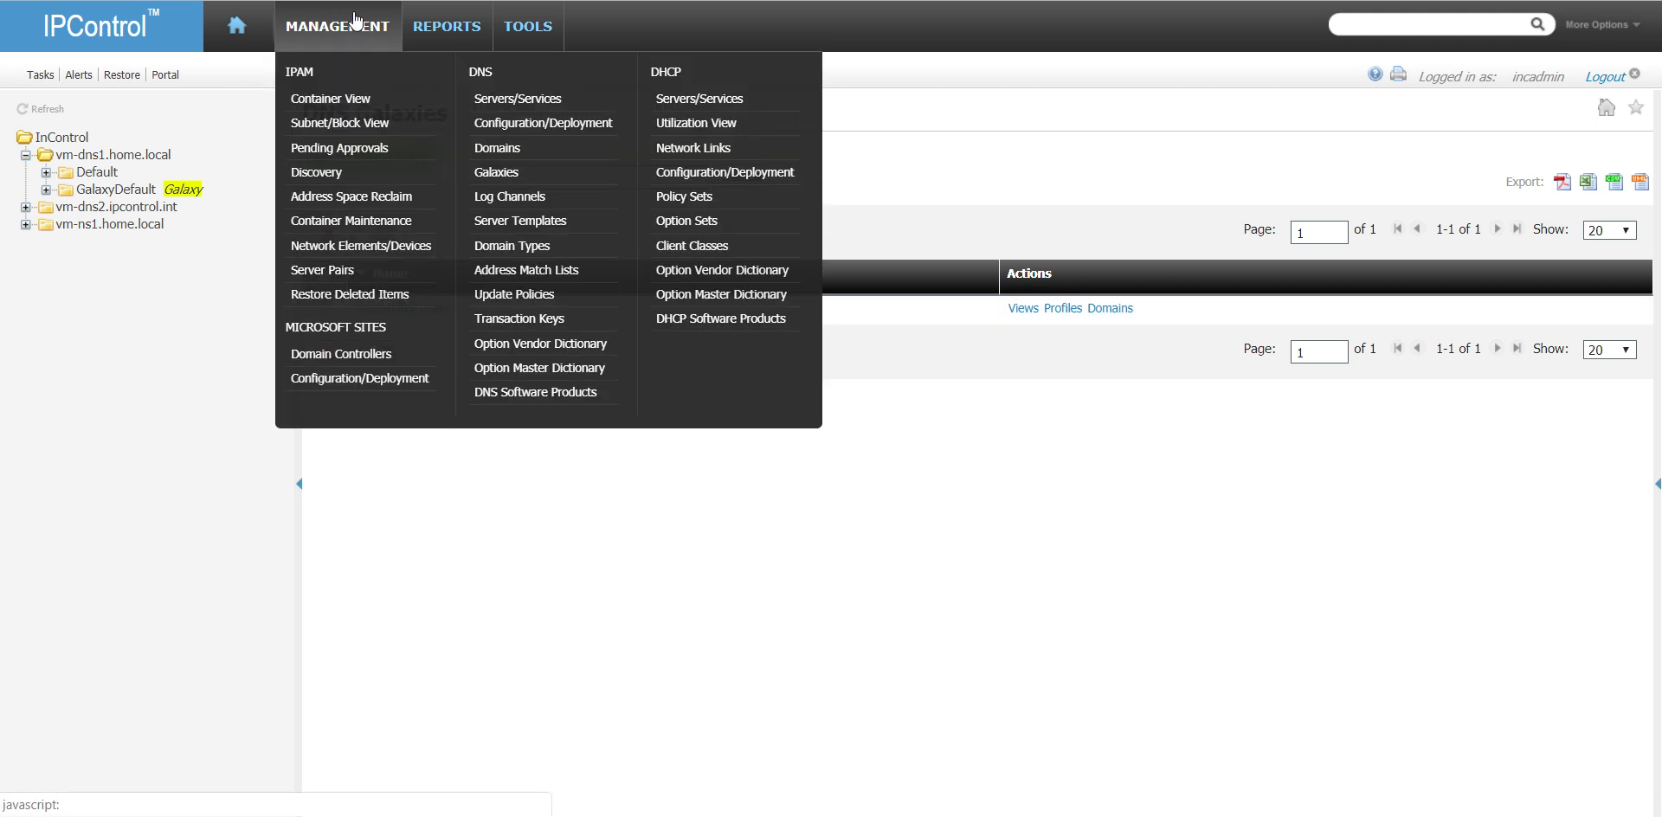
left_click(522, 102)
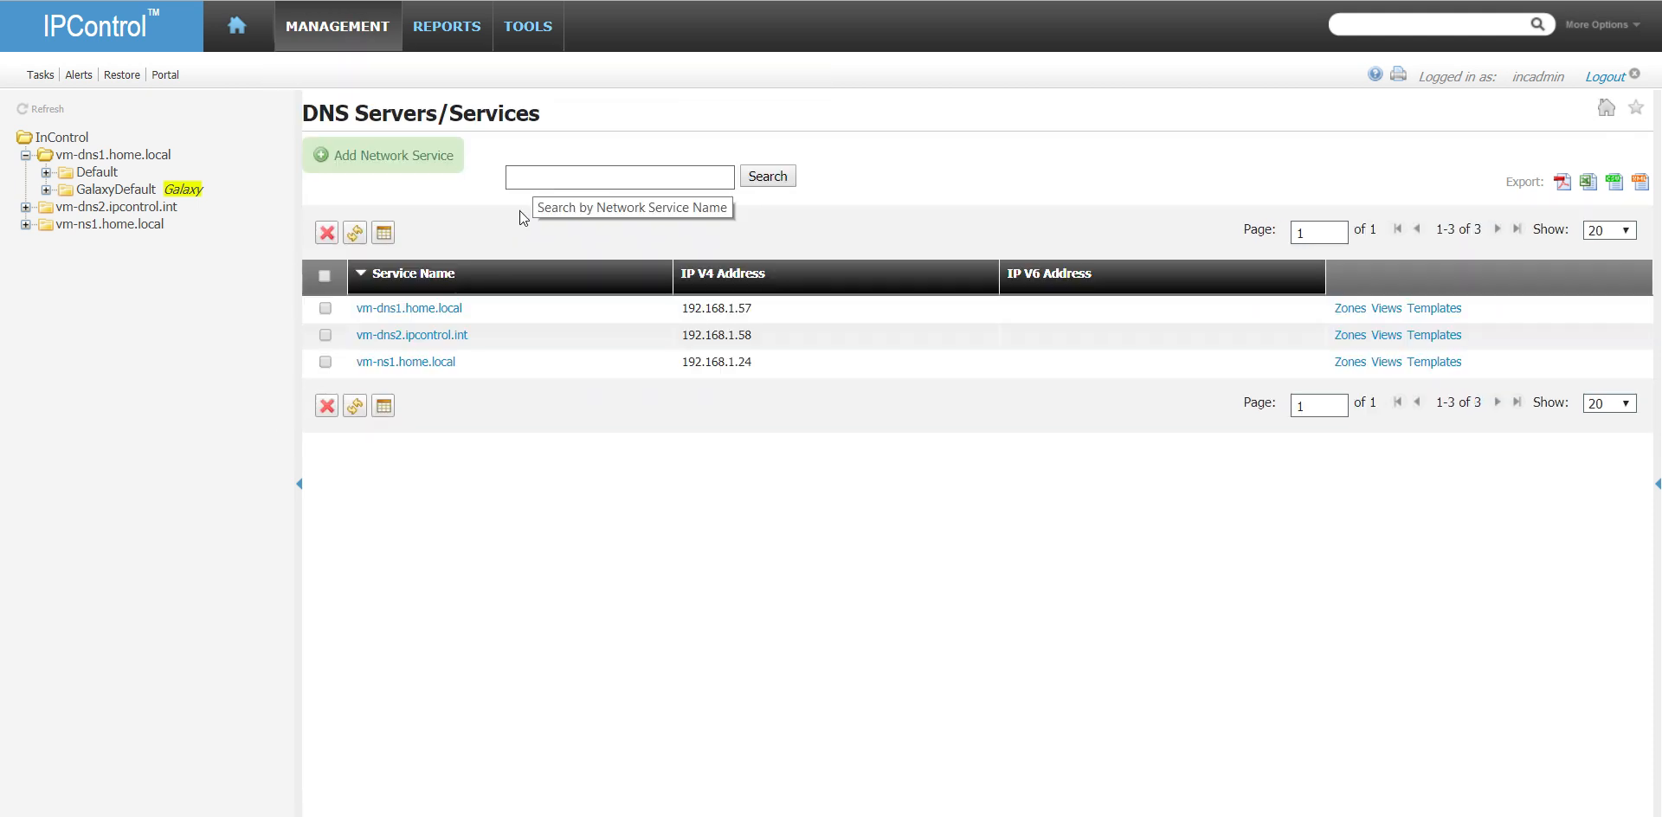
left_click(1359, 311)
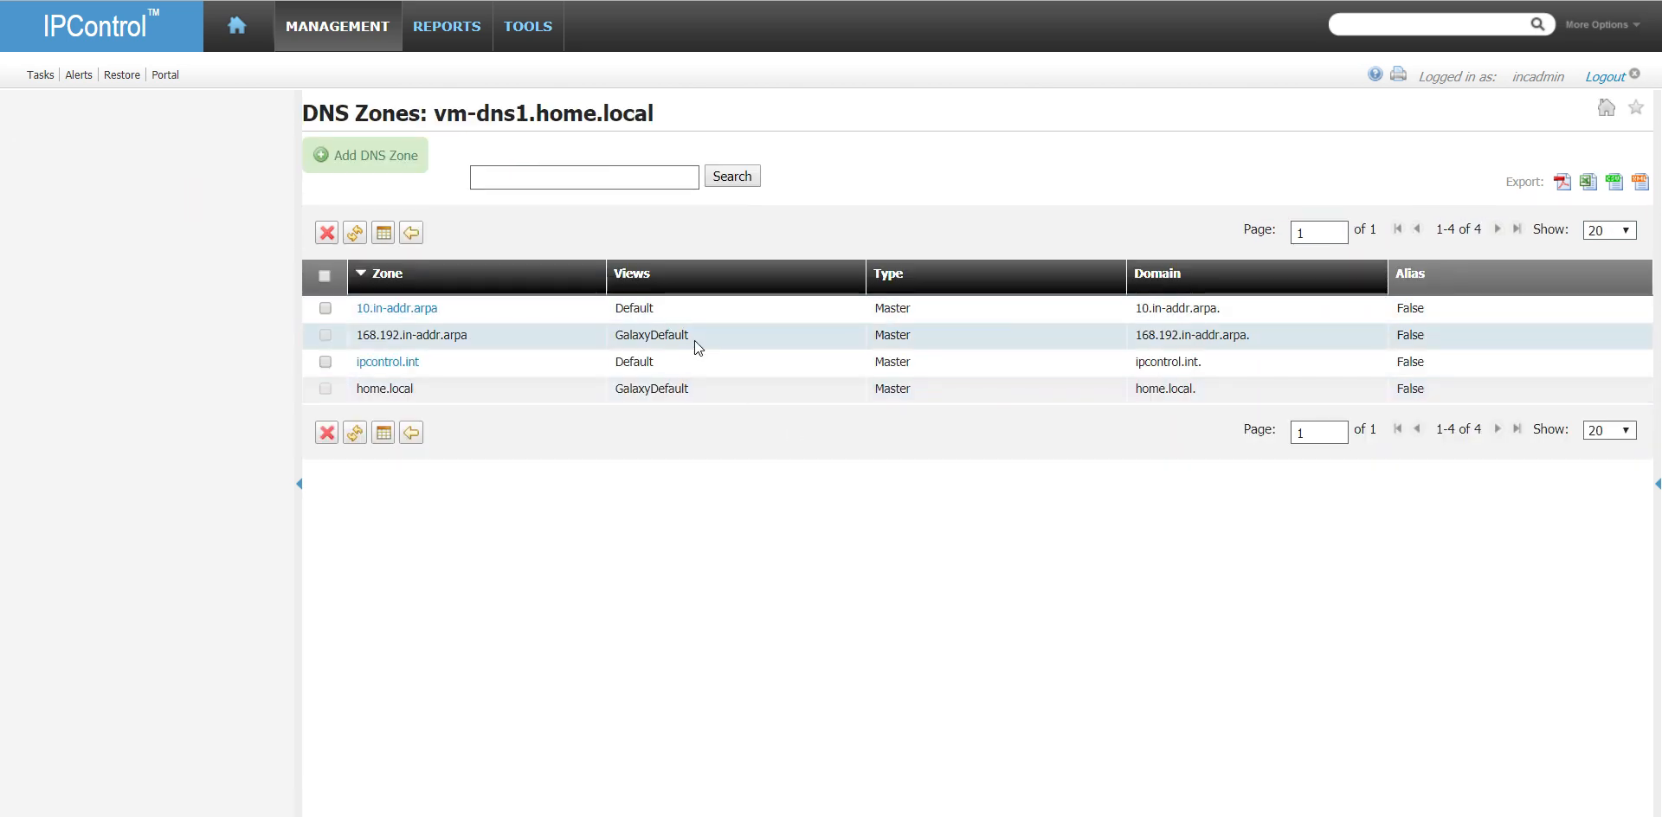
left_click_drag(693, 334, 621, 338)
left_click_drag(690, 391, 612, 400)
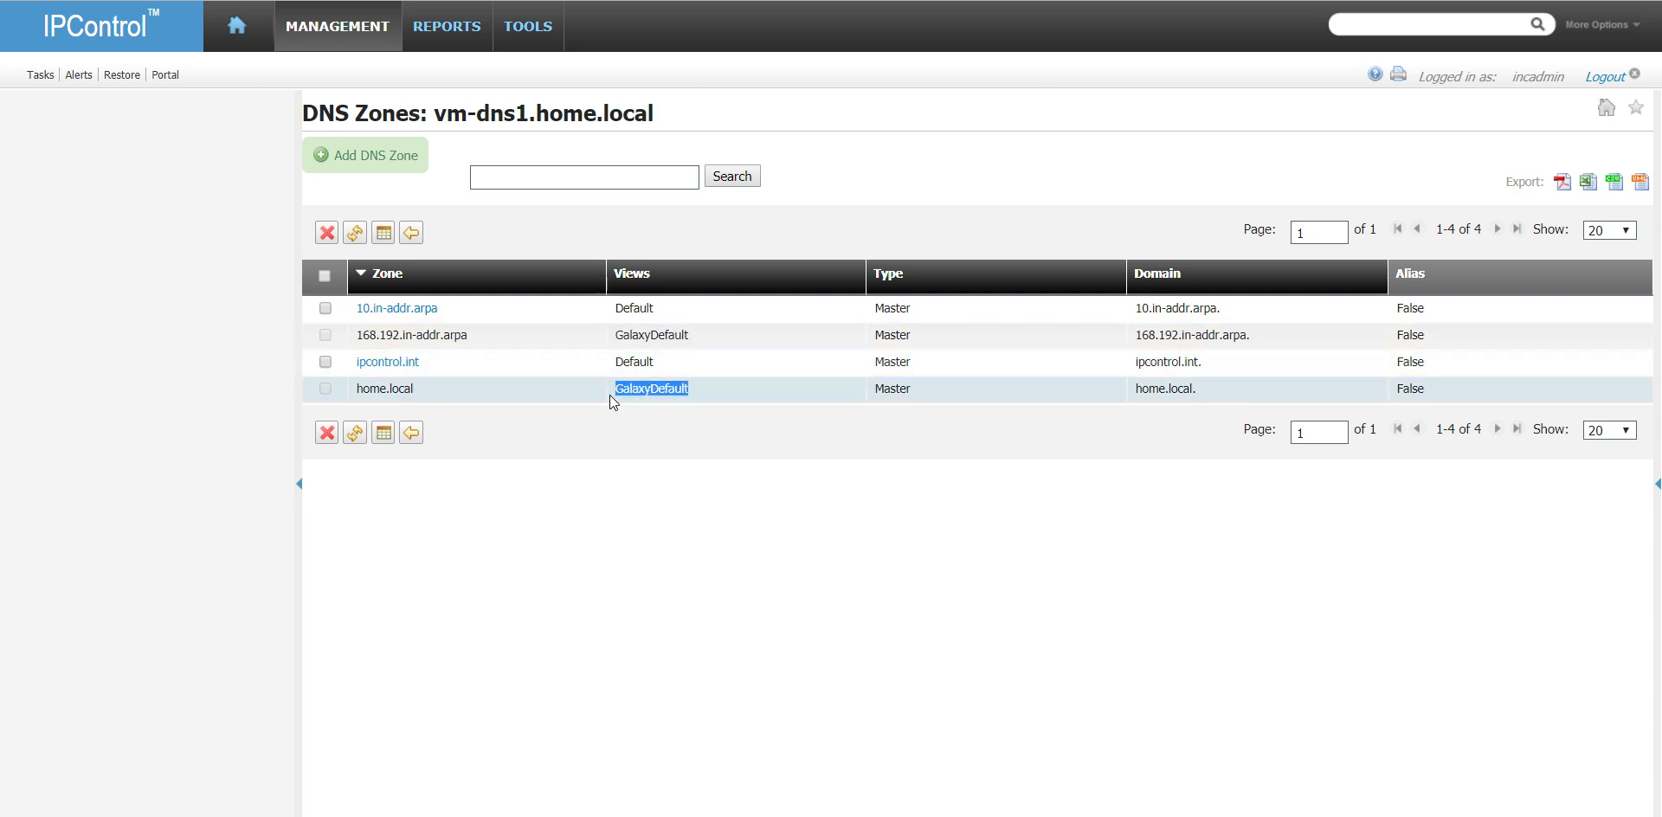
left_click_drag(1257, 337, 1134, 338)
left_click_drag(1192, 391, 1133, 391)
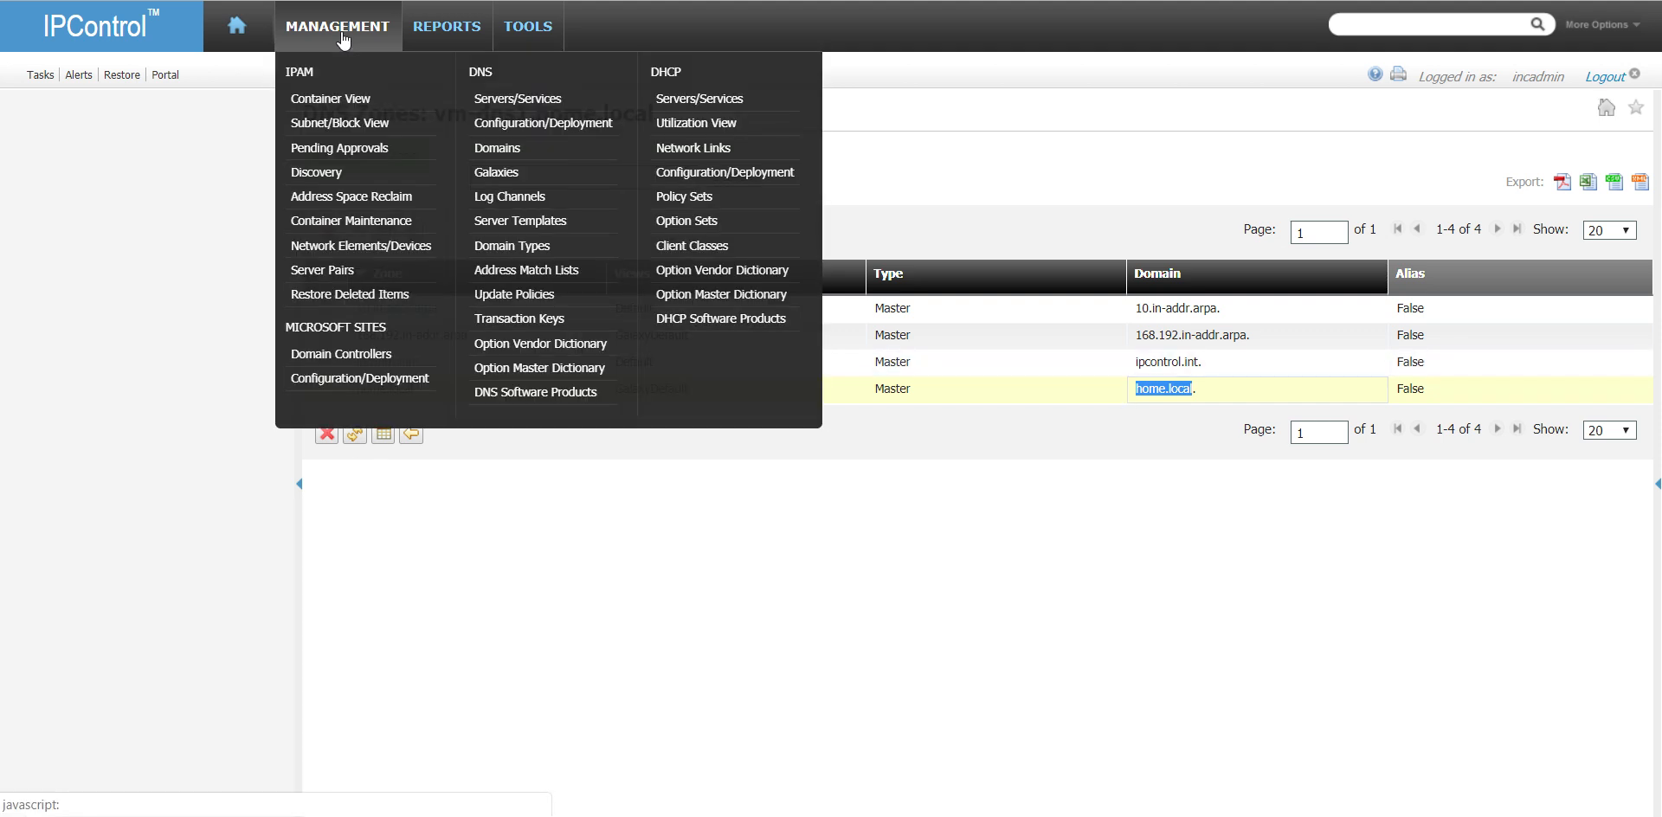
- Check the zones on the DNS server vm-dns2.ipcontrol.int and return to the list of DNS servers
mouse_move(347, 28)
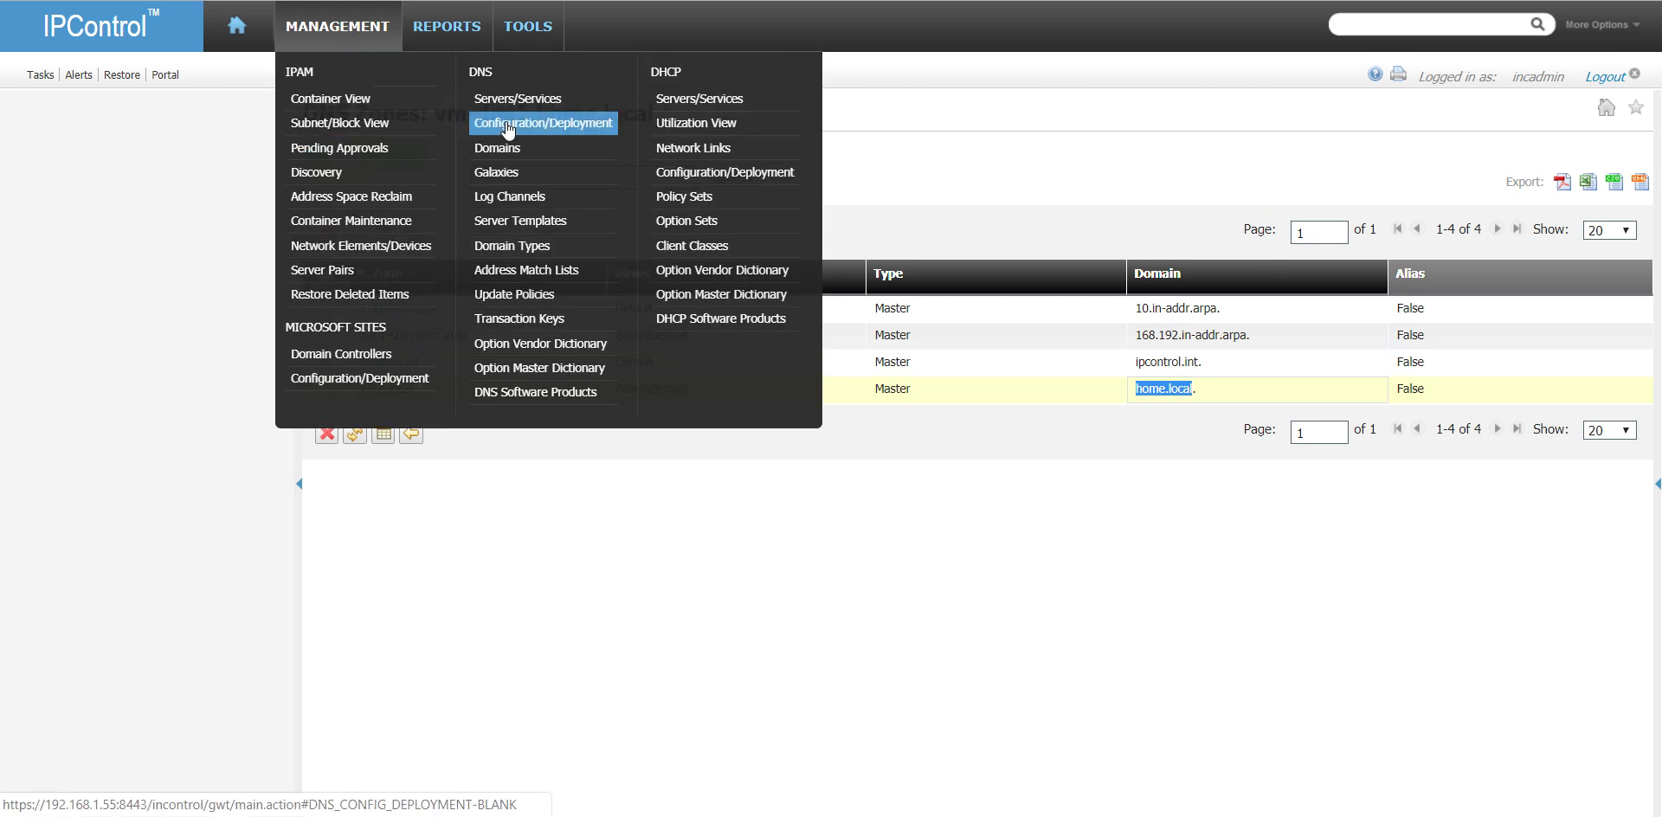
left_click(597, 101)
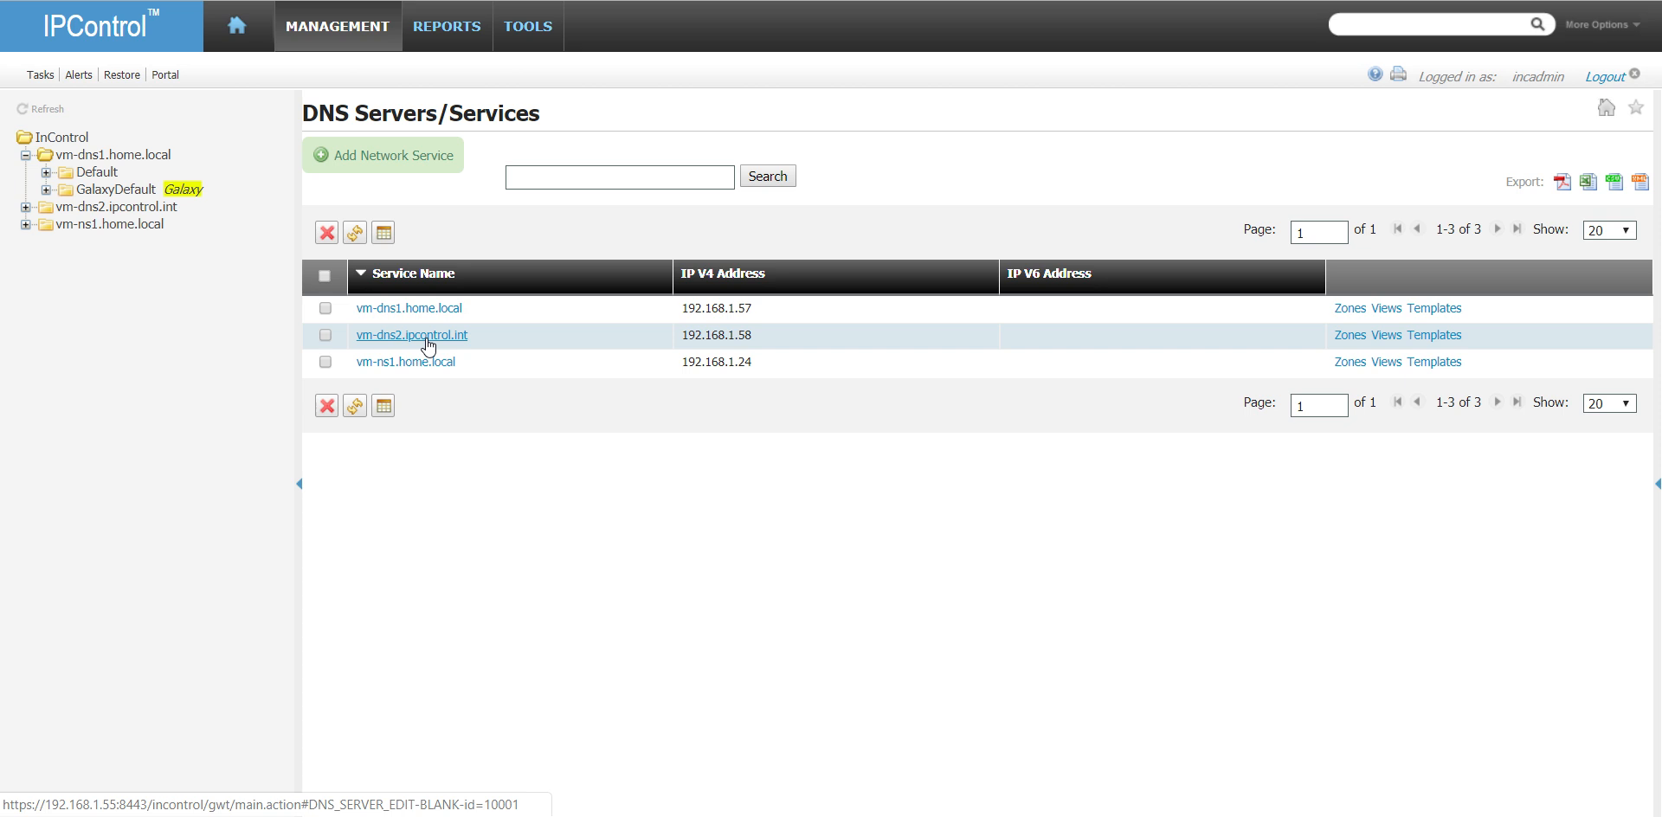
left_click(1350, 335)
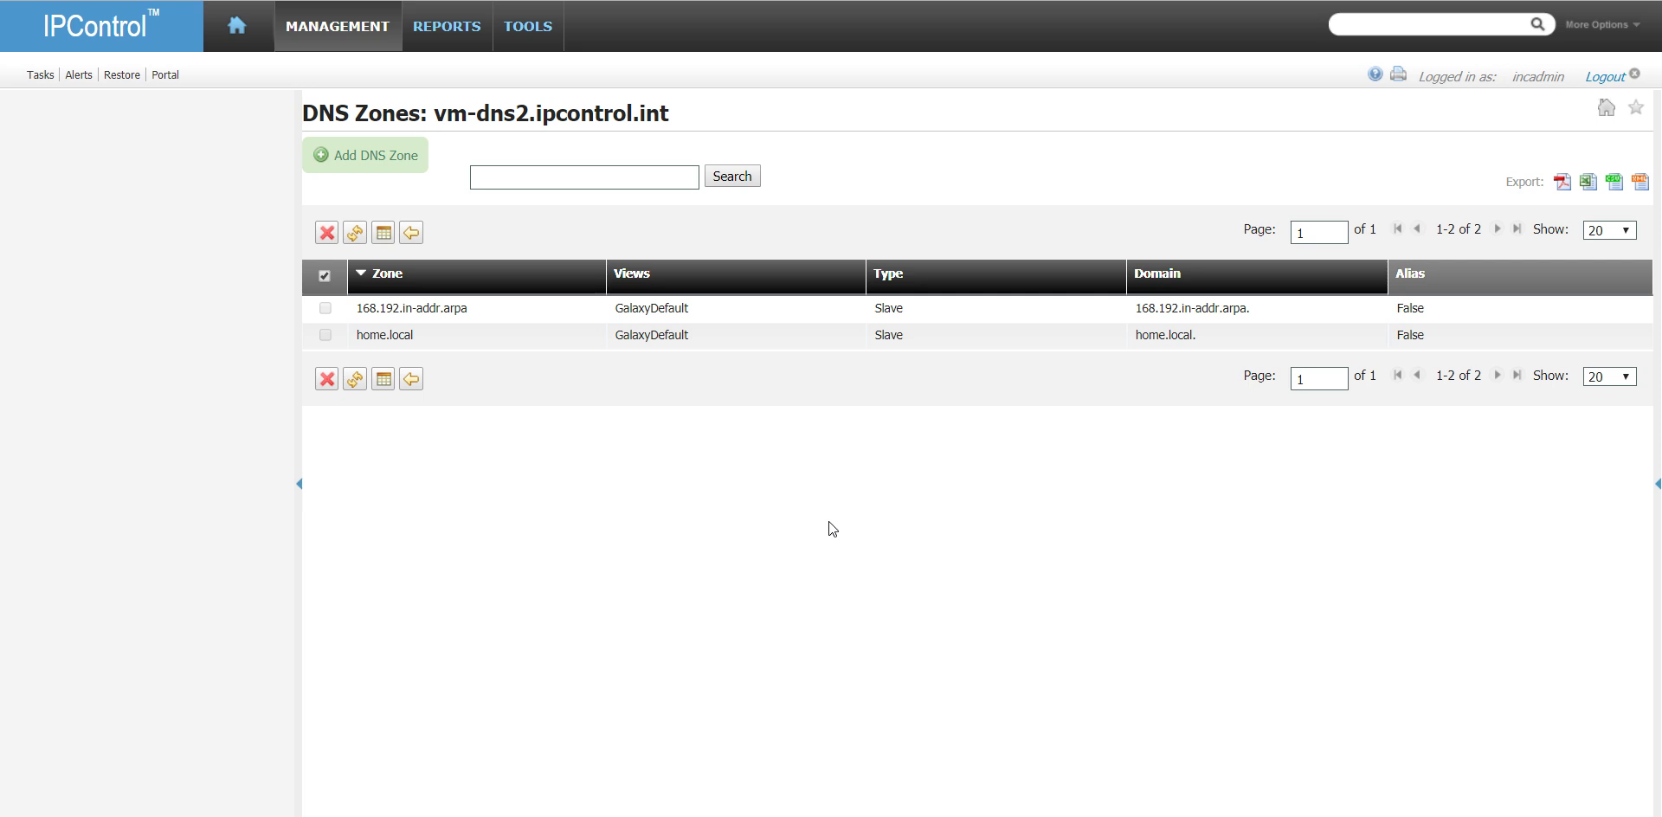
left_click(342, 23)
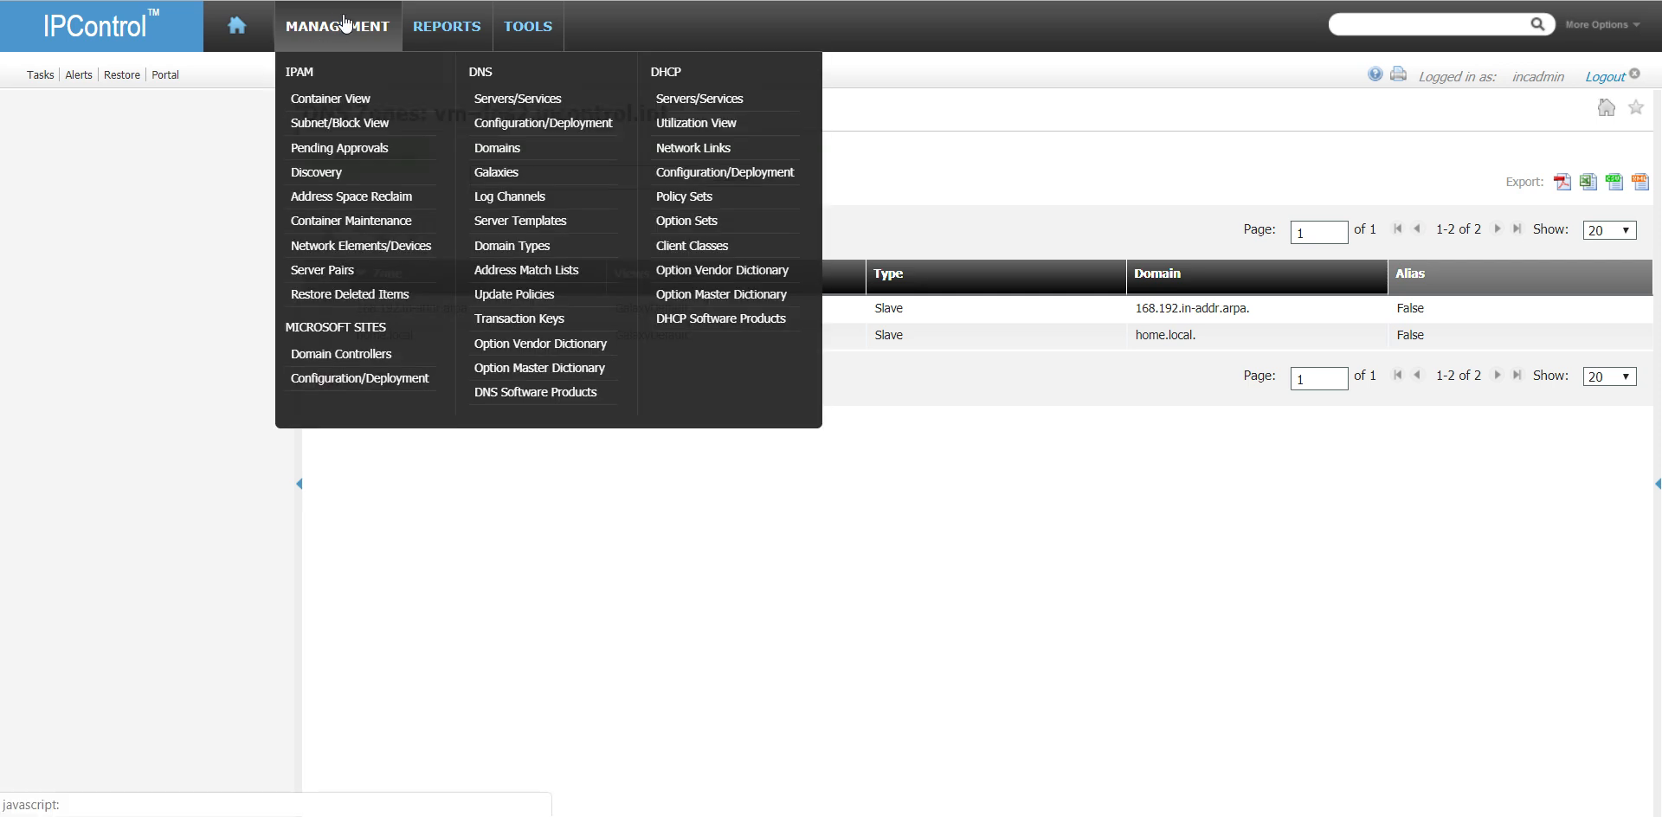
left_click(557, 102)
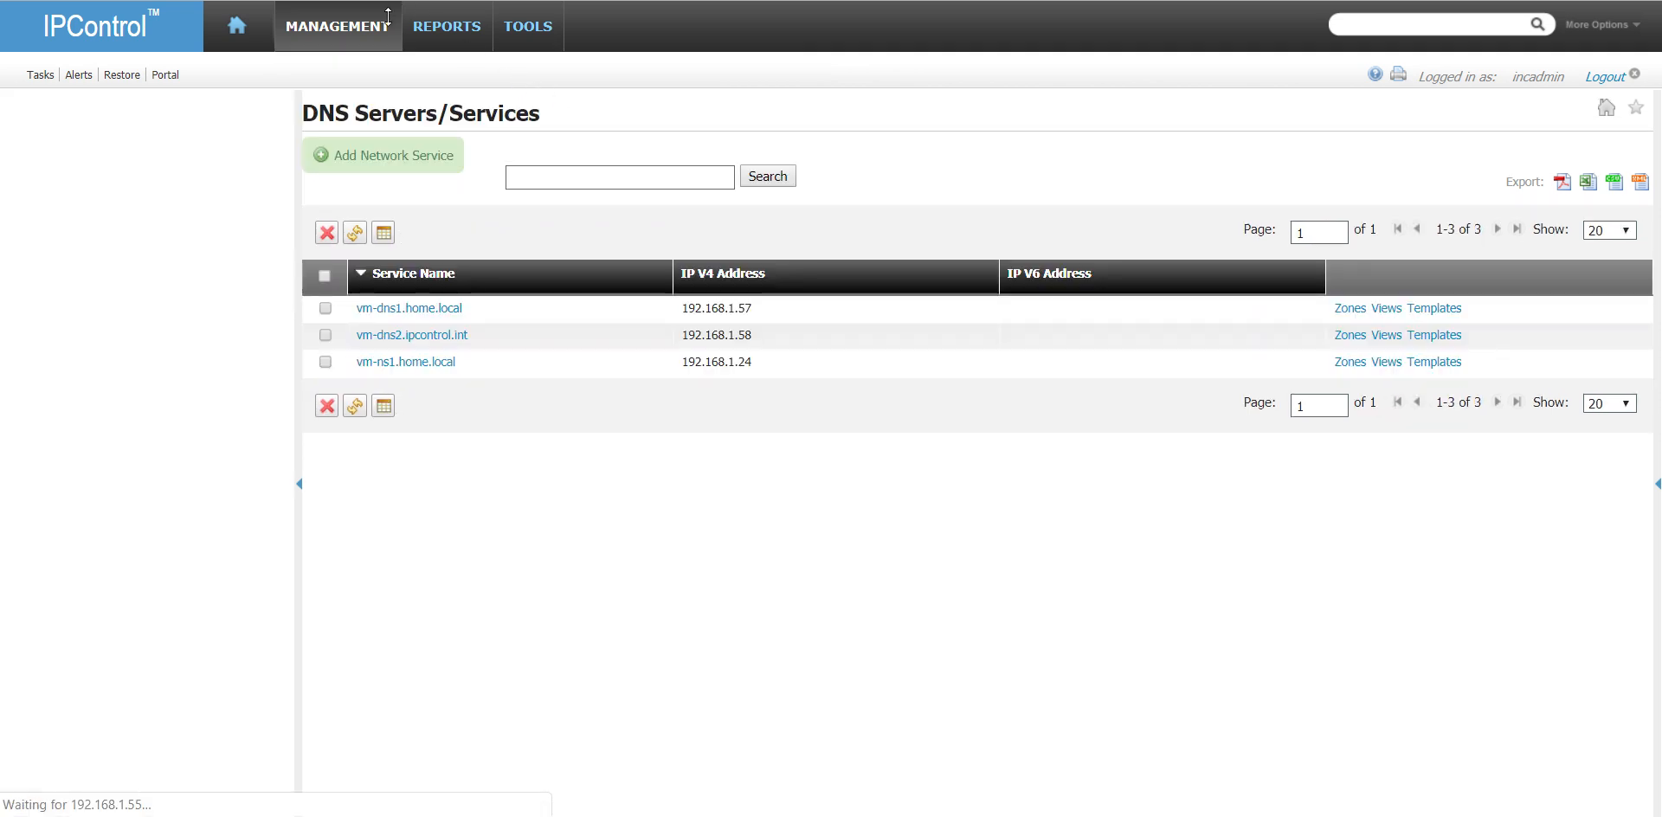
- Deploy DNS Configuration - All Files to vm-dns1.home.local immediately, accepting the overwrite of dynamic updates
left_click(361, 26)
left_click(537, 123)
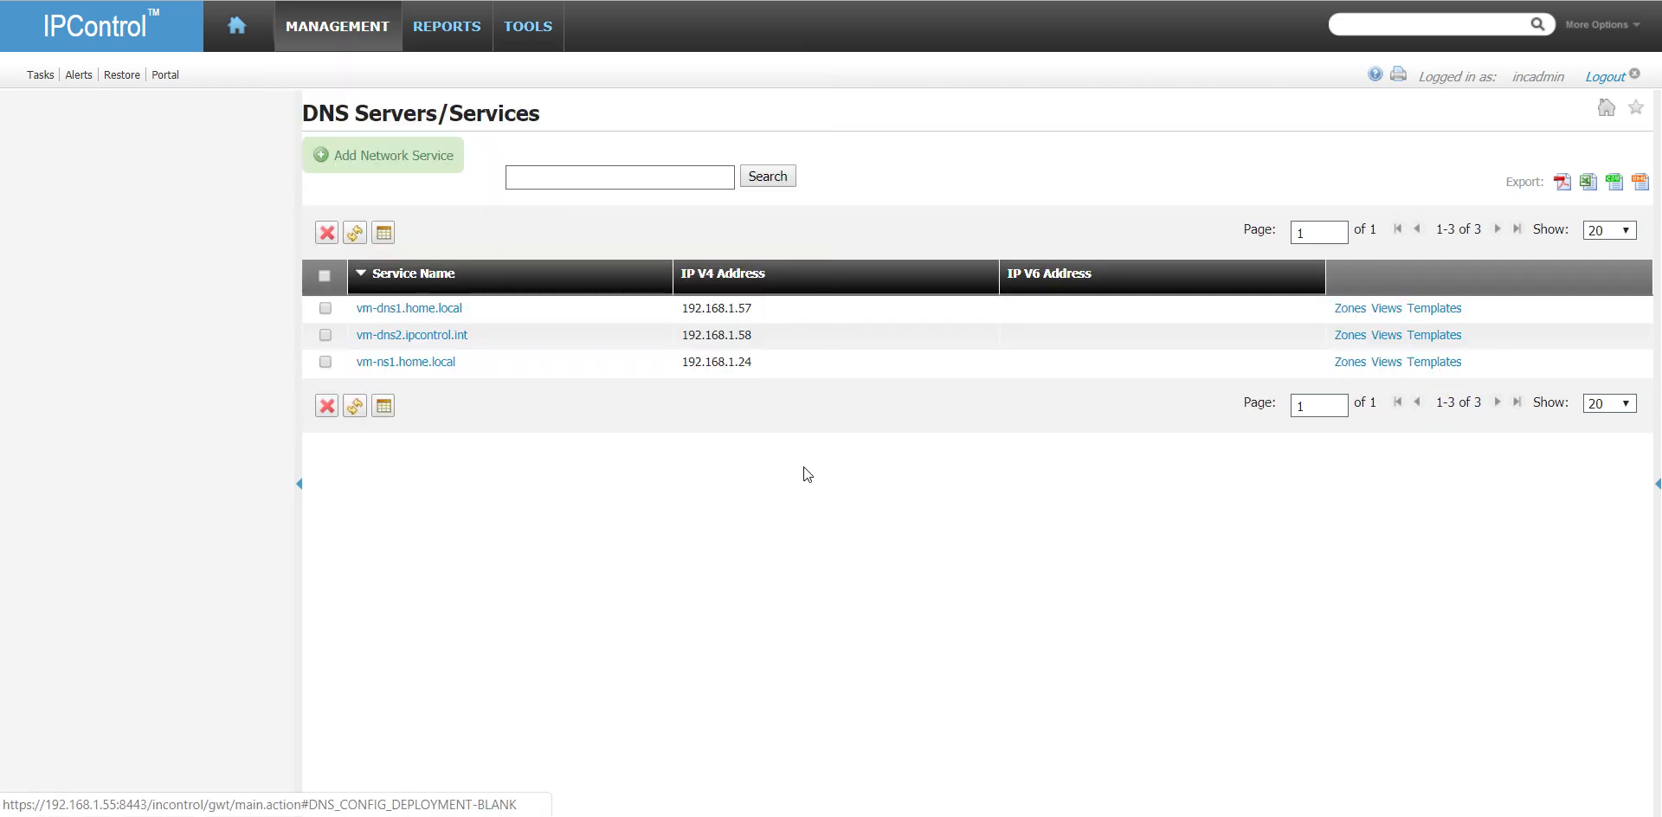
left_click(1094, 159)
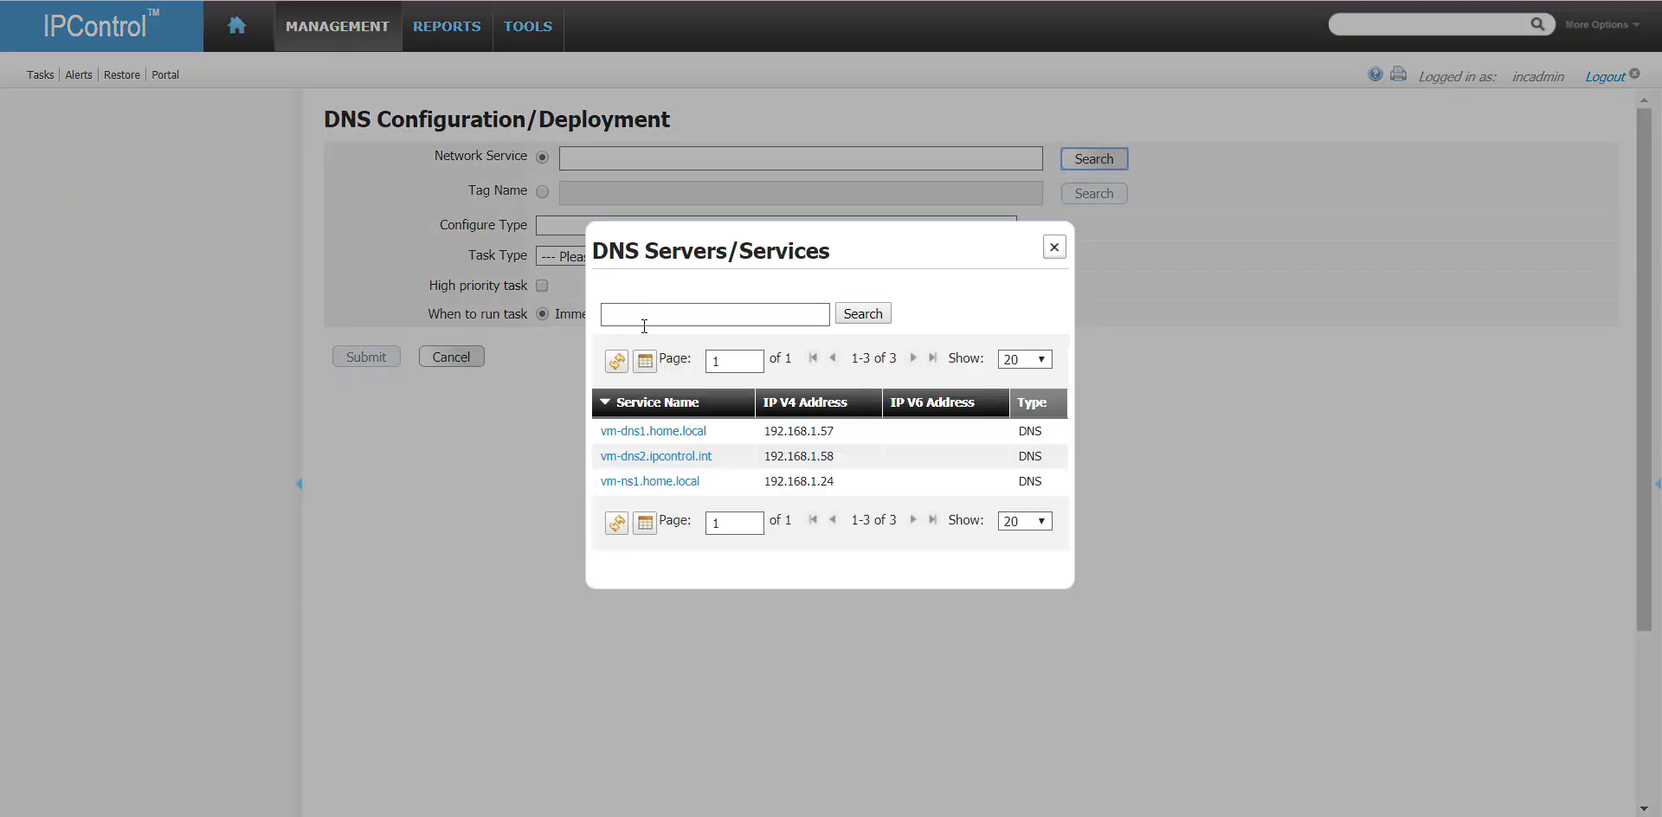
left_click(682, 435)
left_click(716, 257)
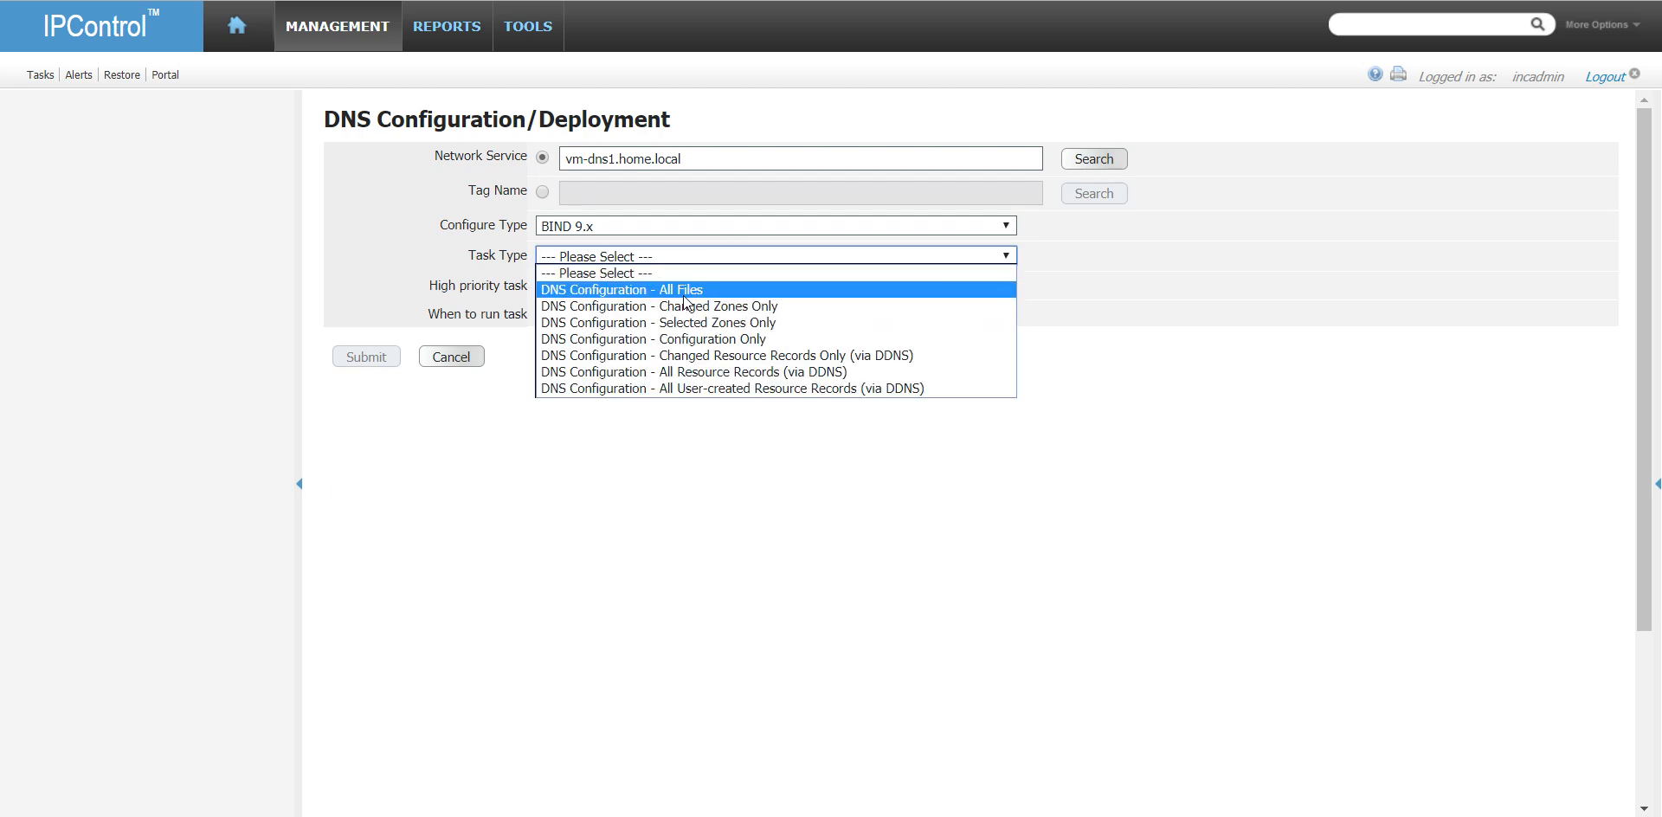
left_click(683, 294)
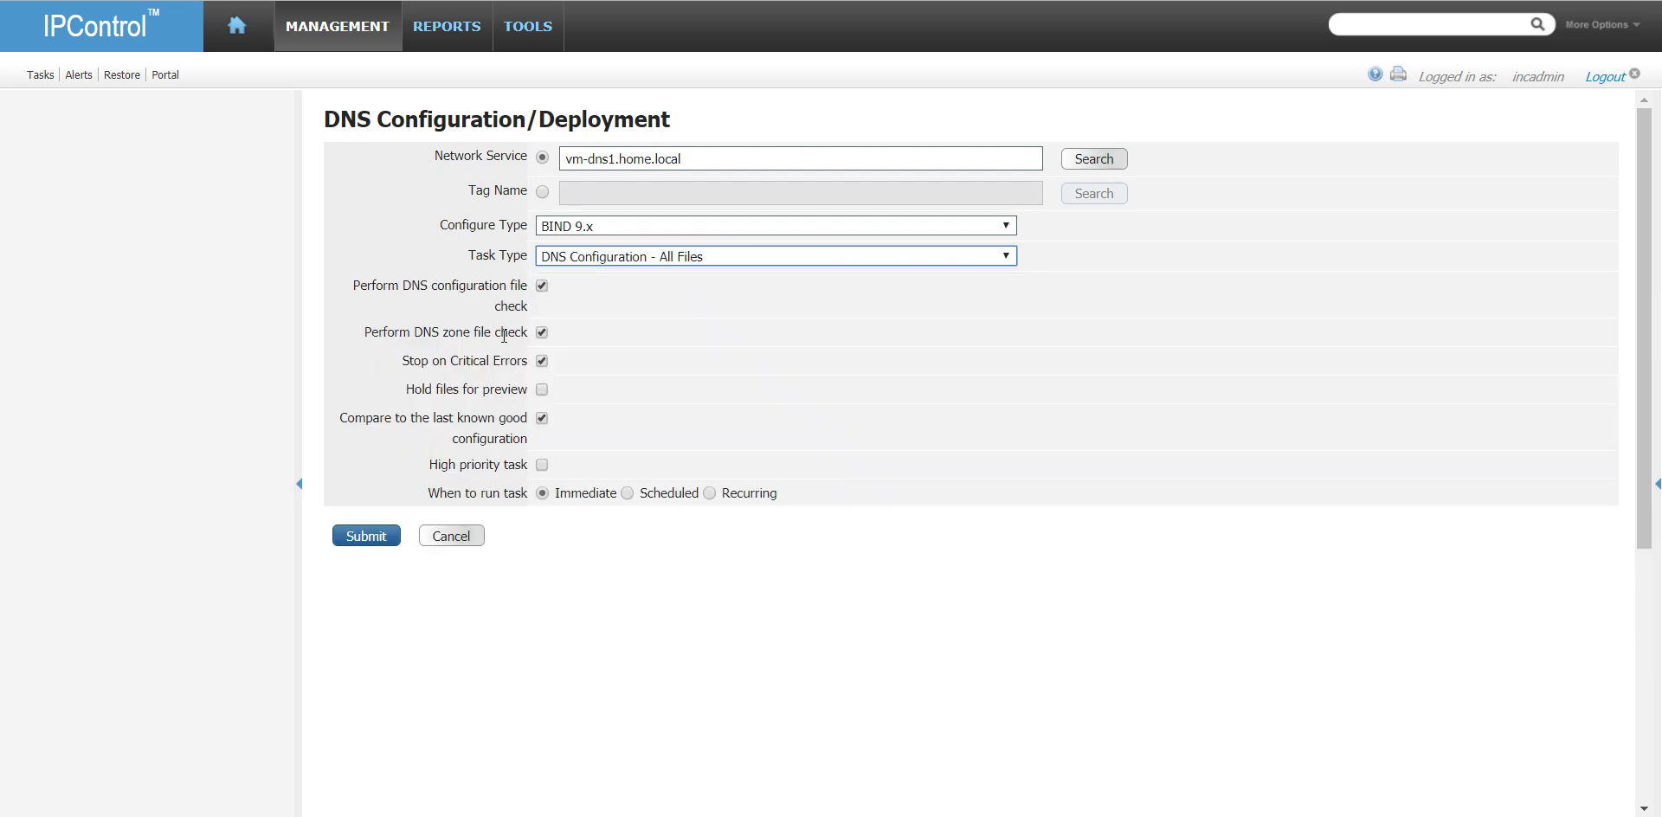
left_click(380, 534)
left_click(940, 143)
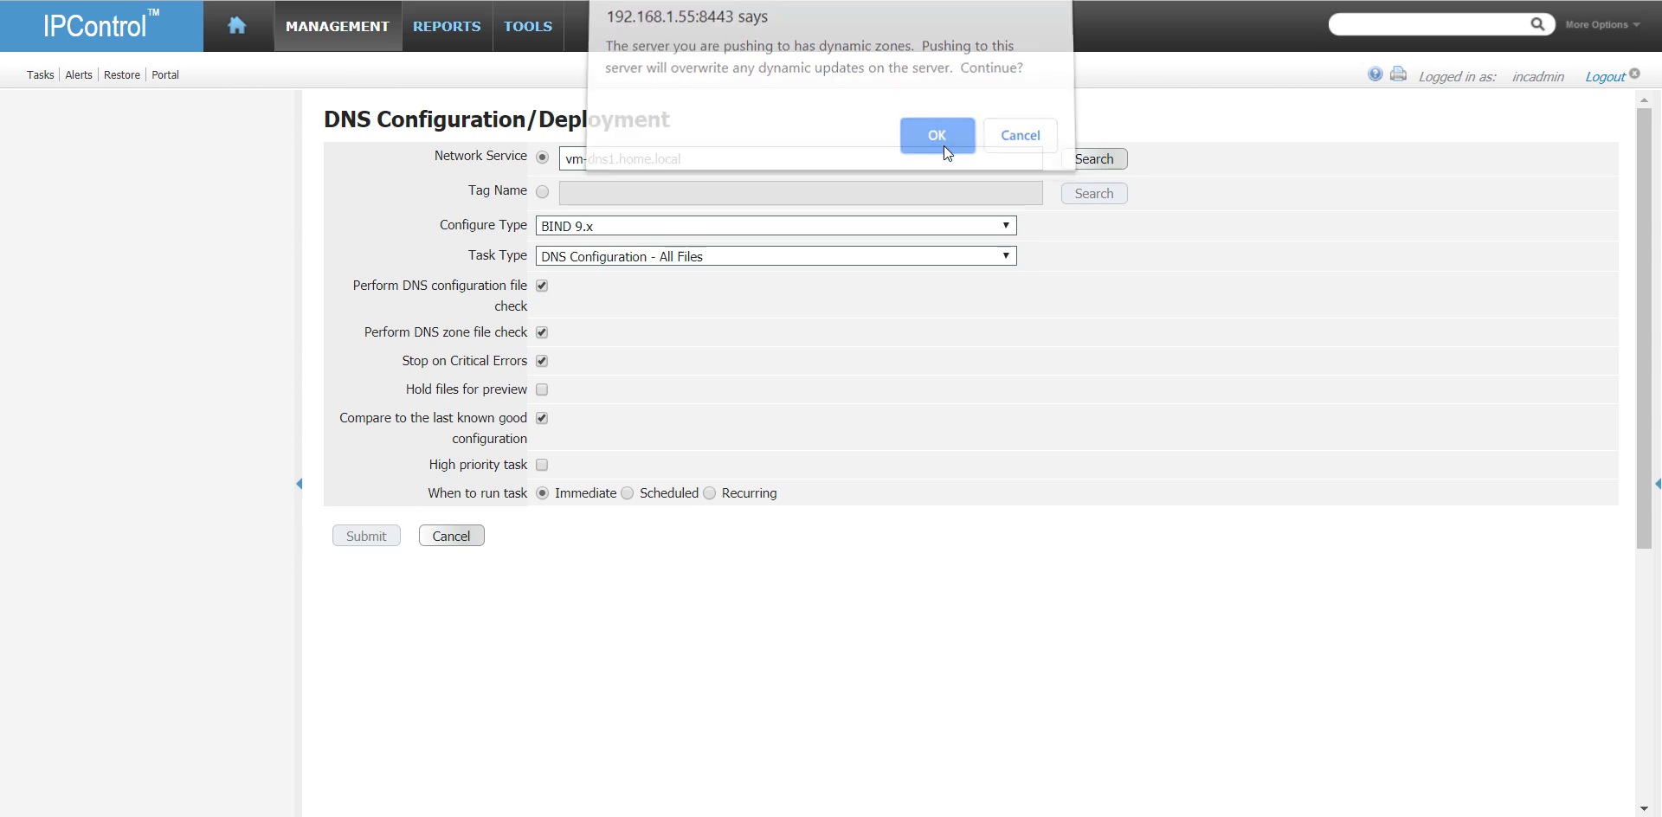
- Open the task list and refresh it to follow the status of the vm-dns1.home.local deployment
left_click(53, 78)
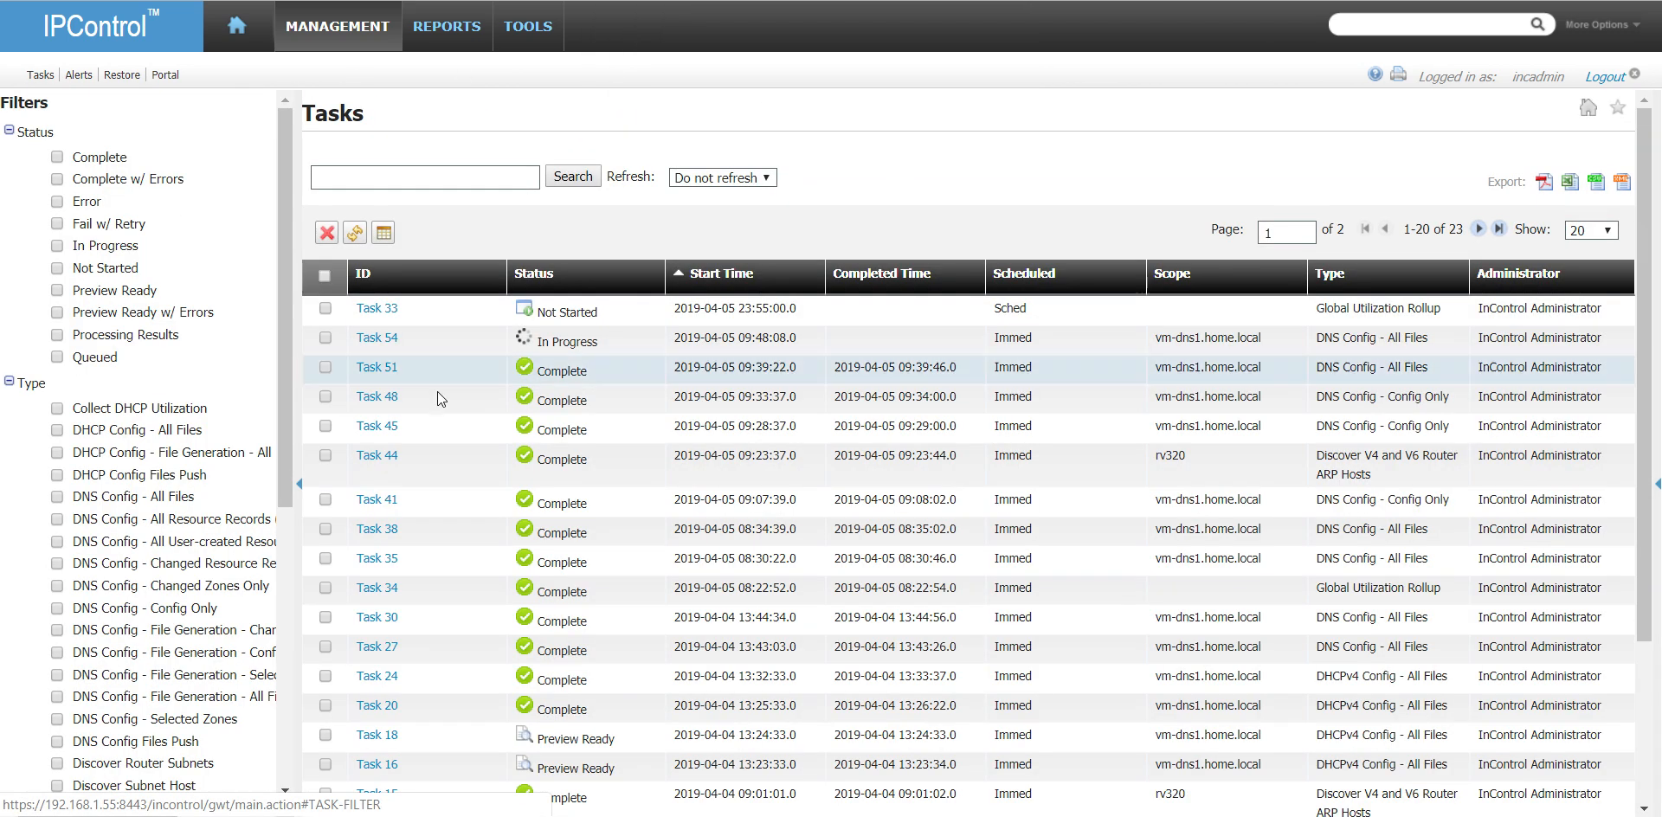
left_click(357, 234)
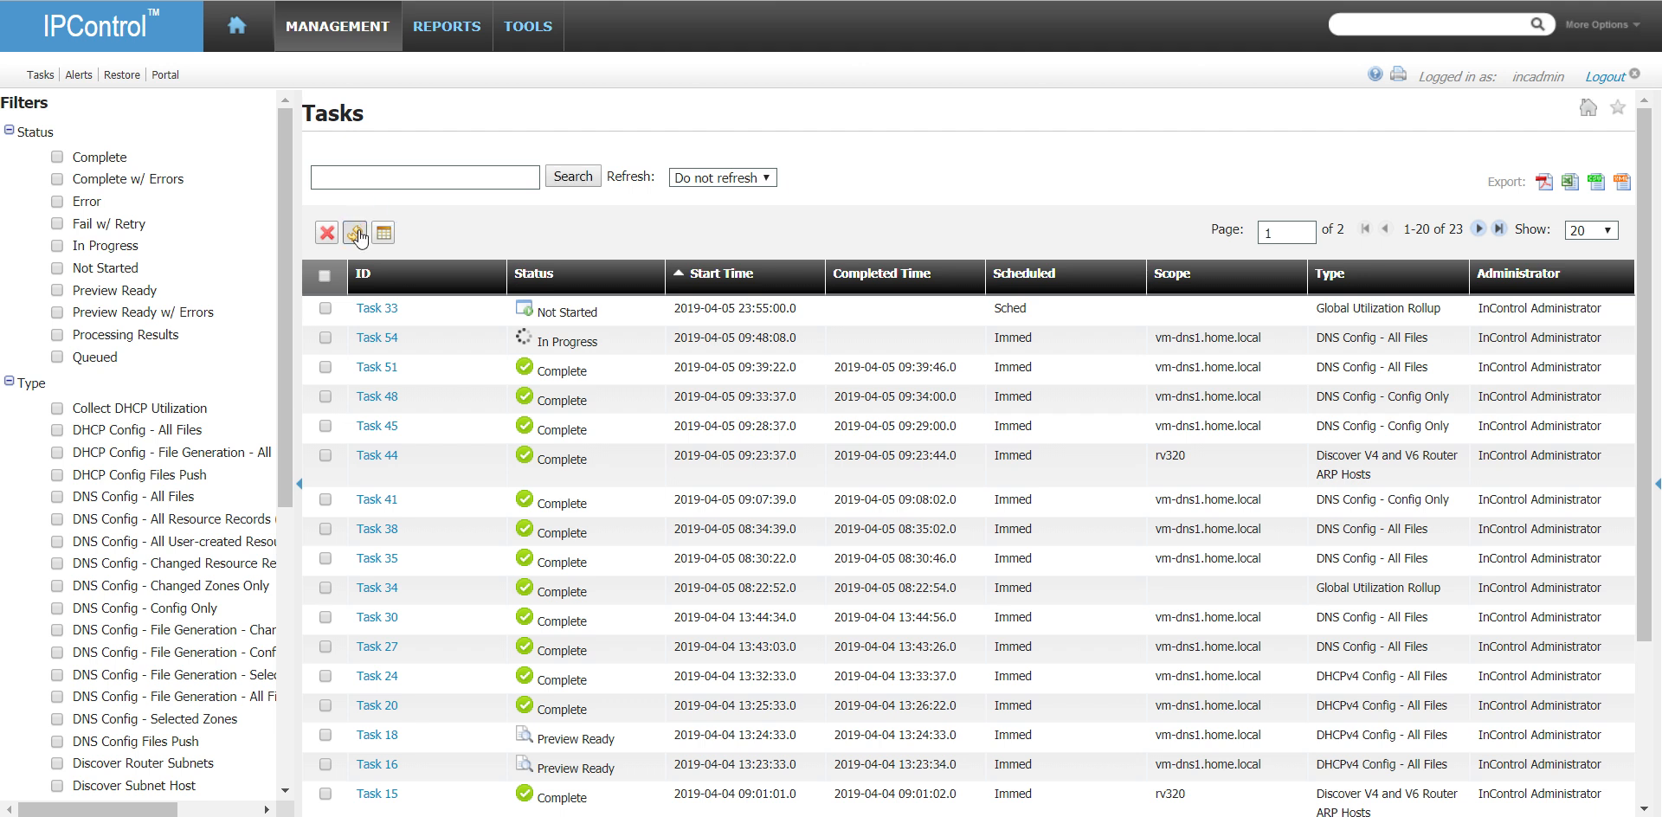
left_click(357, 233)
left_click(359, 234)
left_click(359, 233)
- Switch to DNS Admin ToolBox to query the home.local SOA, and refresh the IPControl task list again
key("alt+Tab")
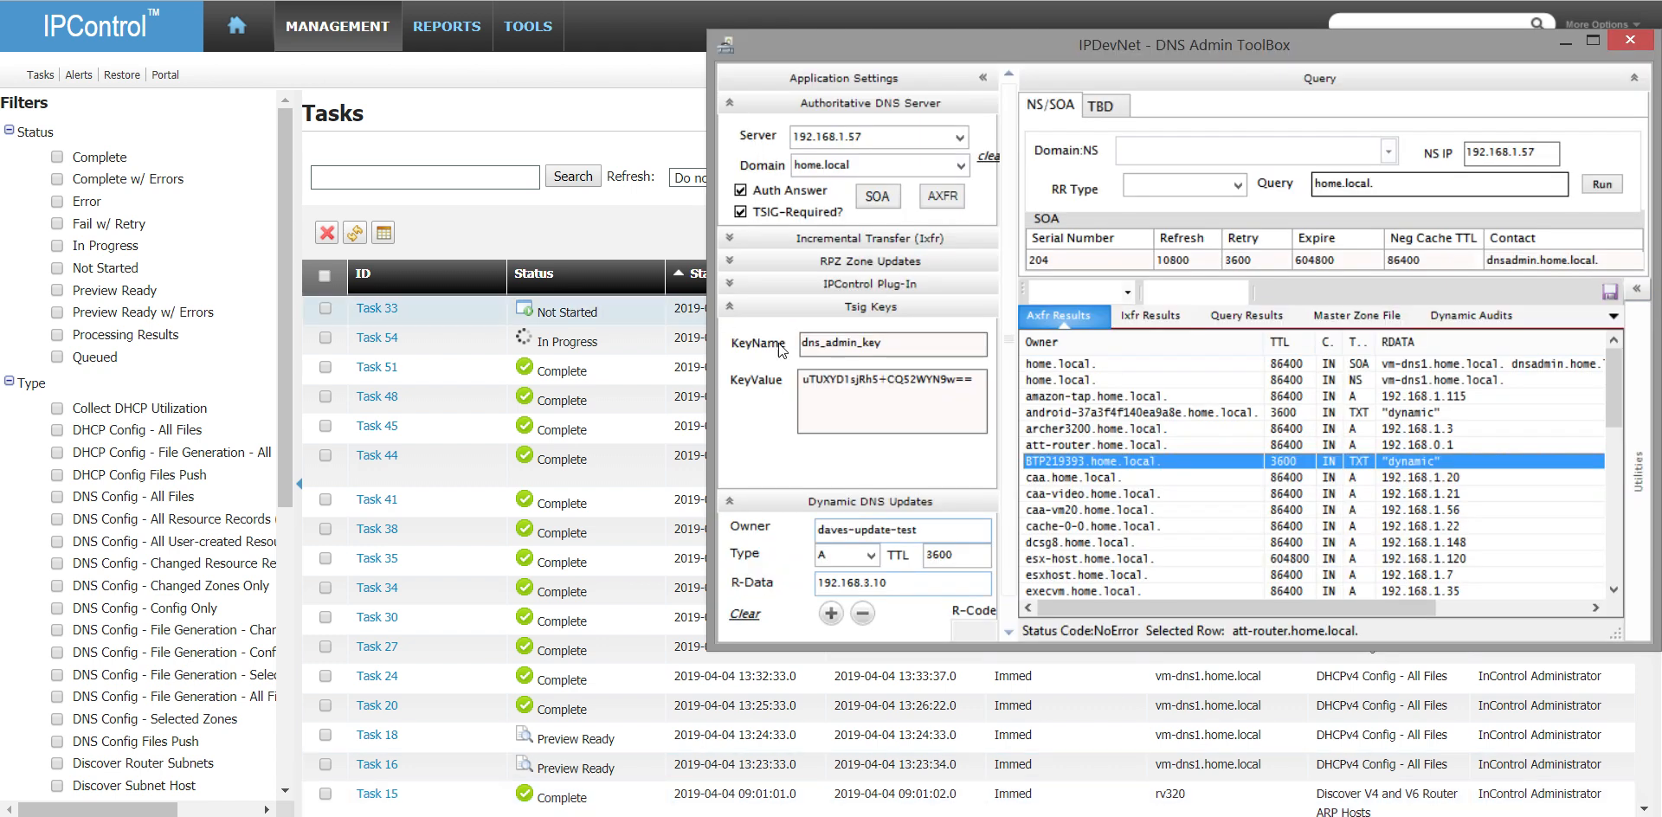
left_click(874, 196)
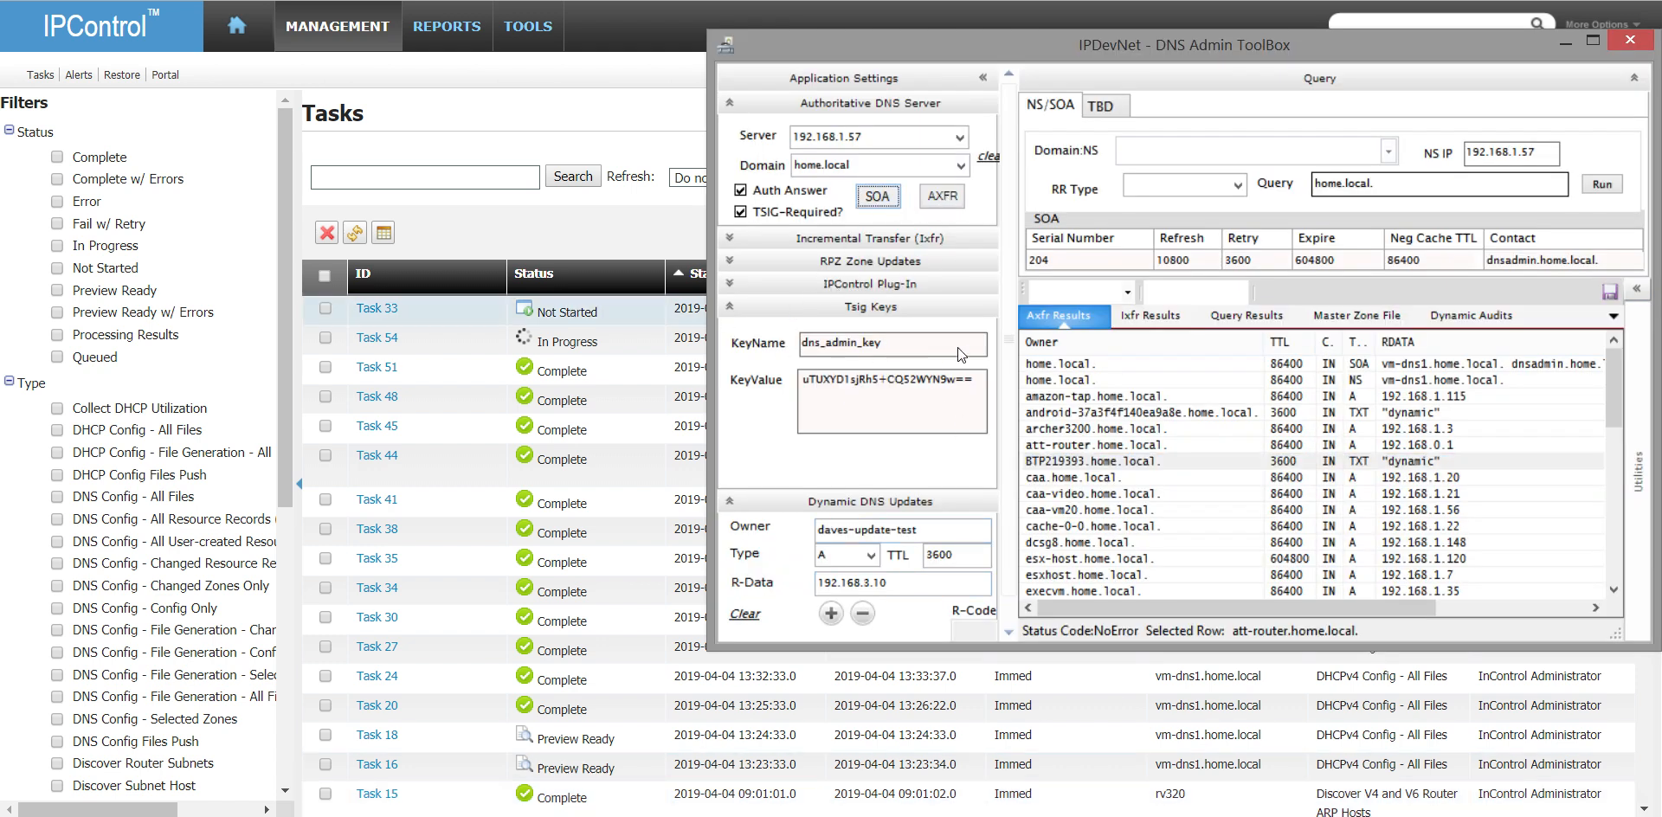
left_click(727, 307)
left_click(952, 444)
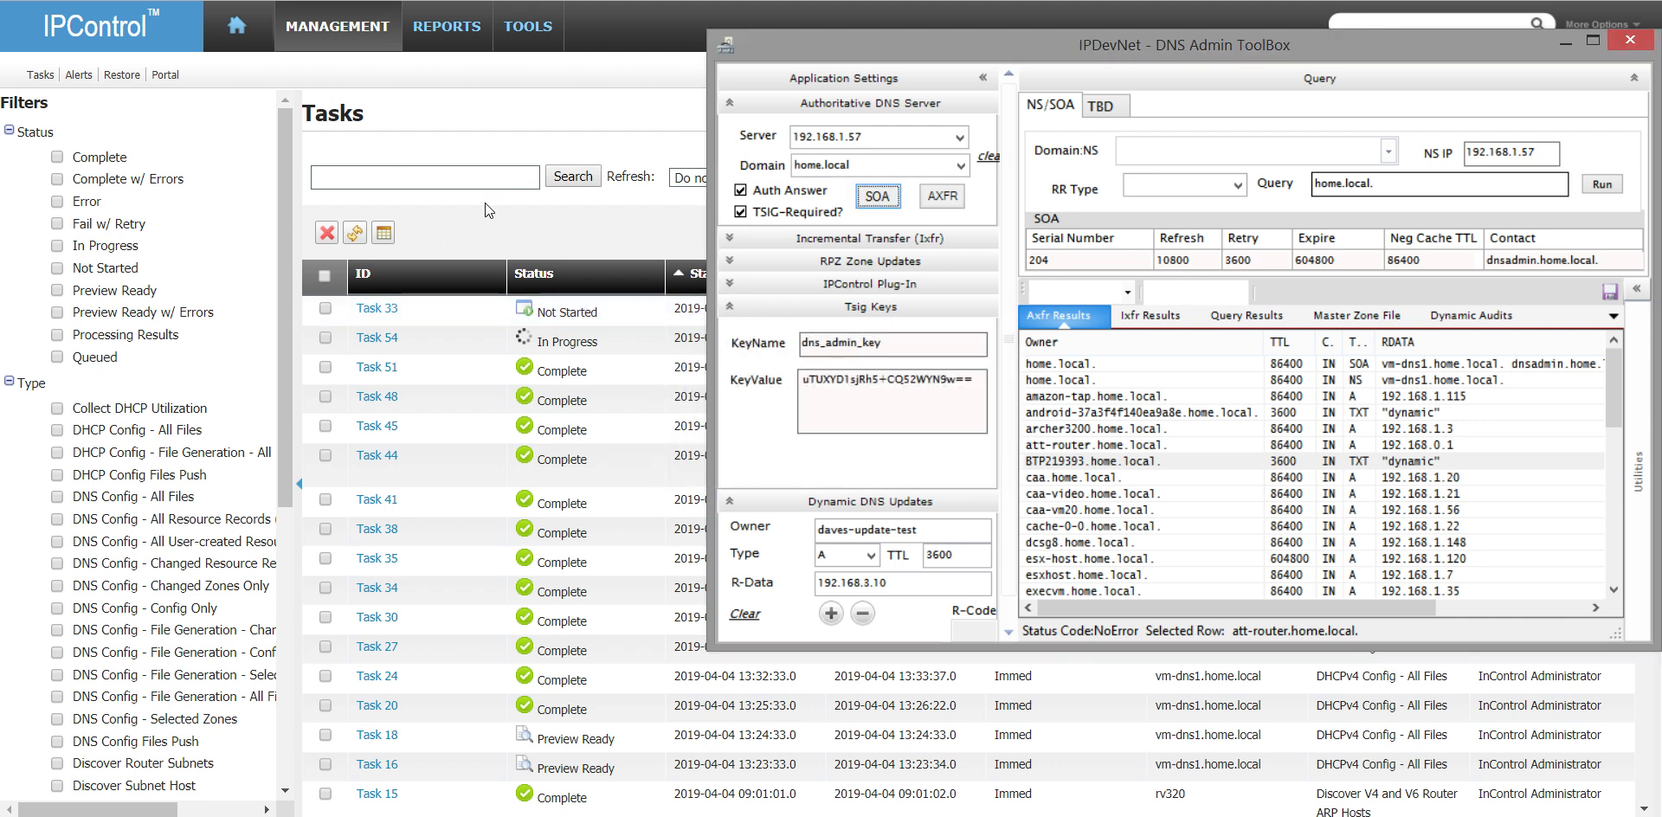
left_click(356, 236)
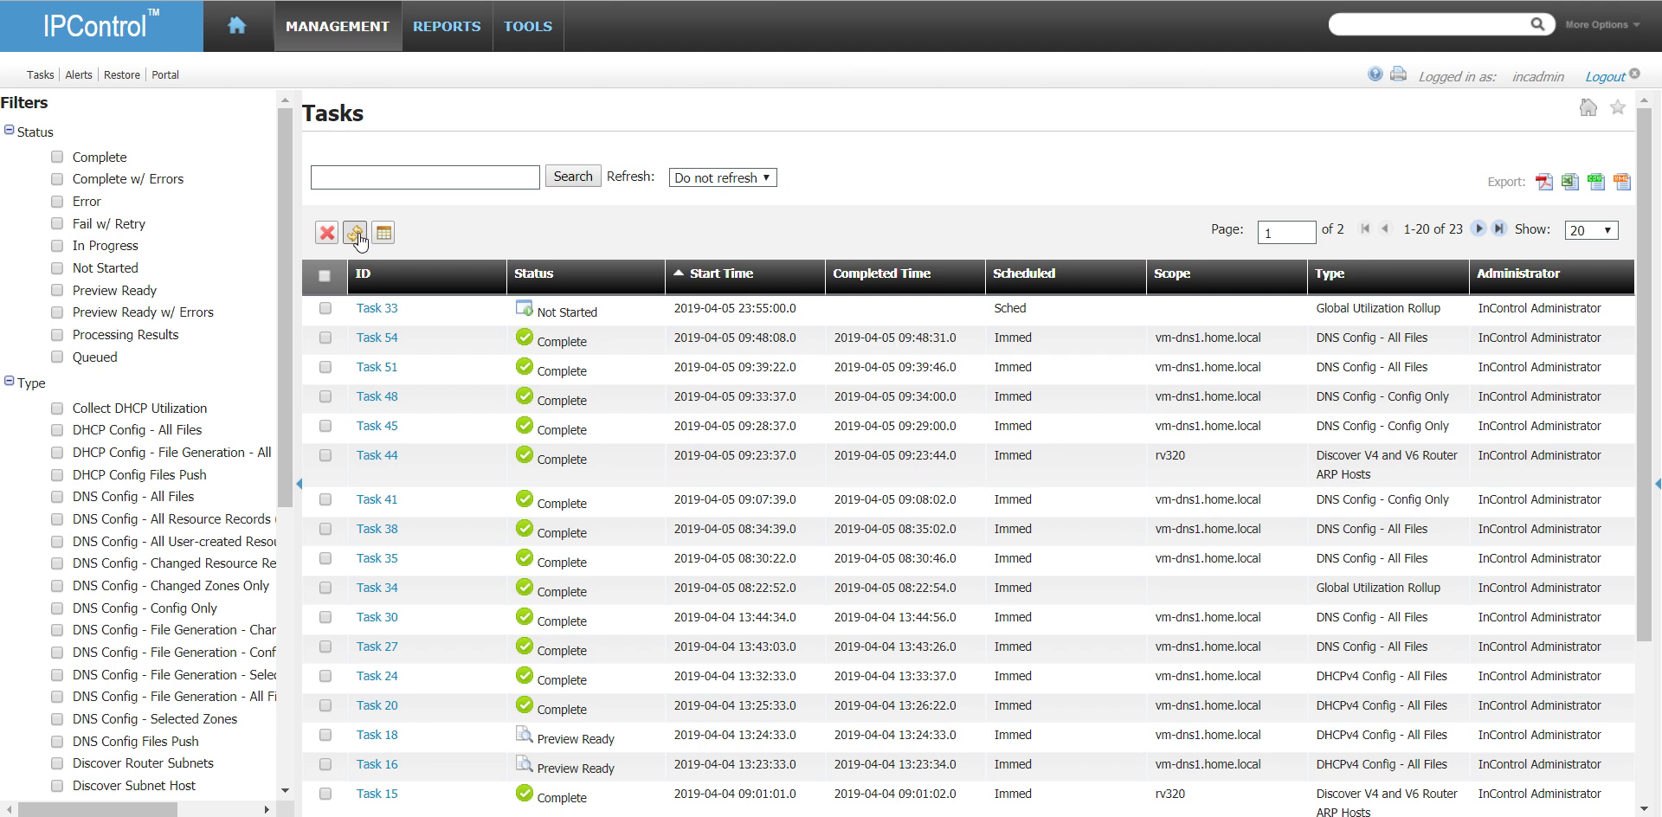
- Return to DNS Admin ToolBox, query the home.local SOA and run a full zone transfer from 192.168.1.57, reviewing the transferred records
key("alt+Tab")
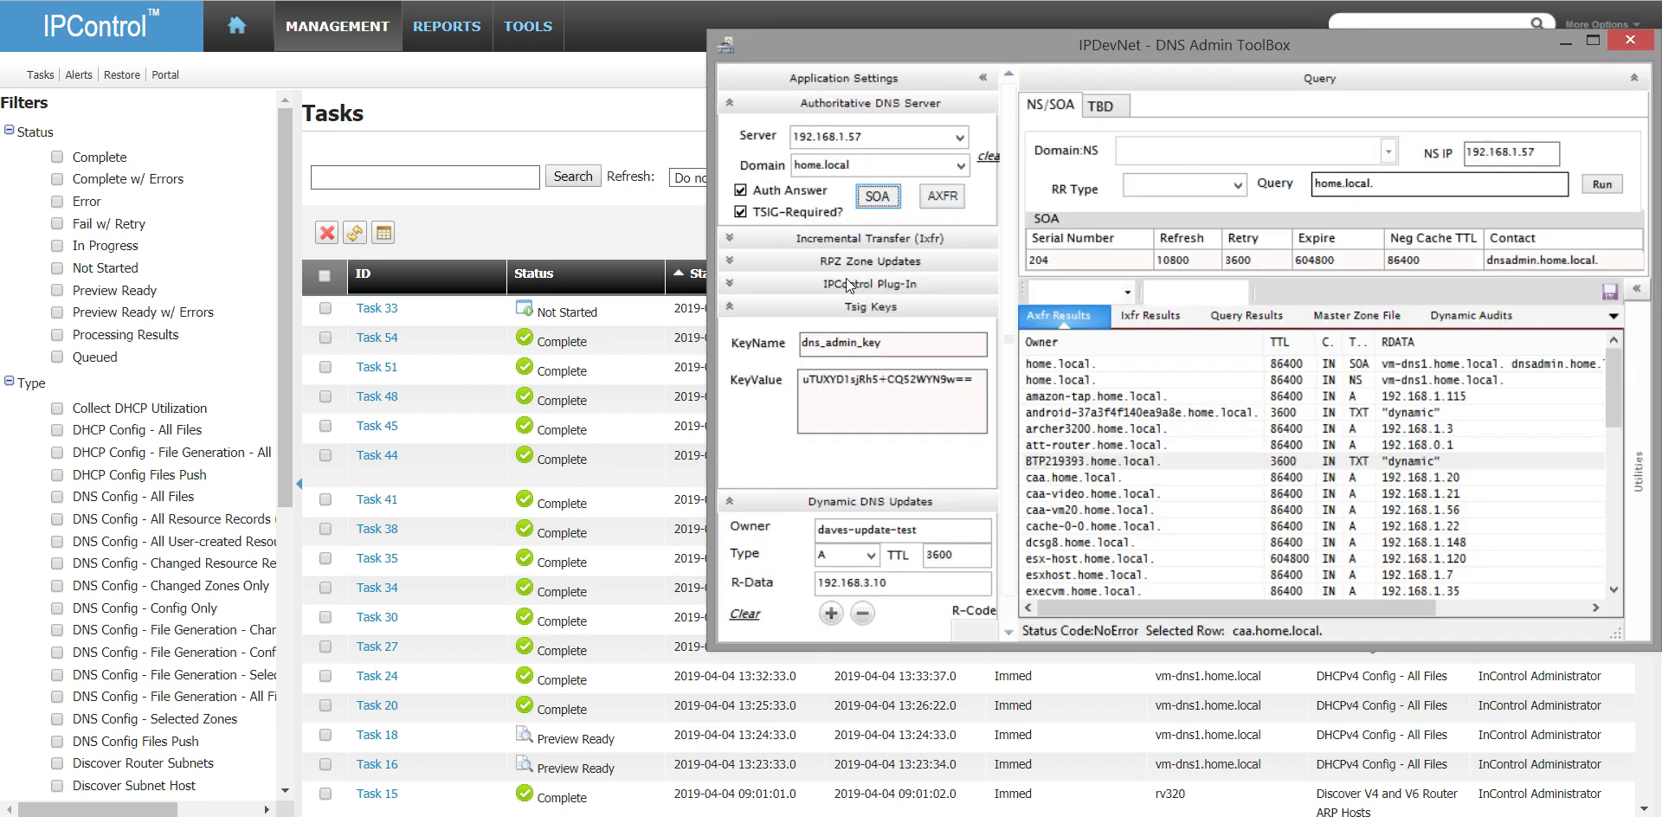
left_click(881, 202)
left_click(951, 202)
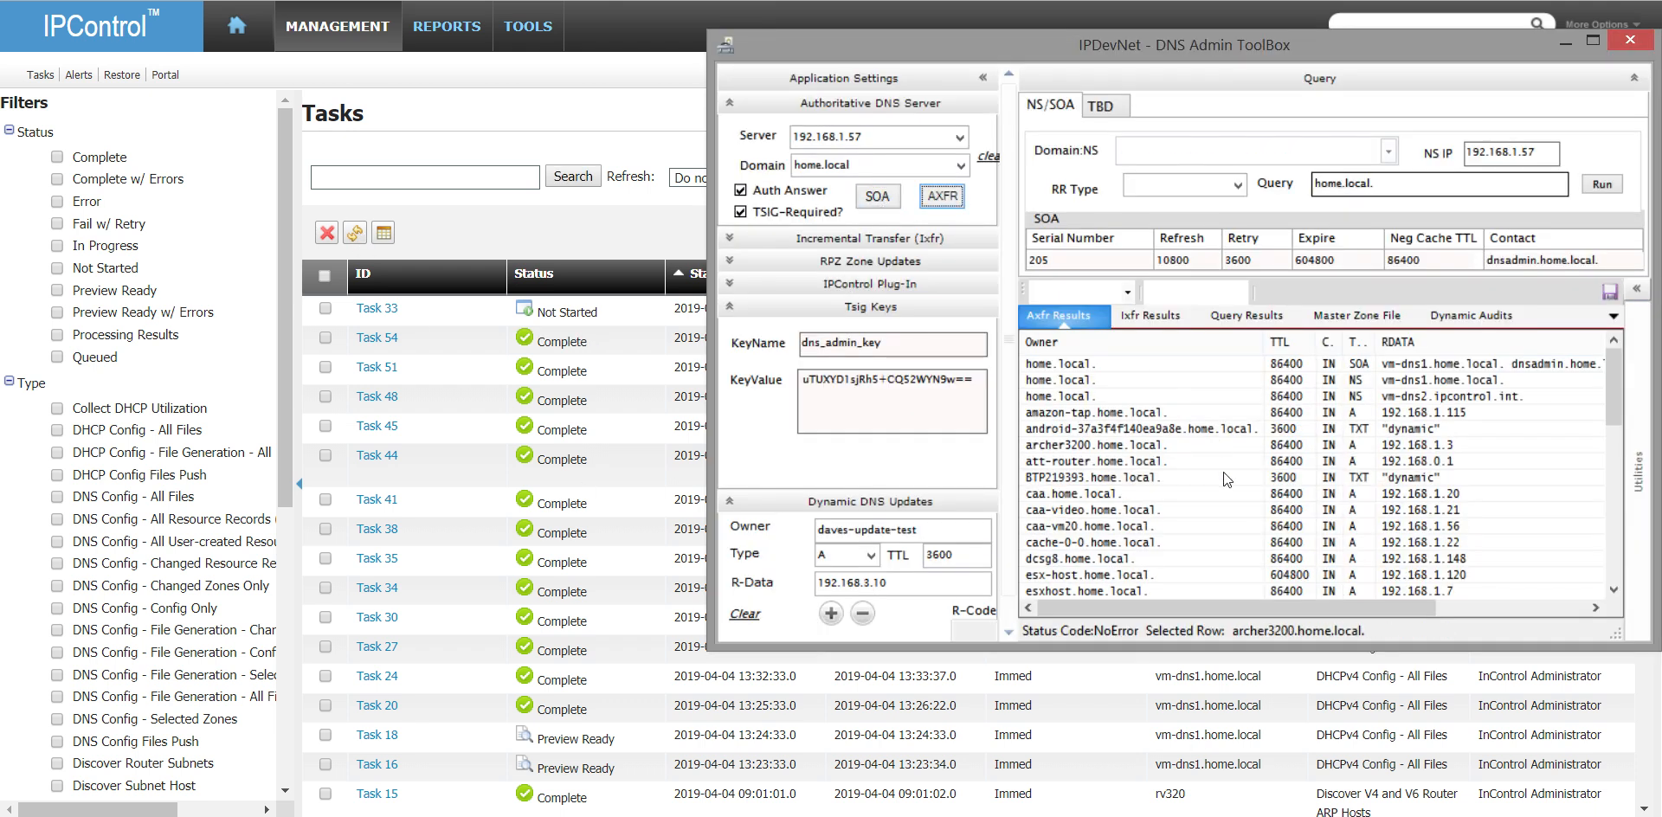
scroll(1300, 495, "down", 2)
left_click(1300, 492)
scroll(1301, 487, "down", 1)
scroll(1301, 489, "down", 4)
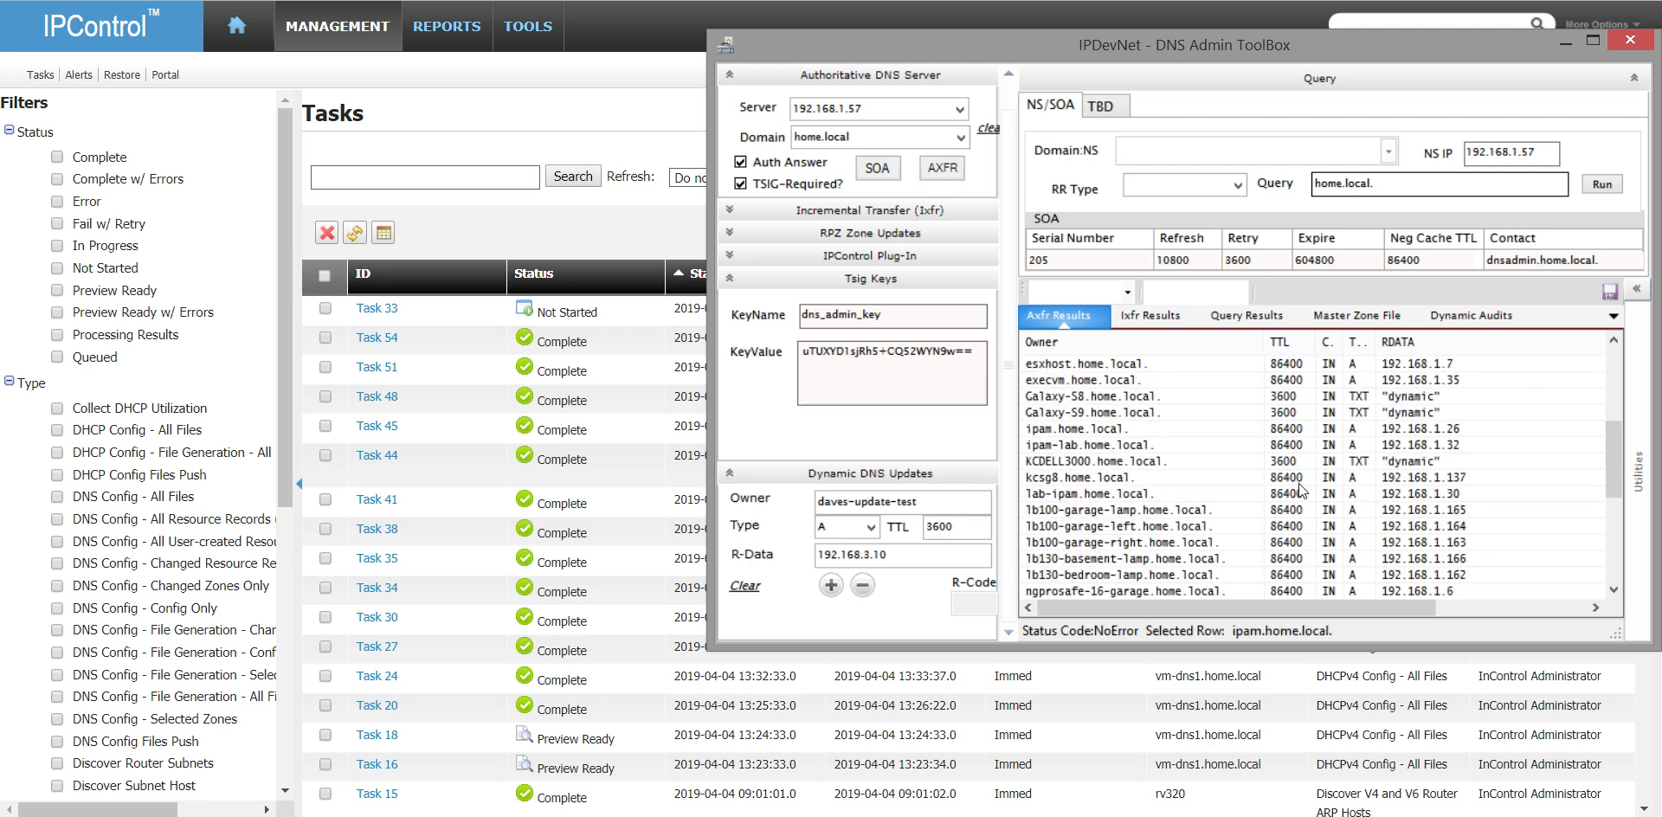
scroll(1301, 490, "up", 4)
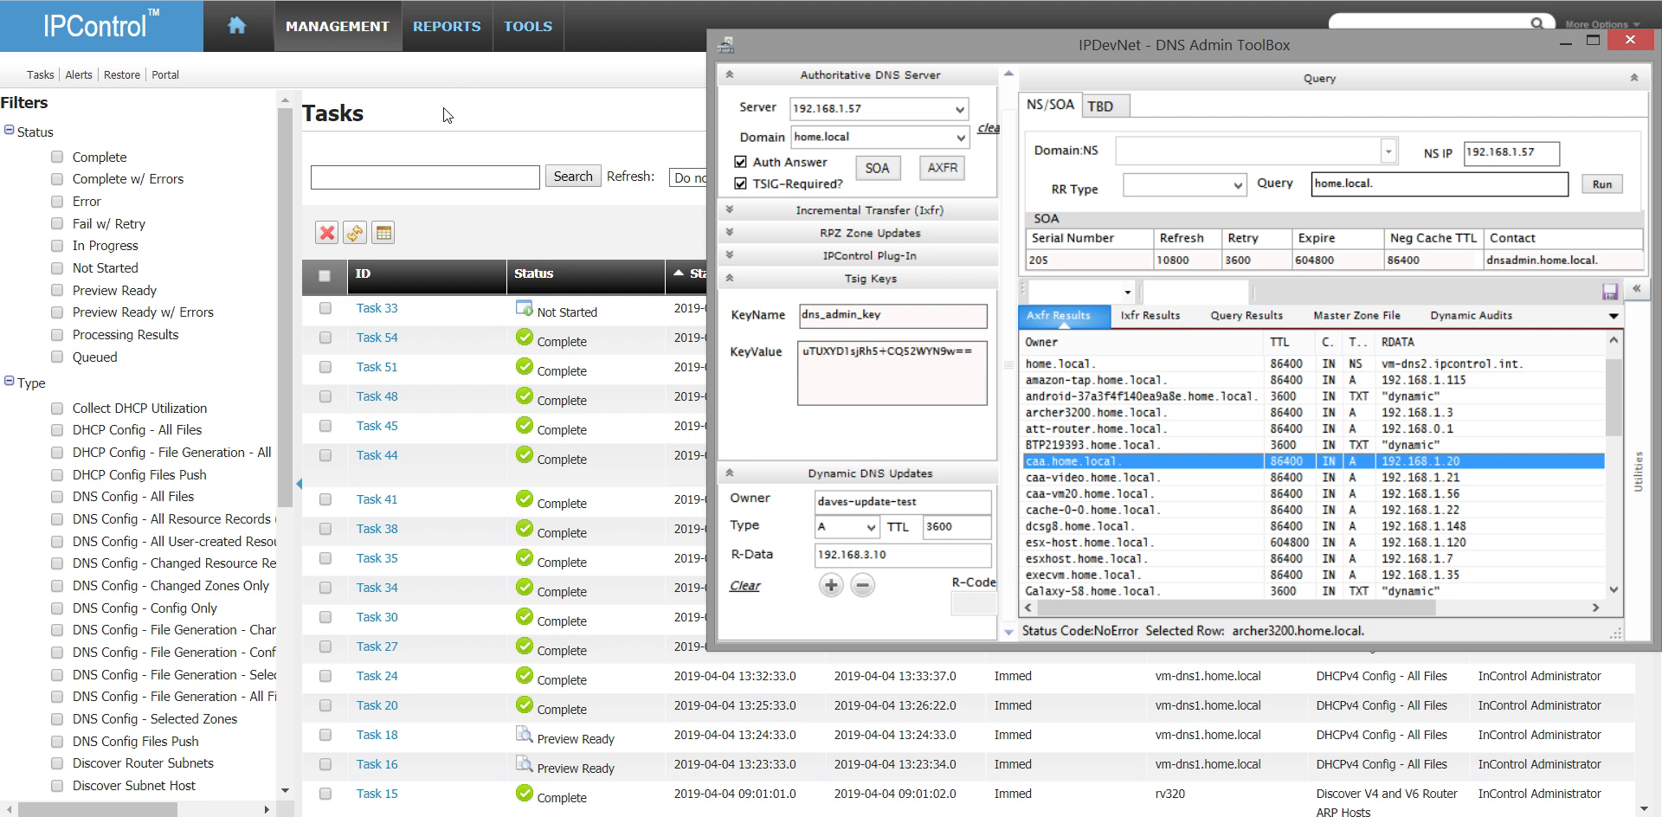
- Return to IPControl and open the DNS Domains list
left_click(472, 106)
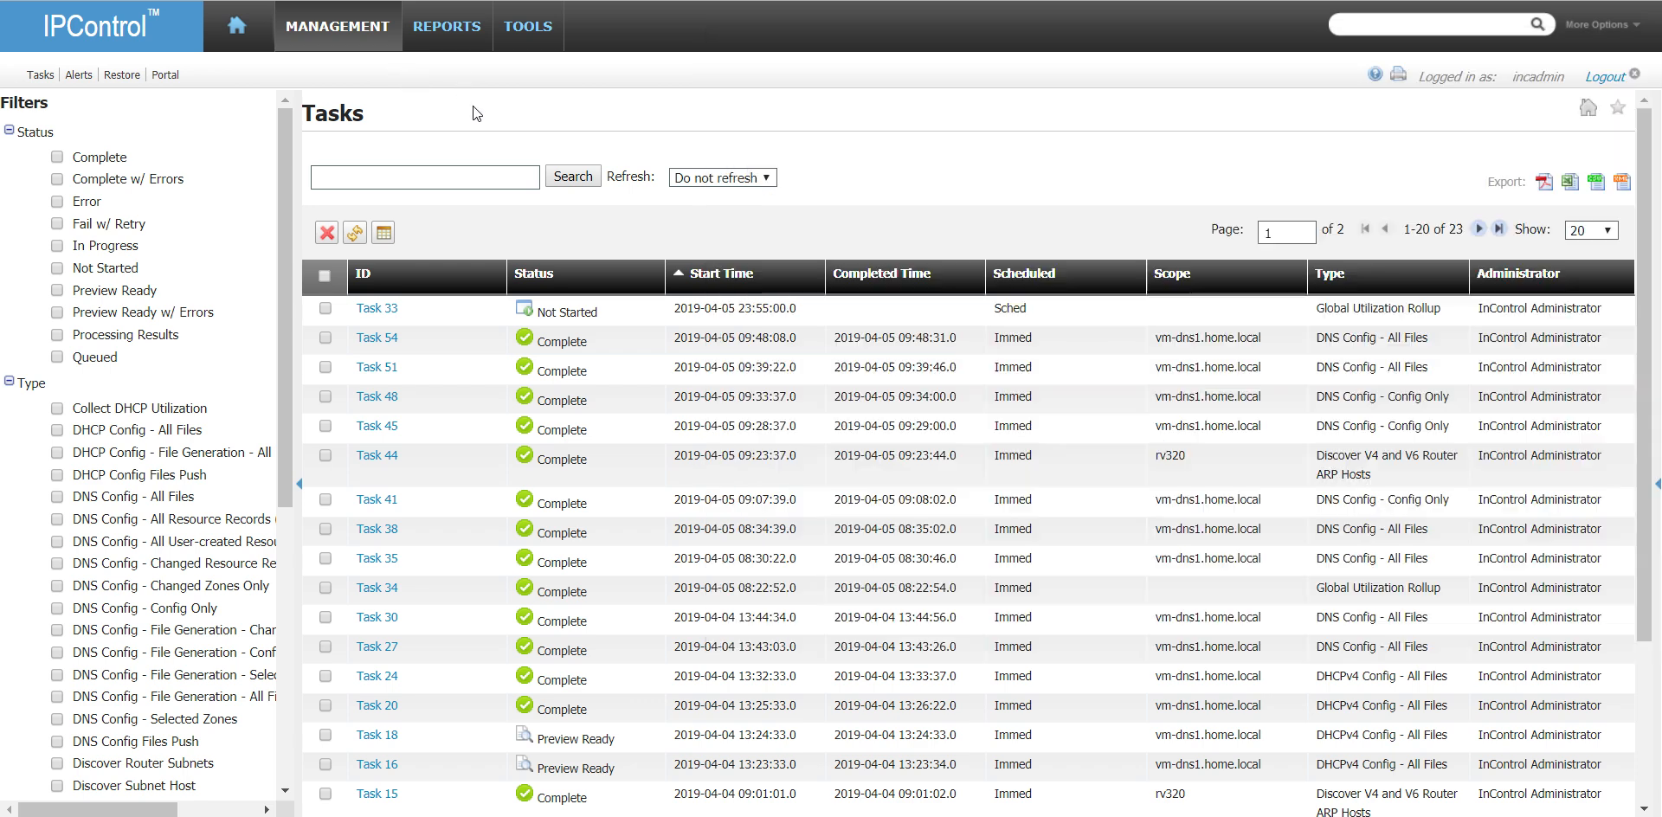
mouse_move(351, 26)
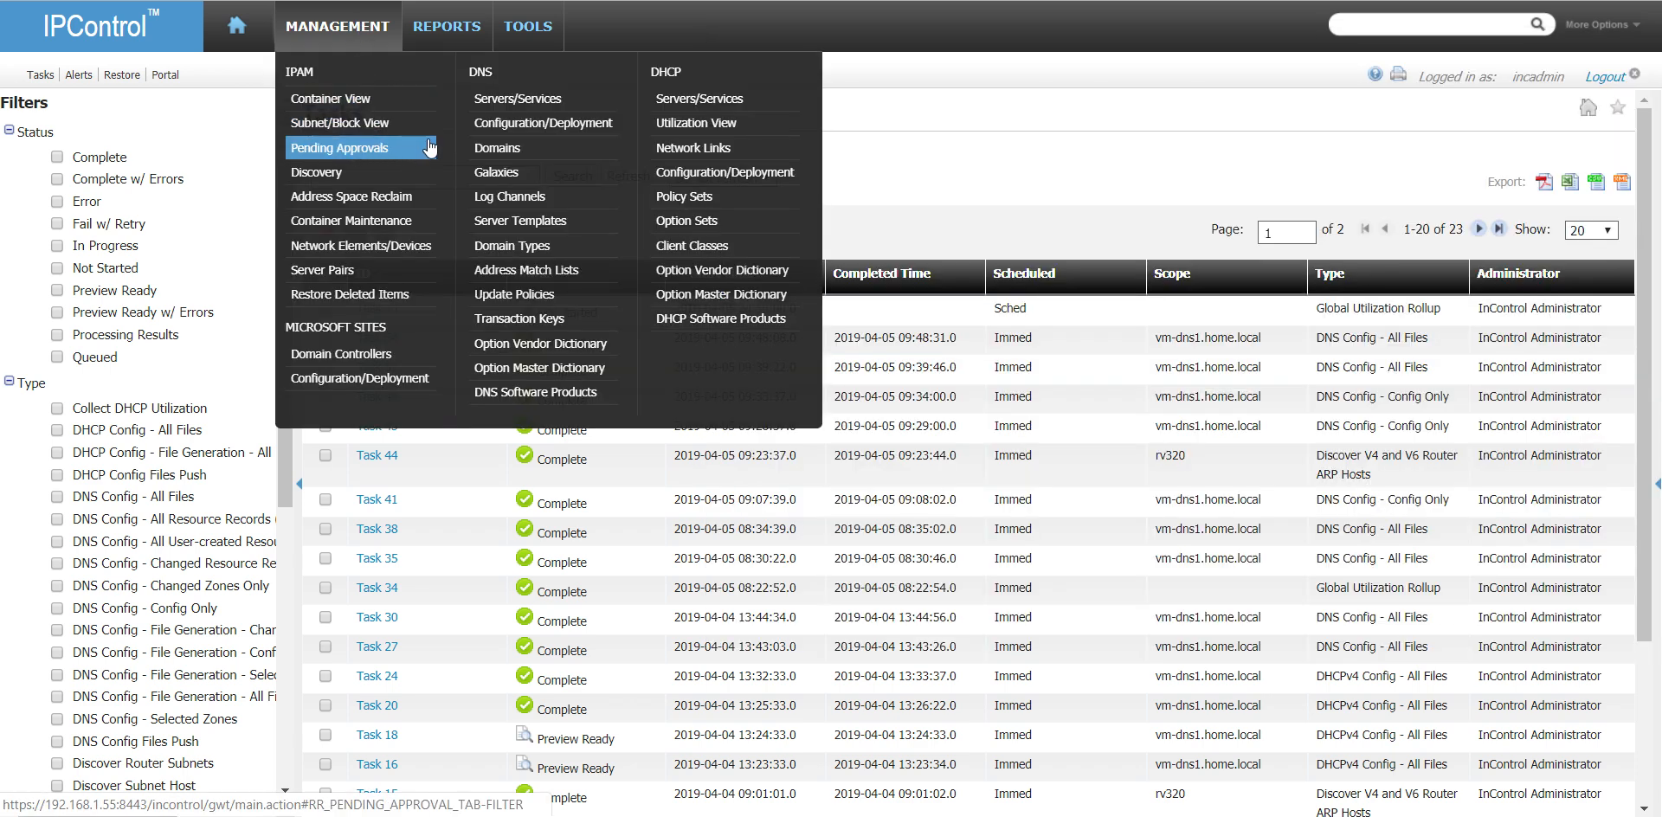
left_click(518, 148)
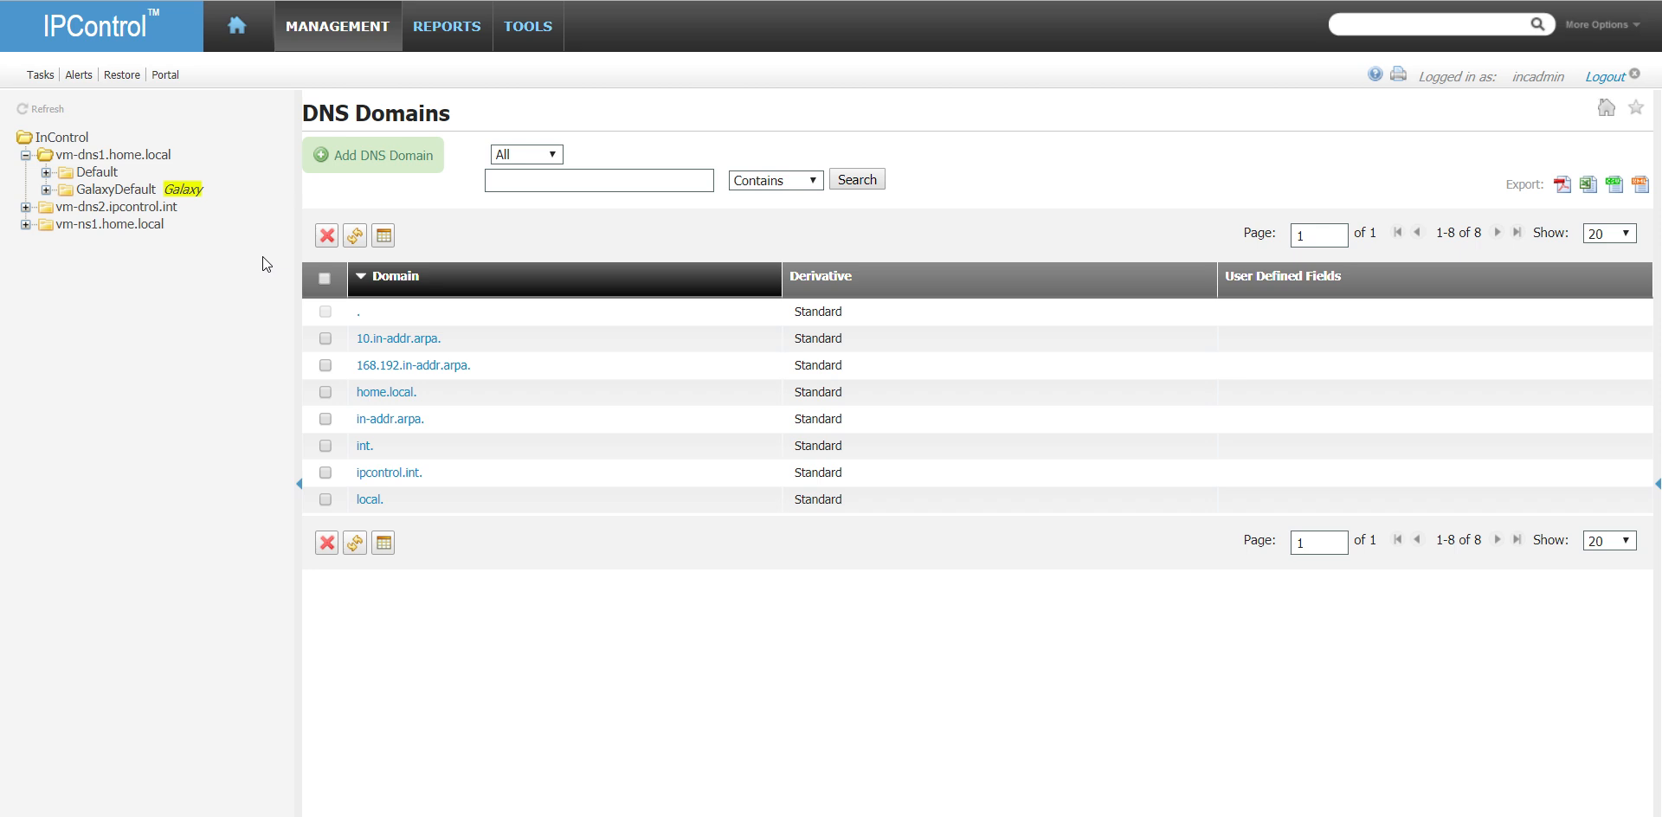
- Open the server pairs page and start adding a net service pair with IPControl as the net service
left_click(364, 34)
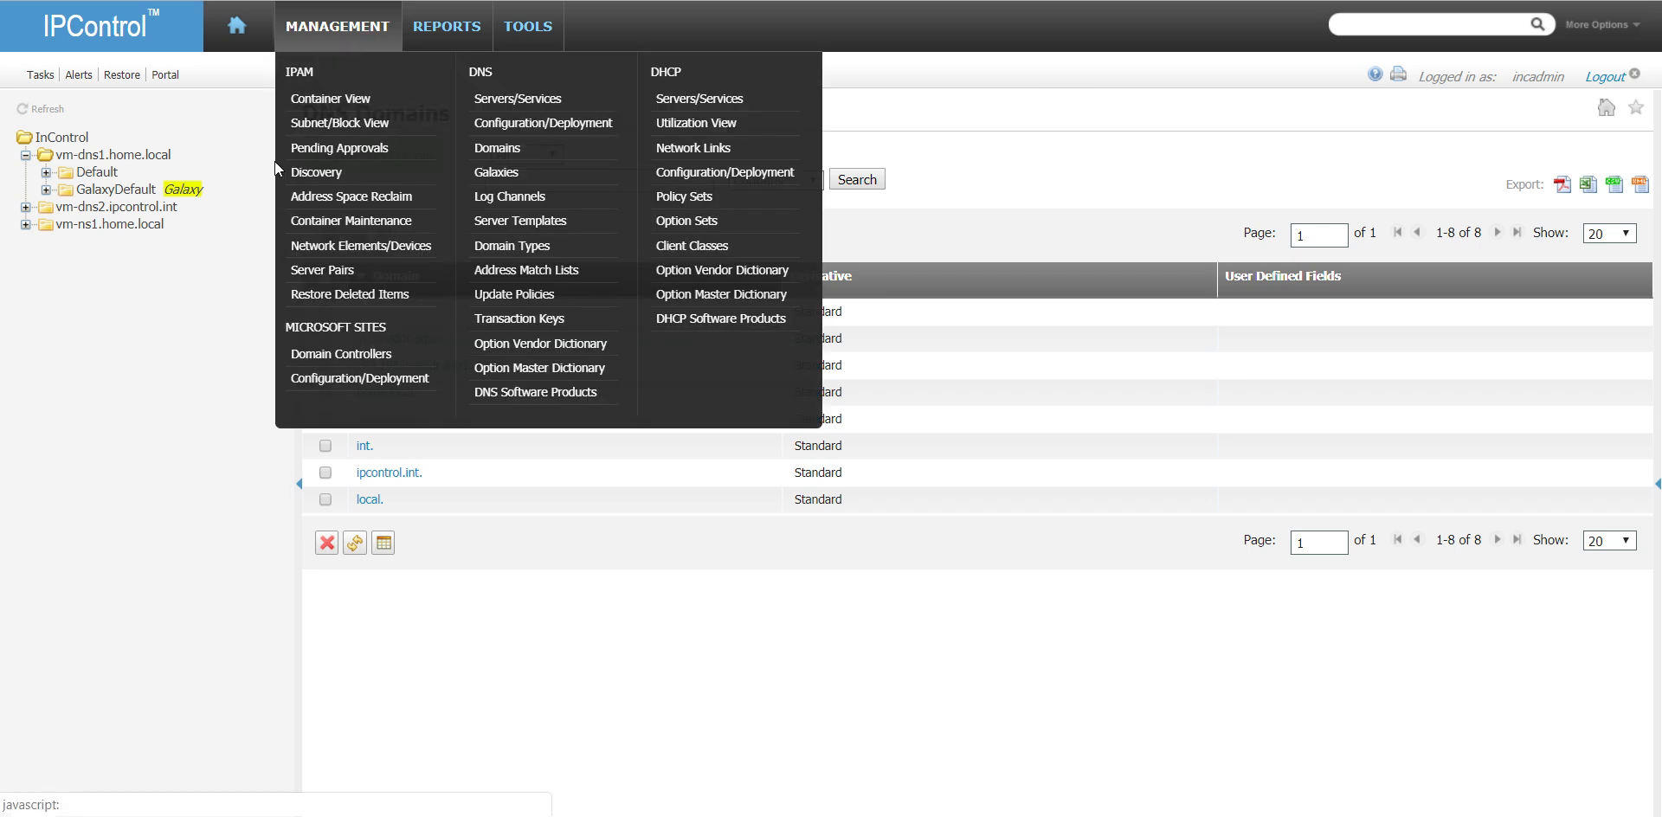
mouse_move(343, 35)
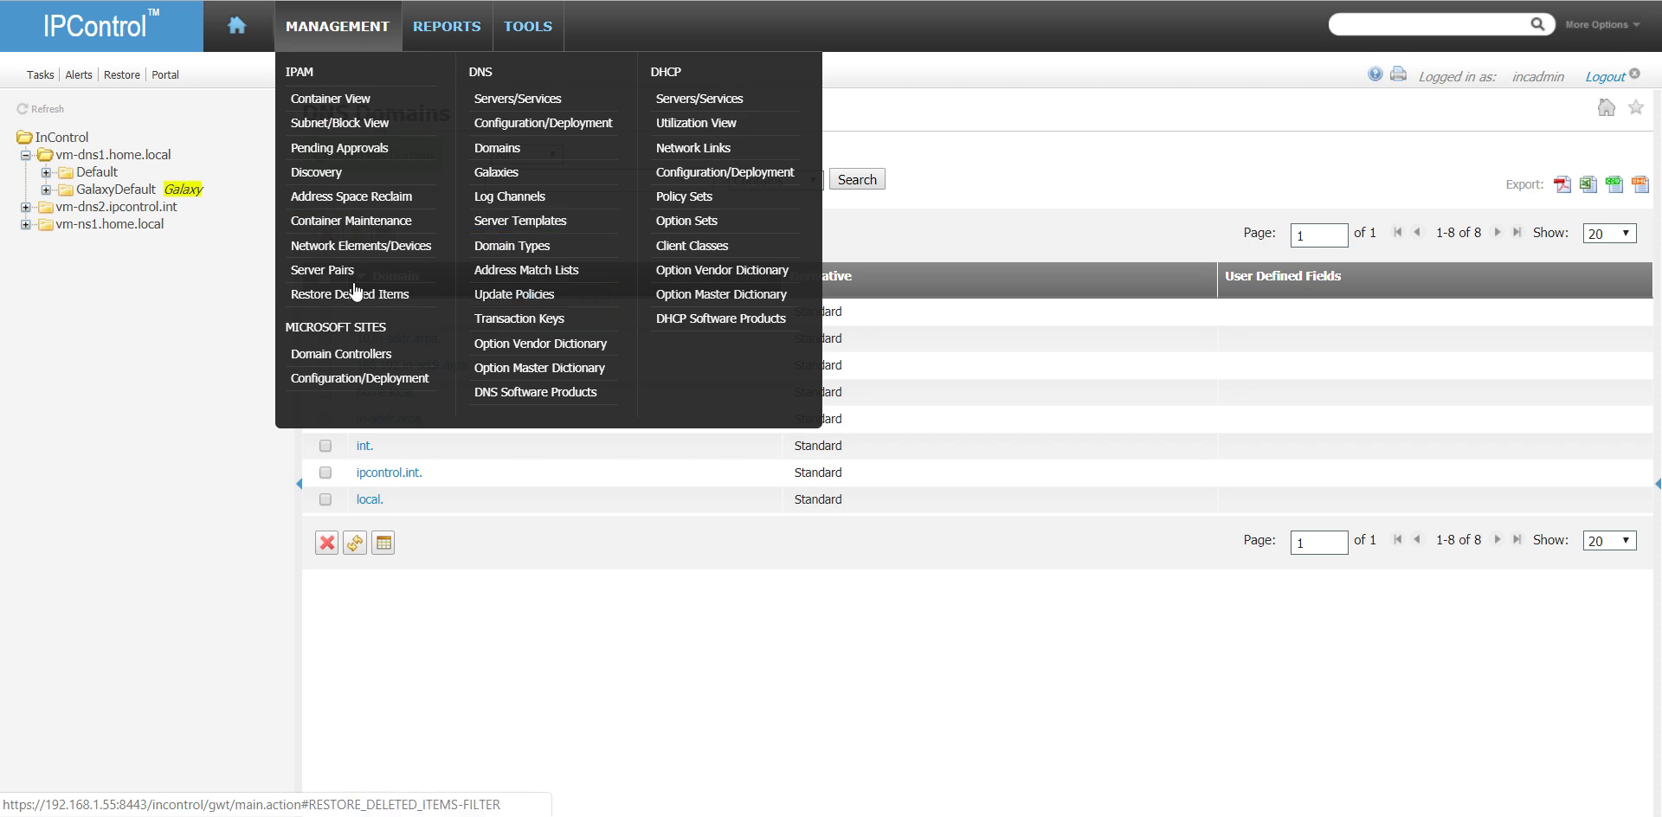
left_click(346, 269)
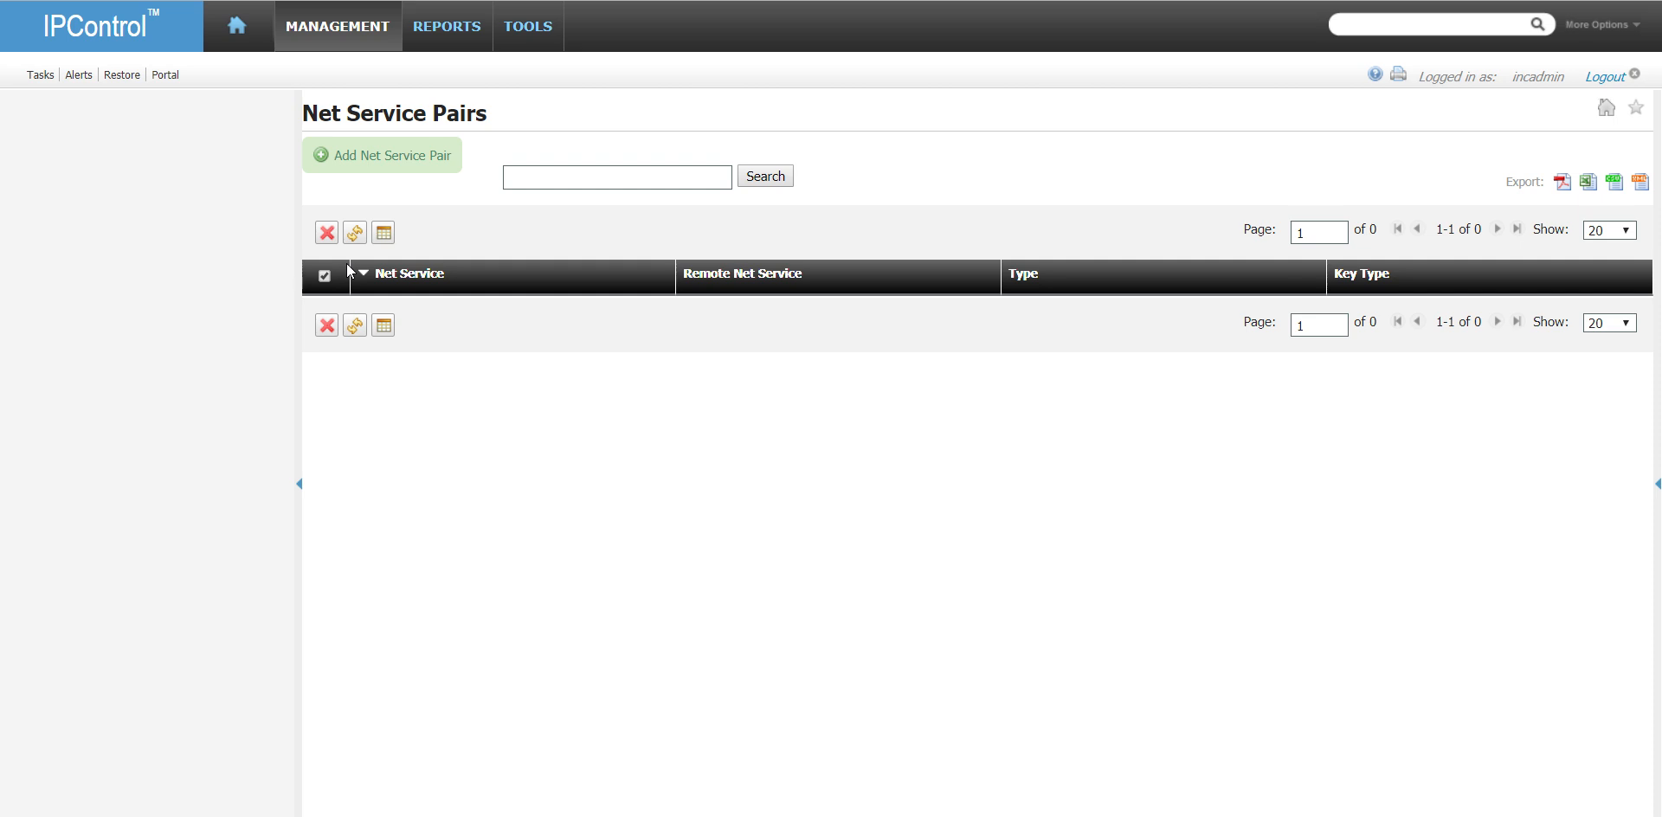
left_click(410, 154)
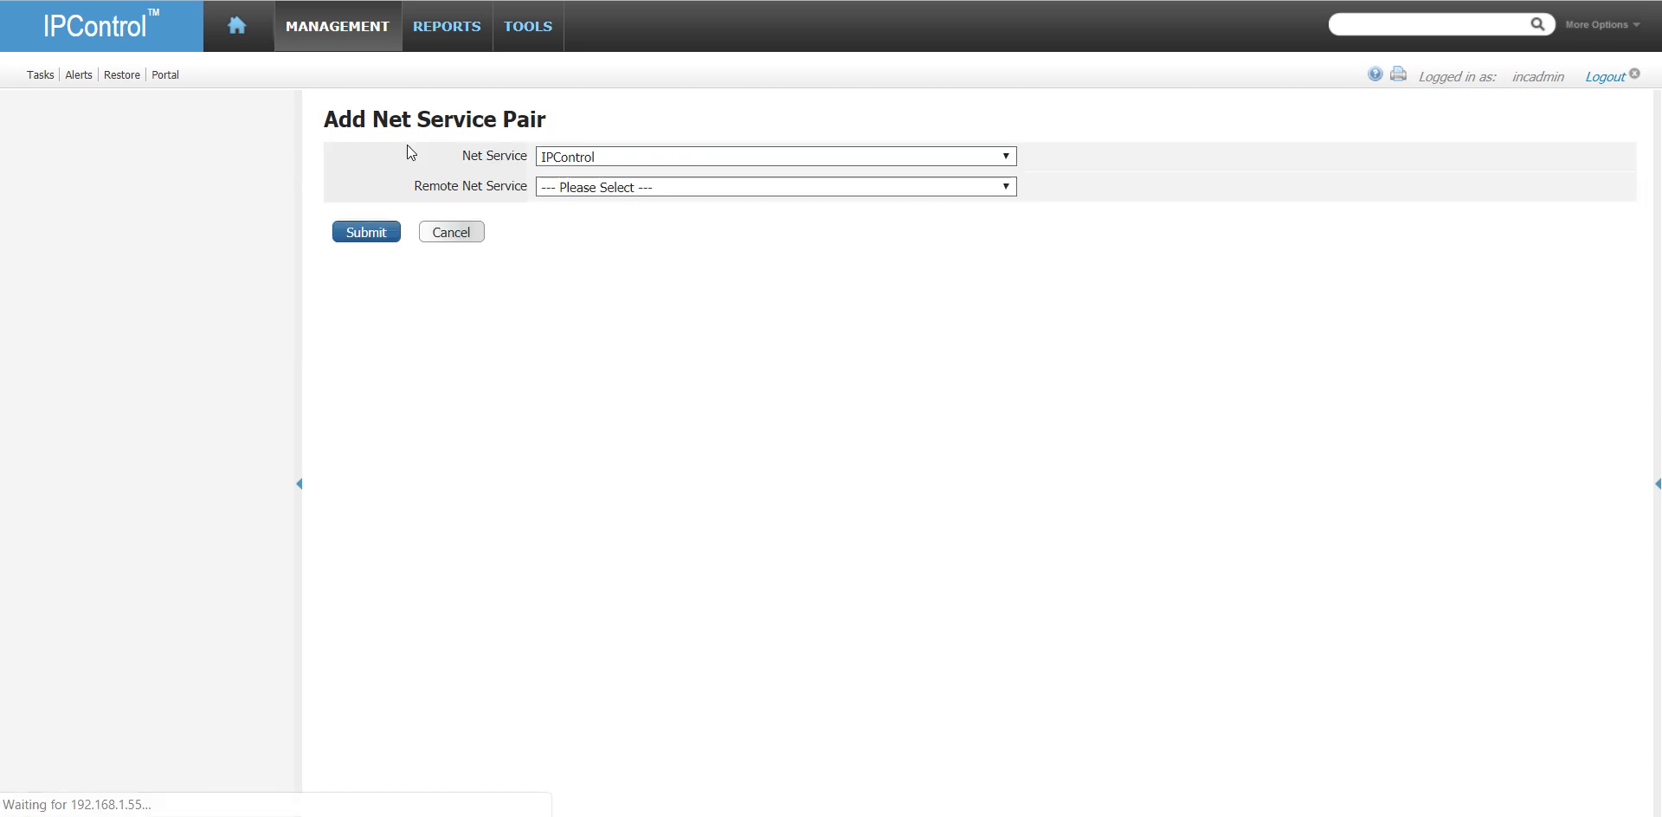
left_click(691, 157)
left_click(691, 158)
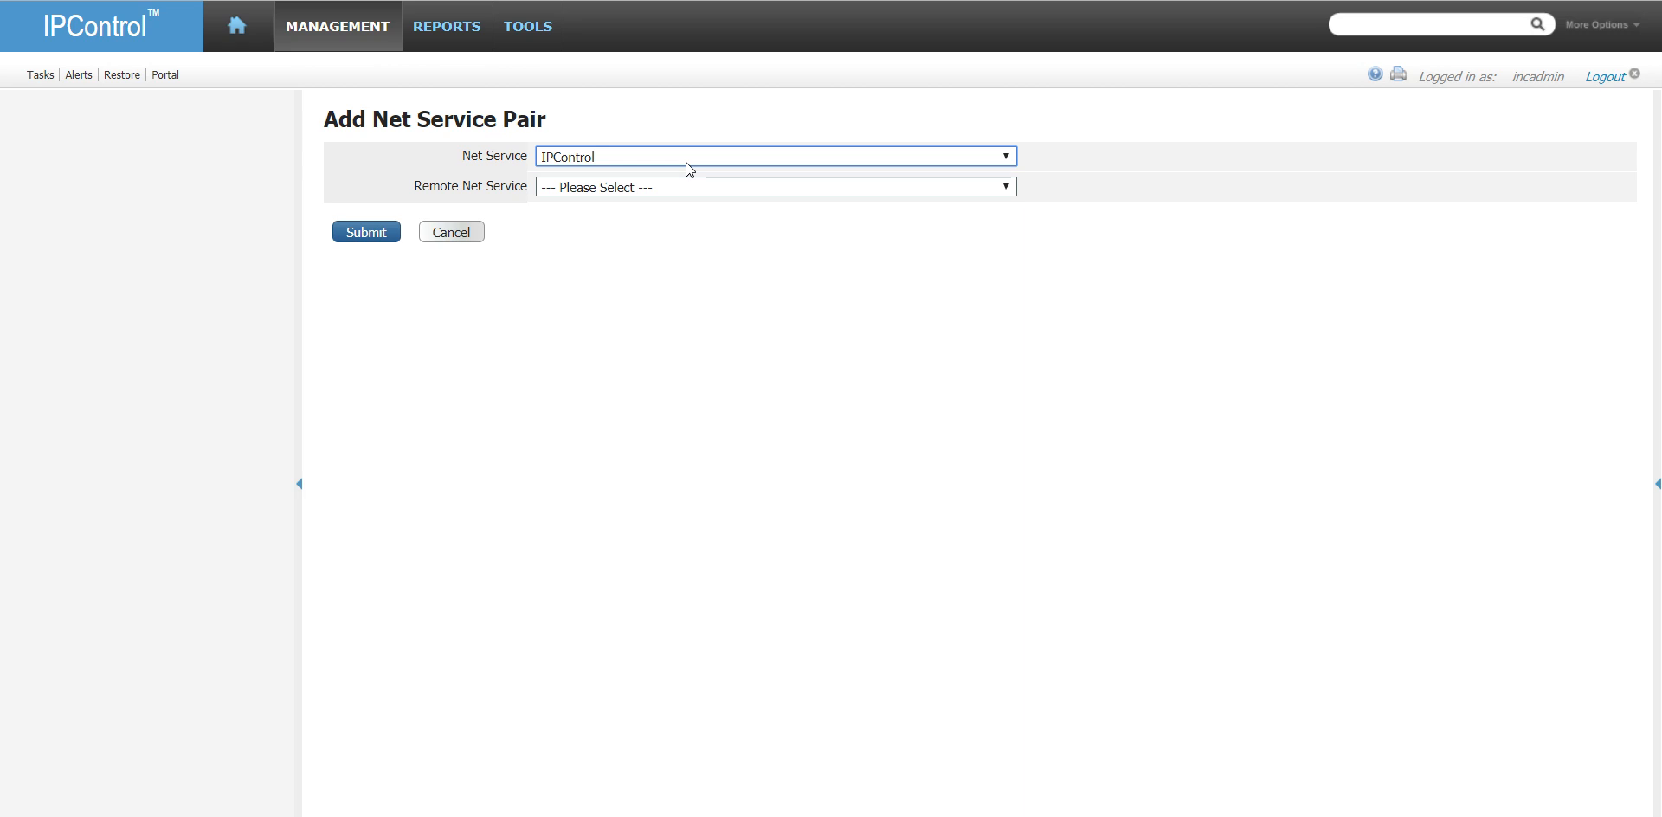
left_click(684, 163)
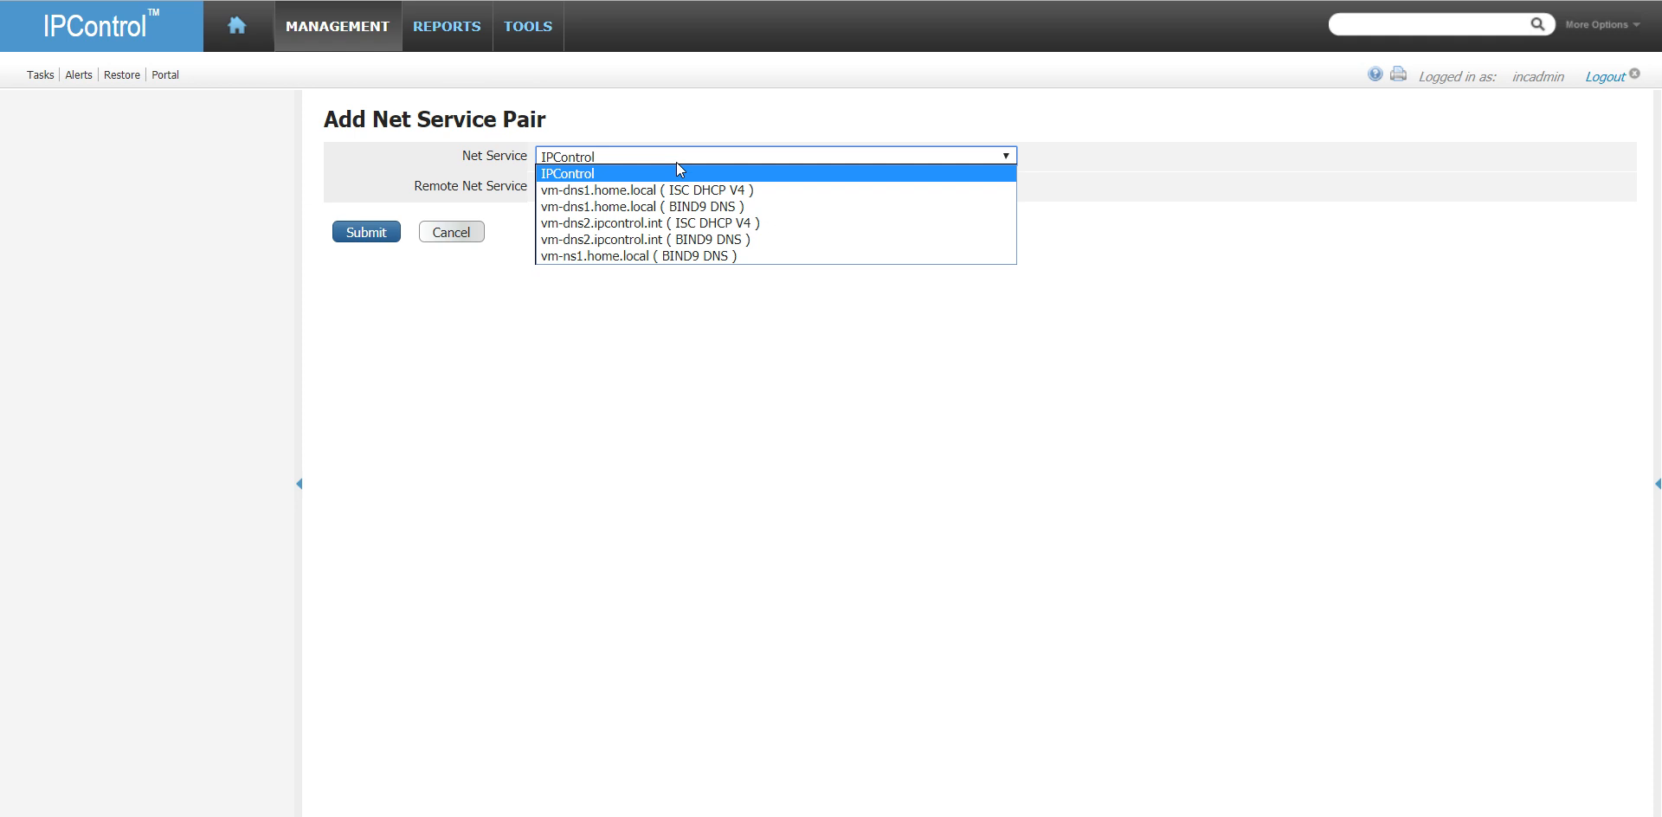
left_click(677, 170)
- Choose vm-dns1.home.local (BIND9 DNS) as the remote net service and review the existing TSIG keys on offer
left_click(671, 186)
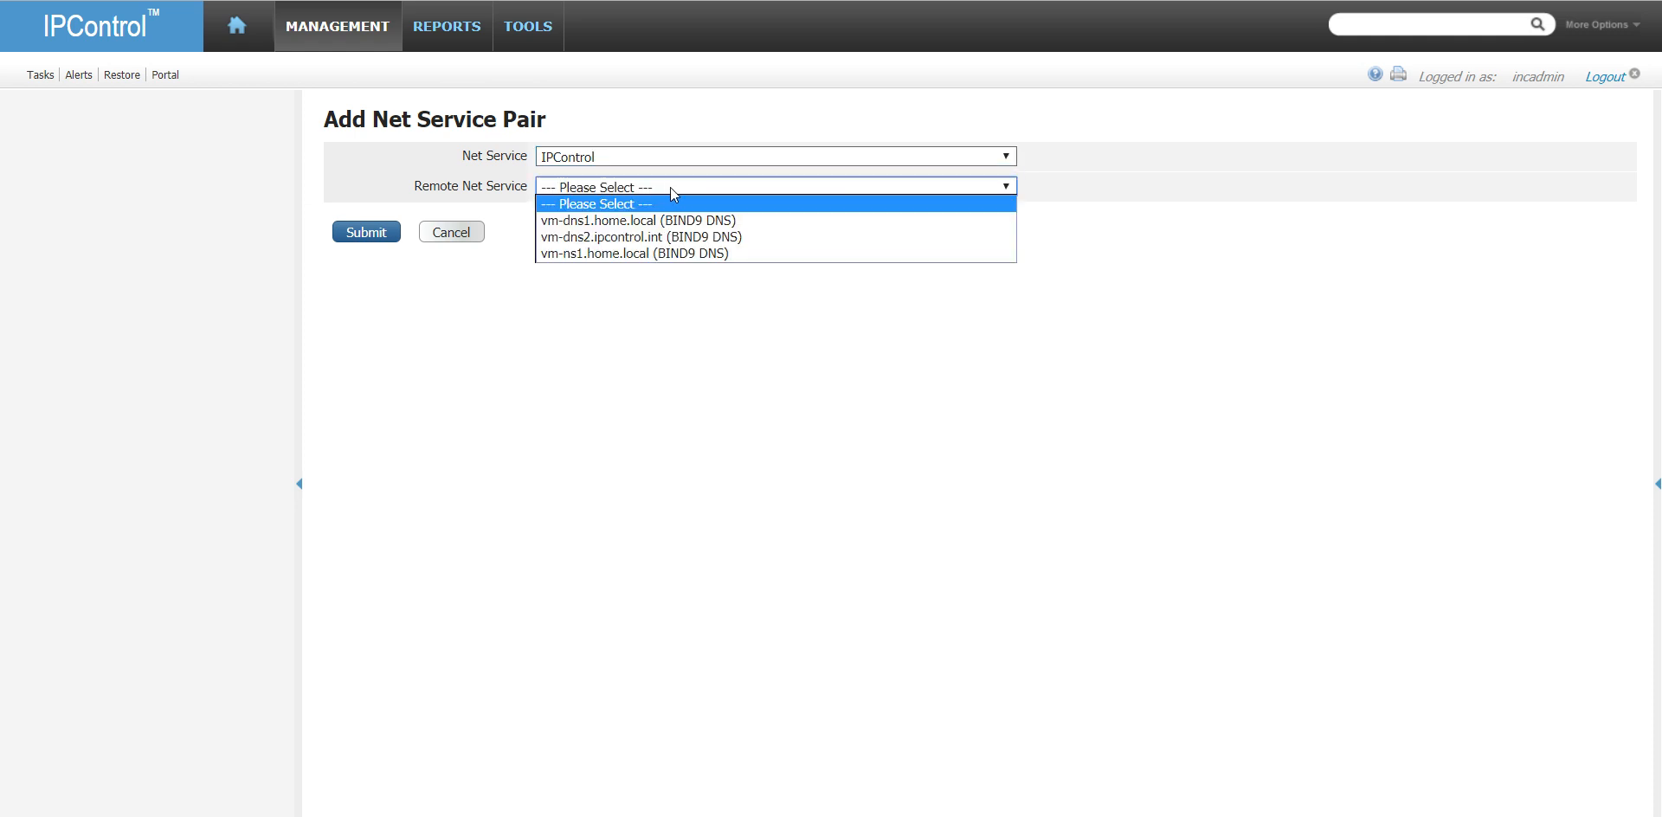
left_click(781, 219)
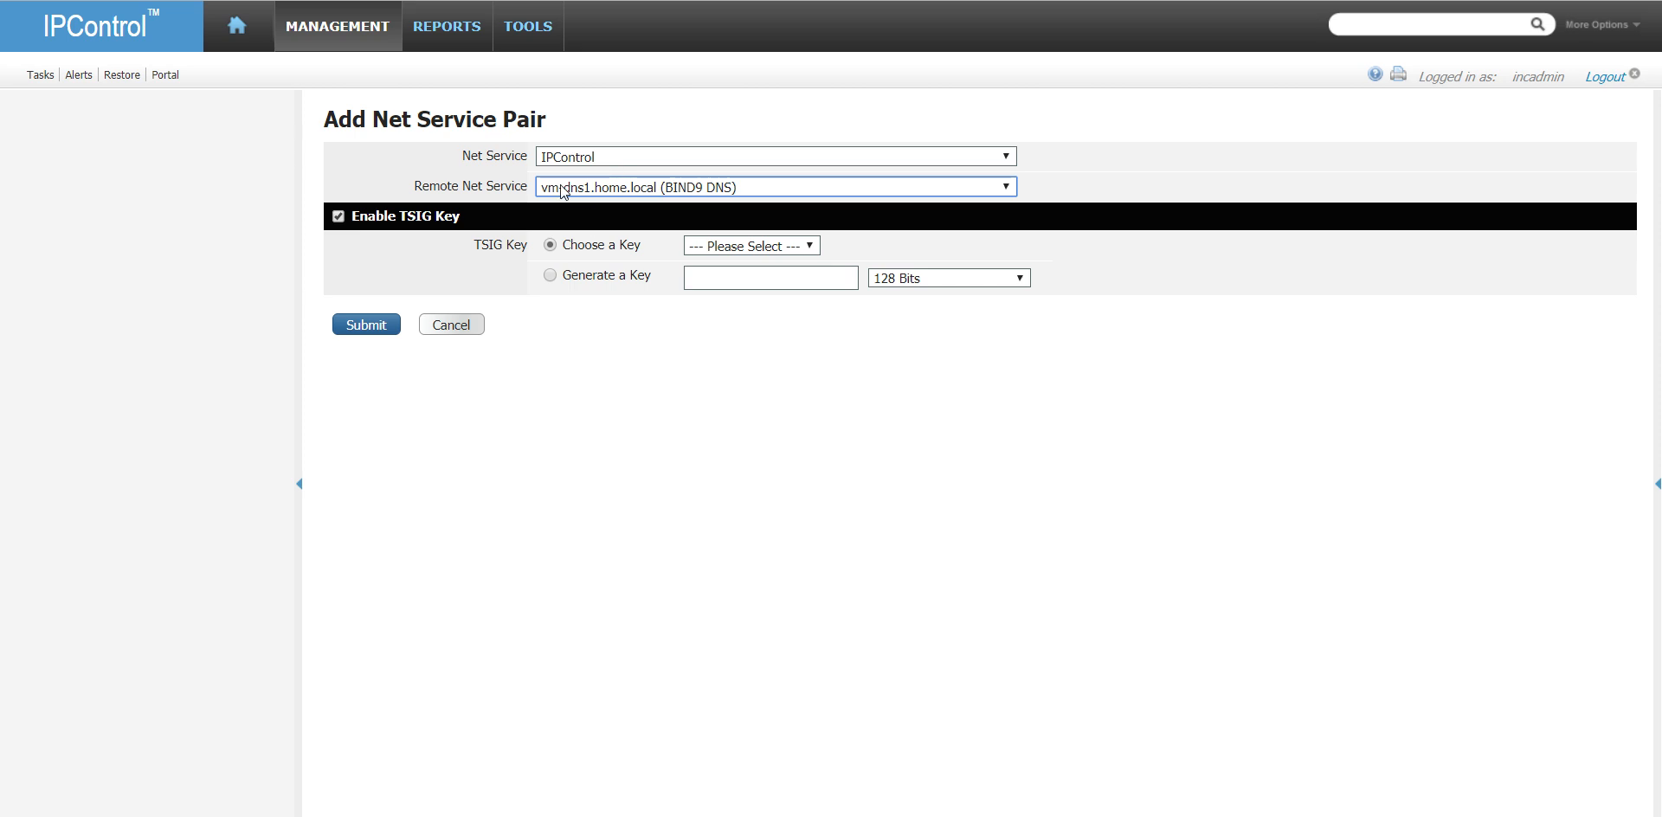
left_click(802, 247)
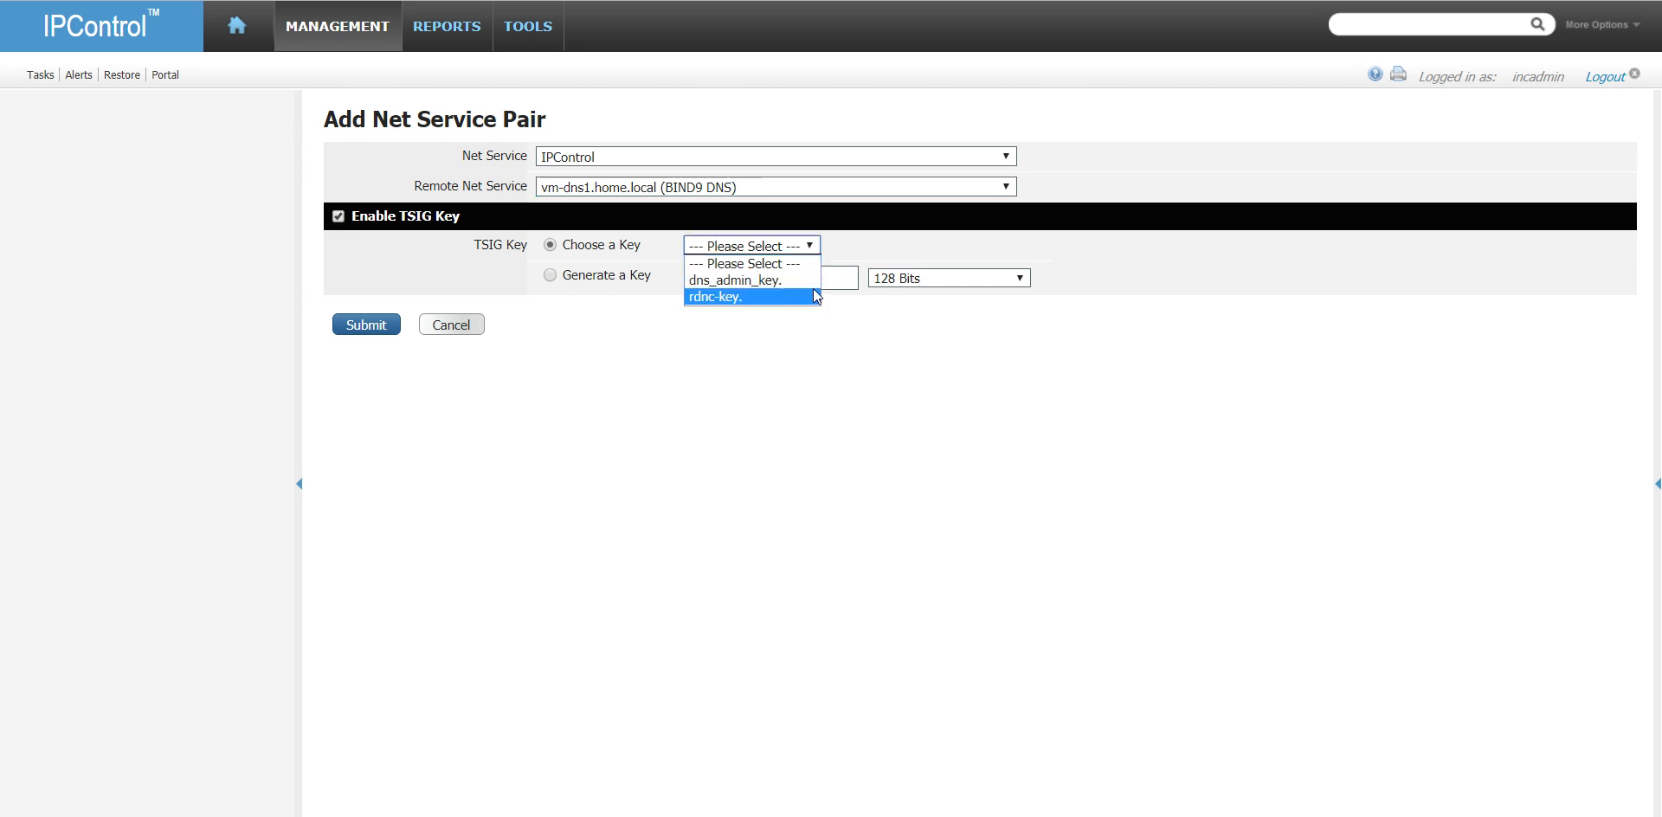
left_click(736, 188)
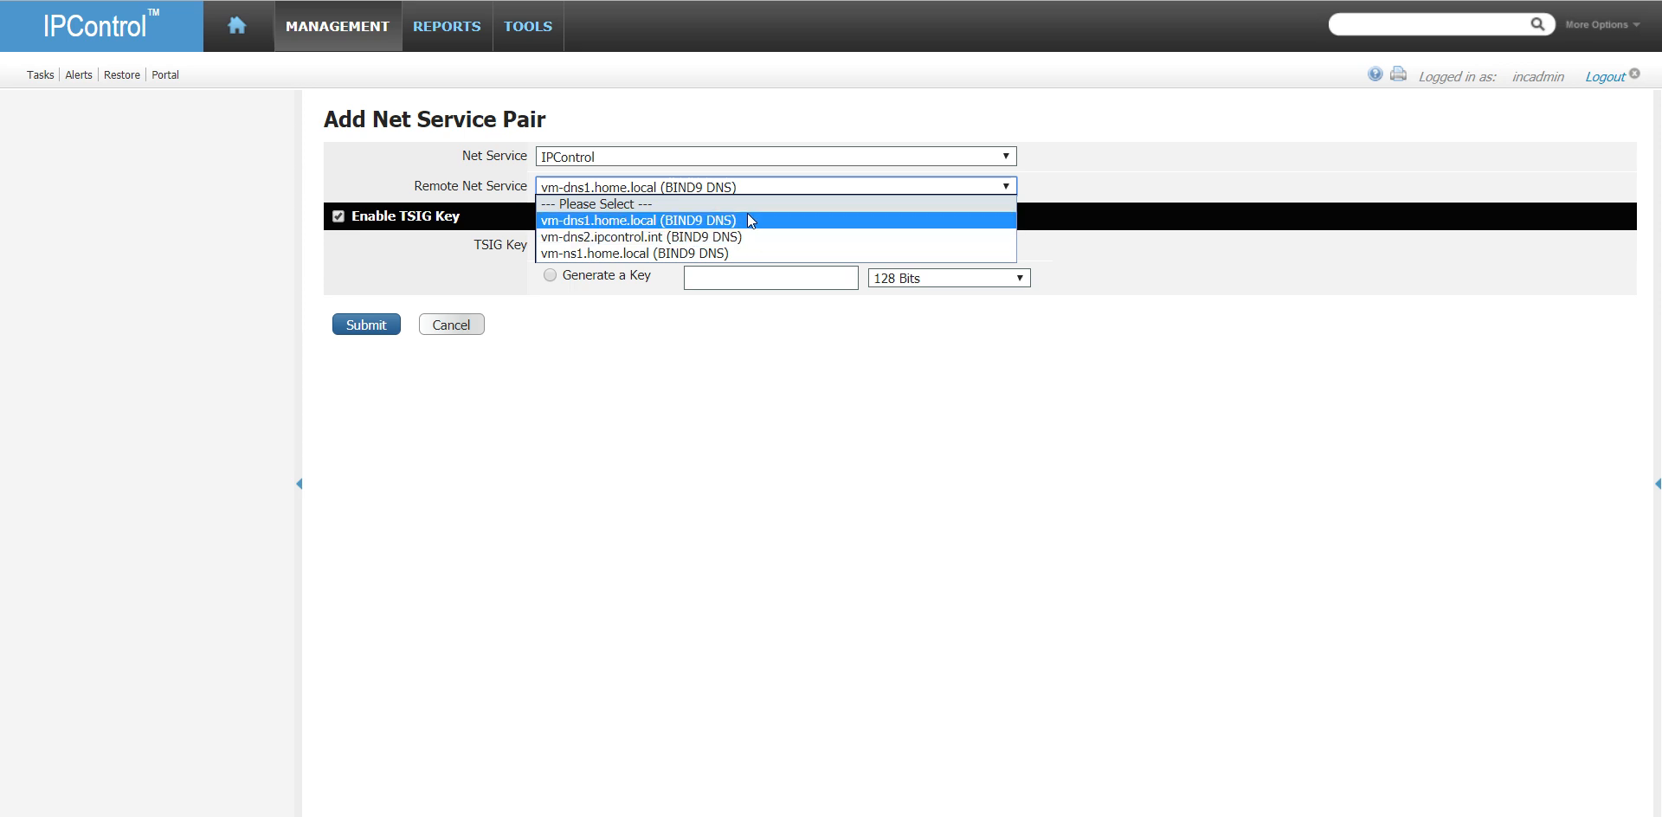
left_click(746, 209)
- Try pairing vm-dns1.home.local (ISC DHCP V4) with vm-dns1.home.local (BIND9 DNS), review its TSIG key choices, and cancel the new pair
left_click(732, 161)
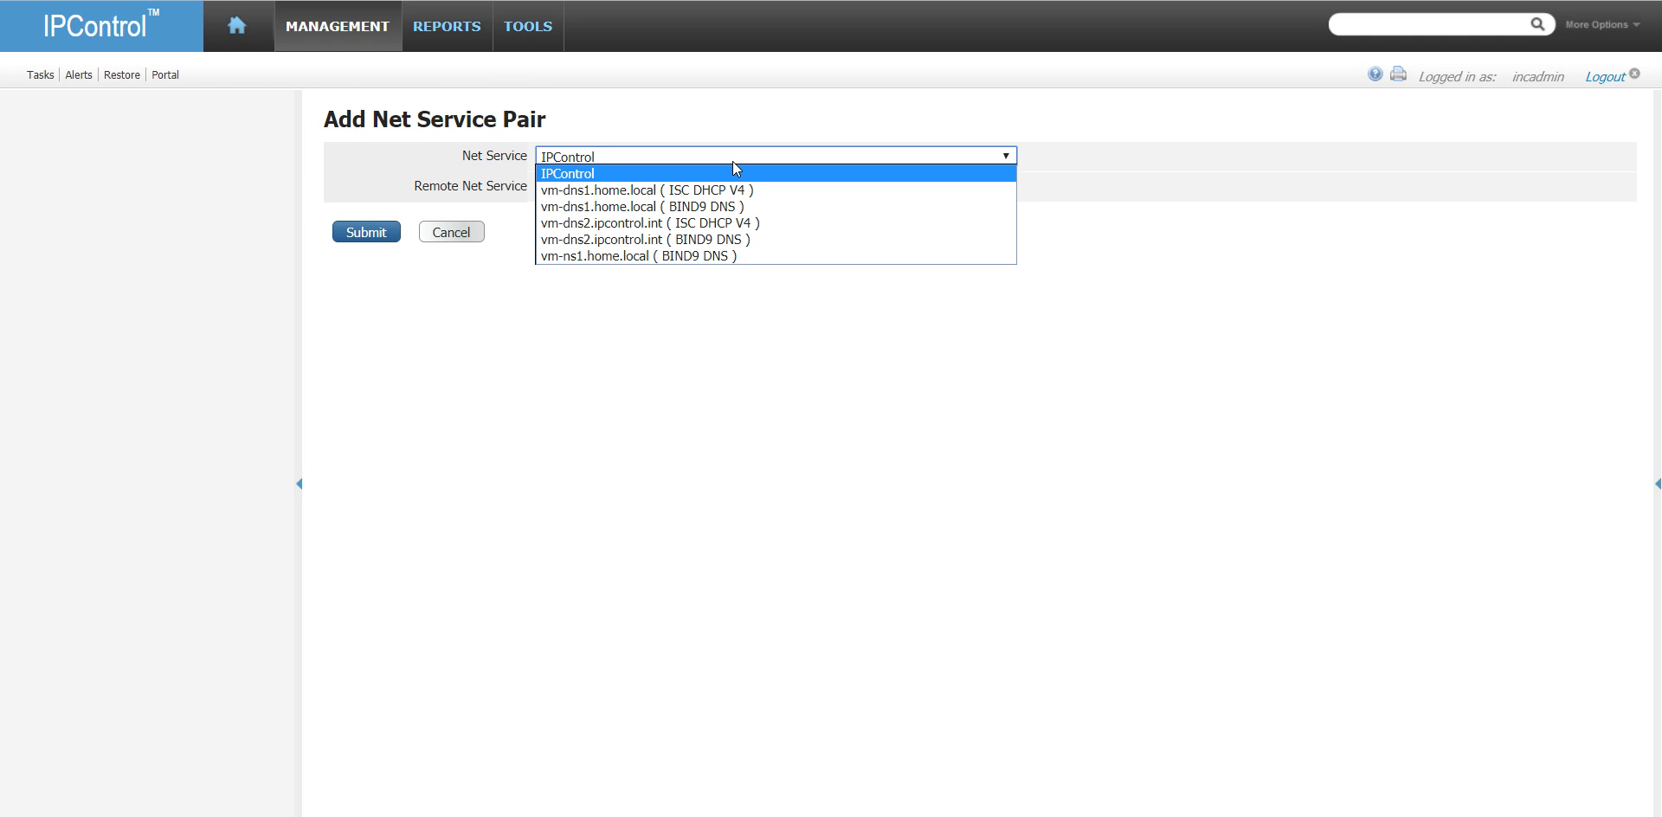
left_click(726, 191)
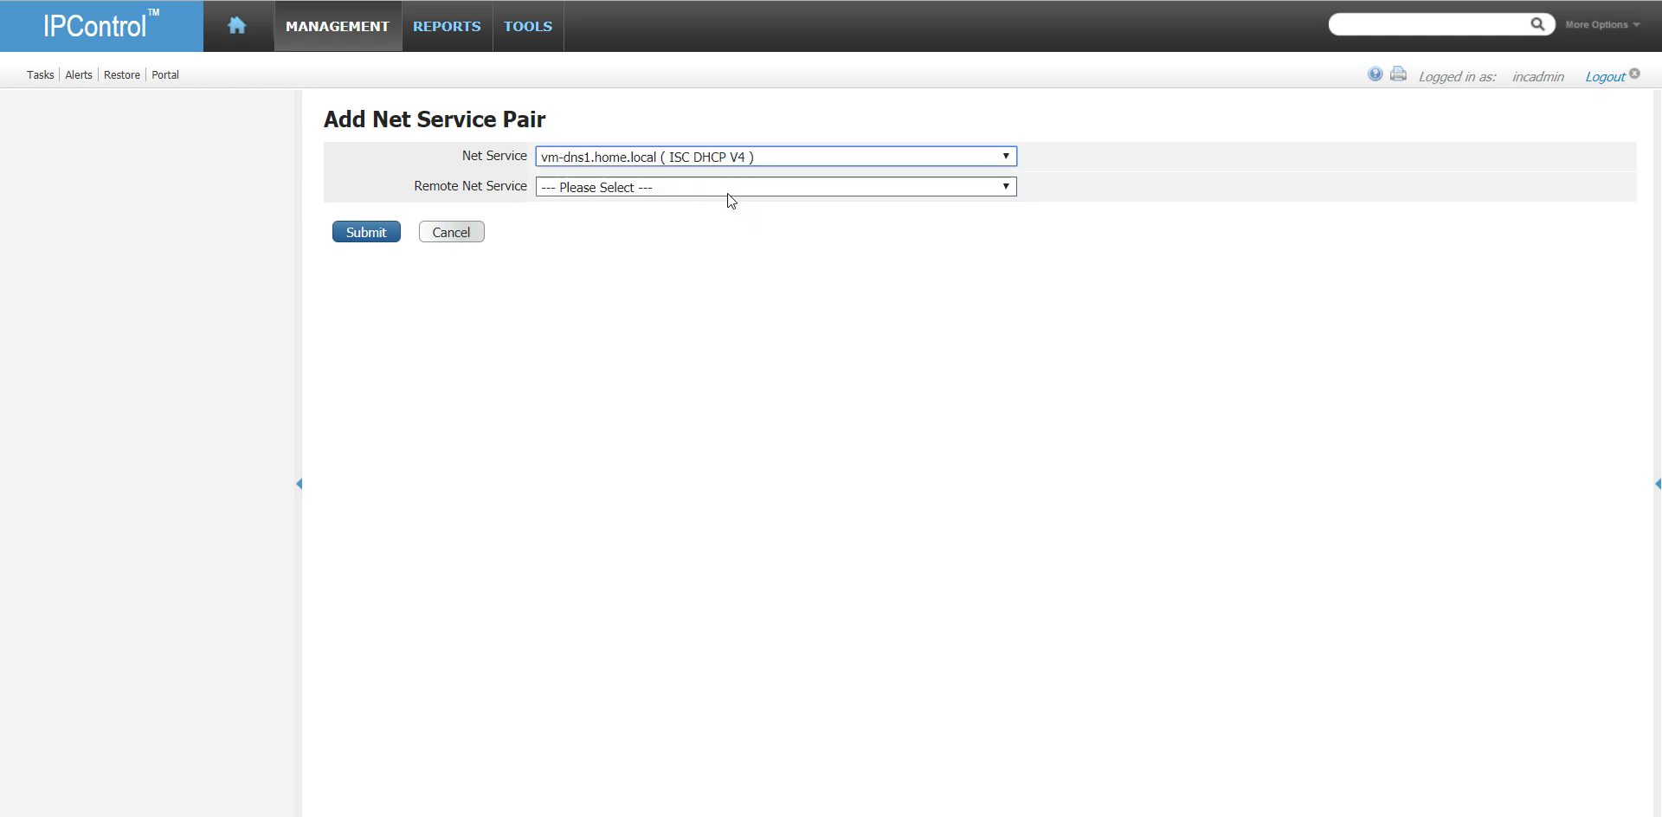
left_click(705, 183)
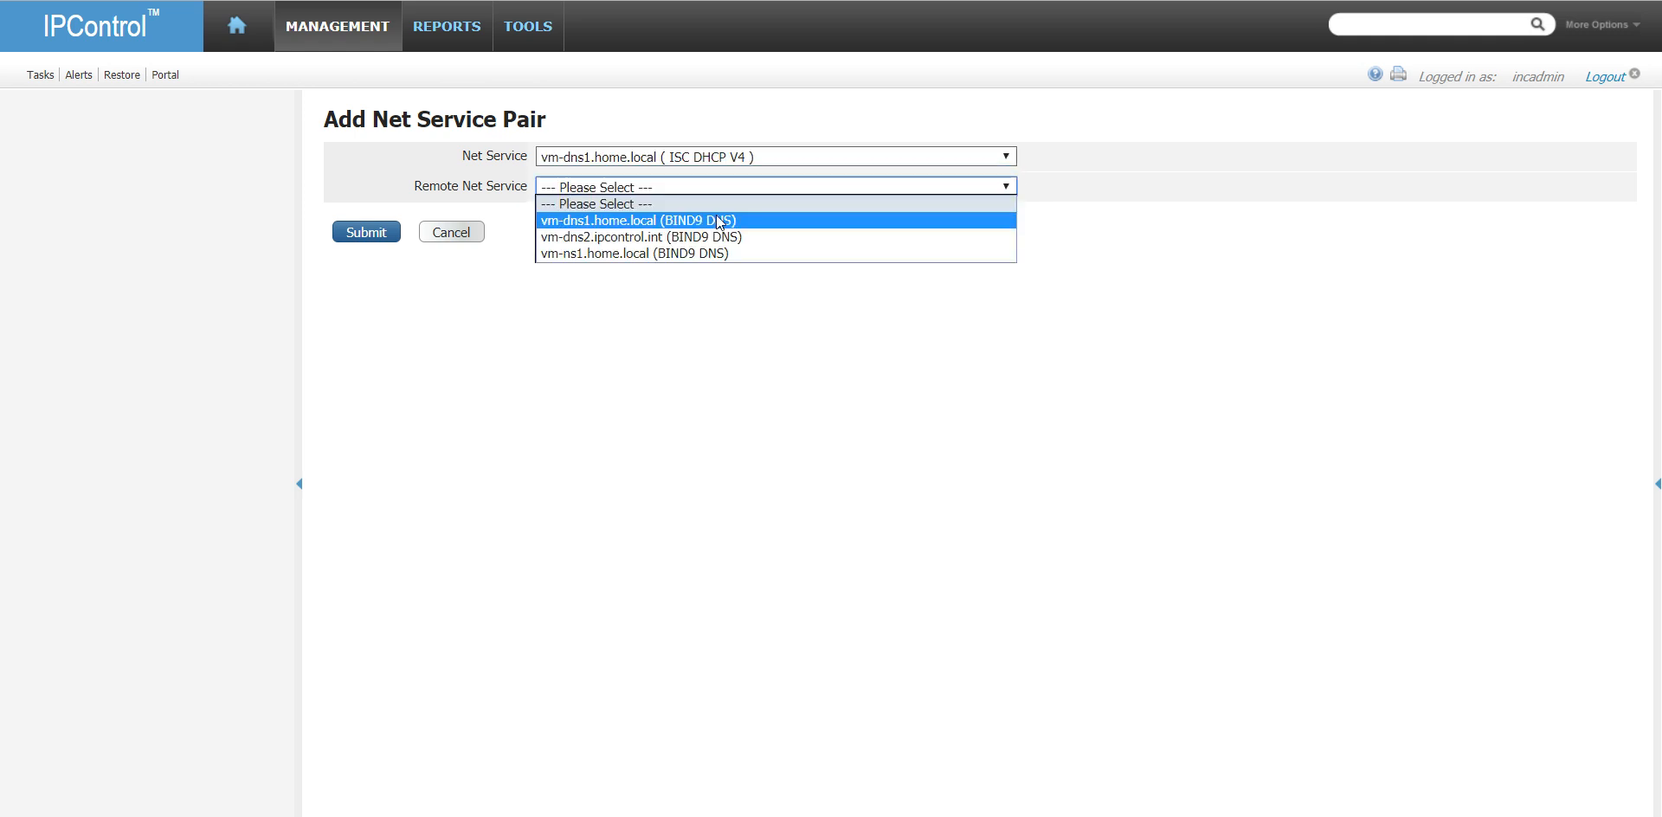
left_click(720, 220)
left_click(762, 246)
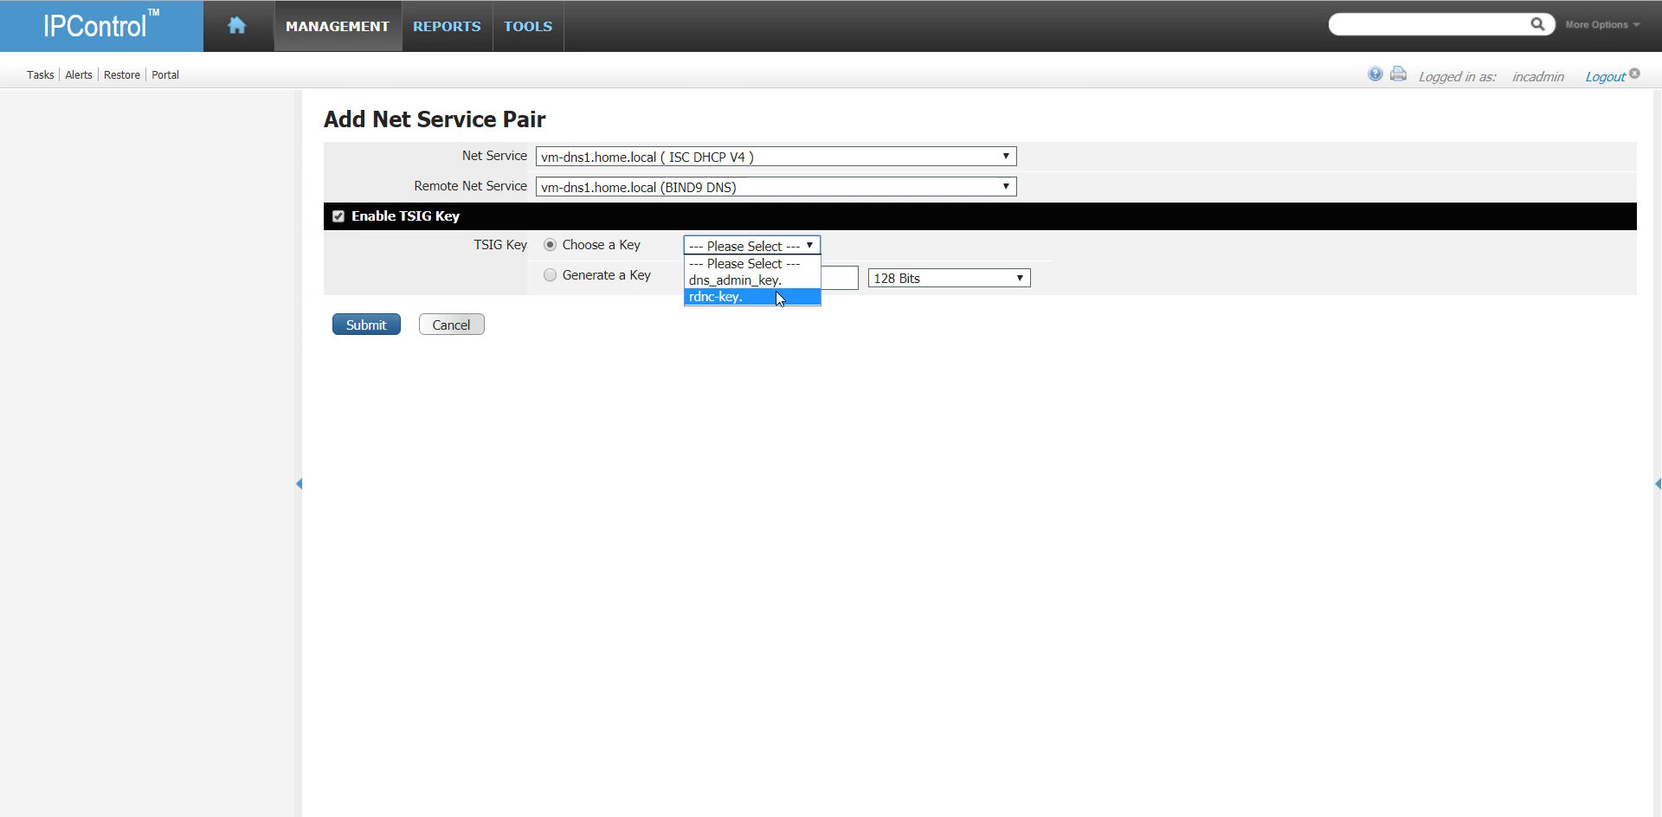
left_click(459, 326)
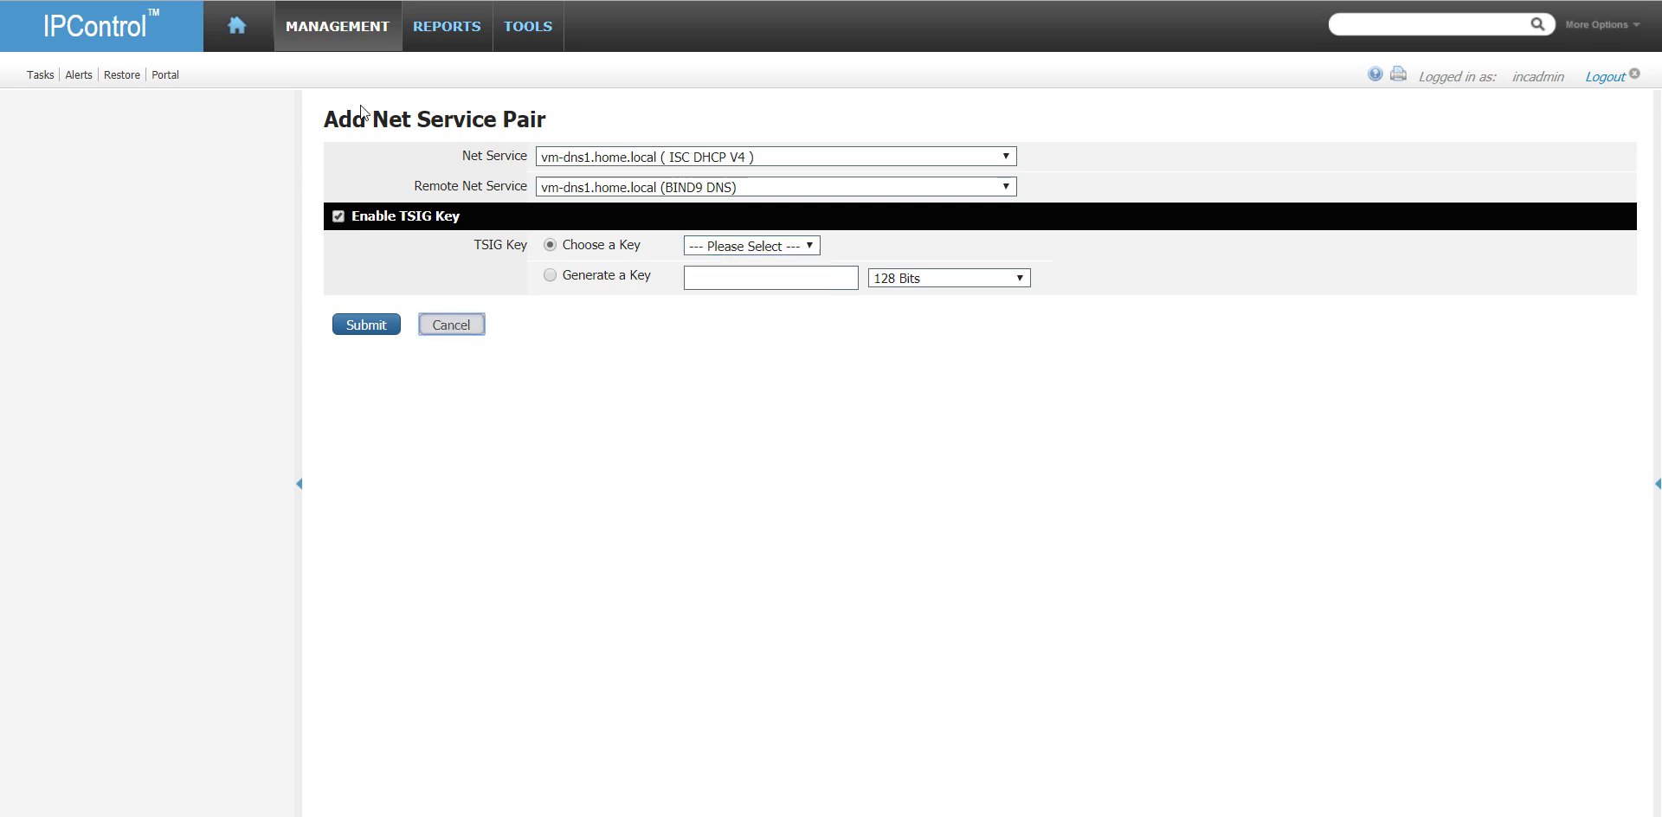
- Open the settings of DNS server vm-dns1.home.local from the DNS Servers/Services list
mouse_move(354, 30)
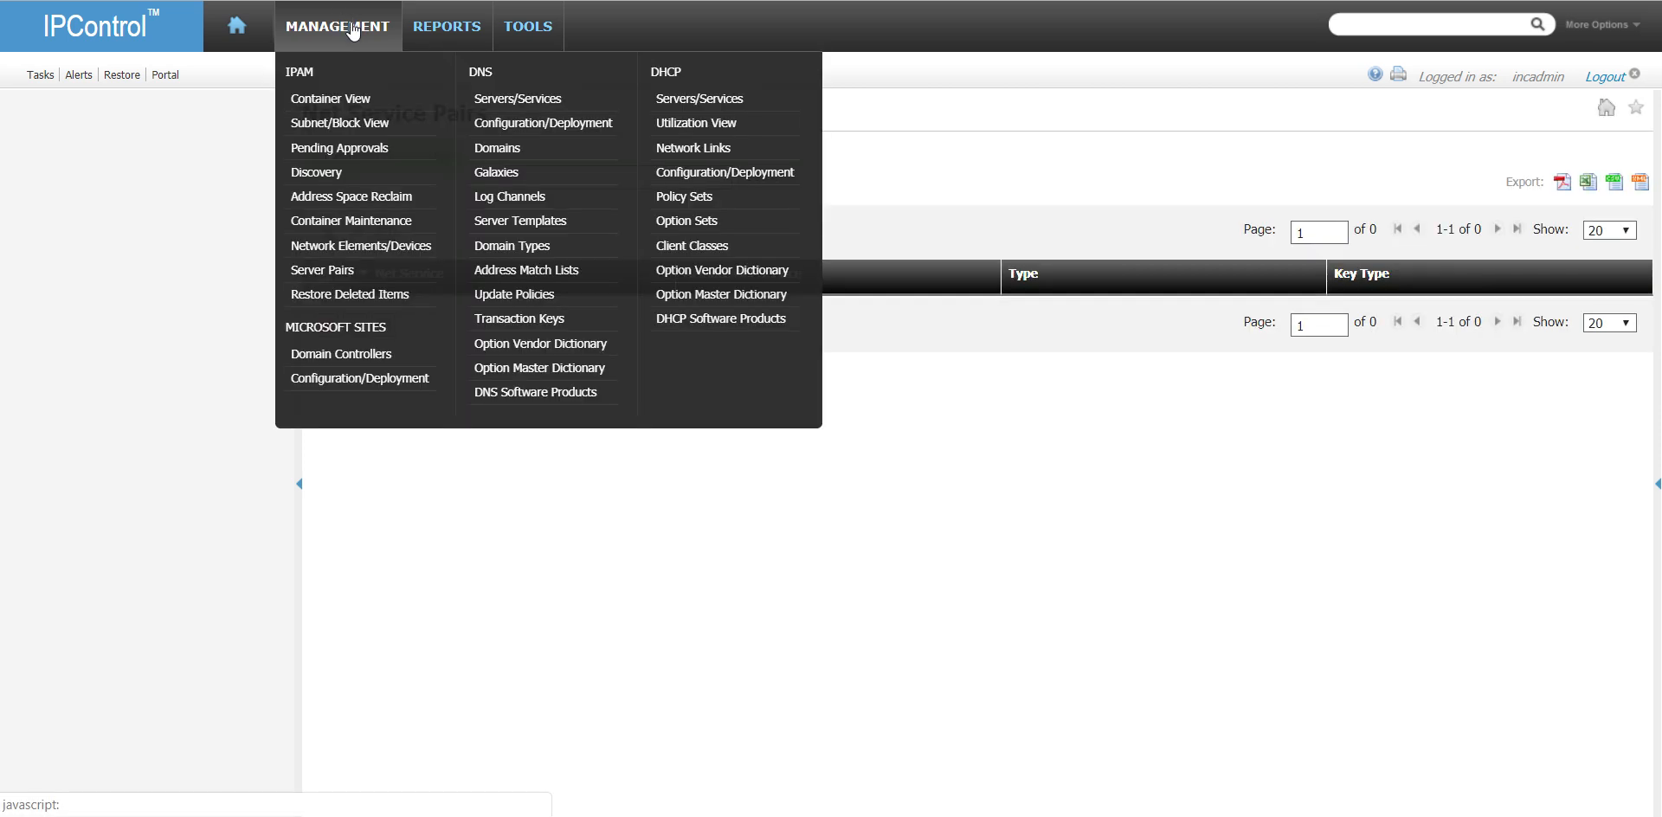
left_click(536, 99)
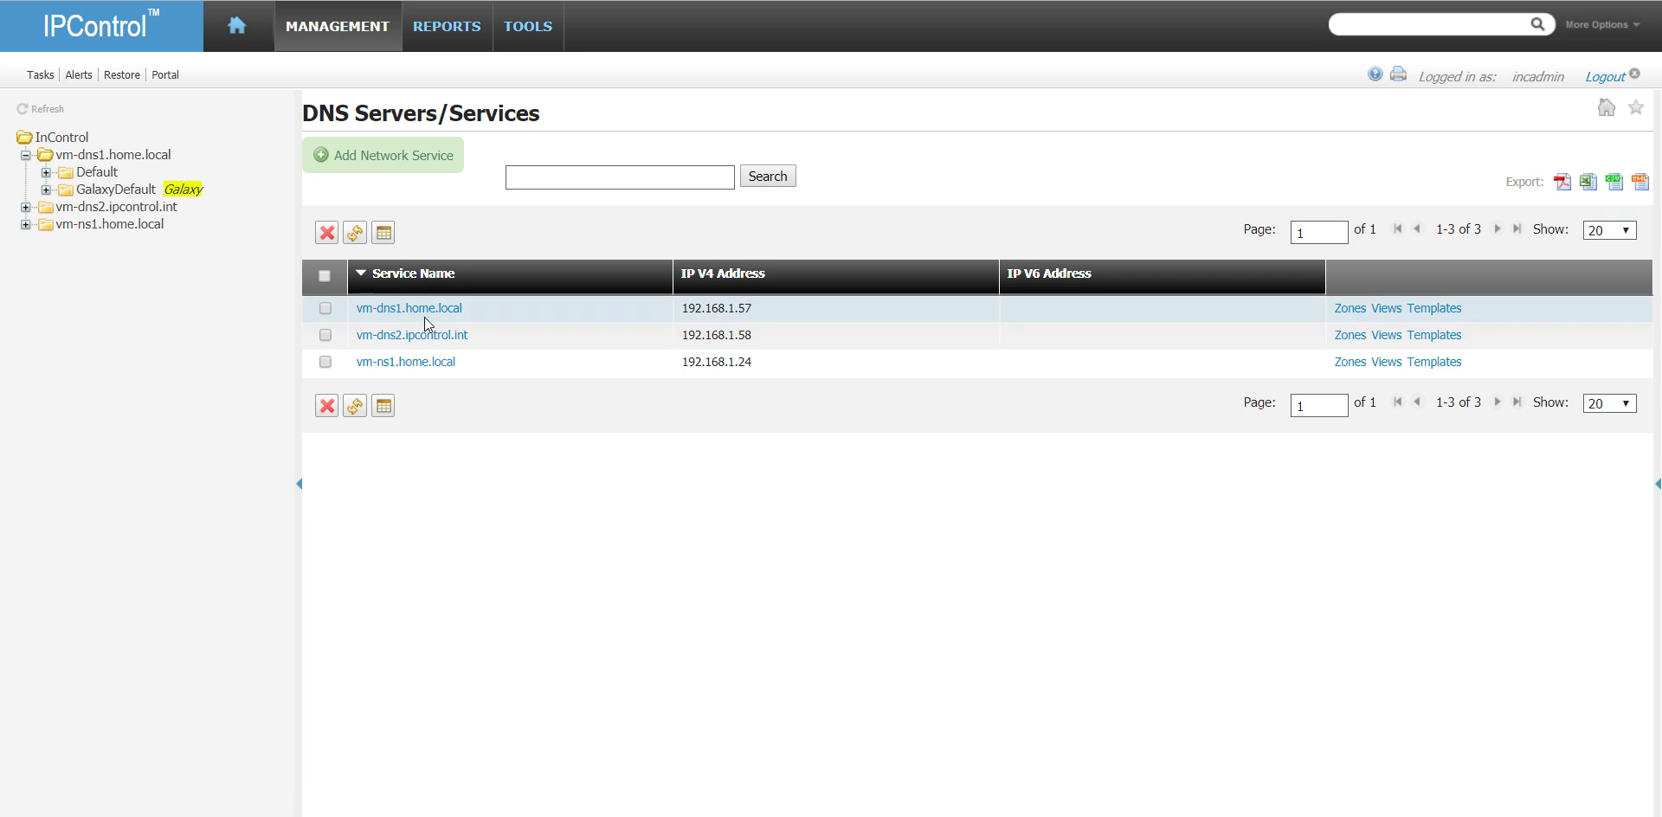
left_click(427, 310)
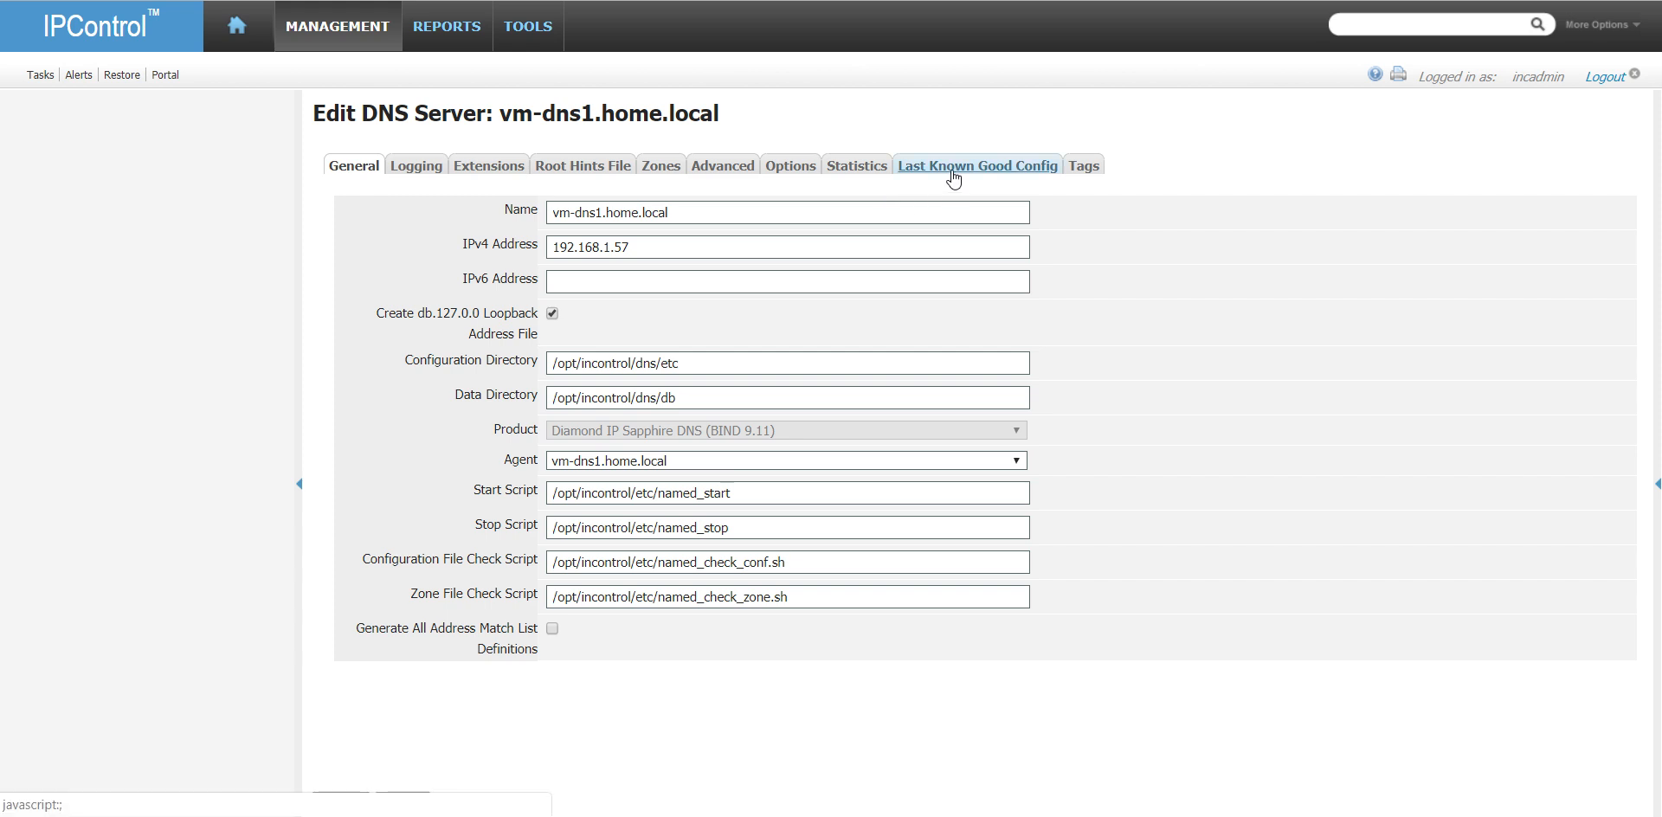
left_click(416, 165)
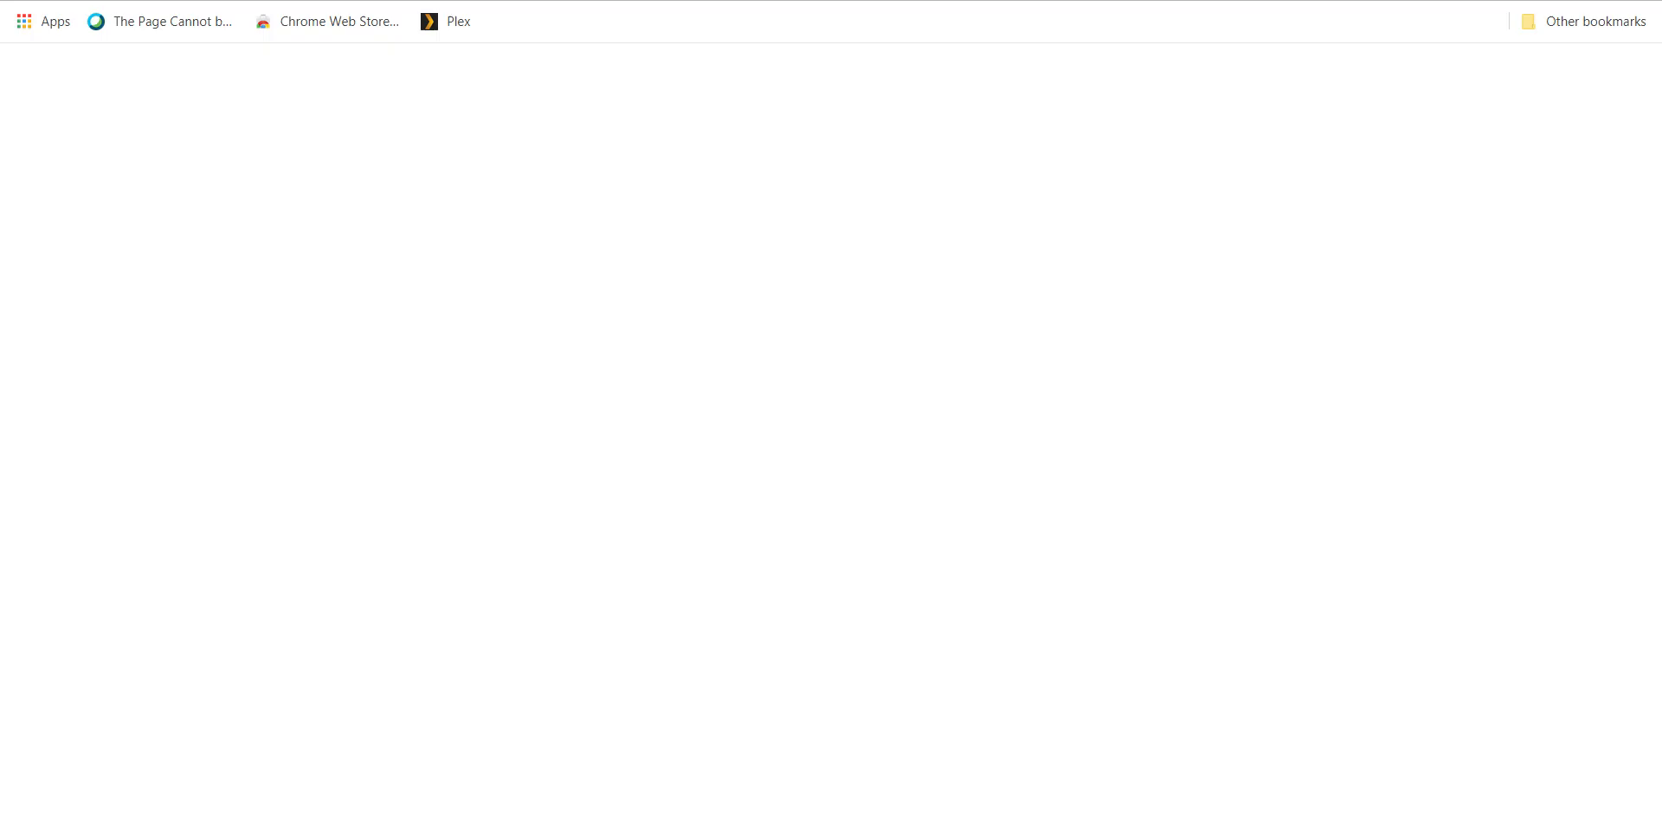
type("http")
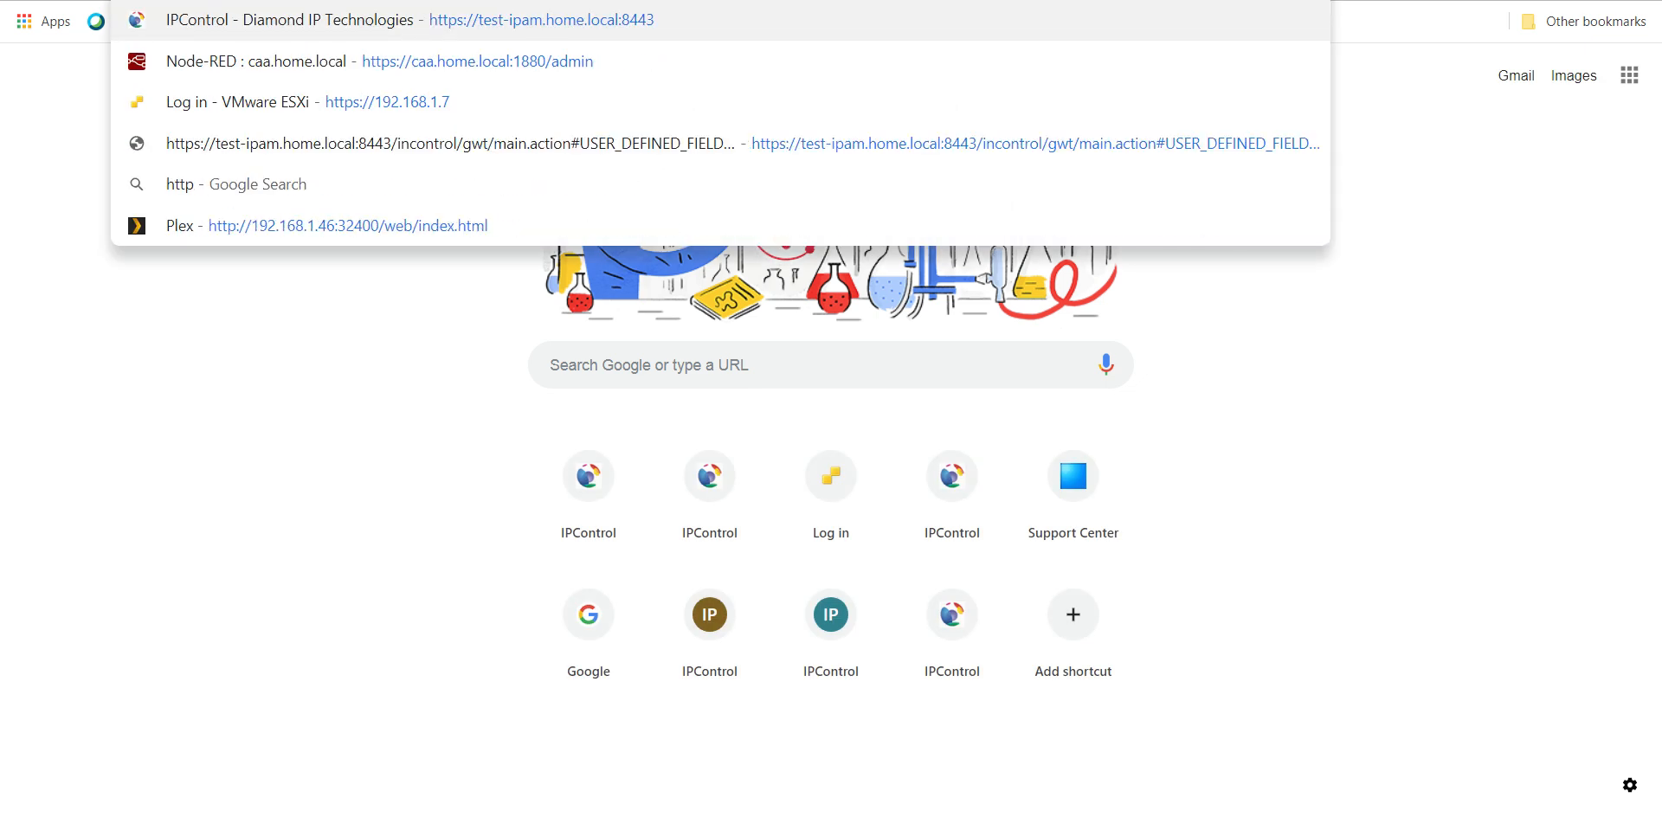
type("://192.168.")
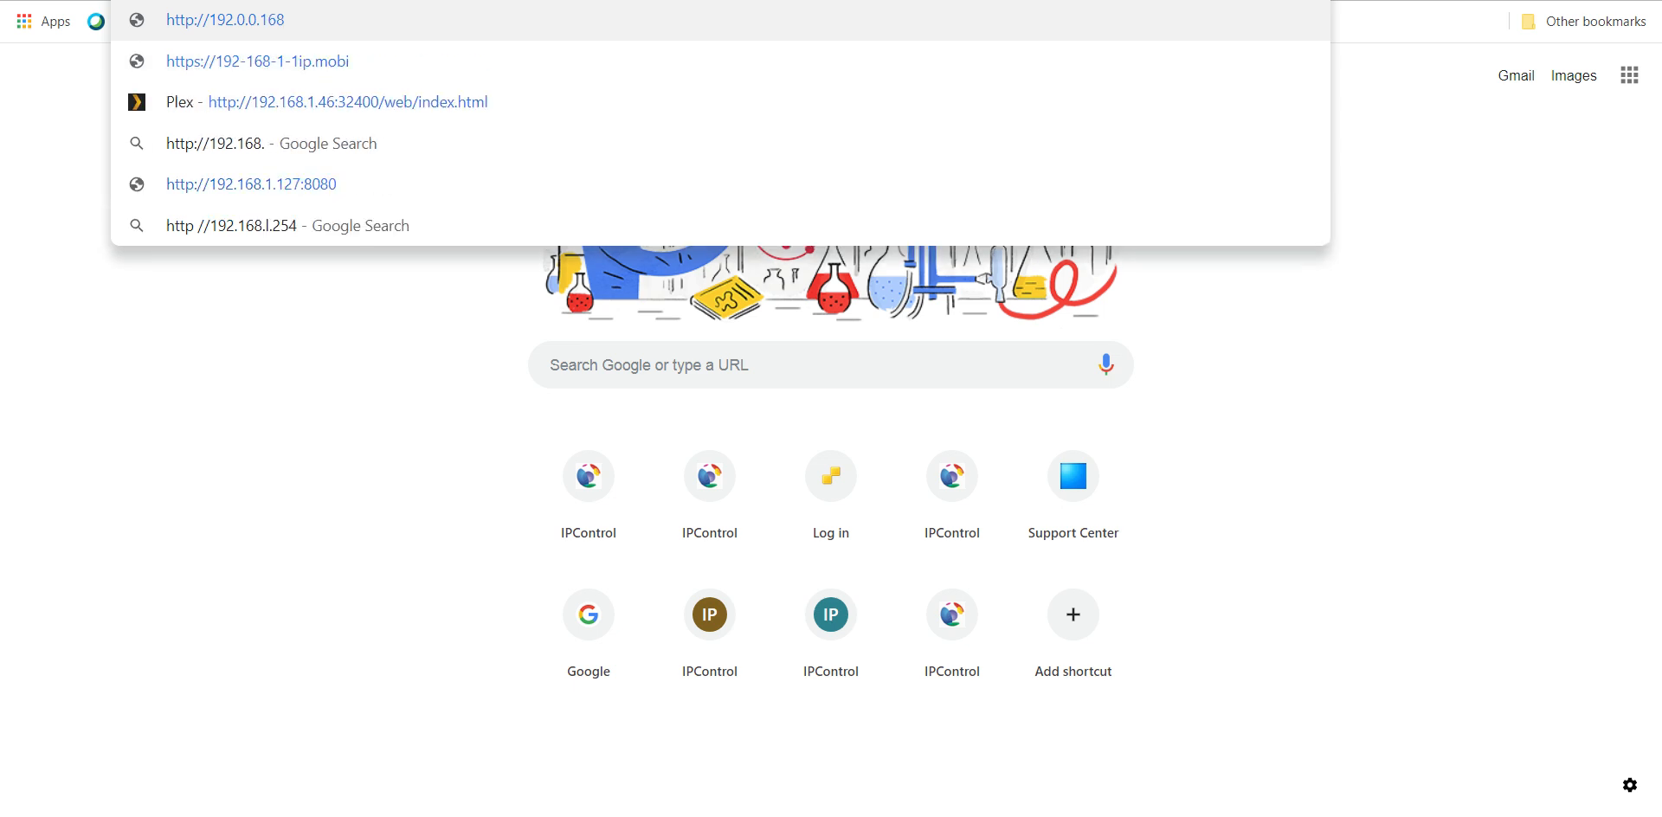
type("1")
type(".57:8")
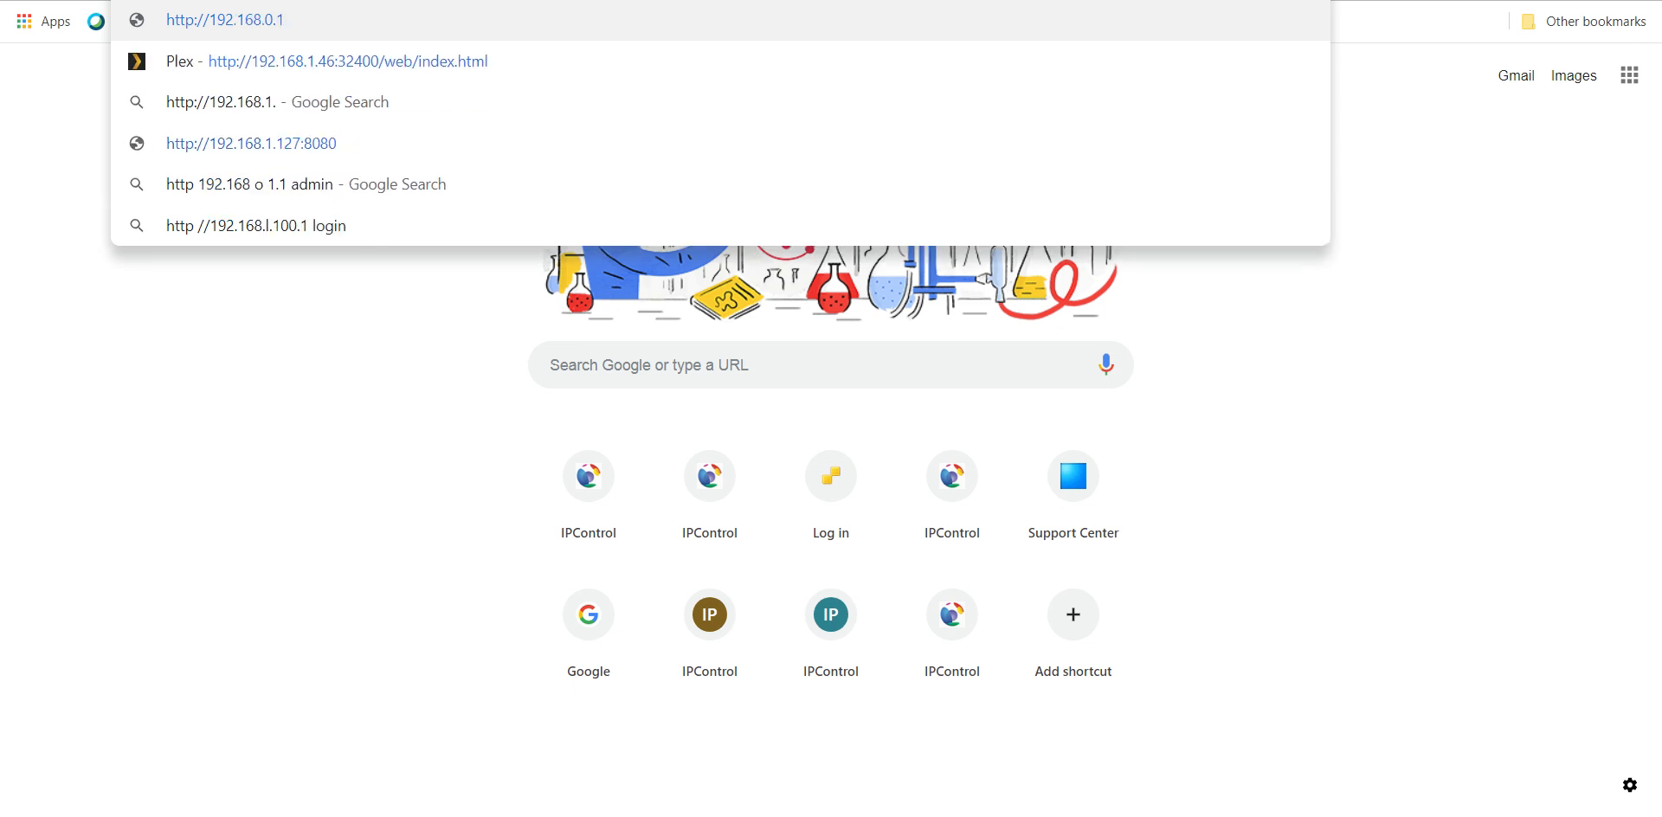
type("805")
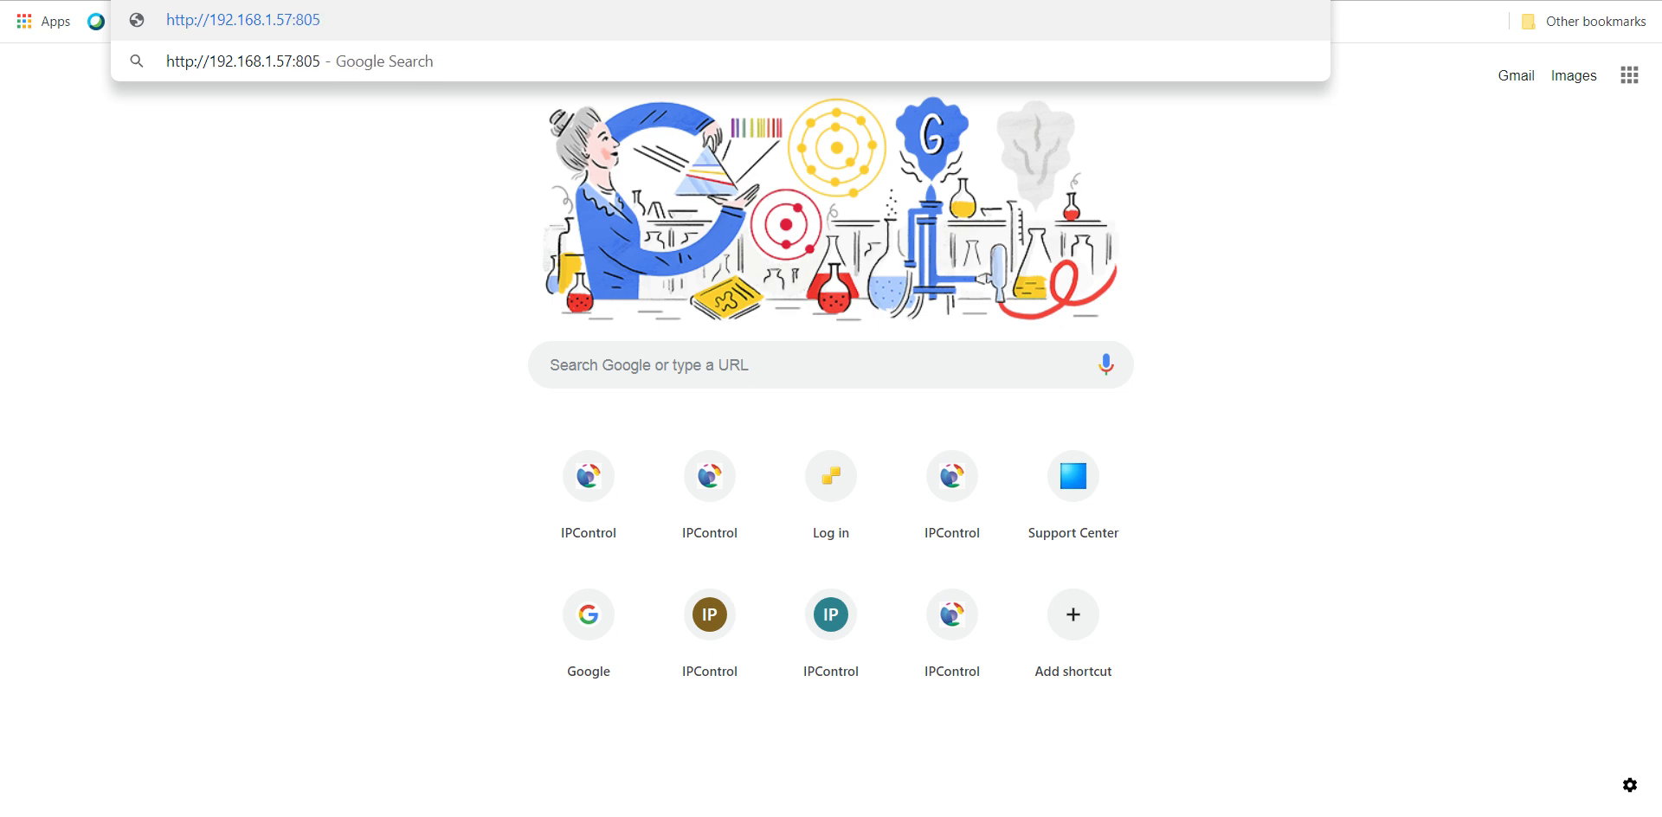
key("Return")
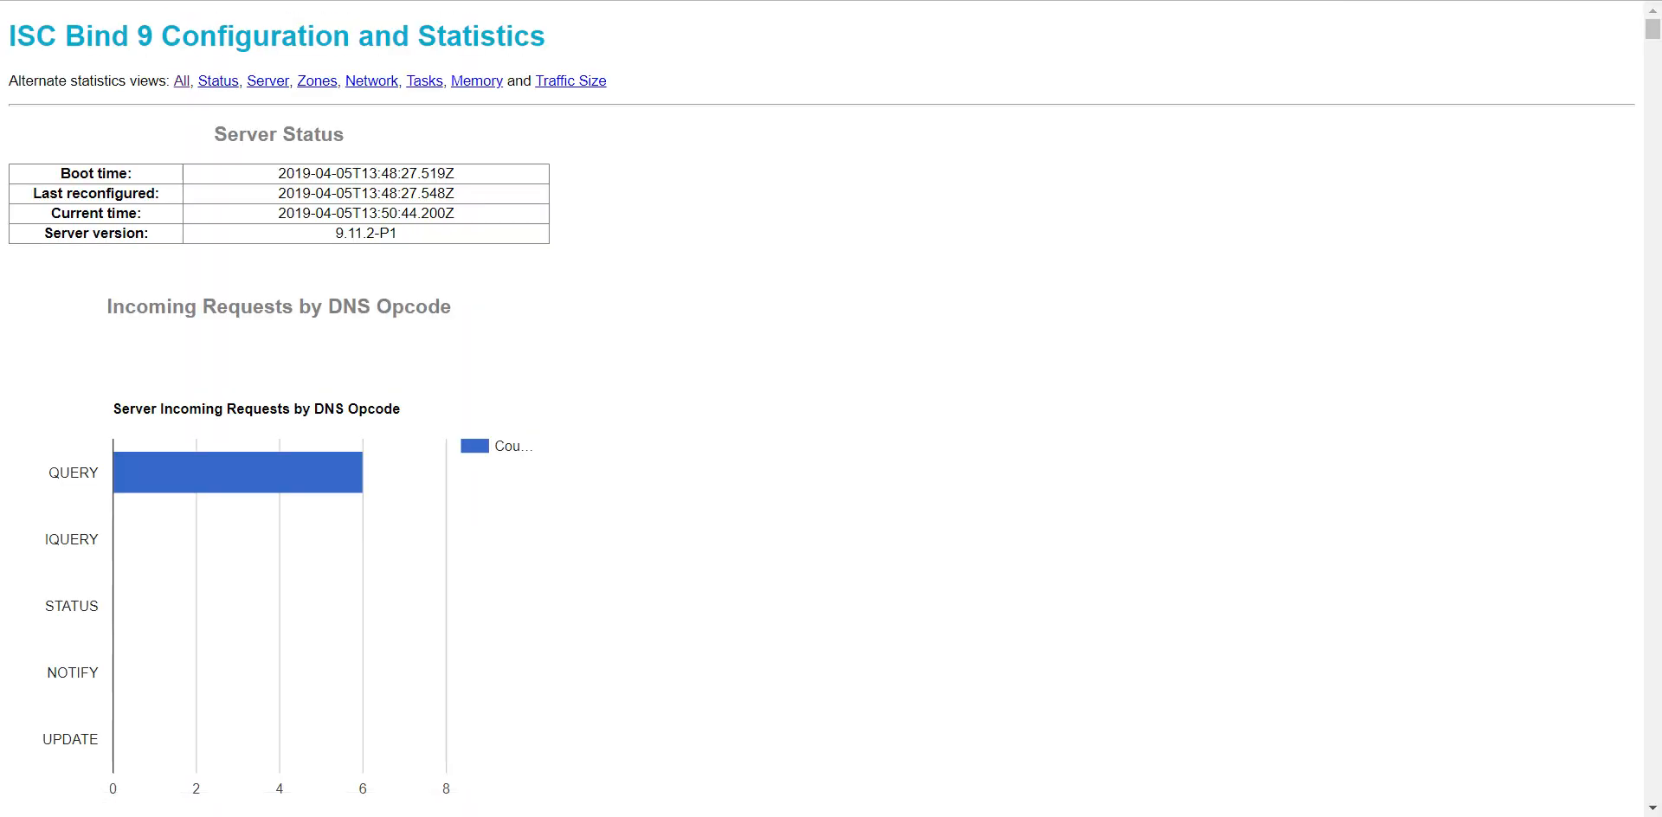
- Leave full-screen view to check the statistics page's address, and restore full-screen view
key("F11")
left_click_drag(980, 0, 732, 2)
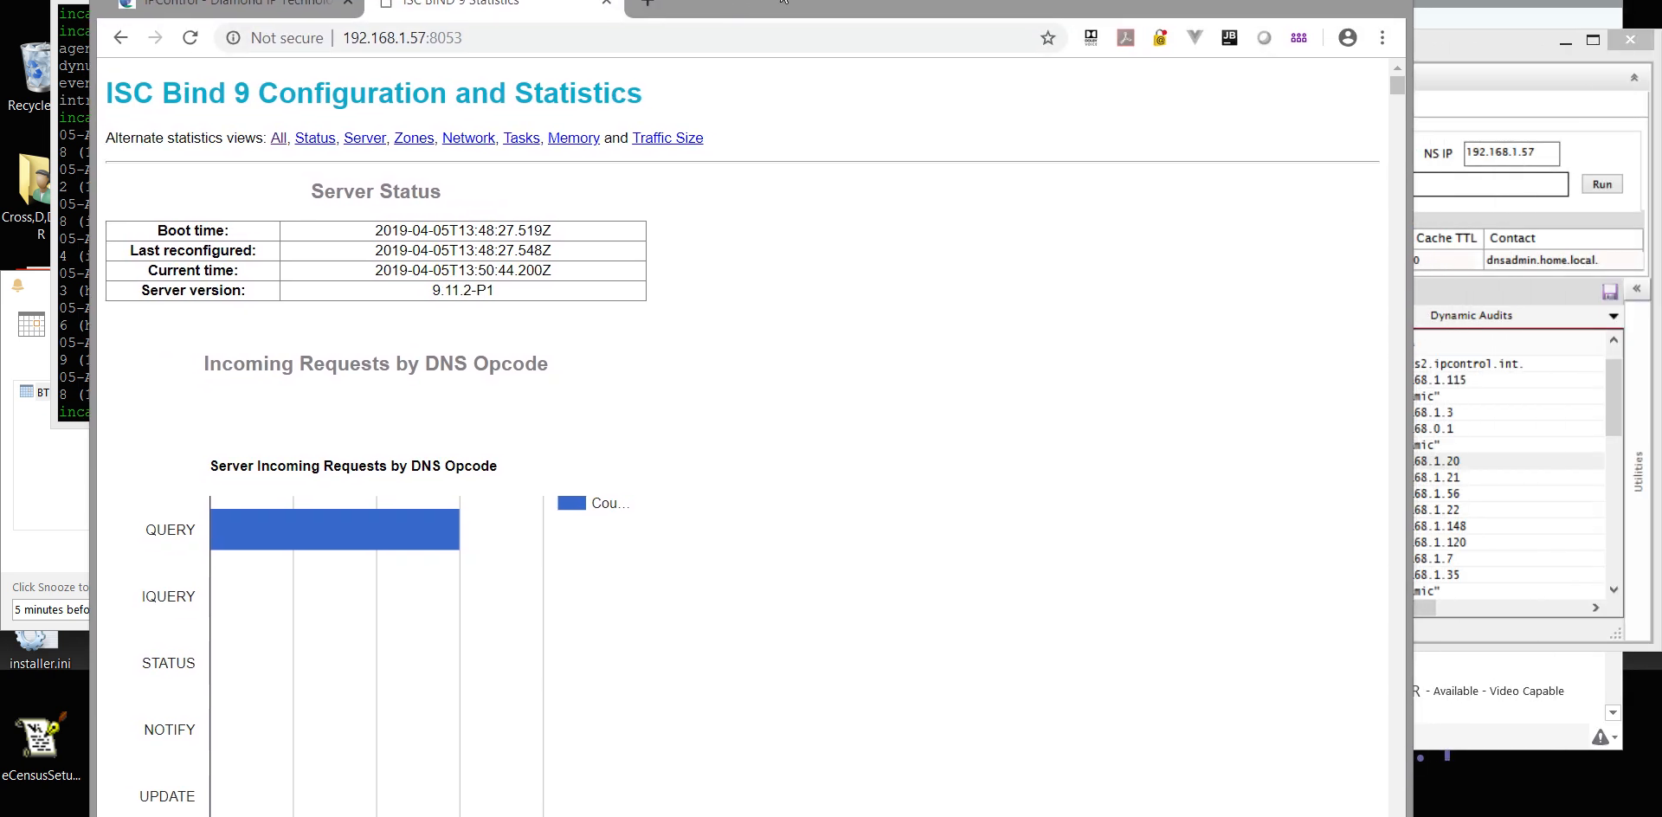
key("F11")
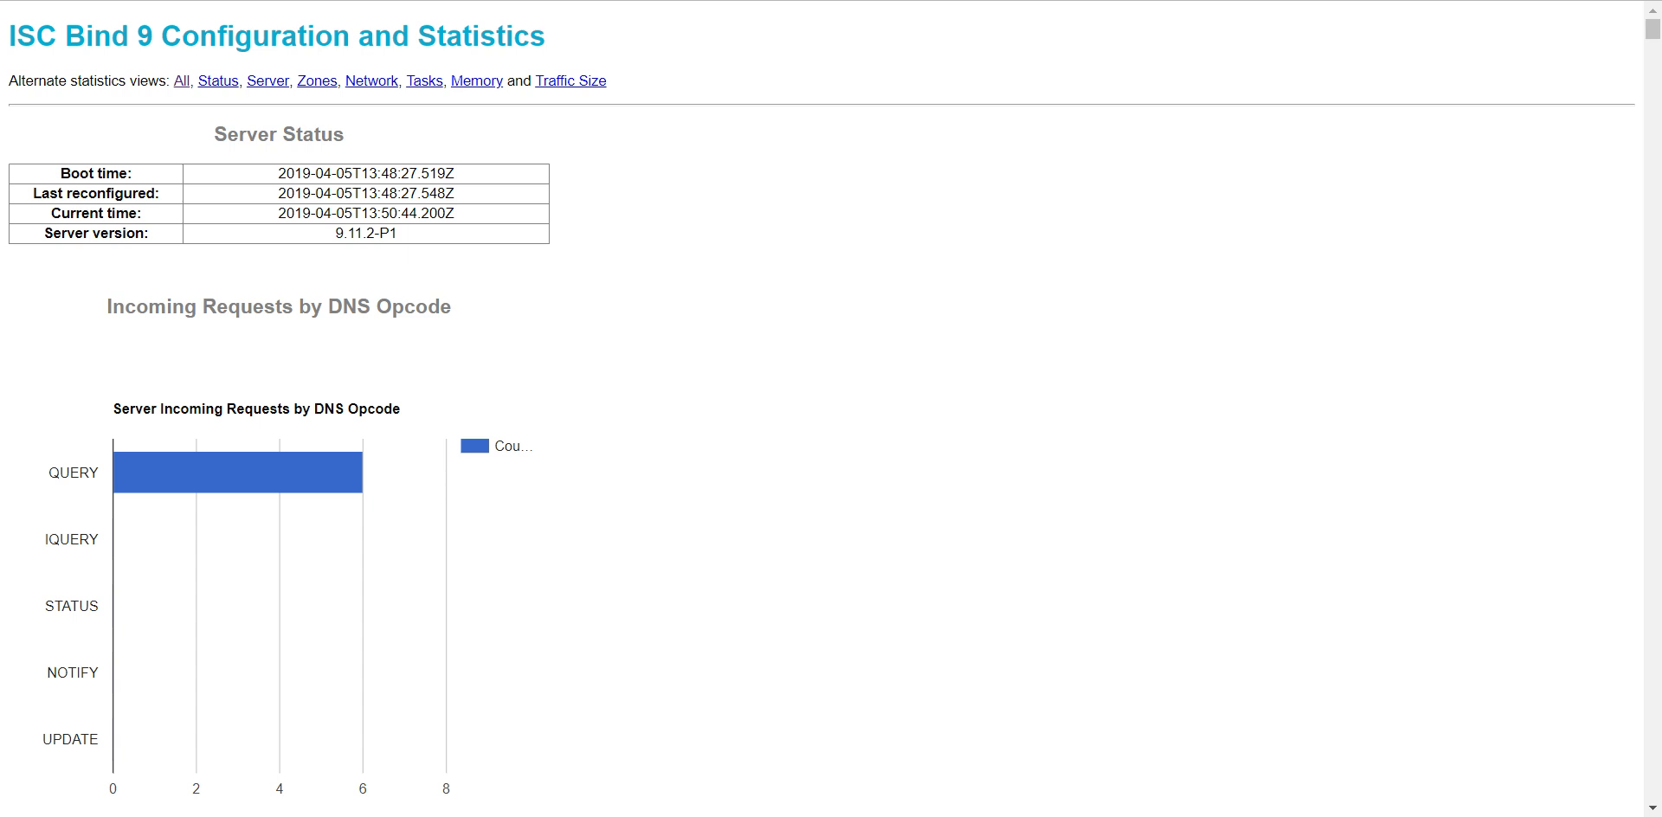
- Examine the BIND 9 statistics, from incoming requests and query types to zone notify, resolver, cache and socket I/O counters
scroll(542, 271, "down", 1)
scroll(545, 274, "down", 3)
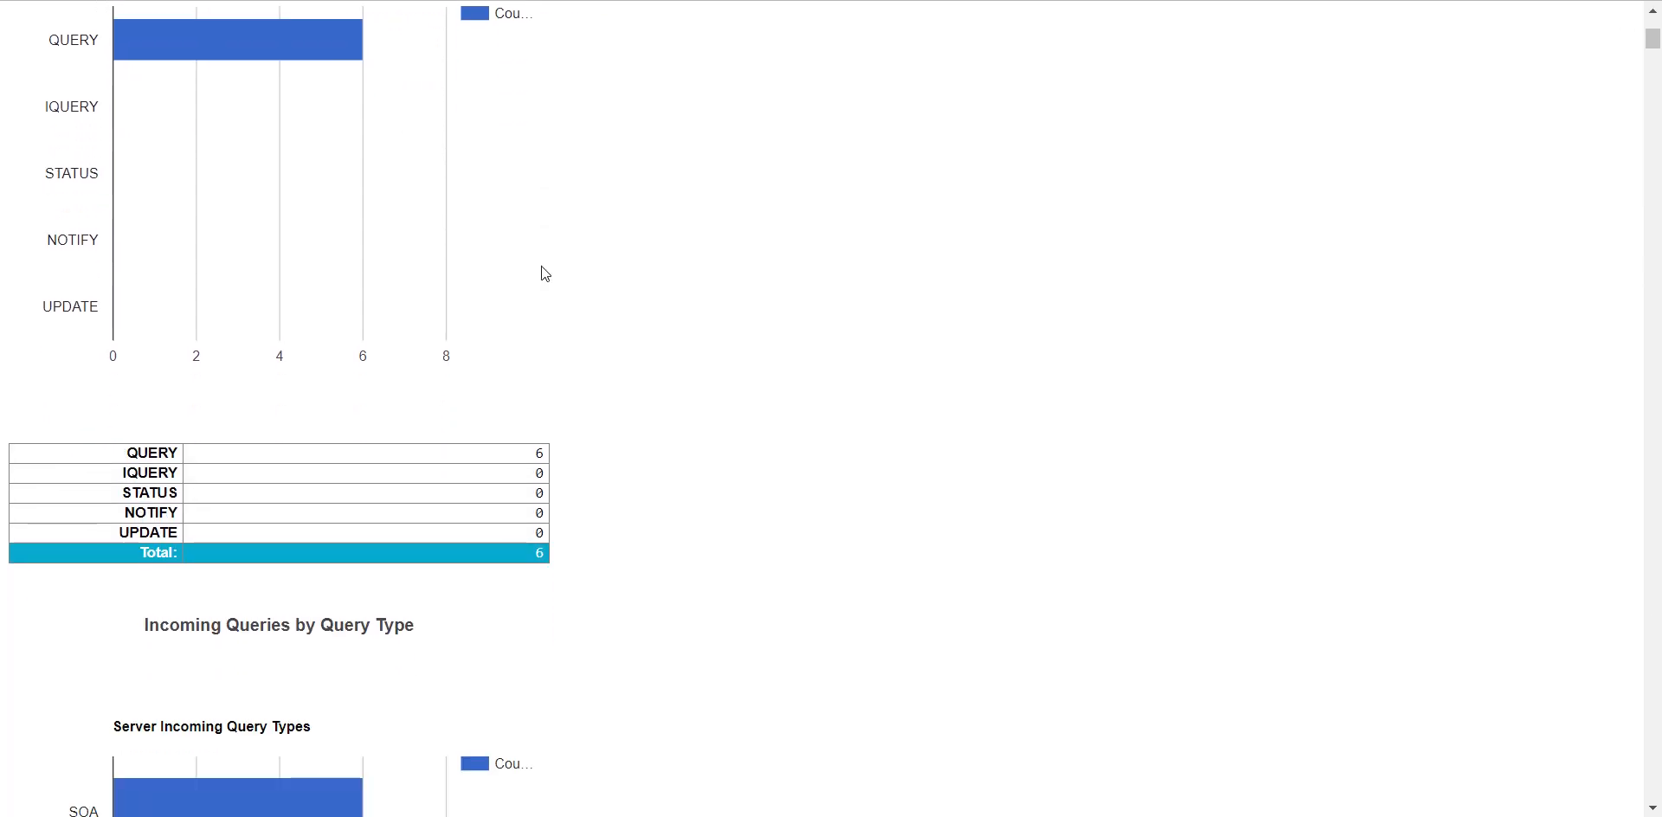
scroll(520, 260, "down", 1)
scroll(347, 346, "down", 1)
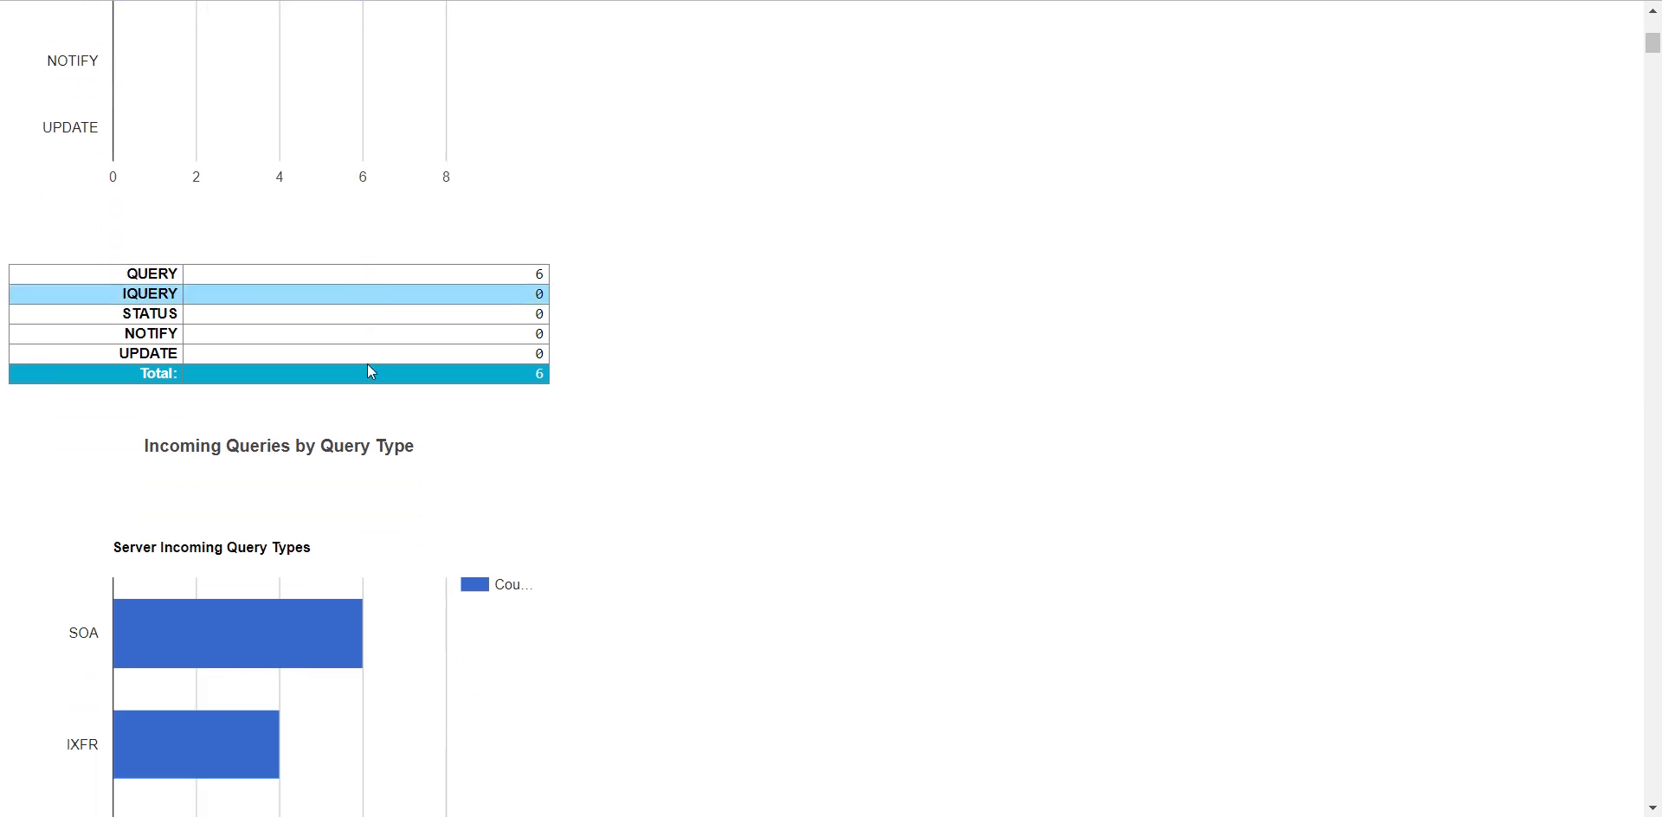
scroll(369, 373, "down", 2)
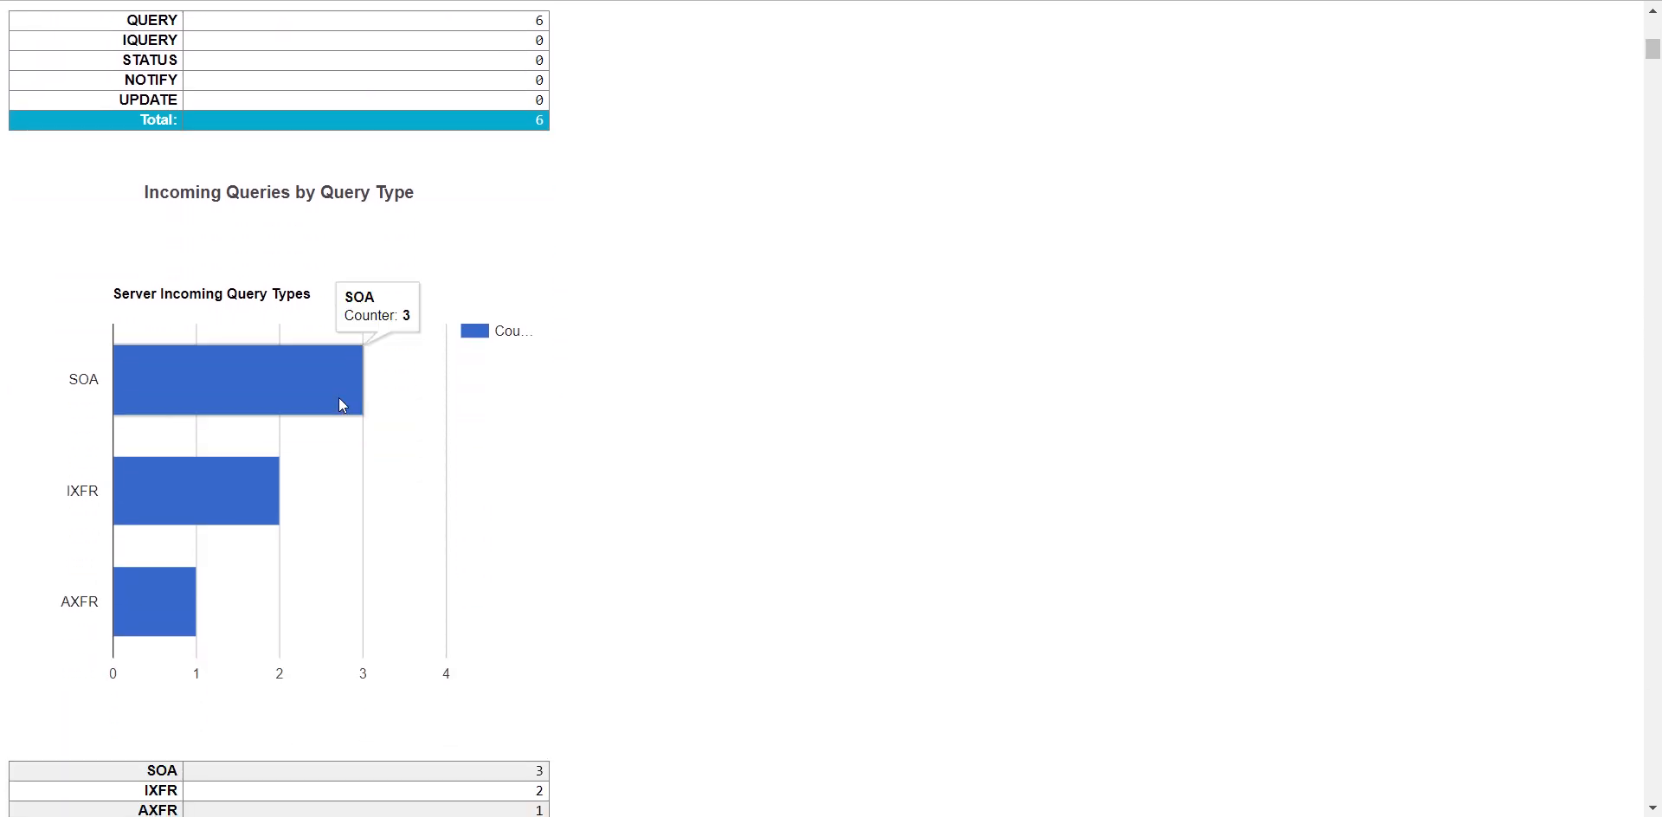
scroll(215, 478, "down", 2)
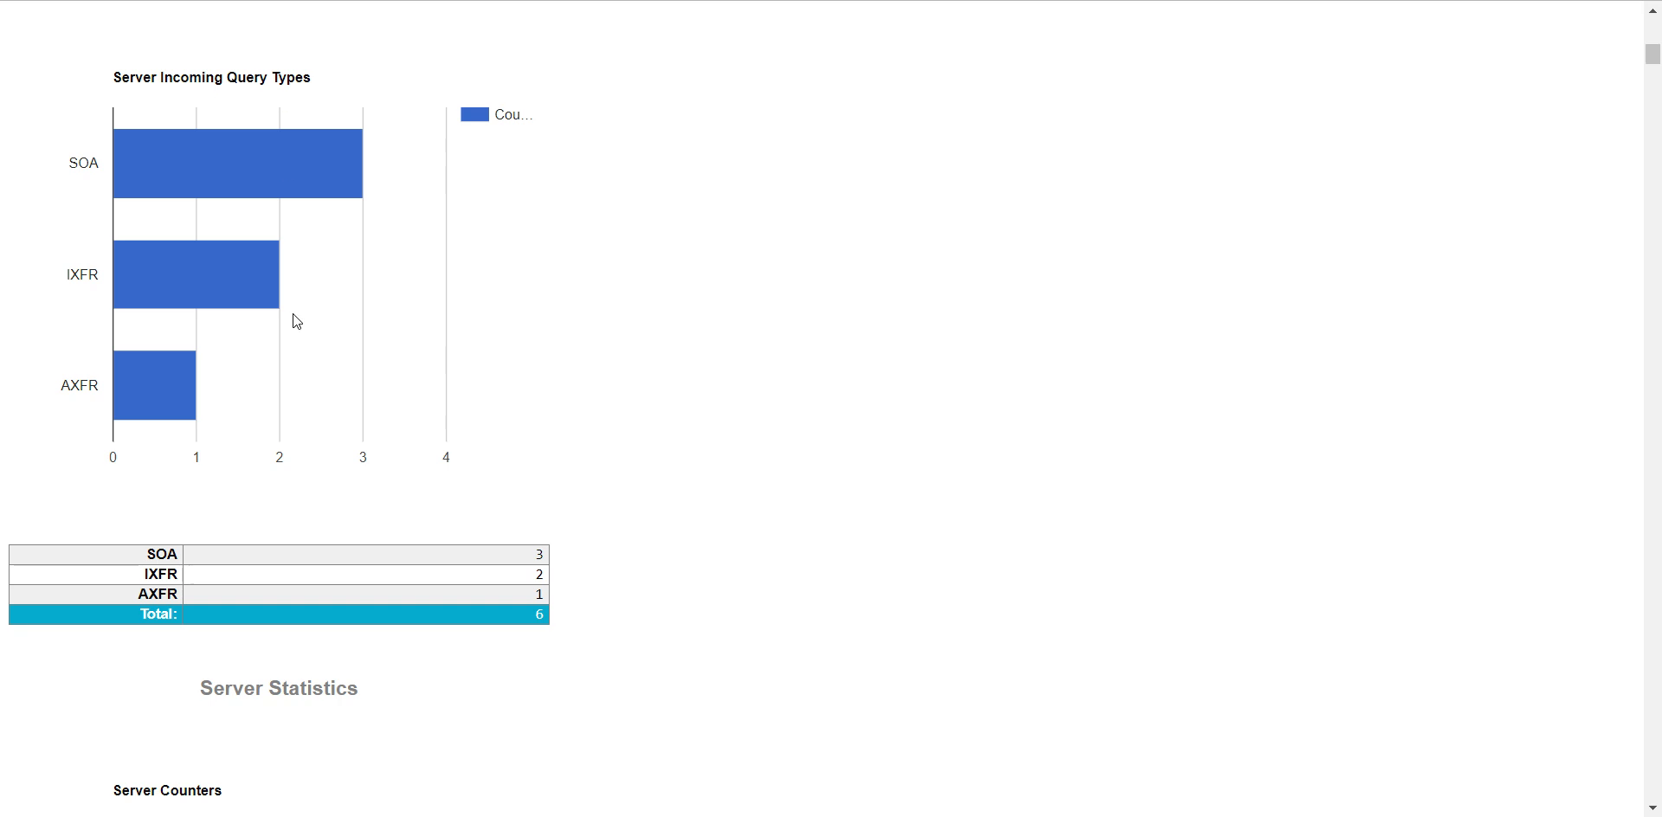
scroll(297, 322, "down", 4)
scroll(264, 416, "down", 1)
scroll(271, 424, "down", 10)
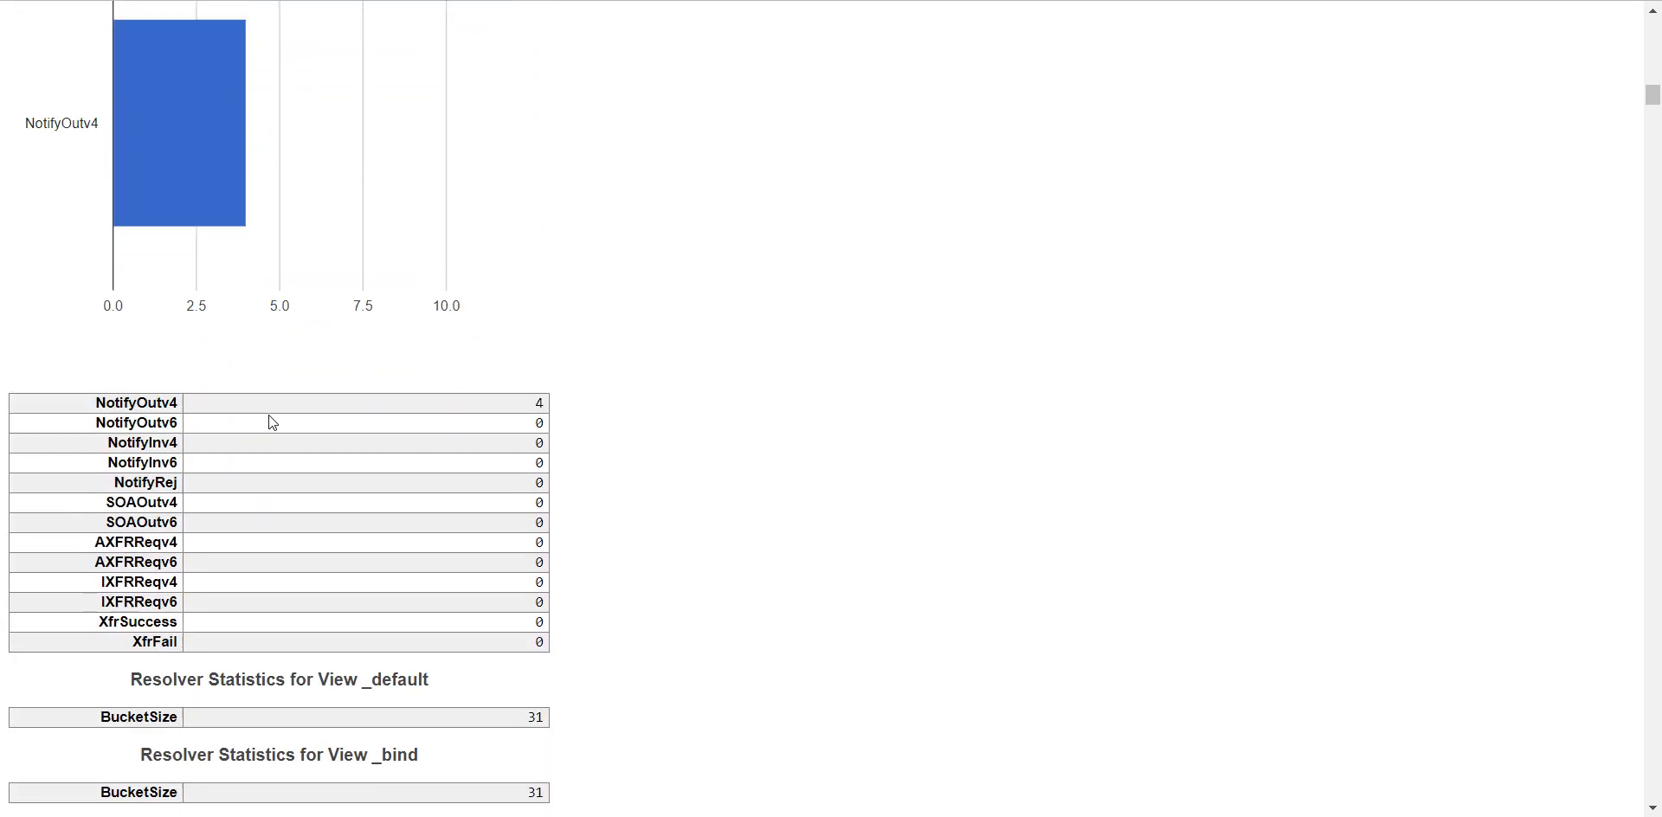
scroll(273, 423, "down", 8)
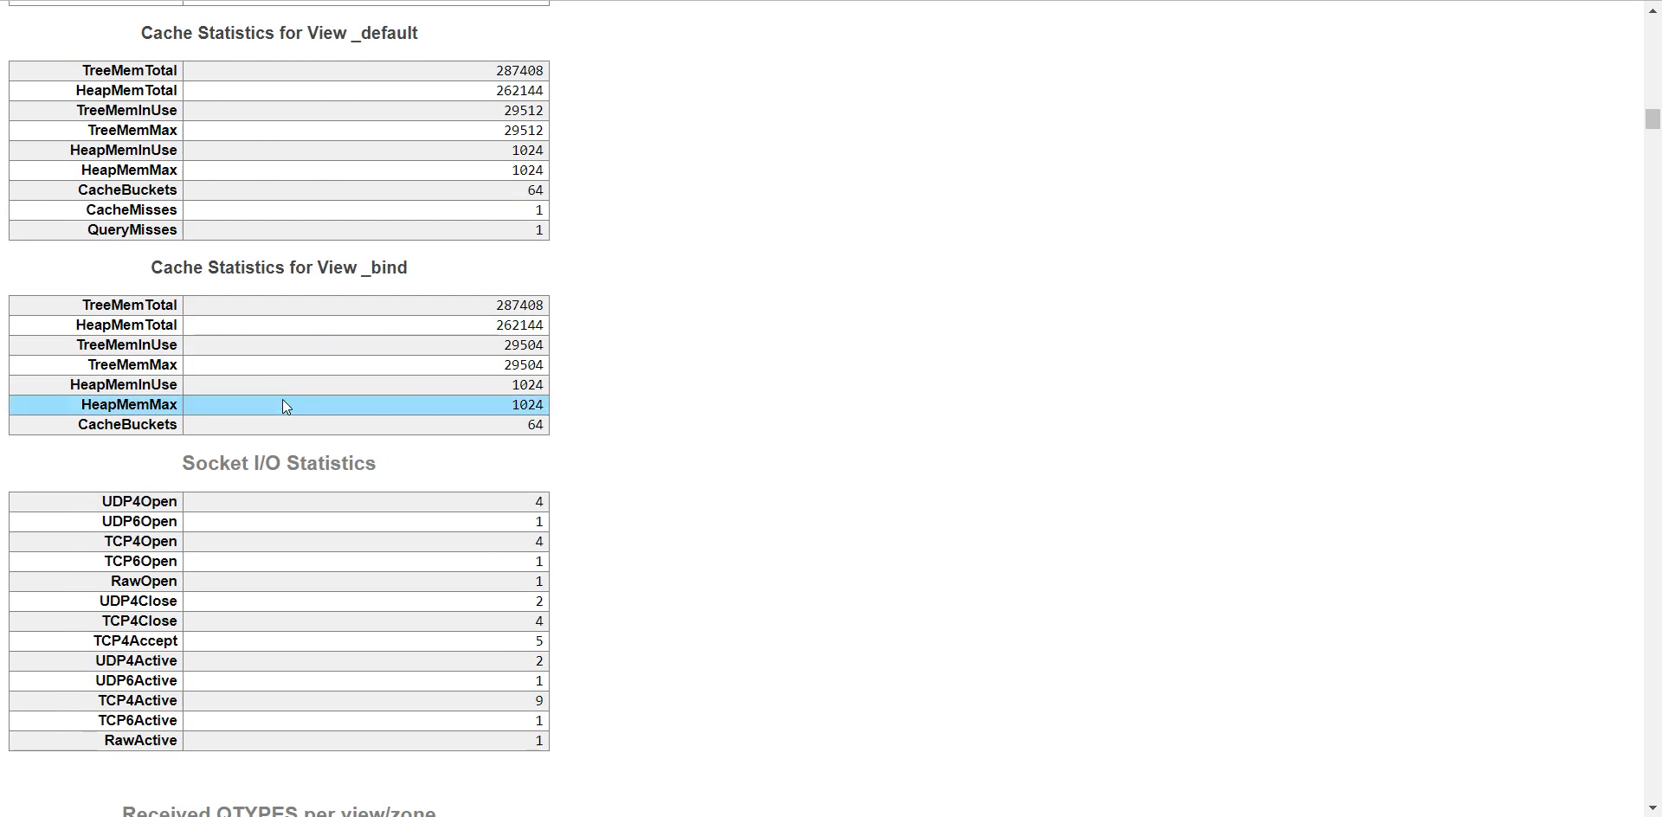
- Examine the received query types for zones ipcontrol.int and home.local, and return to the alternate statistics views at the page's beginning
scroll(284, 405, "down", 8)
scroll(286, 407, "down", 4)
scroll(289, 414, "down", 3)
scroll(289, 414, "up", 2)
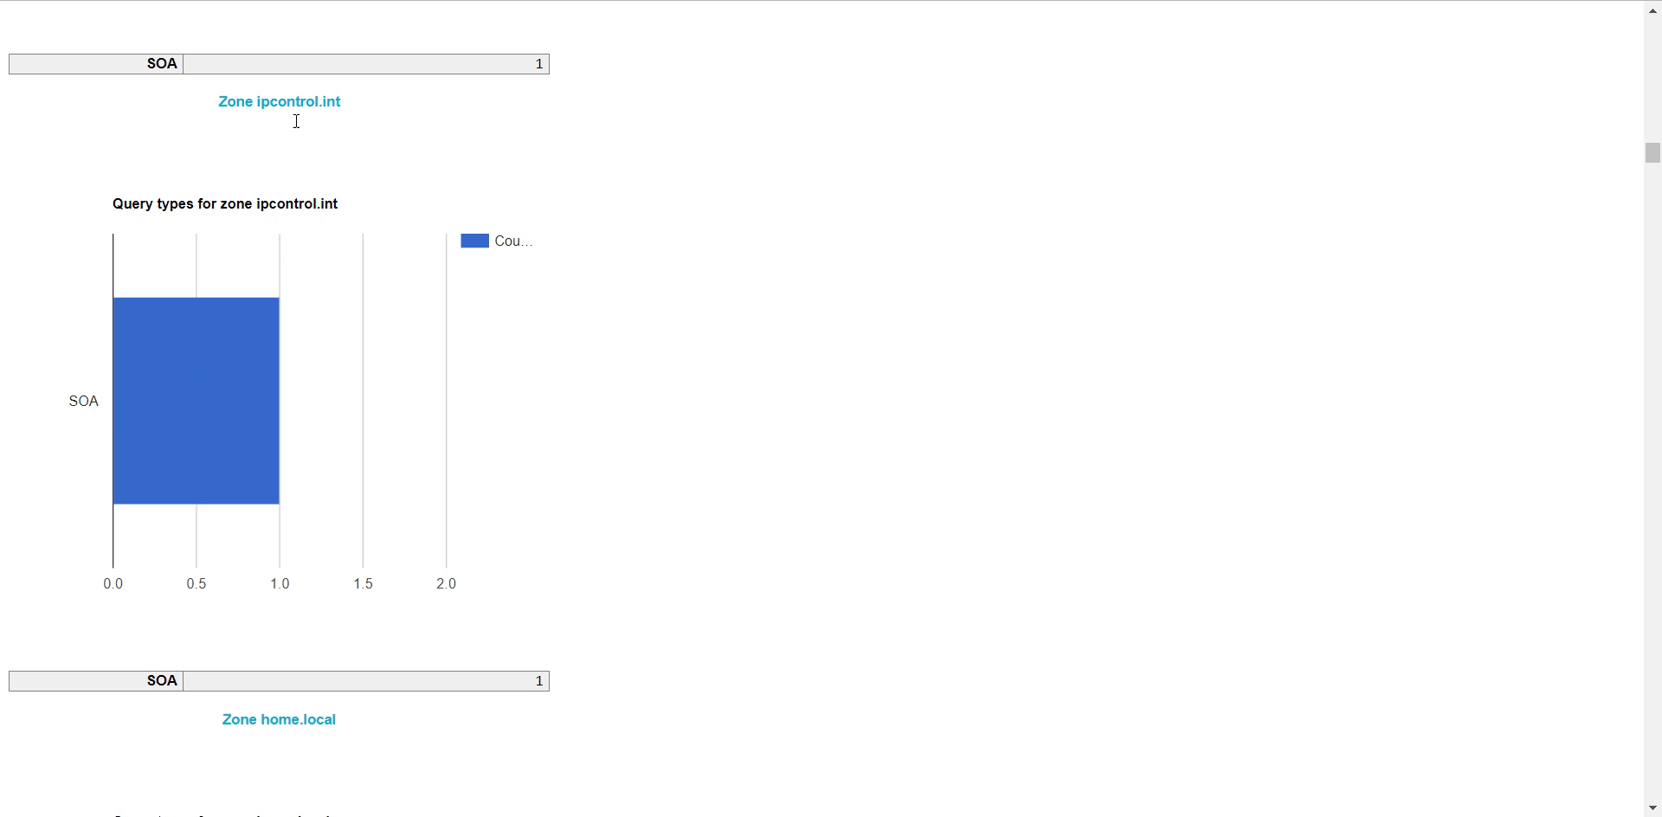
scroll(299, 520, "up", 1)
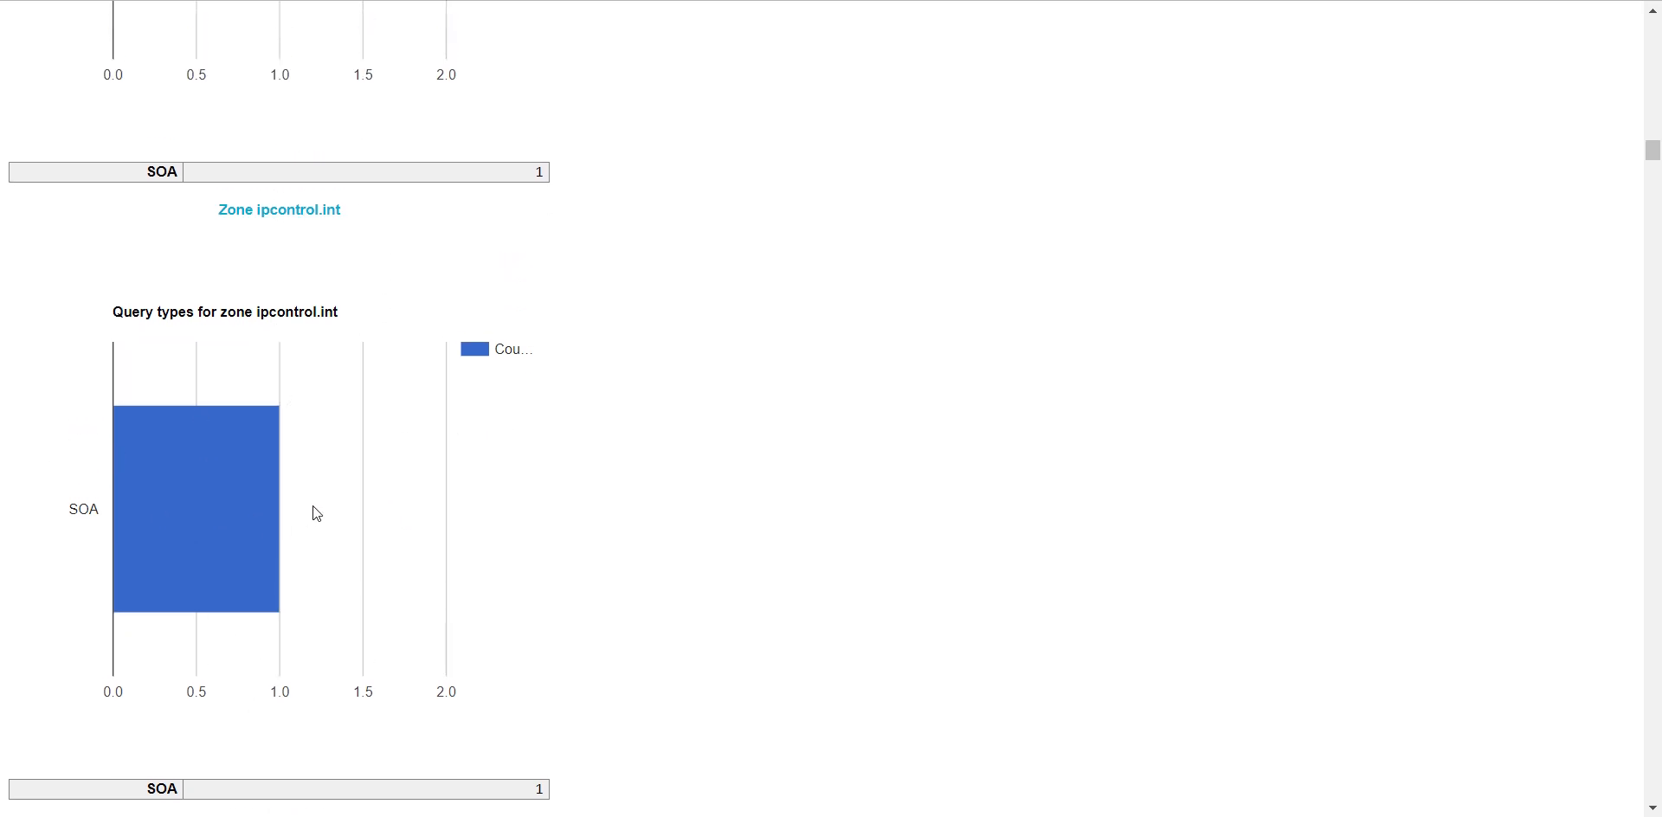
scroll(303, 502, "up", 15)
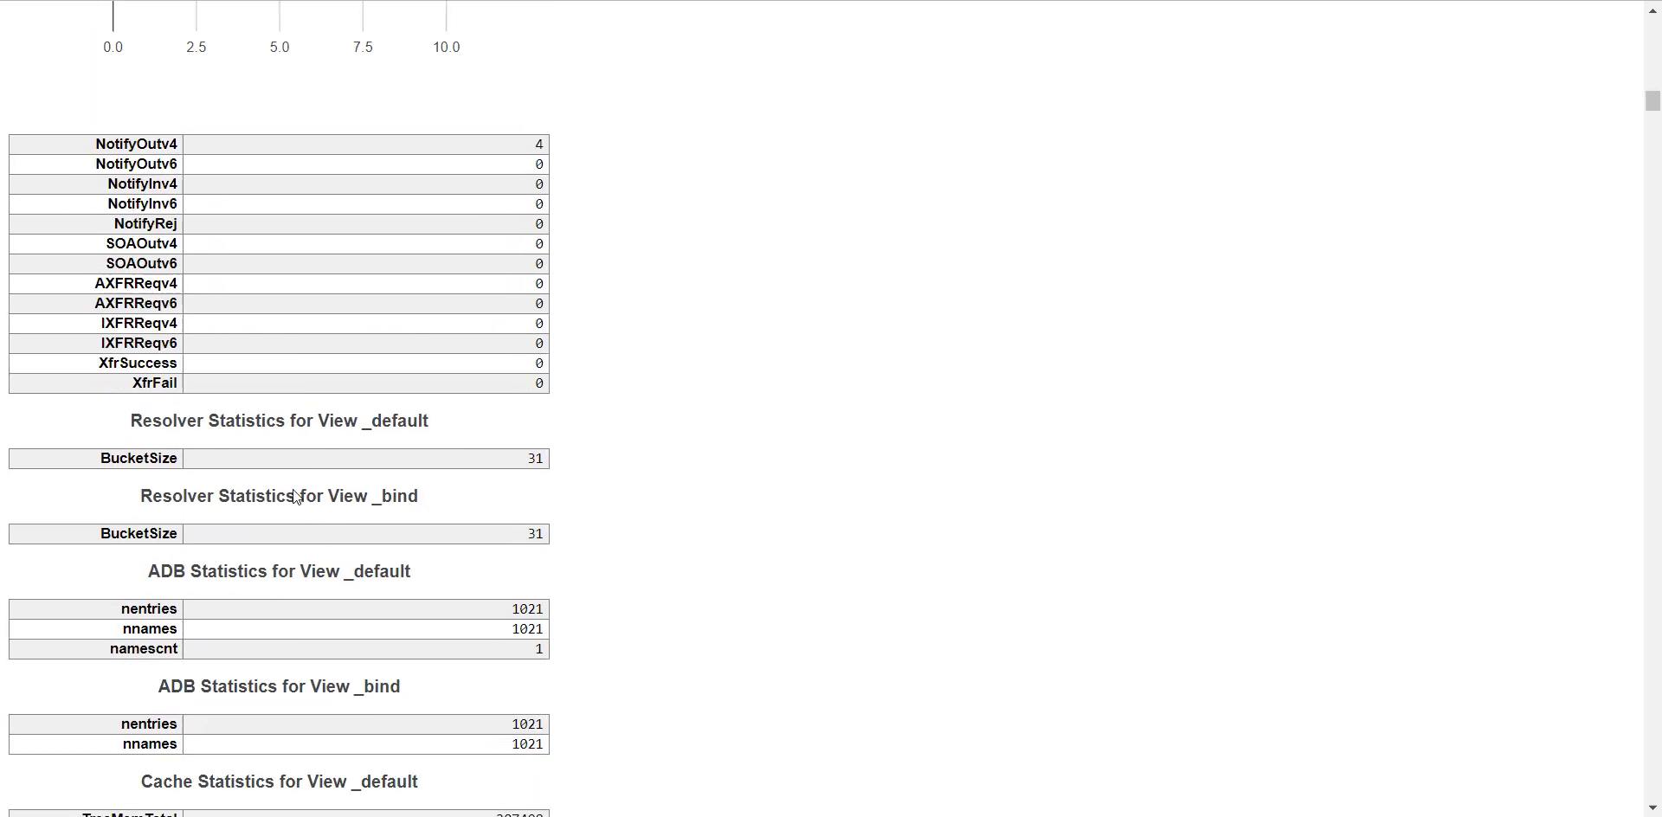
scroll(298, 495, "up", 20)
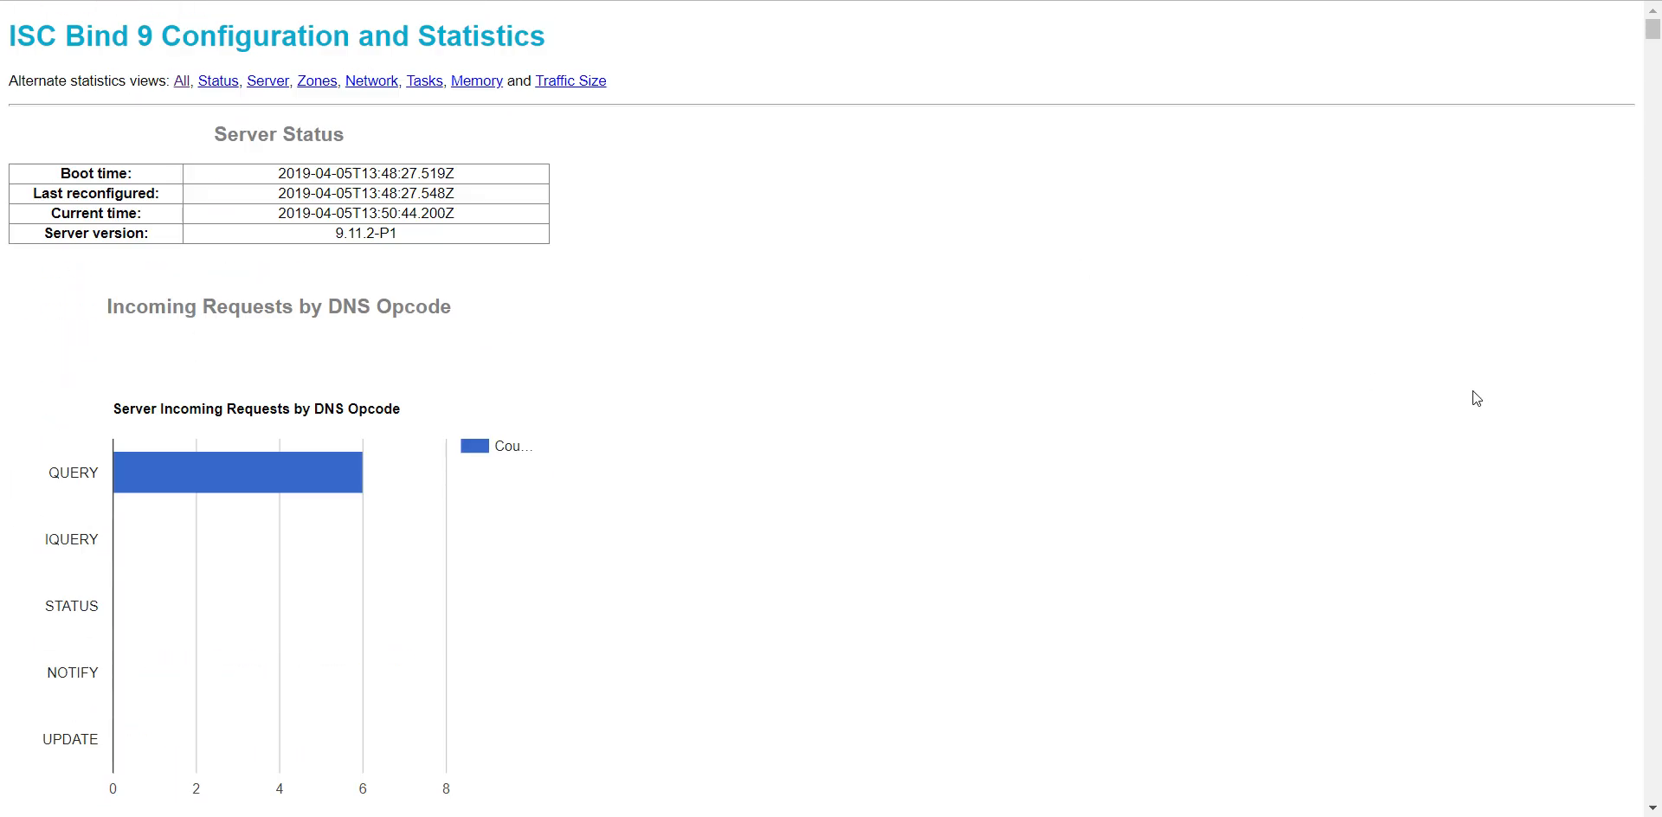
- View the Status and Server statistics in turn, and open the Zones statistics view
left_click(207, 82)
left_click(252, 86)
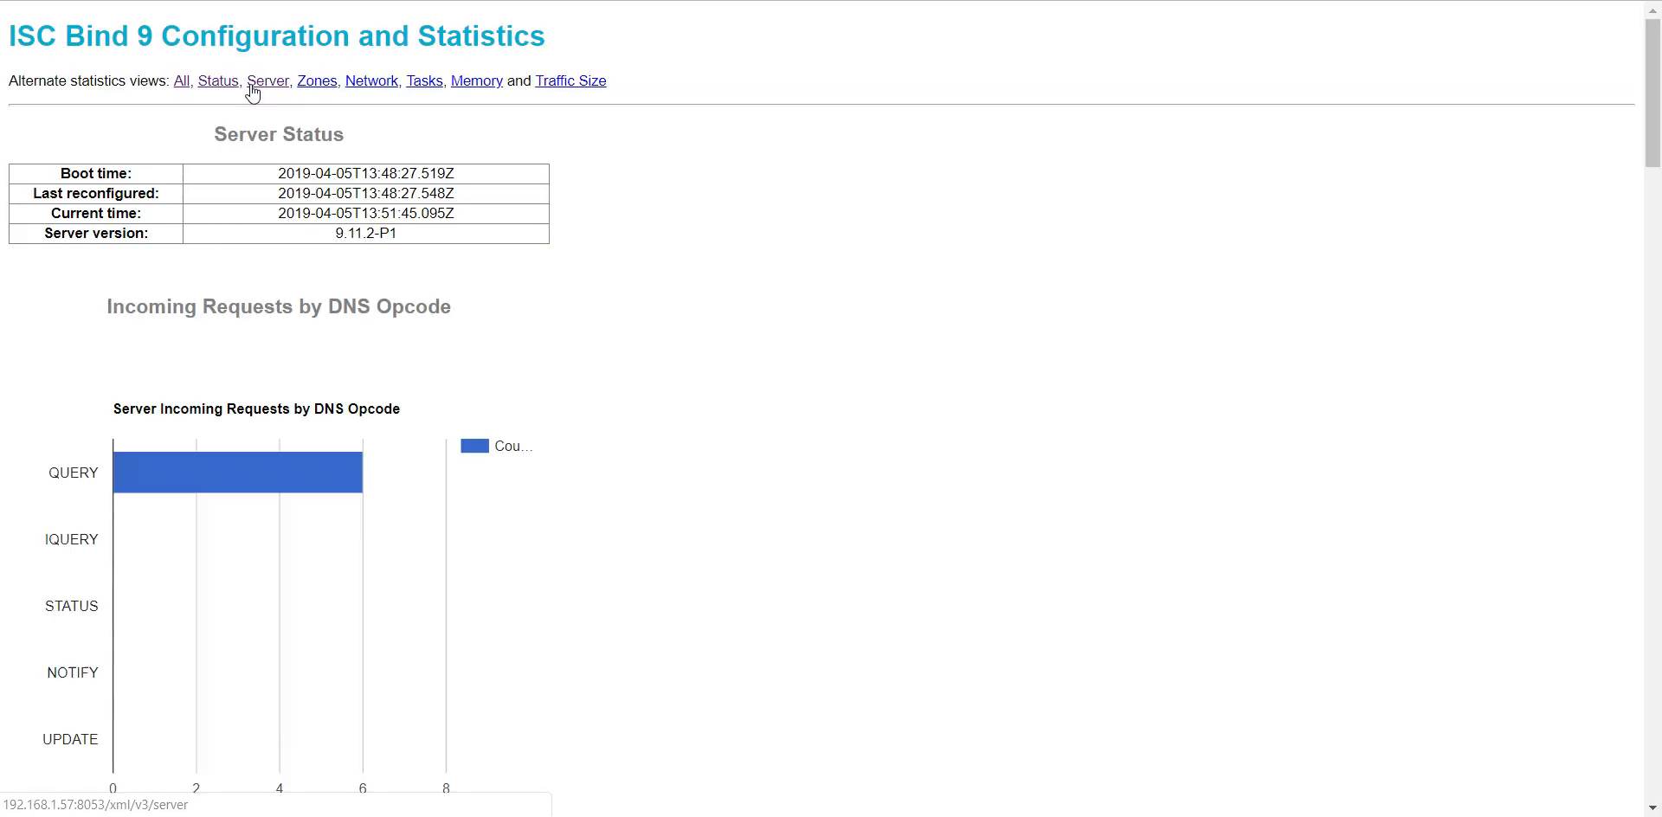
left_click(317, 86)
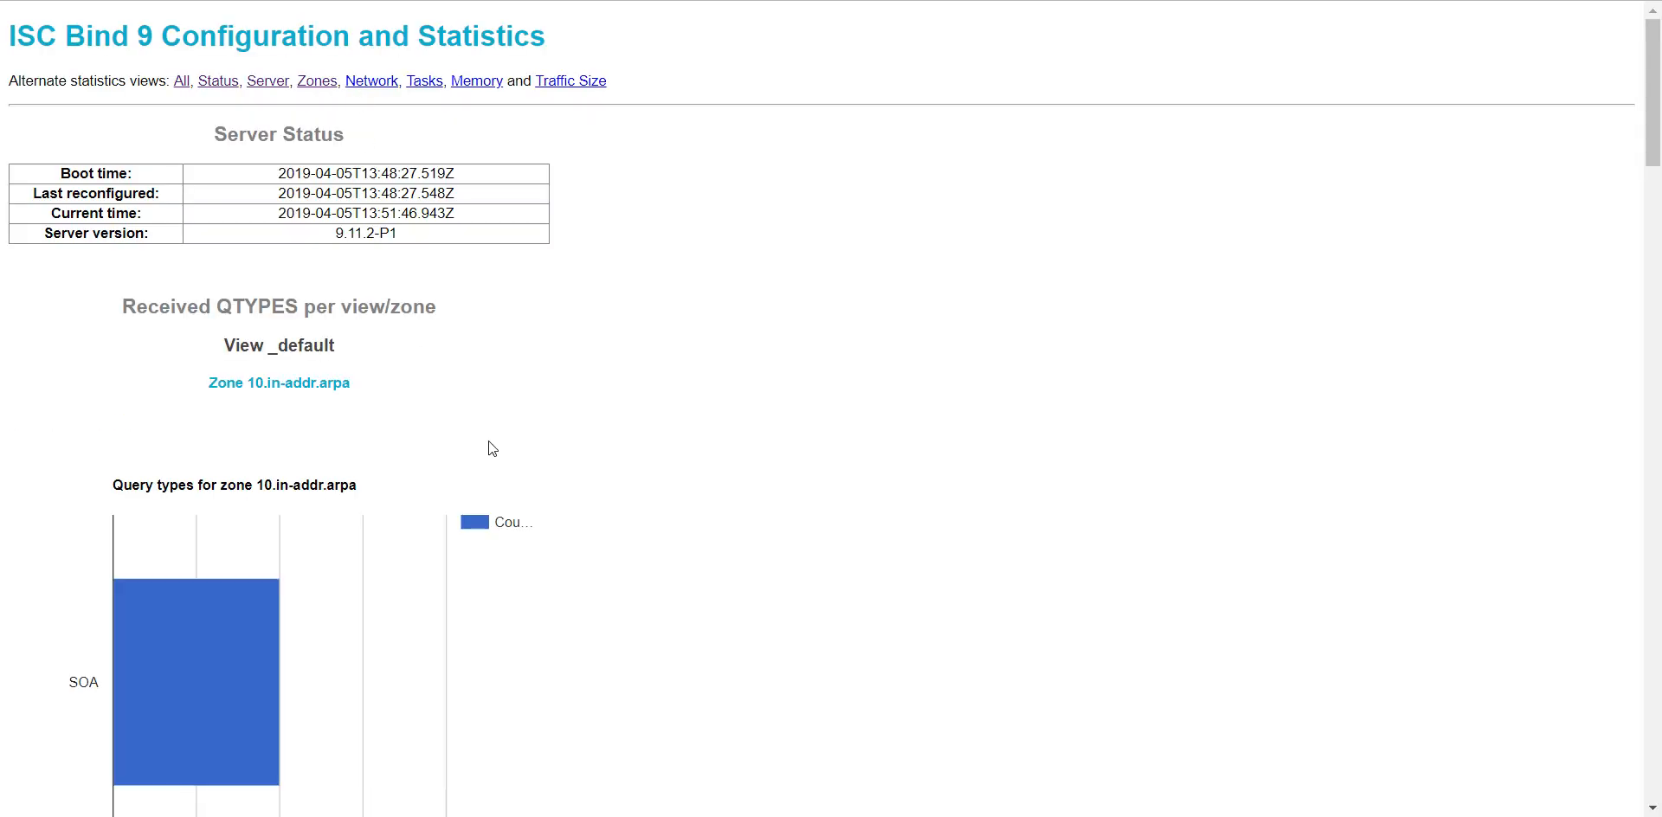
- Examine the per-zone query types and response codes for 10.in-addr.arpa, ipcontrol.int and home.local
scroll(468, 434, "down", 20)
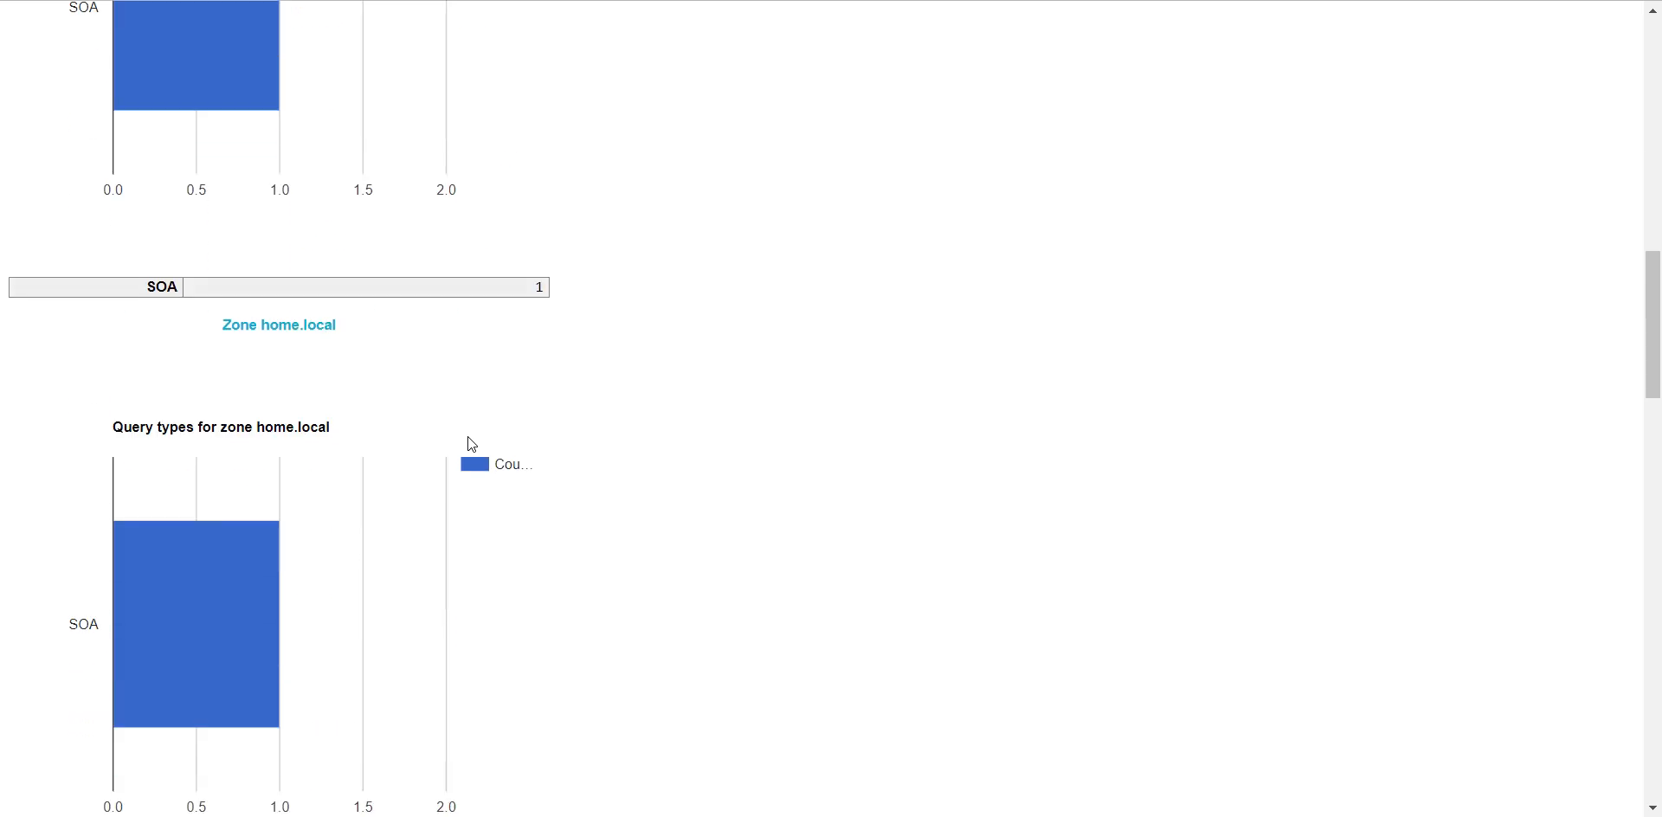
scroll(469, 435, "up", 5)
scroll(471, 434, "down", 17)
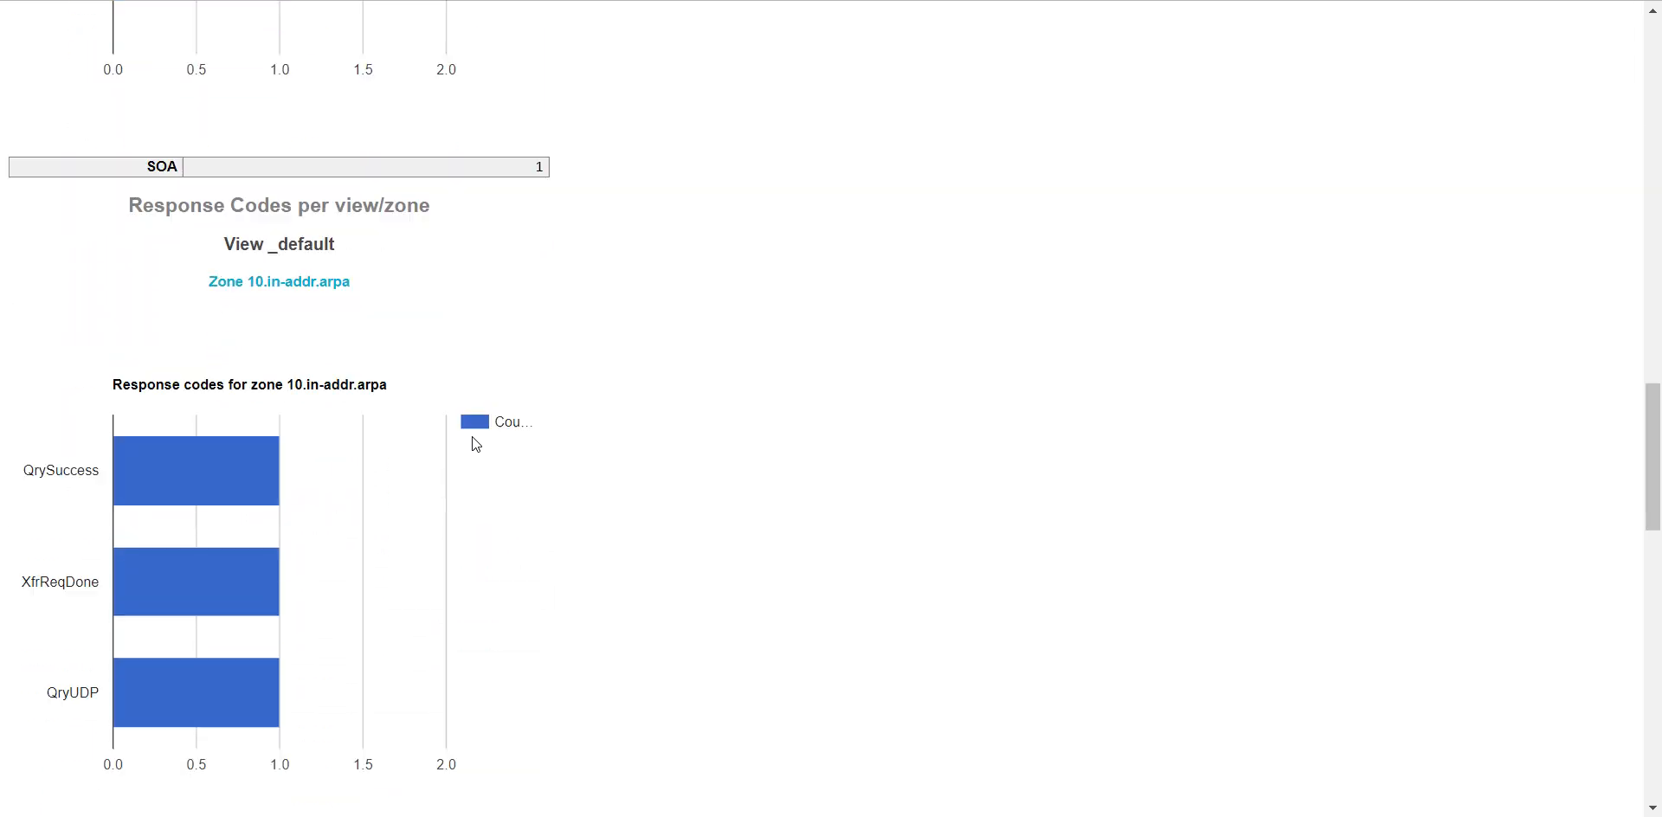
scroll(472, 437, "down", 6)
scroll(465, 434, "up", 20)
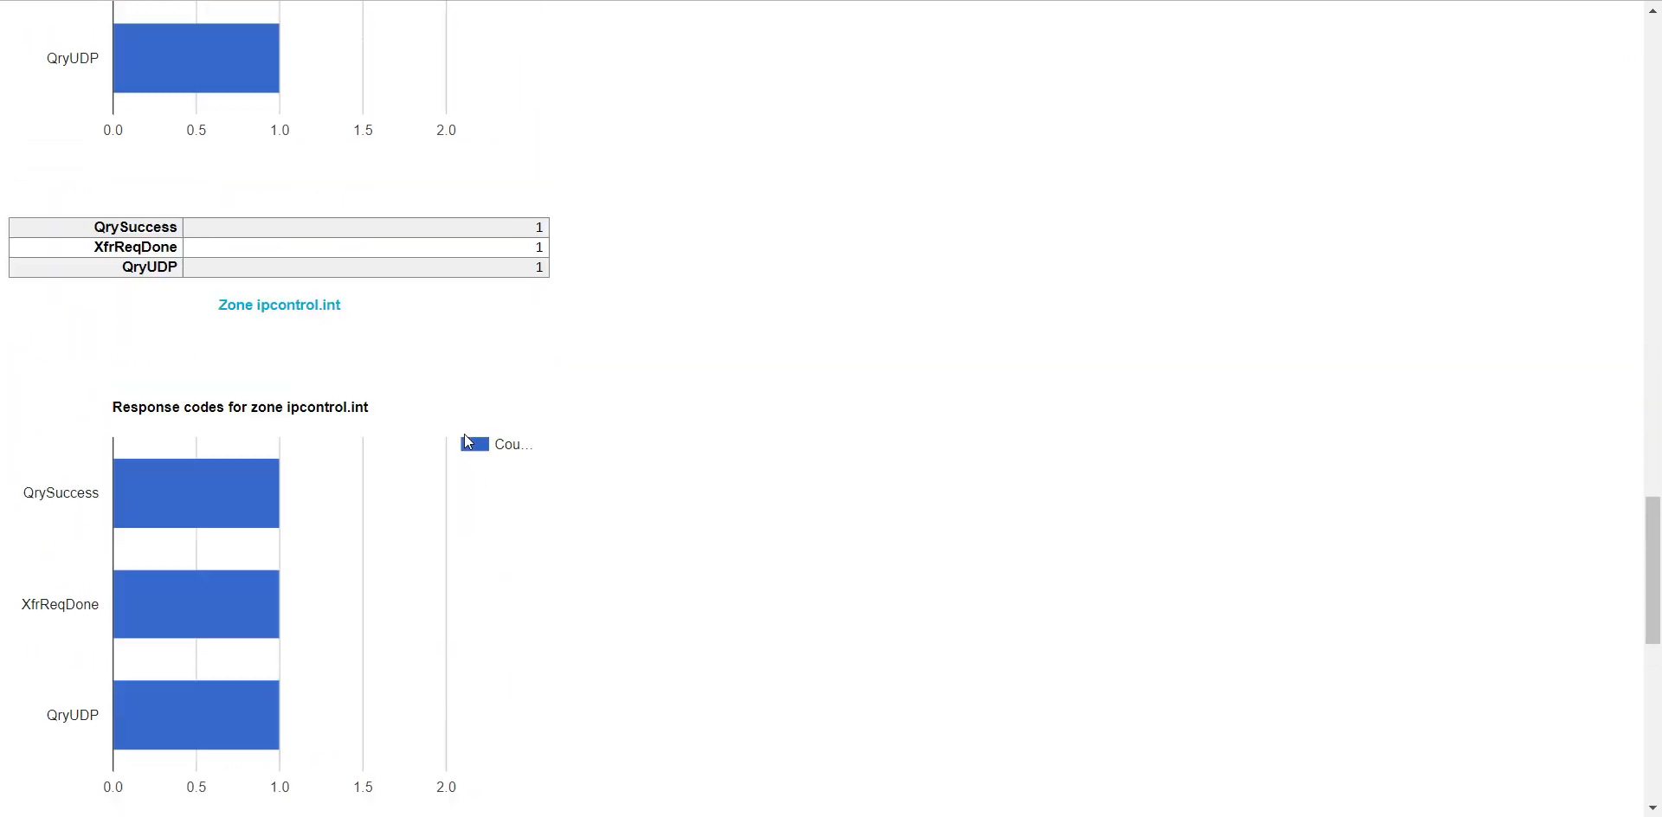
scroll(460, 434, "up", 17)
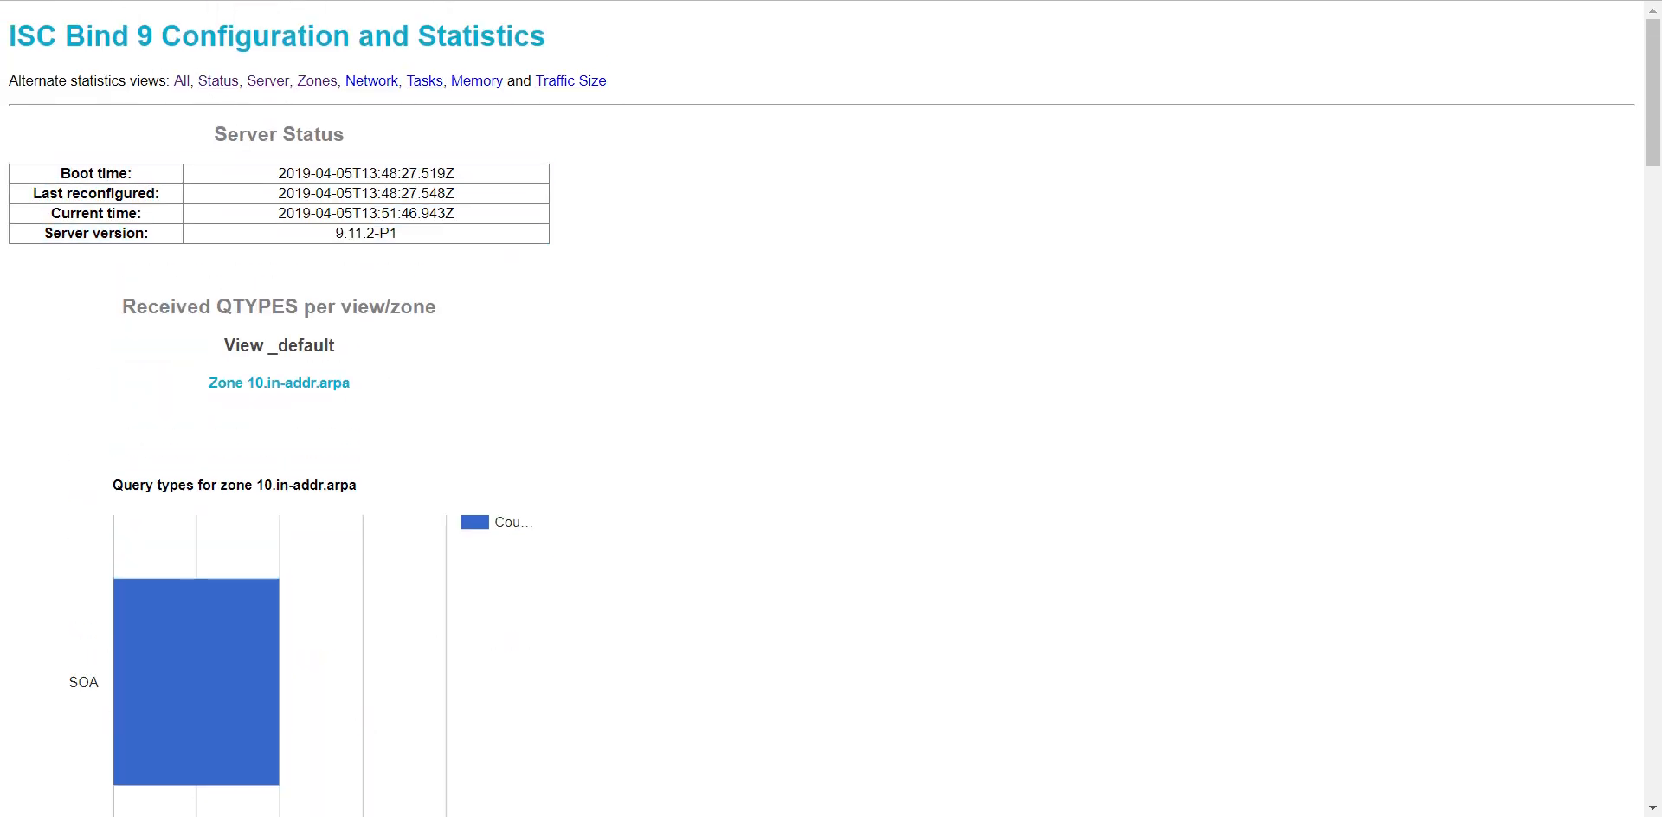
- Switch back to IPControl and submit the settings of DNS server vm-dns1.home.local
left_click(188, 1)
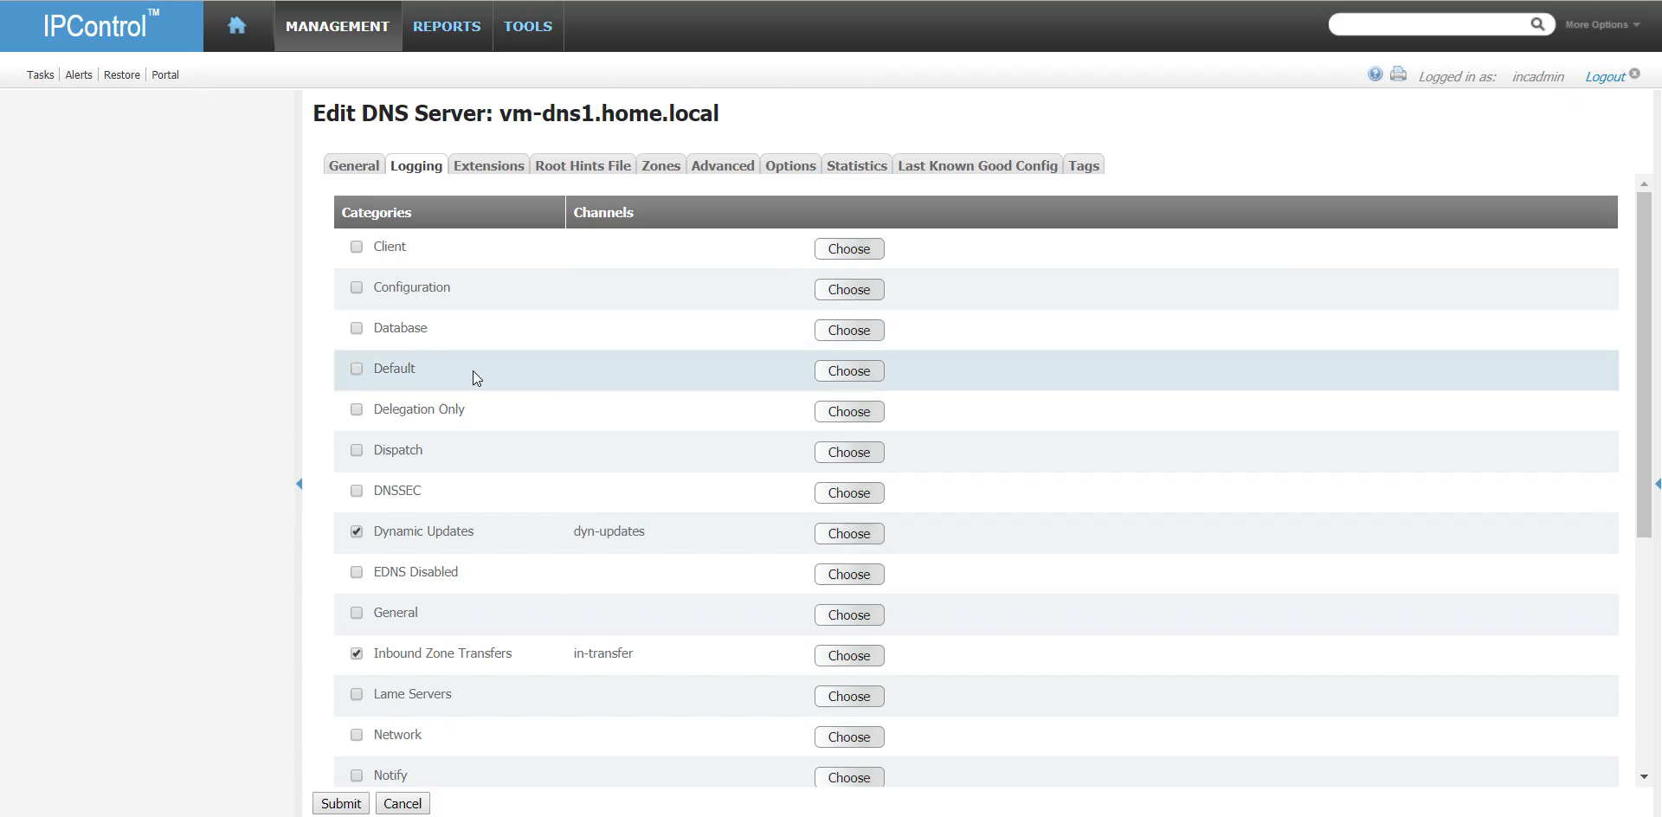
left_click(340, 803)
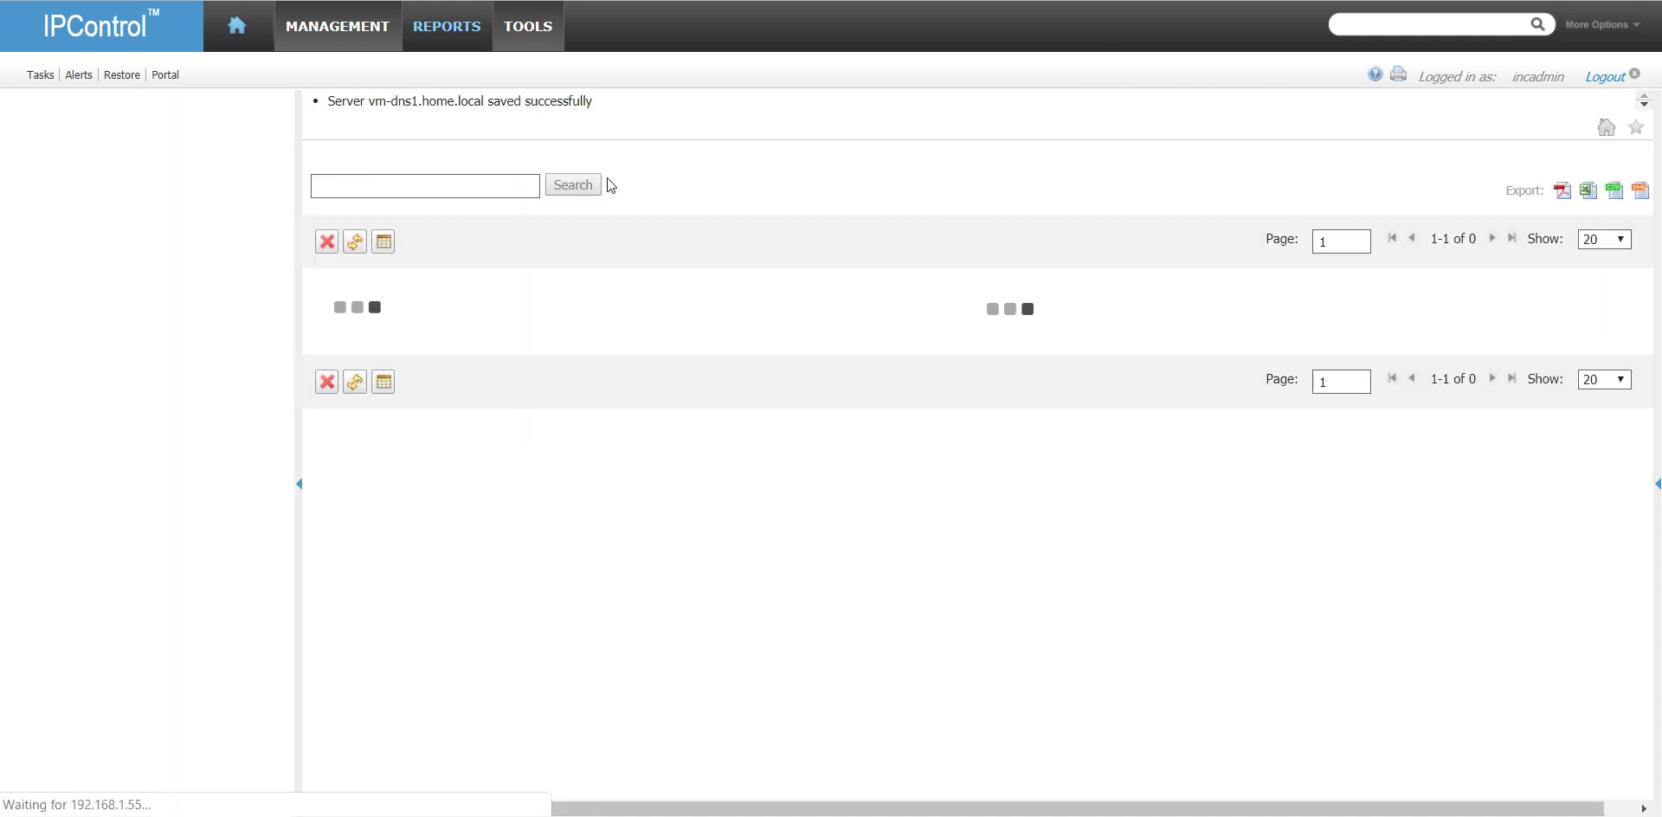
- Open the IPAM Subnet/Block View and expand the REGION-TEMPLATE container in the InControl tree
mouse_move(547, 34)
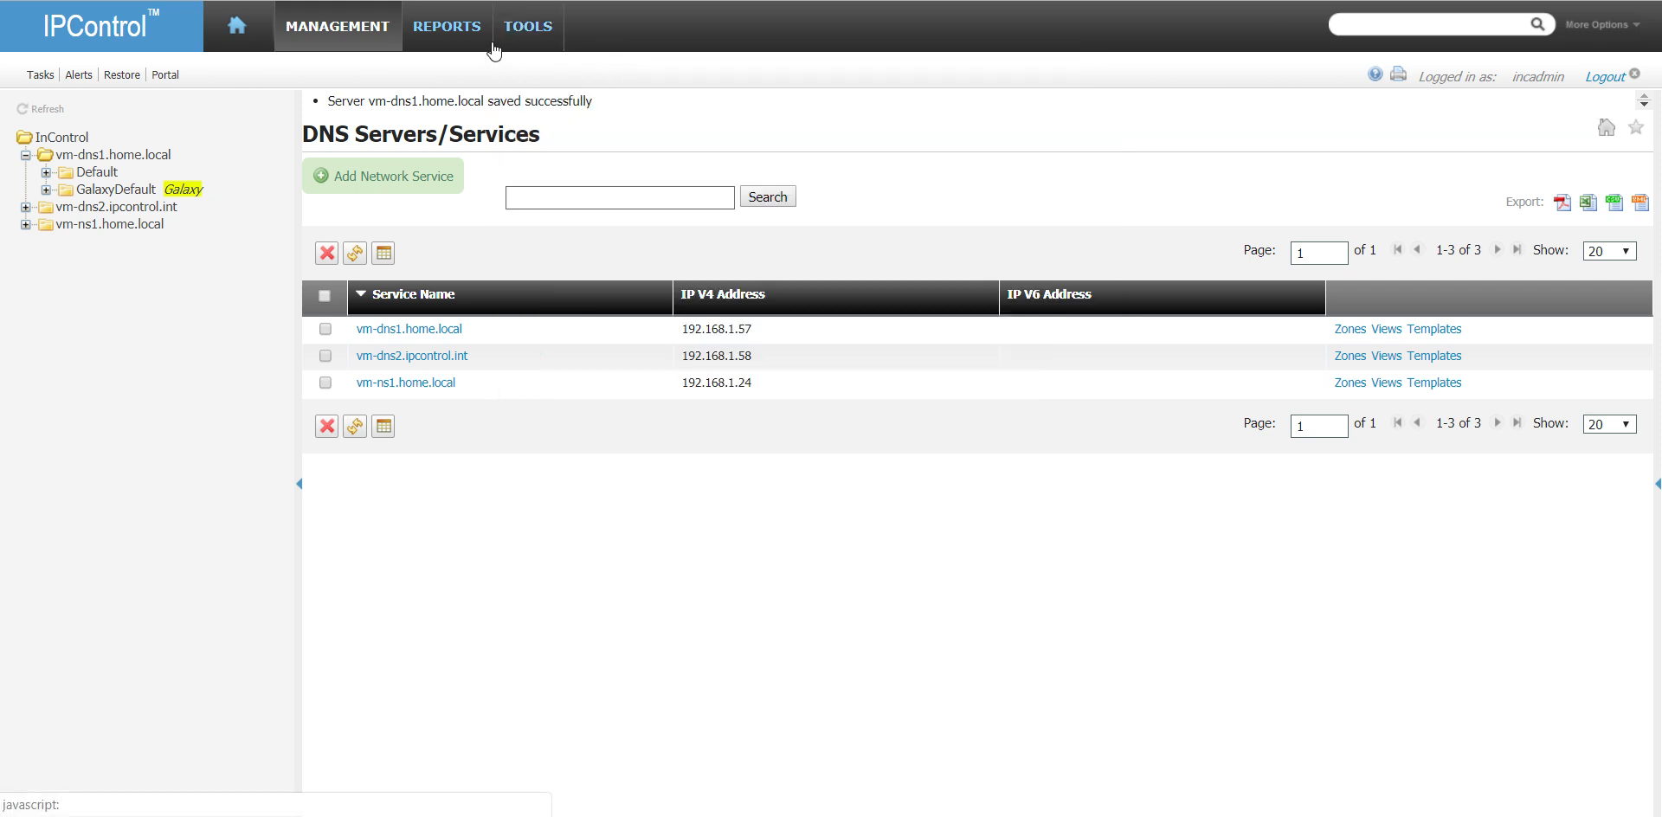
mouse_move(495, 51)
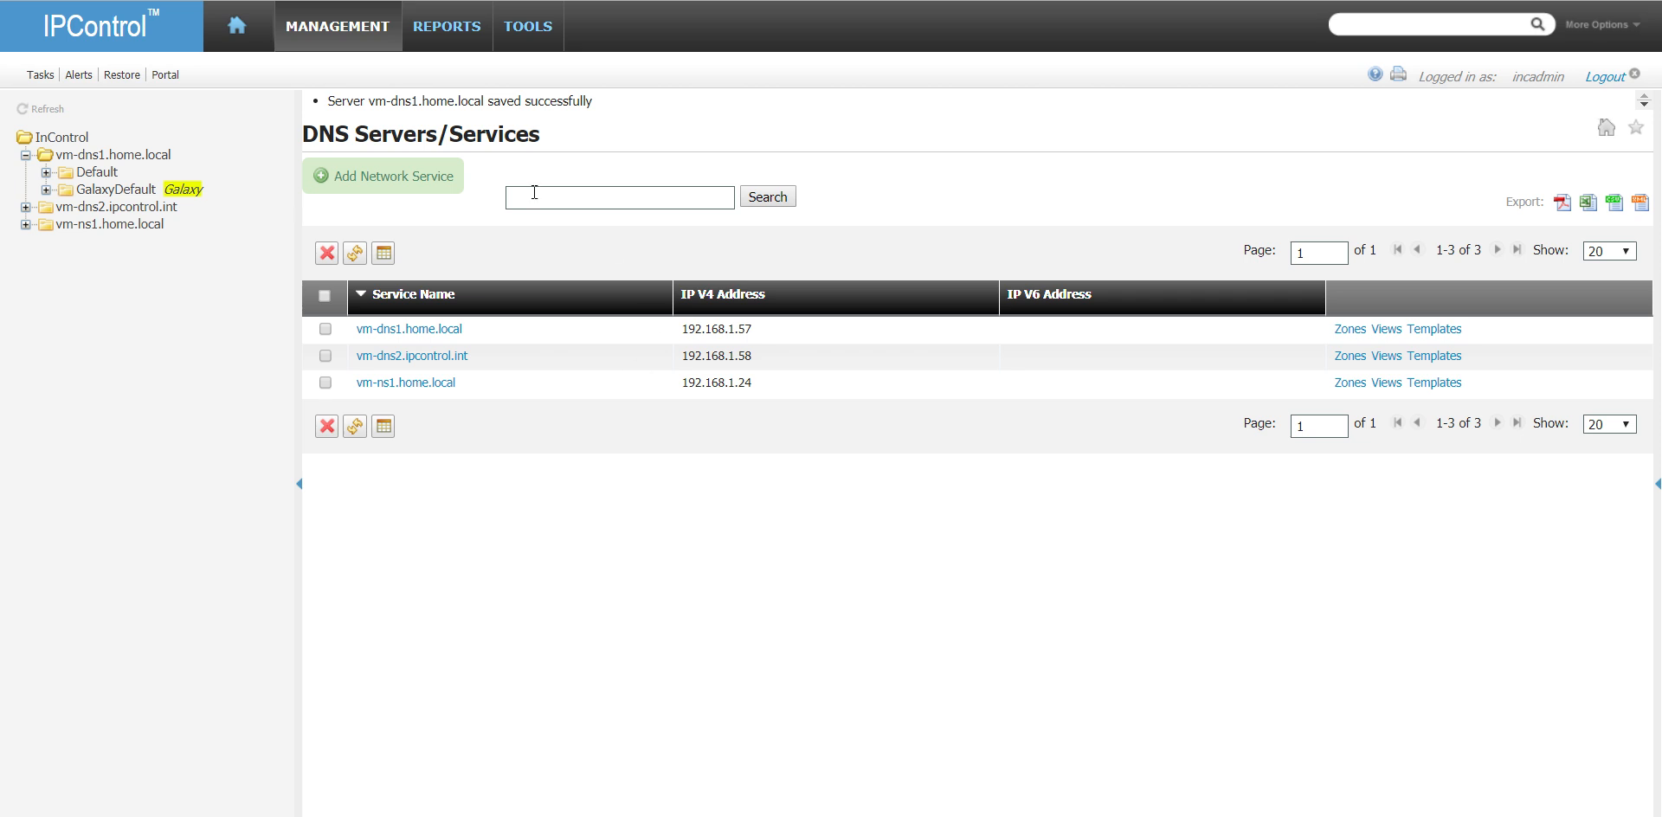
mouse_move(333, 35)
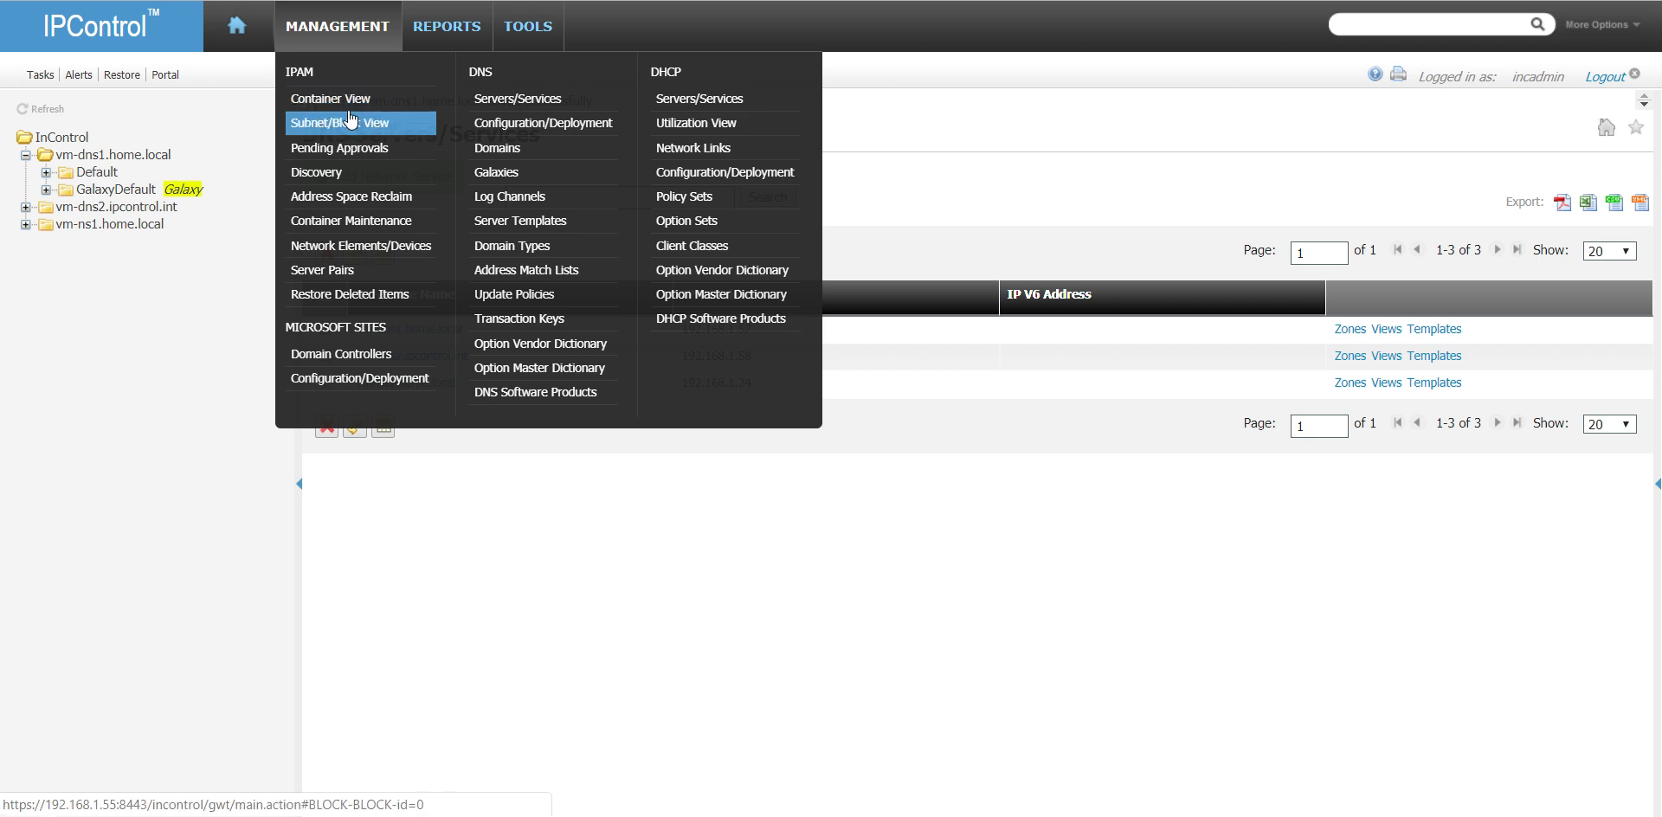
left_click(350, 118)
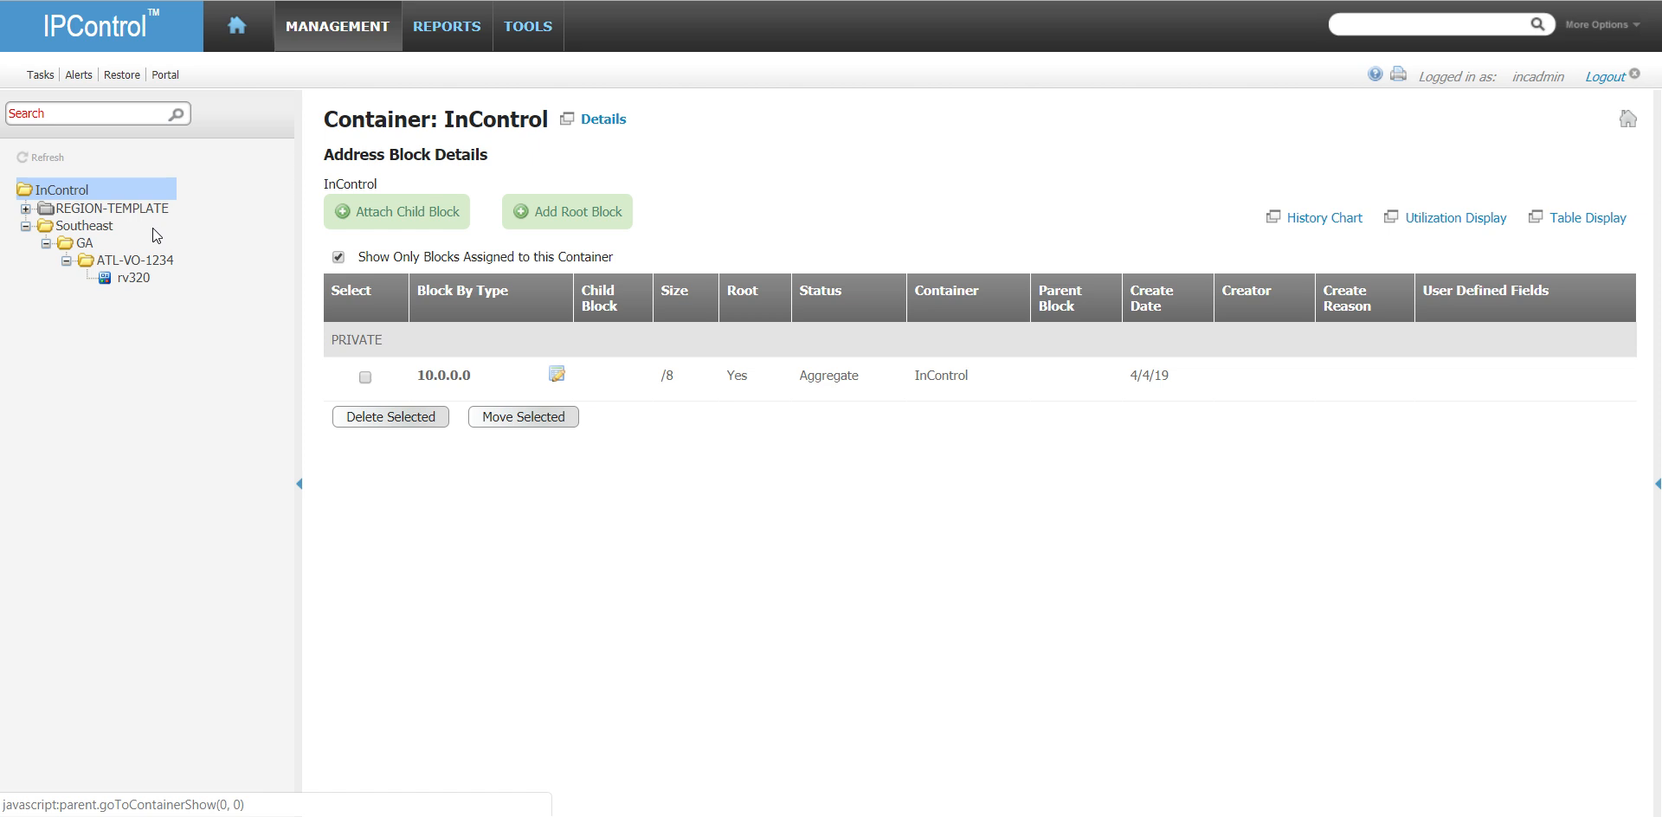
left_click(26, 209)
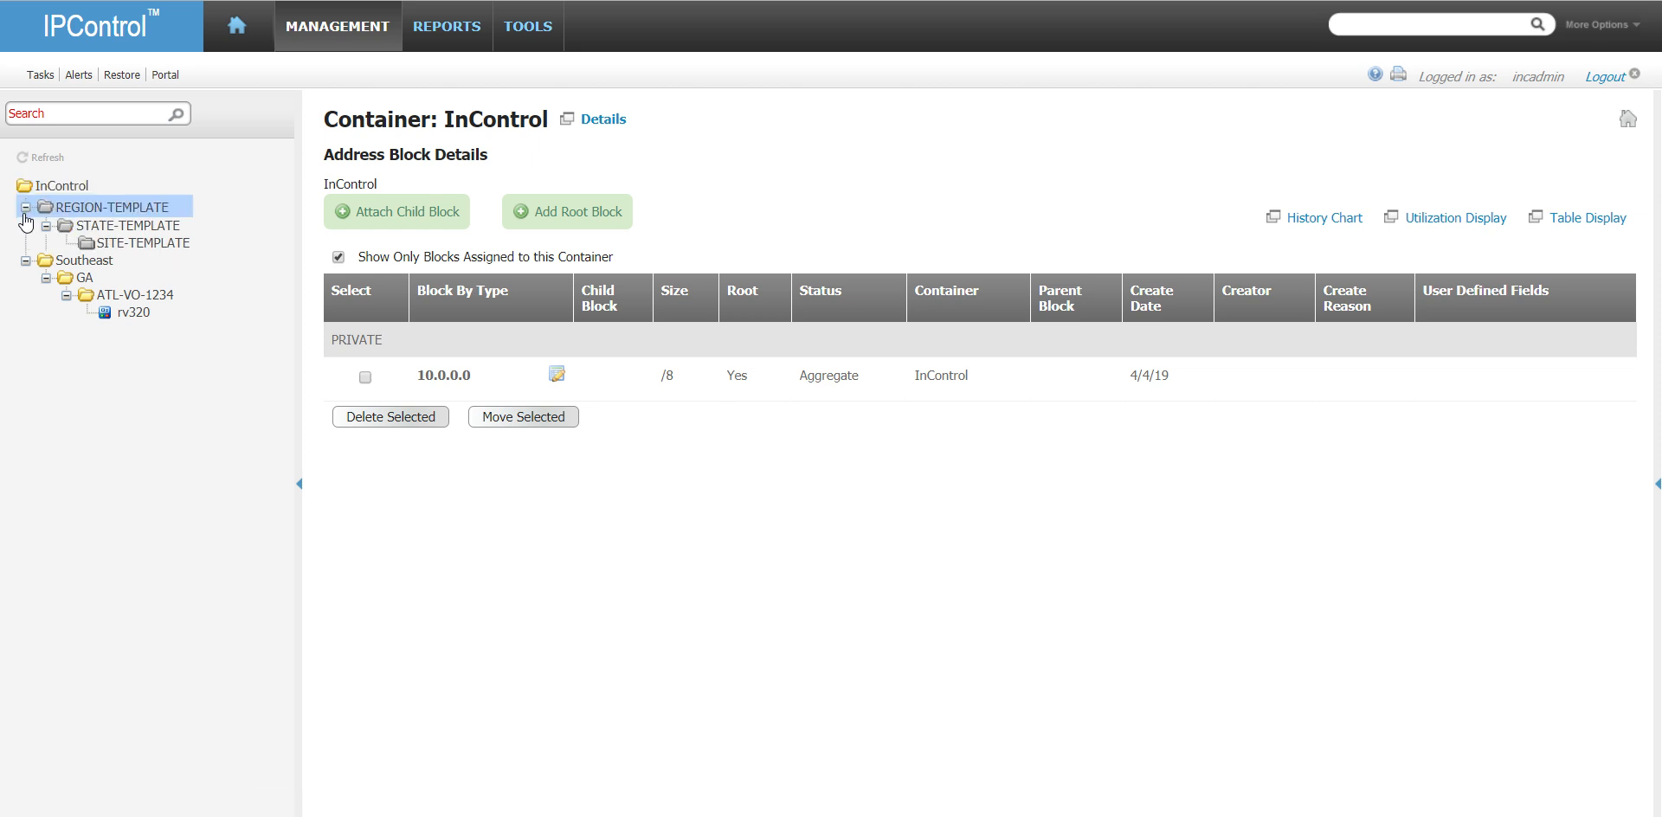